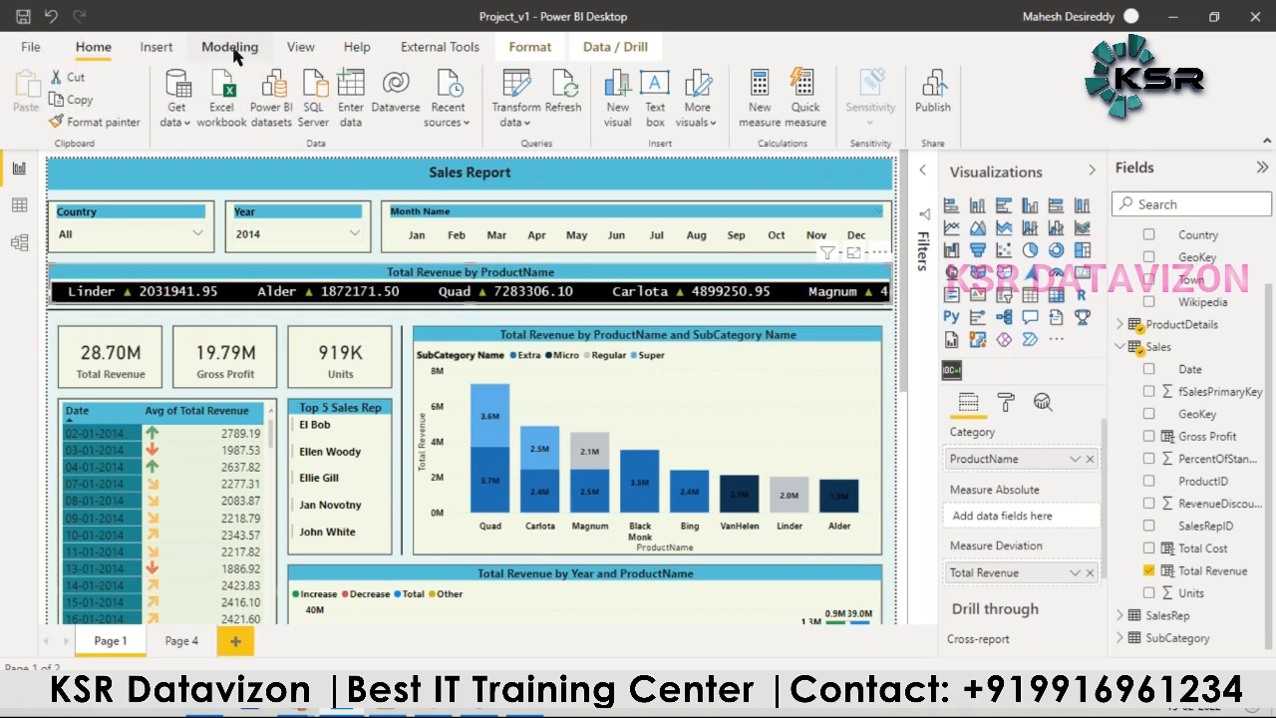
Step: Create a security role named "Czech republic Role", copying the country name from the list in Notepad++
click(431, 99)
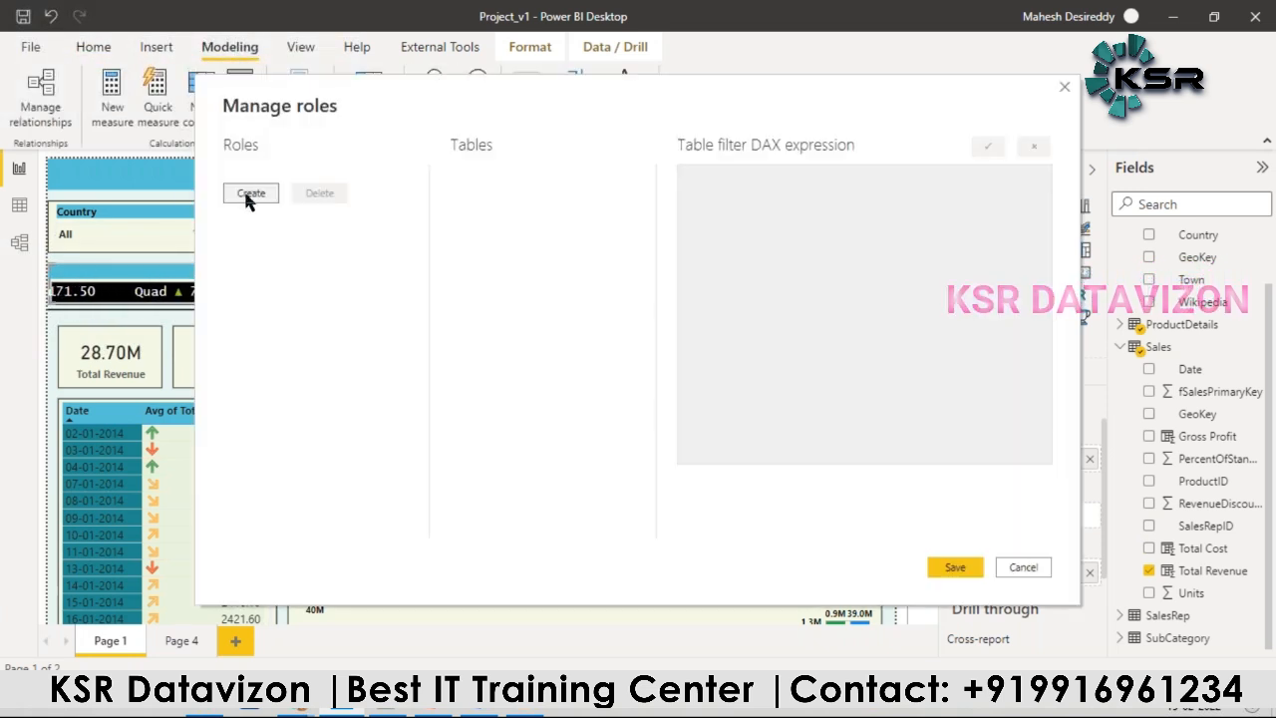
click(249, 193)
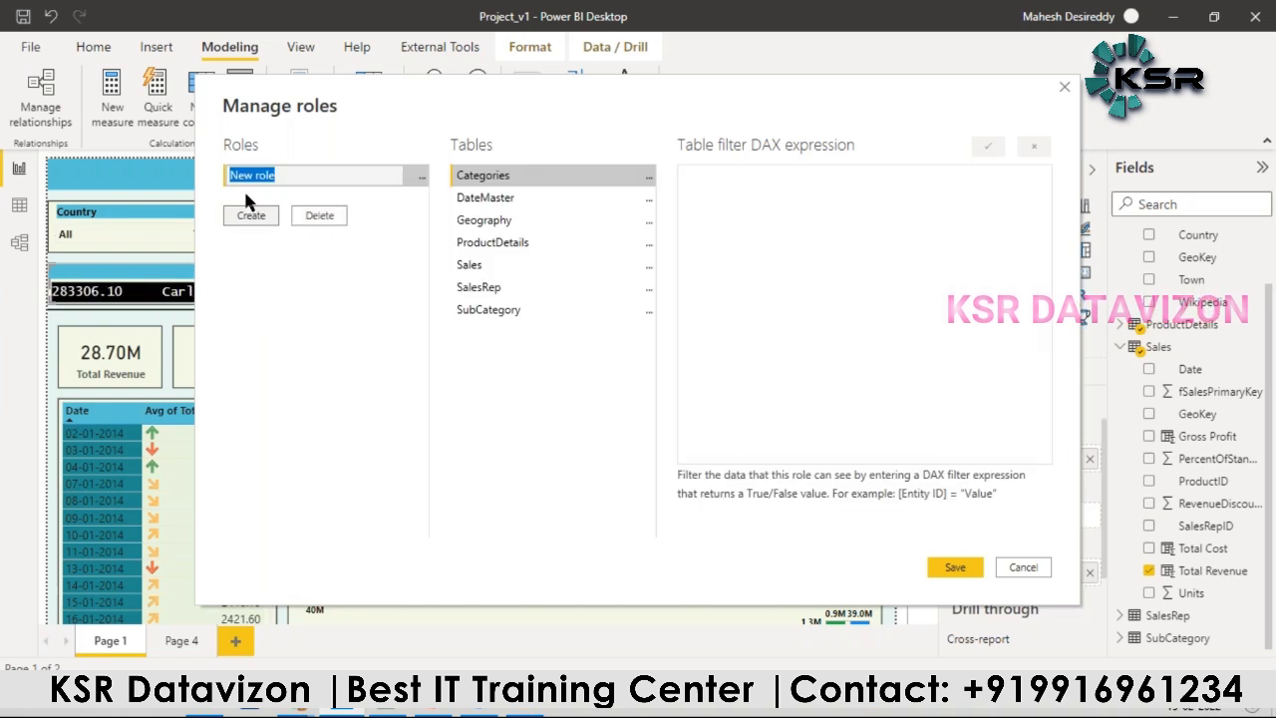
click(386, 712)
click(183, 317)
drag(287, 248, 75, 249)
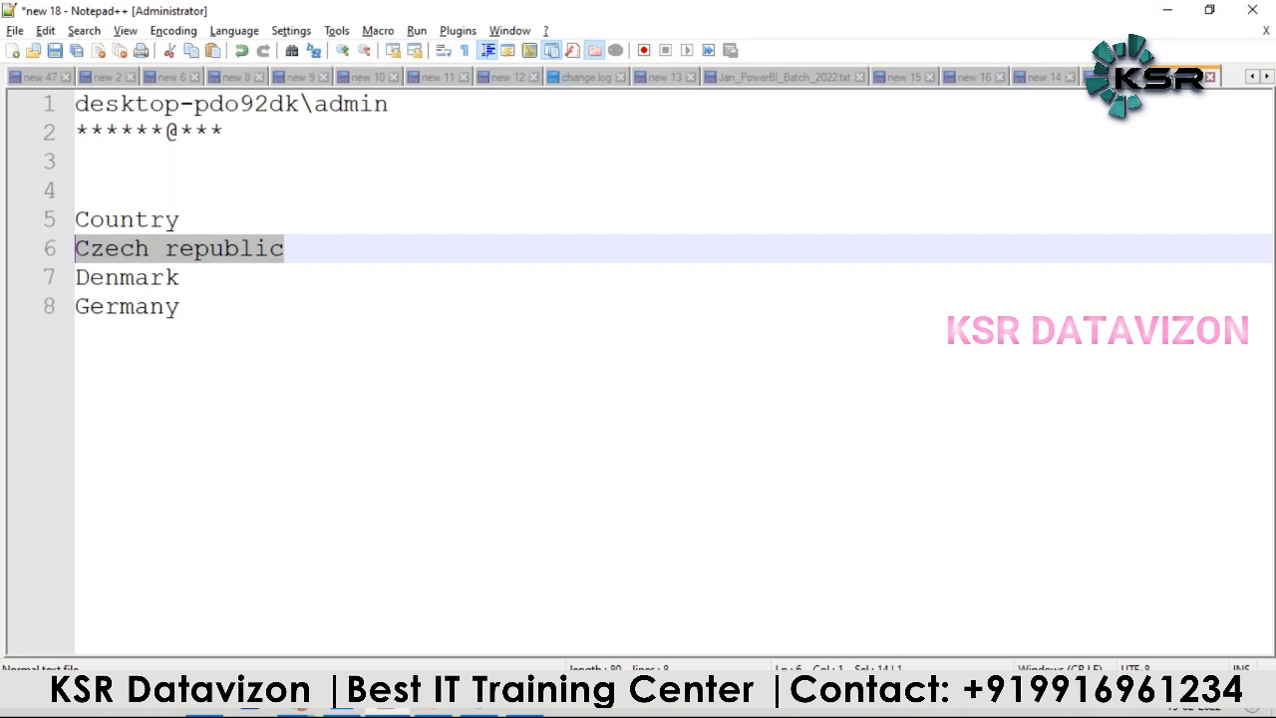
key(ctrl+c)
key(alt+Tab)
double_click(277, 172)
key(ctrl+v)
text(Role)
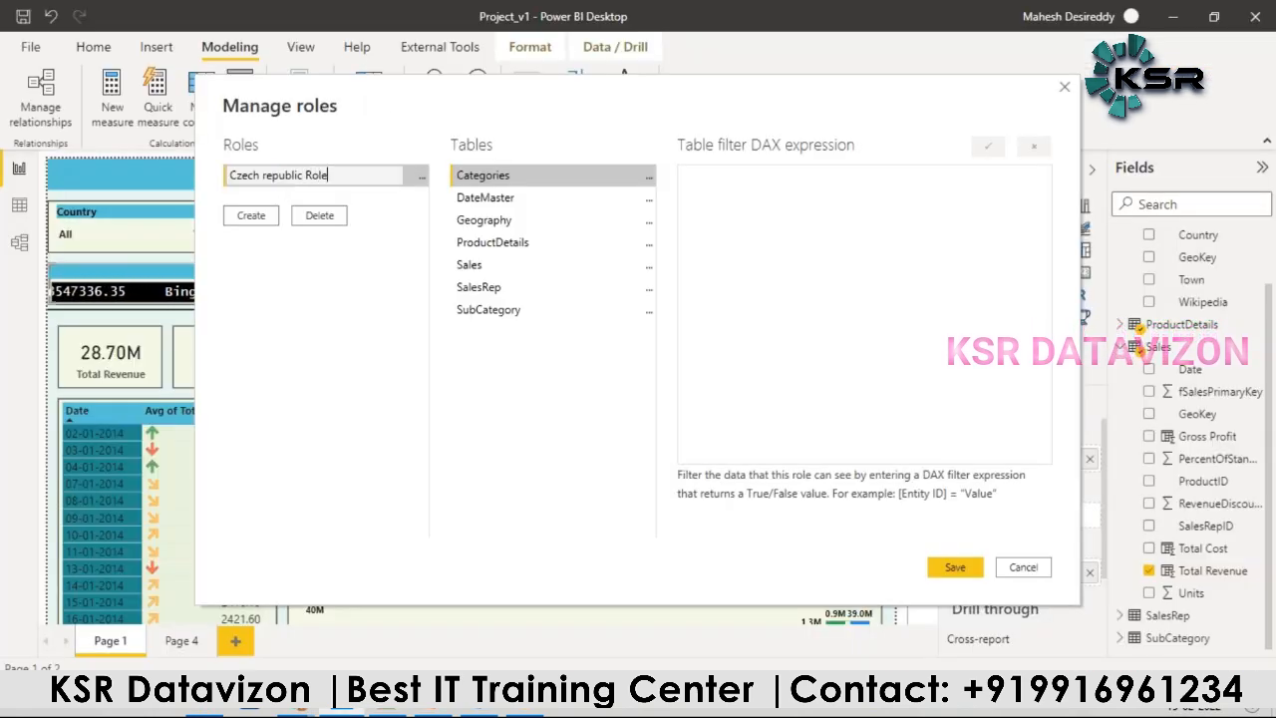
Step: Filter the role's Geography table with the expression [Country] = "Czech republic"
click(532, 219)
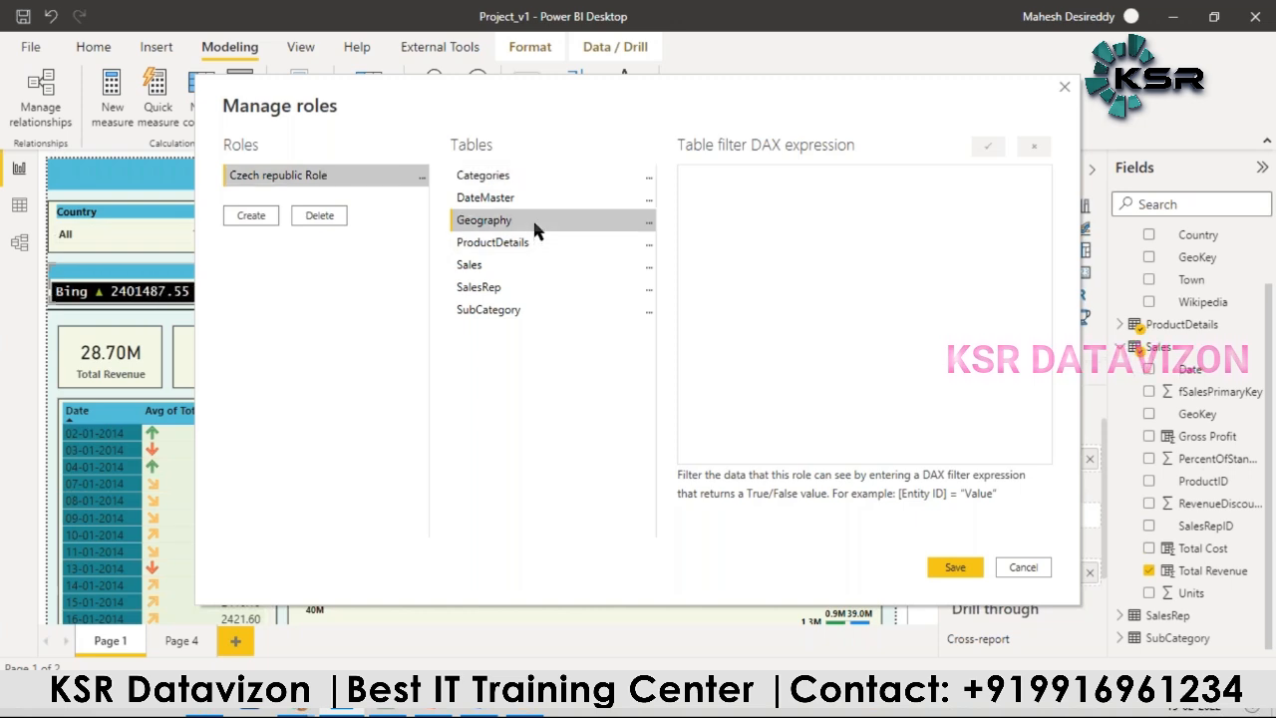
click(648, 223)
mouse_move(730, 237)
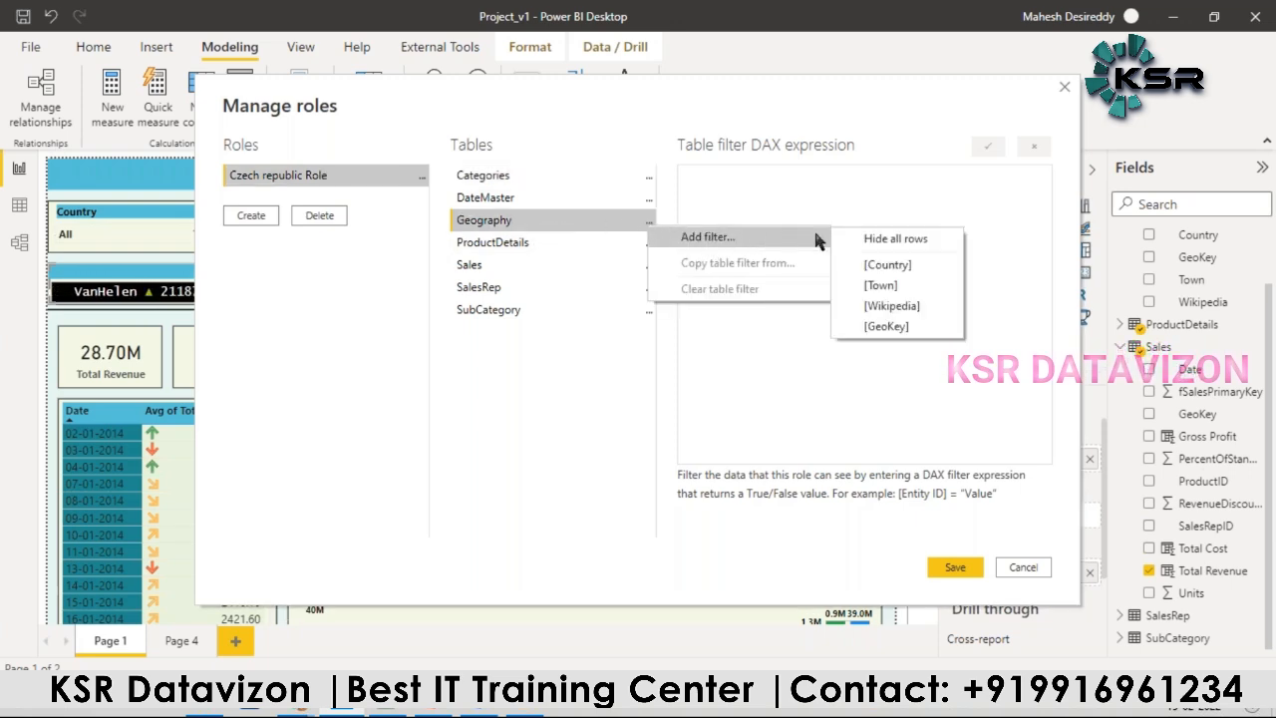
click(887, 265)
double_click(785, 183)
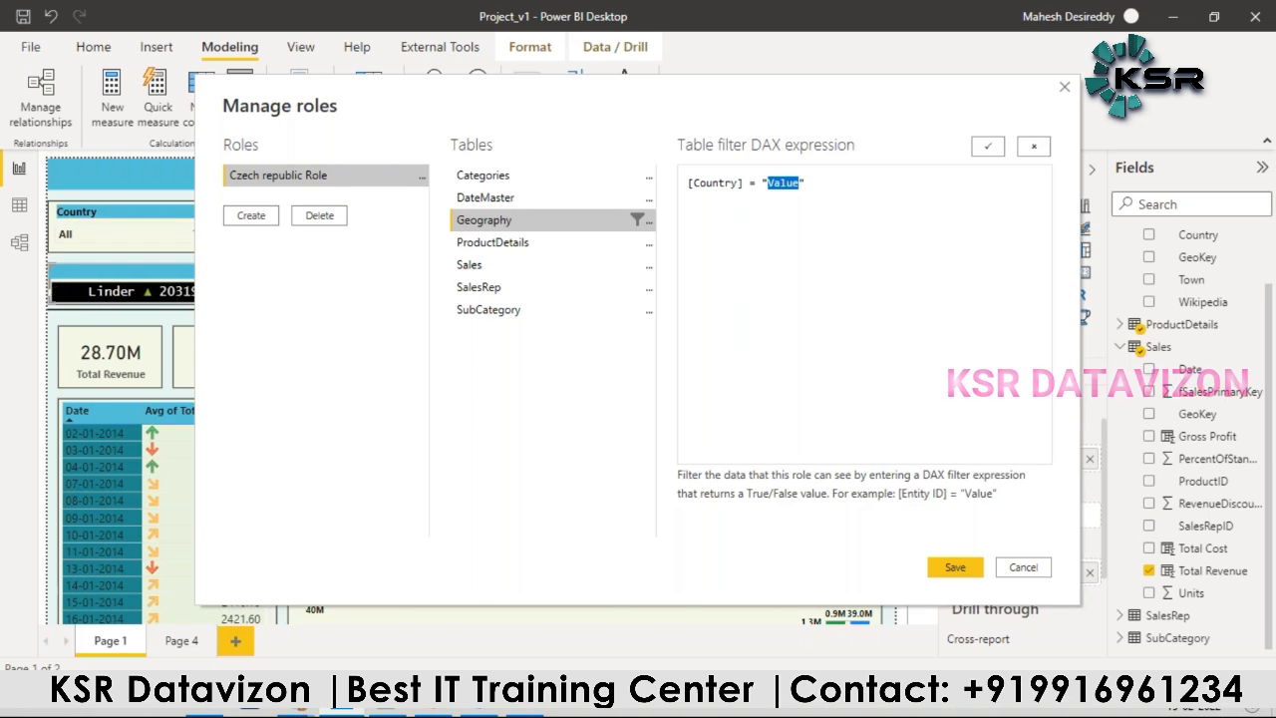
key(ctrl+v)
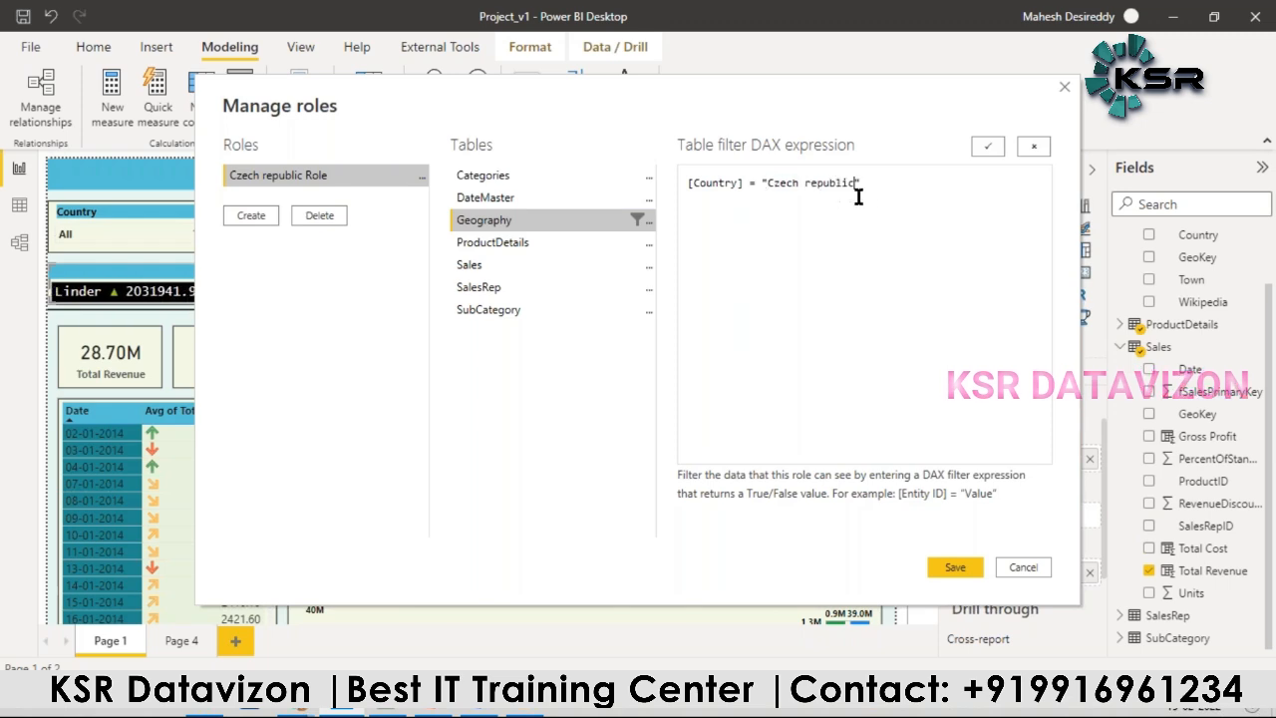
Step: Create a second role named "Denmark Role", copying the country name from the Notepad++ list
click(258, 215)
key(alt+Tab)
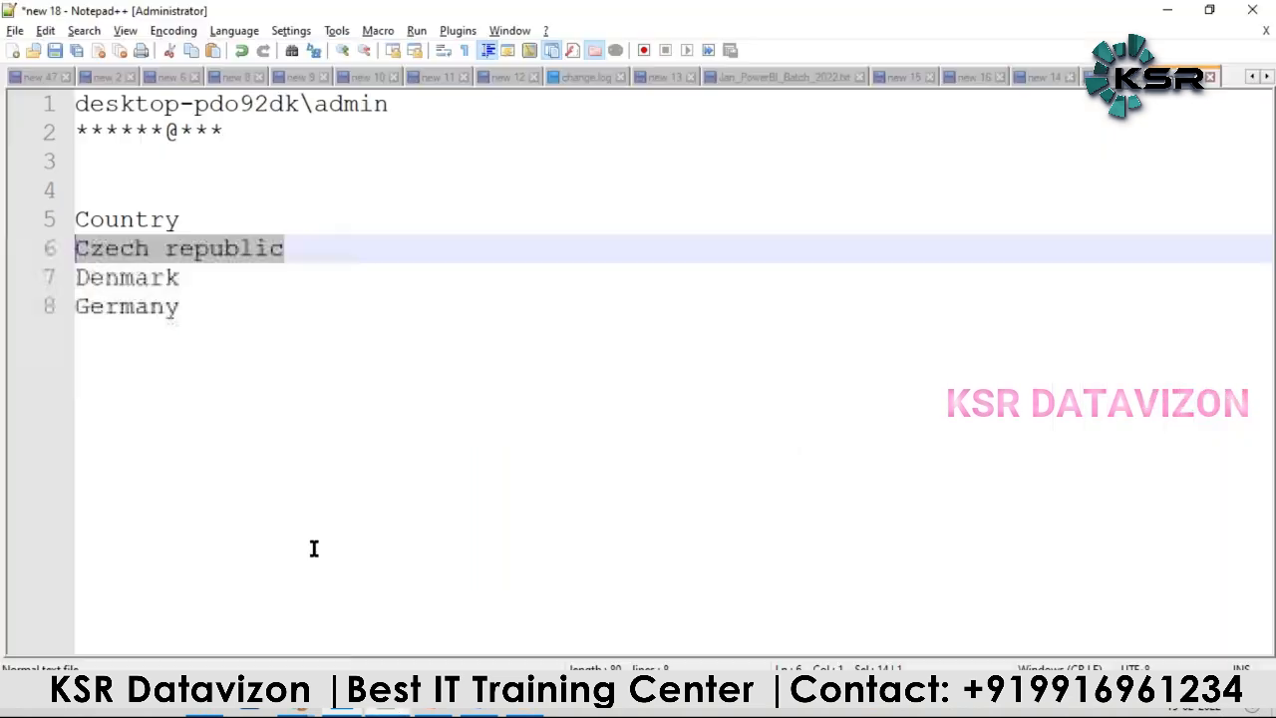
click(201, 304)
drag(182, 278, 76, 277)
key(ctrl+c)
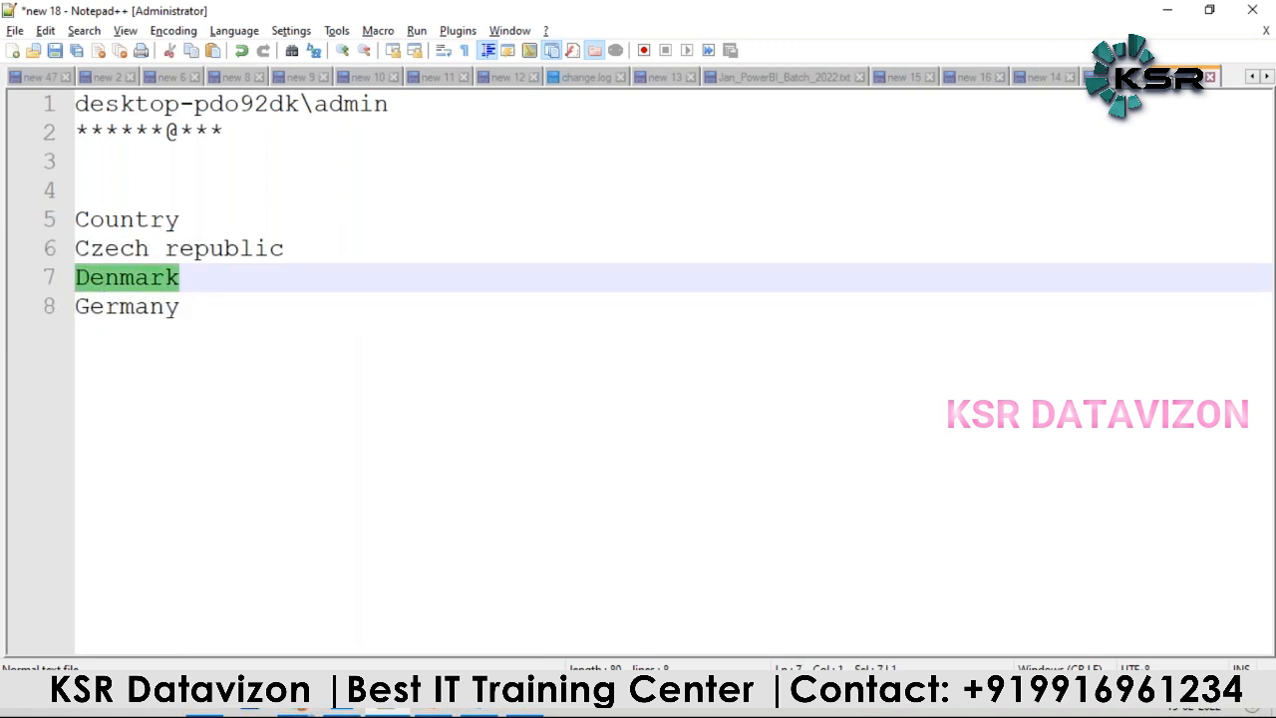
key(alt+Tab)
click(422, 197)
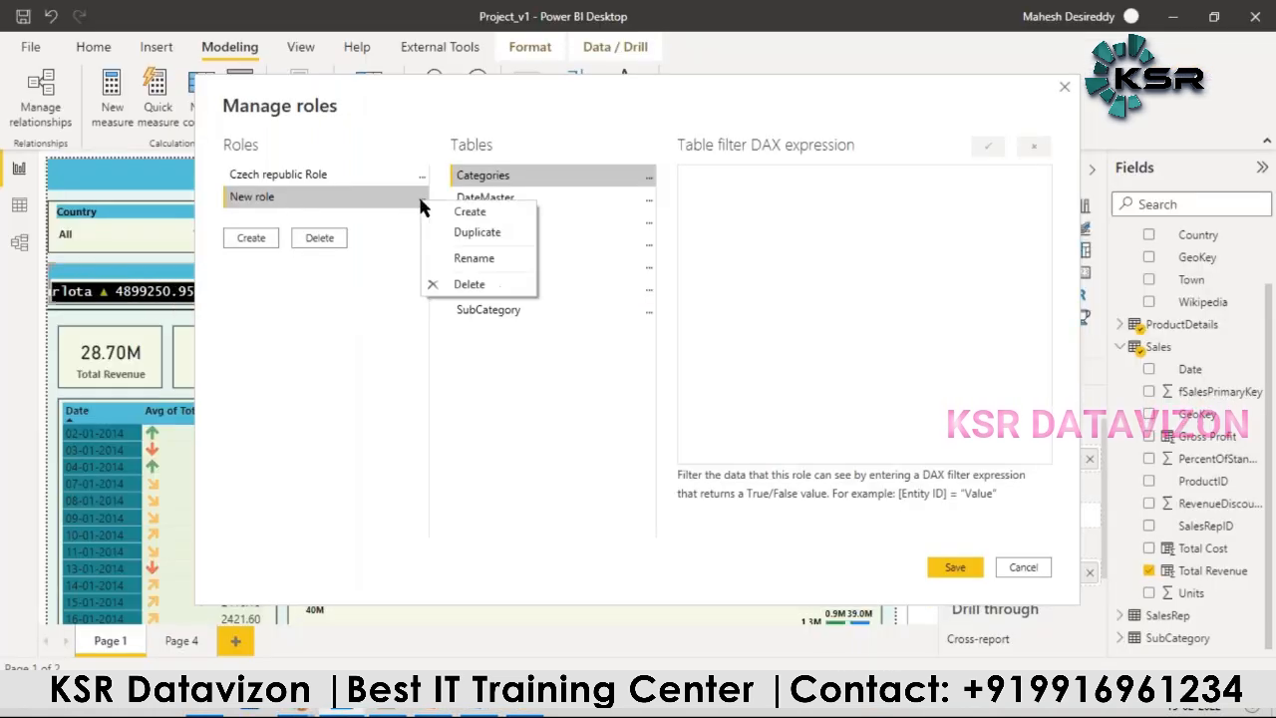
double_click(311, 192)
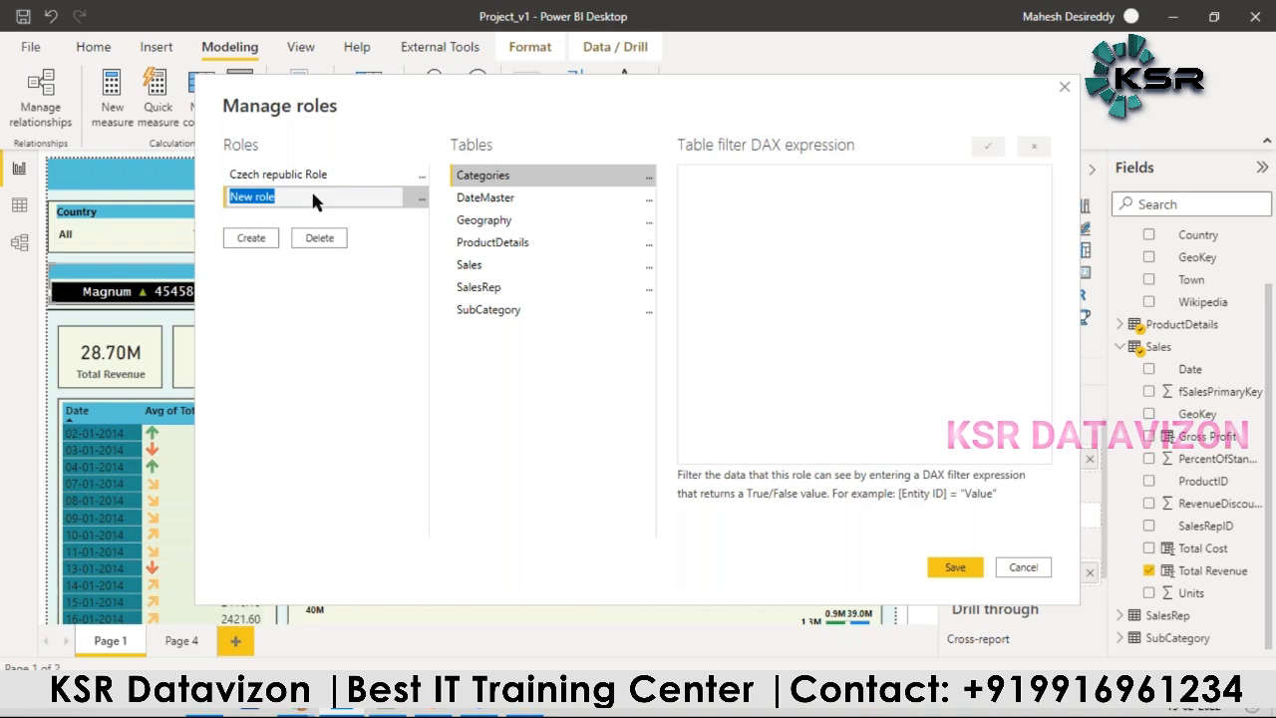
key(ctrl+v)
text(Role)
key(Return)
Step: Add a Country filter on the Geography table for the Denmark role, with the value "Denmark"
click(648, 221)
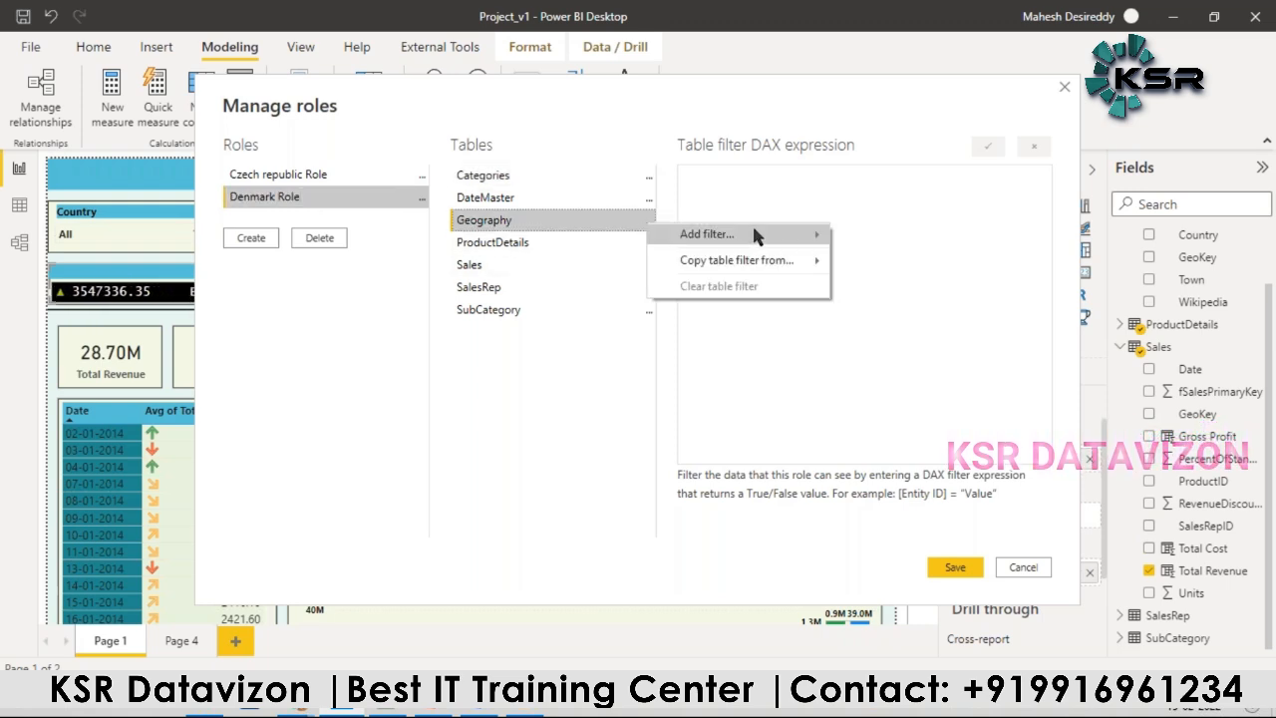
mouse_move(698, 233)
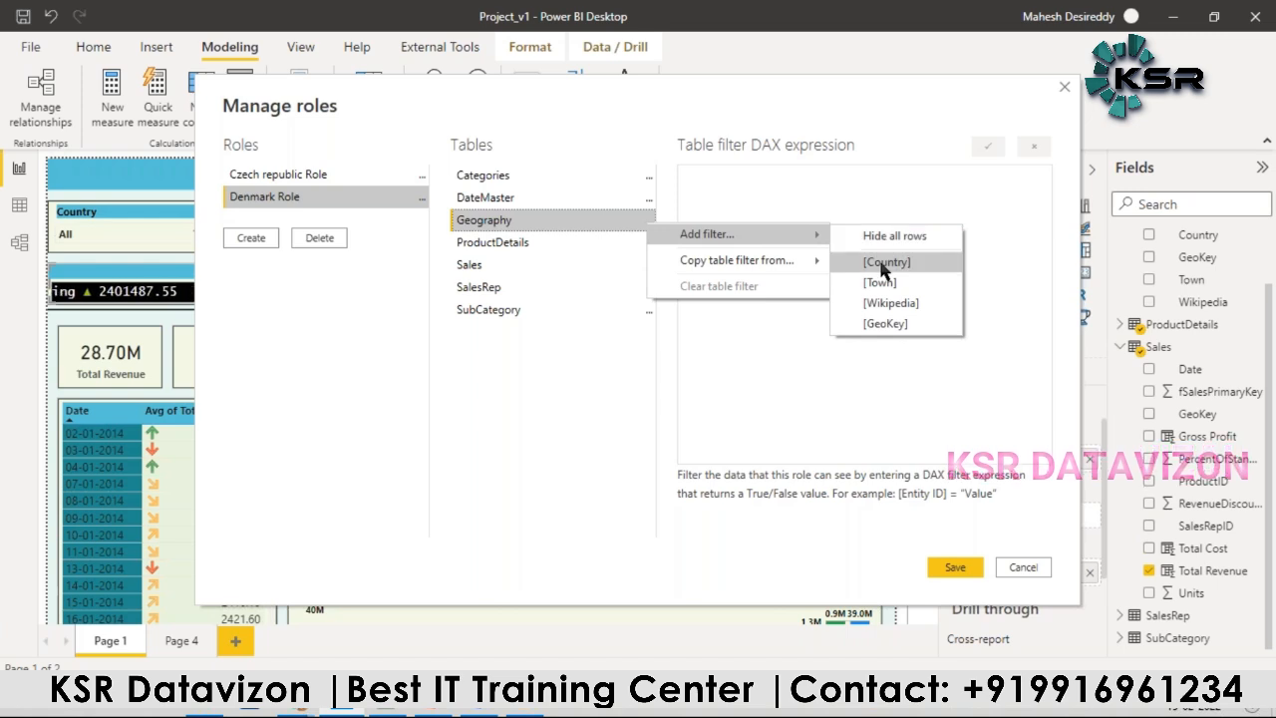
click(884, 264)
double_click(784, 183)
text(Denmark)
Step: Create a third role named "Germany Role", copying the country name from the Notepad++ list
click(251, 240)
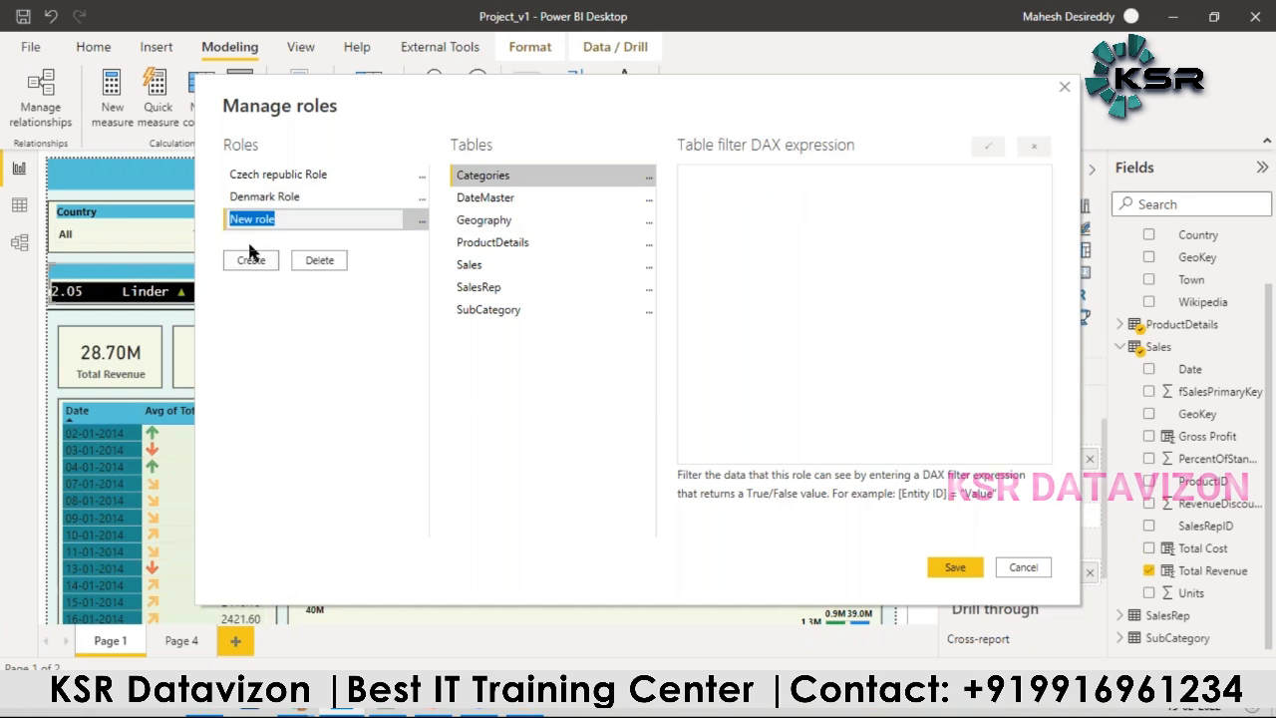
key(alt+Tab)
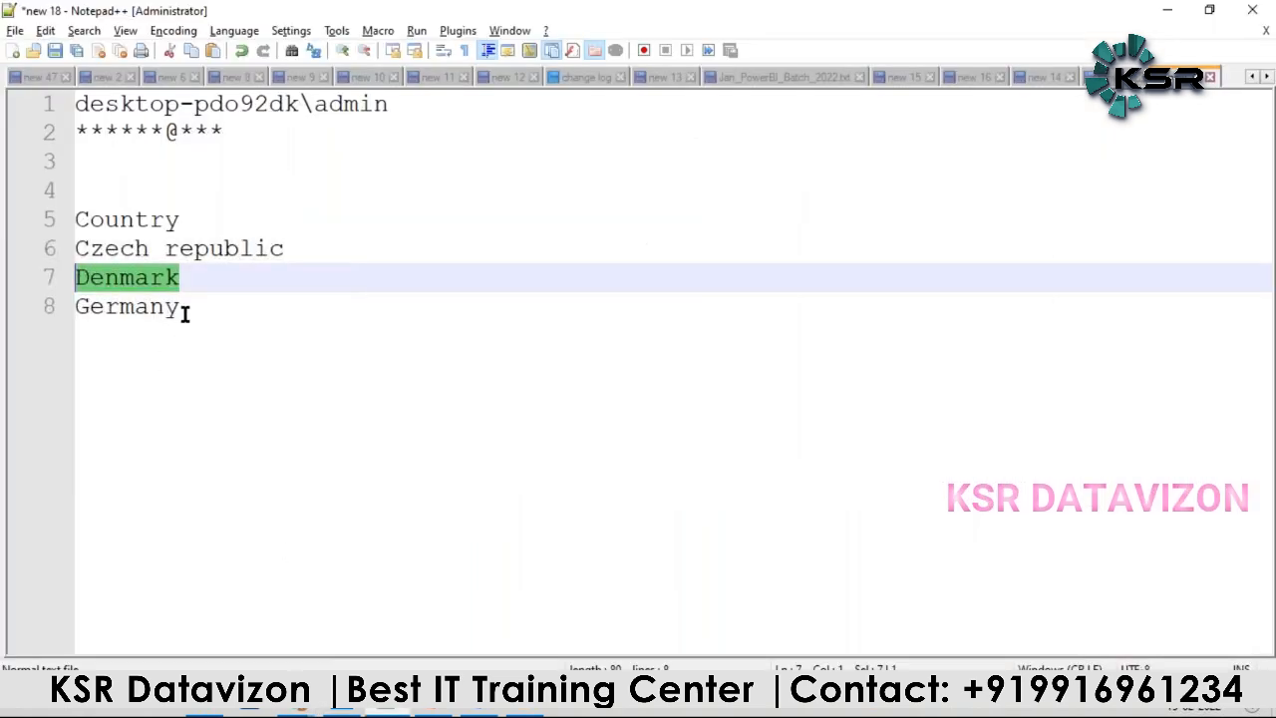
drag(179, 311, 77, 312)
key(alt+Tab)
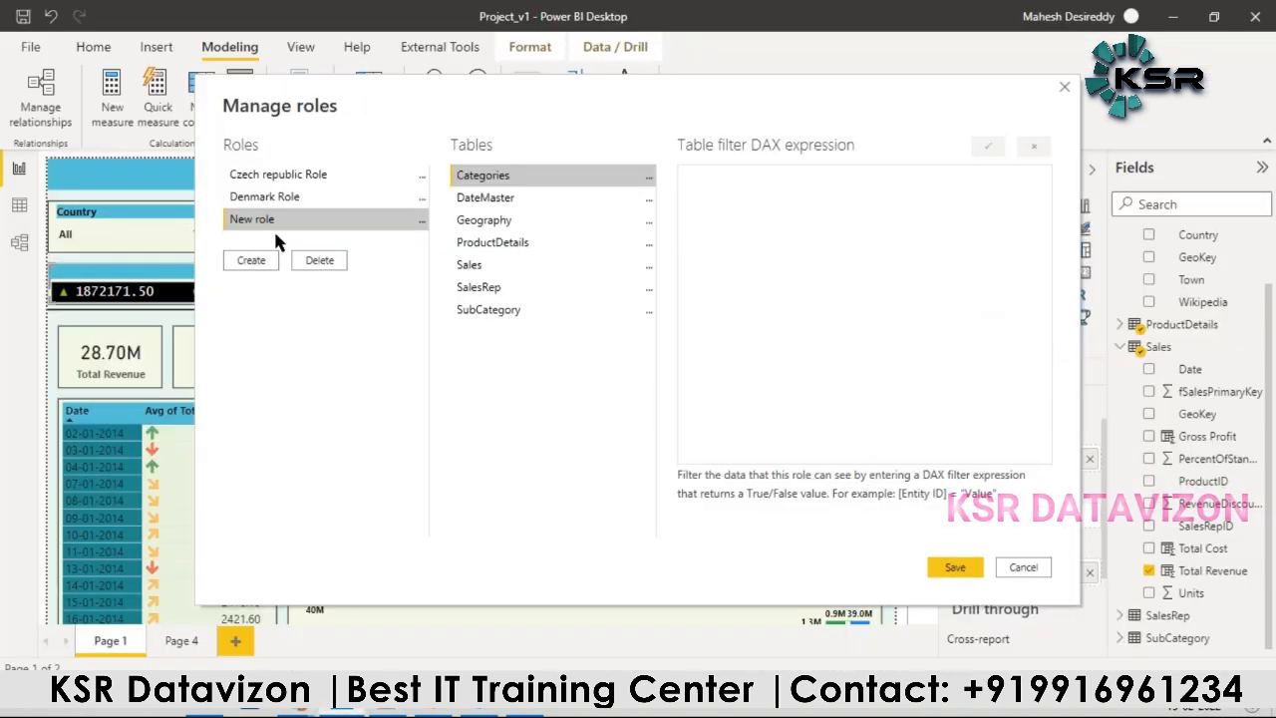
double_click(278, 228)
key(ctrl+v)
text(R)
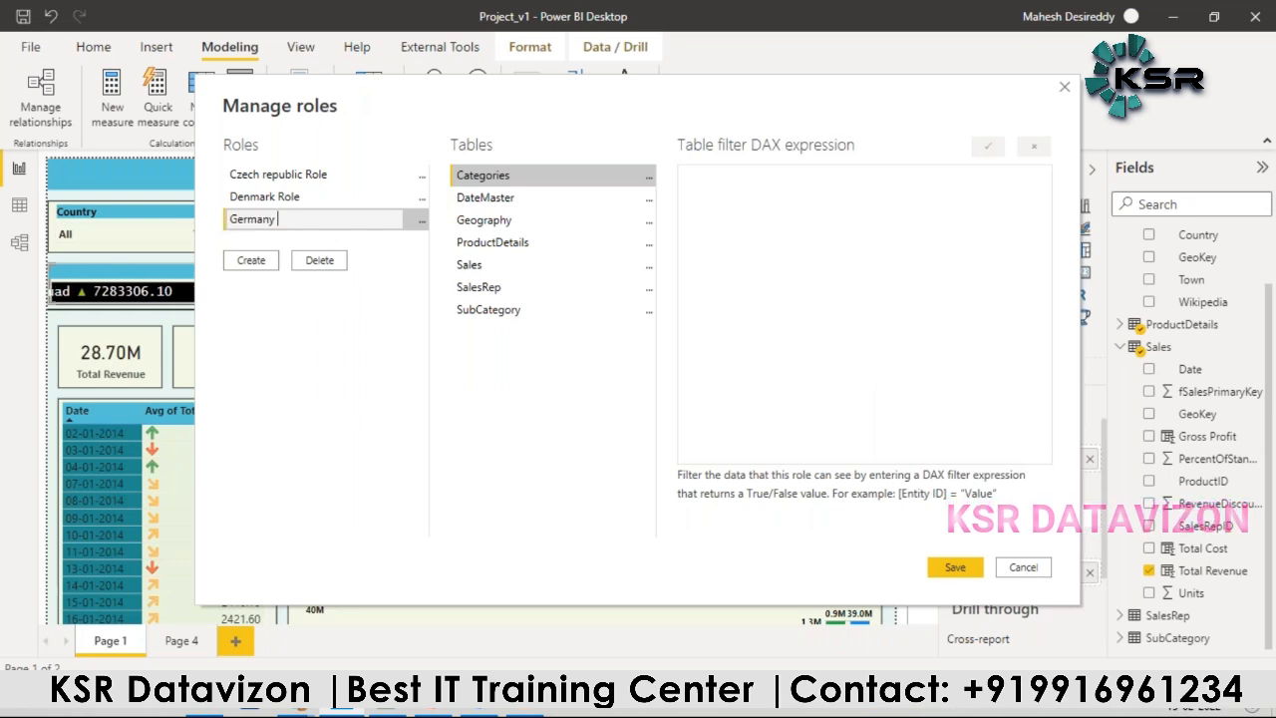
text(ole)
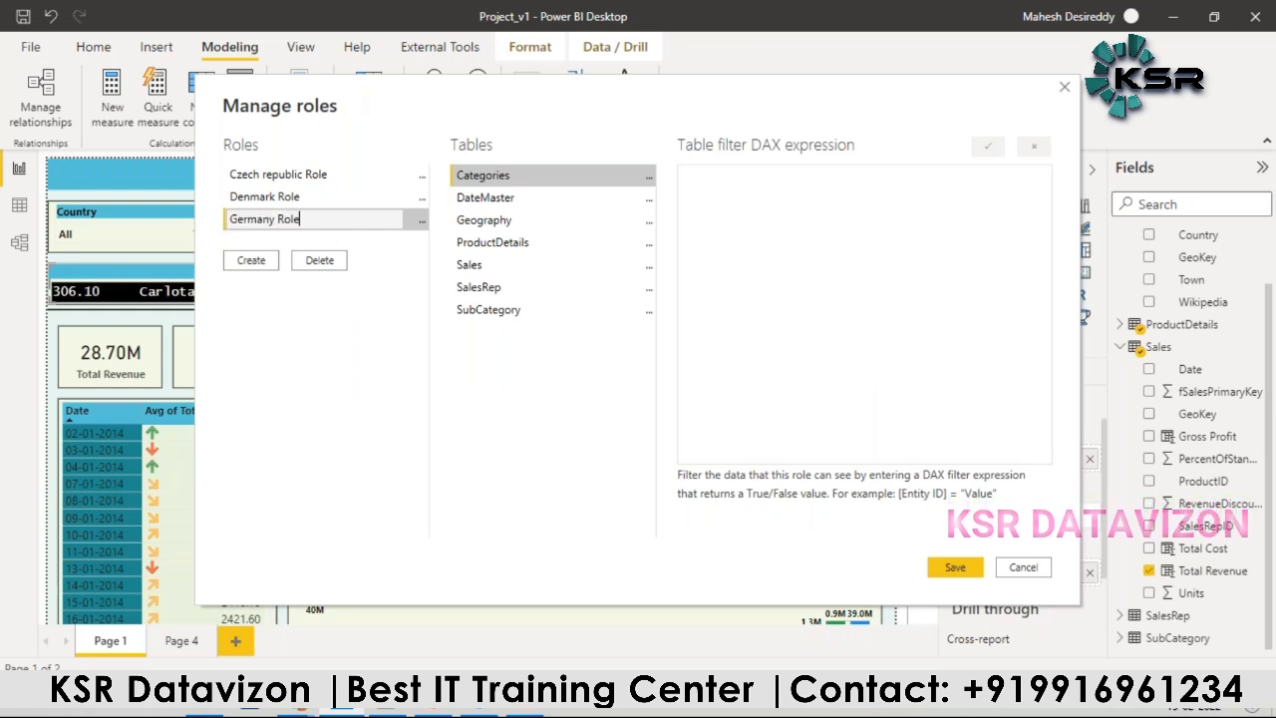
Step: Filter the Germany role's Geography table with [Country] = "Germany" and save all the roles
click(648, 221)
mouse_move(798, 230)
click(882, 256)
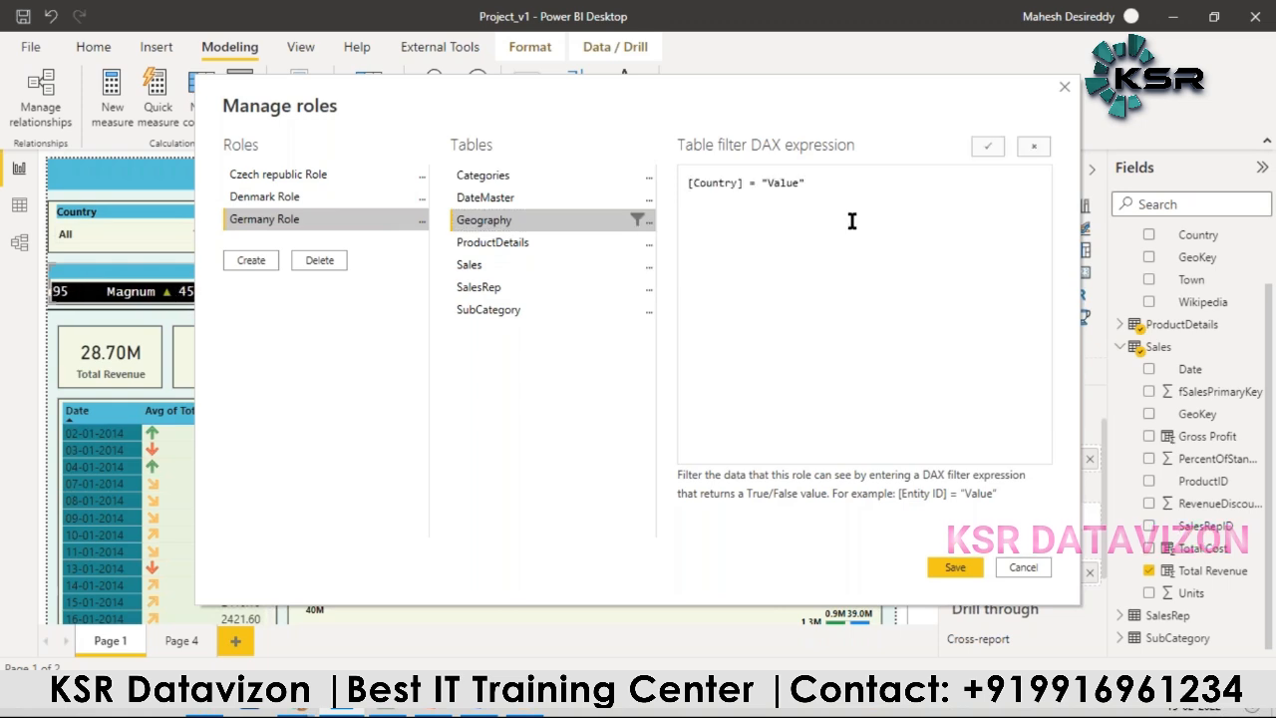
double_click(788, 183)
key(ctrl+v)
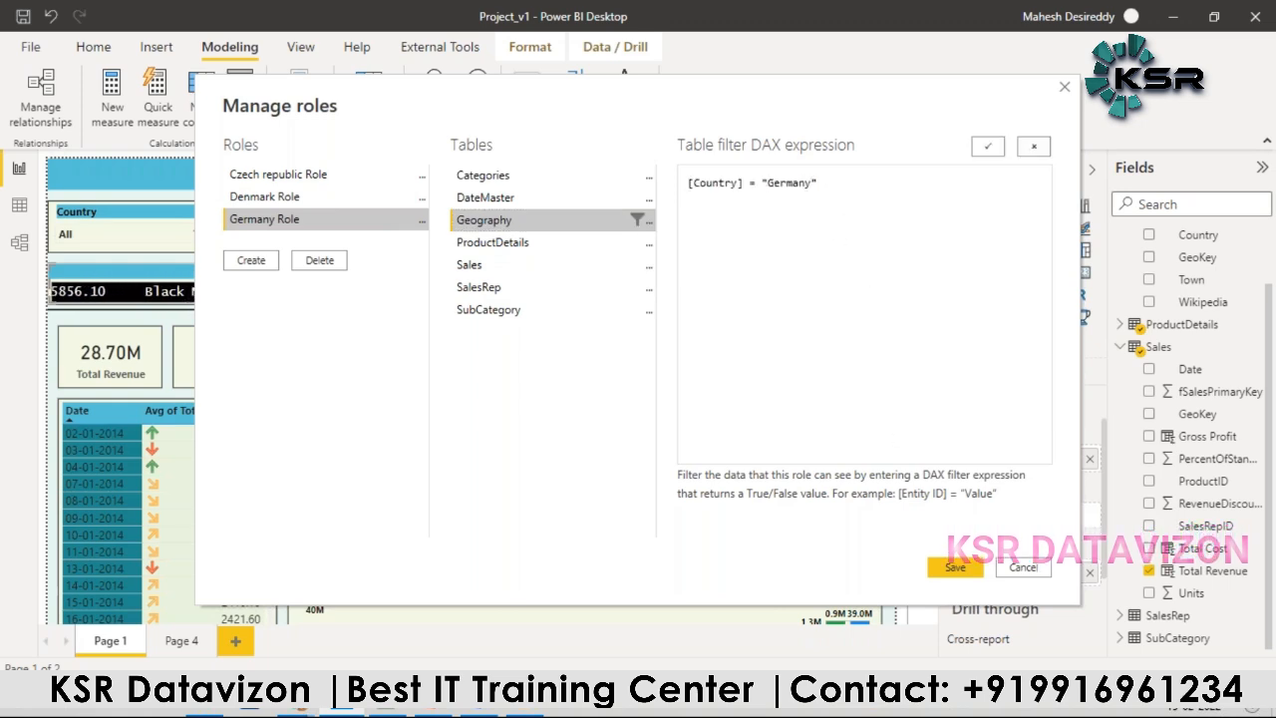
click(952, 568)
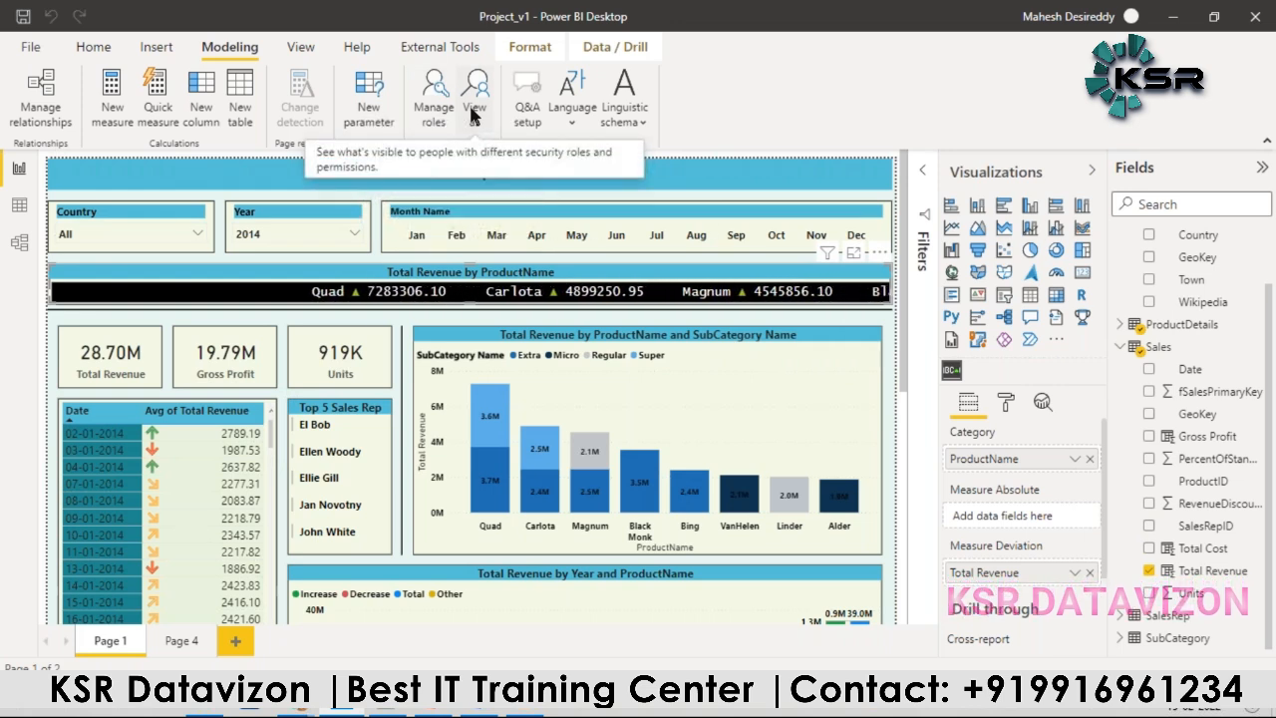
Step: View the report as the Germany Role and examine all the visuals on Page 1
click(470, 112)
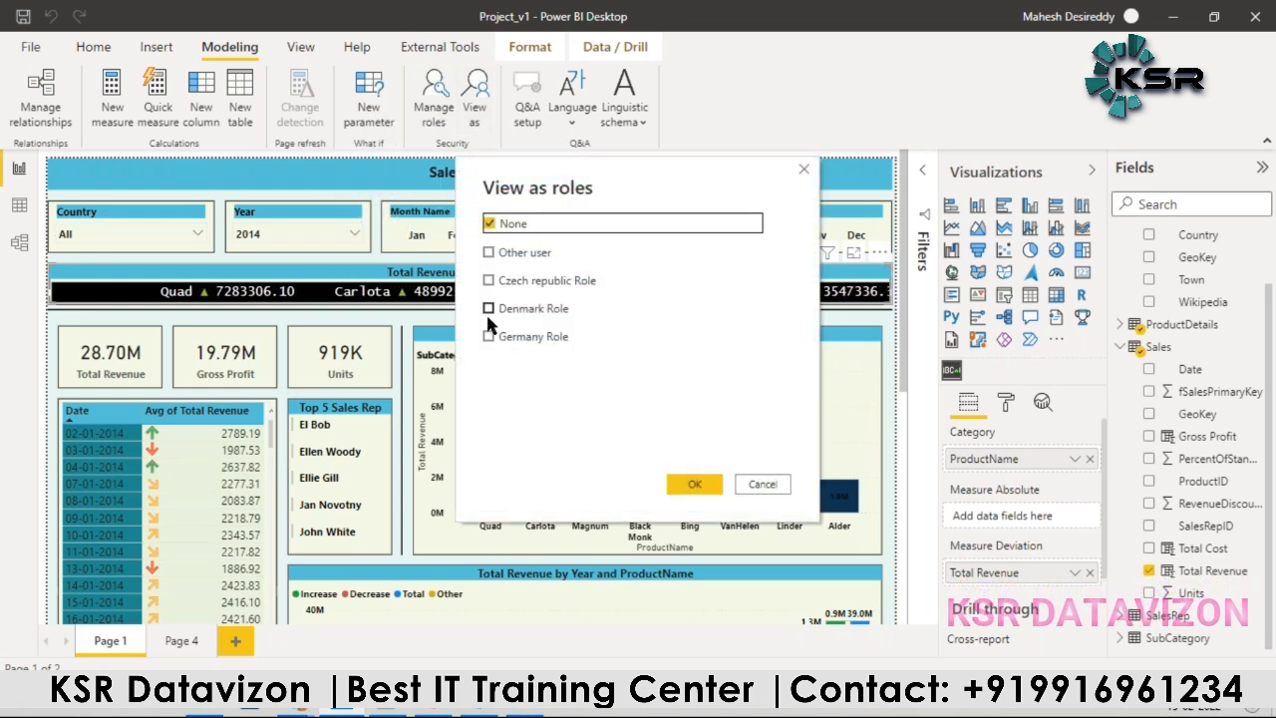
click(489, 338)
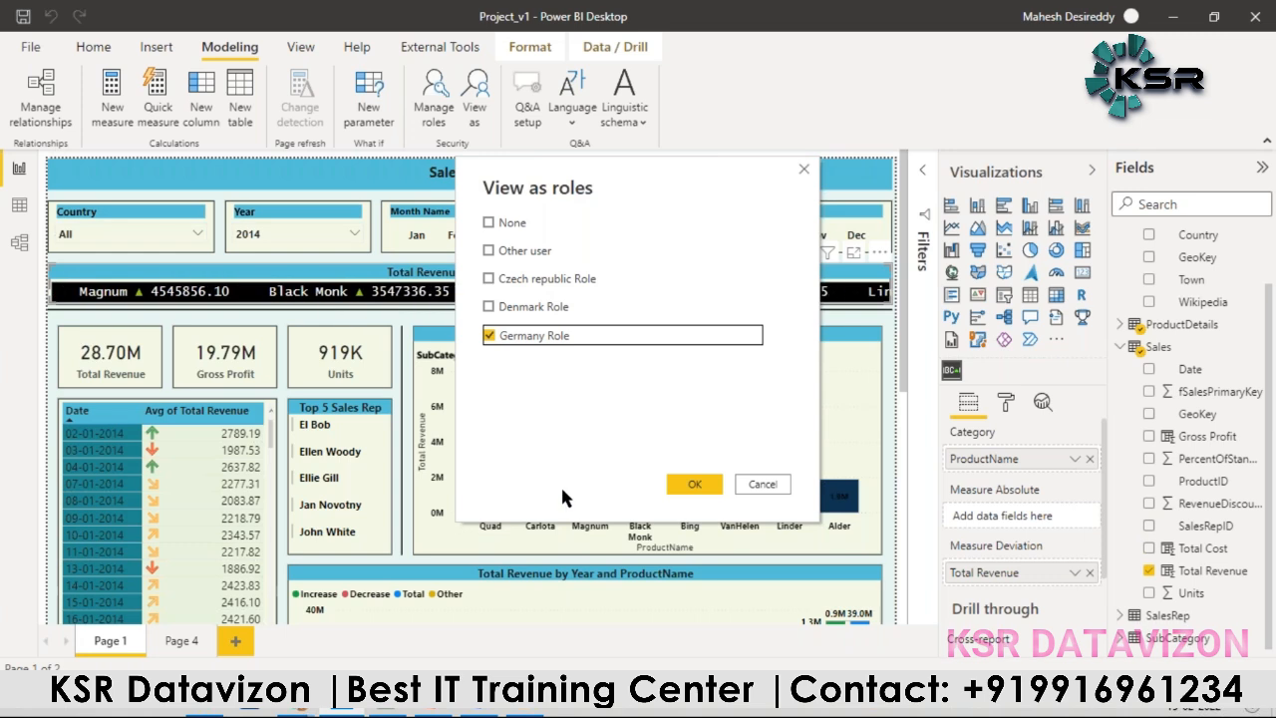
click(678, 486)
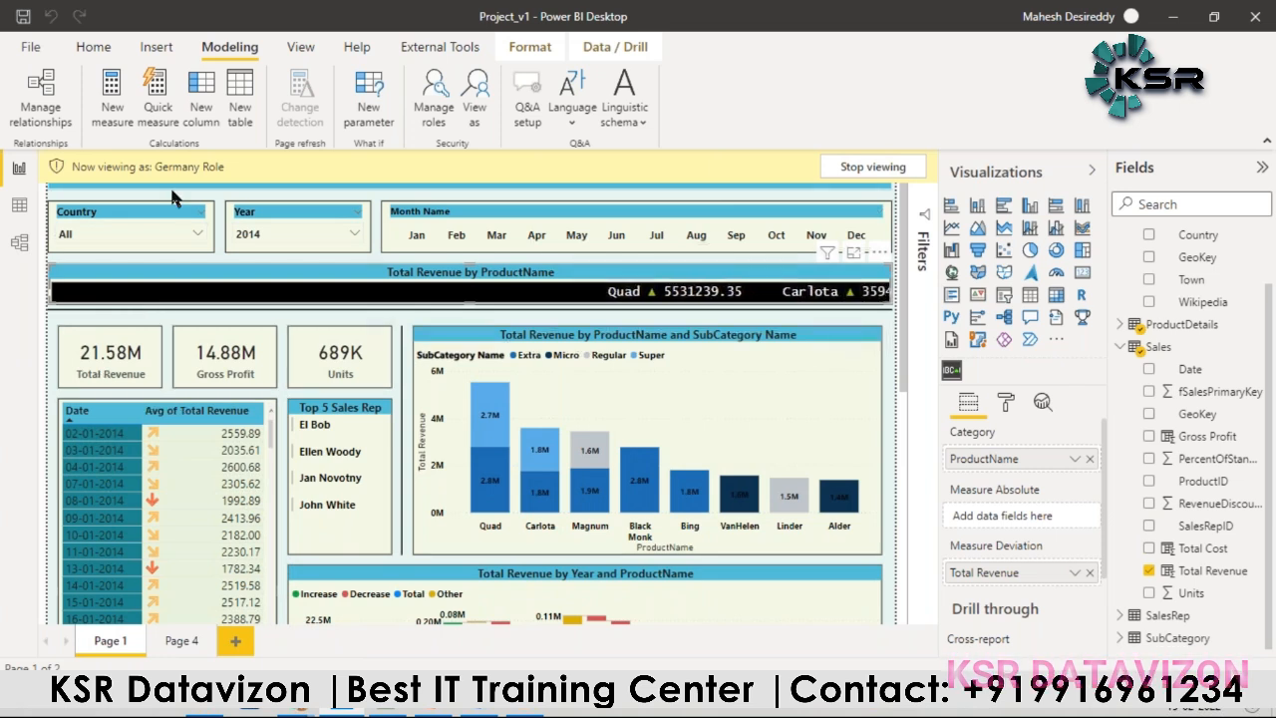
scroll(279, 560, down, 3)
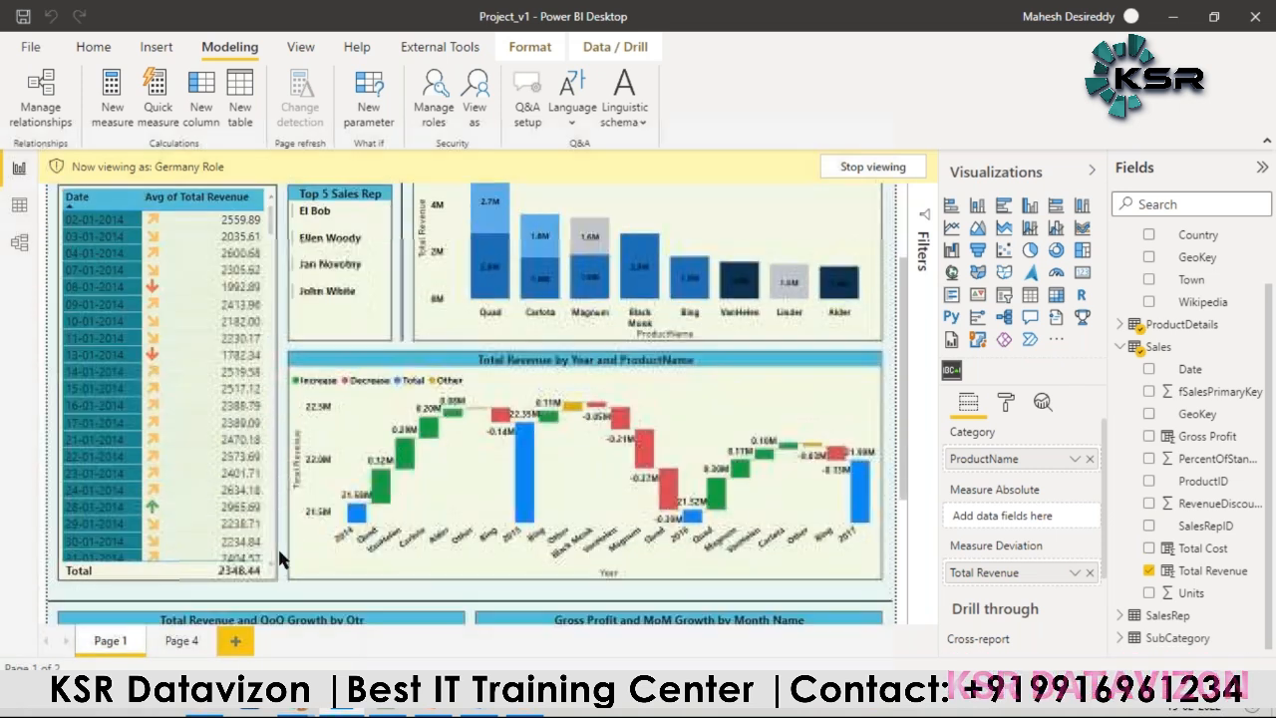
scroll(279, 559, up, 3)
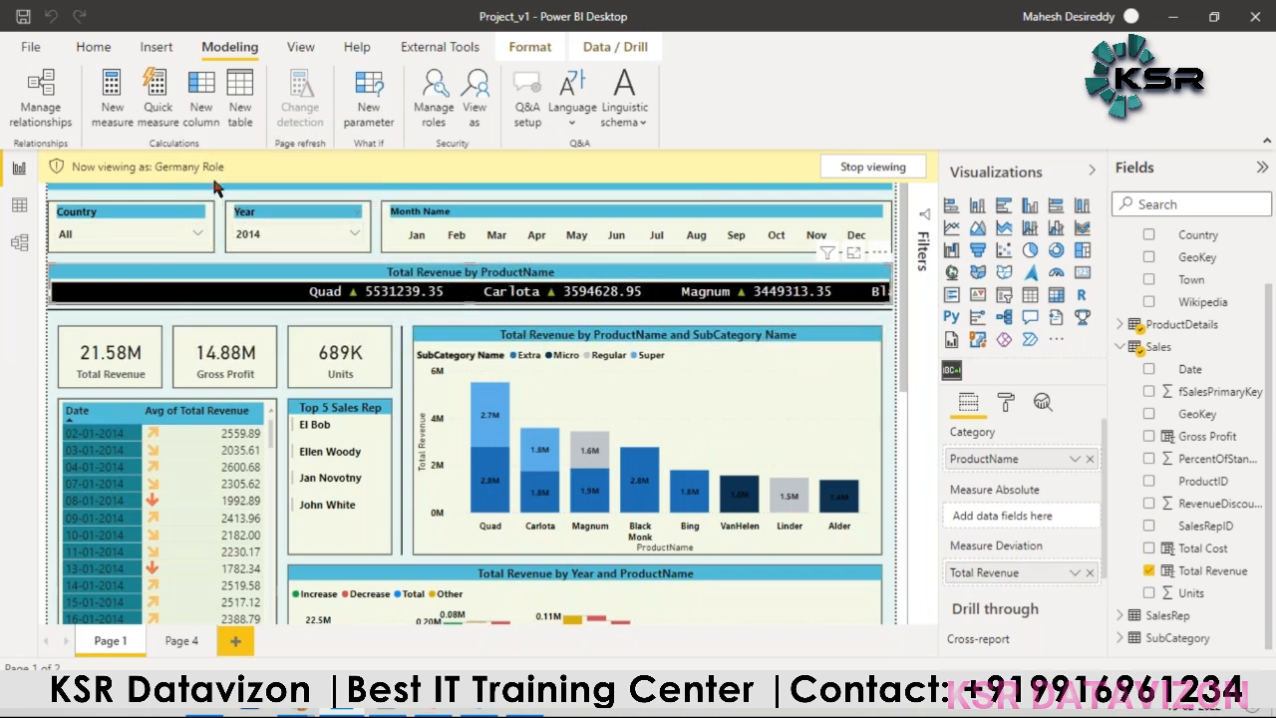
scroll(252, 406, down, 3)
scroll(252, 406, down, 3)
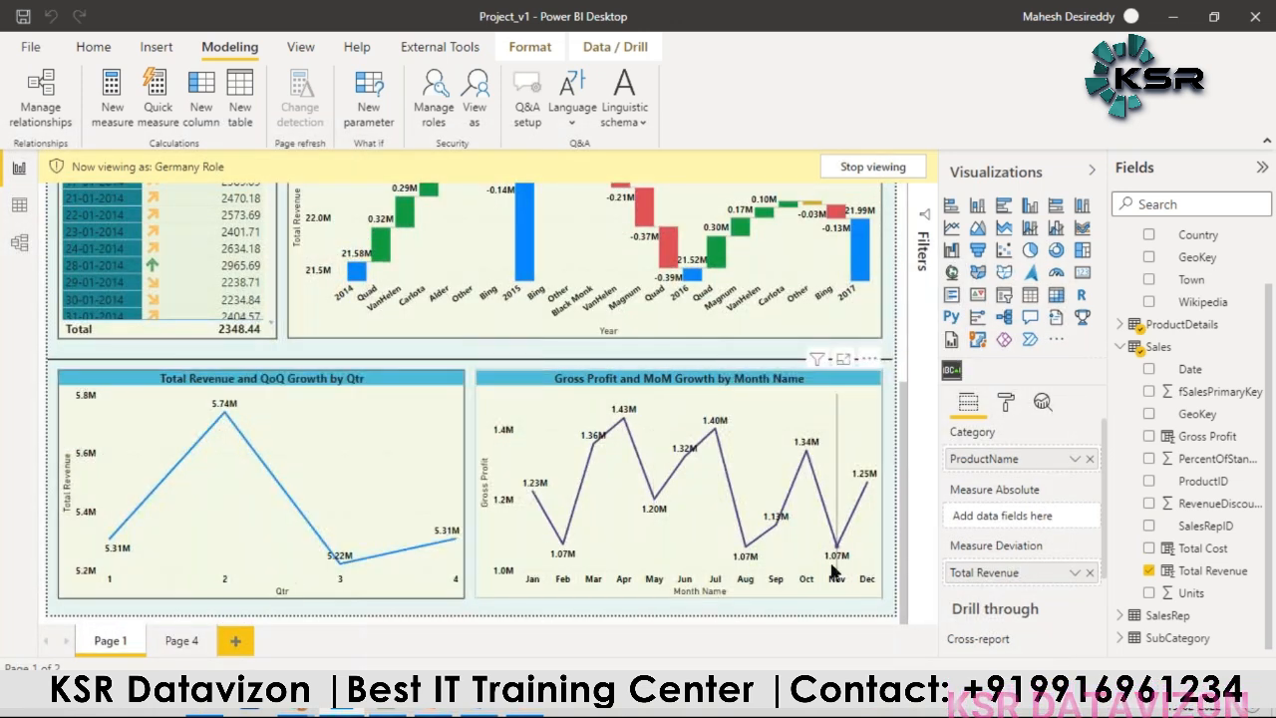
scroll(840, 528, up, 6)
scroll(824, 424, up, 2)
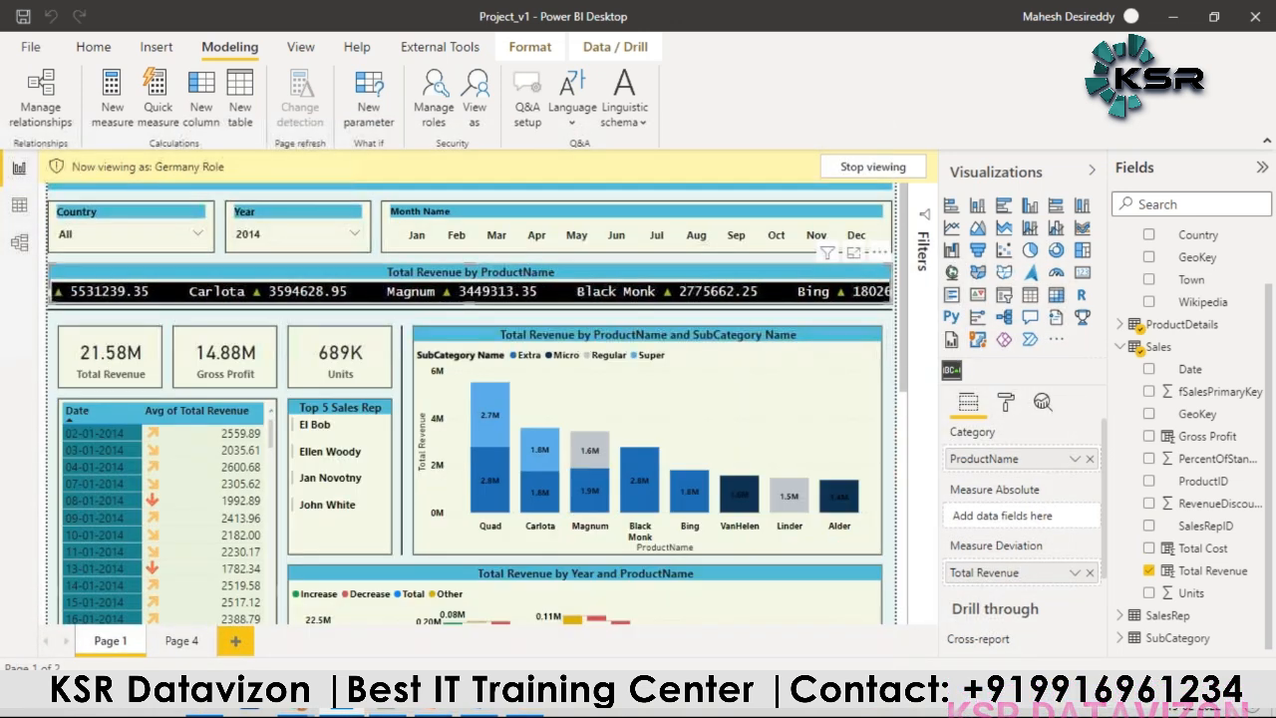
Step: Switch the role preview from Germany Role to Denmark Role
click(475, 100)
click(489, 337)
click(489, 308)
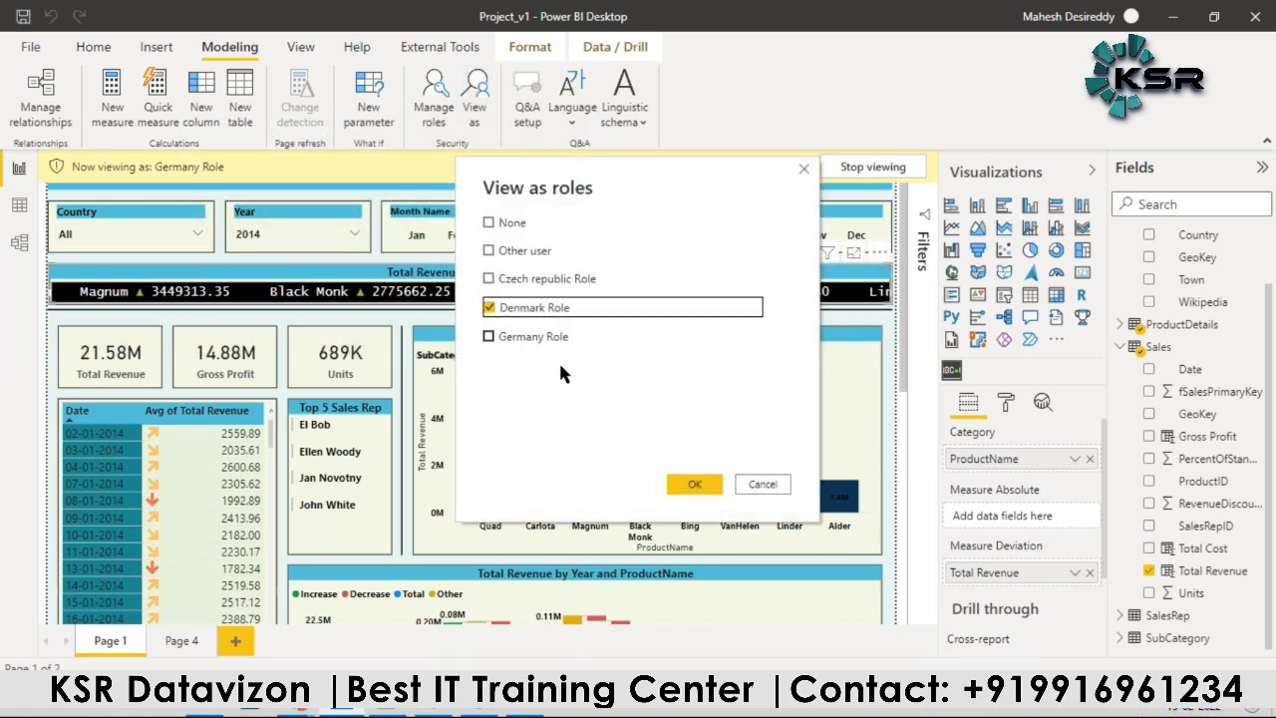
click(690, 485)
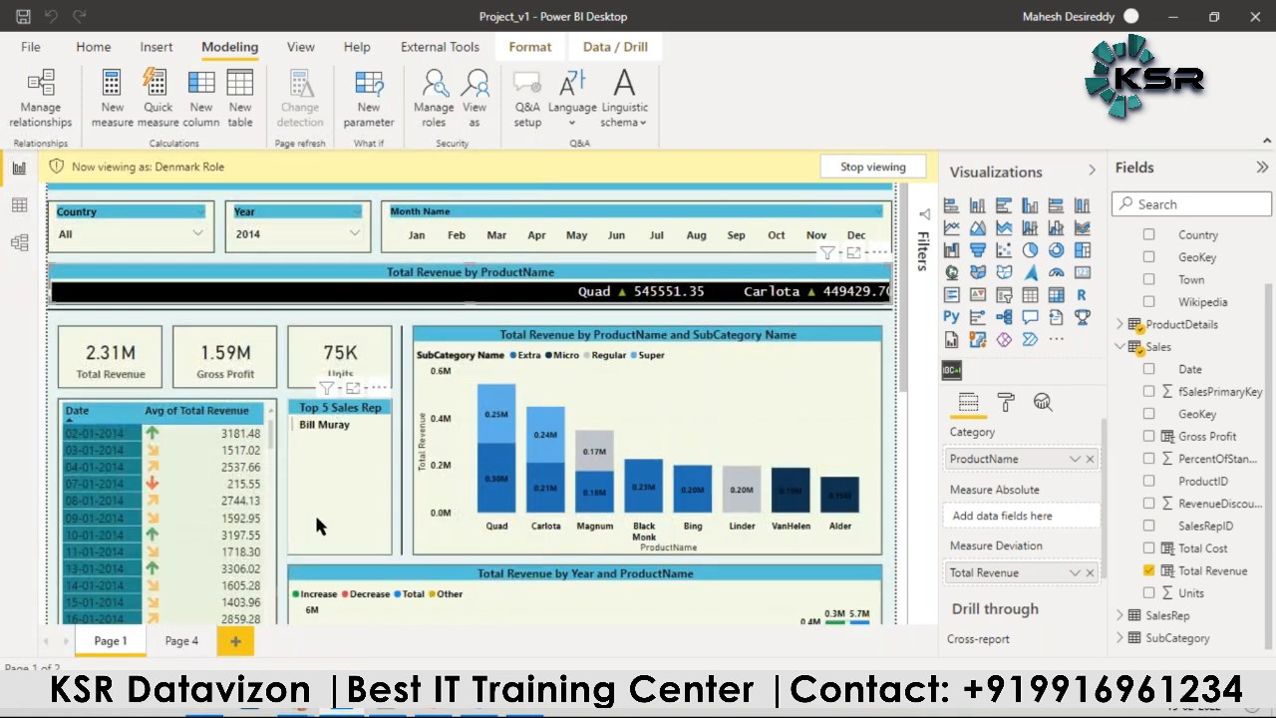
Step: Check the Country slicer's choices on Page 1 and the revenue by country chart on Page 4, closing the role manager without saving
click(197, 234)
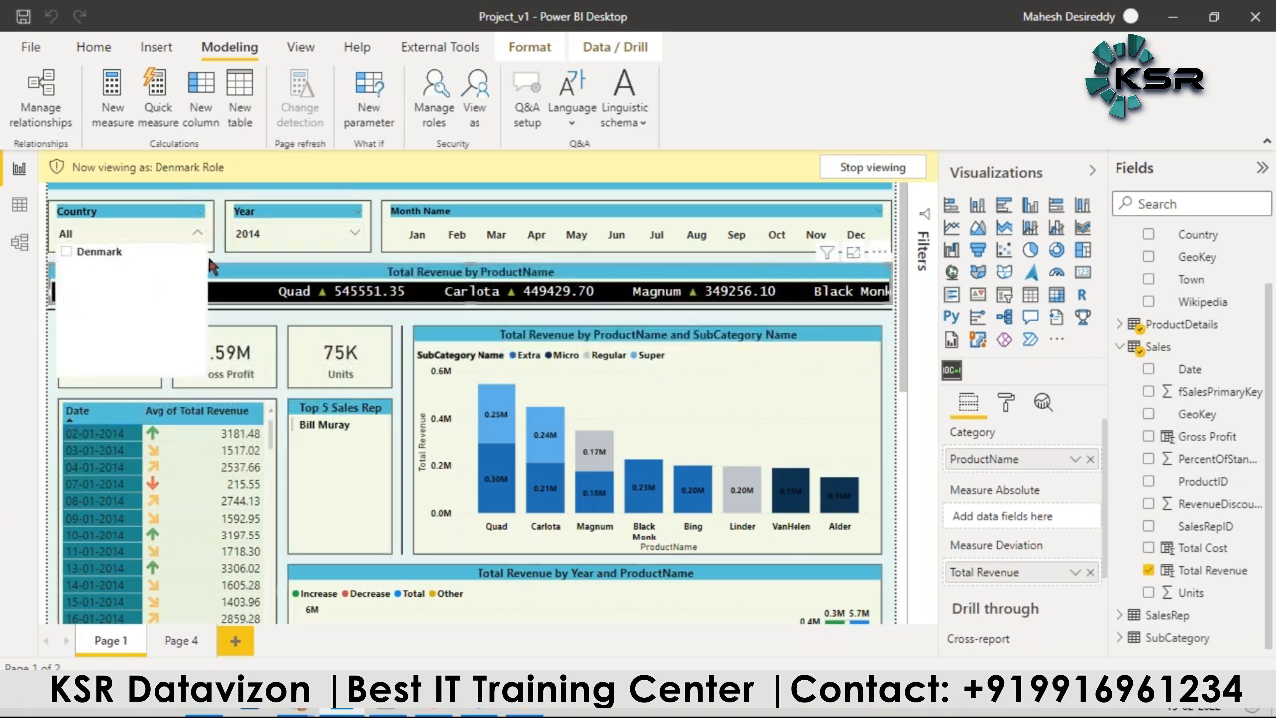
click(225, 269)
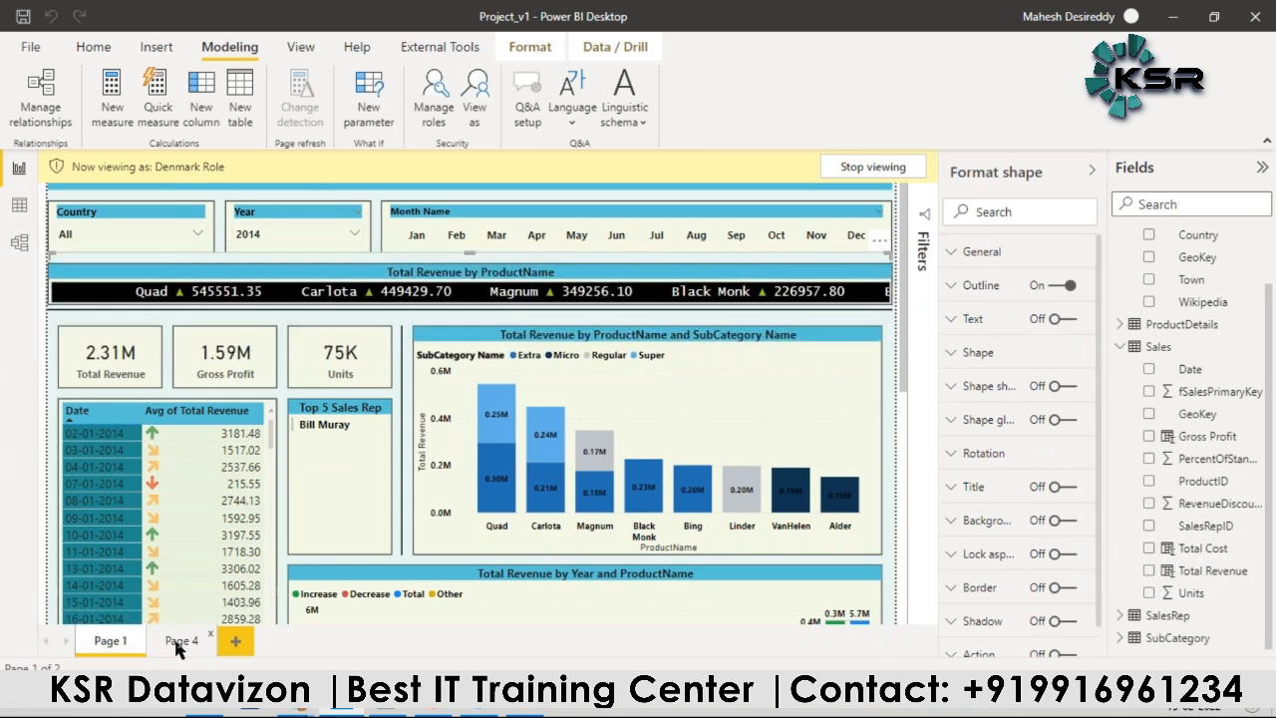
click(180, 640)
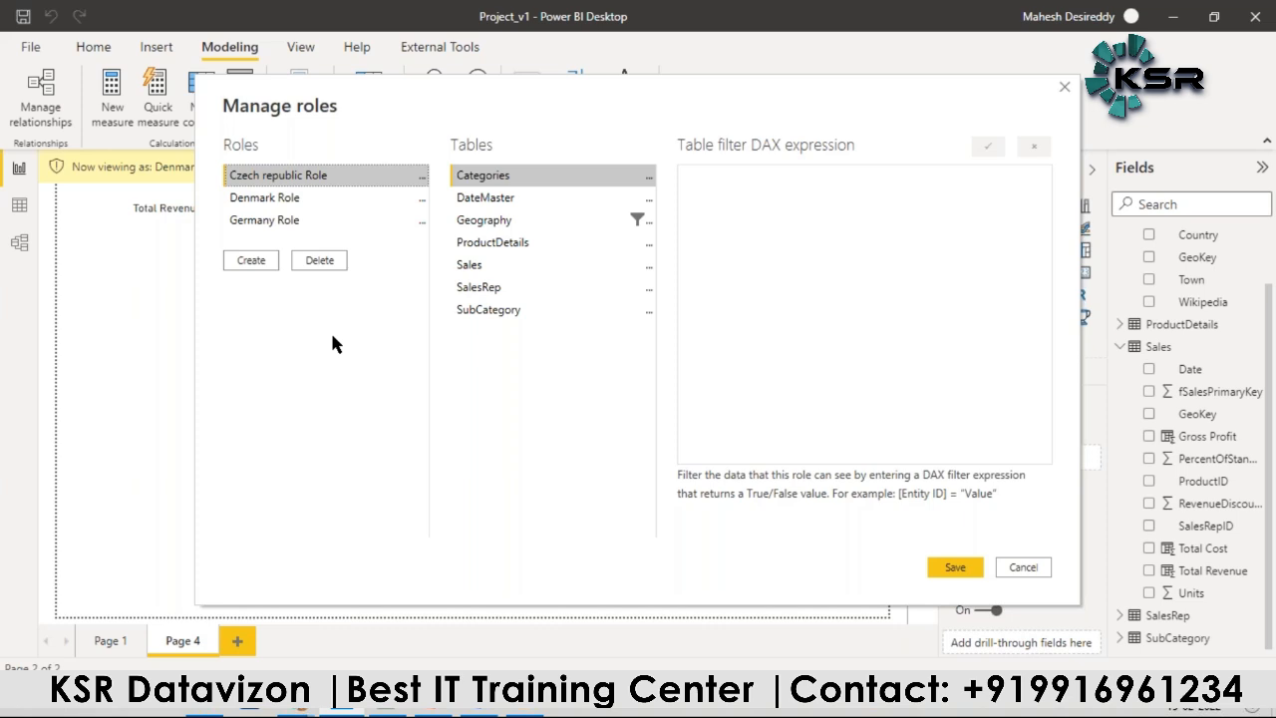
click(1002, 567)
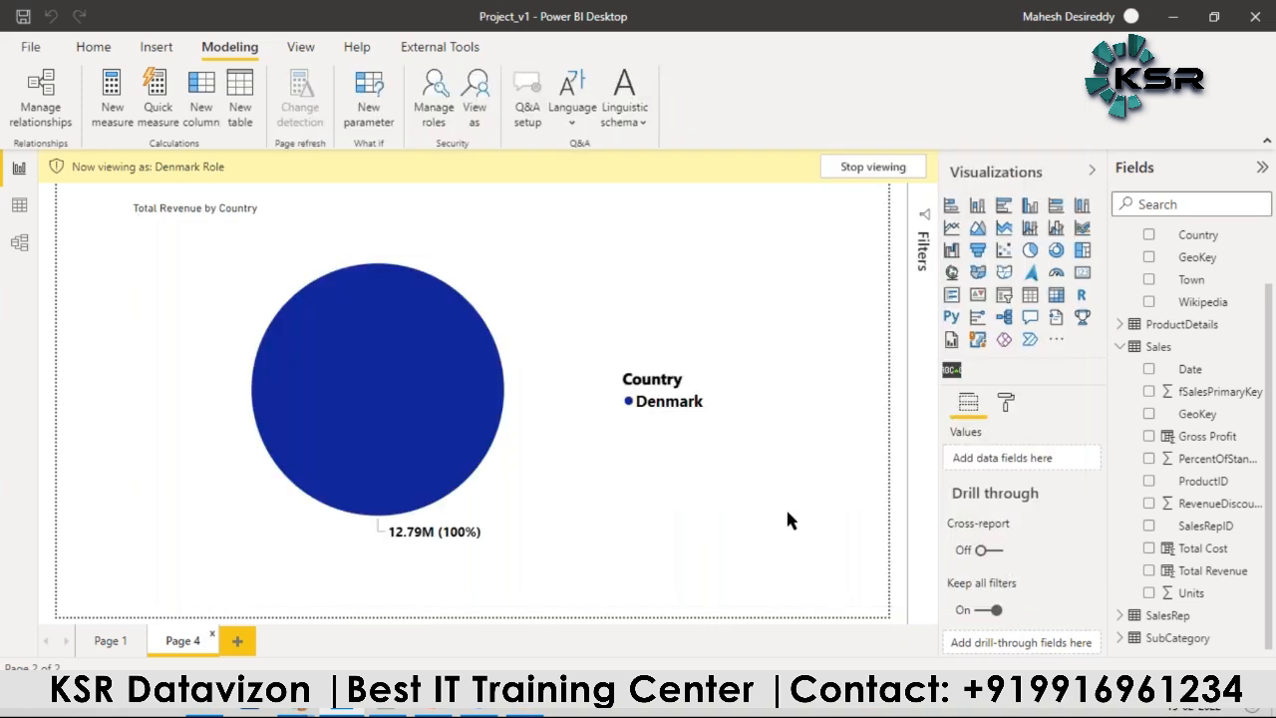
Step: Stop viewing the report as the Denmark Role and return to Page 1
click(874, 167)
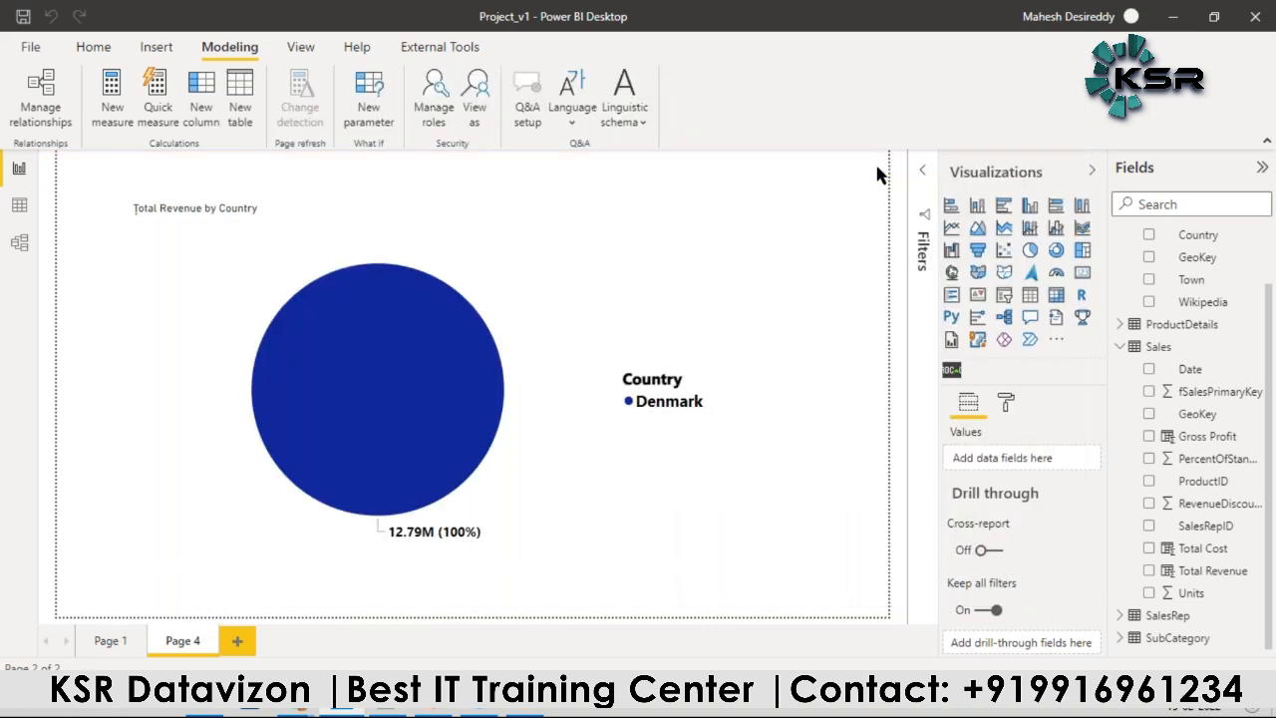
click(111, 643)
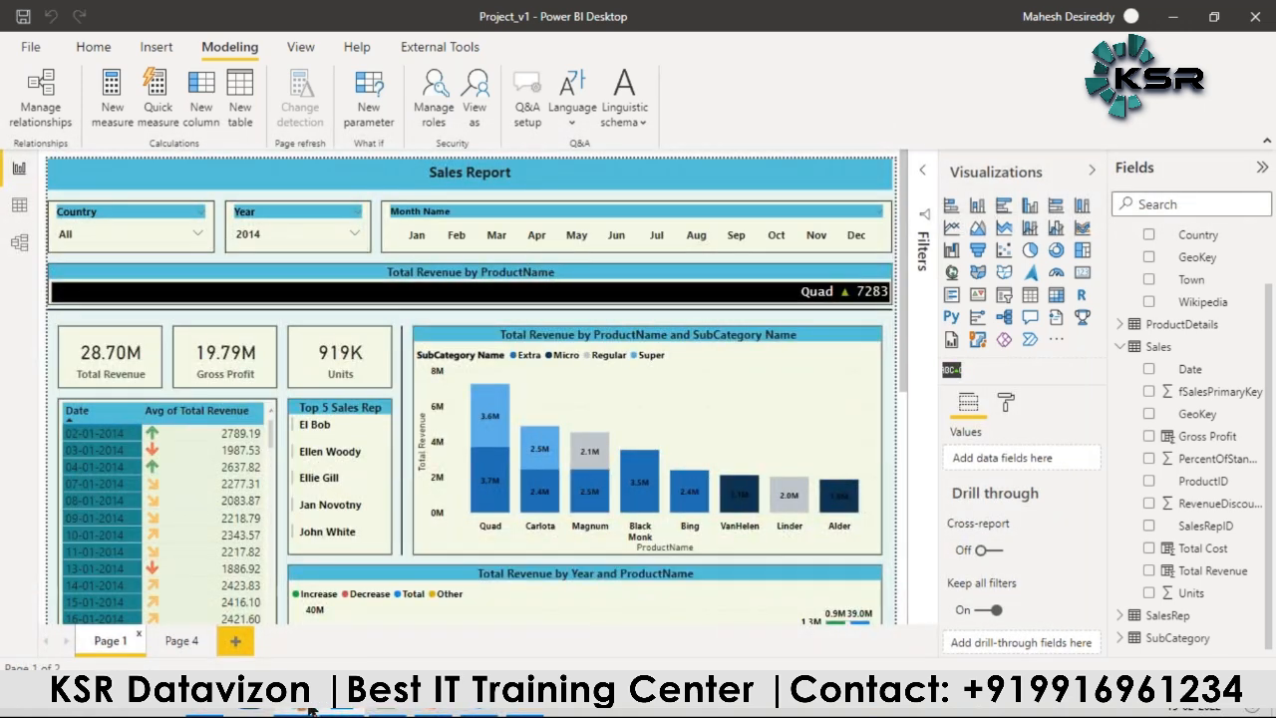
Step: Review the "Project Steps Conti…" slide in PowerPoint and return to the Power BI service in Chrome
mouse_move(321, 710)
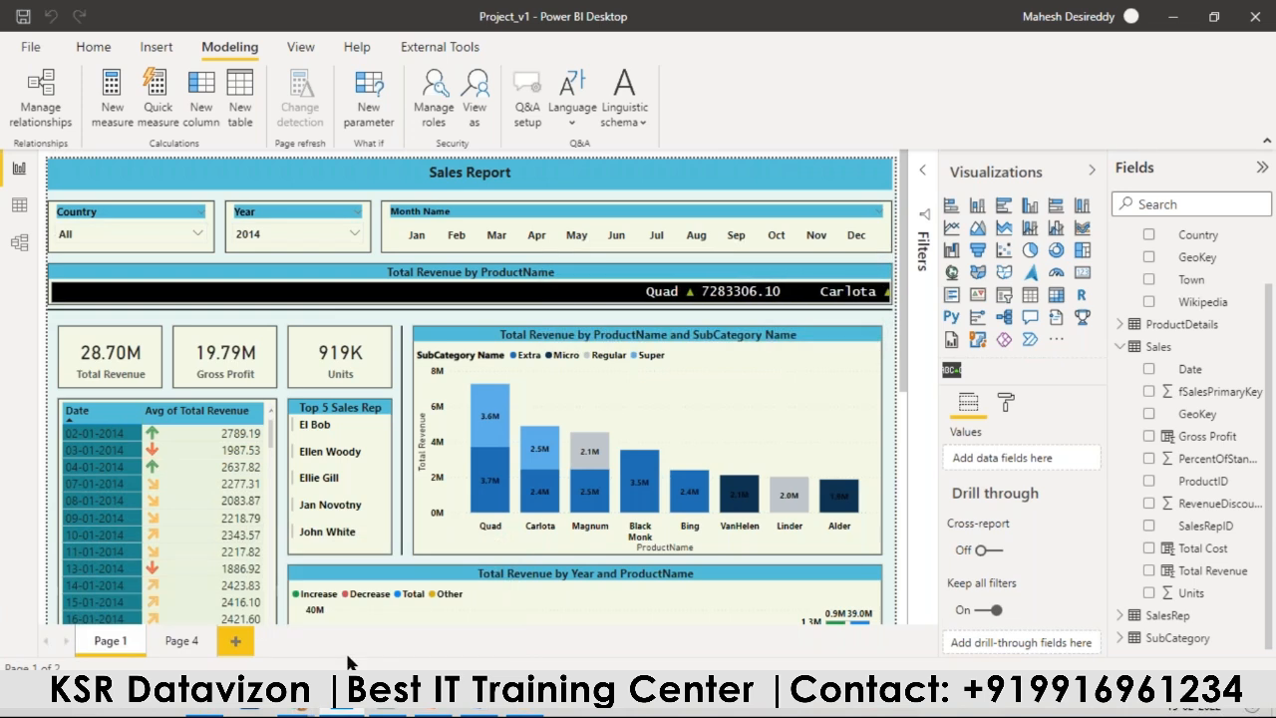
click(347, 657)
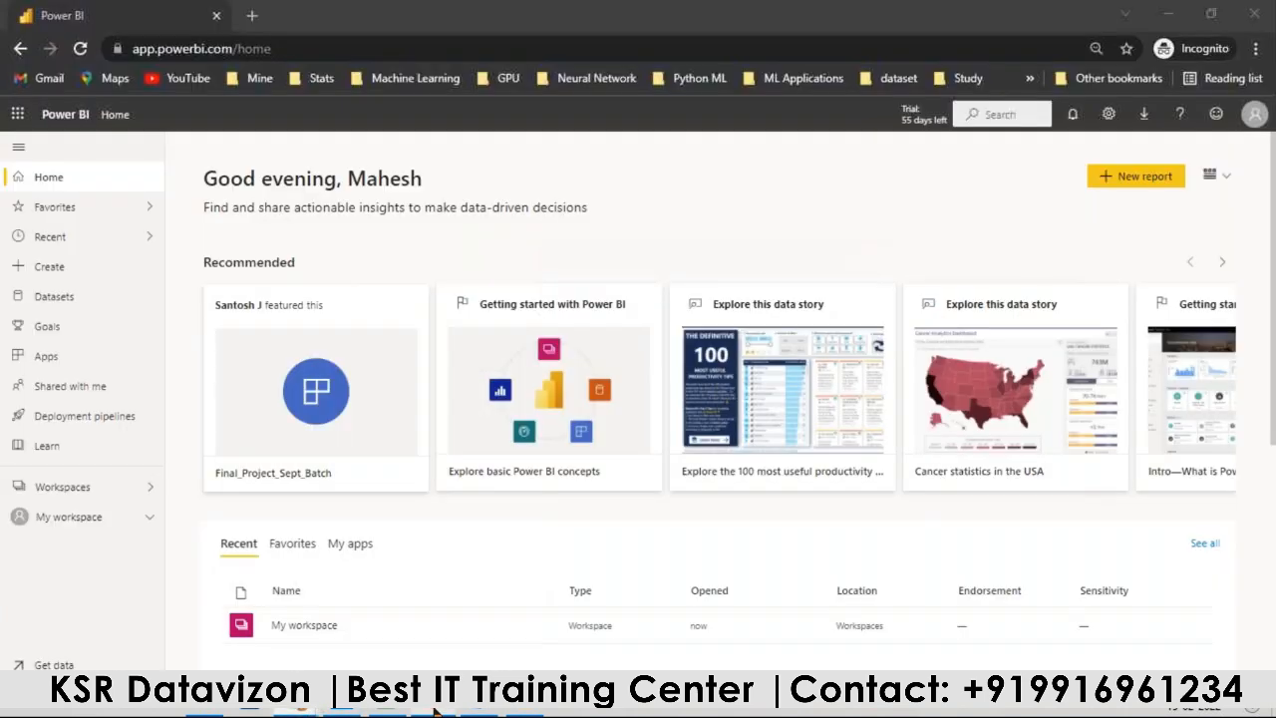
click(435, 710)
click(120, 546)
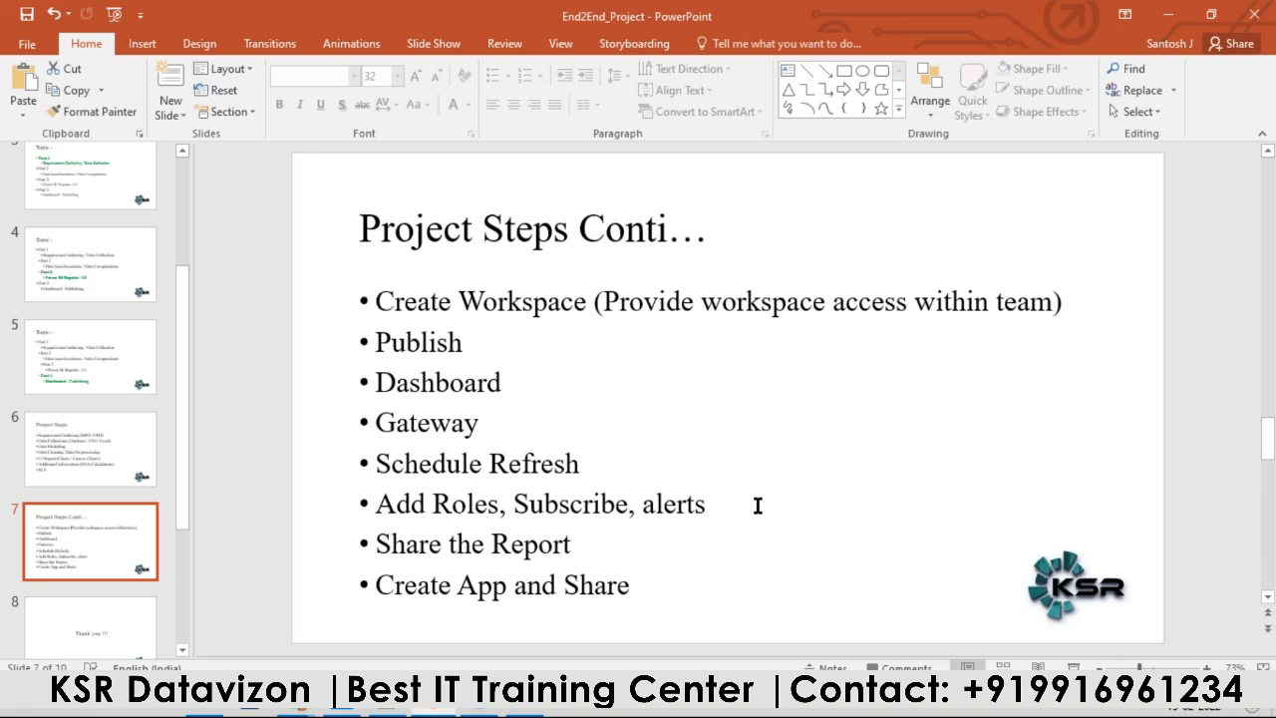
click(309, 697)
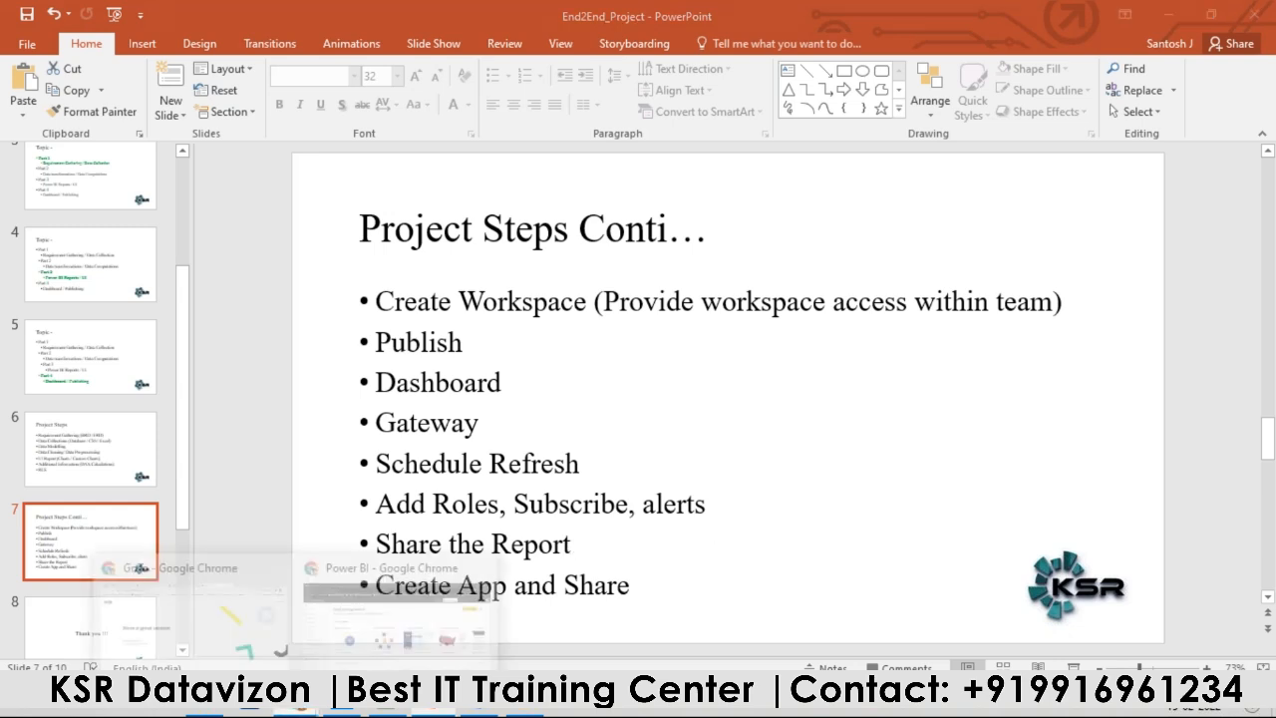
click(326, 635)
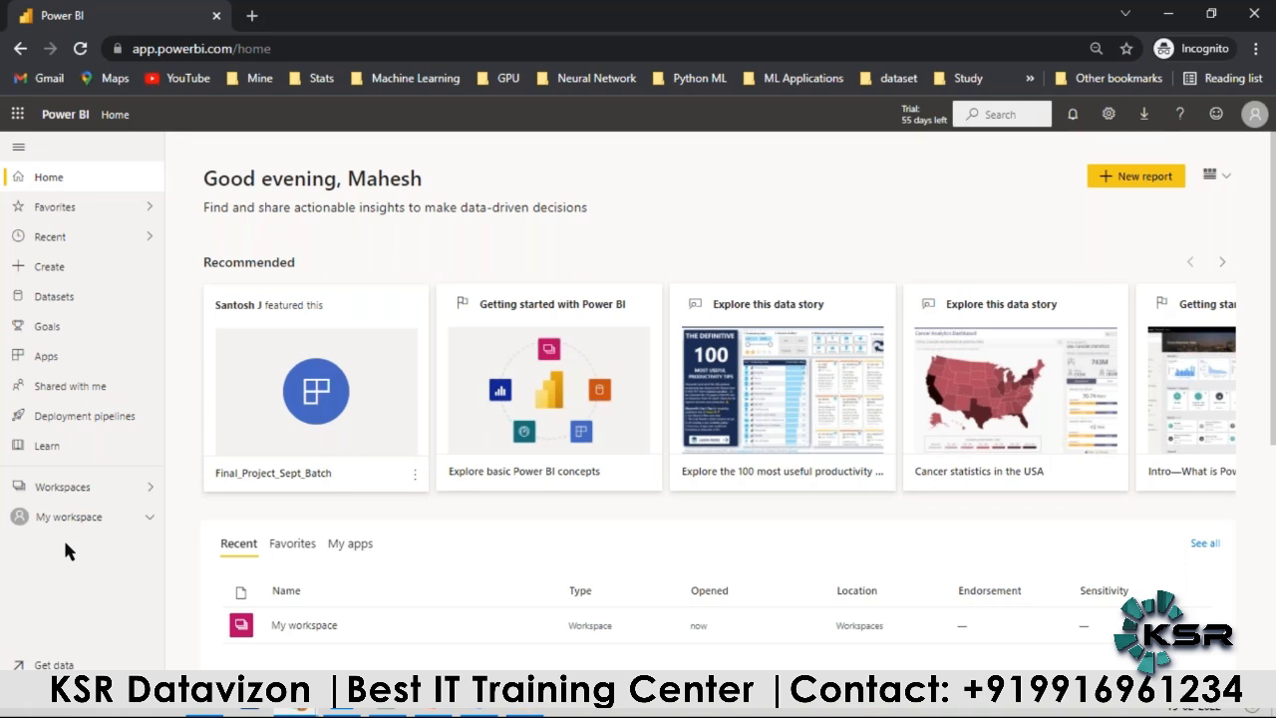
Step: Start creating a workspace in the Power BI service and name it "Retail Project"
click(60, 520)
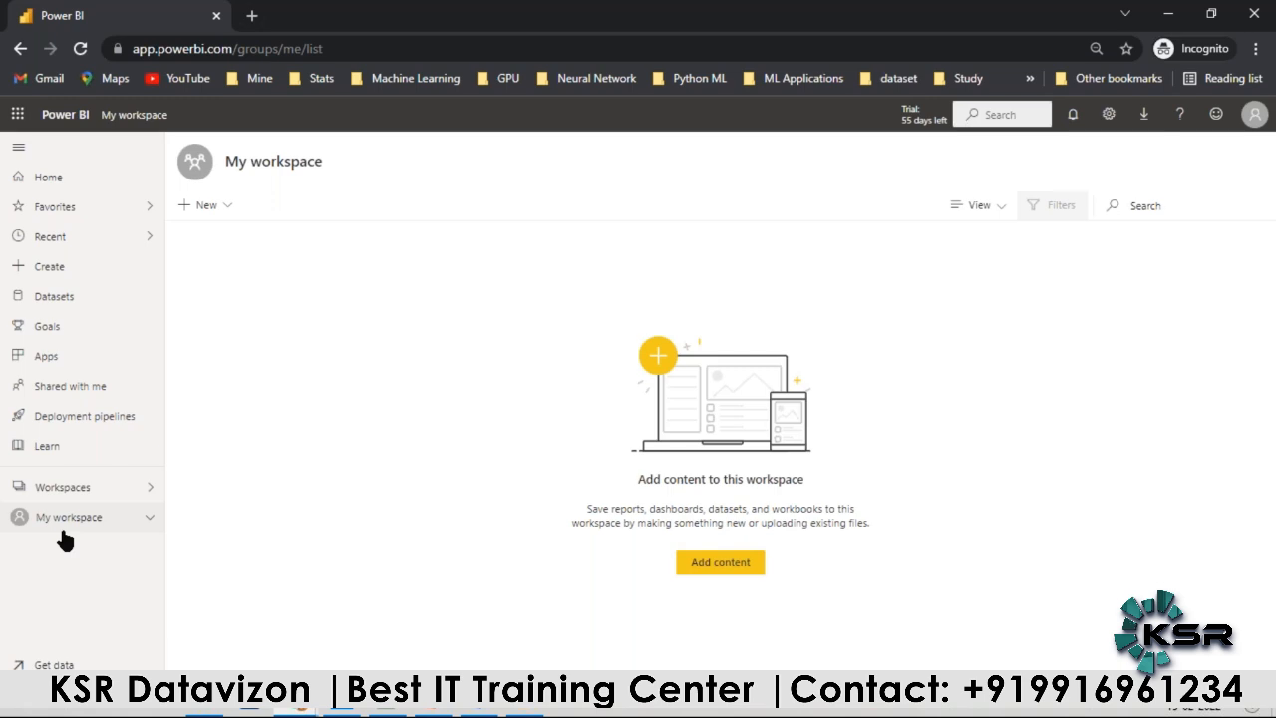
click(45, 489)
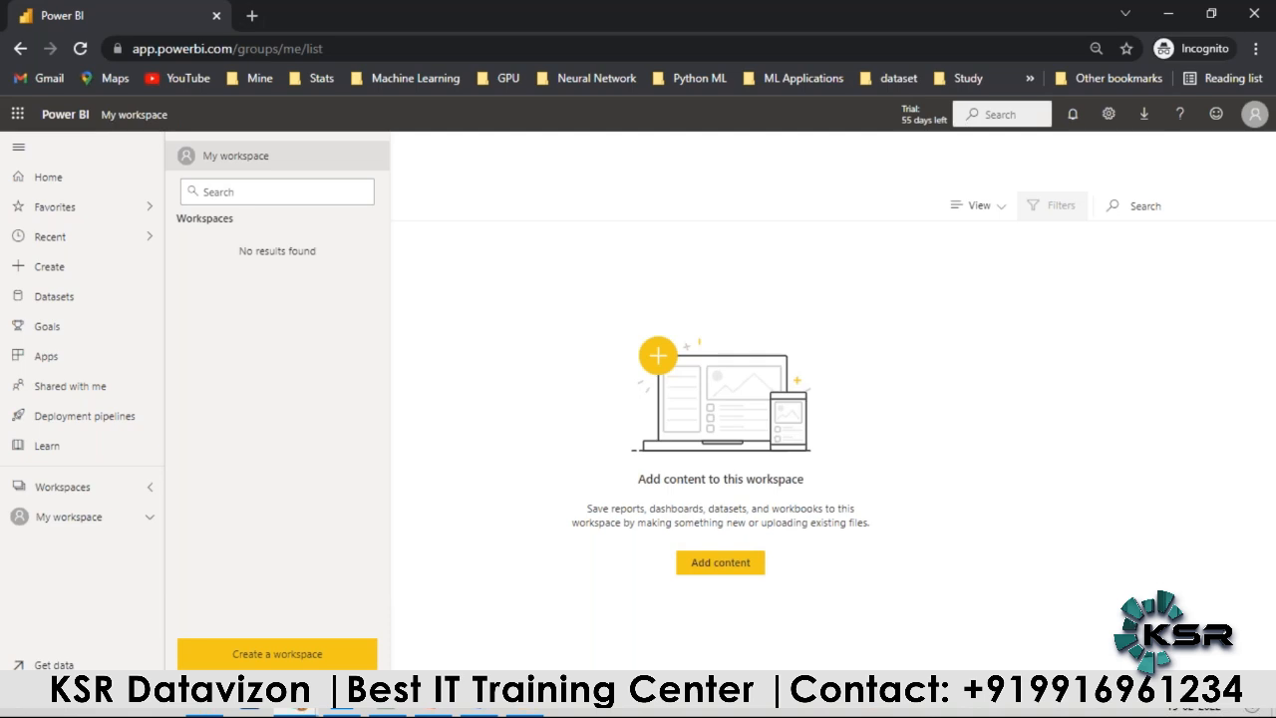
click(68, 489)
click(70, 489)
click(256, 654)
click(921, 327)
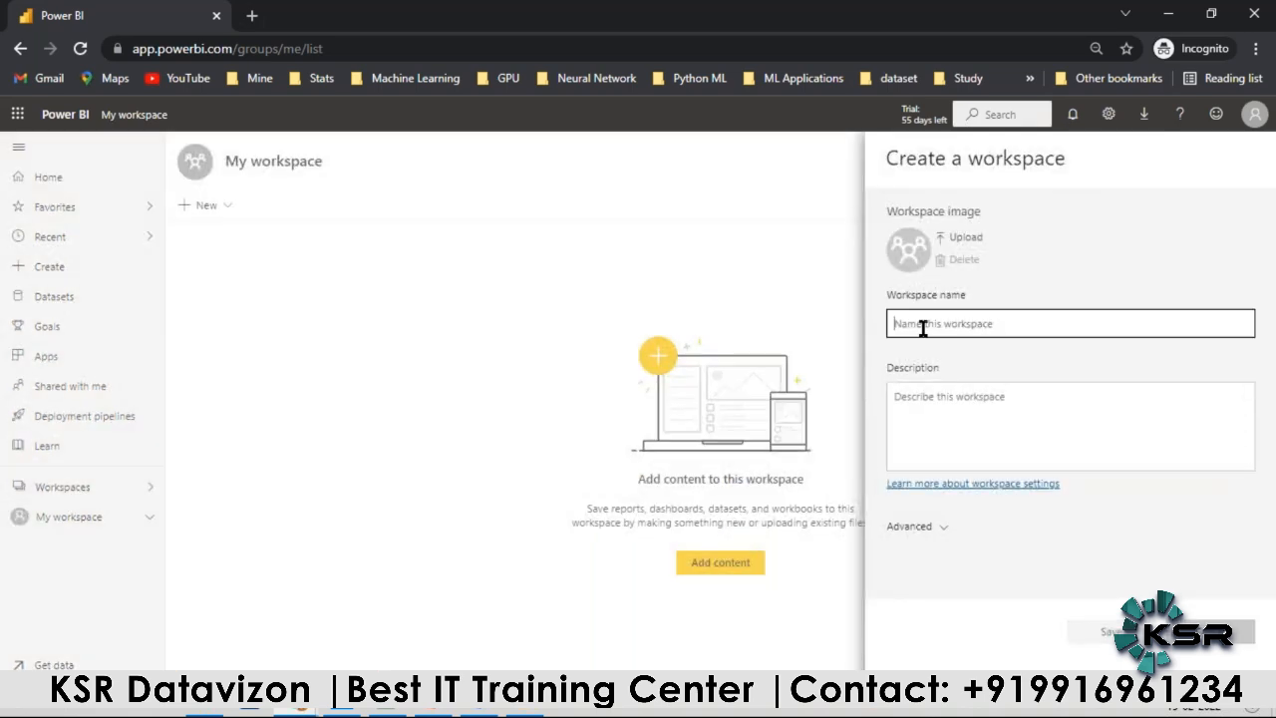
text(Retas)
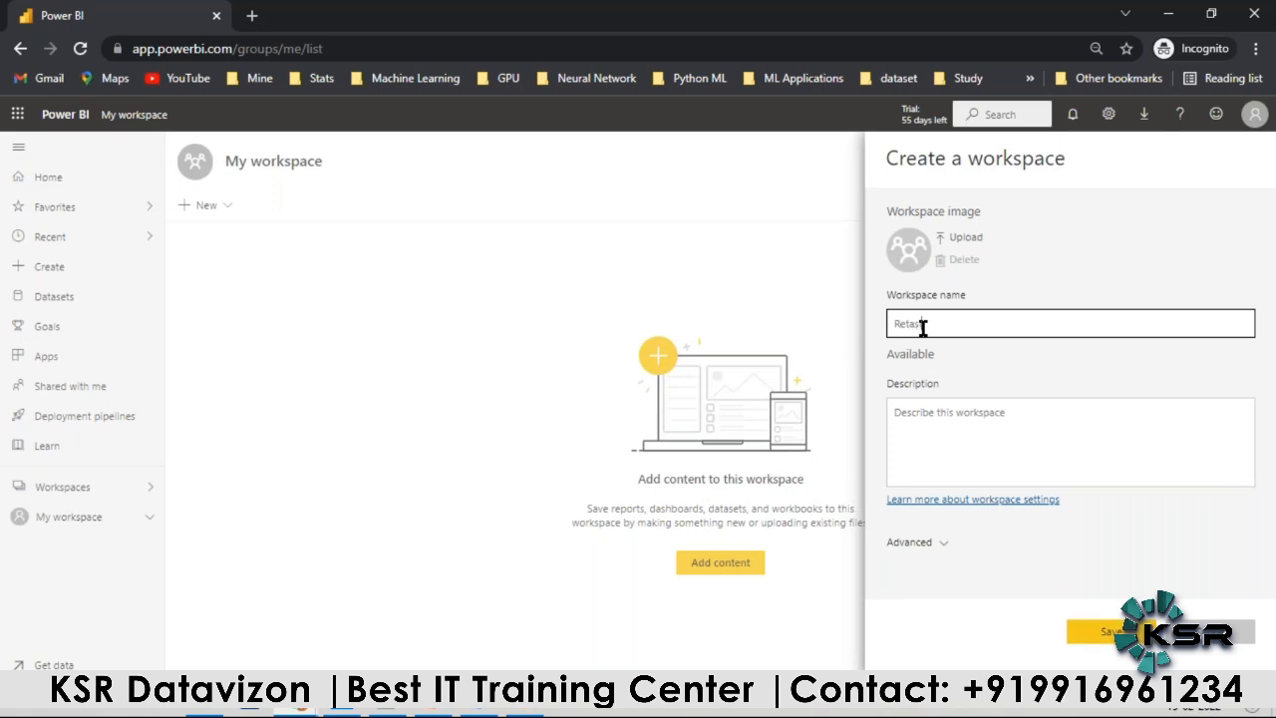
key(BackSpace)
text(il Project)
Step: Describe the workspace as "Implementing sales report for retail biz" and save it
click(949, 408)
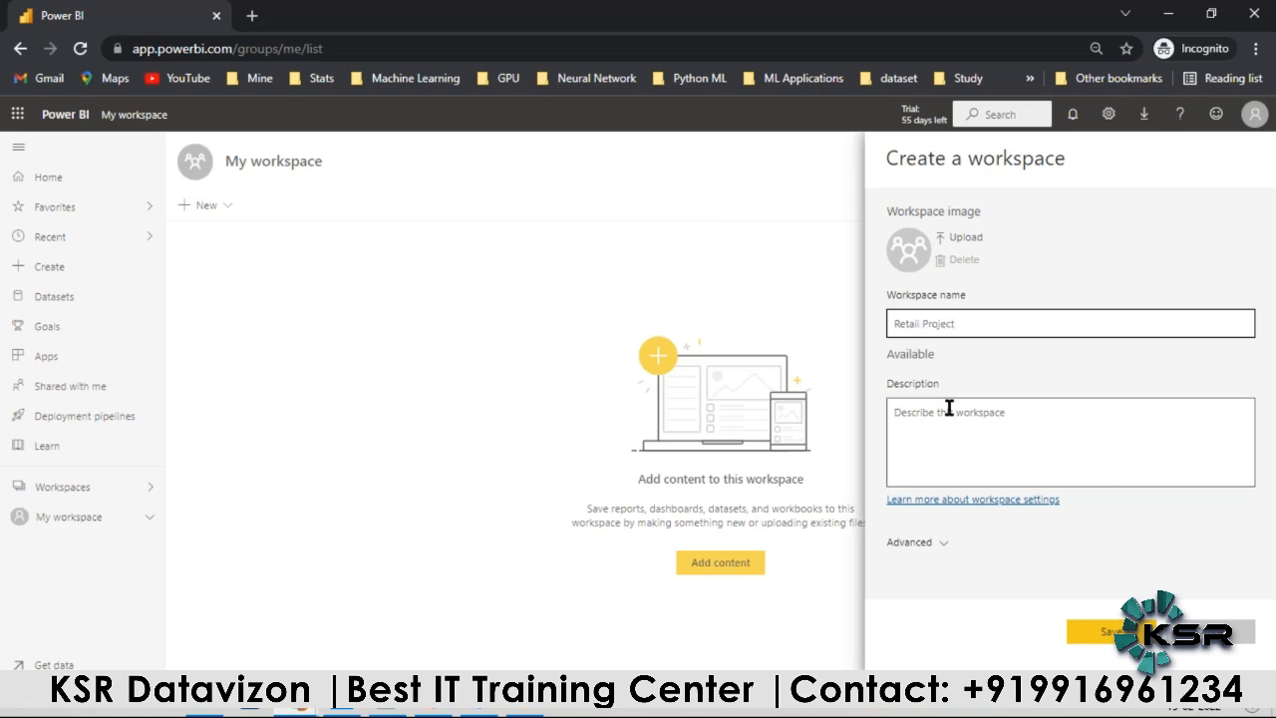
text(Implenta)
key(BackSpace)
key(BackSpace)
text(menting sales report)
key(BackSpace)
key(BackSpace)
text(rt for retail bix)
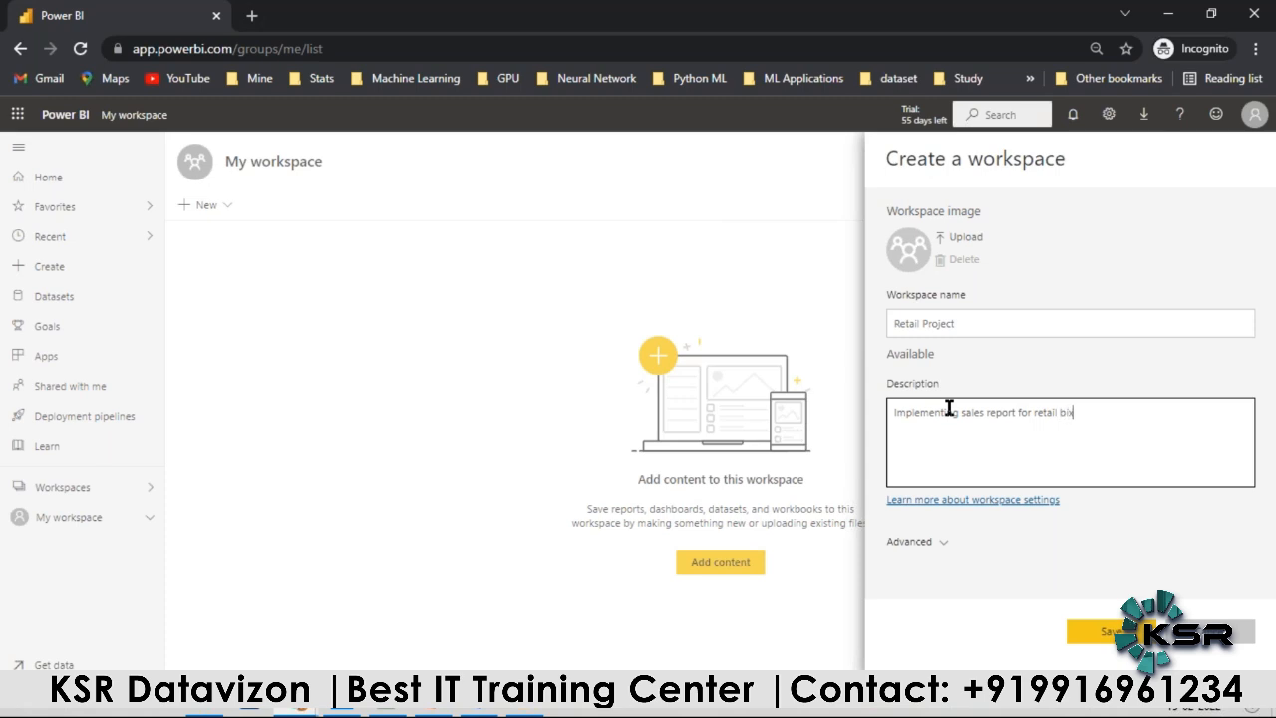
key(BackSpace)
text(z)
click(1122, 630)
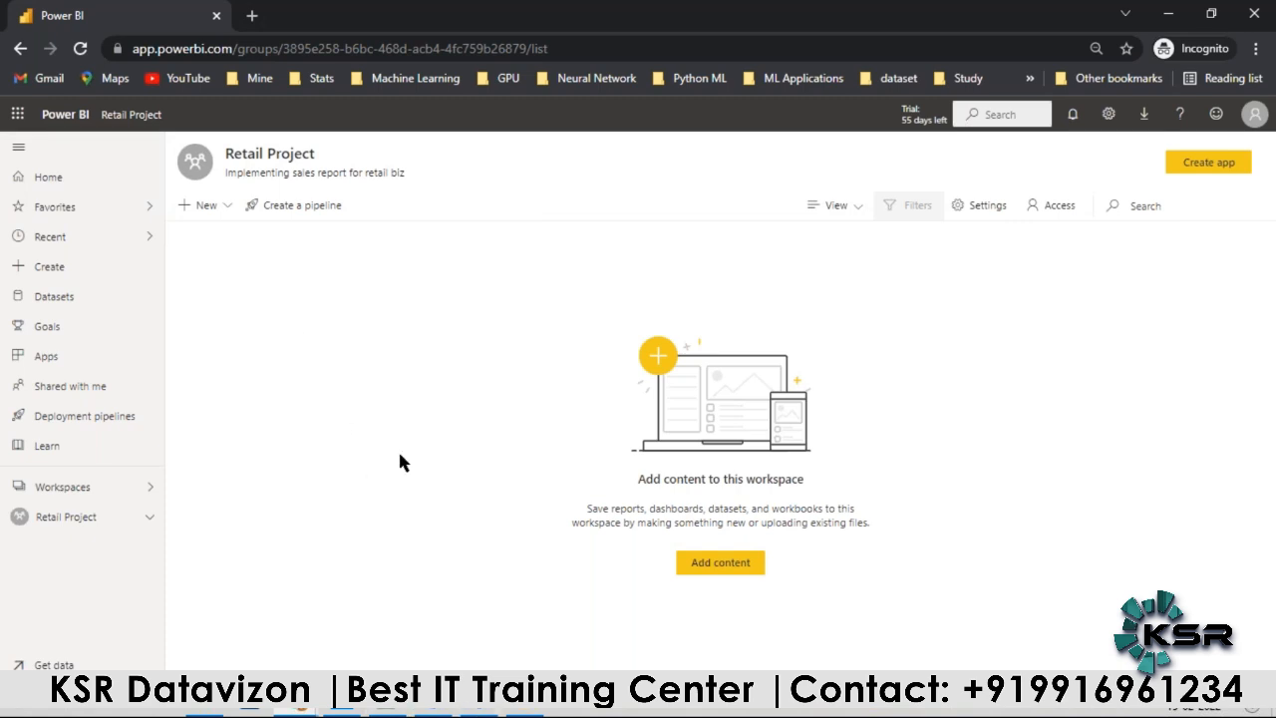
Step: Switch to Power BI Desktop, start publishing the report with its changes saved, and choose Retail Project as the destination
click(342, 712)
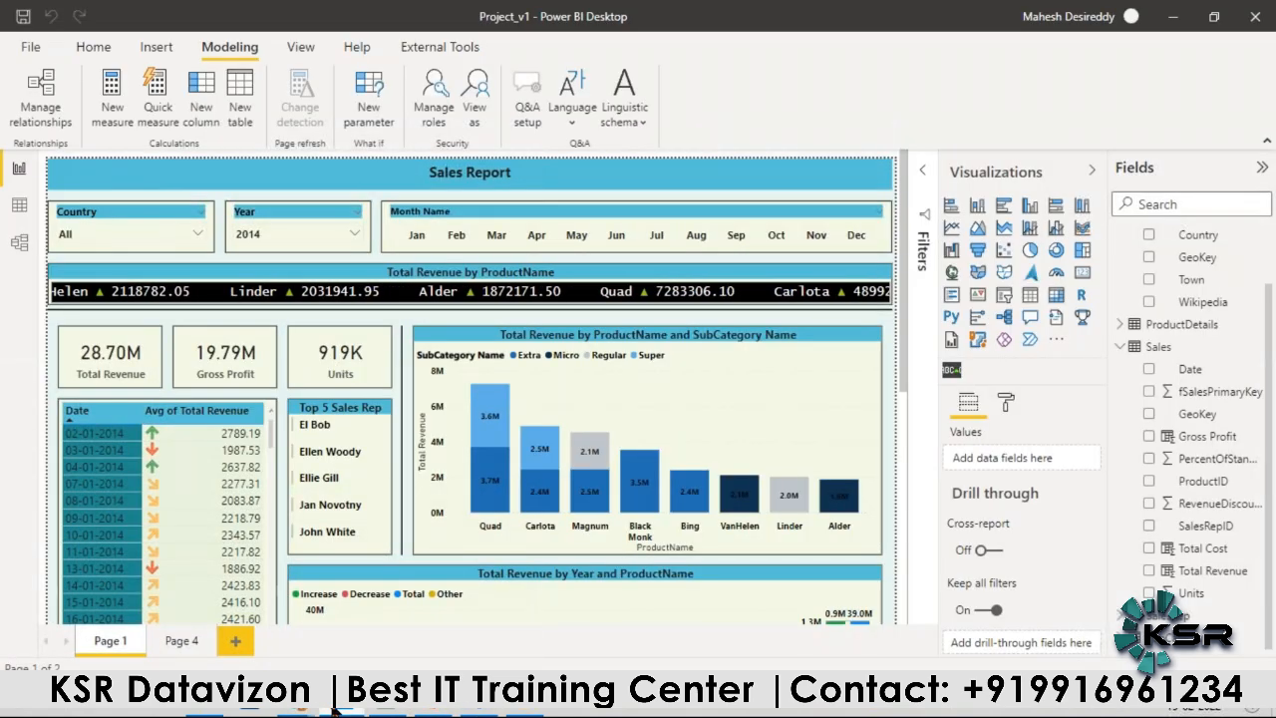
click(94, 50)
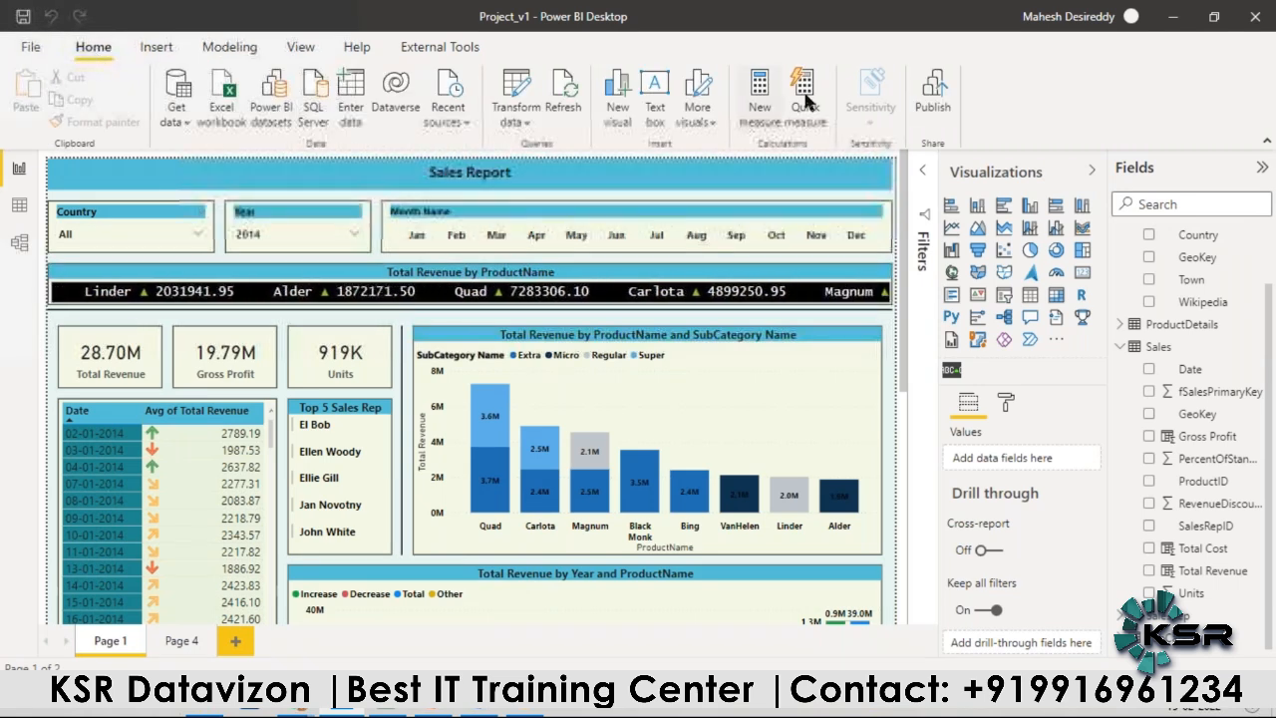
click(933, 95)
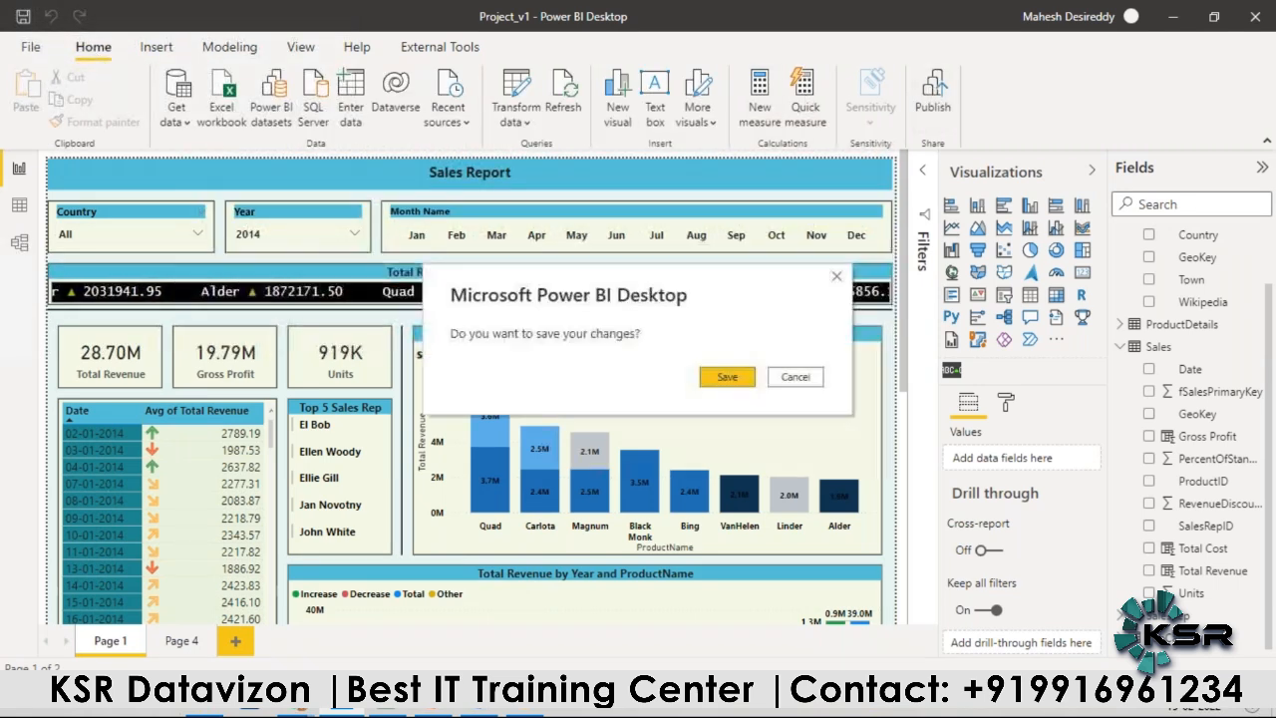
click(733, 375)
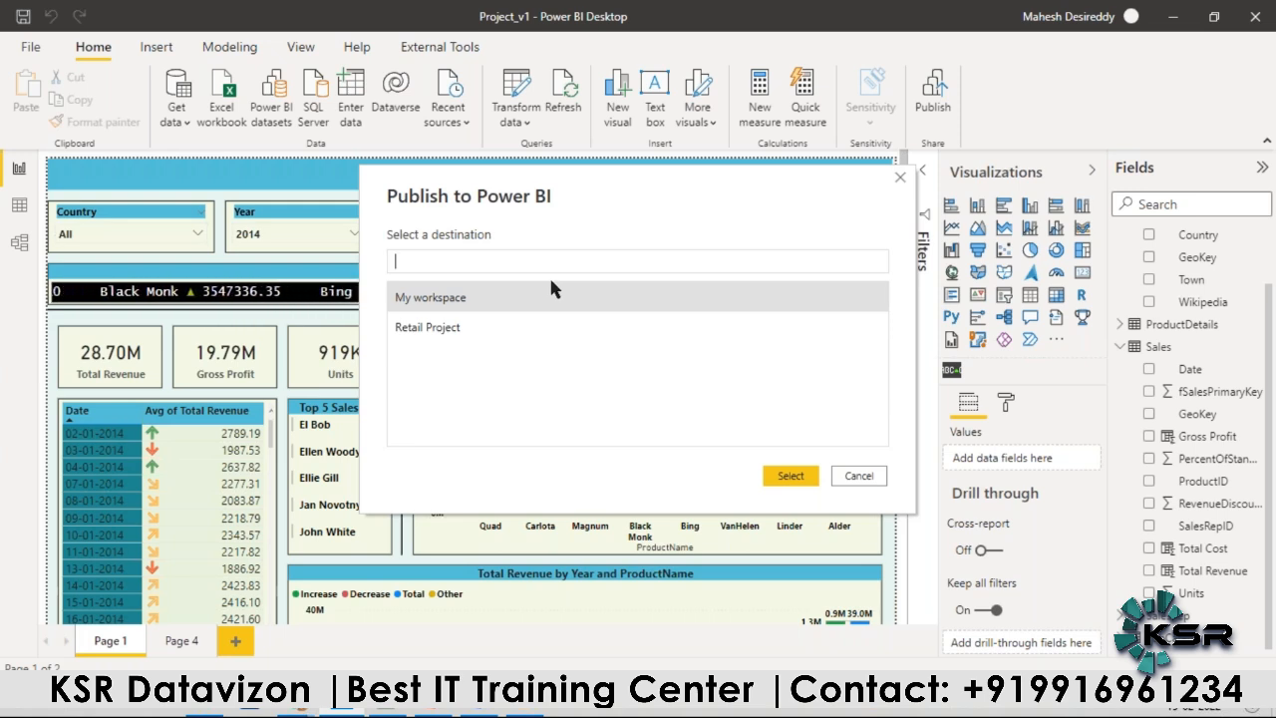
click(432, 334)
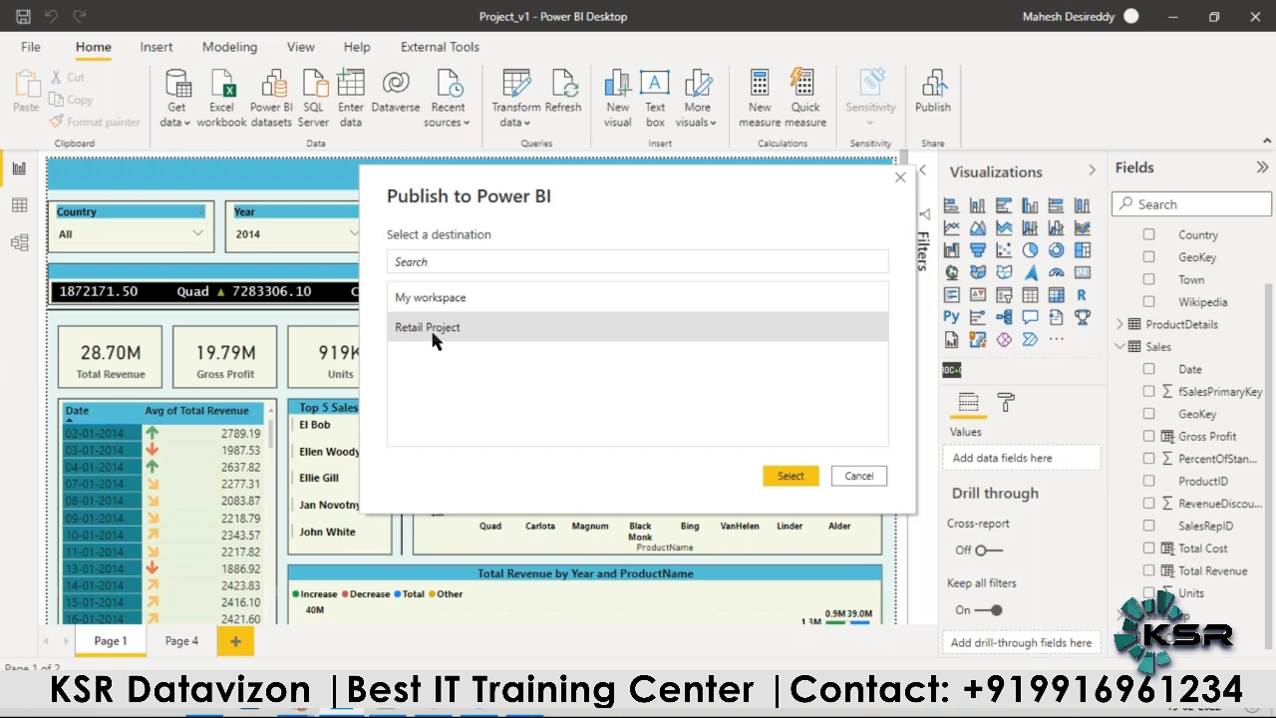
Step: Check the Retail Project workspace's description in Chrome, and publish the report to that workspace from Power BI Desktop
mouse_move(294, 712)
click(329, 640)
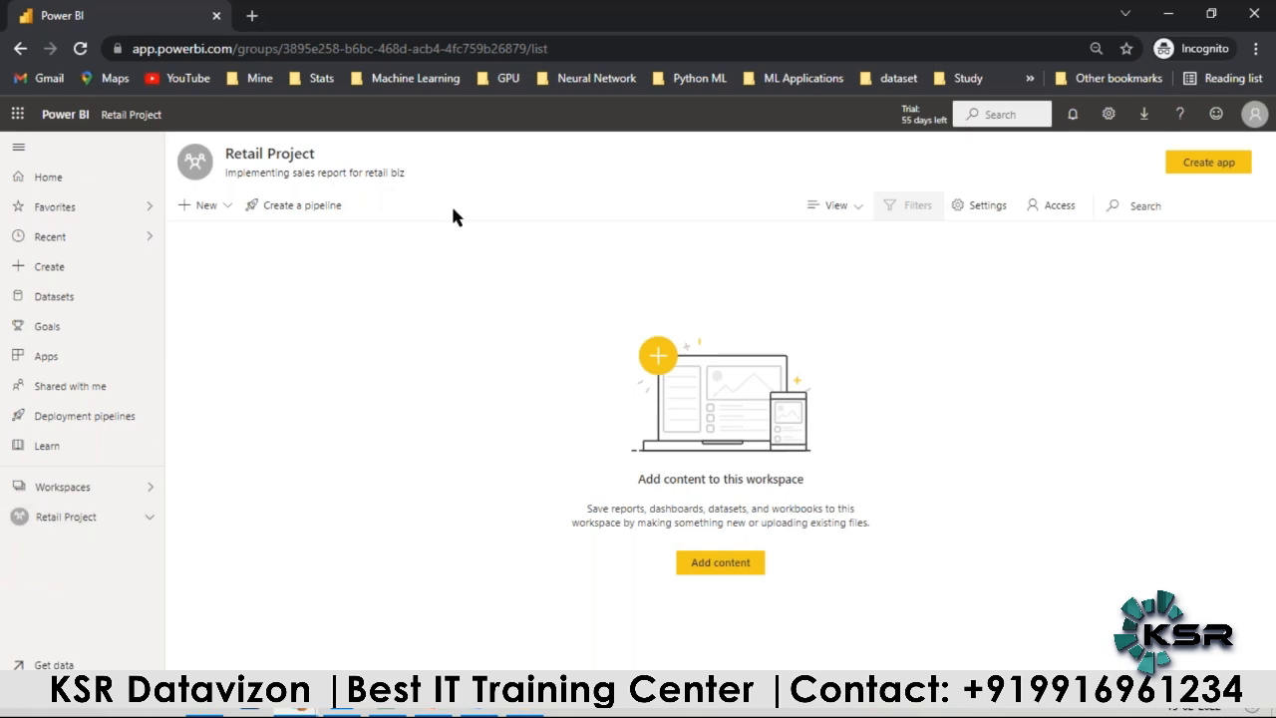
drag(243, 170, 406, 171)
click(410, 340)
key(alt+Tab)
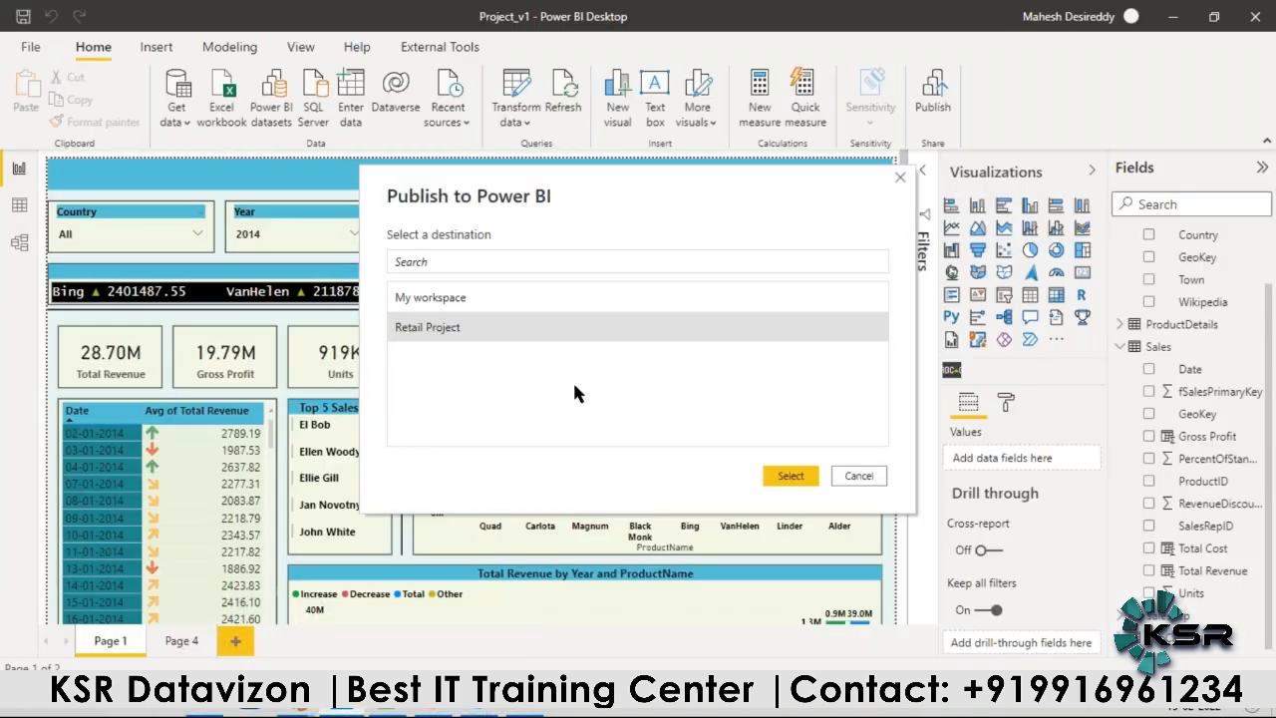
click(791, 476)
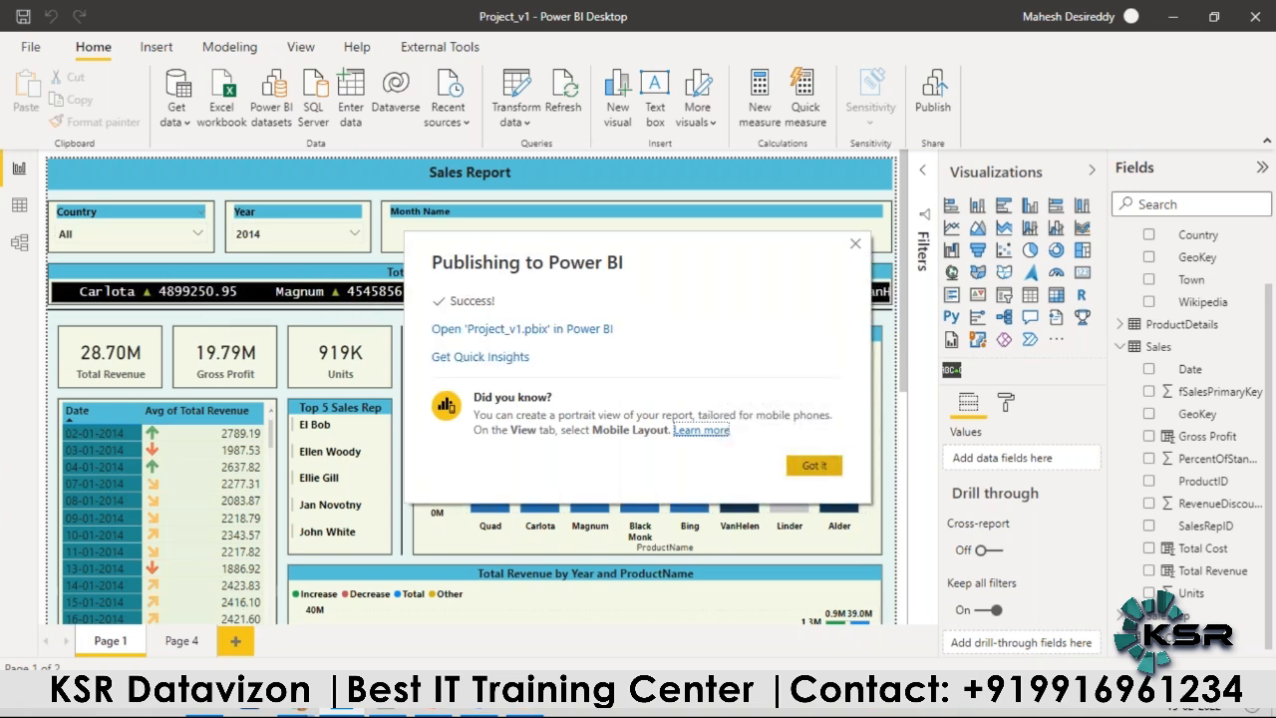
Step: Refresh the Retail Project workspace in Chrome, view the published Project_v1 report and return to the workspace
mouse_move(339, 710)
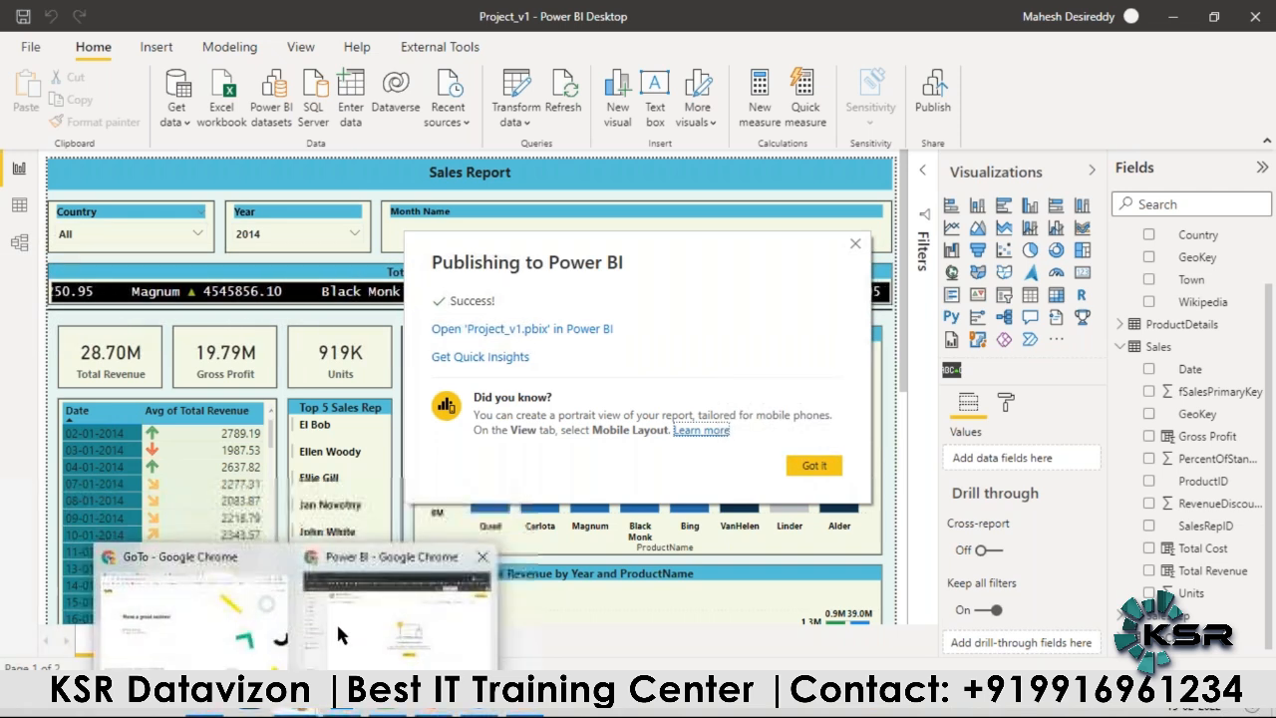
click(368, 648)
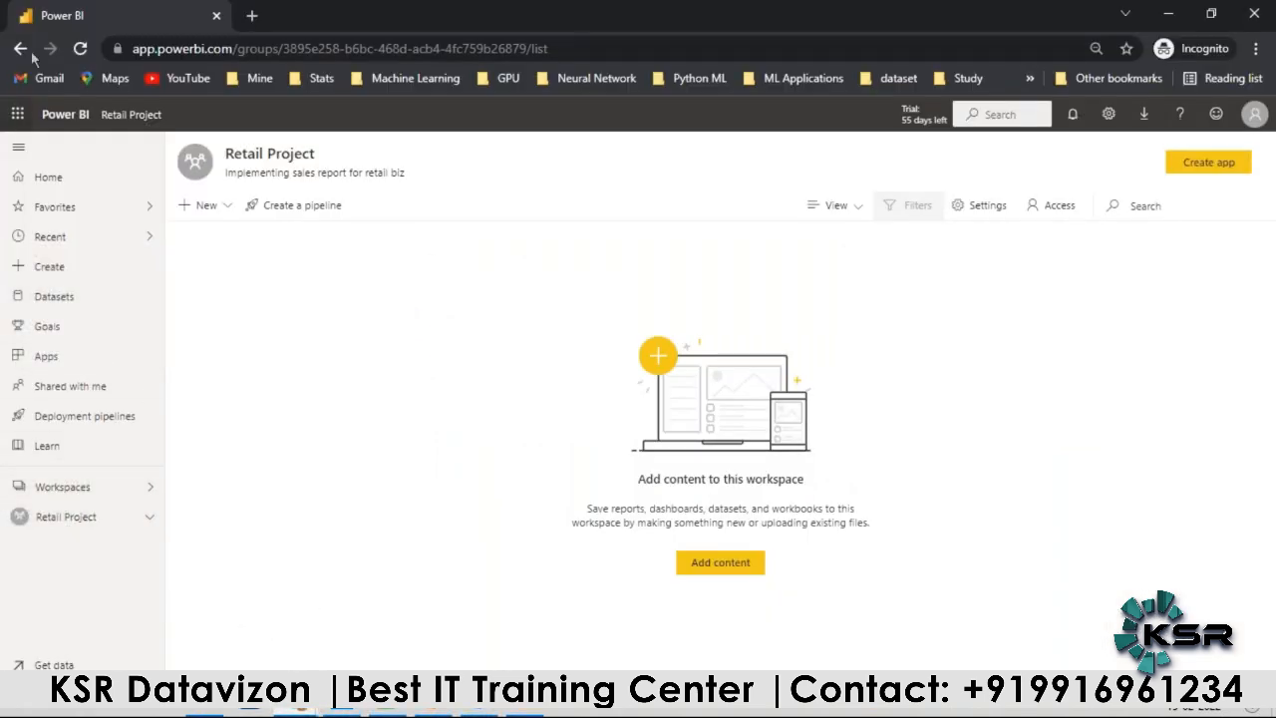
click(80, 48)
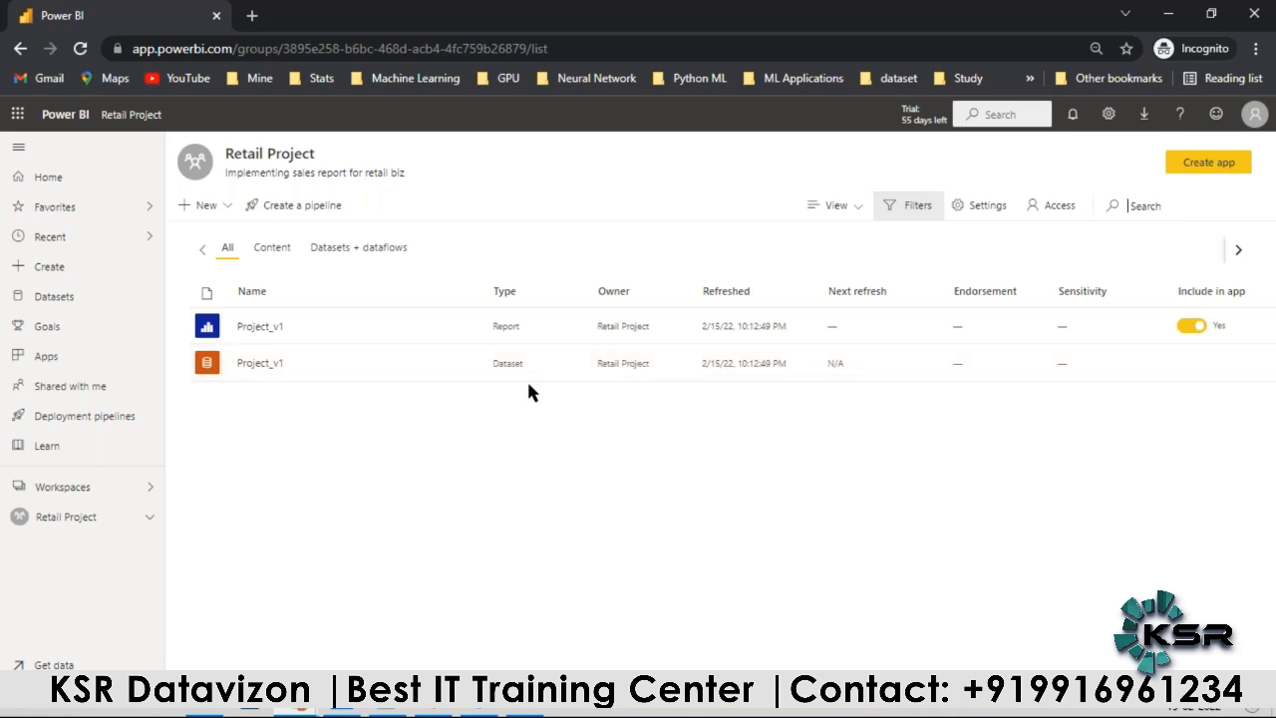
click(262, 328)
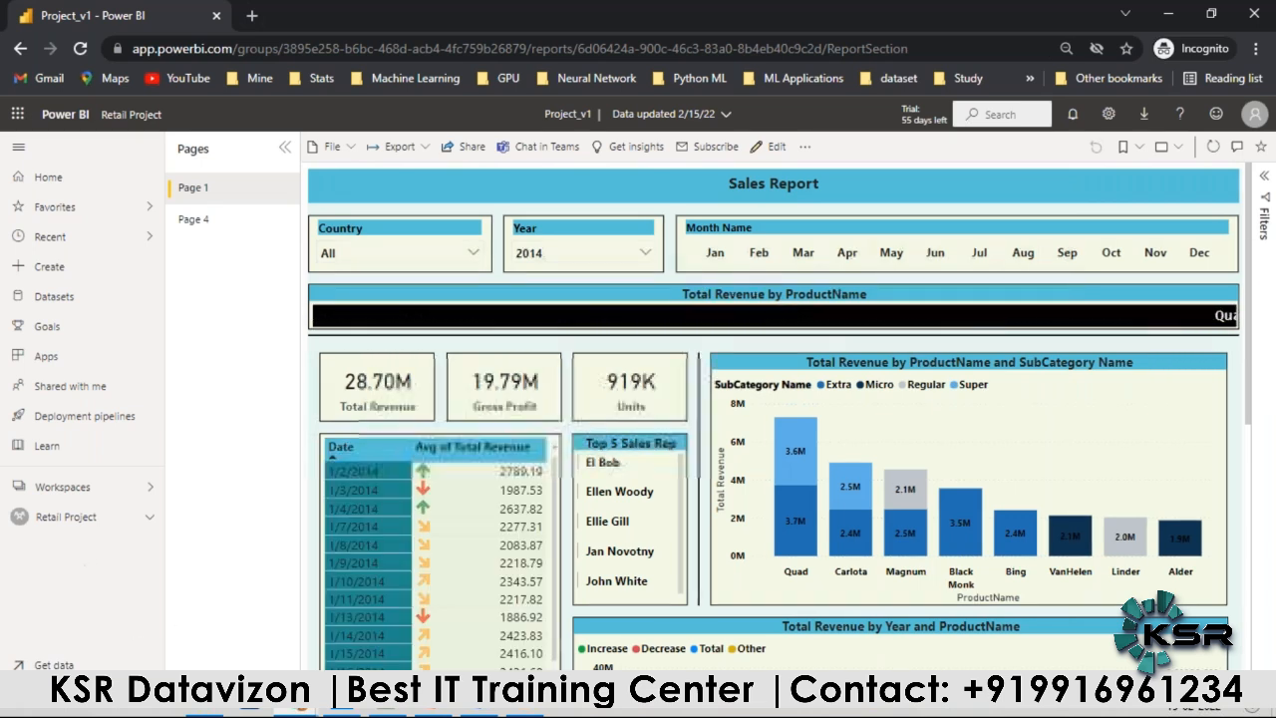
click(68, 518)
Step: Check the project steps slide in PowerPoint, and open the Retail Project workspace's access settings in Chrome to examine the existing permission
click(432, 712)
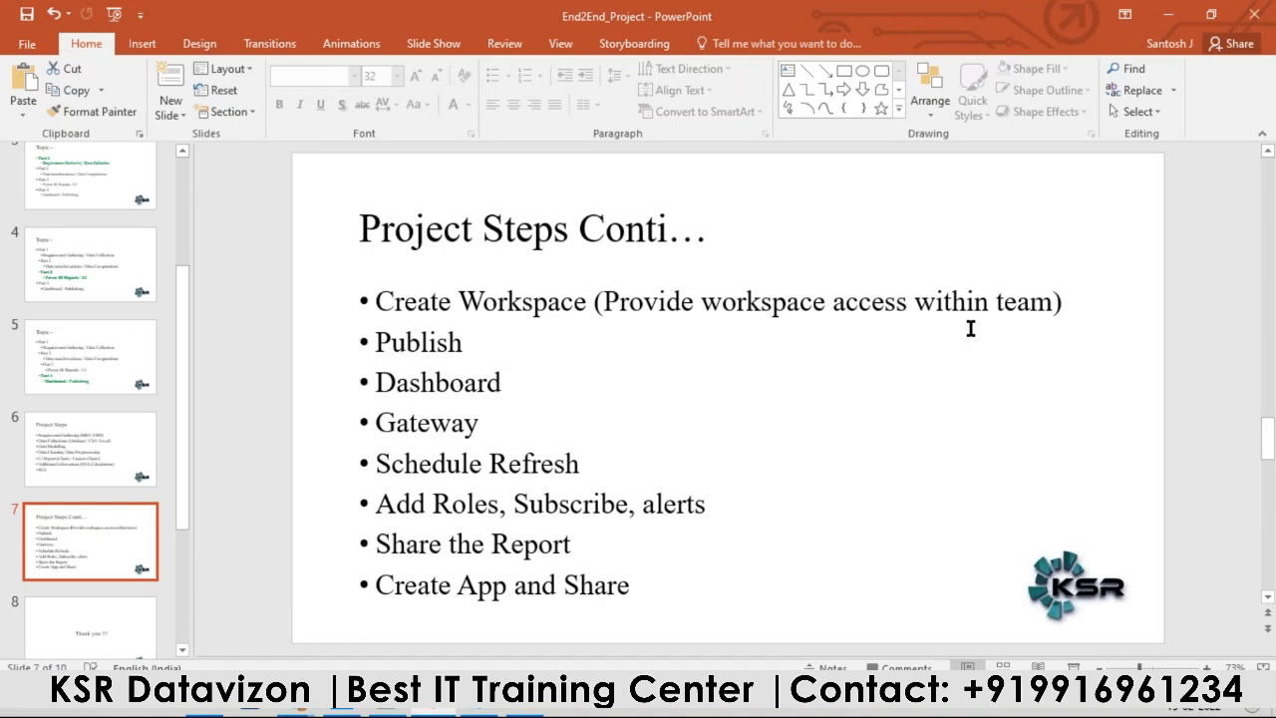
key(alt+Tab)
click(1043, 211)
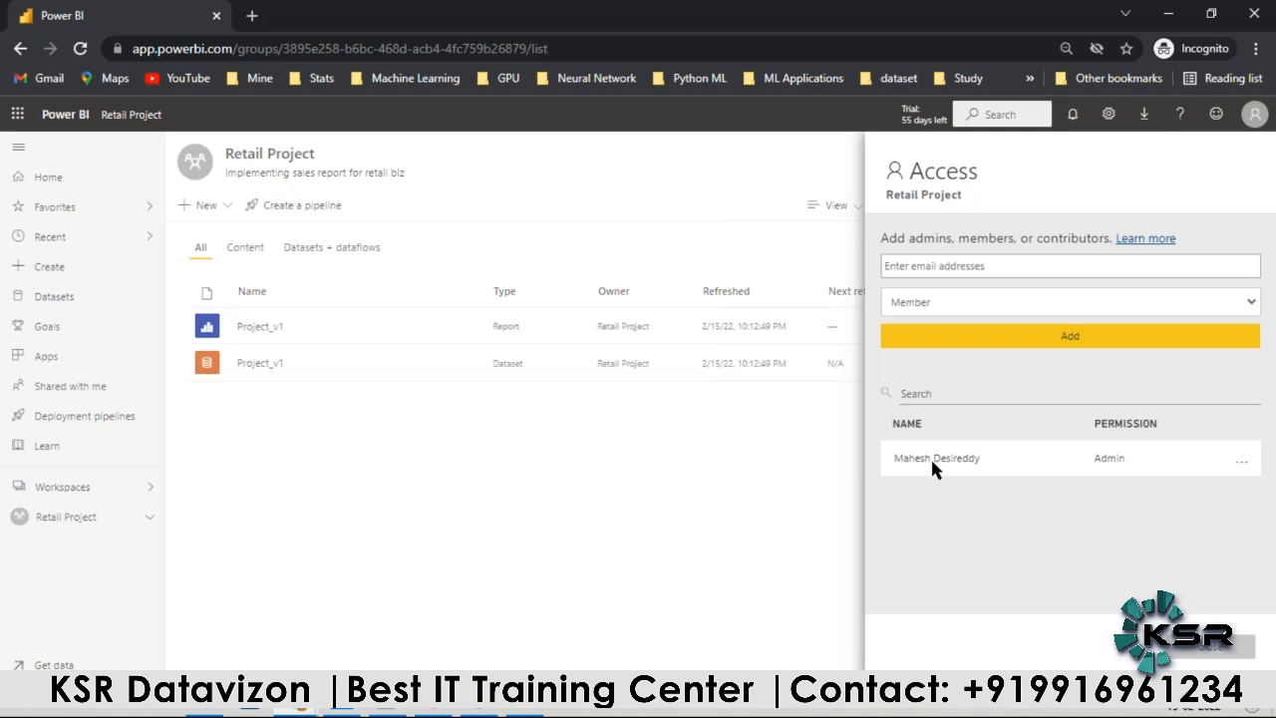
mouse_move(1109, 460)
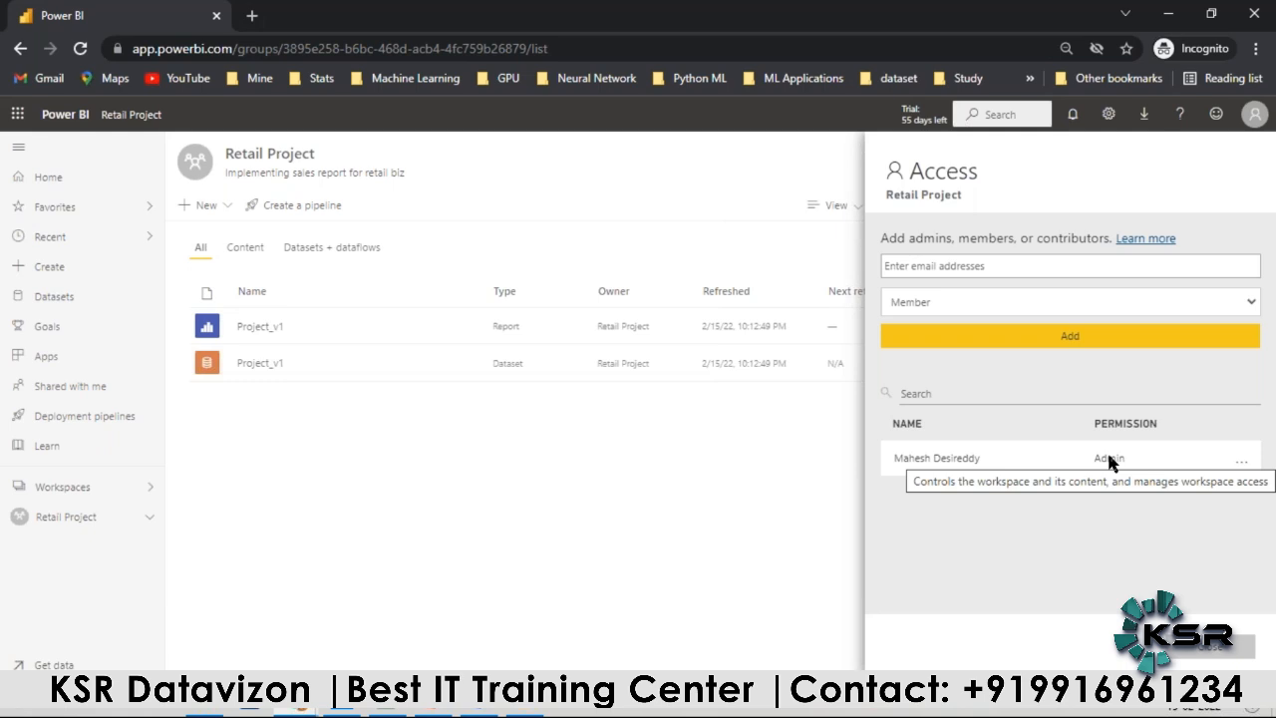
Step: Add the first suggested colleague found with "a" to the Retail Project workspace as Viewer
click(1059, 275)
text(a)
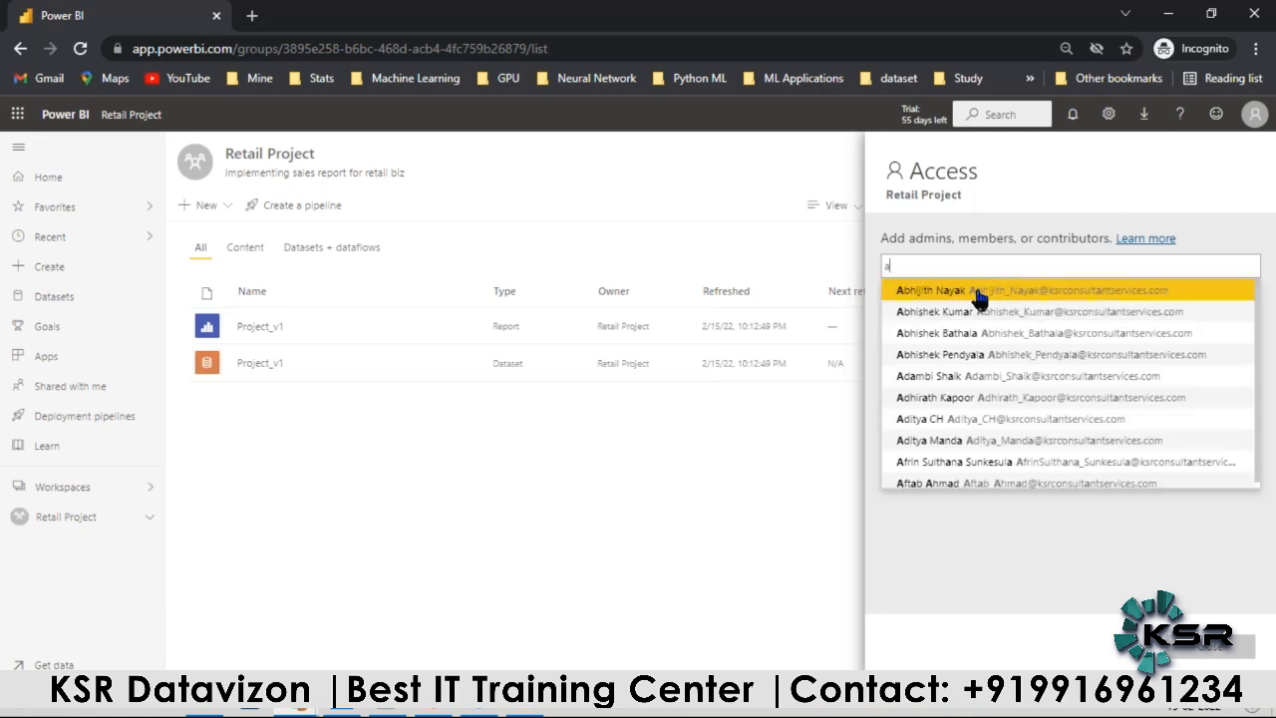
click(962, 297)
click(958, 302)
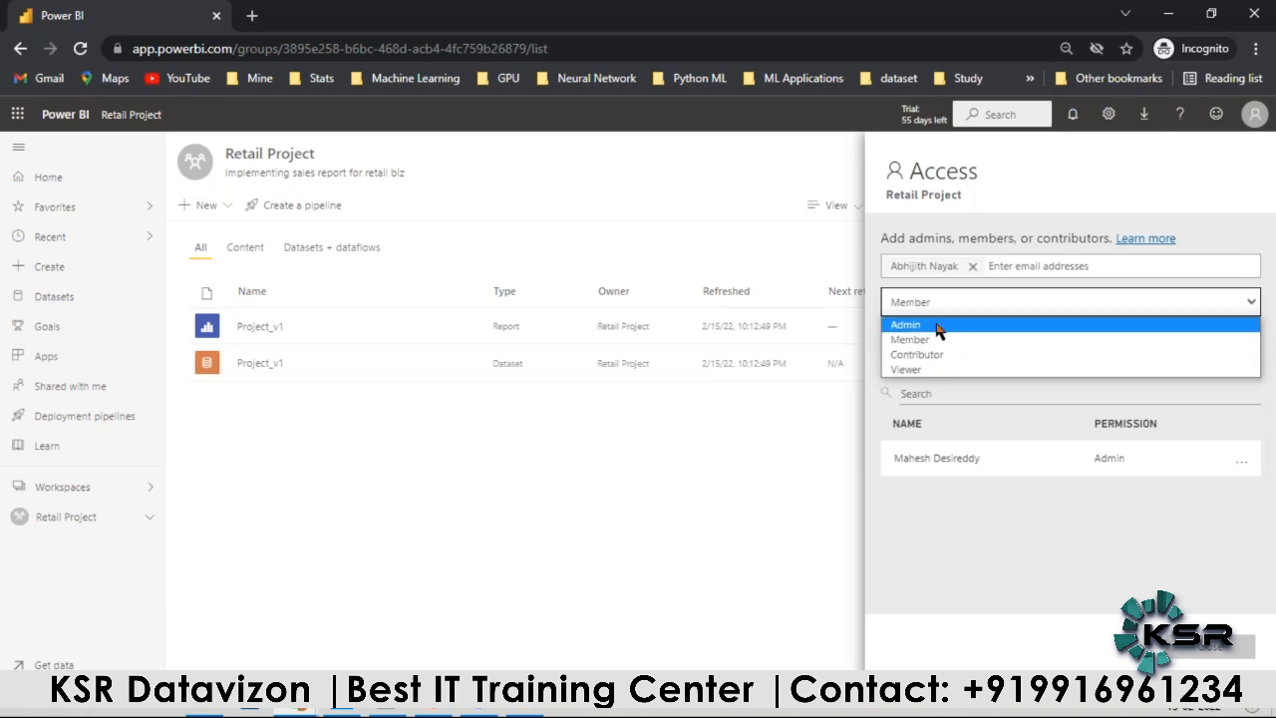
click(916, 370)
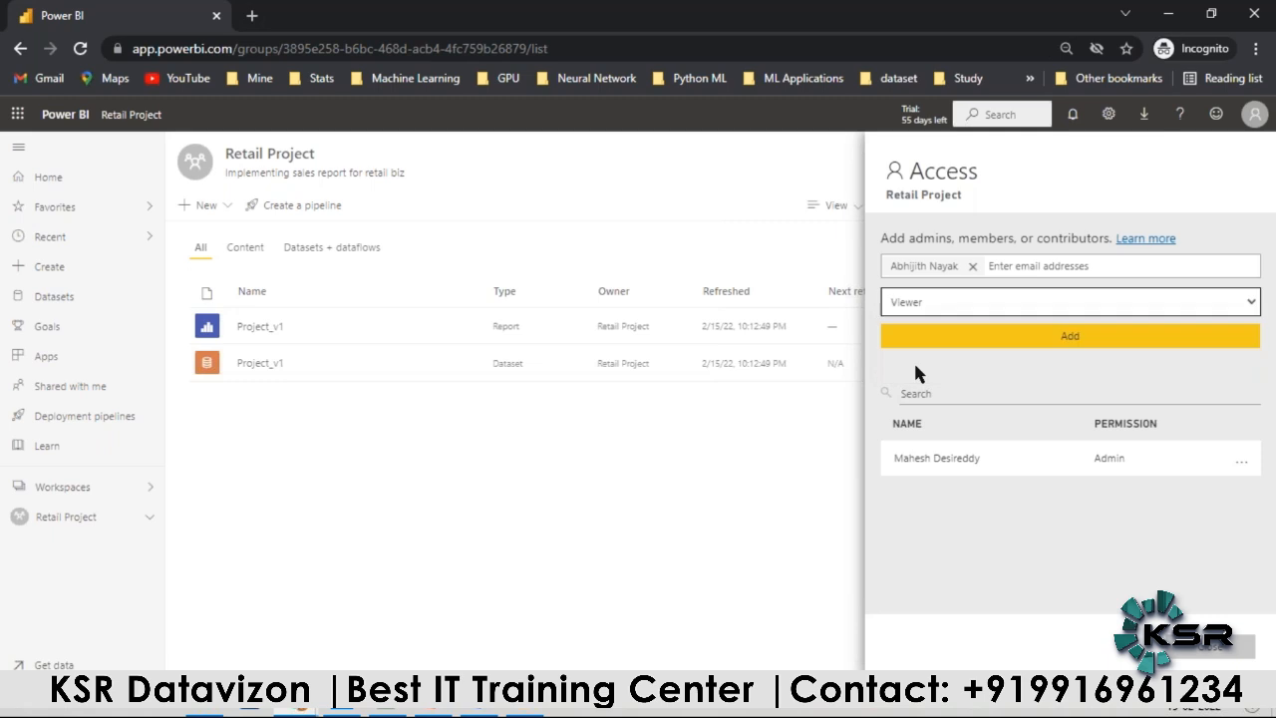
click(994, 336)
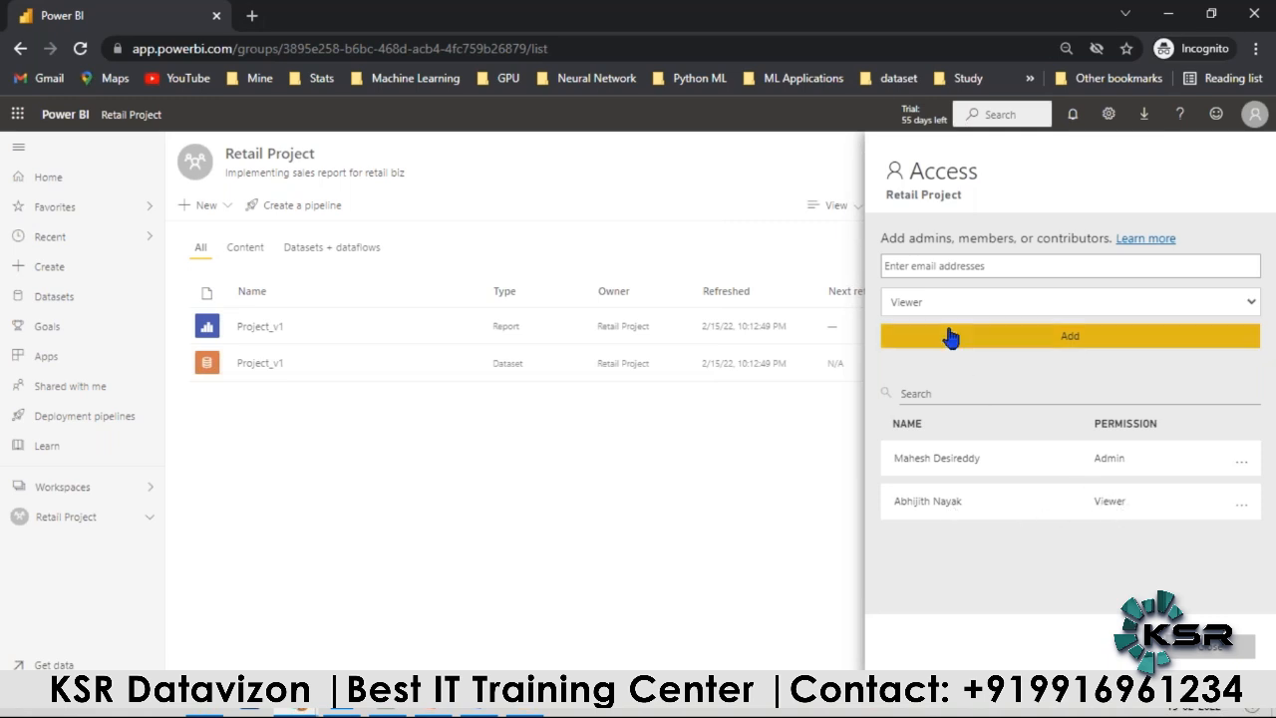
Step: Add the fifth suggested colleague found with "b" to the Retail Project workspace as Contributor
click(948, 266)
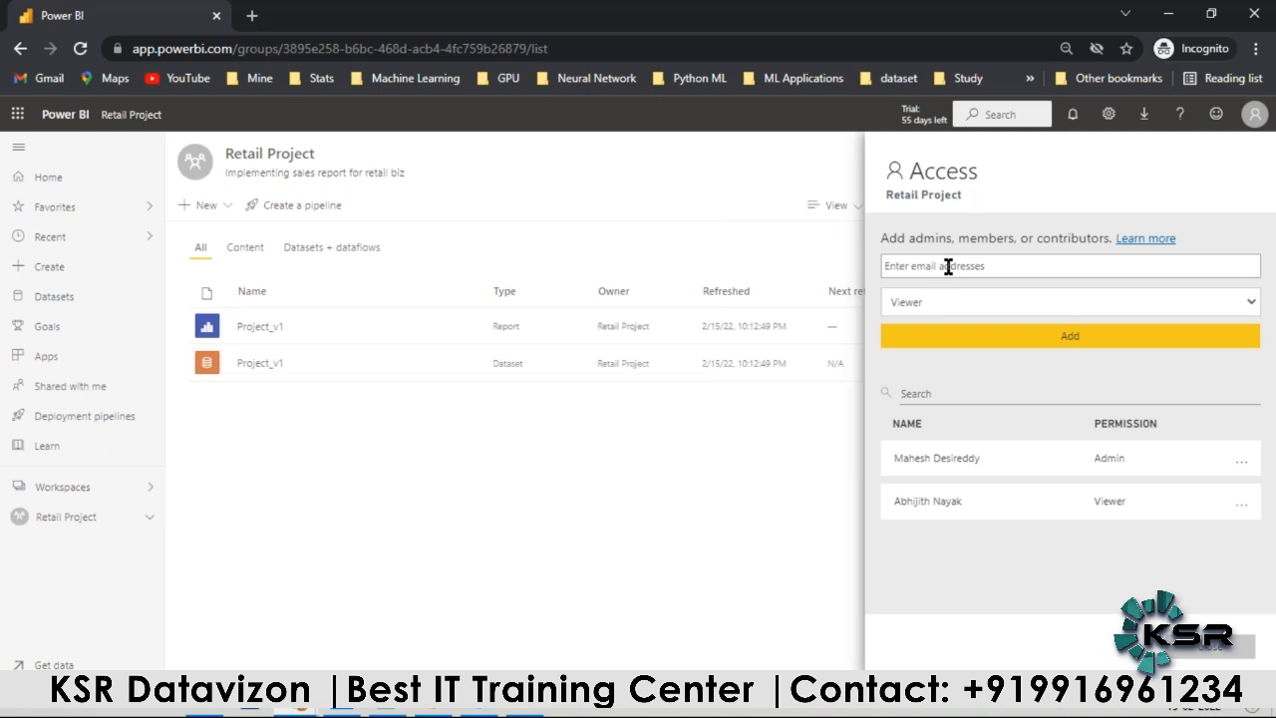
text(b)
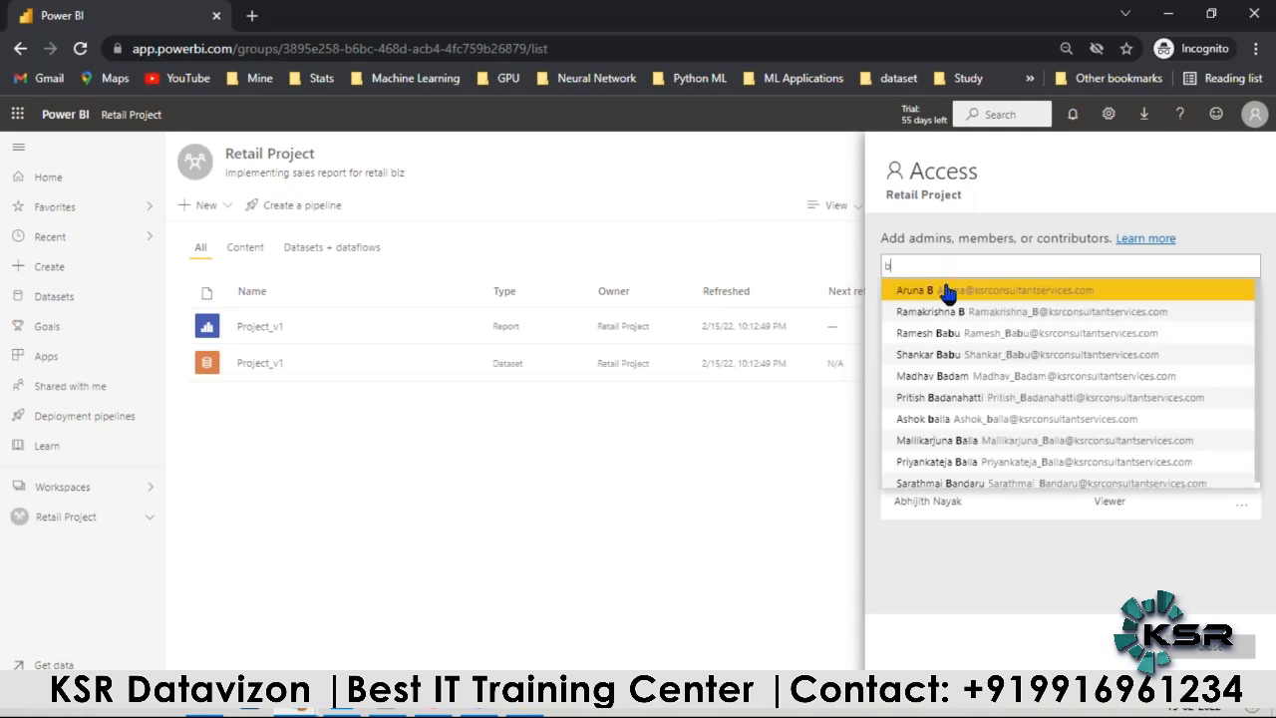
click(929, 380)
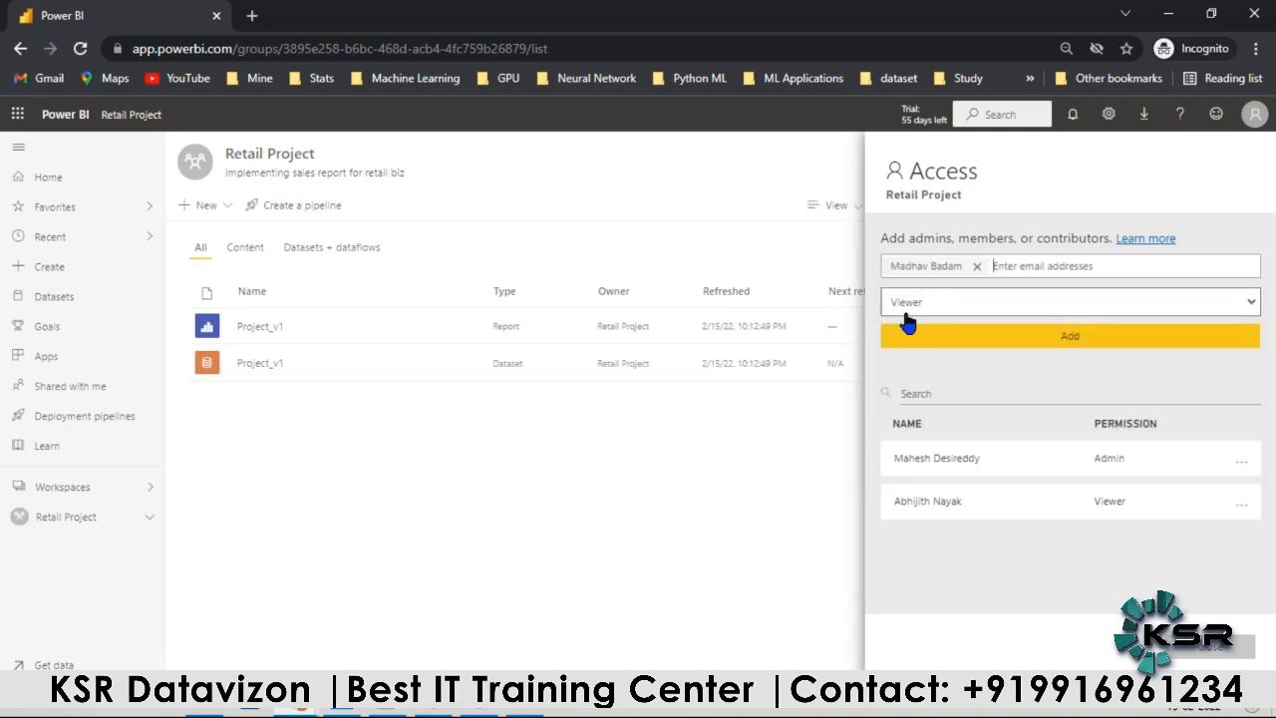
click(906, 309)
click(915, 356)
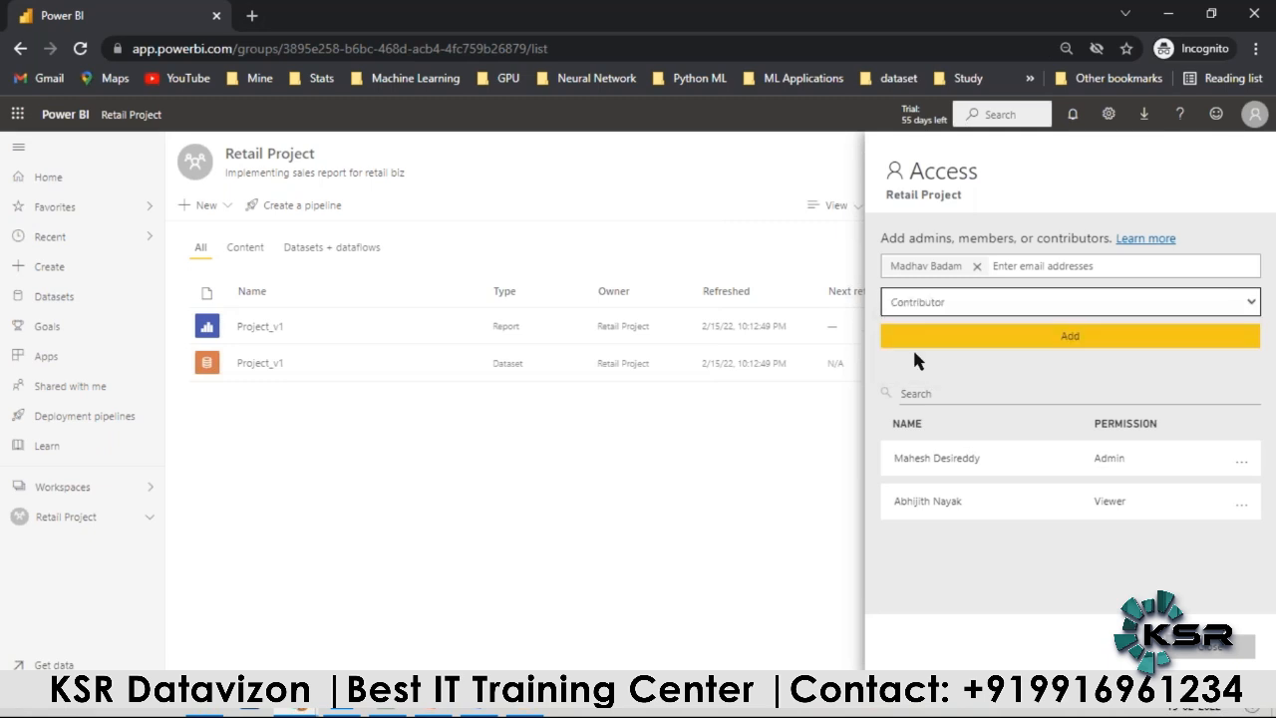
click(1068, 337)
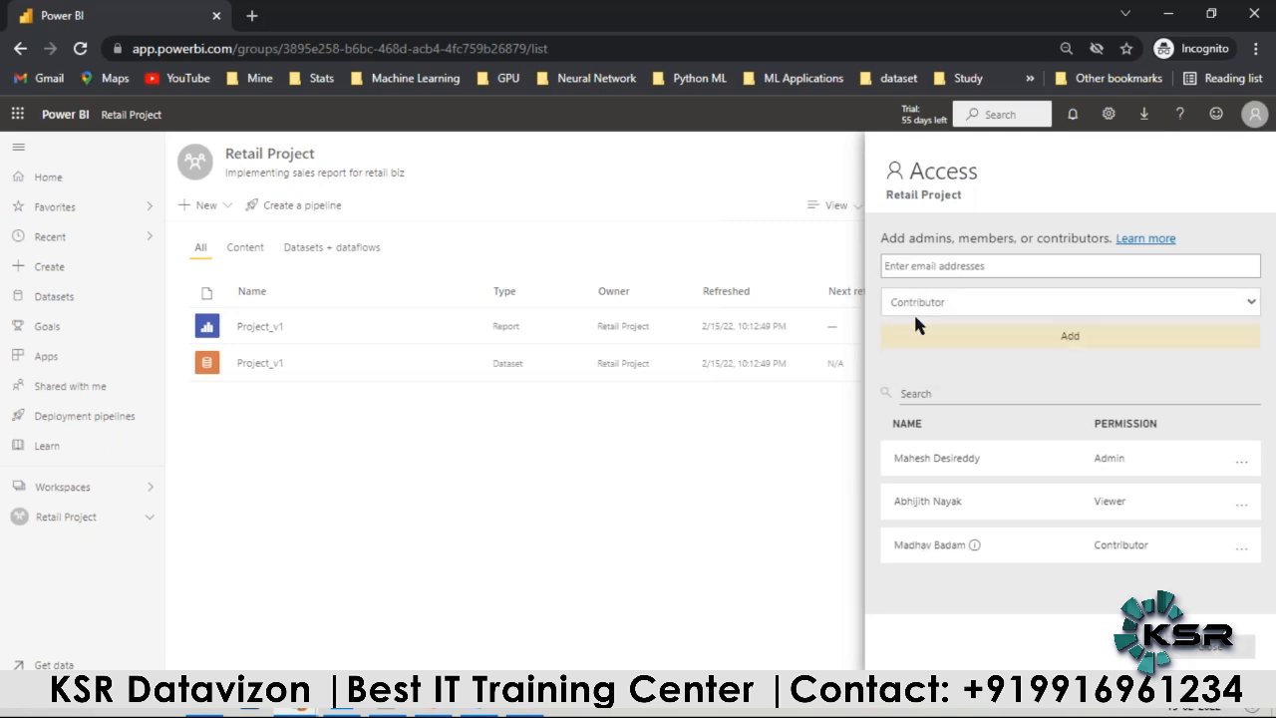
Step: Add the fourth suggested colleague found with "k" to the Retail Project workspace as Member
click(935, 268)
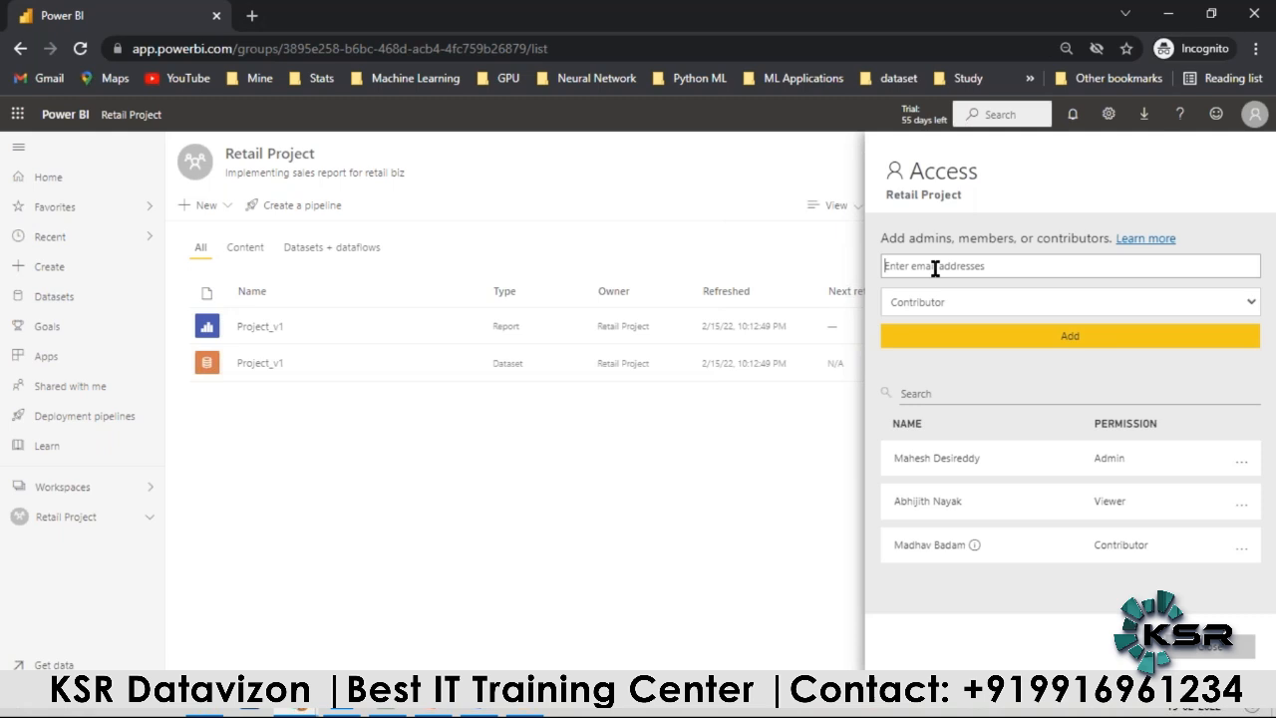
text(k)
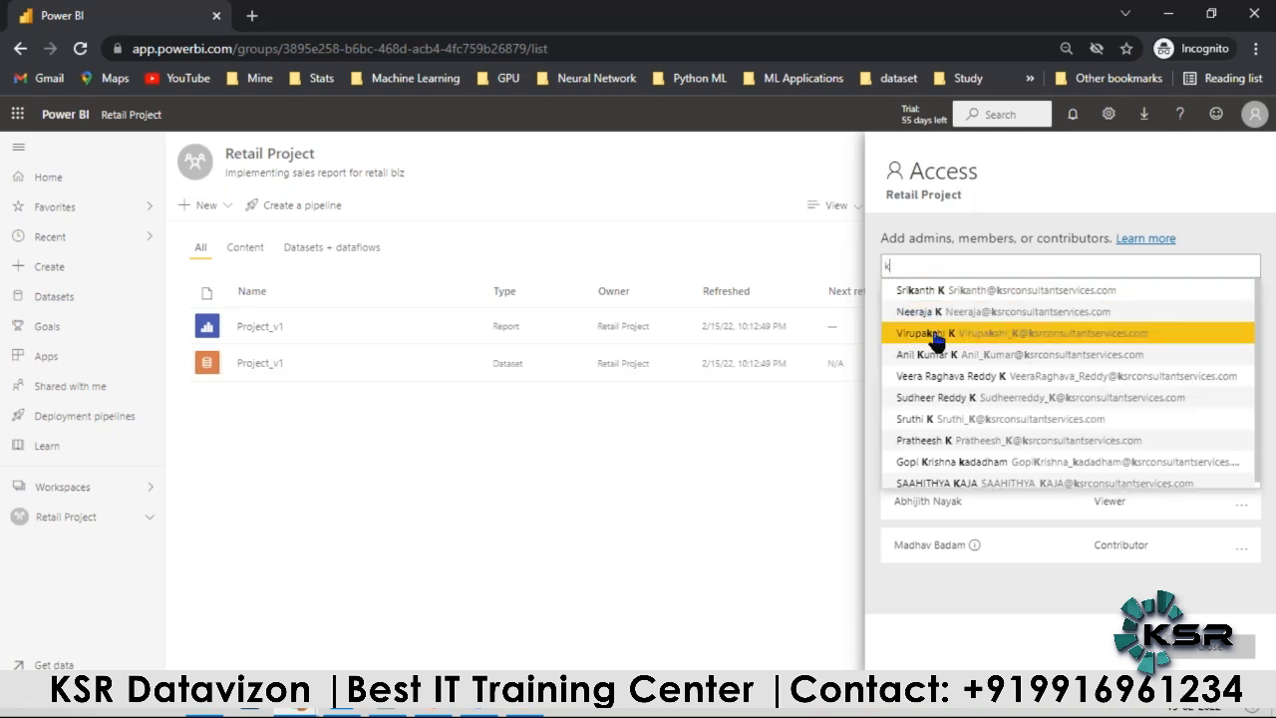
click(929, 355)
click(925, 305)
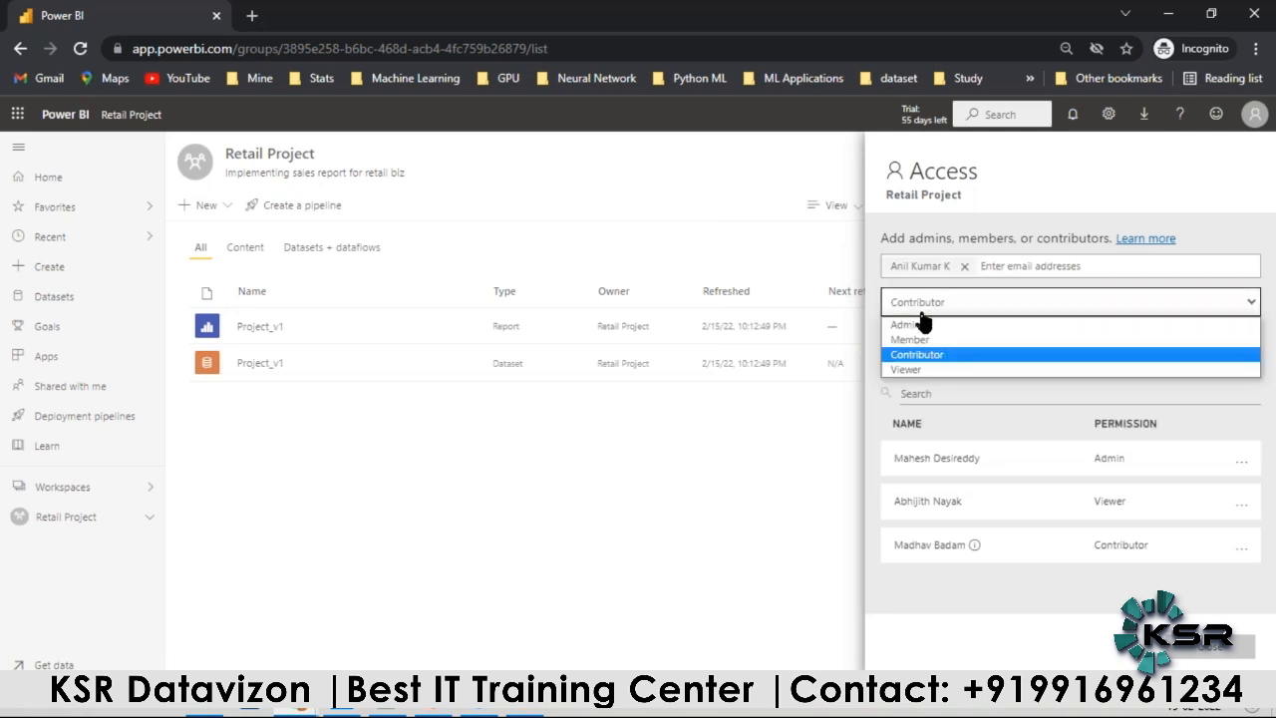
click(921, 336)
click(1003, 339)
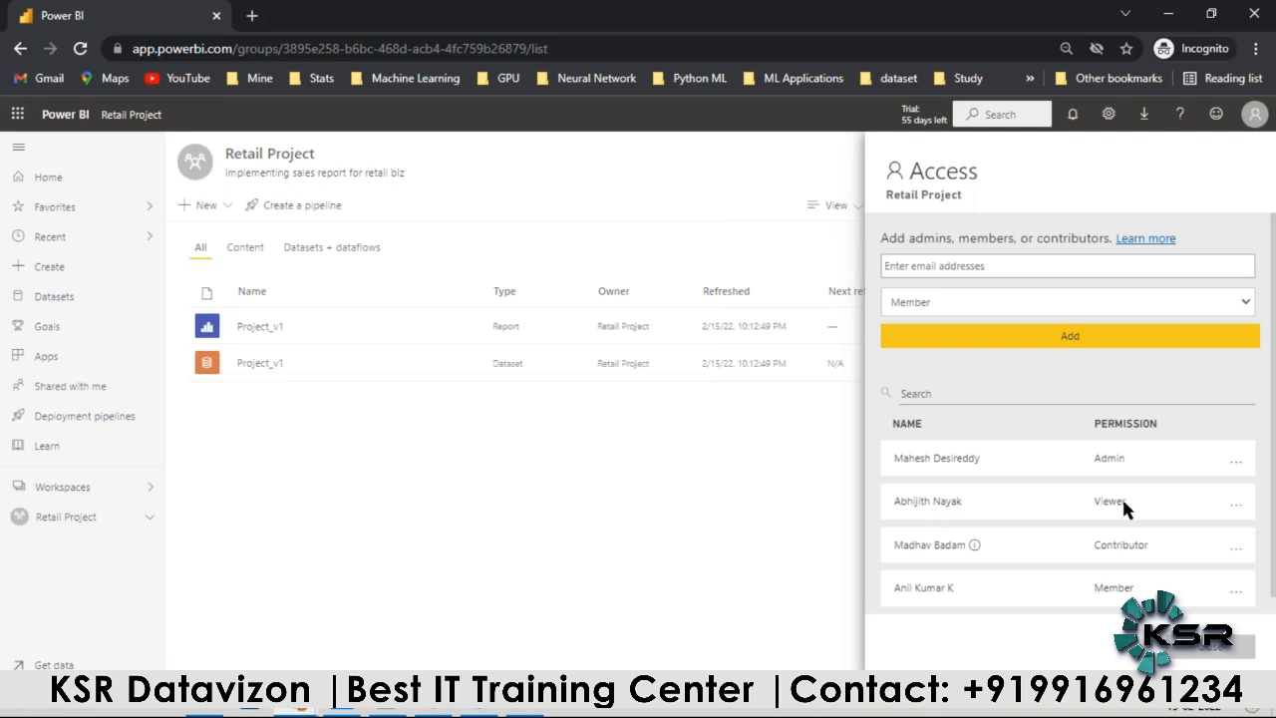
Step: Add the ninth suggested colleague found with "k" to the Retail Project workspace as Admin, and close the access settings
mouse_move(1118, 506)
click(966, 267)
text(k)
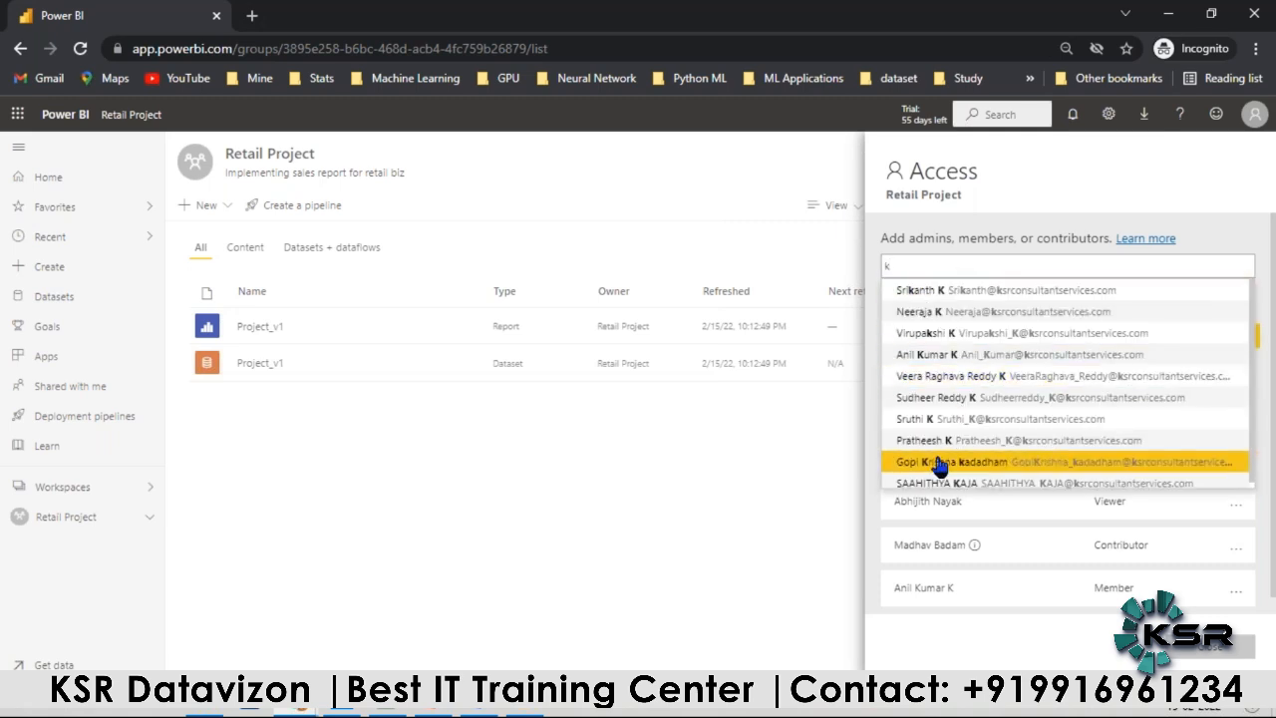
click(938, 463)
click(935, 302)
click(934, 324)
click(1008, 345)
scroll(1033, 554, down, 1)
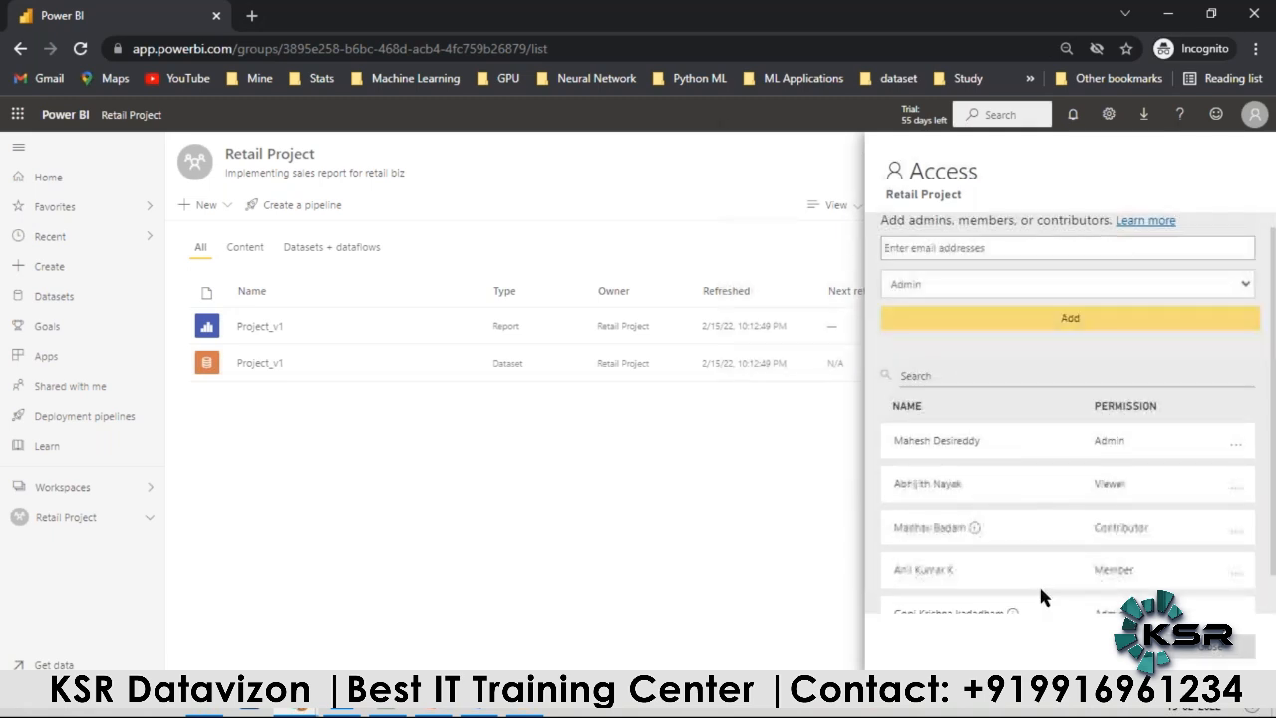
scroll(1040, 590, down, 1)
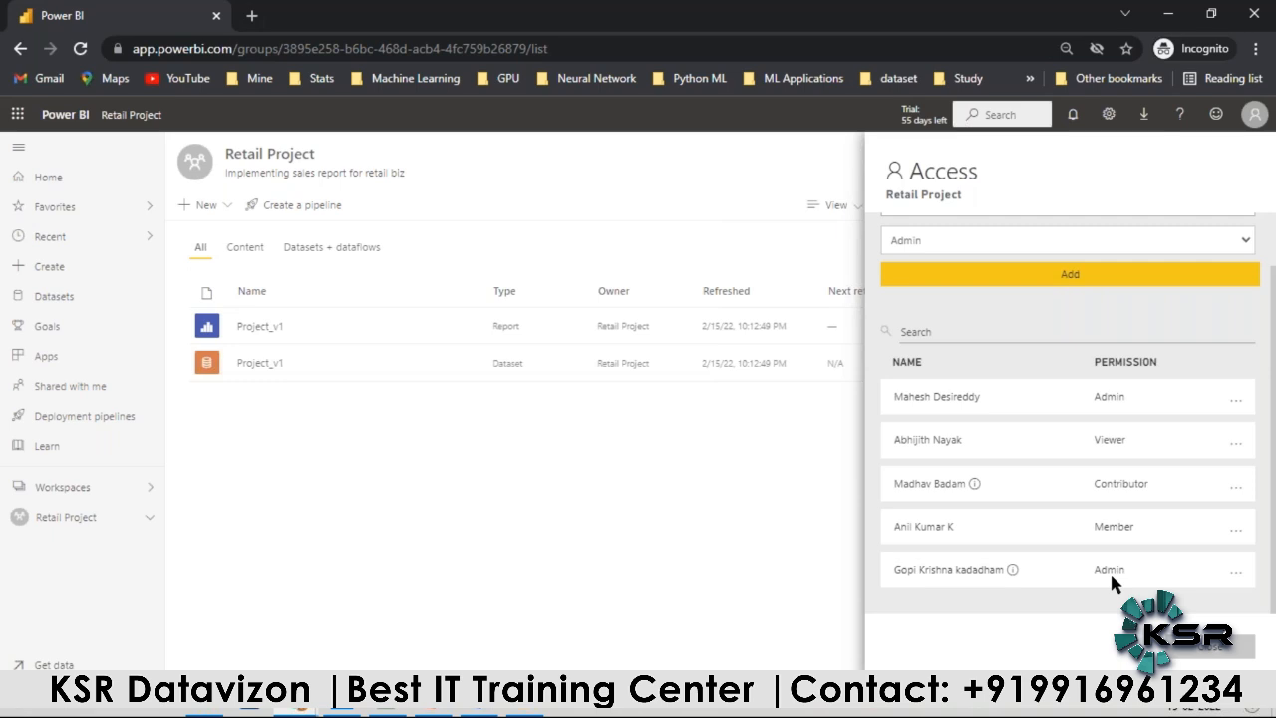
click(1211, 646)
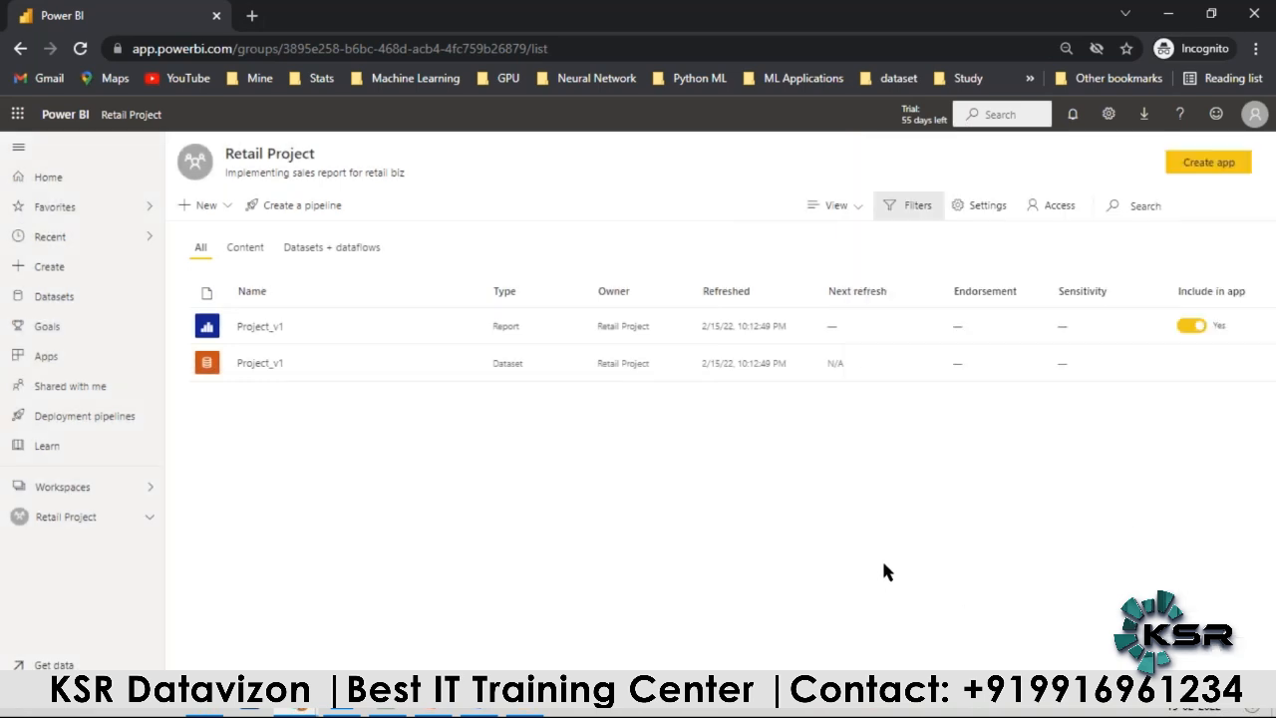
Step: Review the Retail Project workspace's access list in Chrome, with a brief look at the project steps slide in PowerPoint
click(1049, 207)
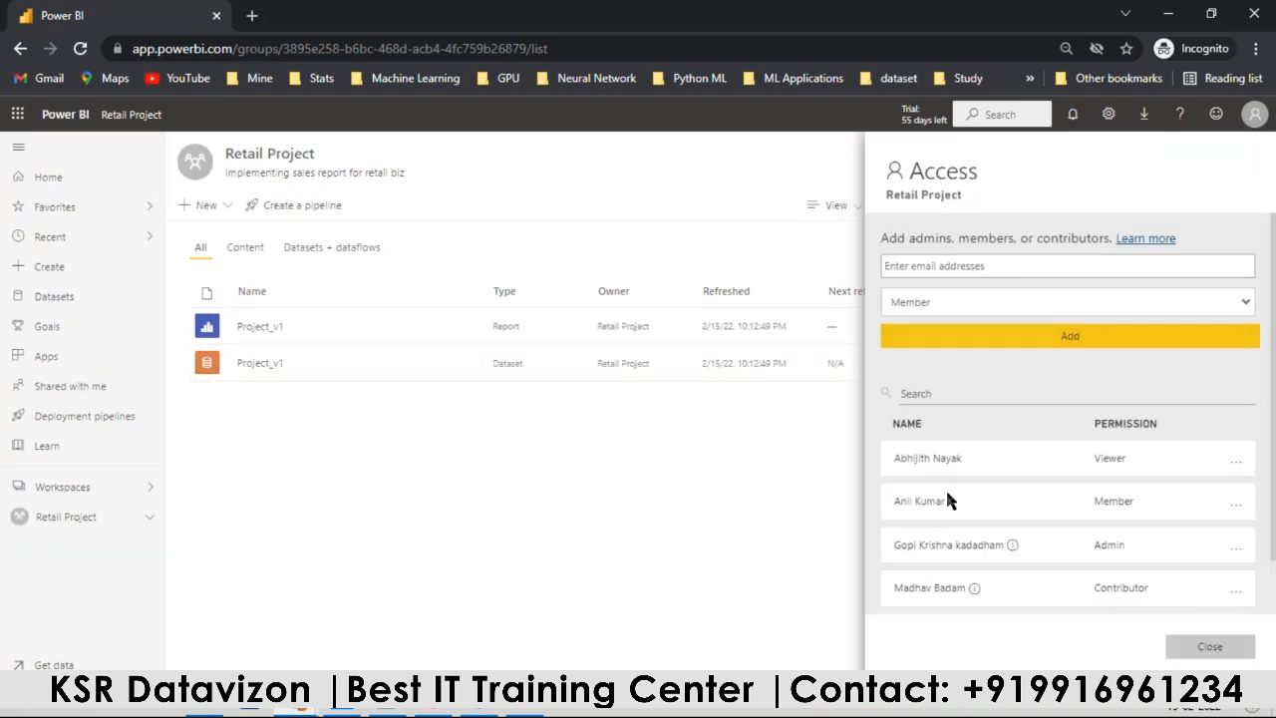
key(alt+Tab)
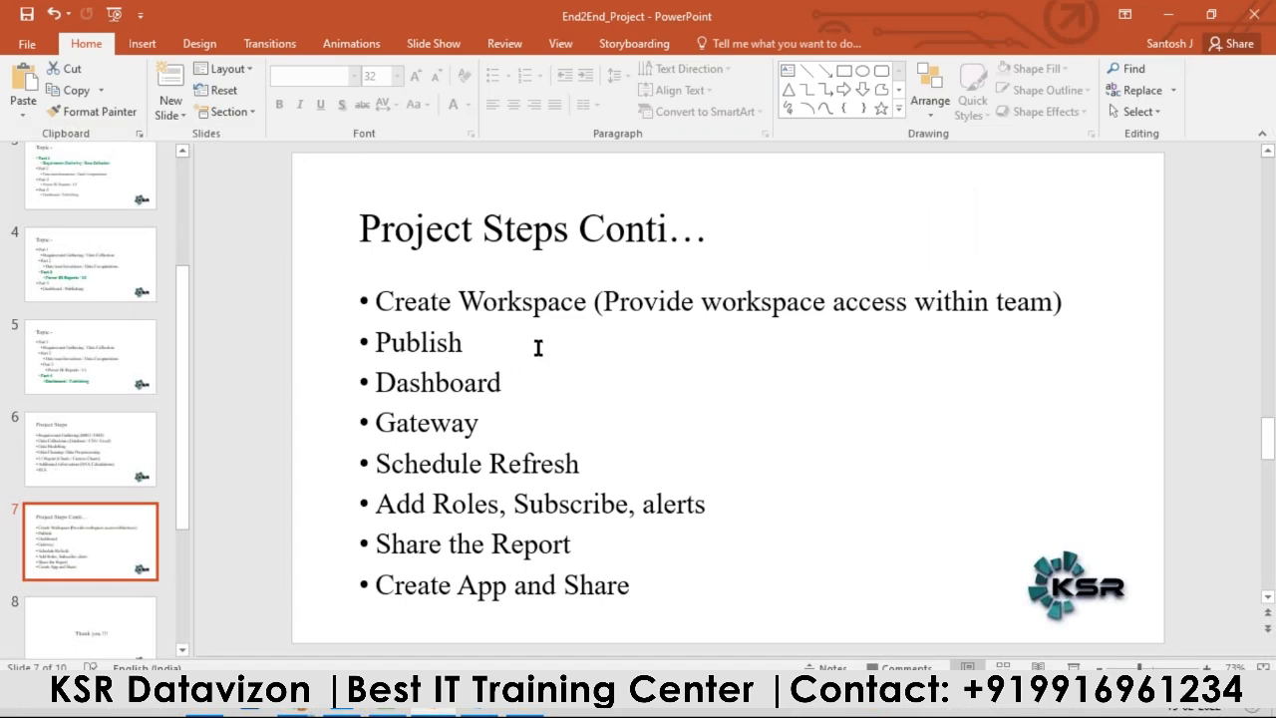
key(alt+Tab)
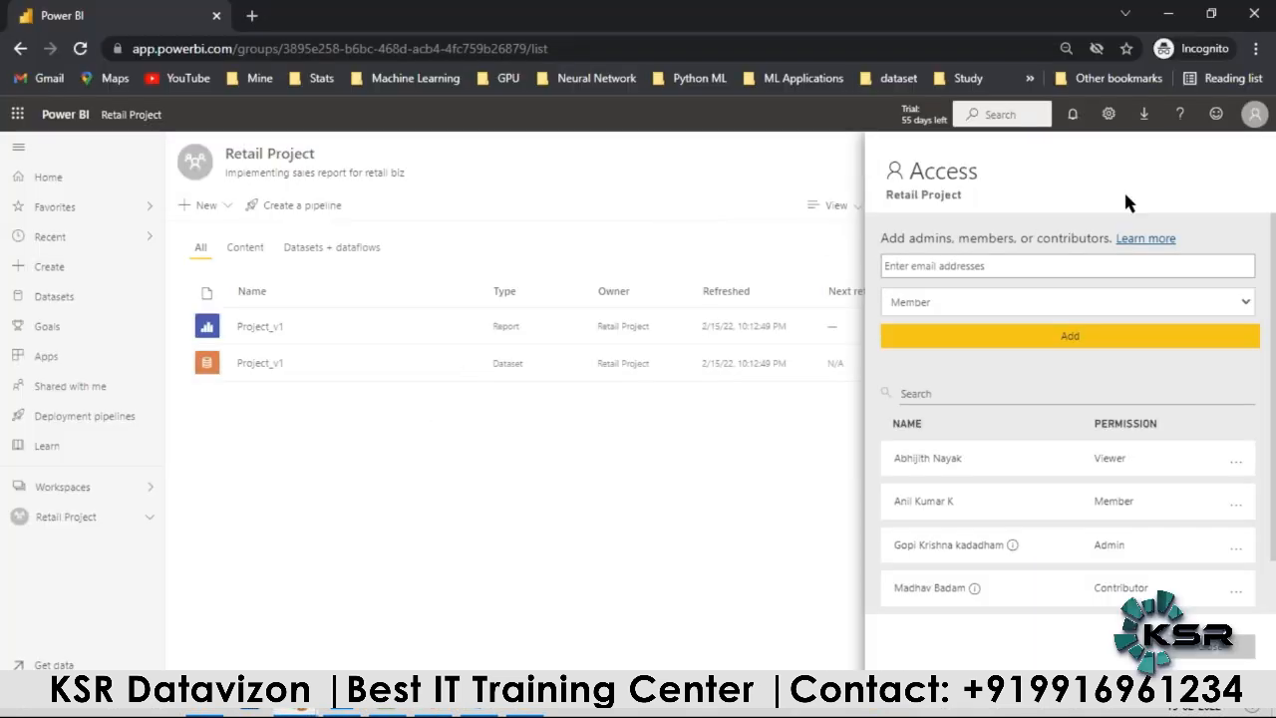
click(715, 607)
Step: Check the report's publishing status in Power BI Desktop, and look at the Dashboard item on the Project Steps Conti… slide in PowerPoint
click(479, 712)
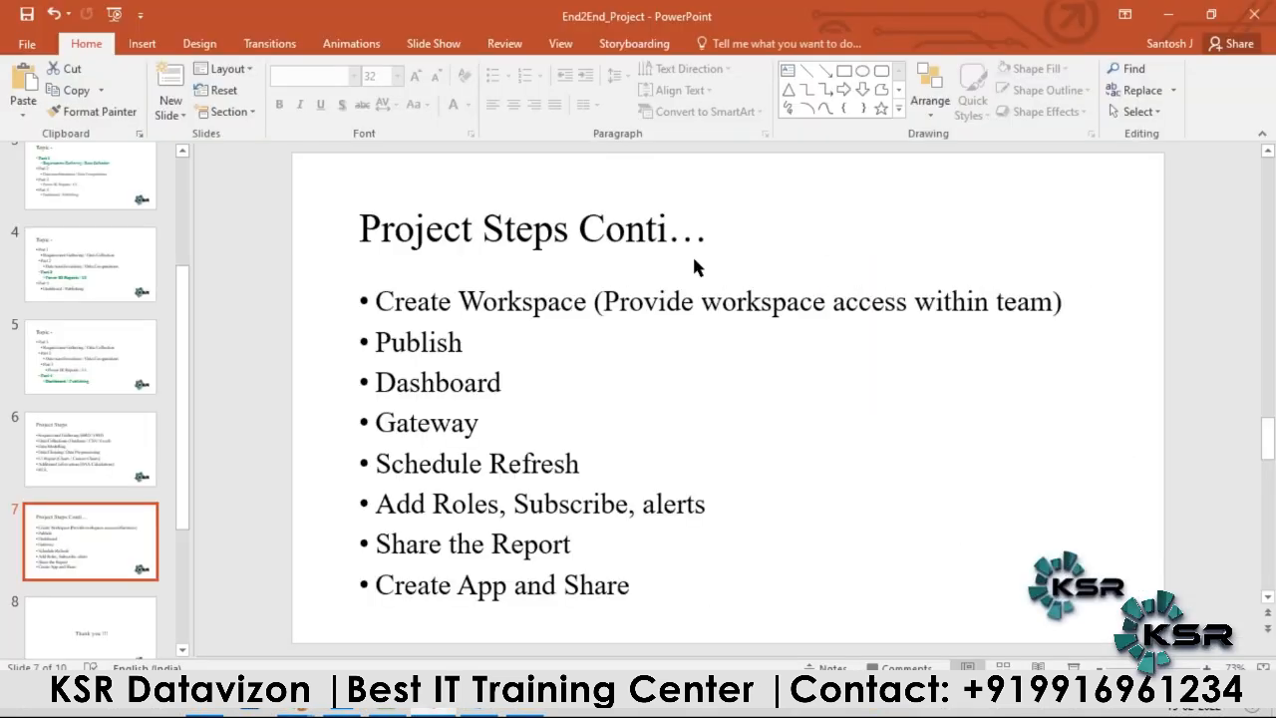
click(387, 712)
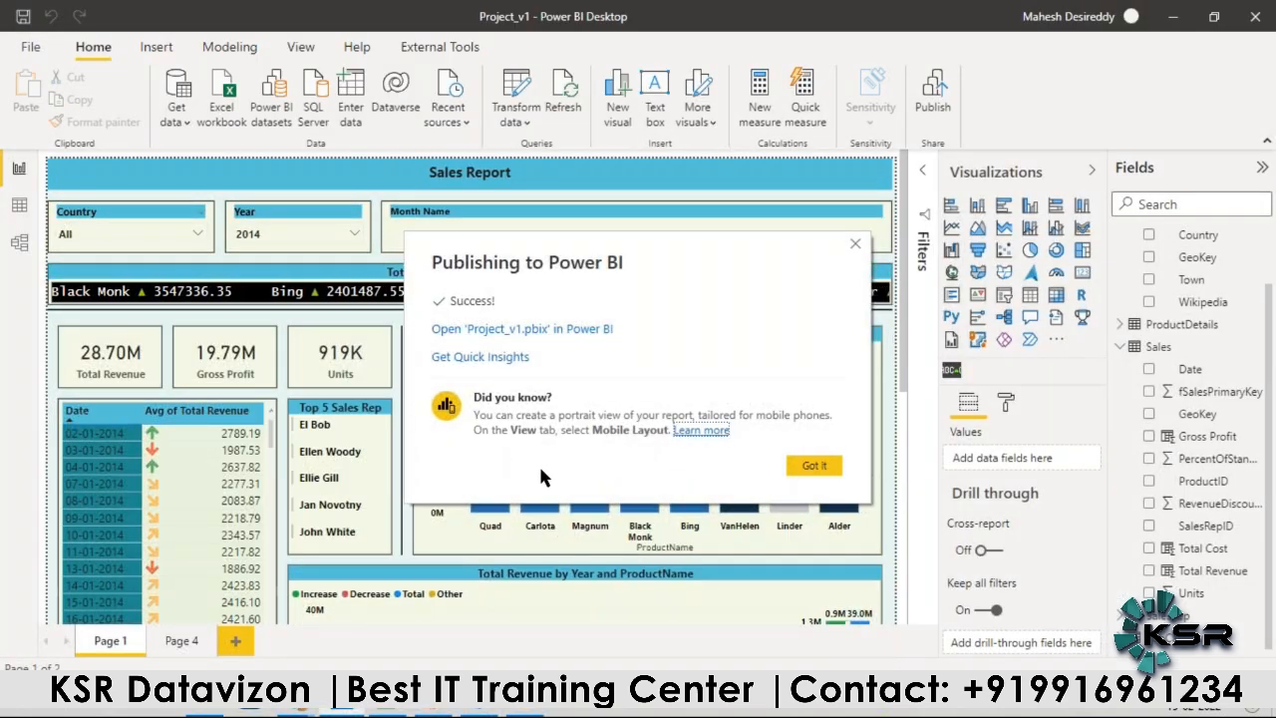
click(433, 712)
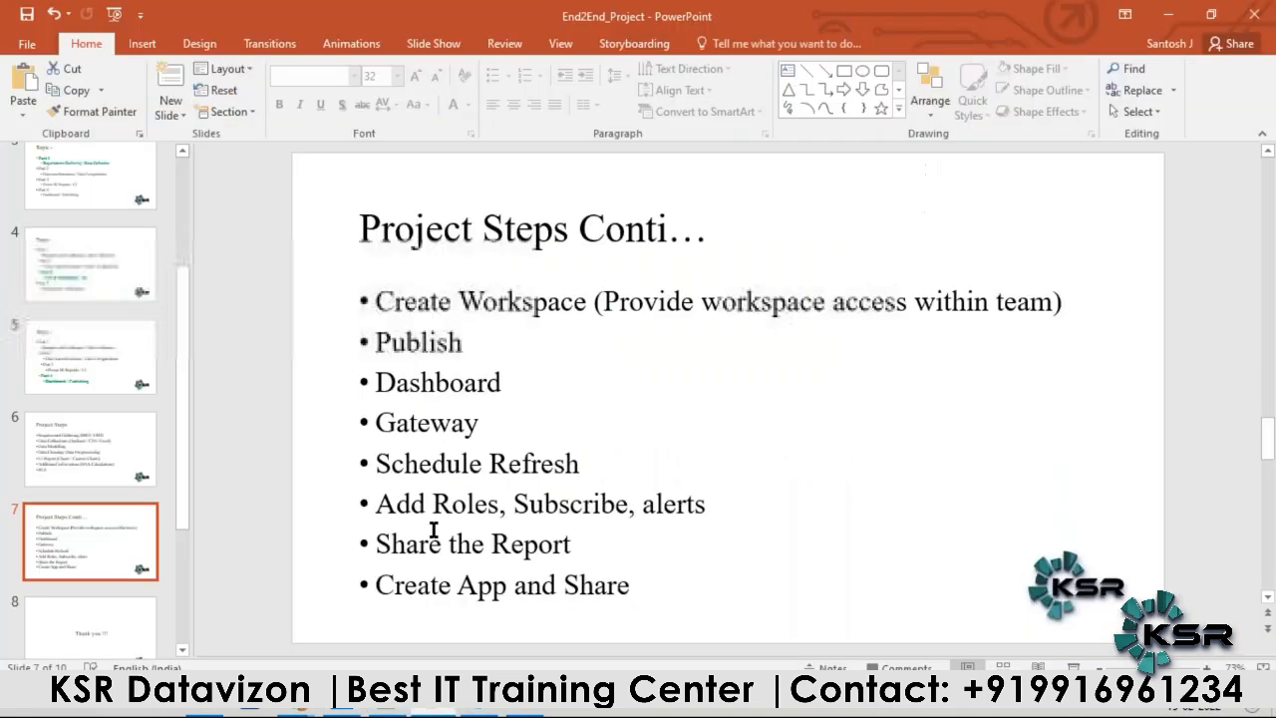
click(436, 390)
drag(435, 387, 526, 384)
click(528, 385)
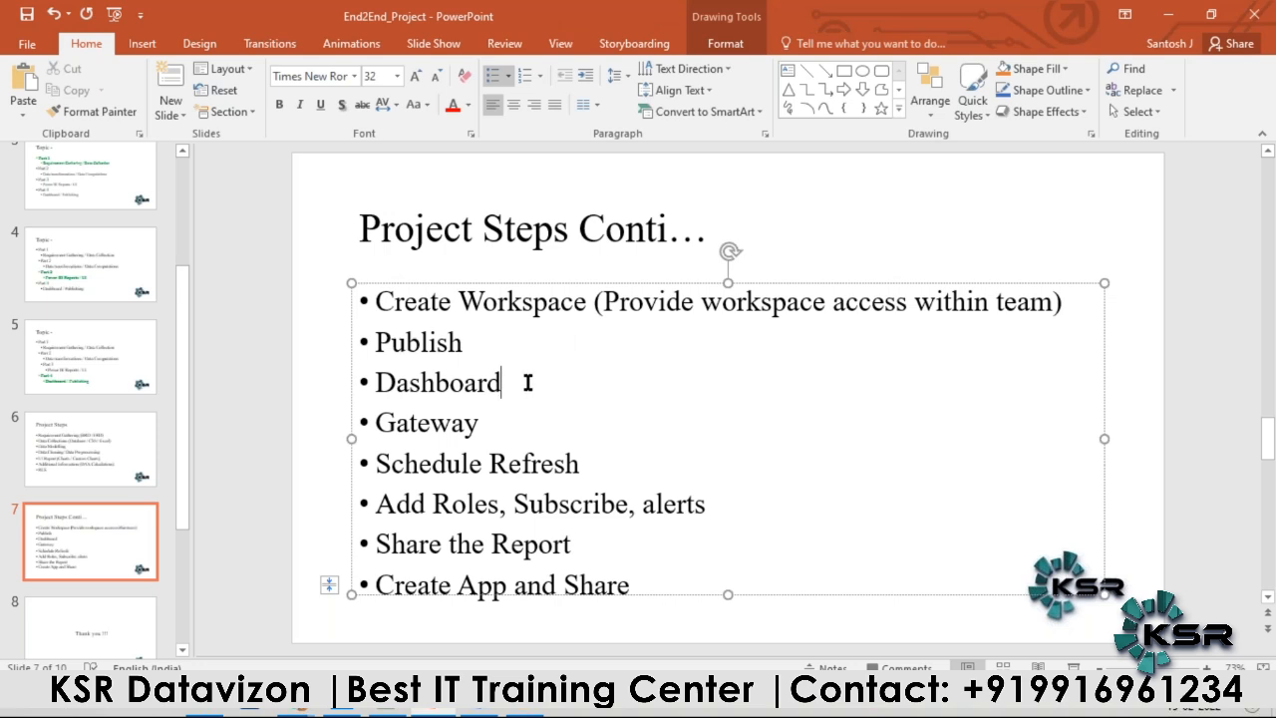
Step: Check the RLS item on the Project Steps slide, and dismiss the publishing message in Power BI Desktop to examine the report's roles
click(73, 431)
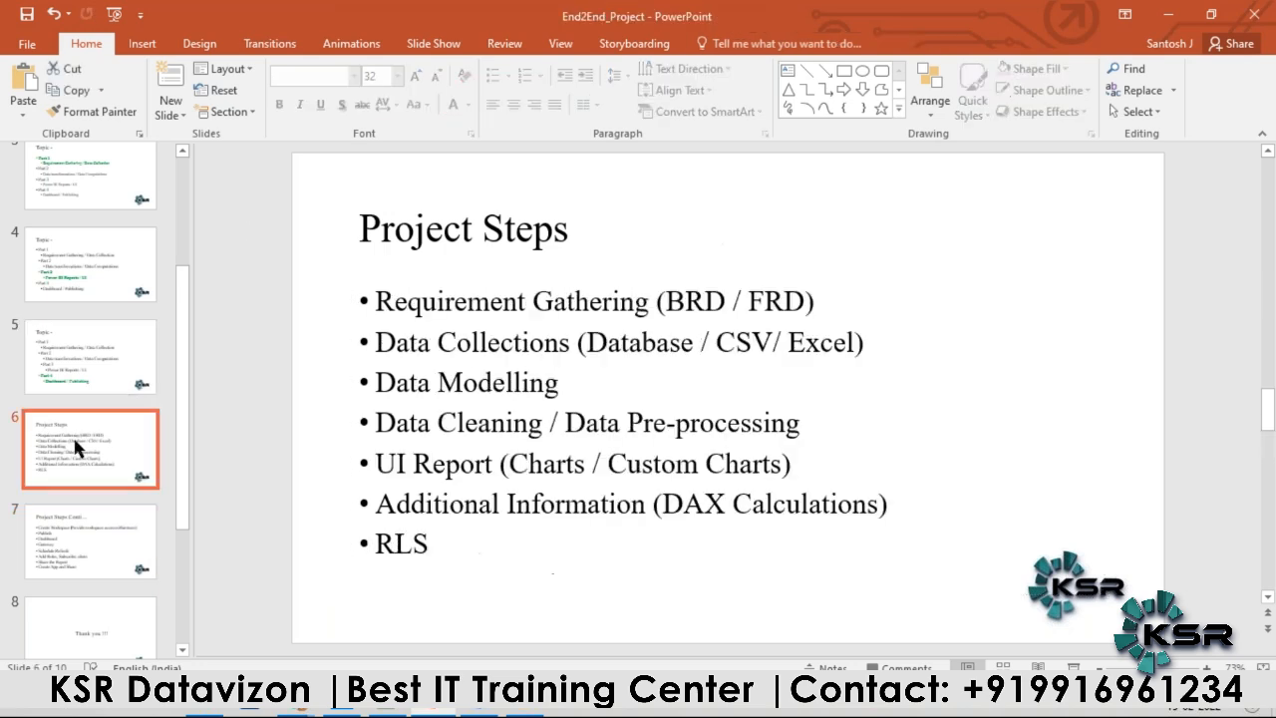
double_click(400, 543)
click(1124, 449)
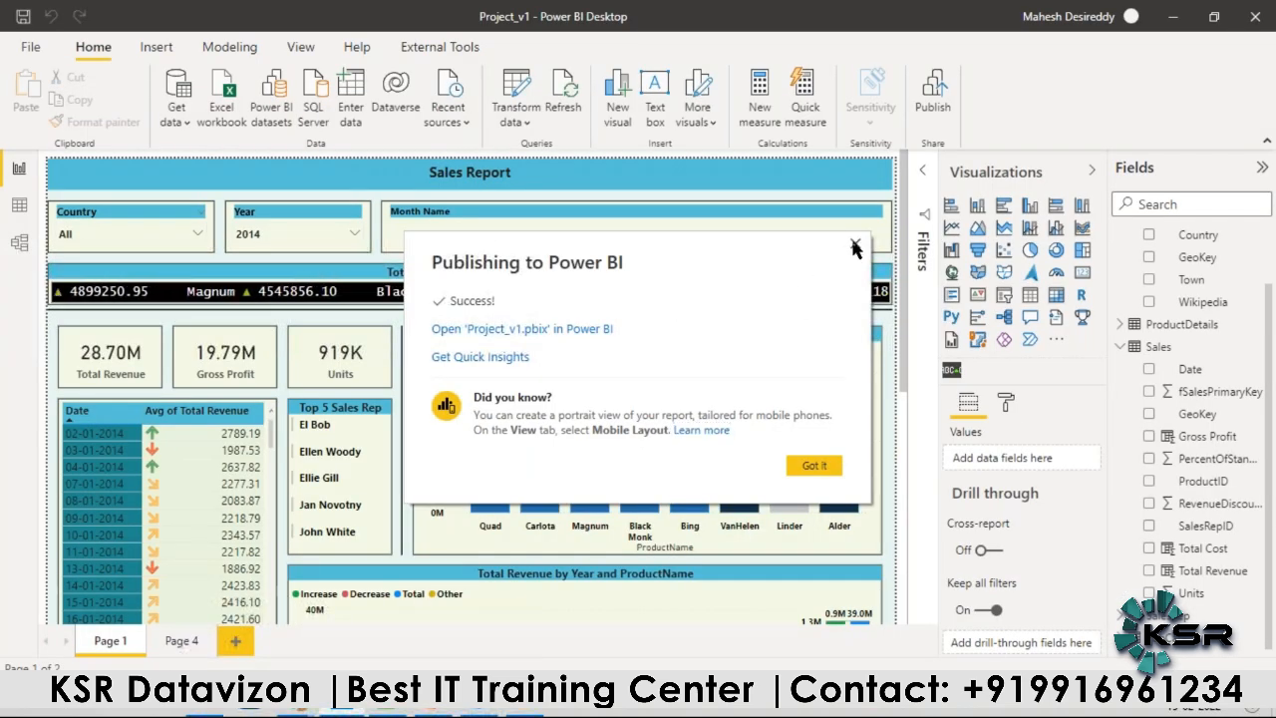
click(855, 246)
click(229, 46)
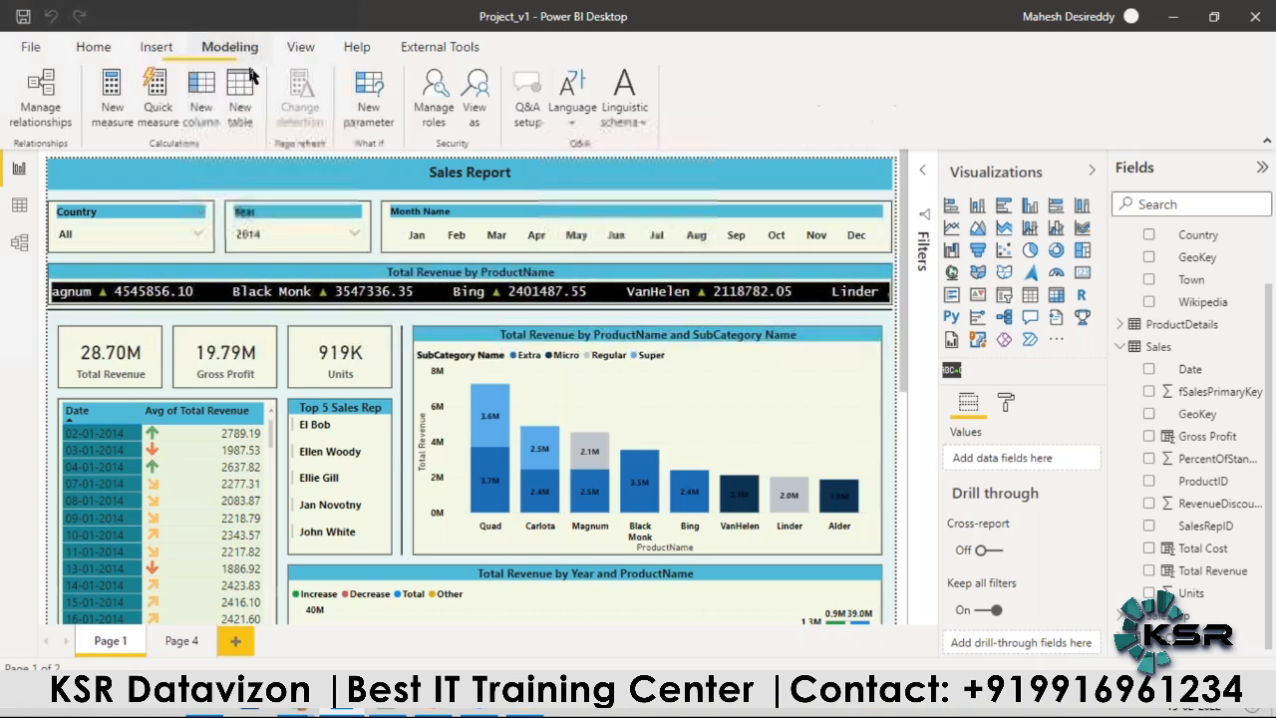
click(434, 94)
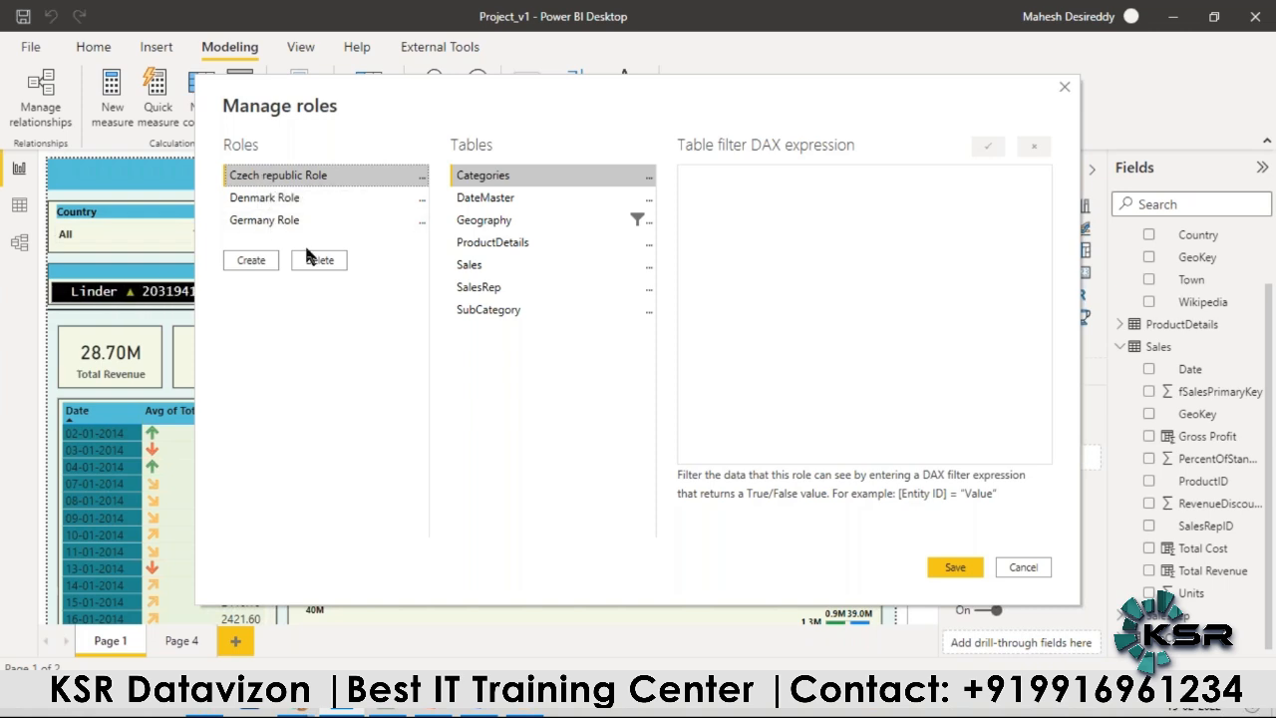
Step: Switch to the Retail Project workspace in Chrome and open the row-level security settings of the Project_v1 dataset
mouse_move(329, 712)
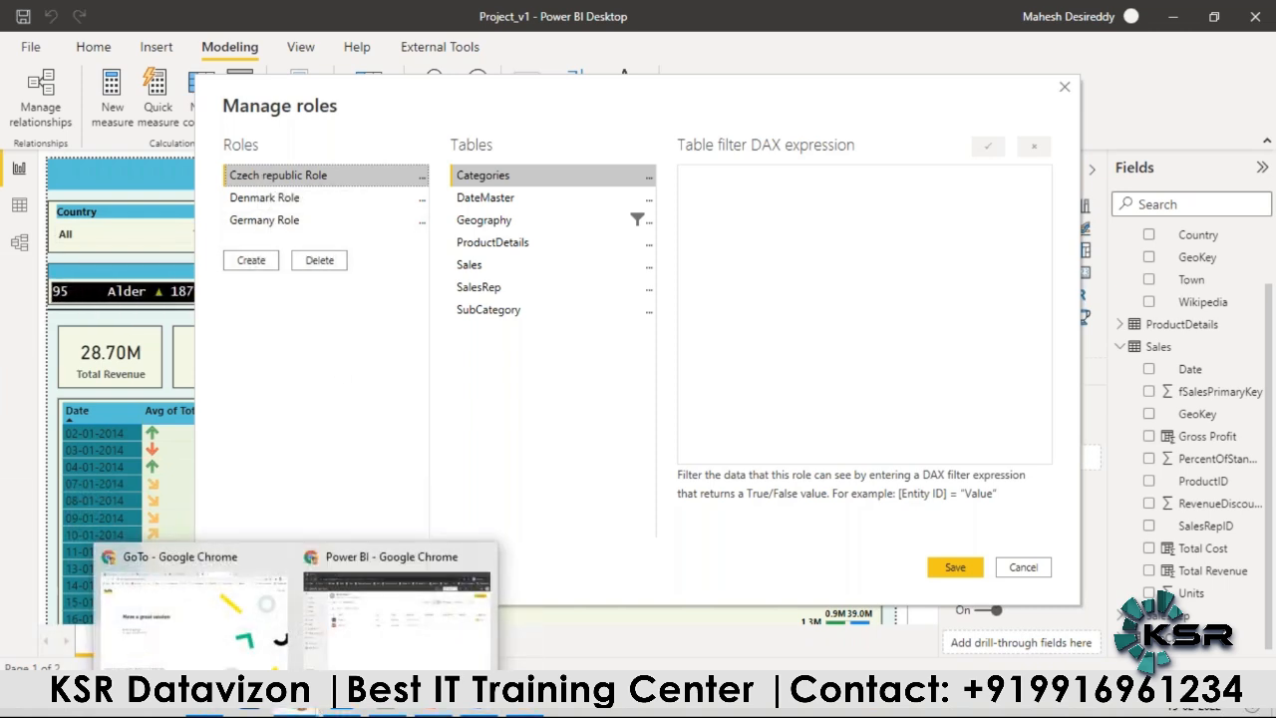
click(397, 598)
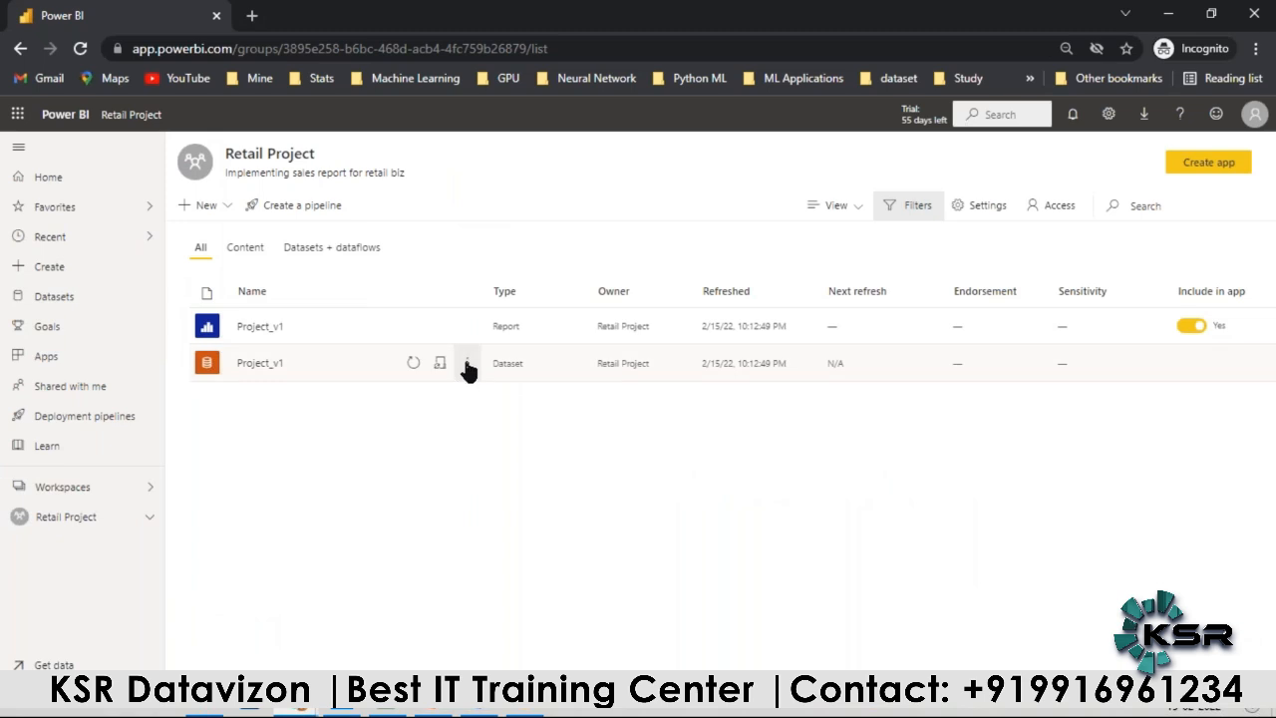
click(467, 365)
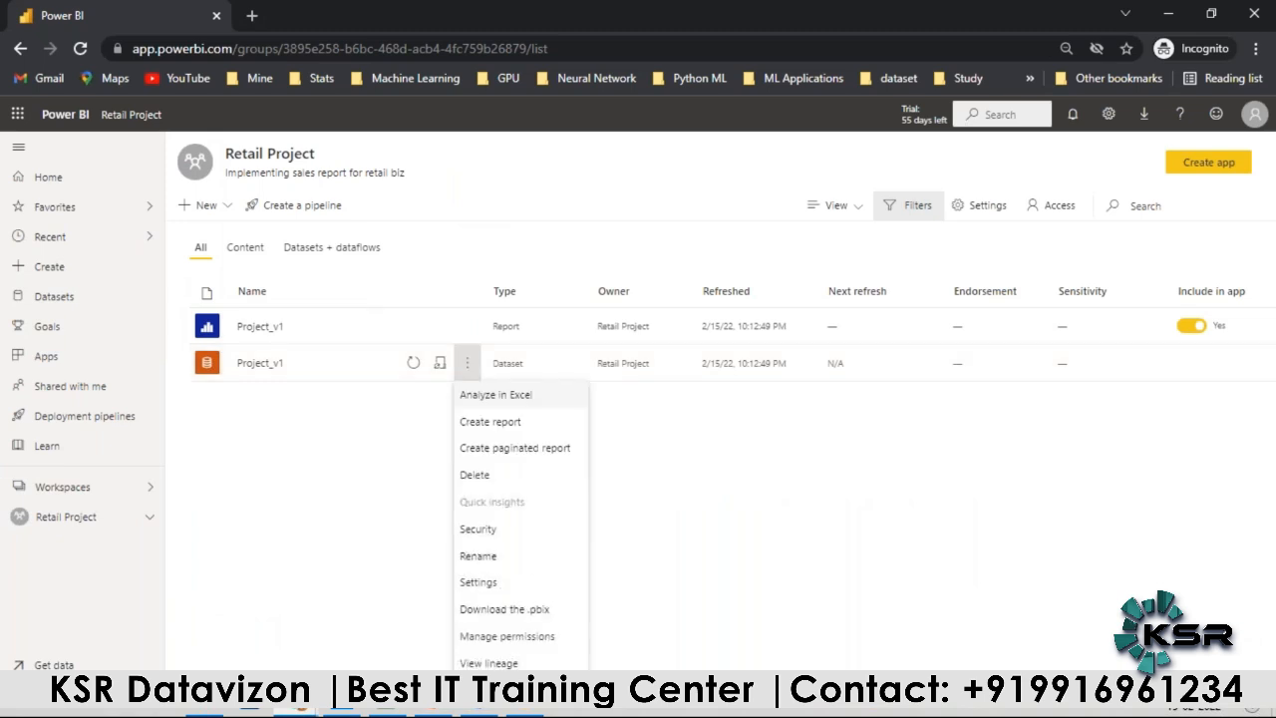
click(478, 530)
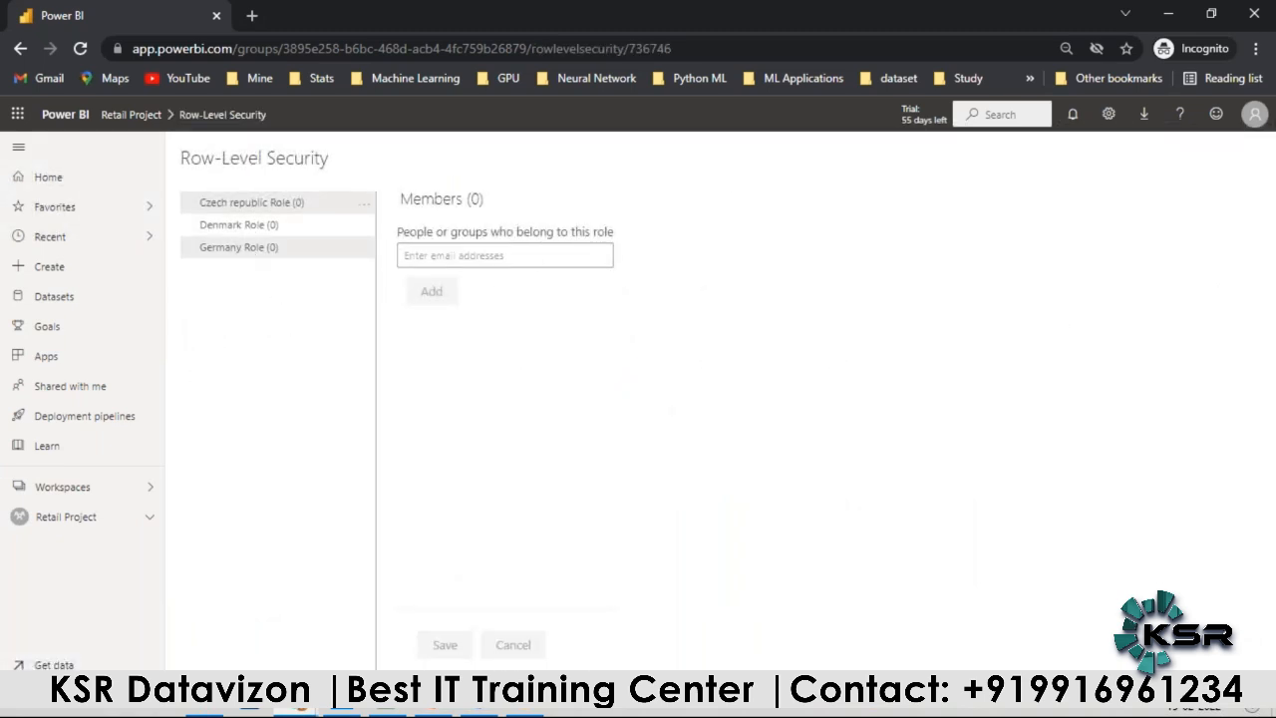
Step: Add two suggested colleagues as members of the Czech republic Role
text(c)
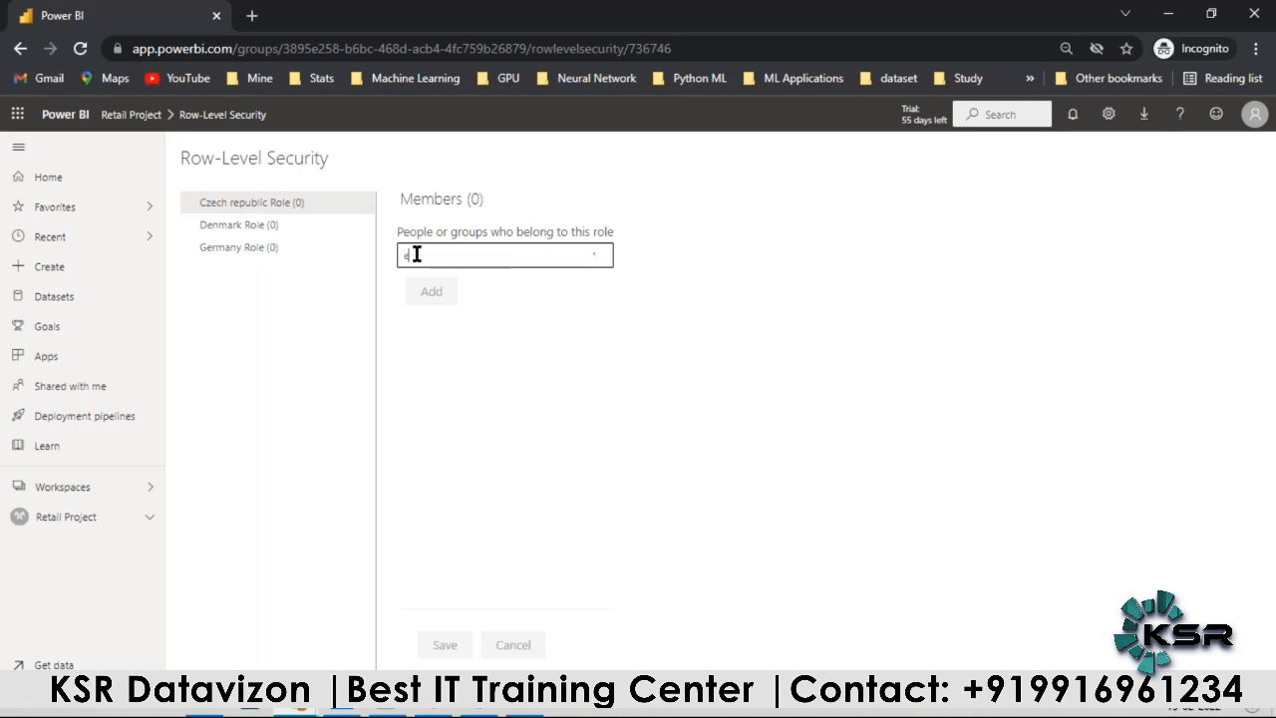
click(415, 285)
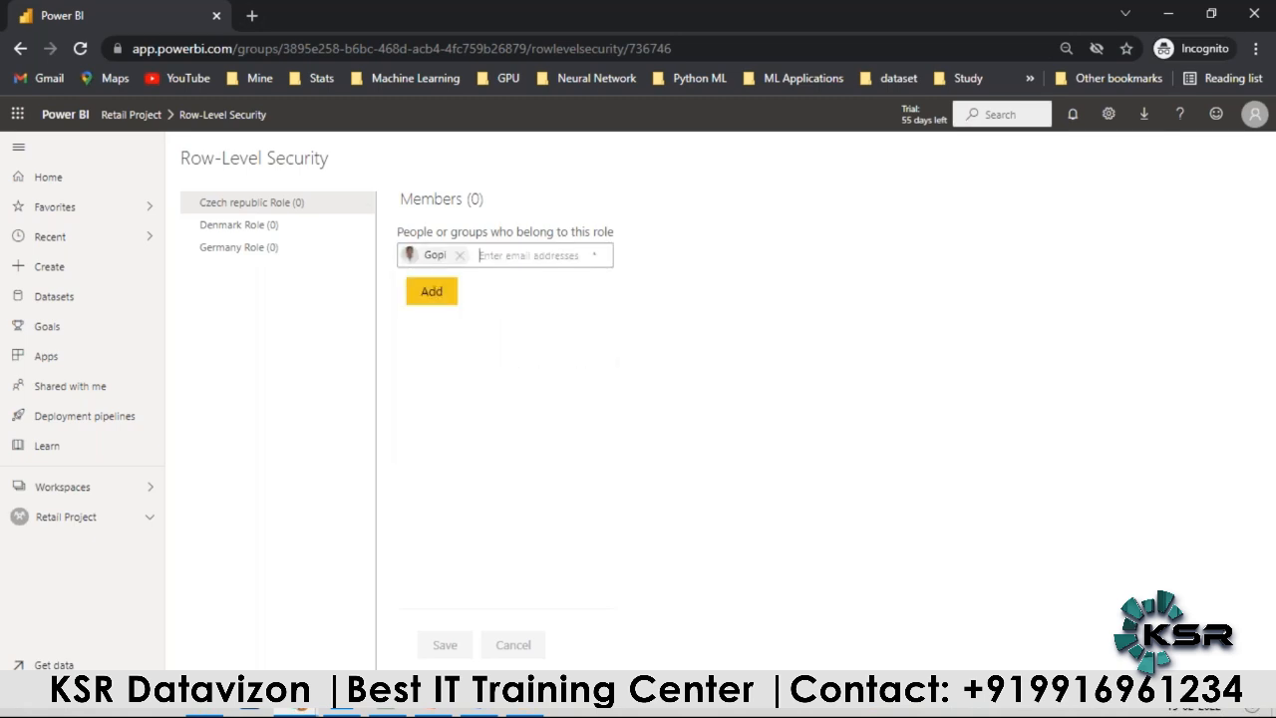
click(439, 292)
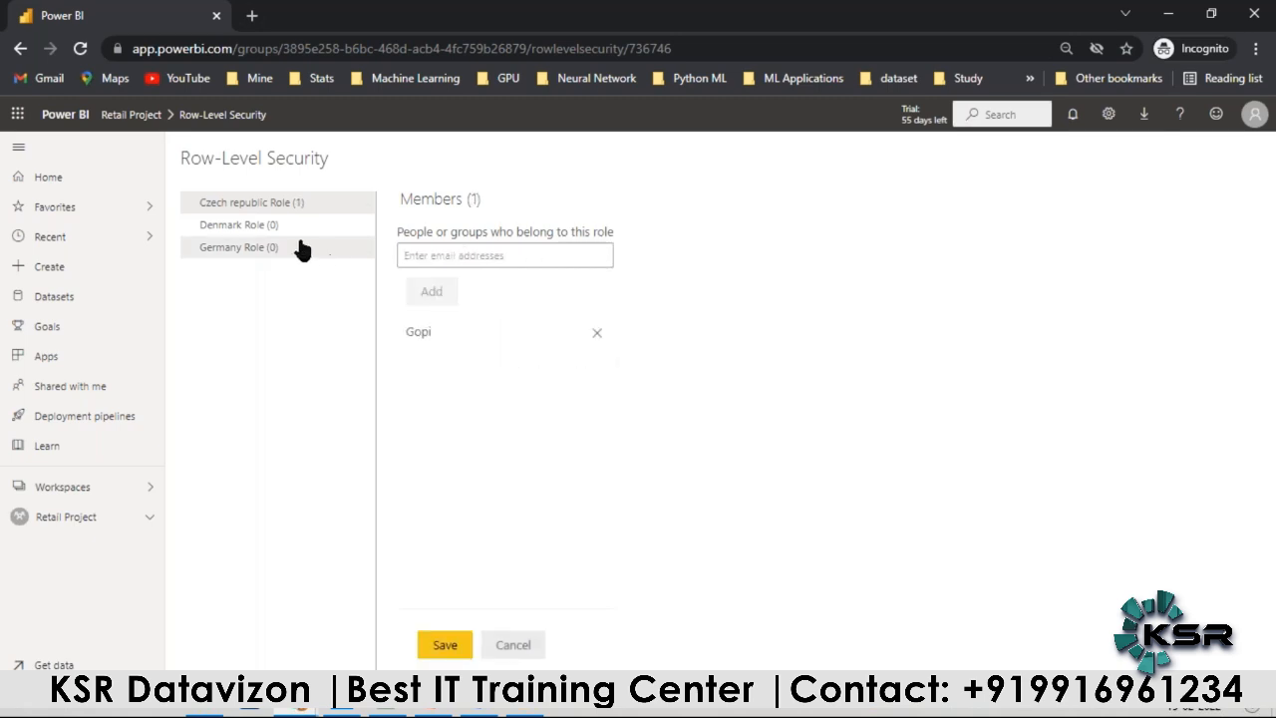
click(423, 255)
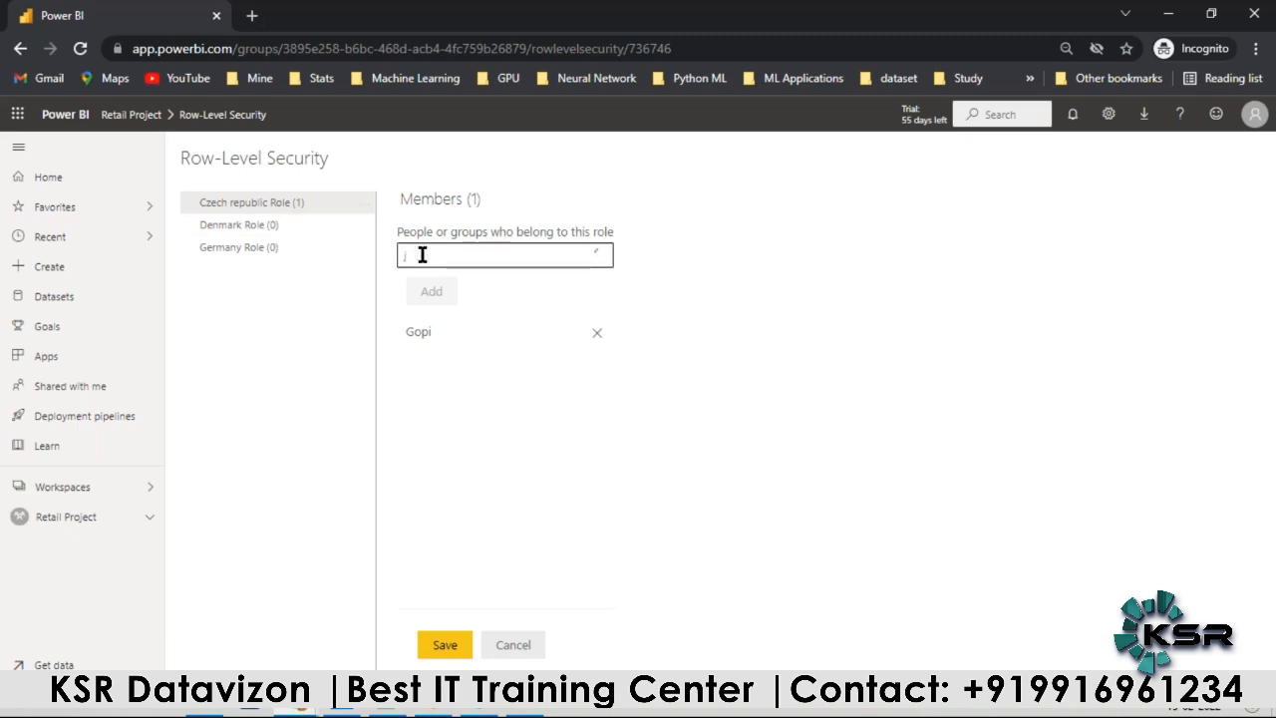
click(429, 319)
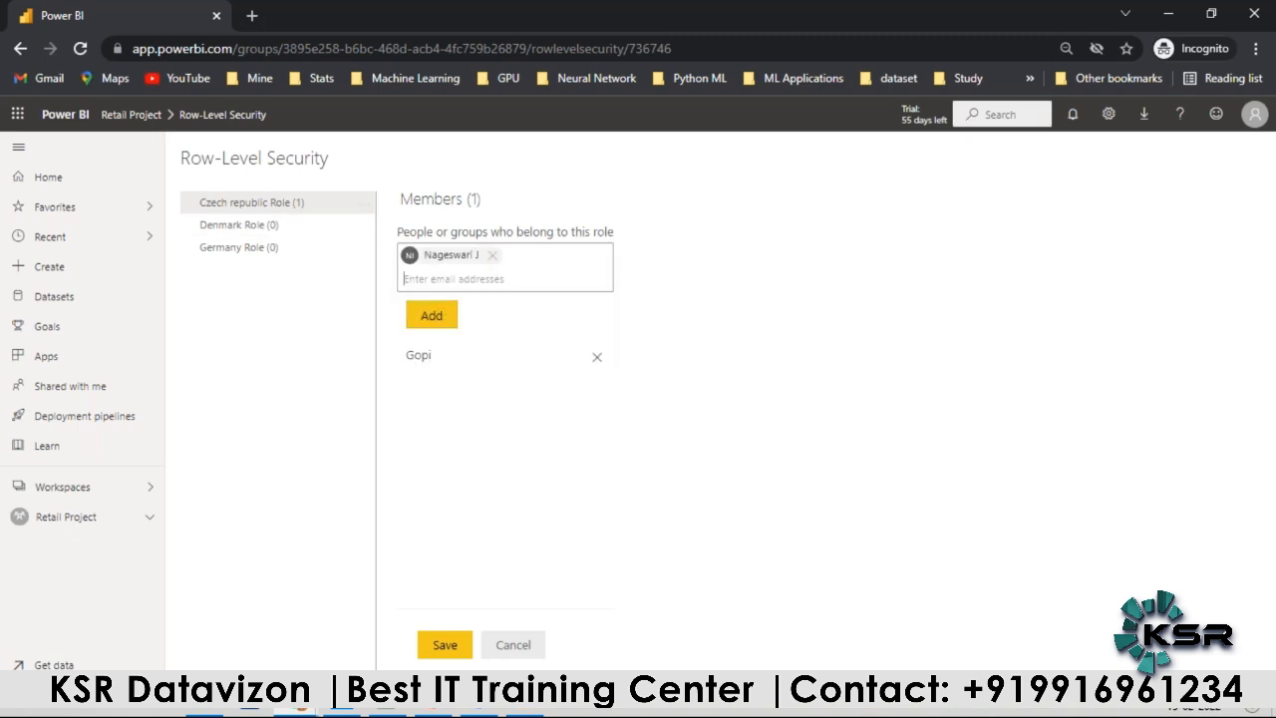
click(439, 310)
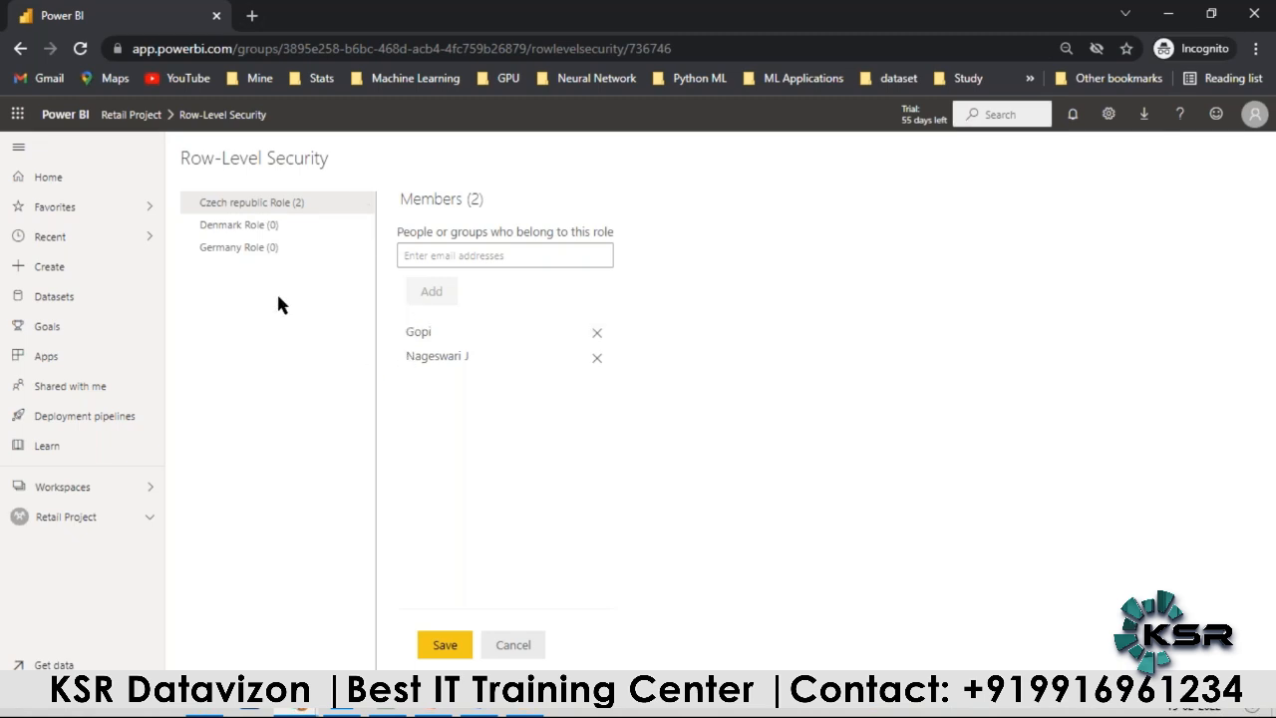
Step: Save the Czech republic Role membership, and pick three suggested colleagues as people for the Denmark Role
click(327, 227)
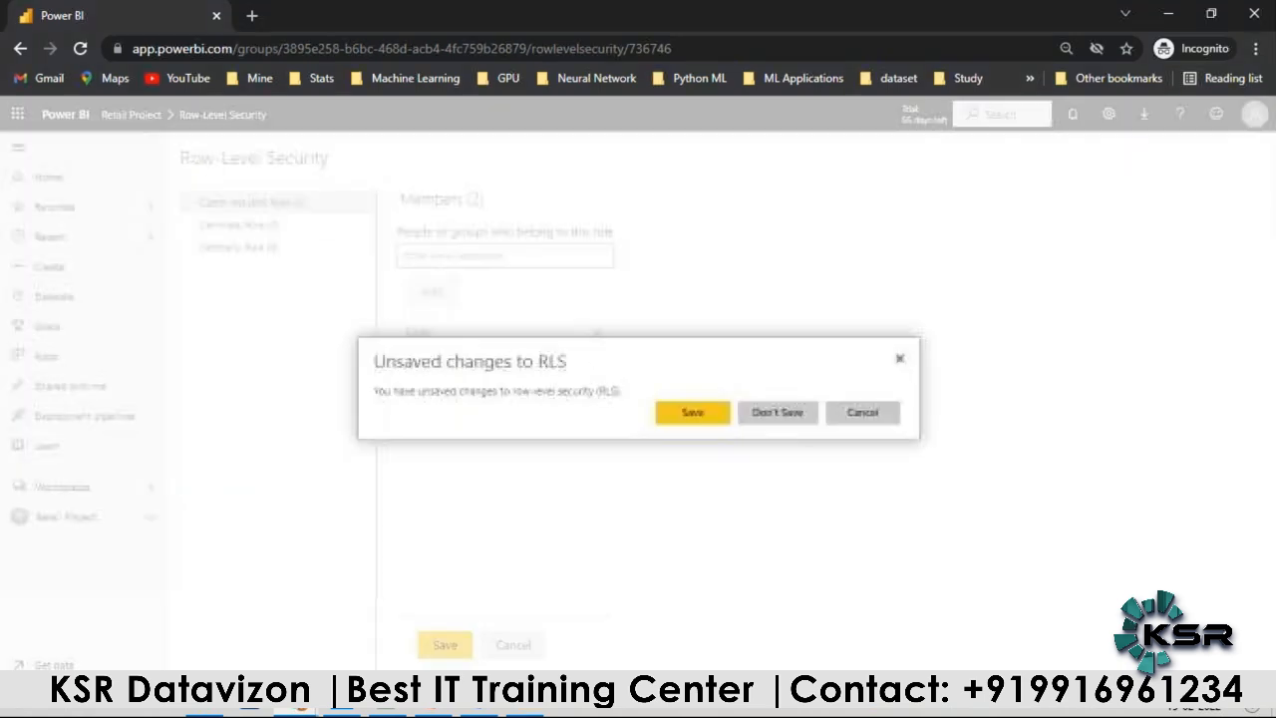
click(691, 413)
text(m)
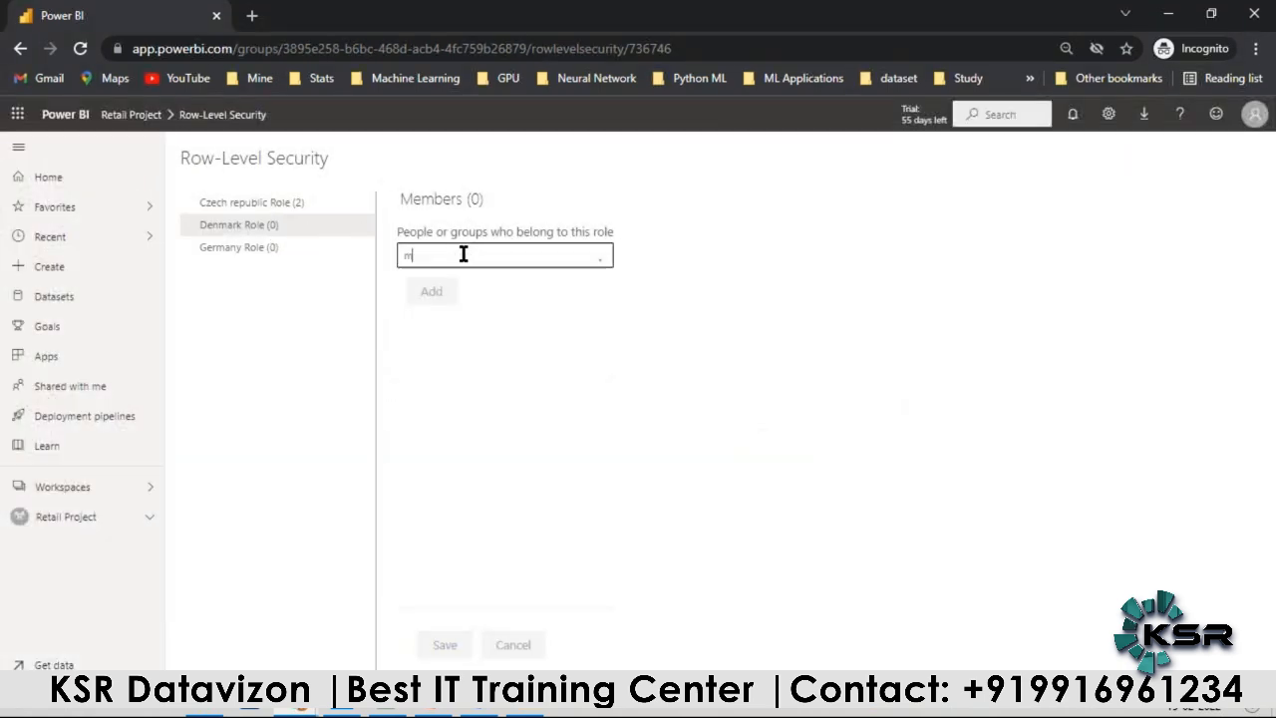
click(464, 321)
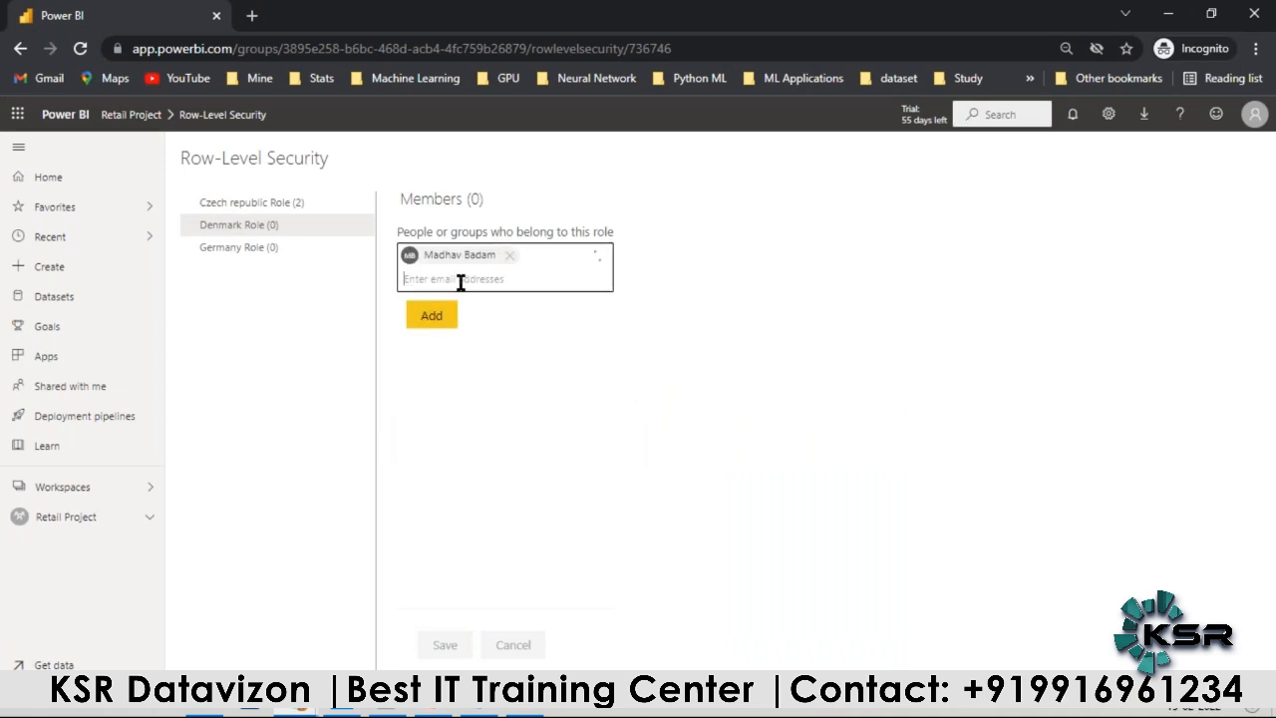
text(m)
click(476, 427)
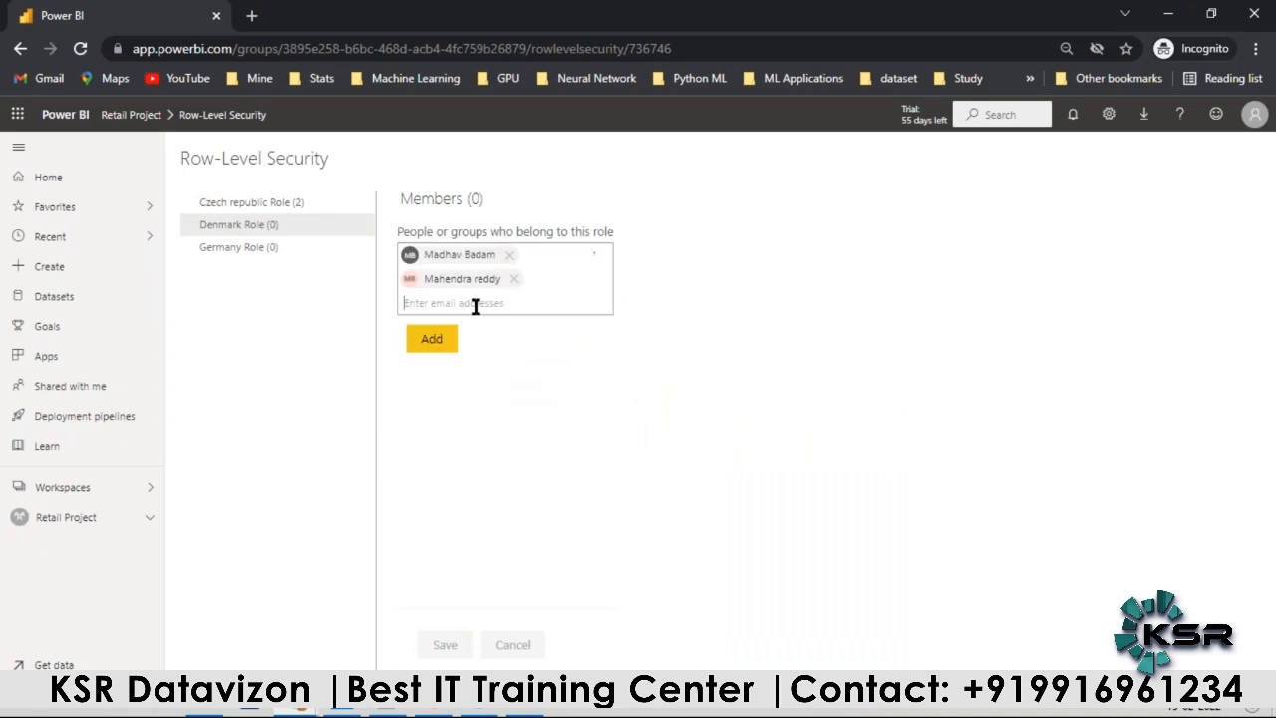
text(m)
scroll(477, 495, down, 2)
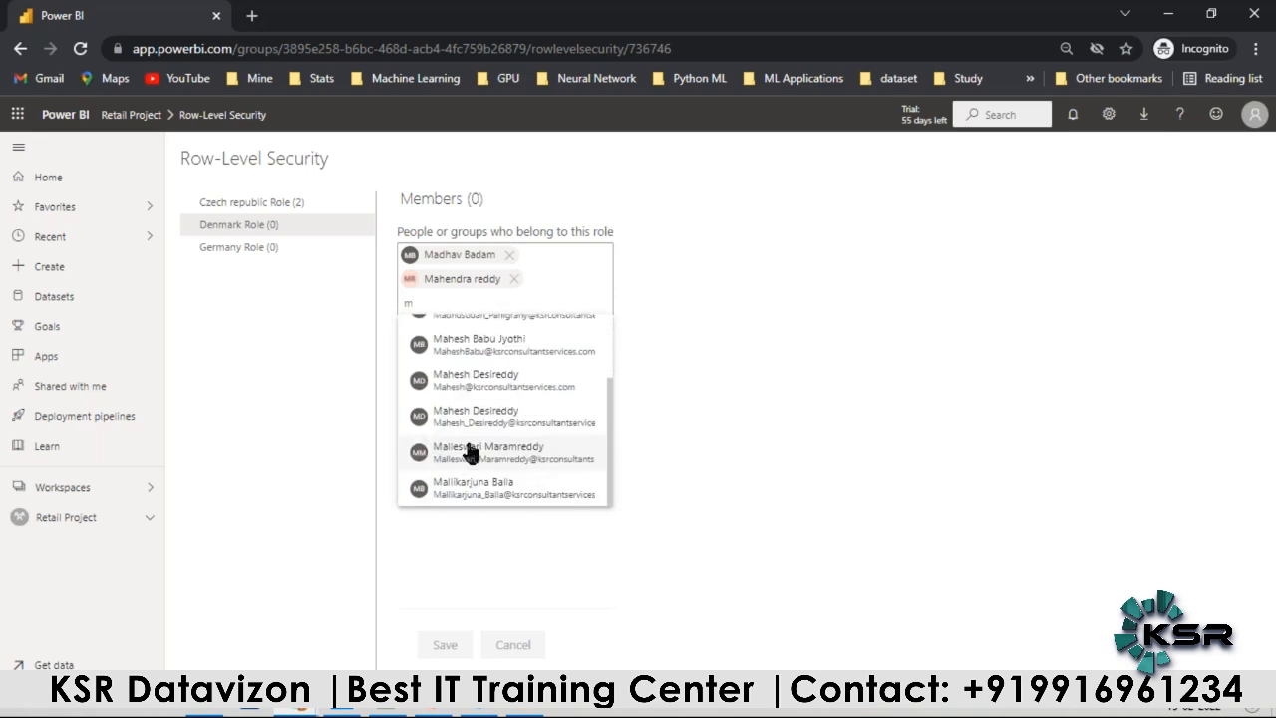
click(472, 489)
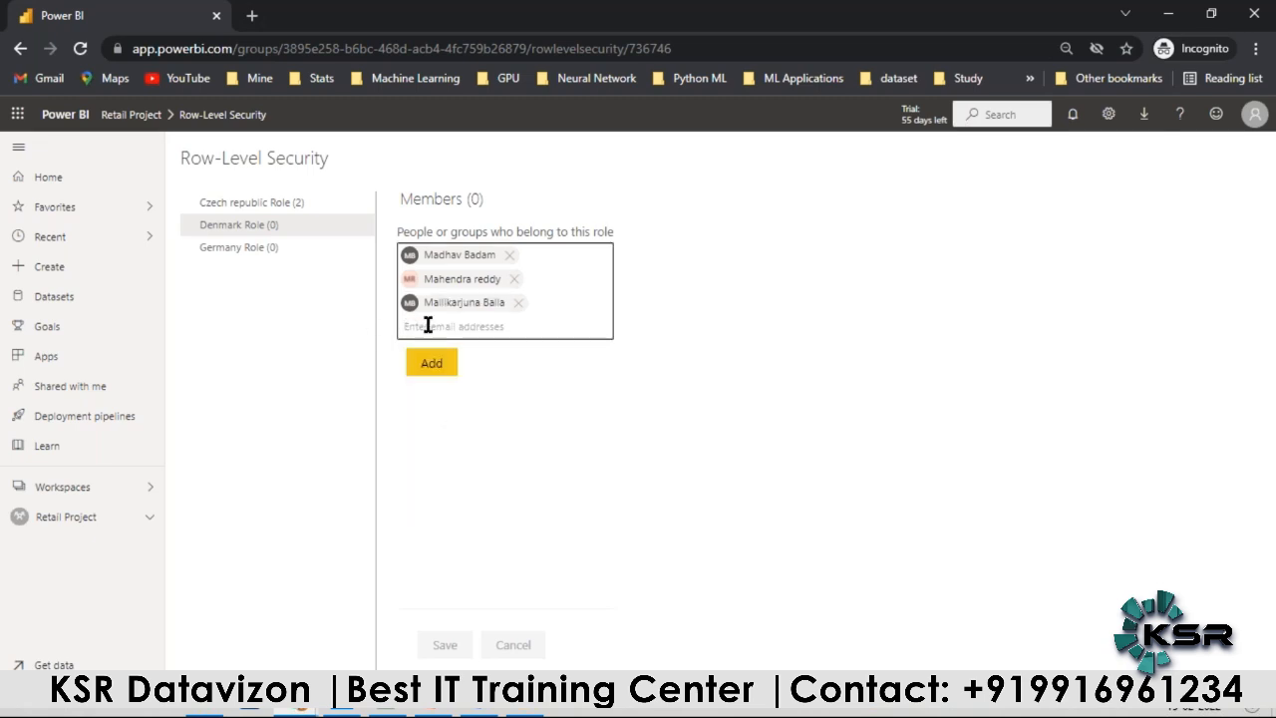
Step: Pick three more suggested colleagues for the Denmark Role, and add all six as members
text(u)
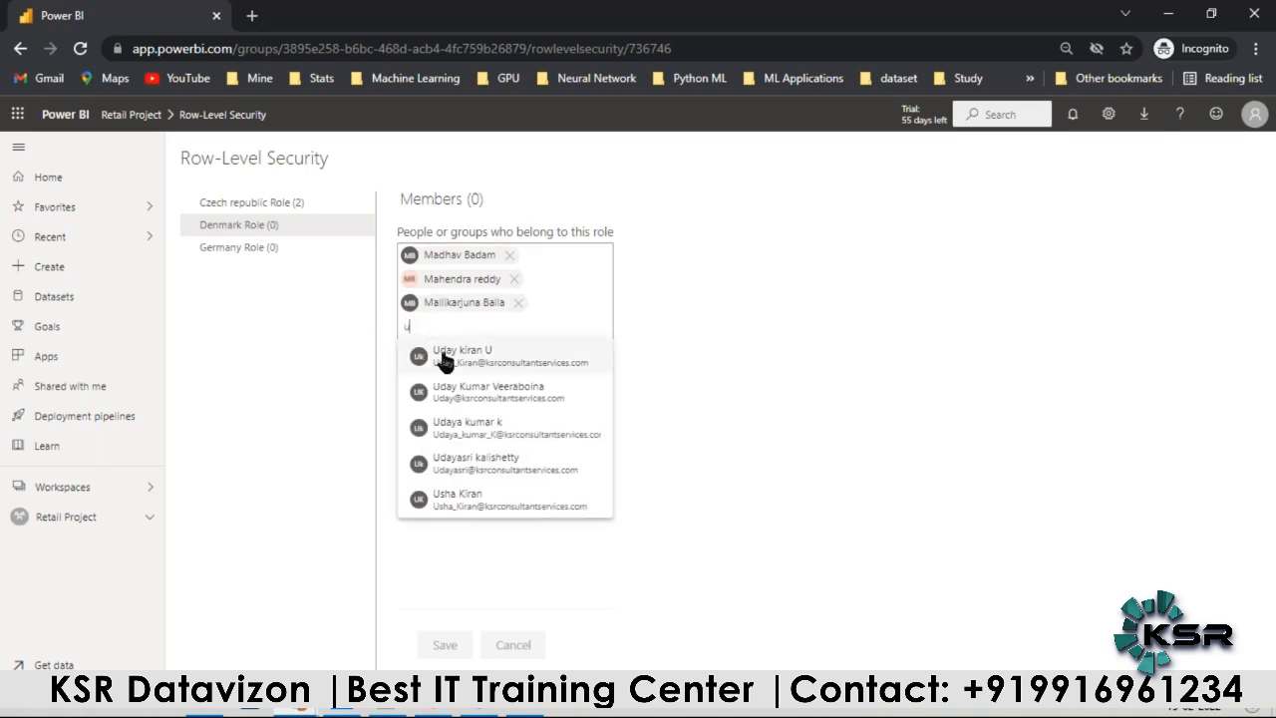
click(441, 351)
text(u)
click(458, 452)
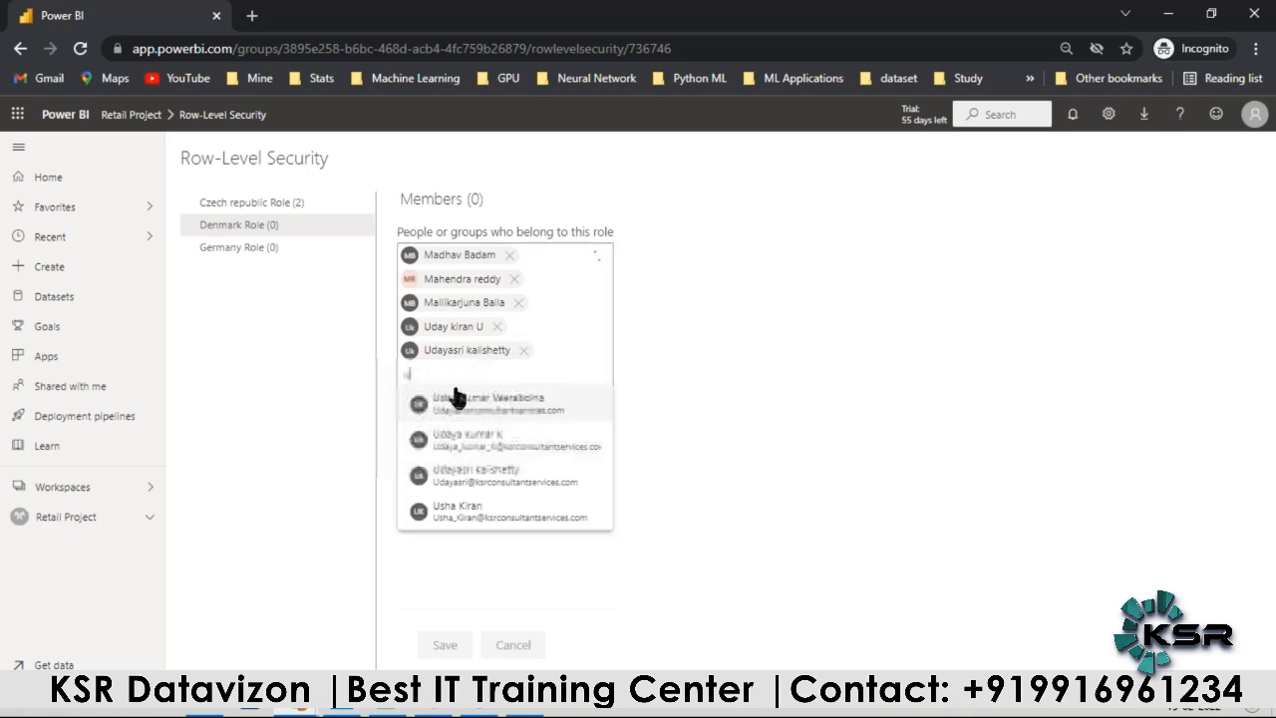
click(467, 481)
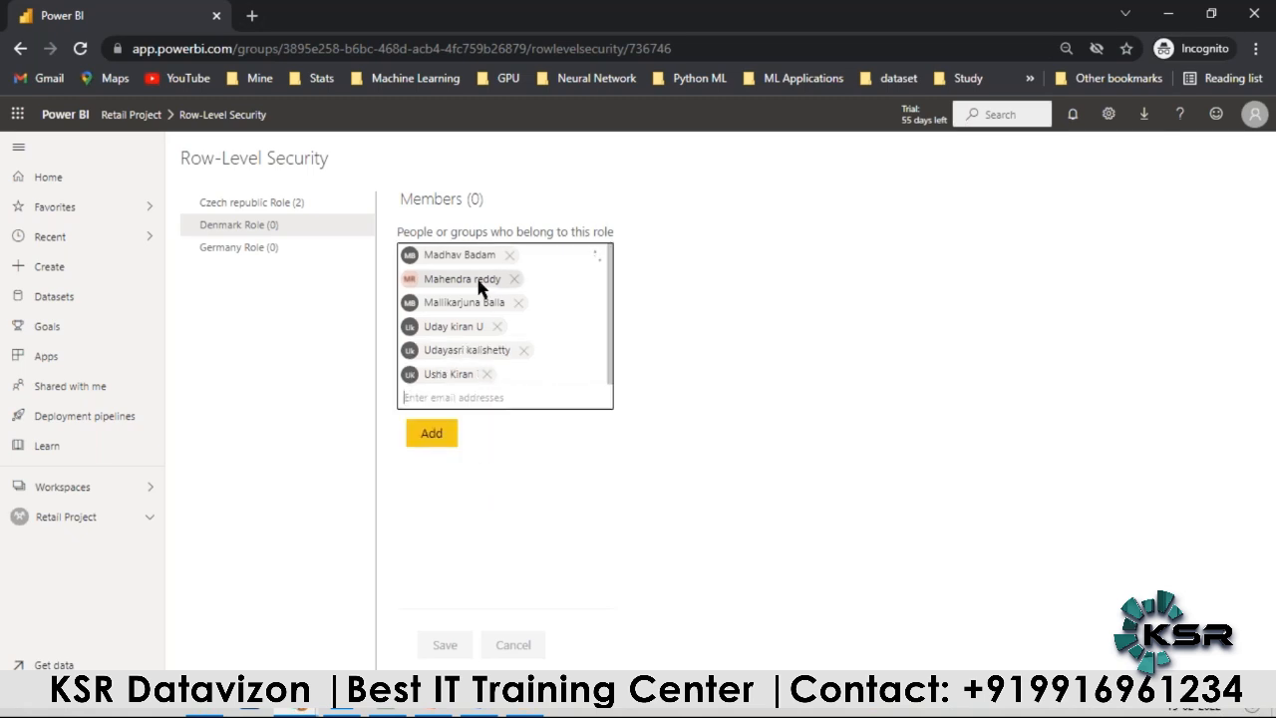
click(270, 254)
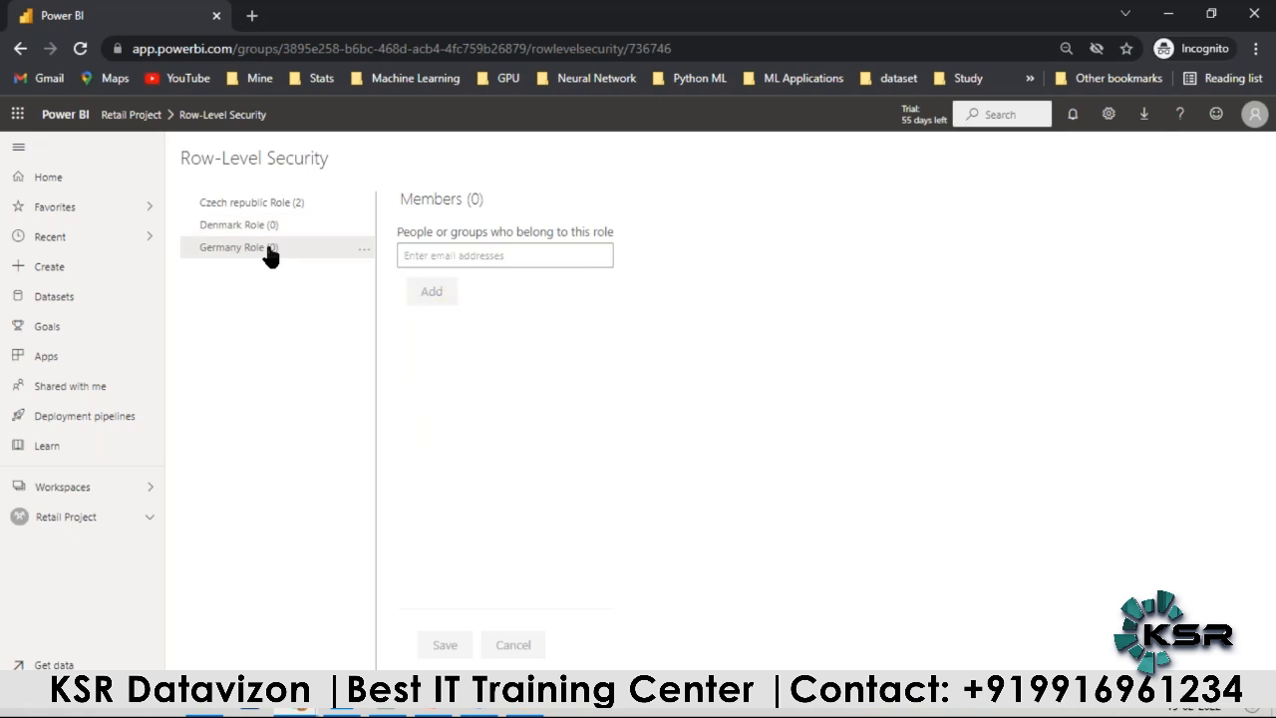
click(261, 226)
click(431, 433)
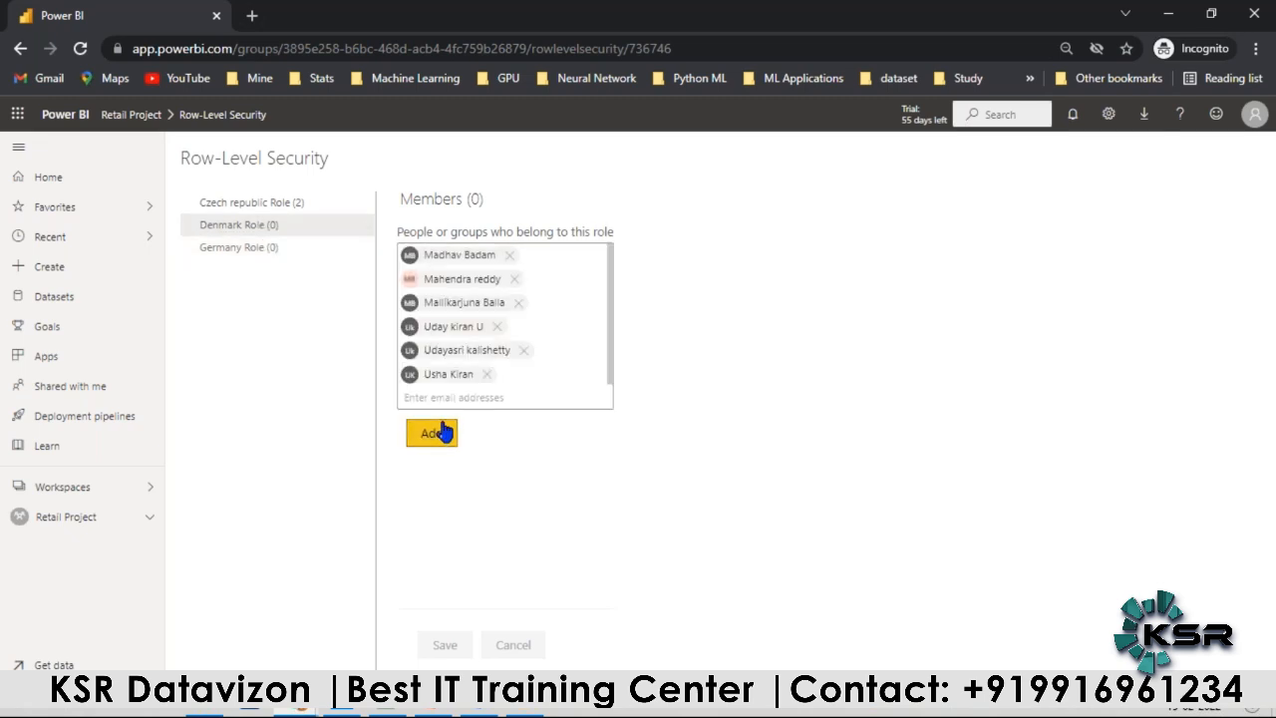
Step: Save the Denmark Role membership, and pick the first two suggested colleagues for the Germany Role
click(262, 247)
click(666, 412)
click(418, 253)
text(d)
click(442, 299)
text(l)
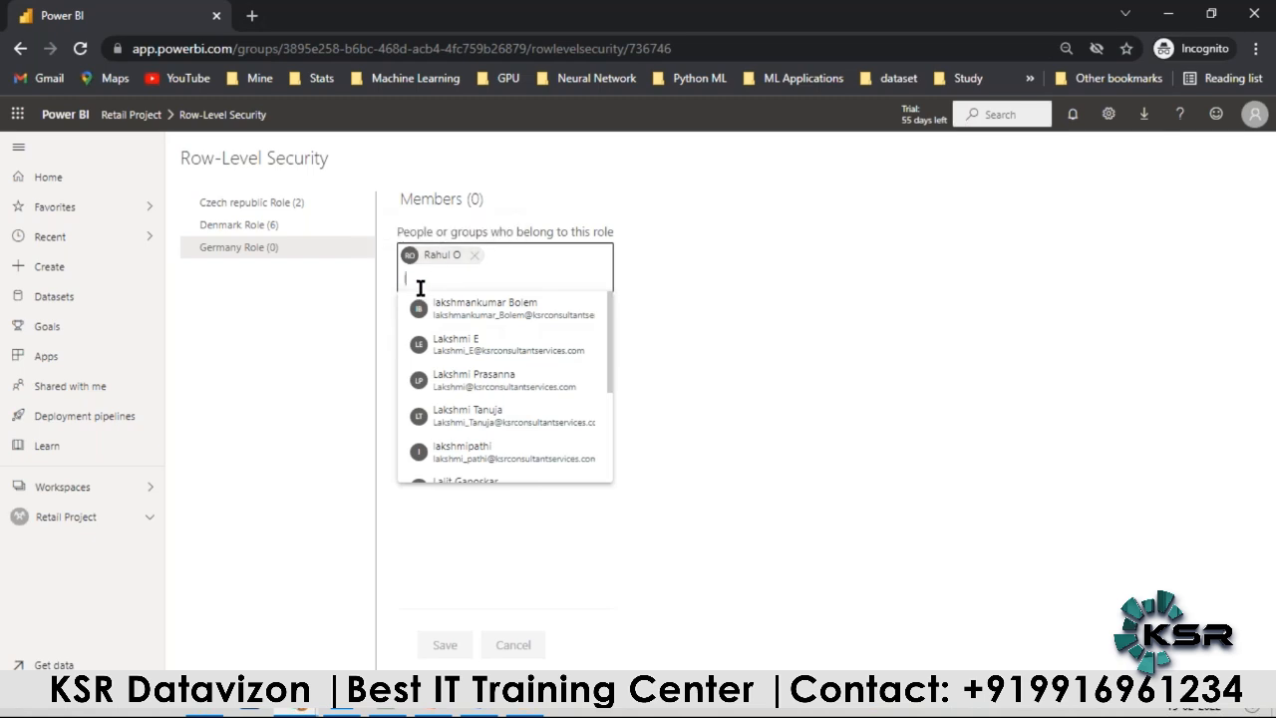
click(448, 344)
Step: Pick two more suggested colleagues for the Germany Role, then add all four as members and save
text(l)
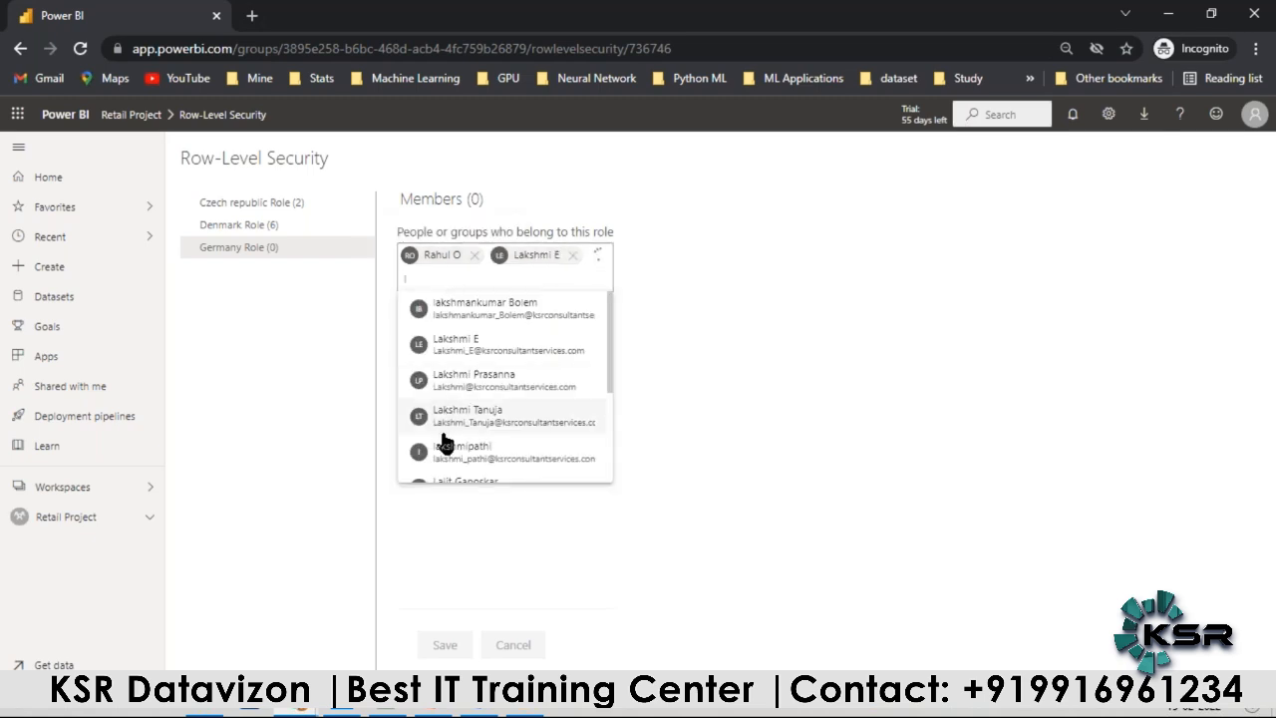
scroll(445, 442, down, 1)
click(445, 441)
click(456, 299)
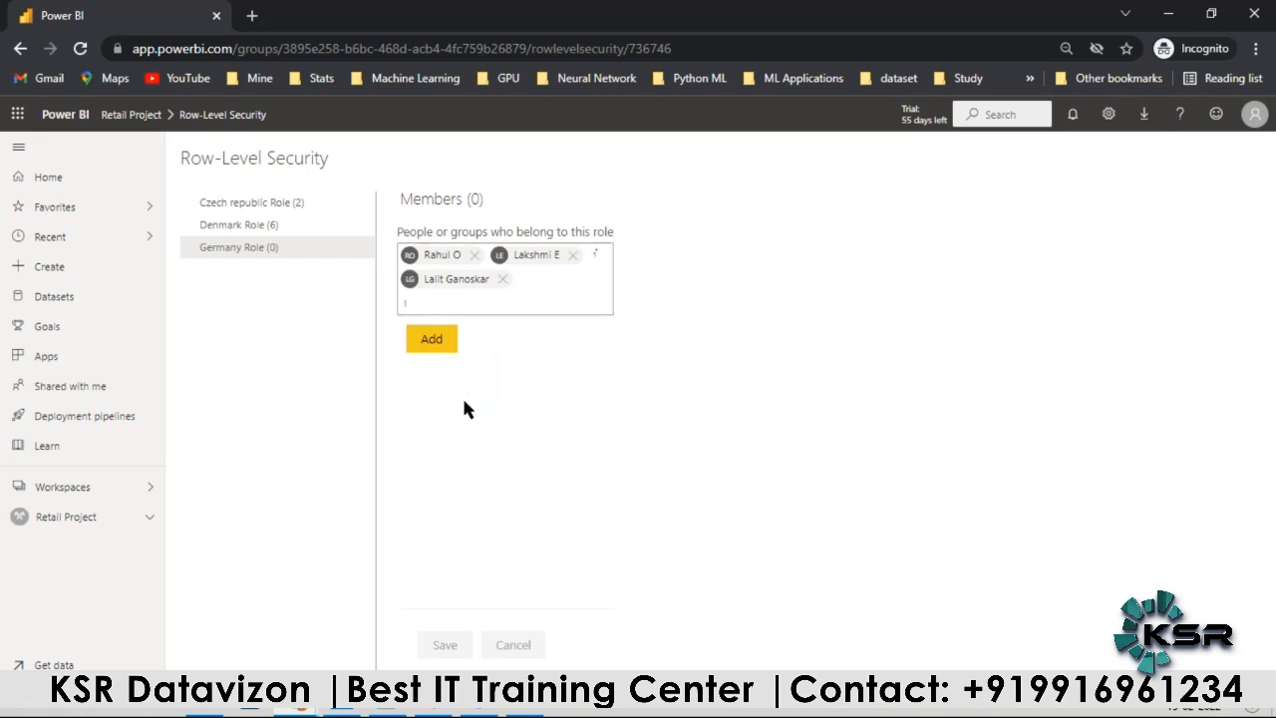
text(l)
click(465, 351)
click(442, 365)
click(445, 644)
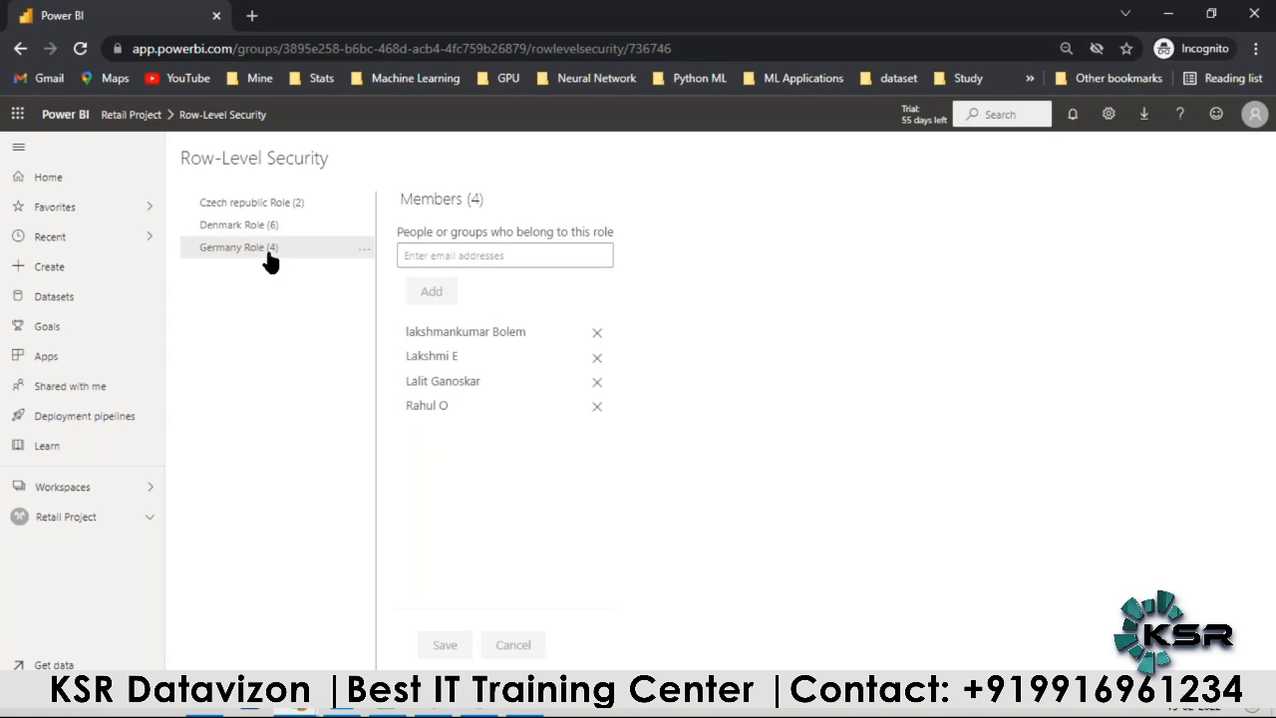
Step: Switch to Power BI Desktop, view the report as Germany Role, and check the revenue by country chart on Page 4
click(342, 705)
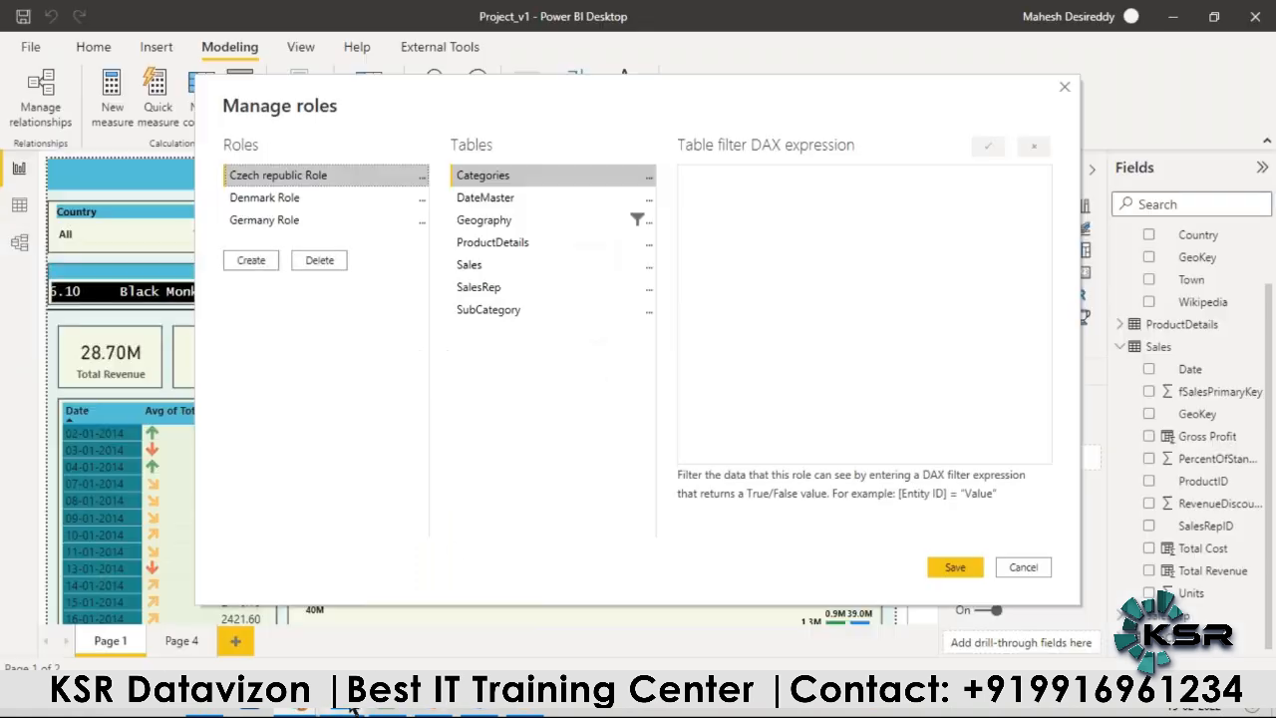
click(1065, 90)
click(474, 98)
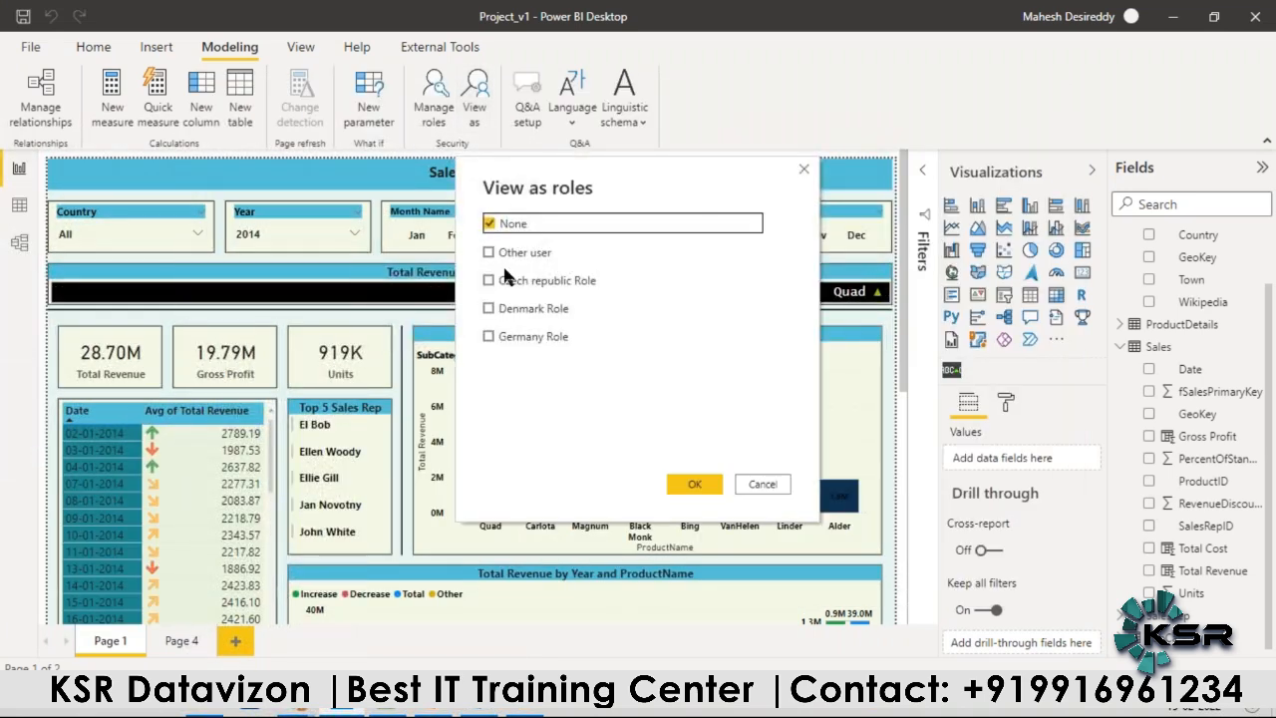
click(490, 336)
click(688, 485)
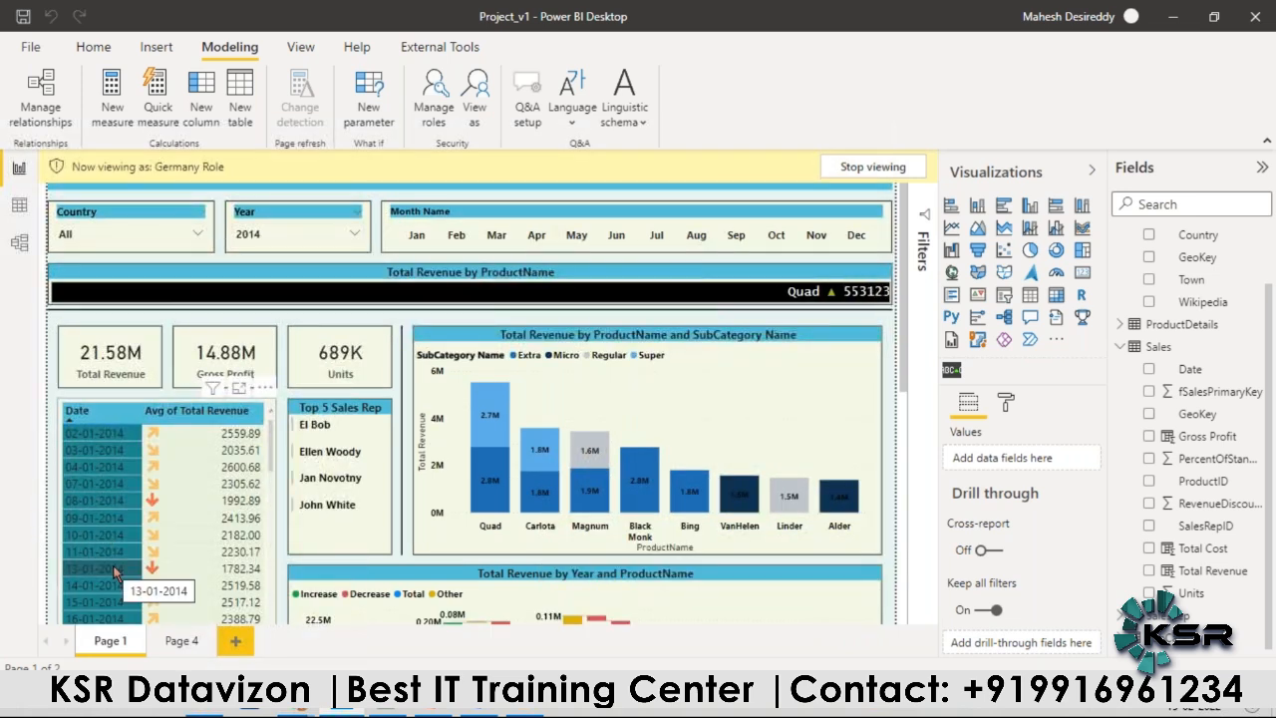
click(185, 641)
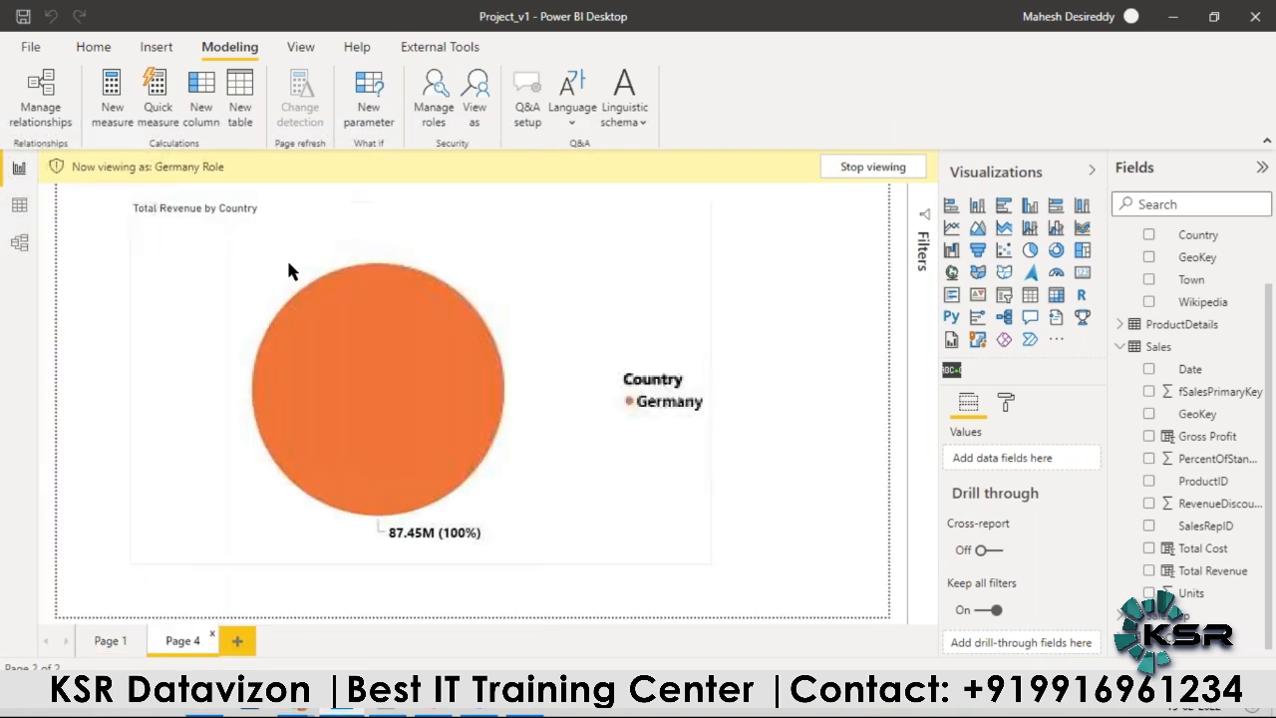
click(335, 643)
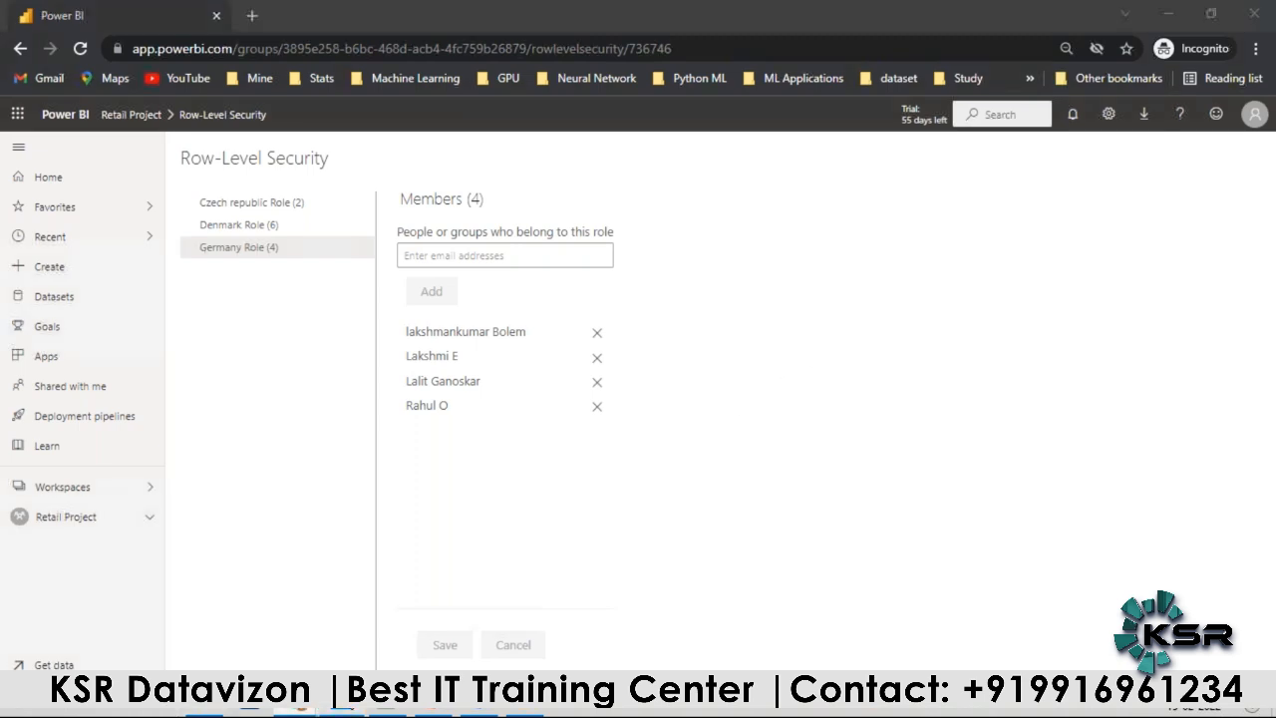
Step: Delete the Czech republic, Denmark and Germany roles in Power BI Desktop, save the change and return to Page 1
click(339, 710)
click(434, 100)
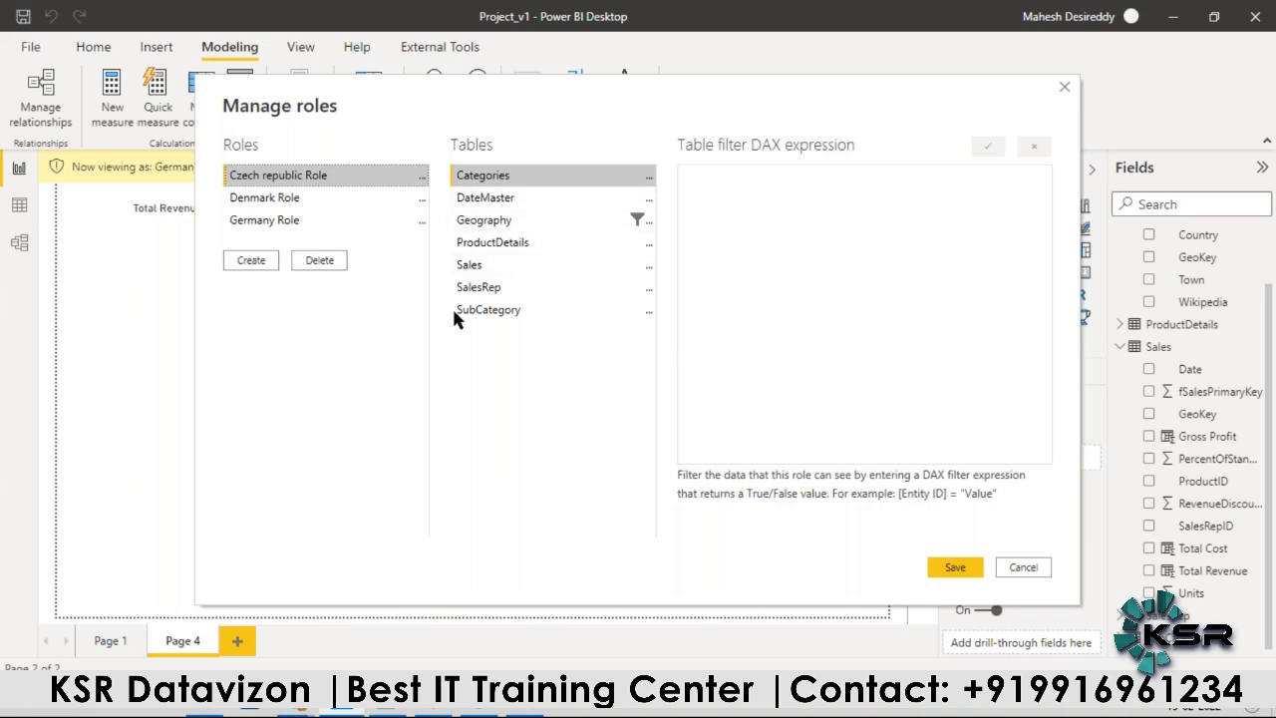
click(335, 261)
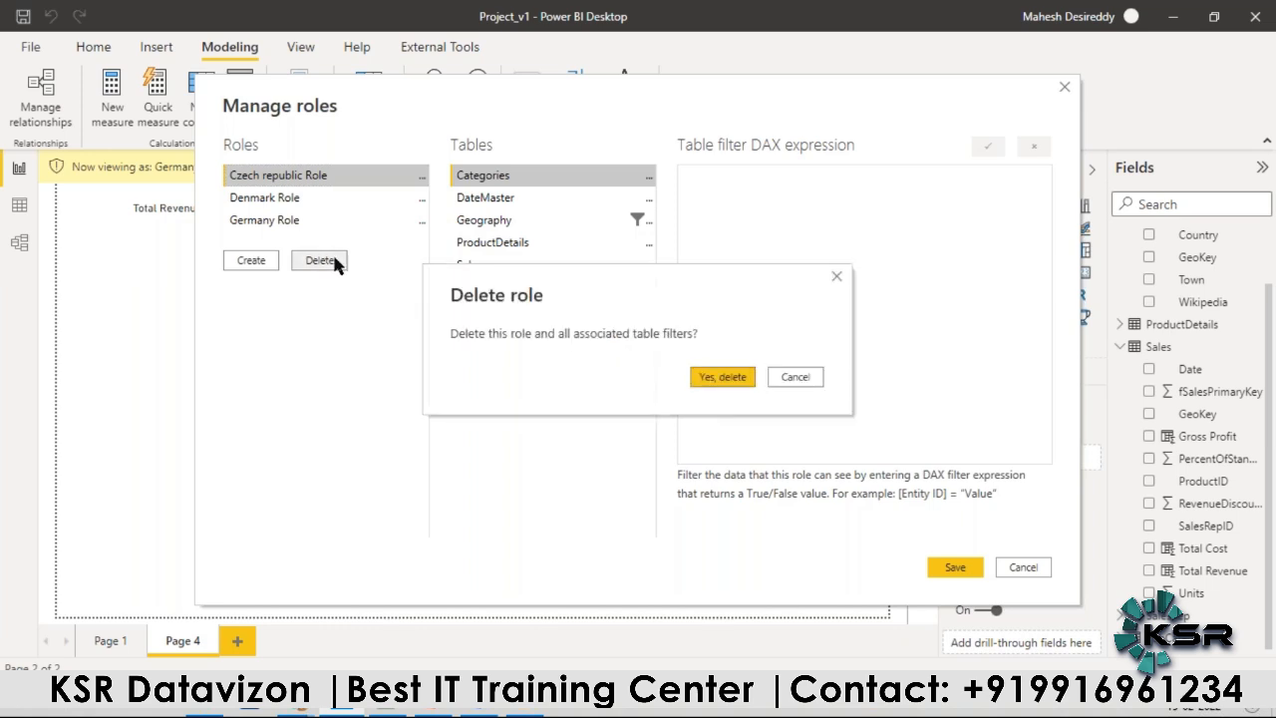
click(704, 379)
click(322, 238)
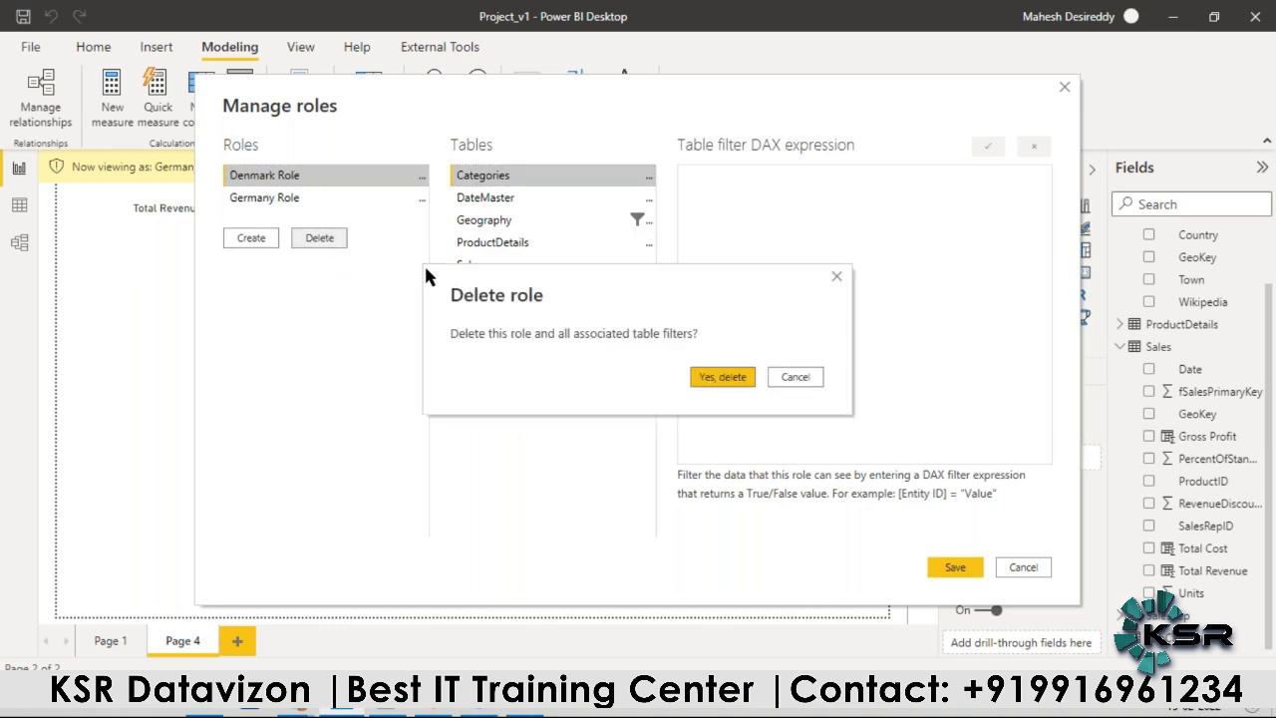
click(699, 379)
click(322, 217)
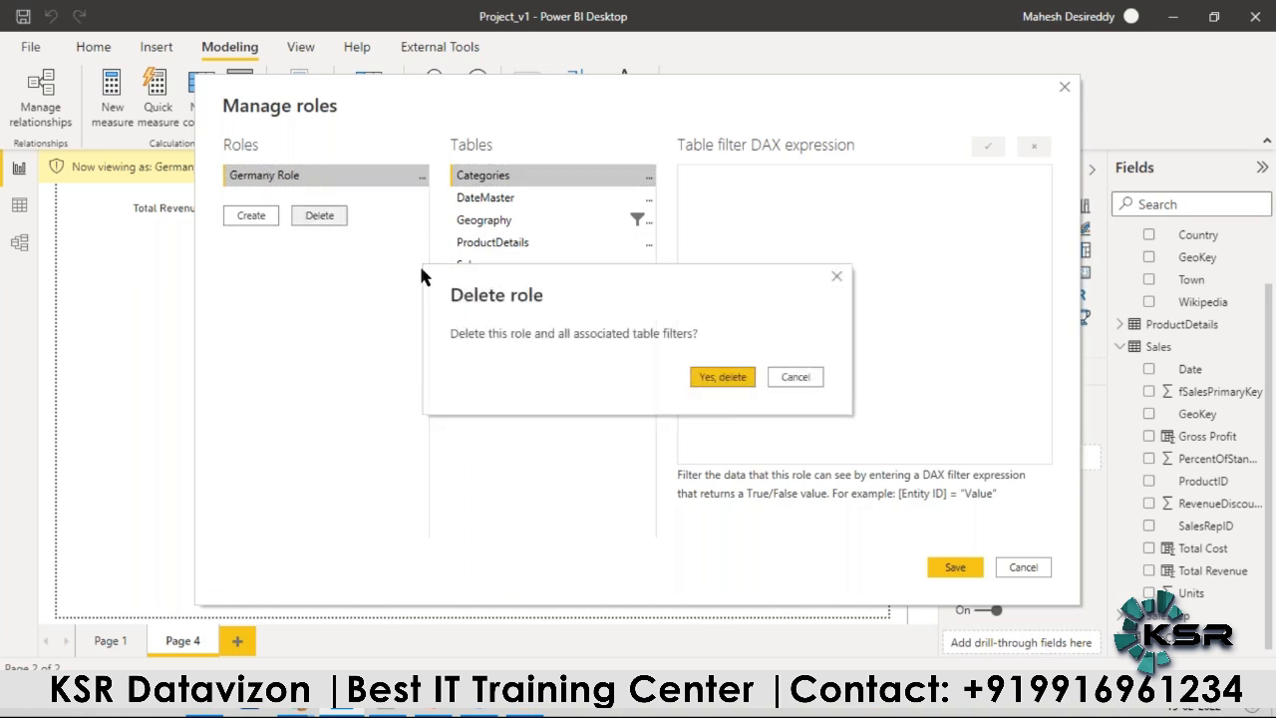
click(712, 385)
click(955, 566)
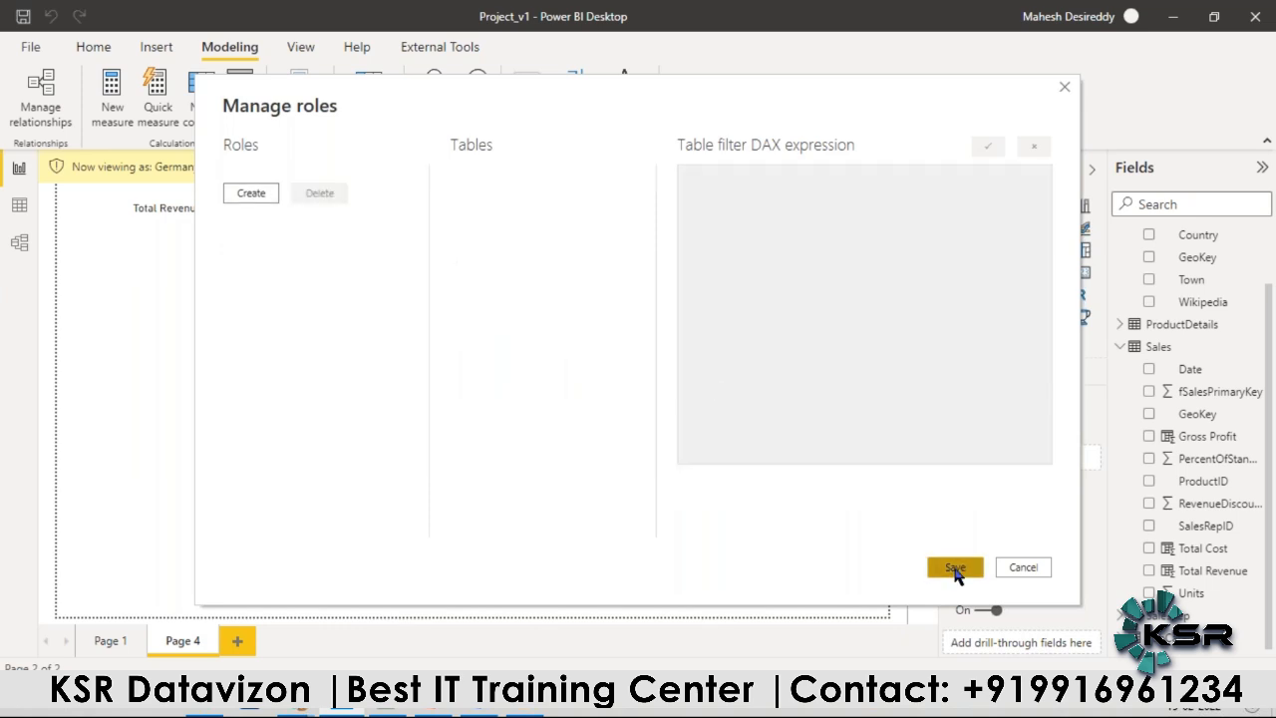
click(98, 648)
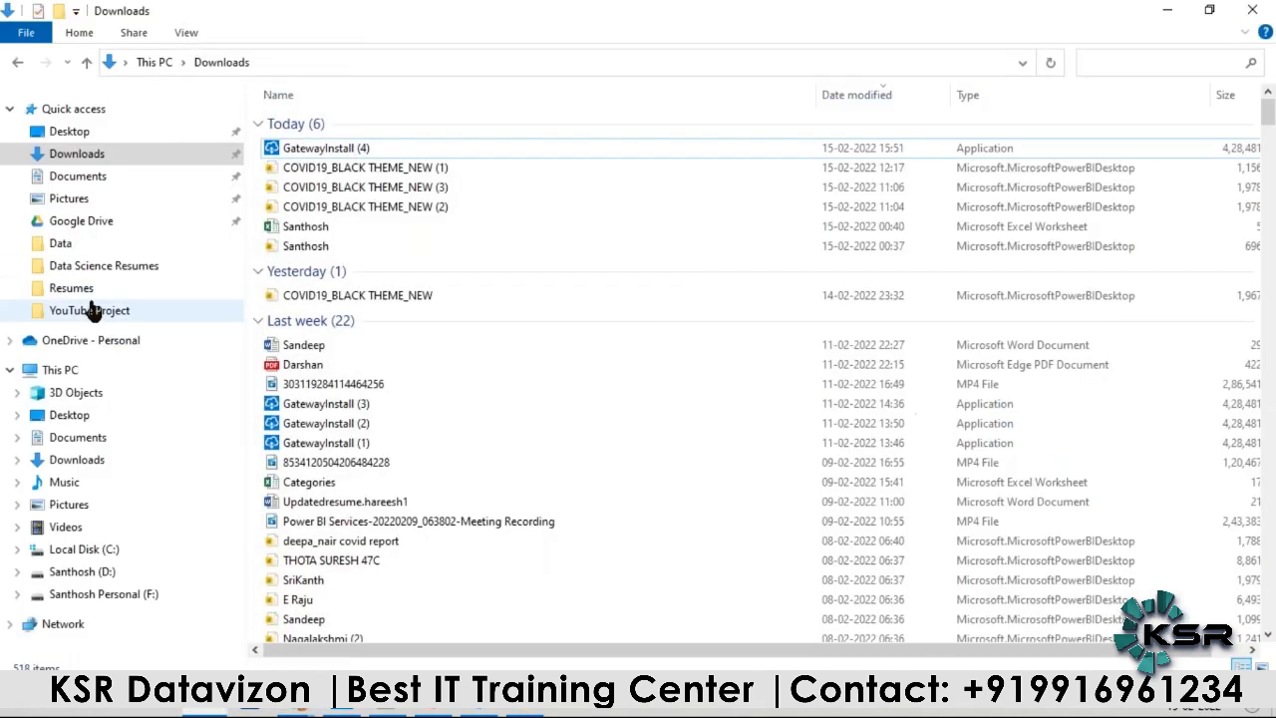
Step: Open the Access_v1 workbook from the YouTube Project's Data folder, and examine its User and Location_Access columns
click(92, 310)
double_click(314, 122)
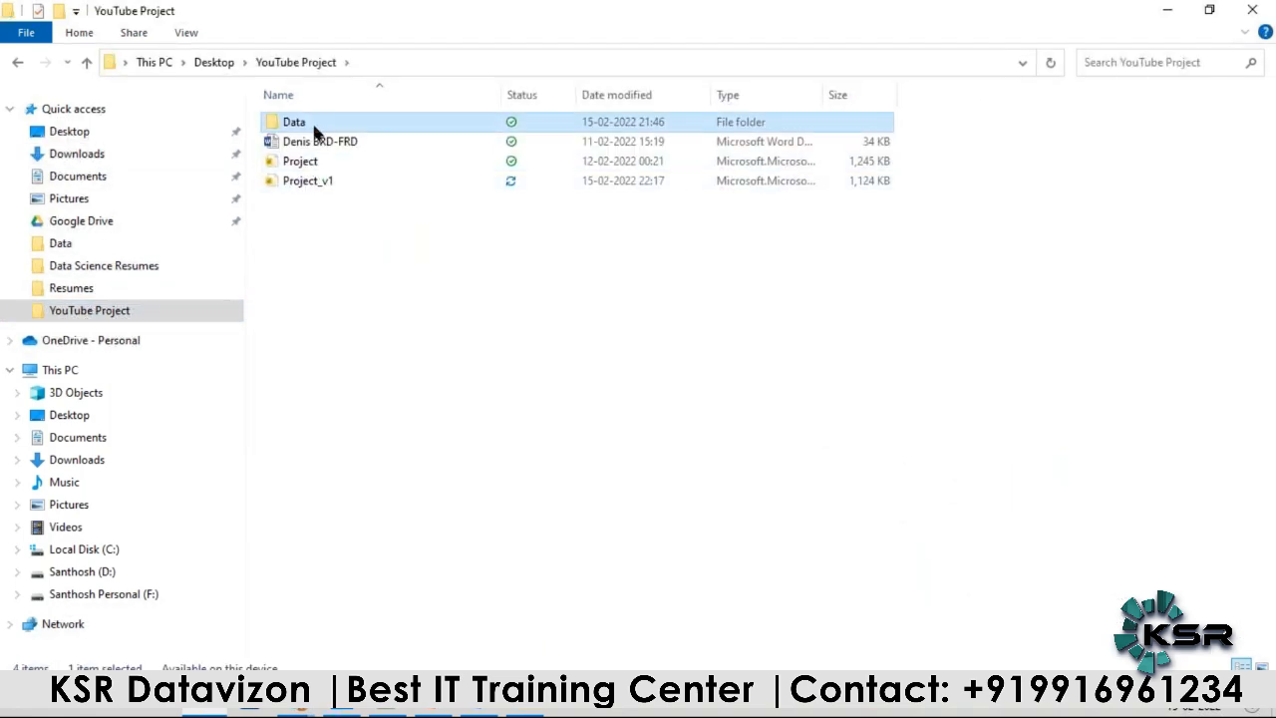
click(314, 162)
double_click(315, 162)
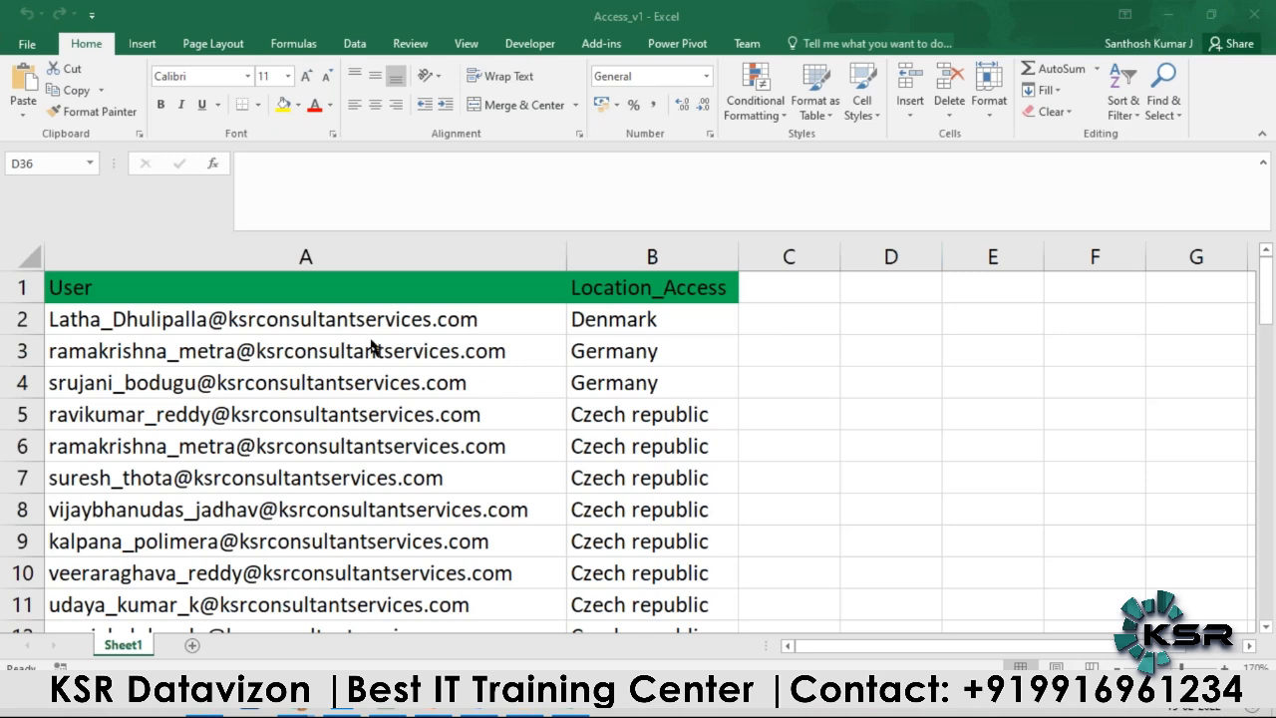
scroll(768, 385, down, 11)
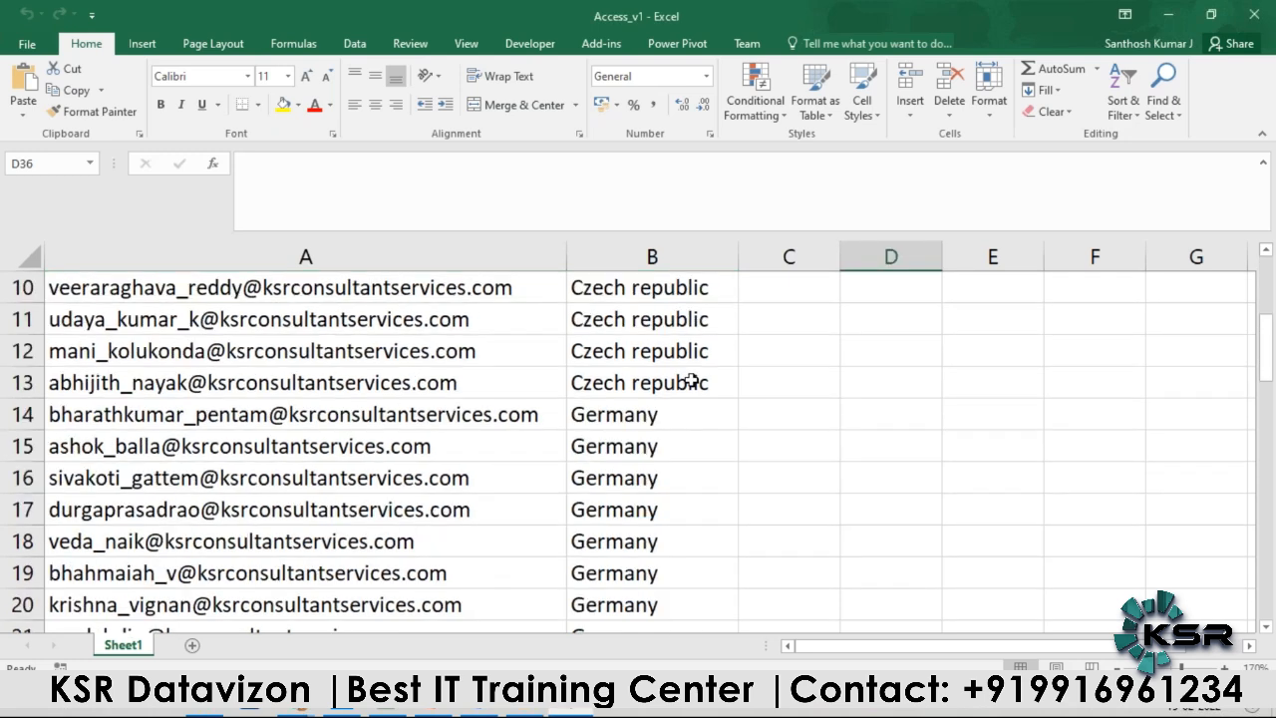
scroll(503, 510, down, 7)
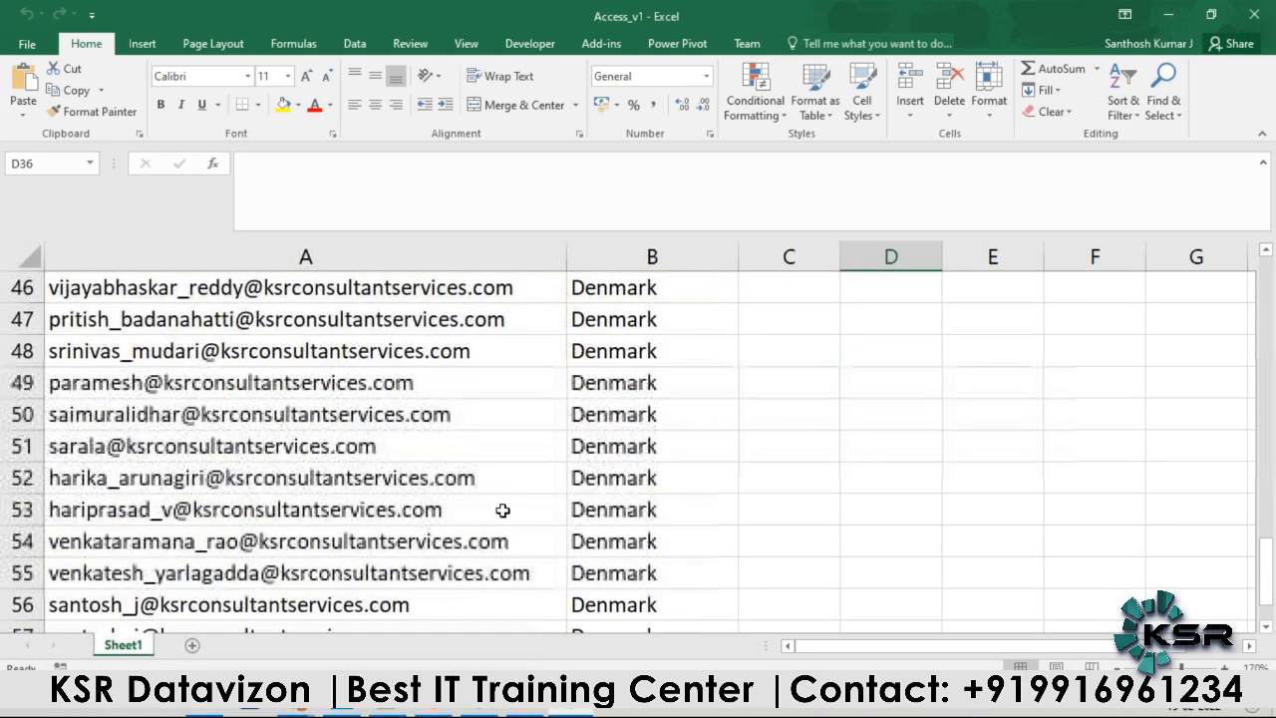
scroll(385, 549, up, 9)
scroll(384, 549, up, 9)
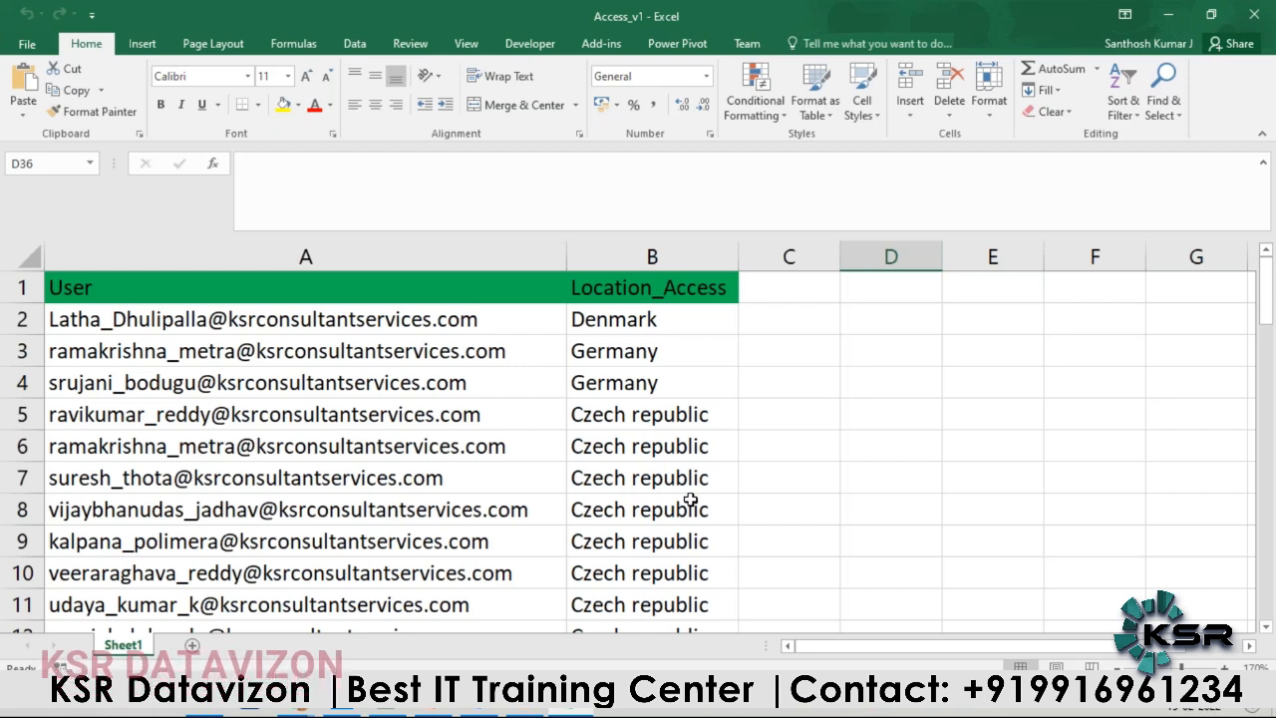
scroll(648, 344, down, 7)
scroll(643, 349, up, 7)
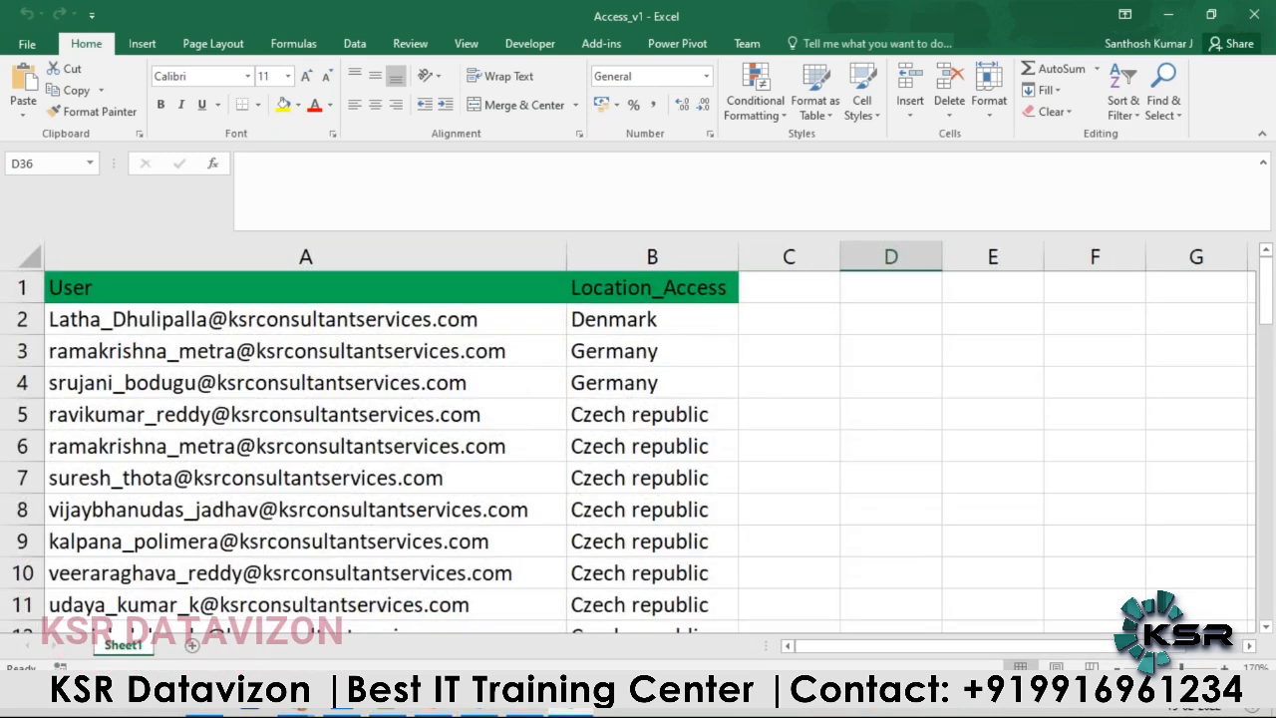
Step: Switch to Power BI Desktop and collapse the Geography and Sales tables in the field list
click(341, 702)
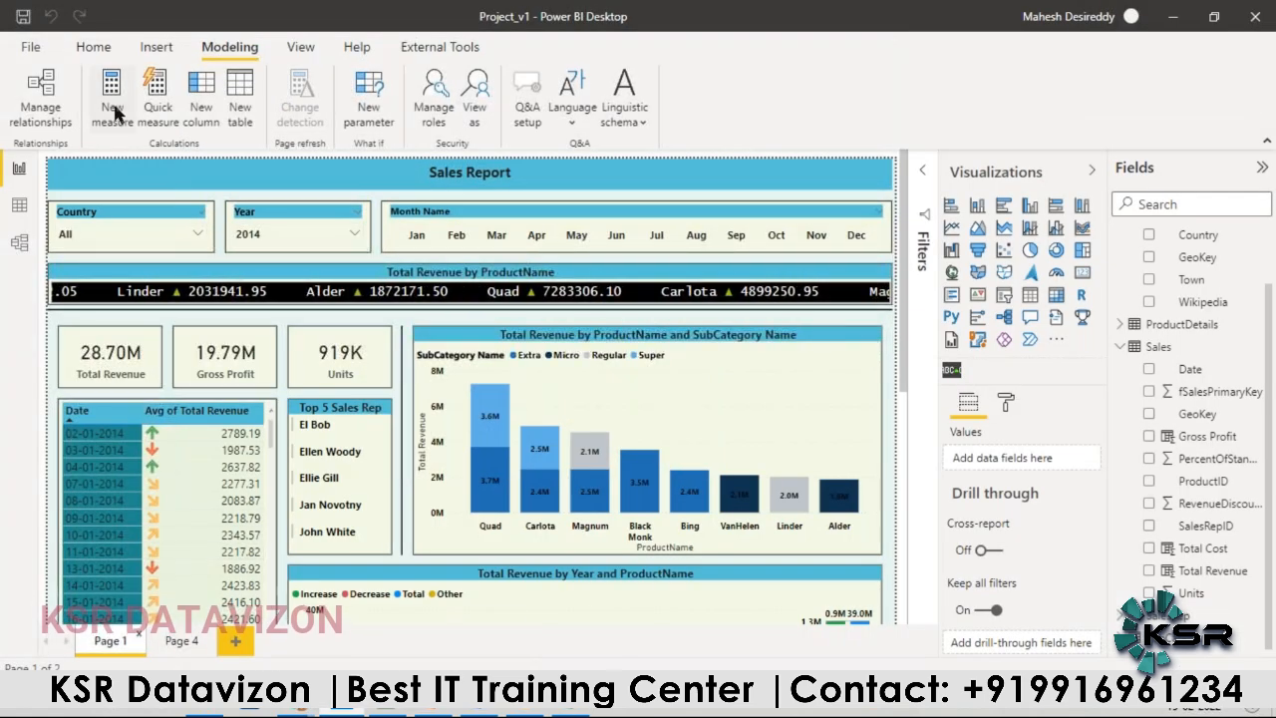
click(93, 46)
scroll(1164, 351, up, 1)
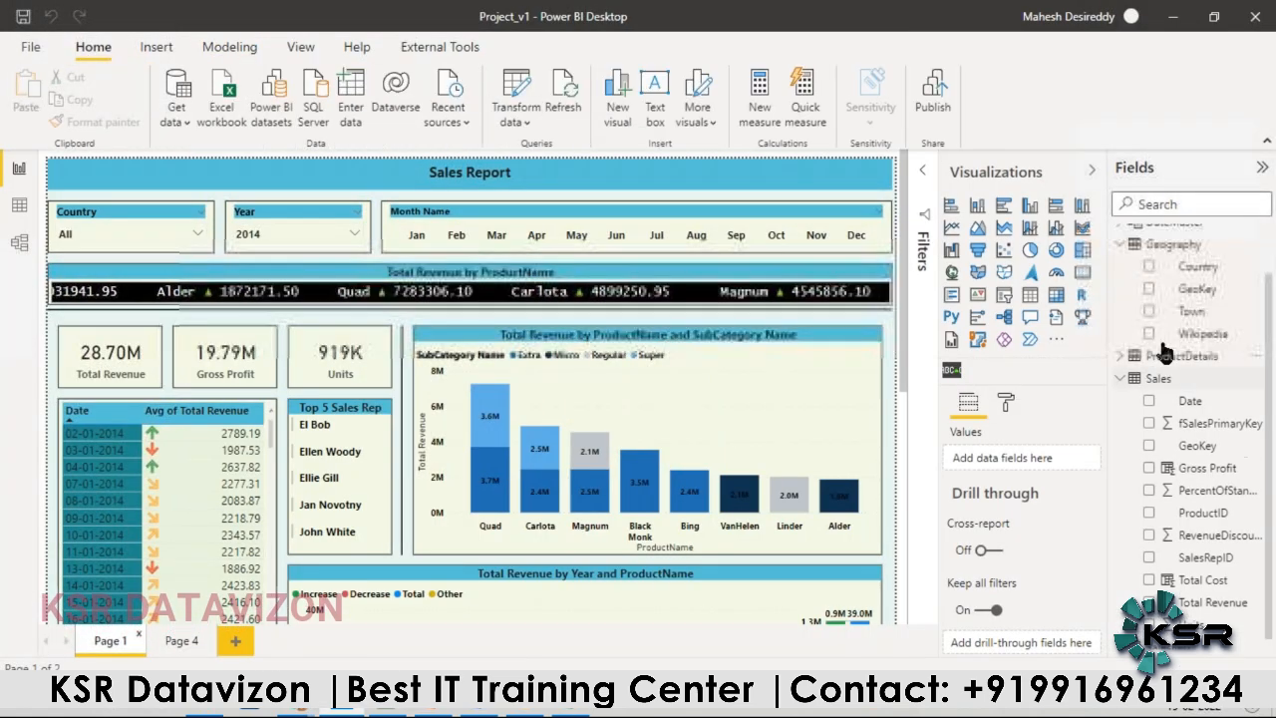
scroll(1165, 344, up, 2)
click(1120, 281)
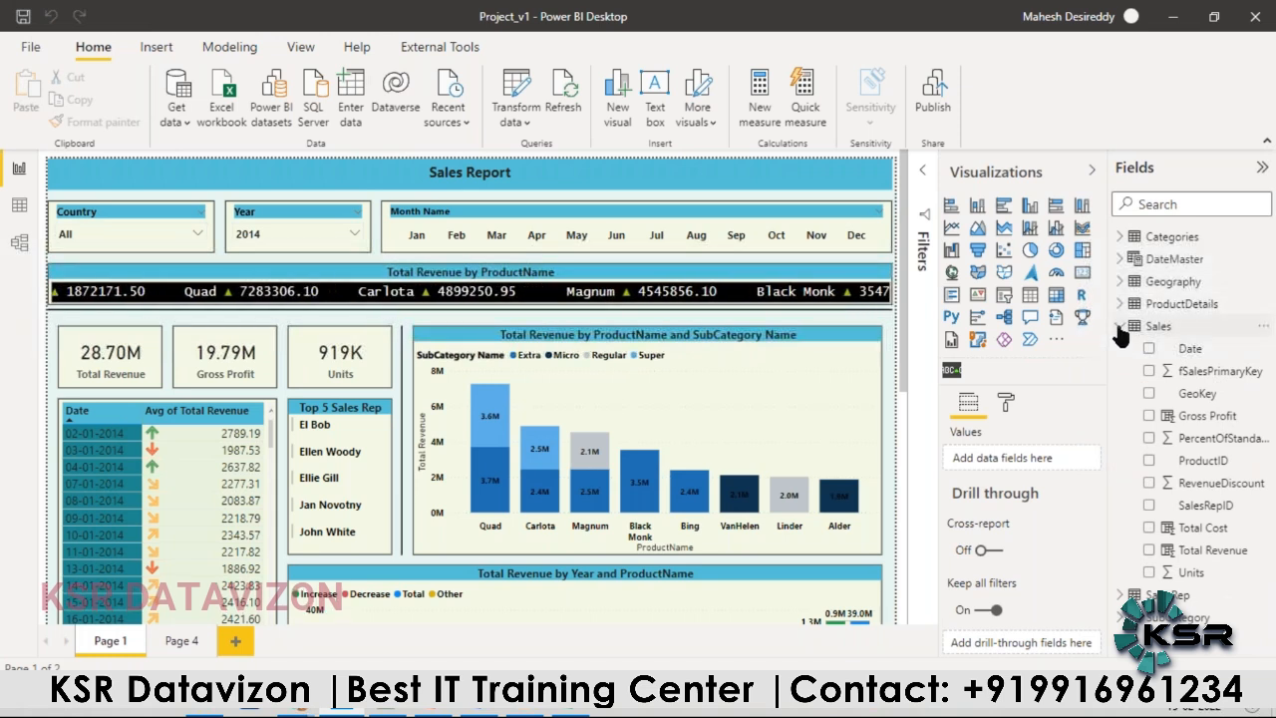
click(1120, 327)
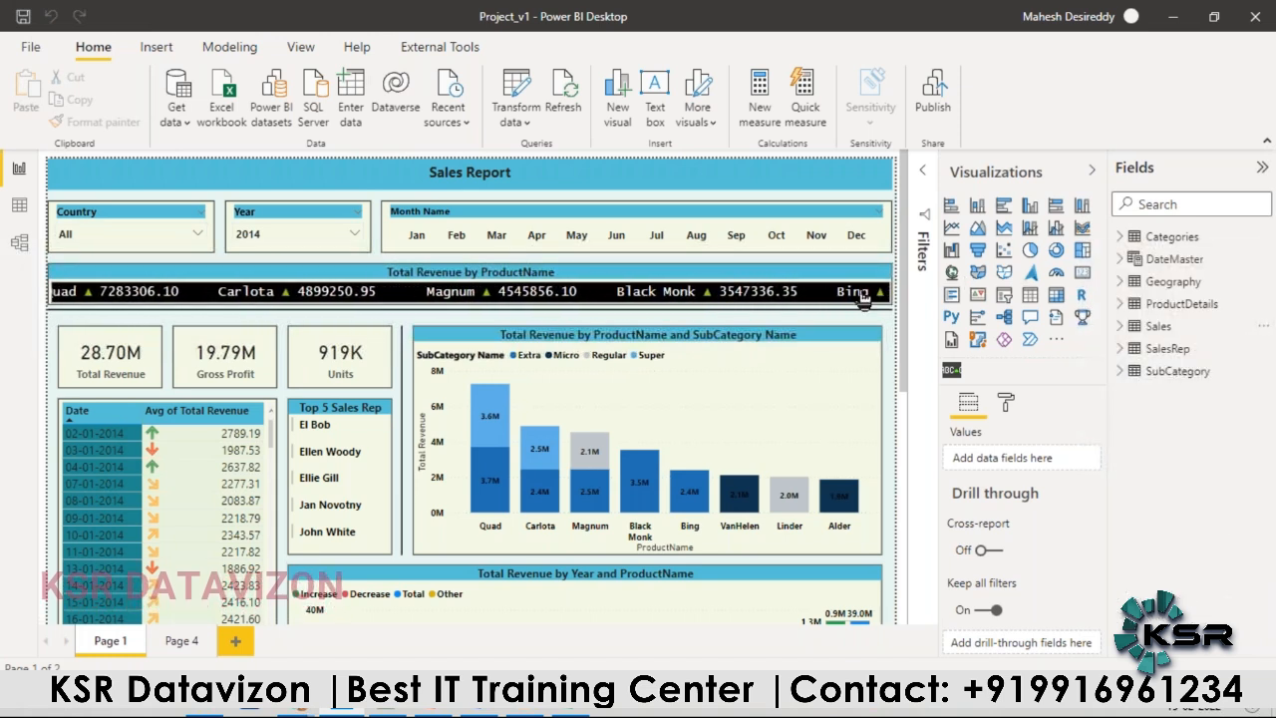
Step: Connect to the Access_v1 workbook in the YouTube Project's Data folder and open its Sheet1 for transformation in Power Query
click(177, 109)
click(223, 177)
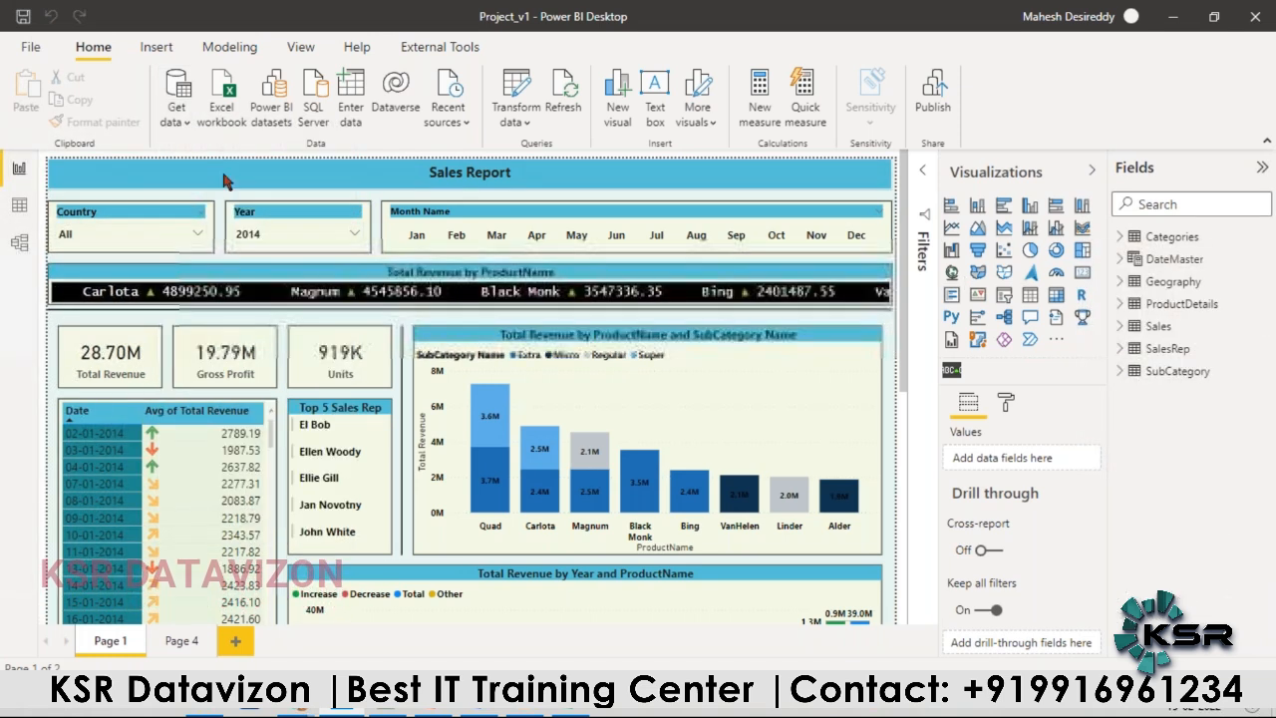
double_click(296, 136)
double_click(296, 136)
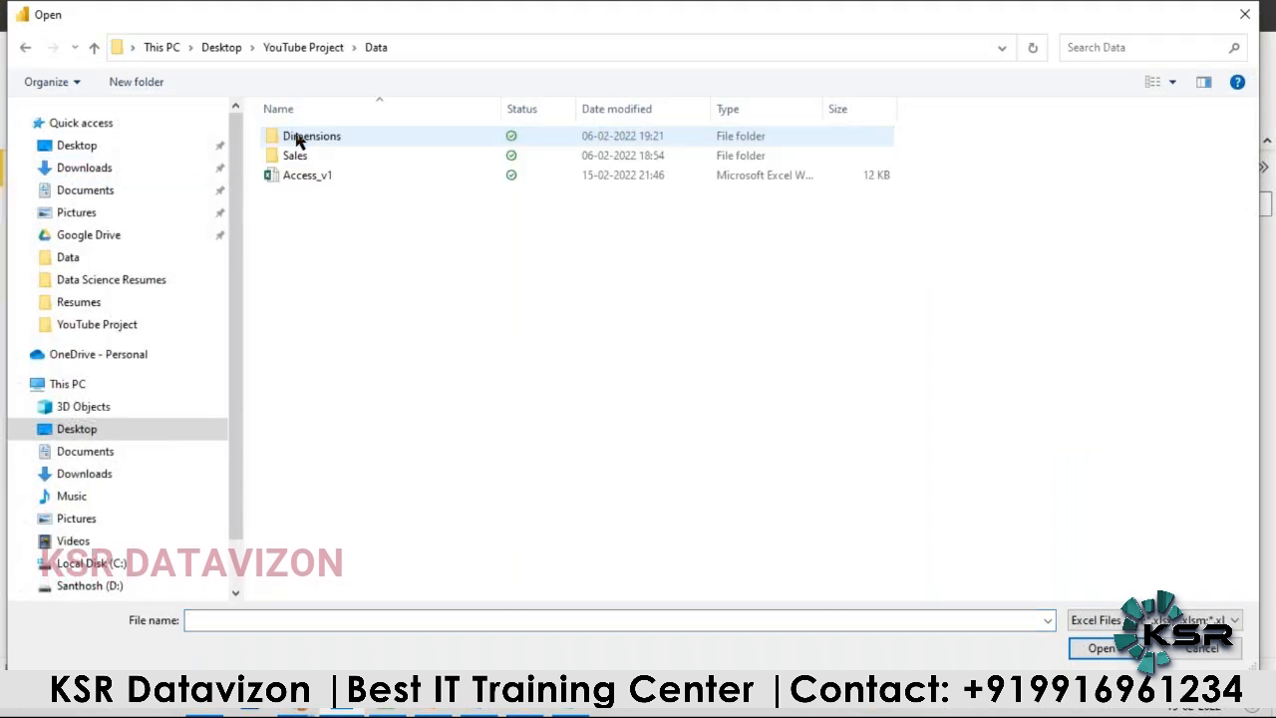
click(307, 177)
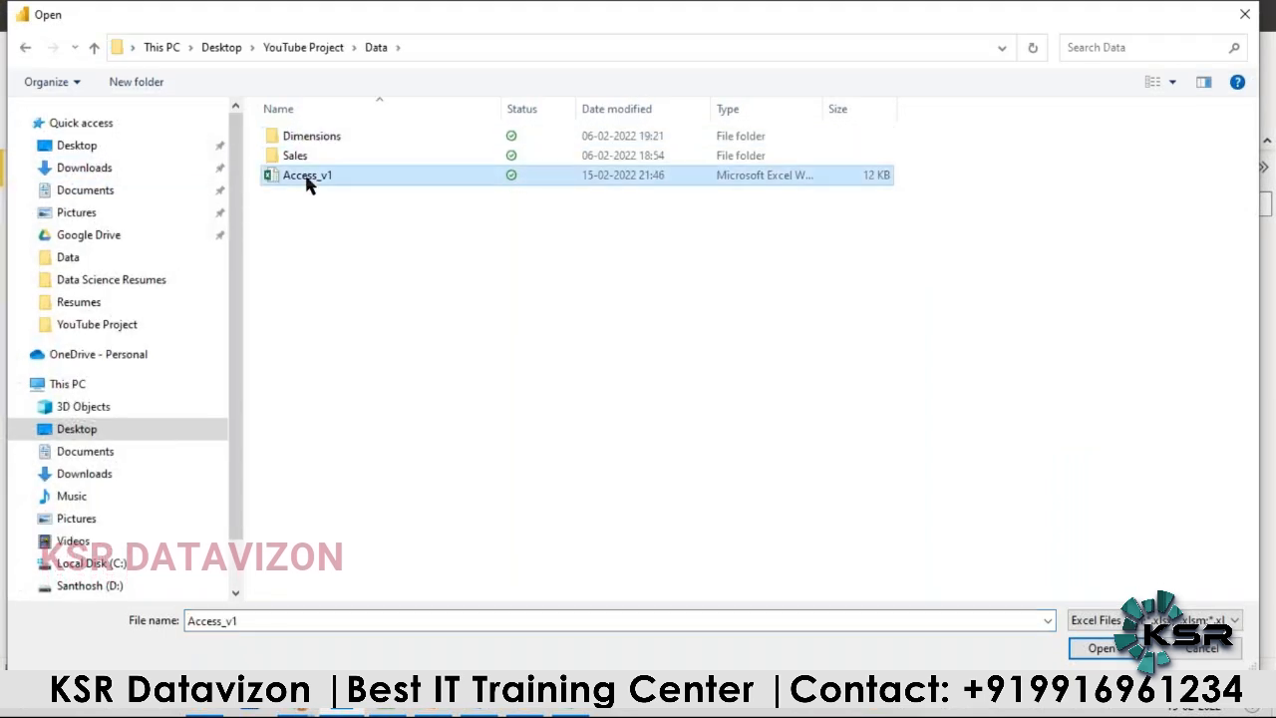
click(1102, 649)
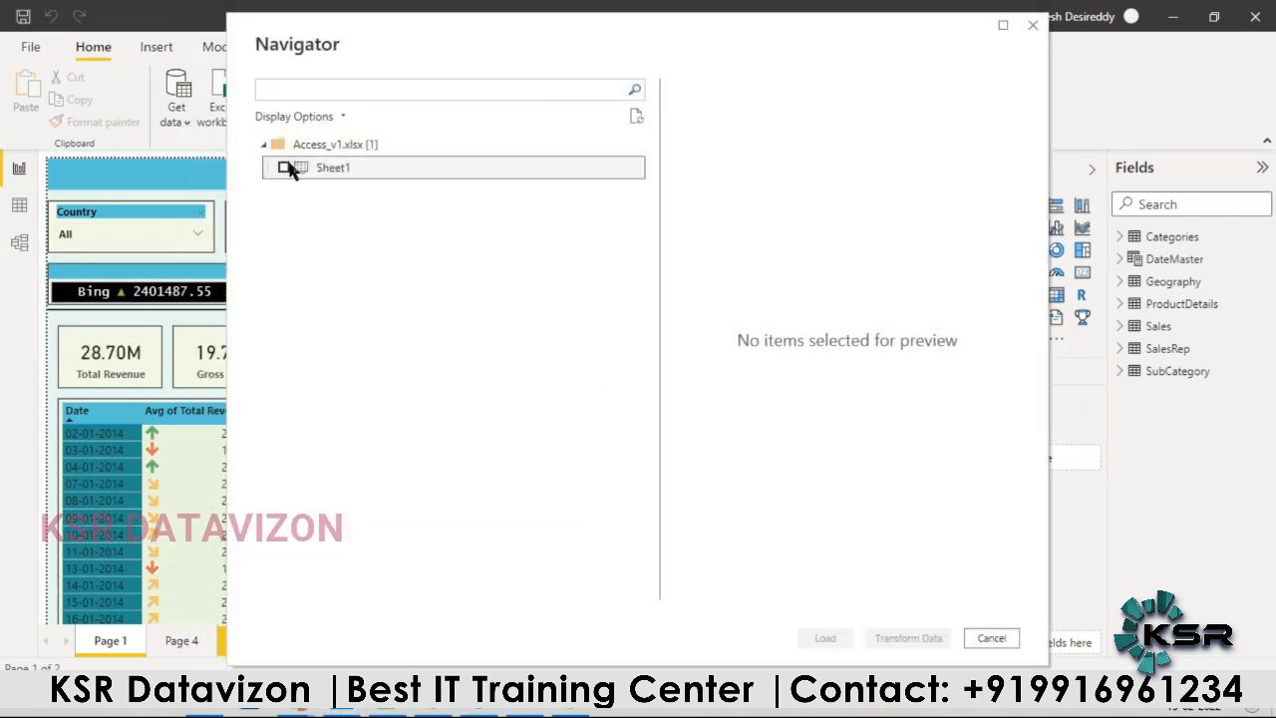
click(285, 167)
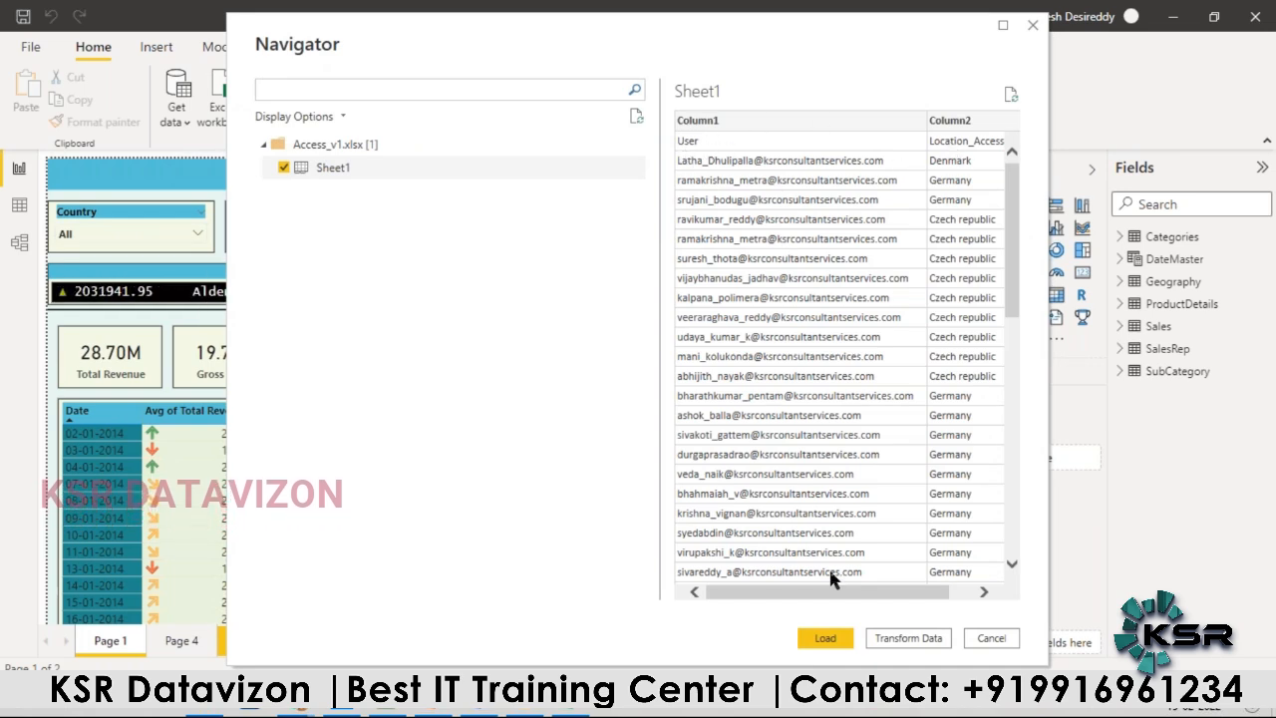
click(907, 635)
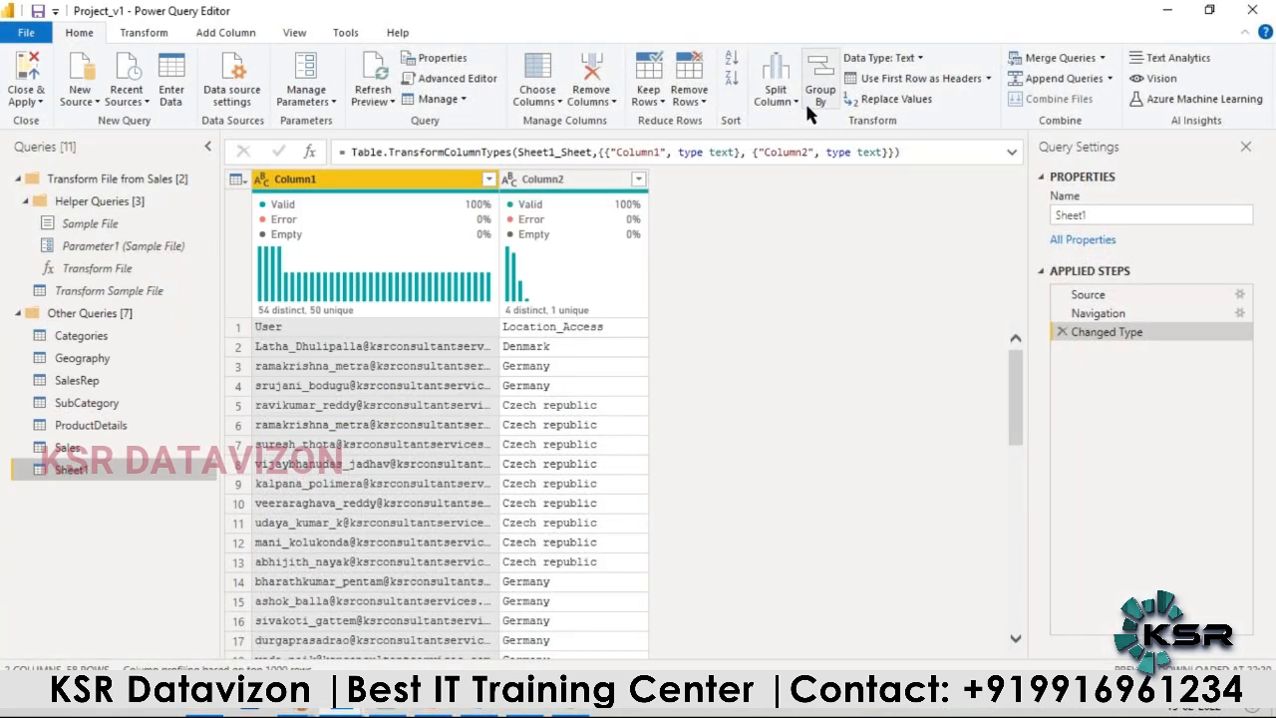
Step: Use Sheet1's first row as headers, rename the query Access Data, and apply the changes to the model
click(987, 78)
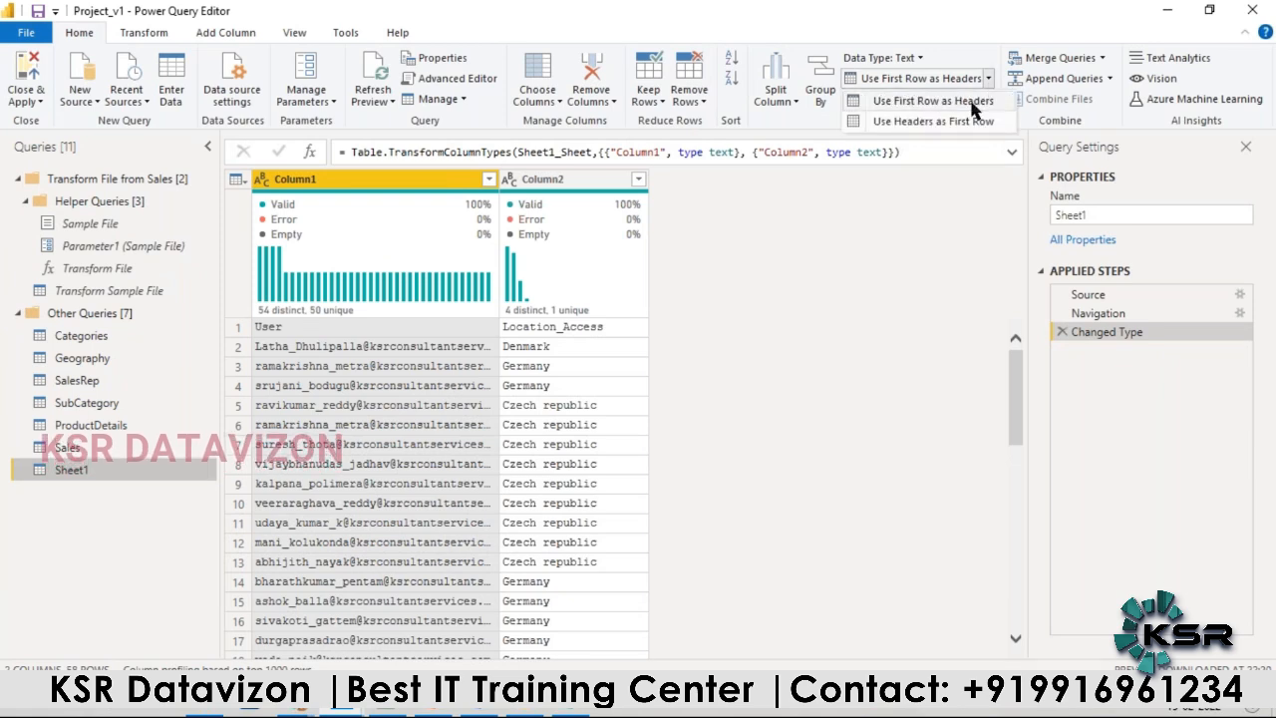
click(969, 104)
drag(1094, 213, 1030, 212)
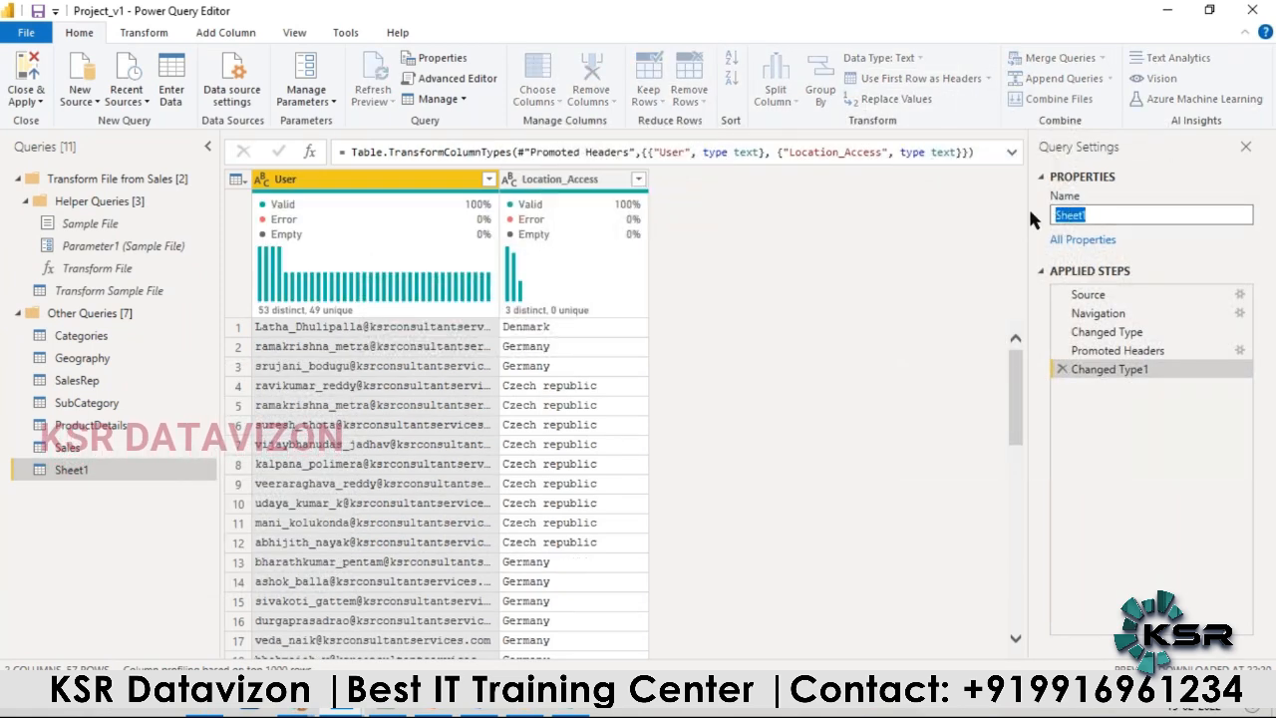
text(Access )
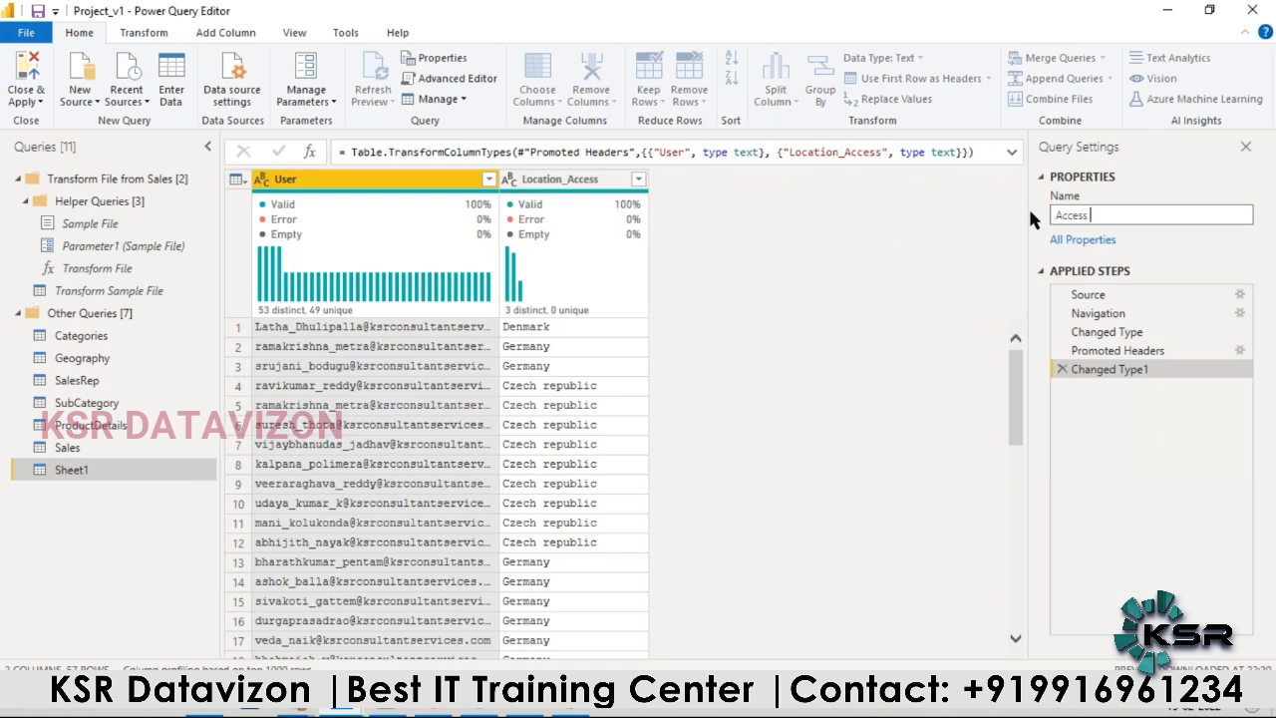
text(Data)
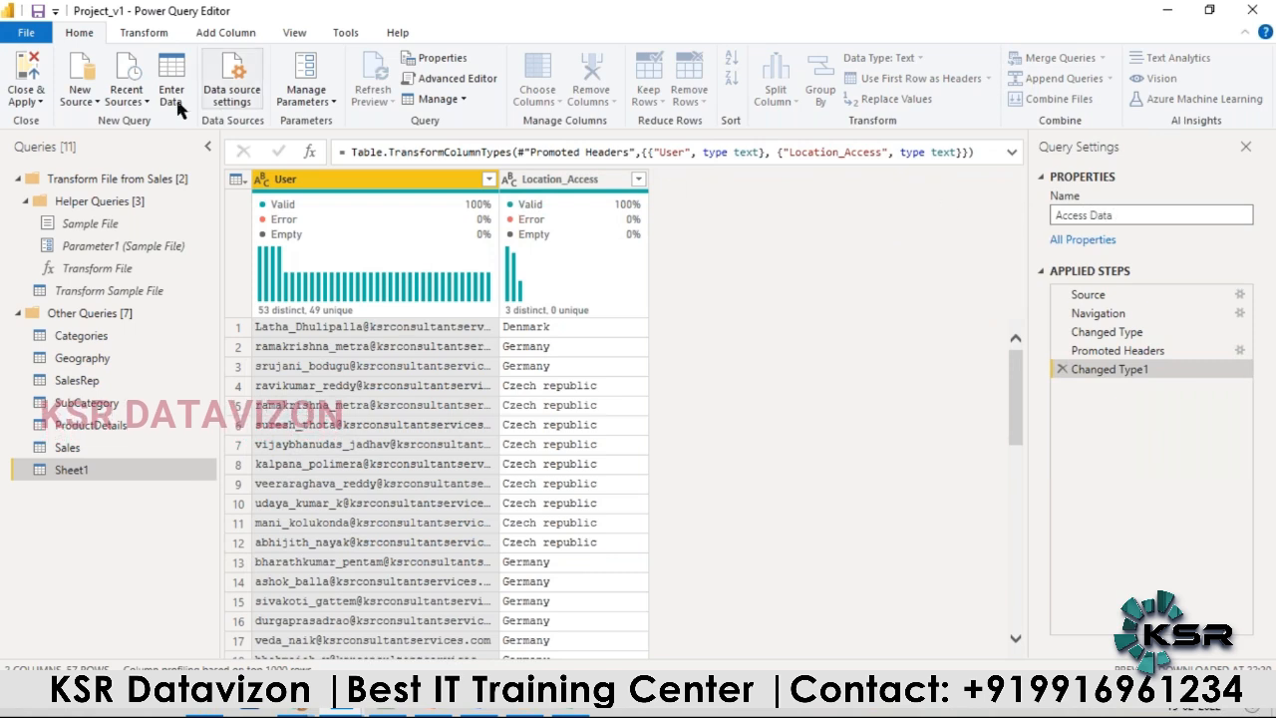
click(28, 70)
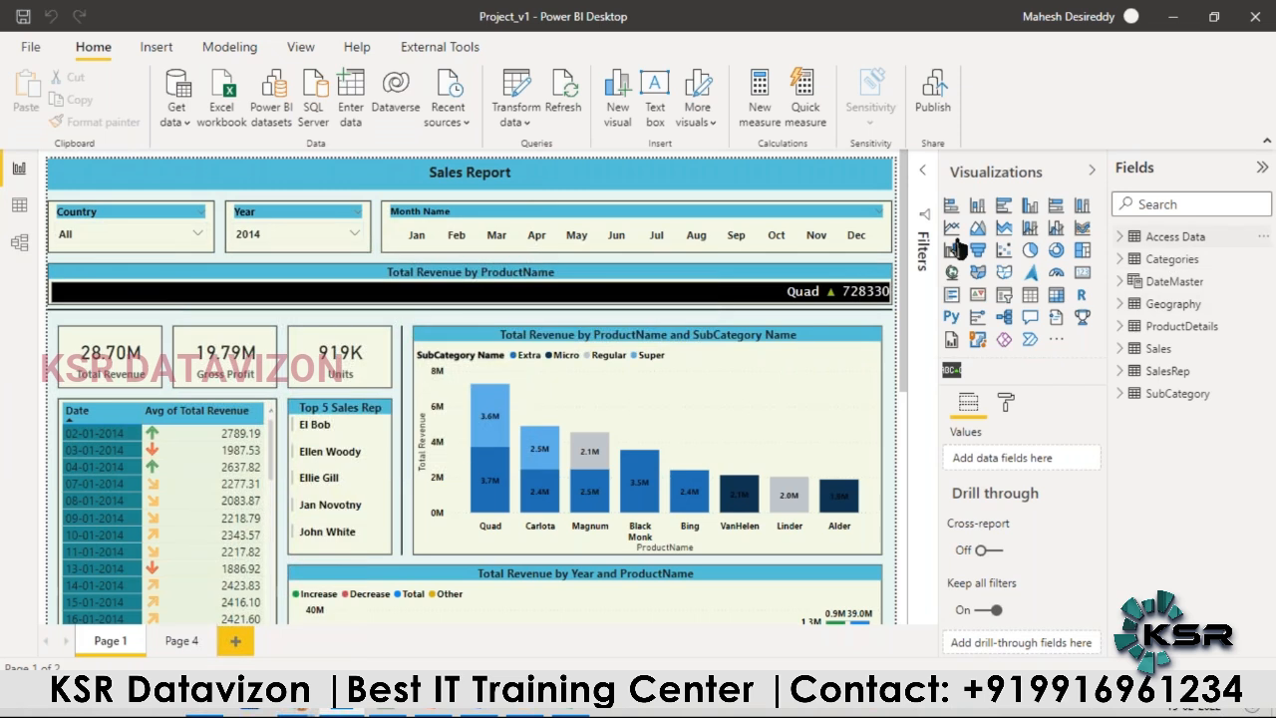
Step: Compare the Access Data table's Location_Access column with the countries in the Geography table's data
click(20, 205)
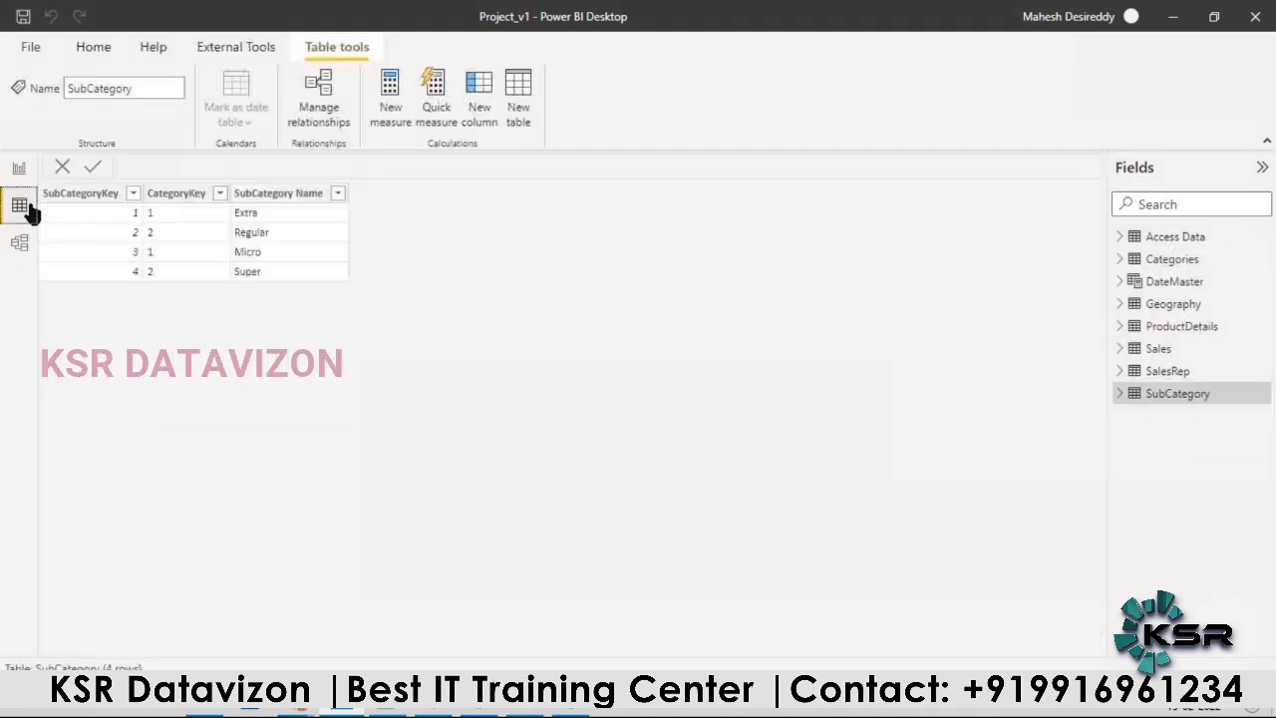
click(1177, 237)
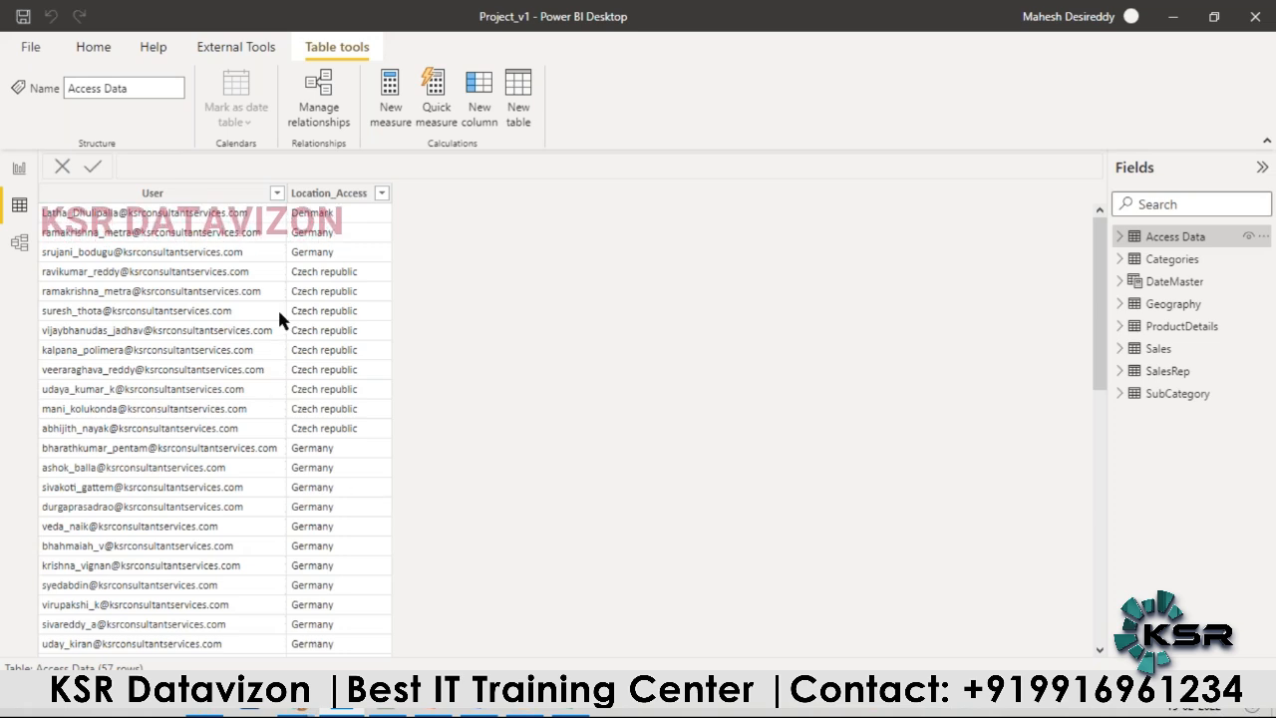
click(320, 194)
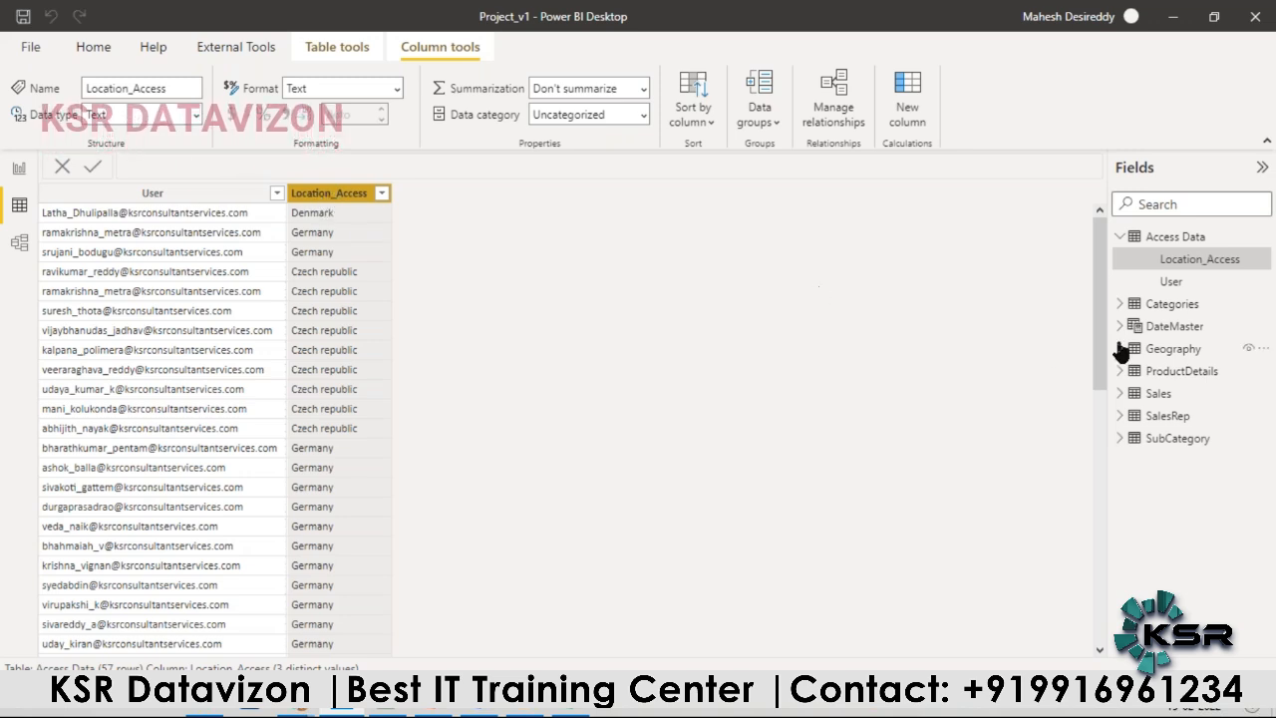
click(1168, 357)
mouse_move(1169, 361)
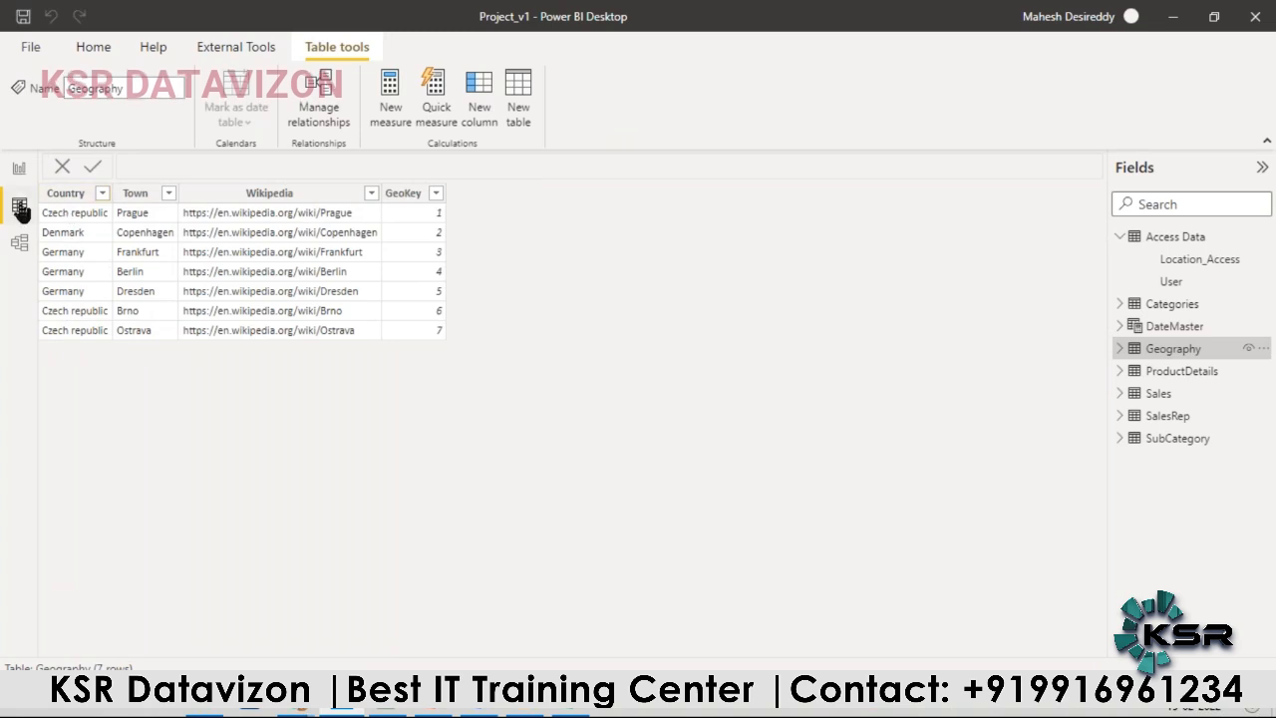
Step: In the model diagram, collapse the properties and move the Access Data table to the free space below Geography
click(19, 243)
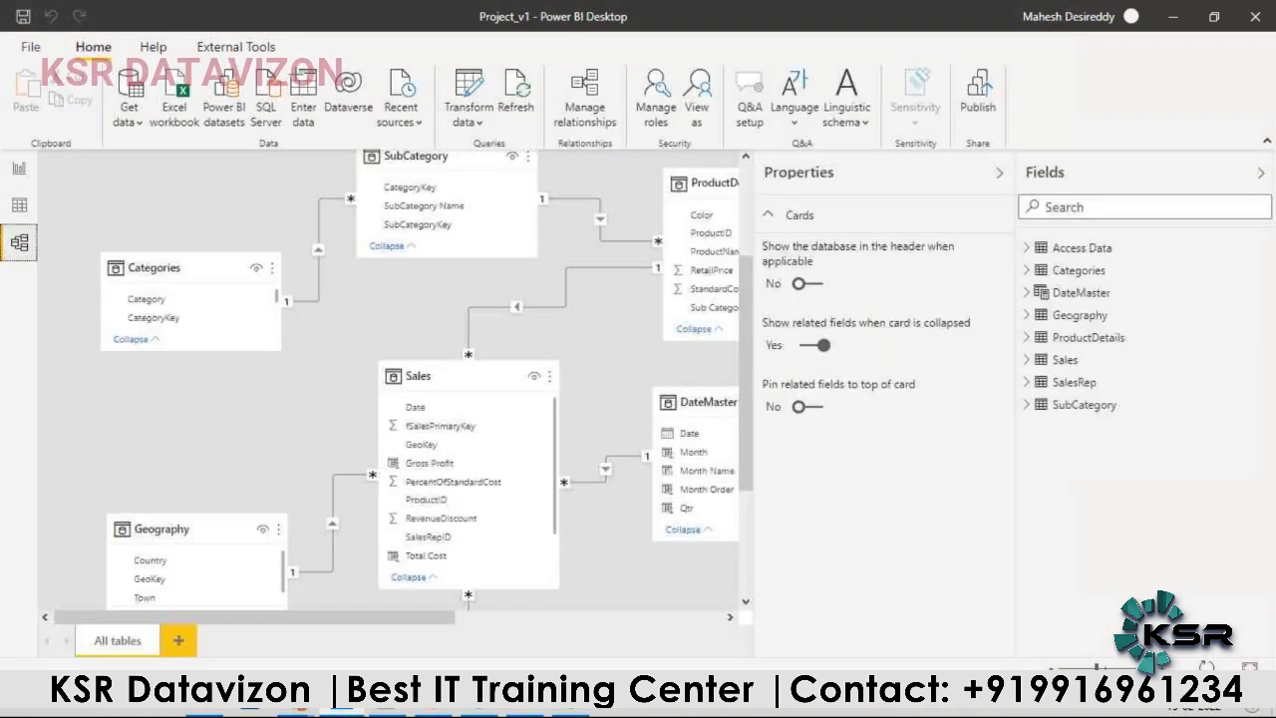
click(1000, 174)
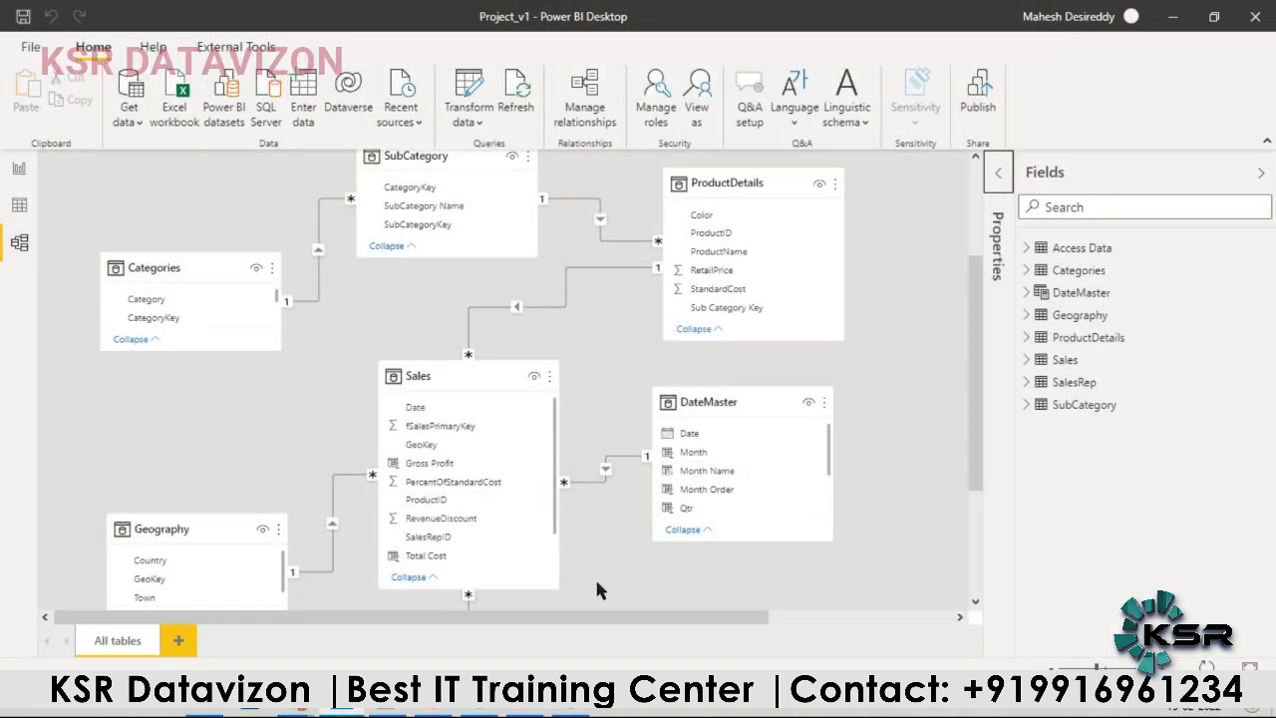
drag(575, 619, 246, 581)
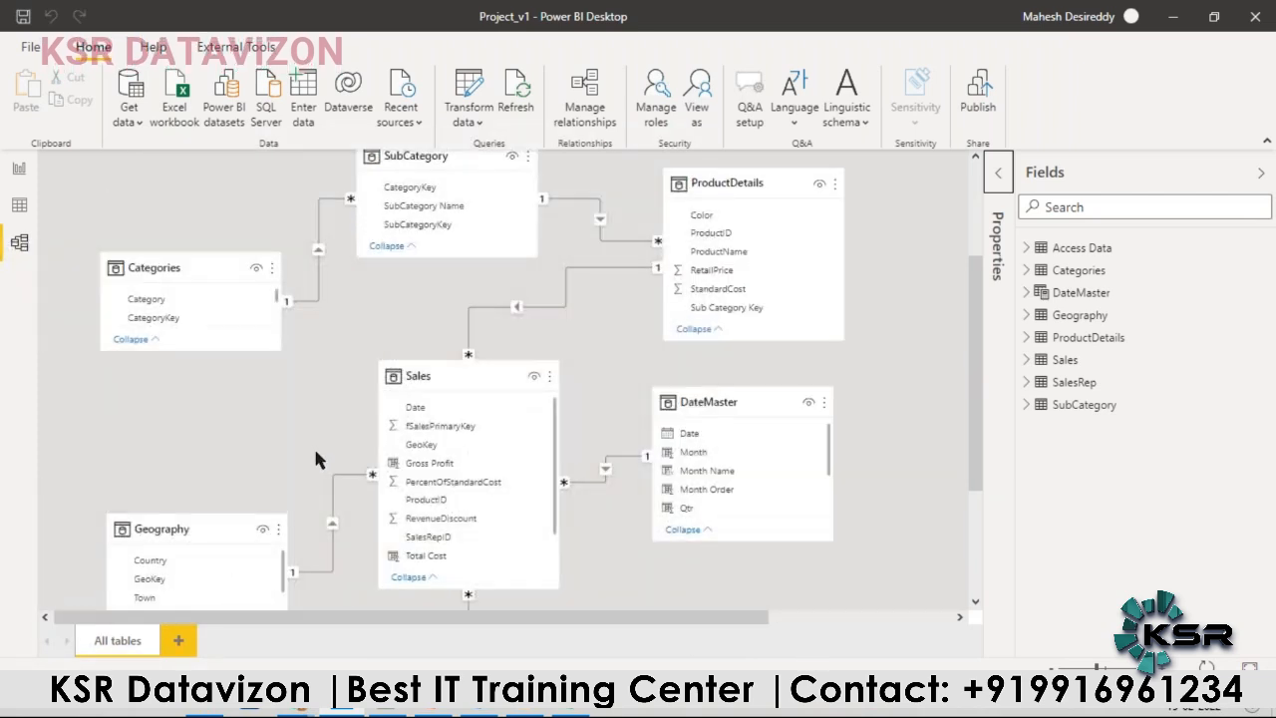
scroll(313, 445, down, 3)
scroll(416, 477, up, 2)
scroll(417, 488, up, 3)
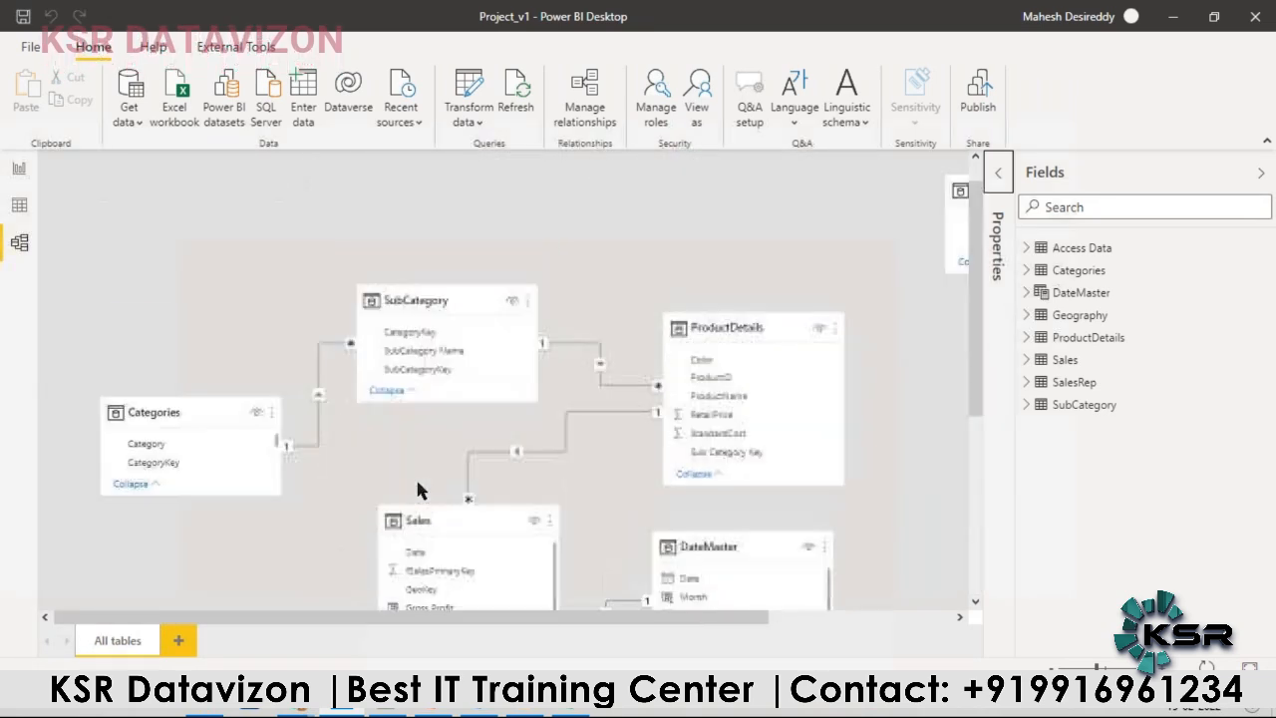
drag(957, 225, 163, 188)
scroll(202, 277, down, 3)
scroll(211, 237, up, 2)
scroll(211, 238, up, 1)
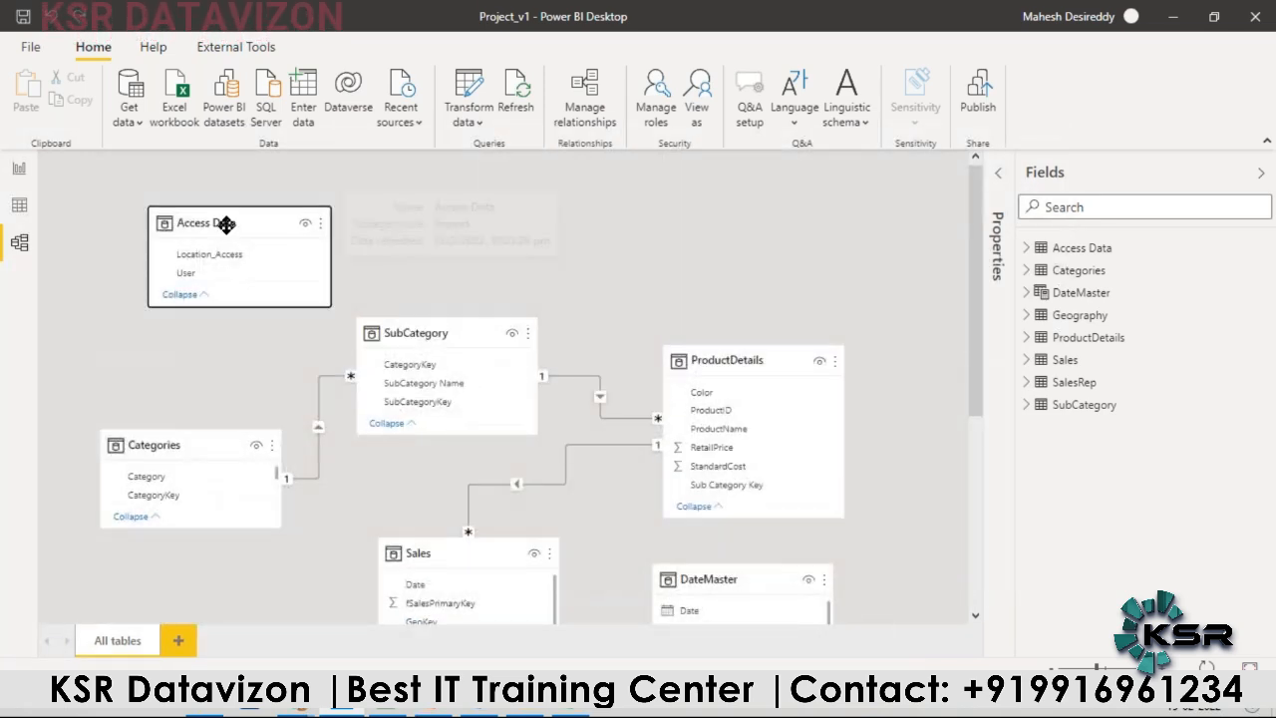
drag(228, 219, 240, 561)
scroll(234, 562, down, 3)
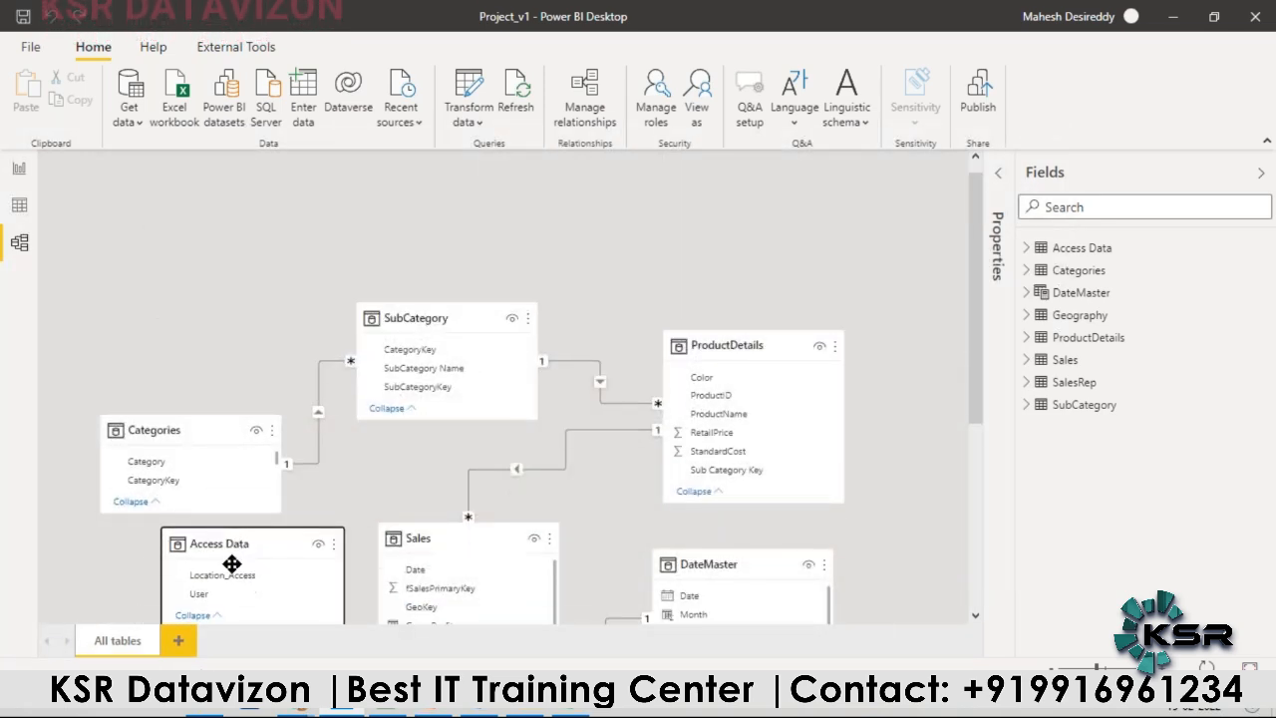
drag(240, 345, 260, 607)
scroll(265, 588, down, 2)
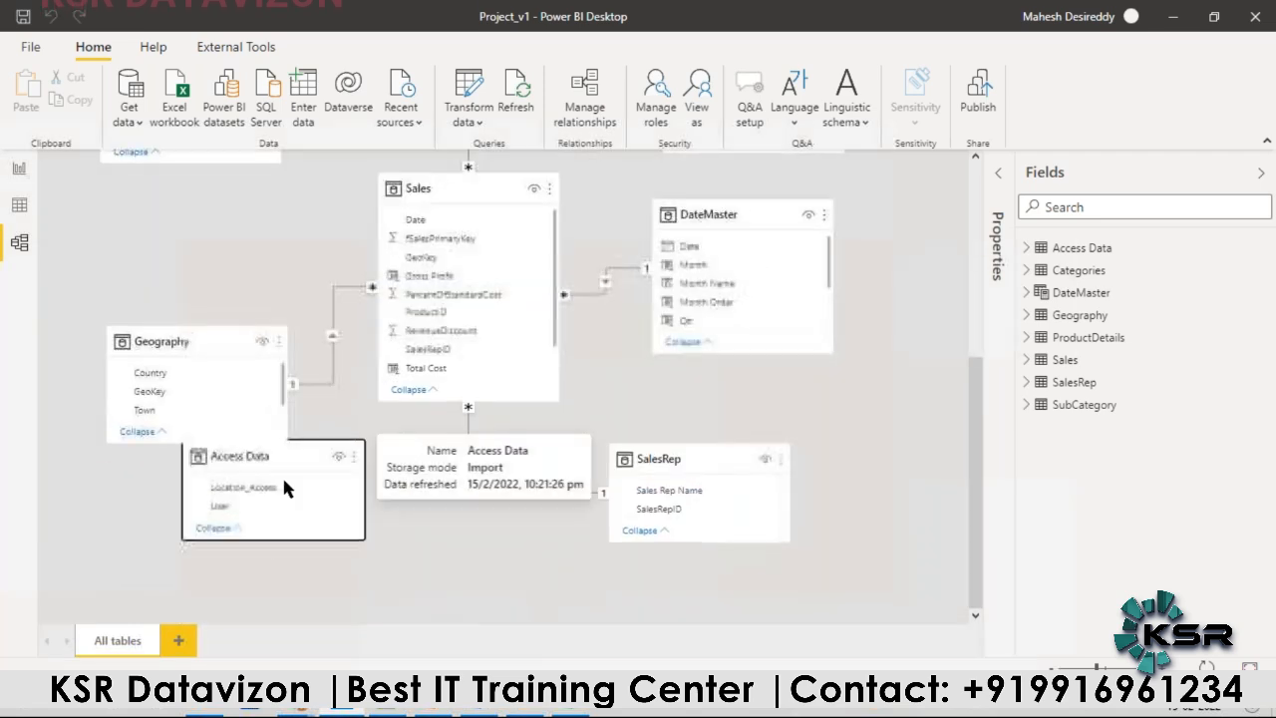
drag(290, 459, 292, 519)
scroll(279, 504, down, 1)
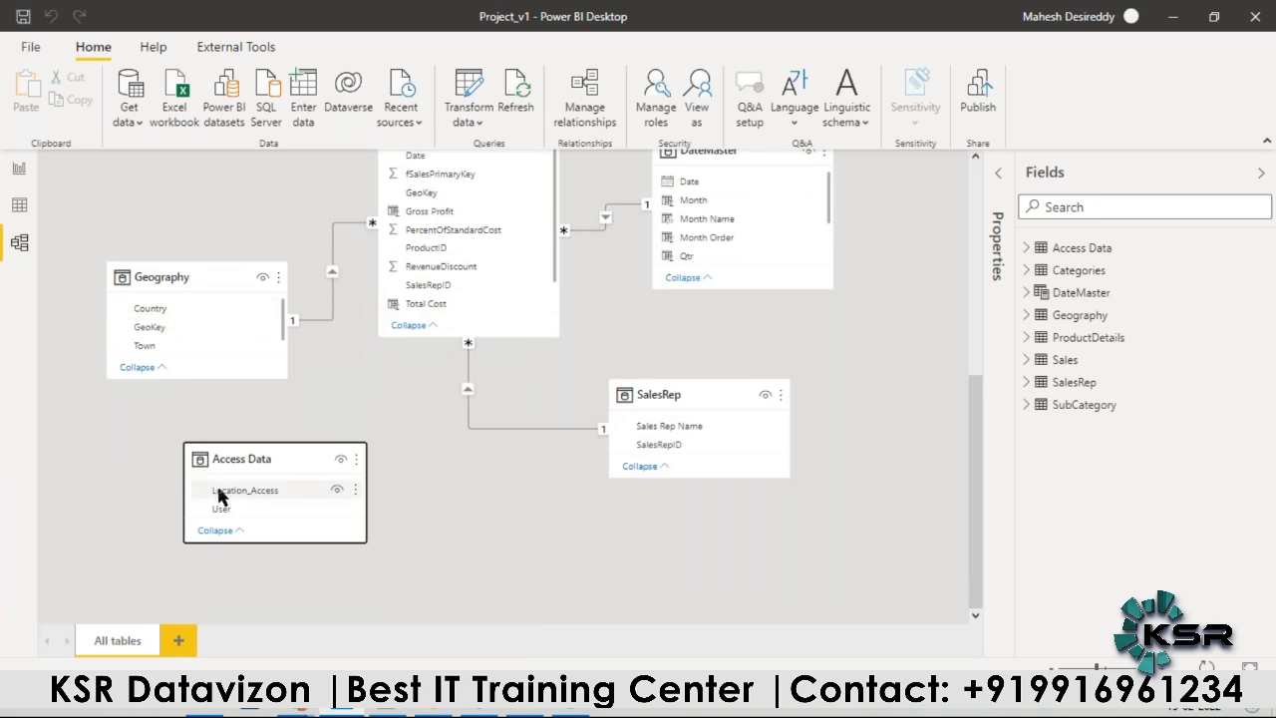
Step: Relate Location_Access in Access Data to Country in Geography as an active many-to-many relationship with cross filter direction Both
drag(223, 499, 129, 311)
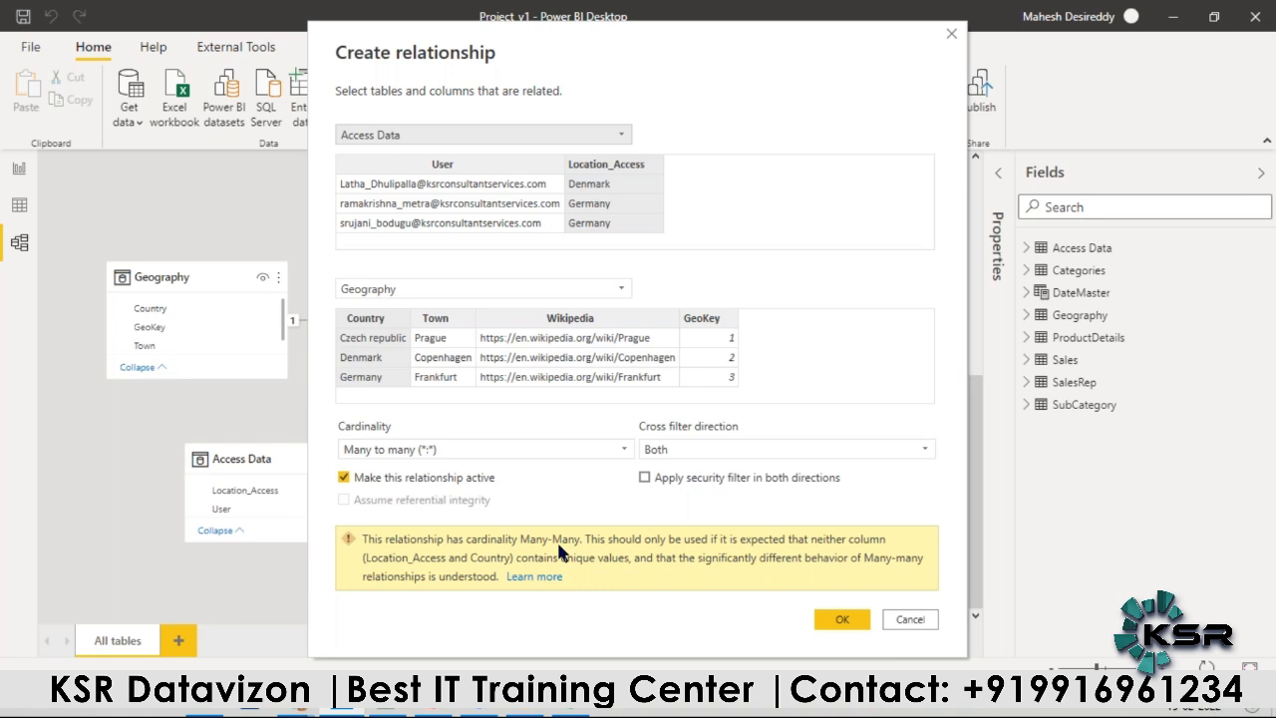
click(843, 619)
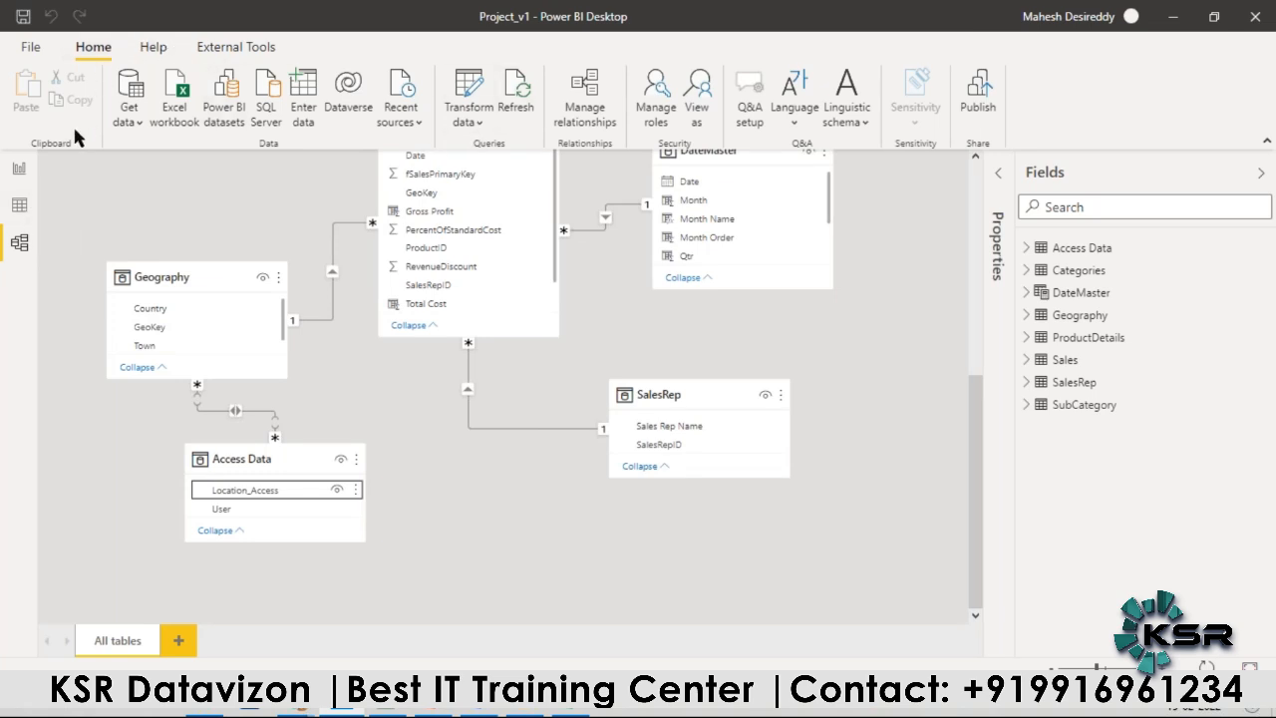
Step: Check the Access Data table's rows, collapse its field list, and return to the report's Page 1
click(18, 207)
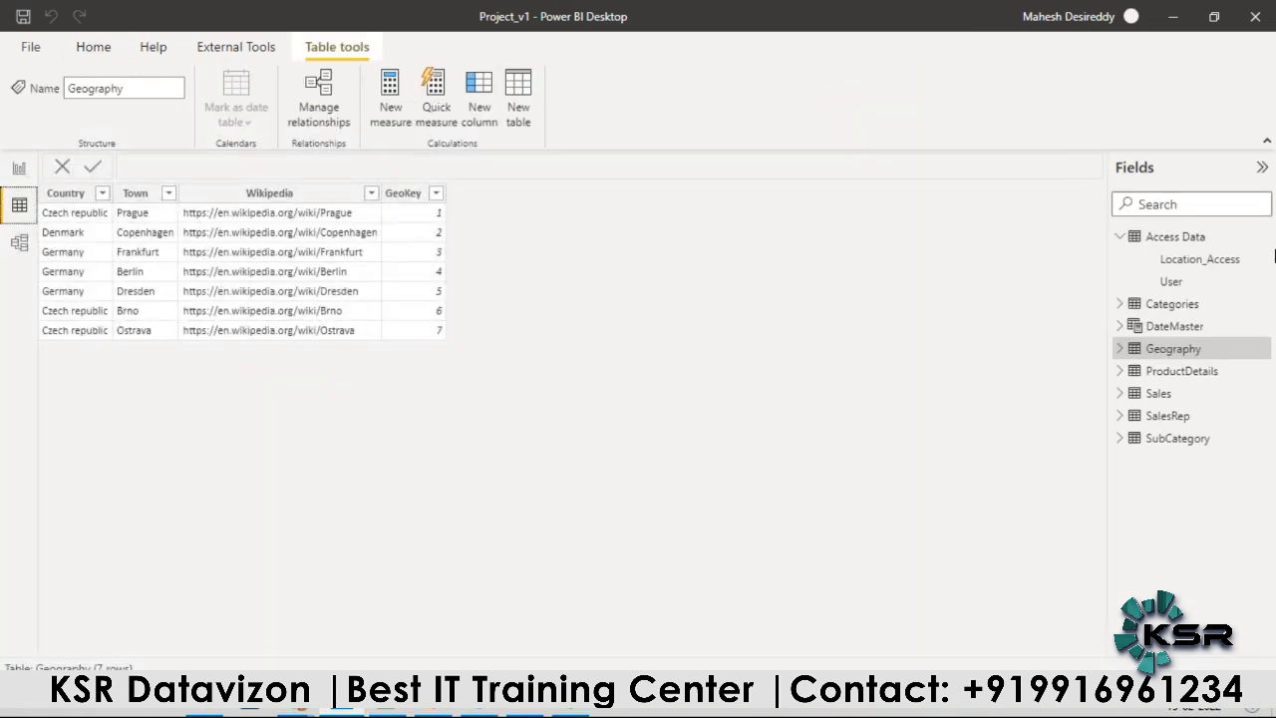
click(1176, 247)
click(1128, 240)
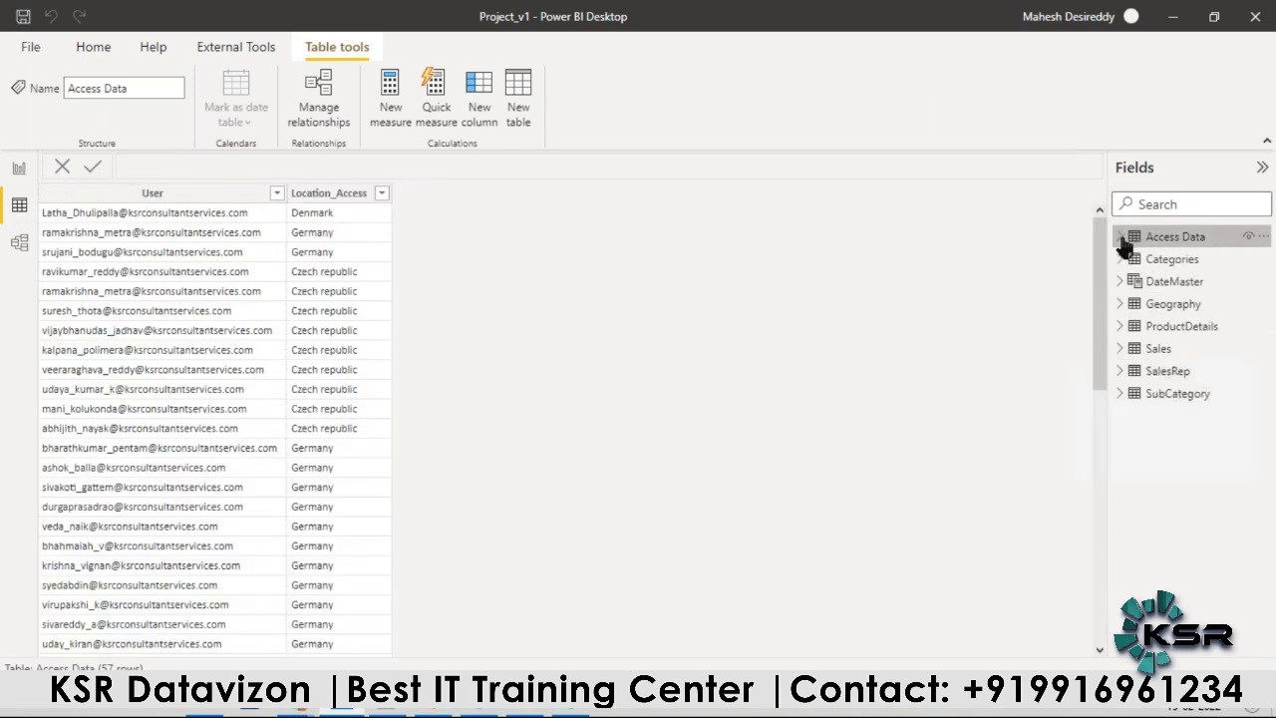
click(22, 174)
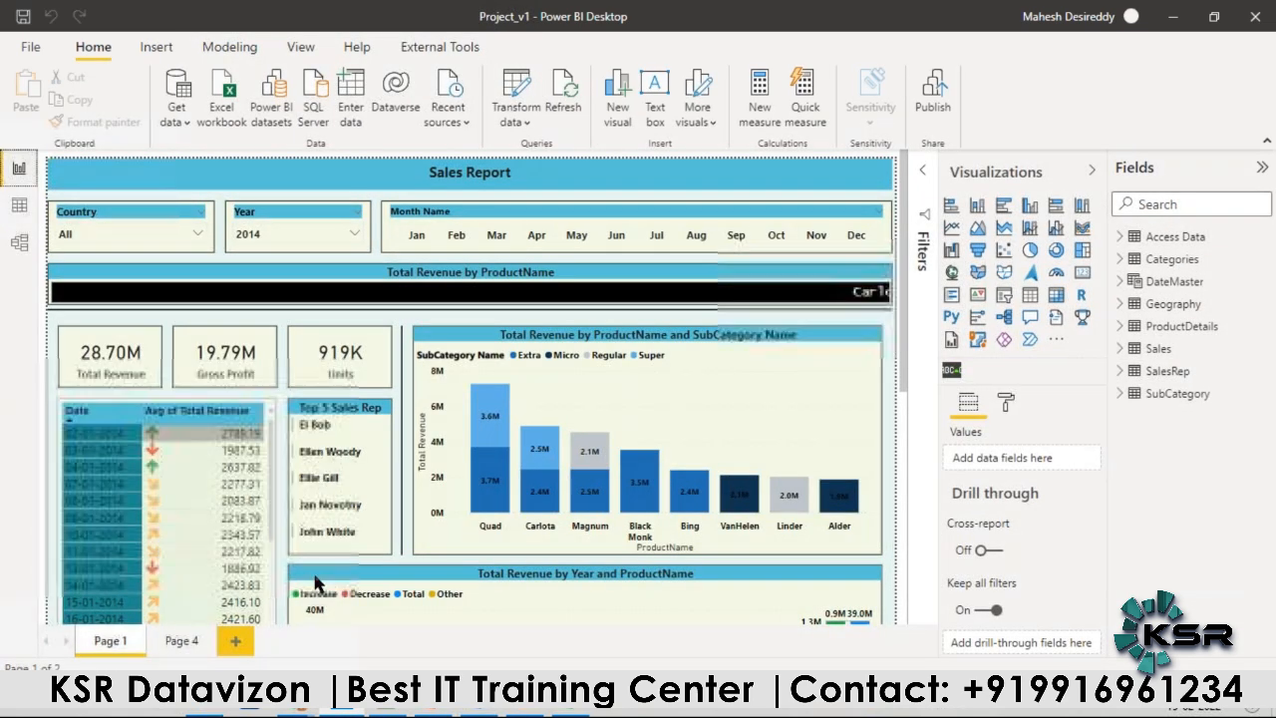
Step: Add a blank page to the report and create a new measure in the Access Data table
click(233, 639)
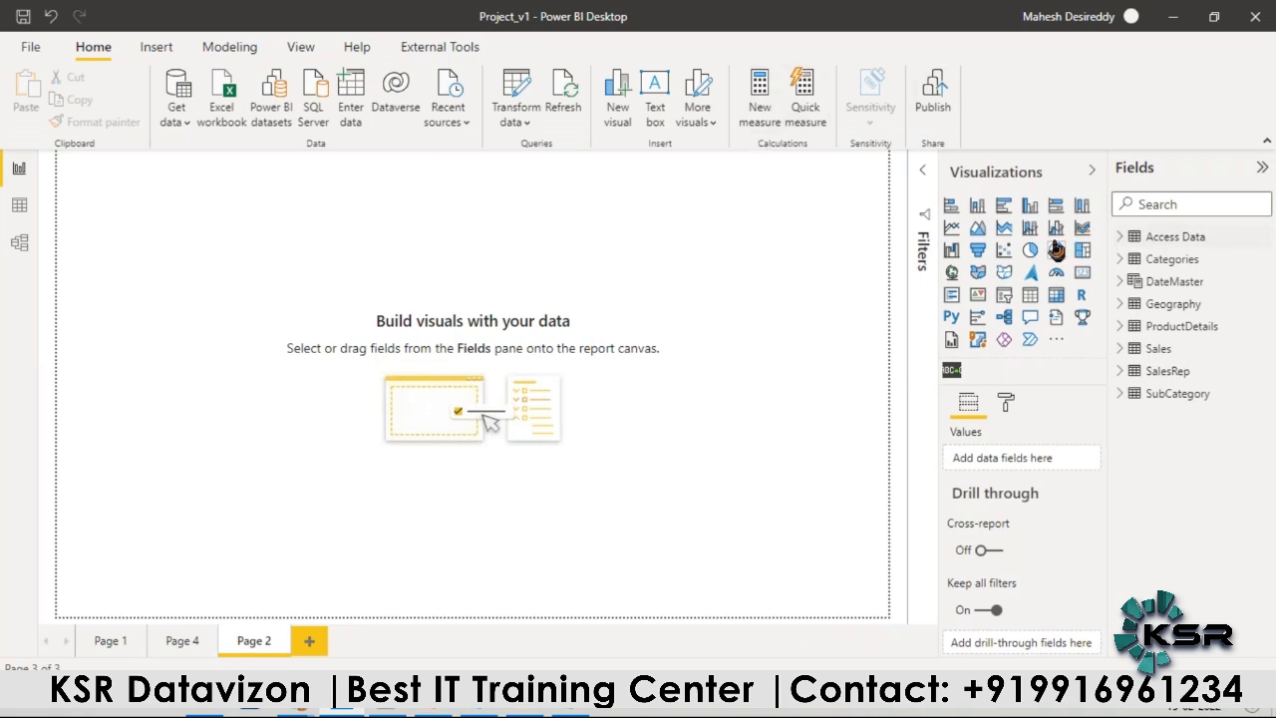
click(763, 88)
click(267, 173)
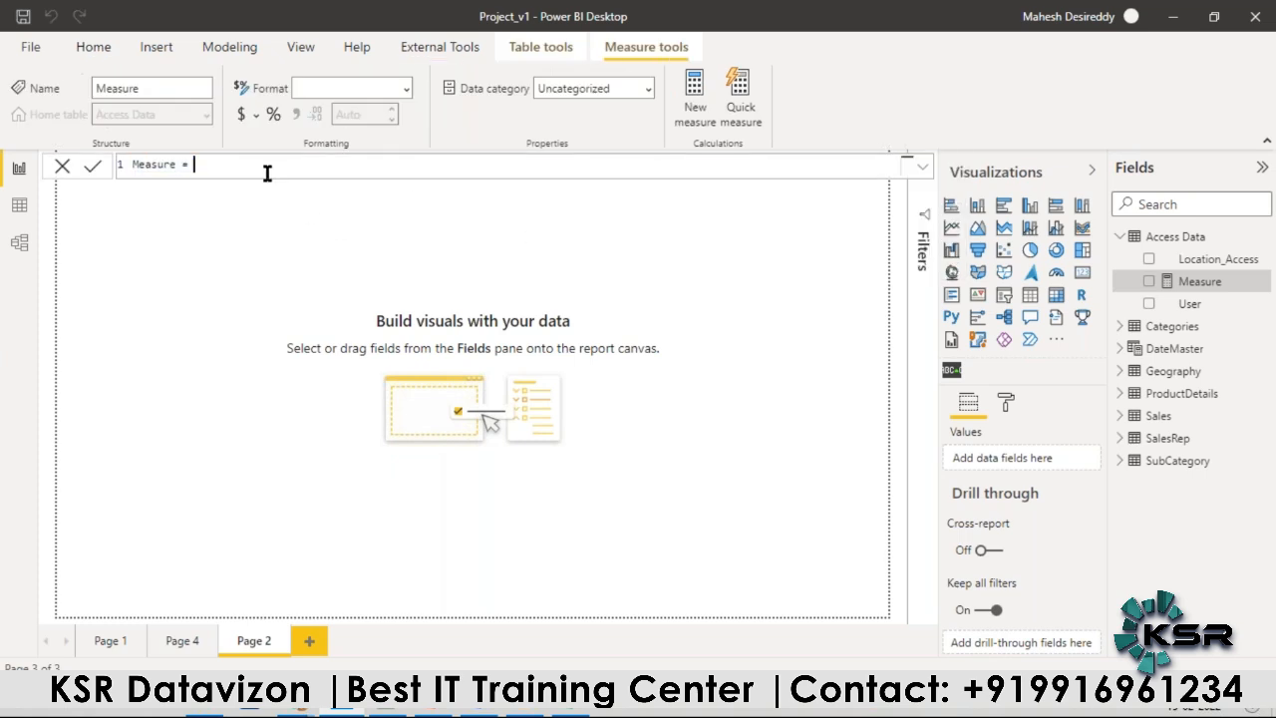
double_click(142, 166)
text(Who is the )
text(users)
key(BackSpace)
key(BackSpace)
text(?)
scroll(141, 166, up, 4)
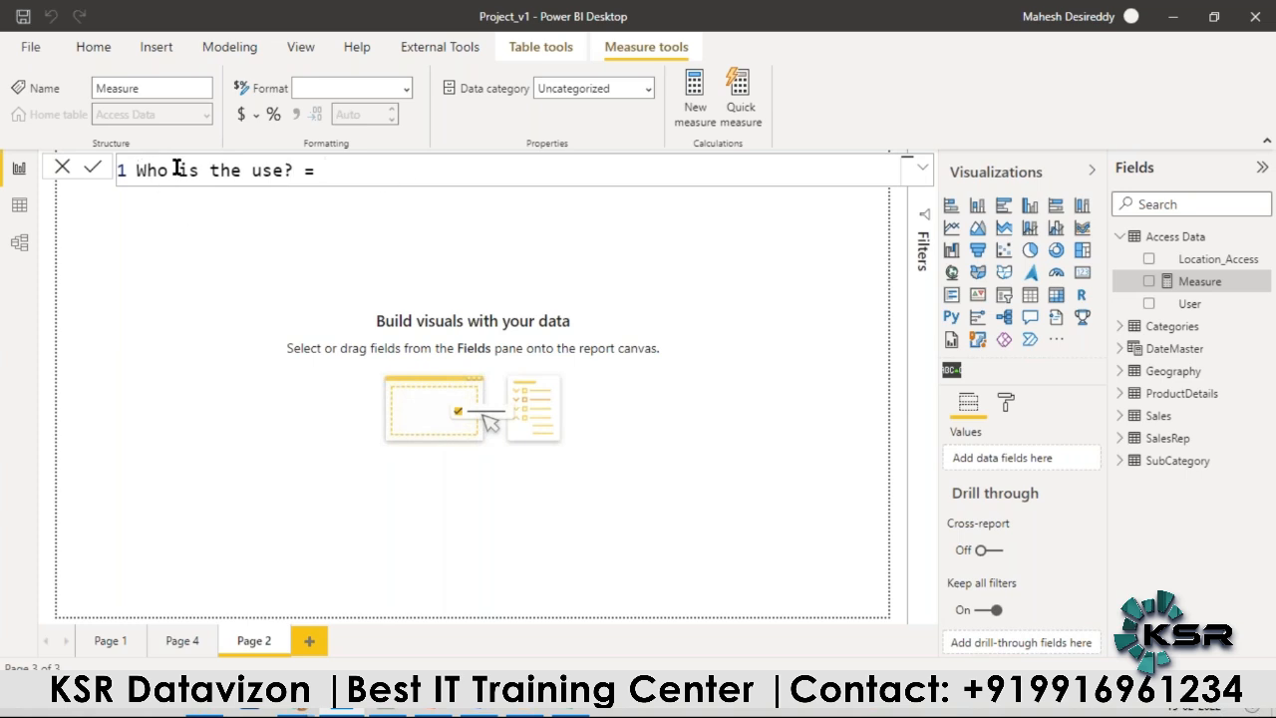
Step: Name the new measure whoami and define it as USERPRINCIPALNAME()
drag(296, 171, 137, 176)
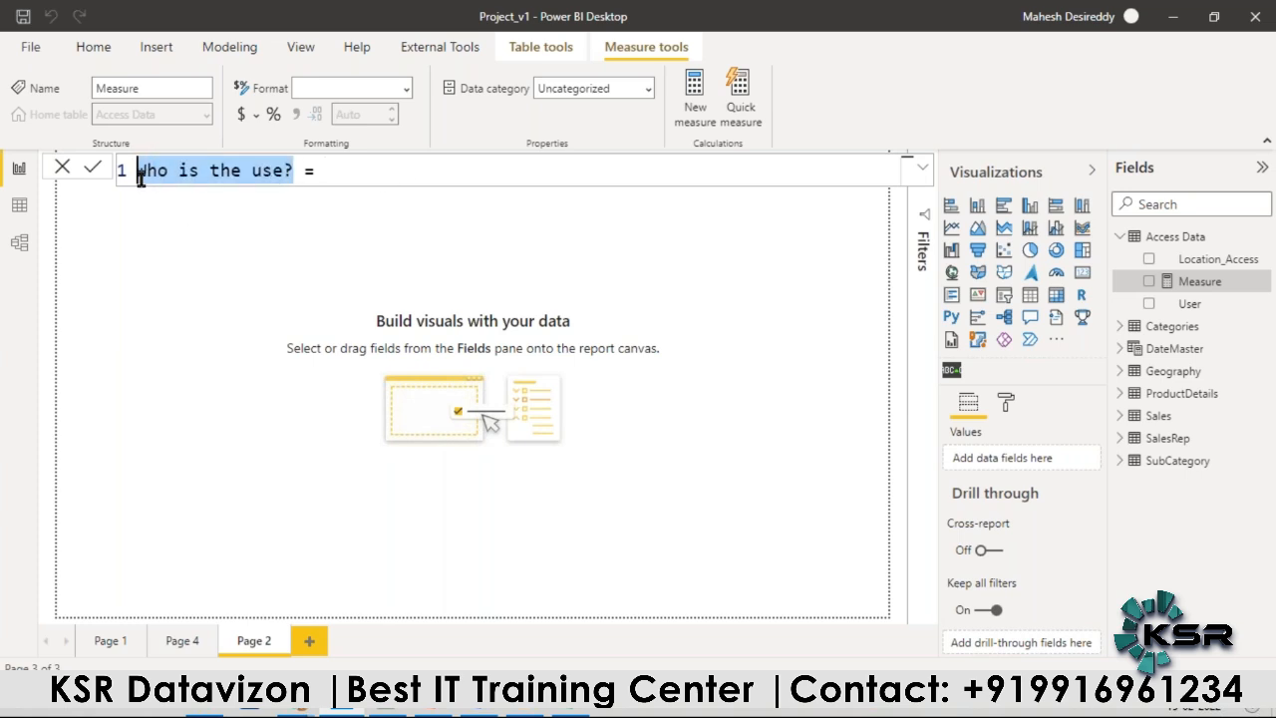
text(whoami)
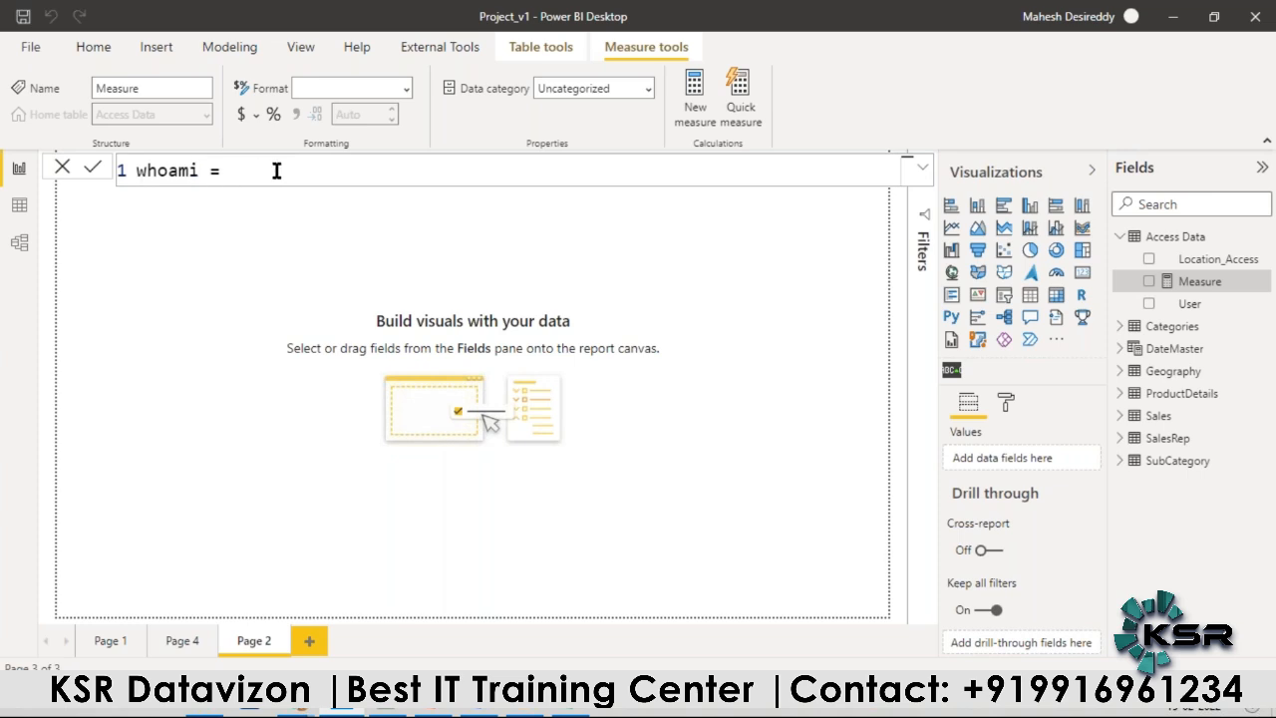
text(userp)
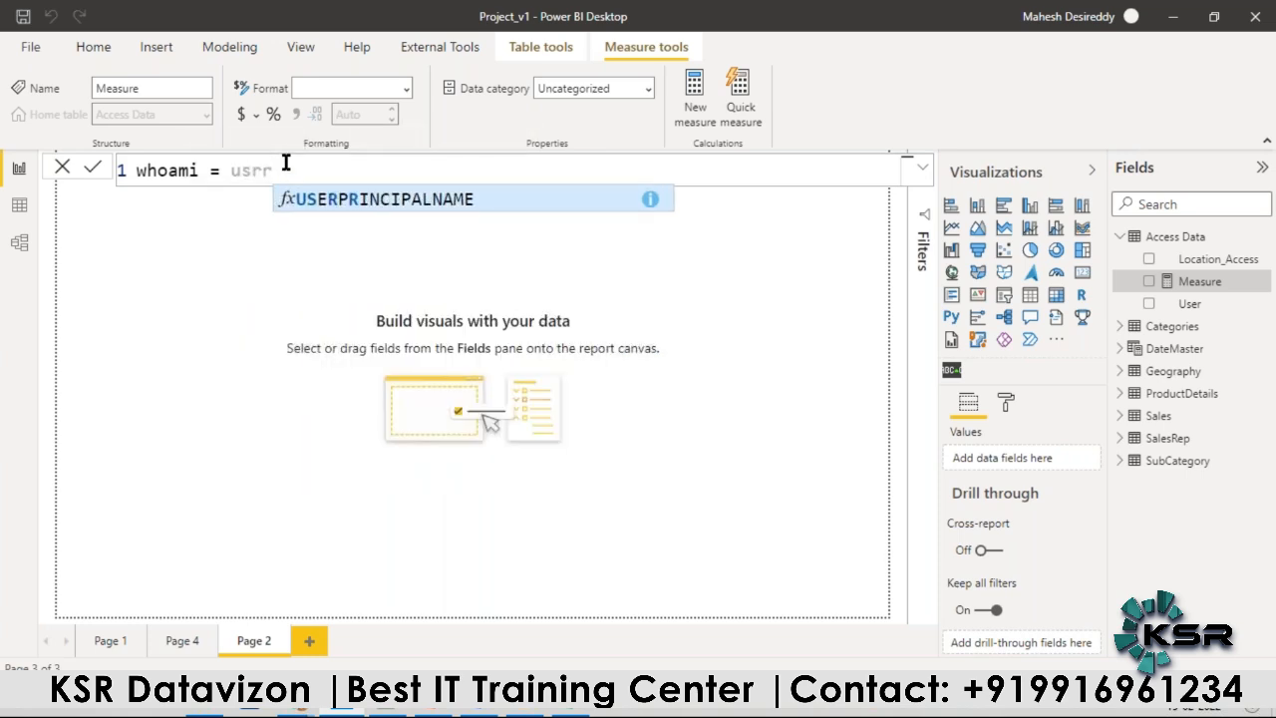
key(Tab)
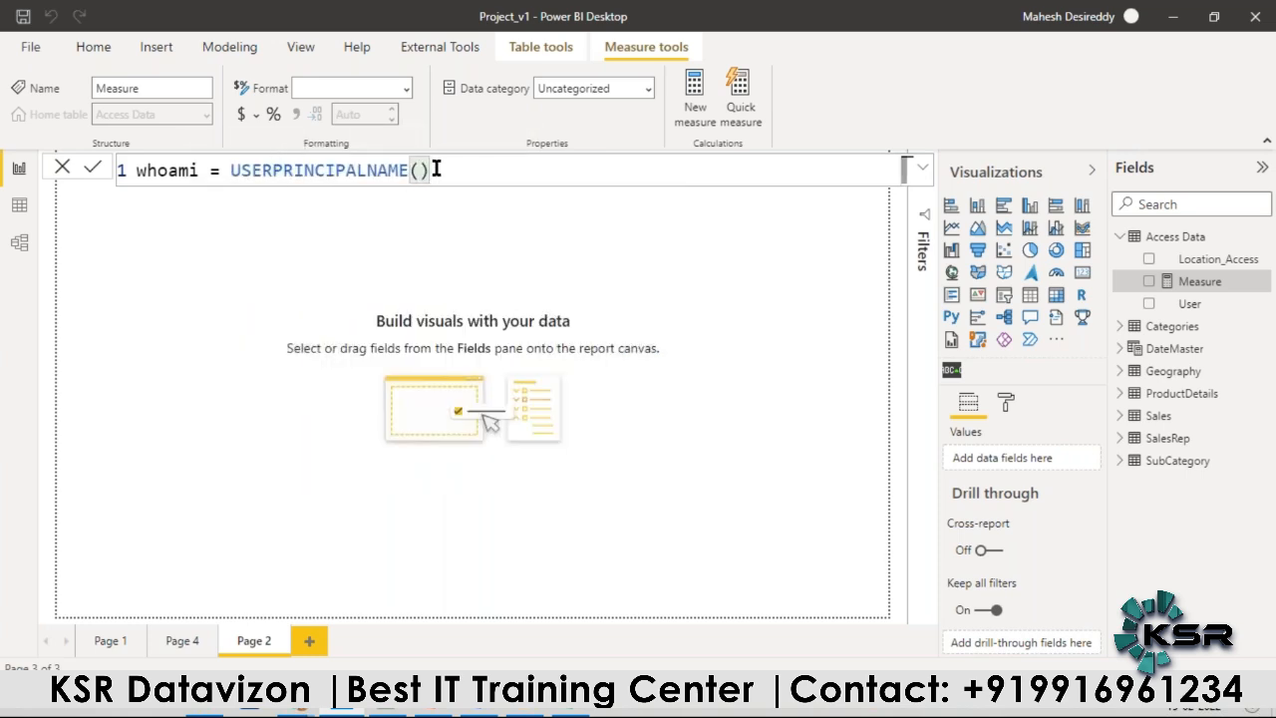
key(Return)
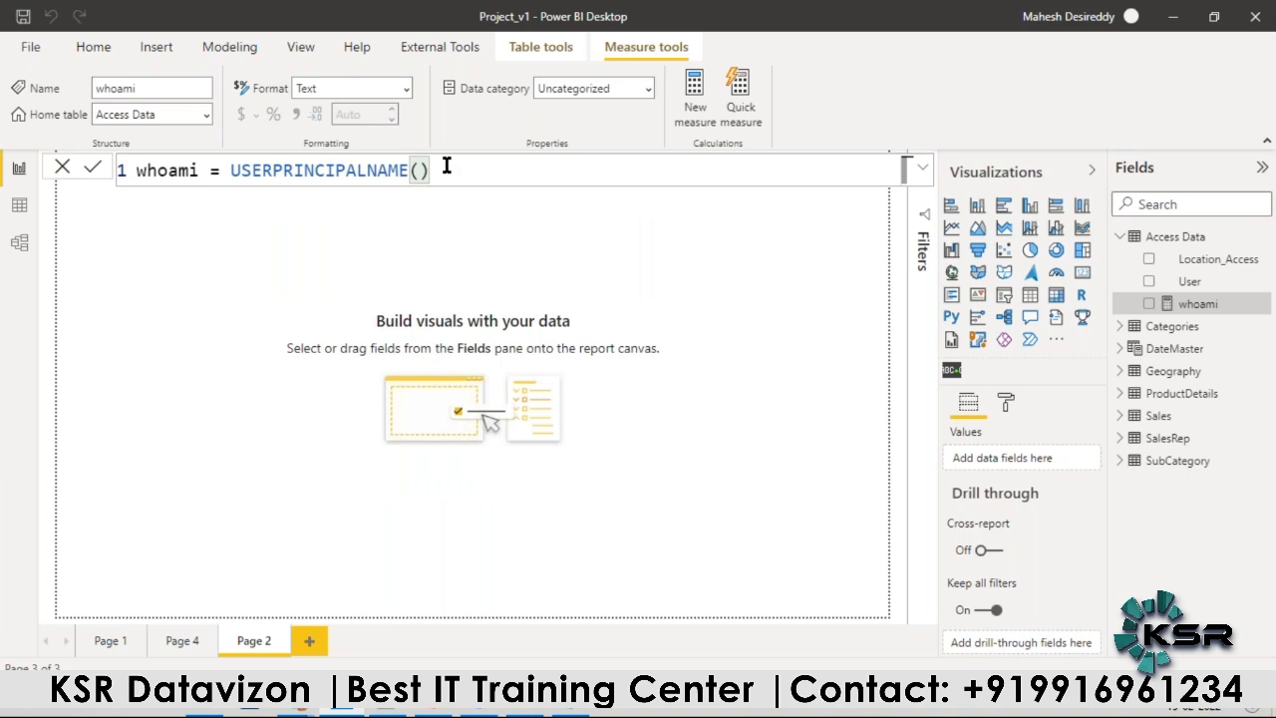
click(477, 219)
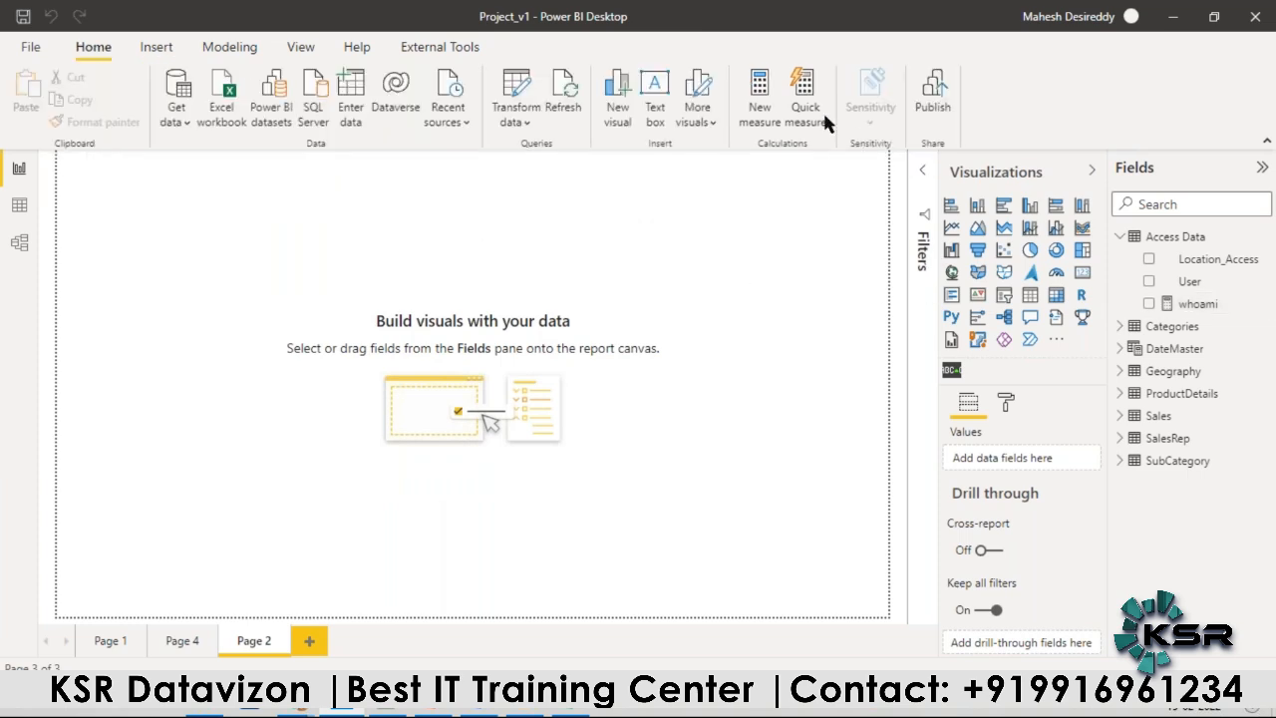
Step: Add a wide card visual to the upper part of Page 2 and display the whoami measure in it
click(1082, 273)
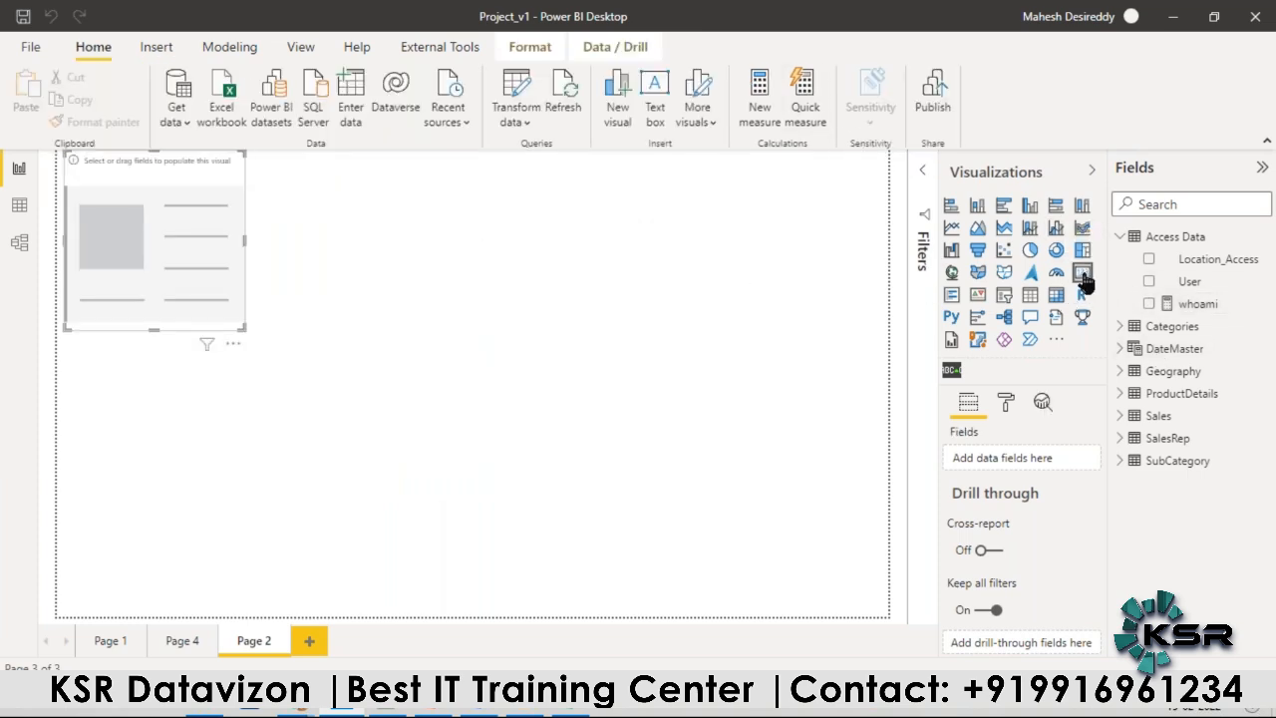
drag(217, 316, 258, 337)
drag(312, 378, 709, 387)
drag(1196, 304, 578, 275)
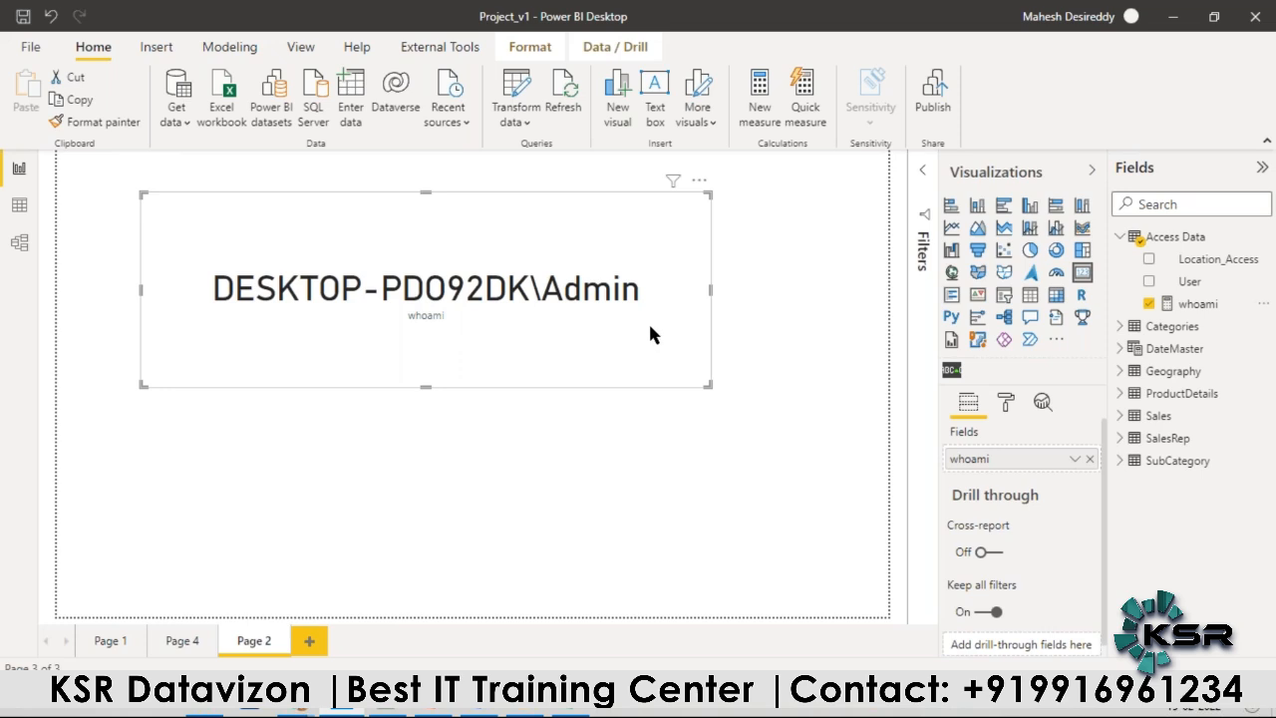
Step: Create a new security role named User Role
click(20, 170)
click(229, 47)
click(433, 89)
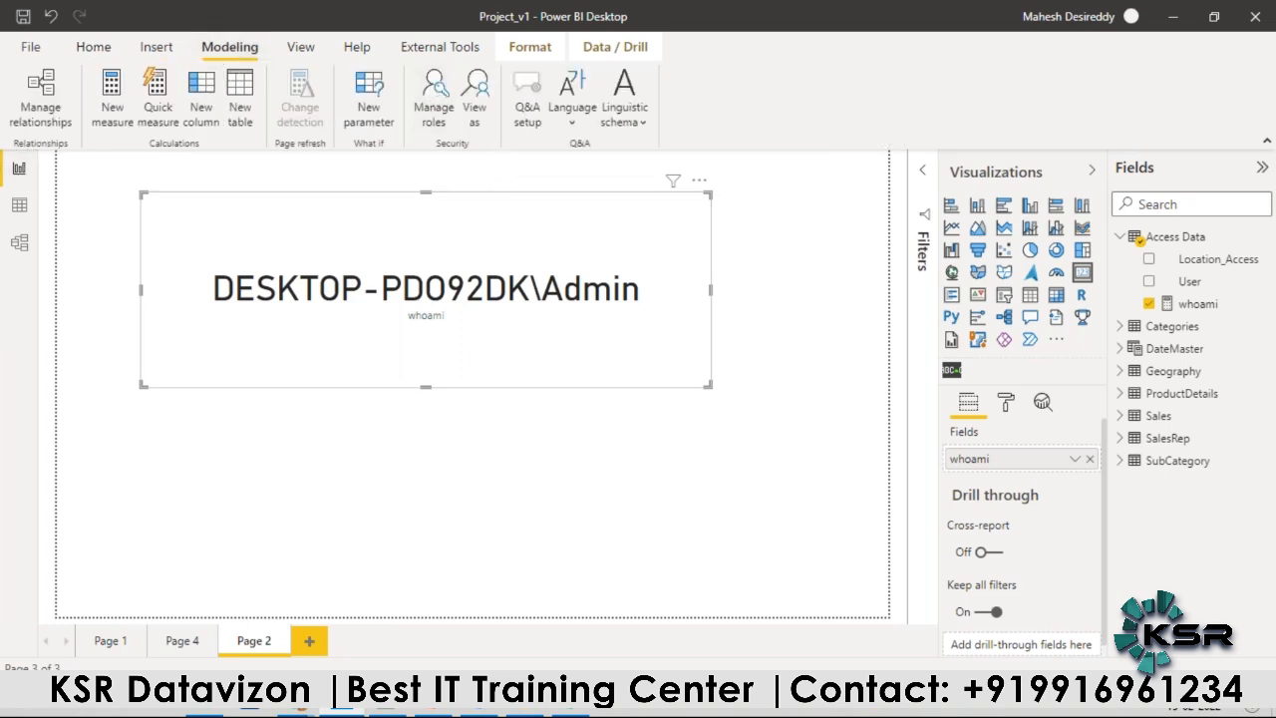
click(257, 189)
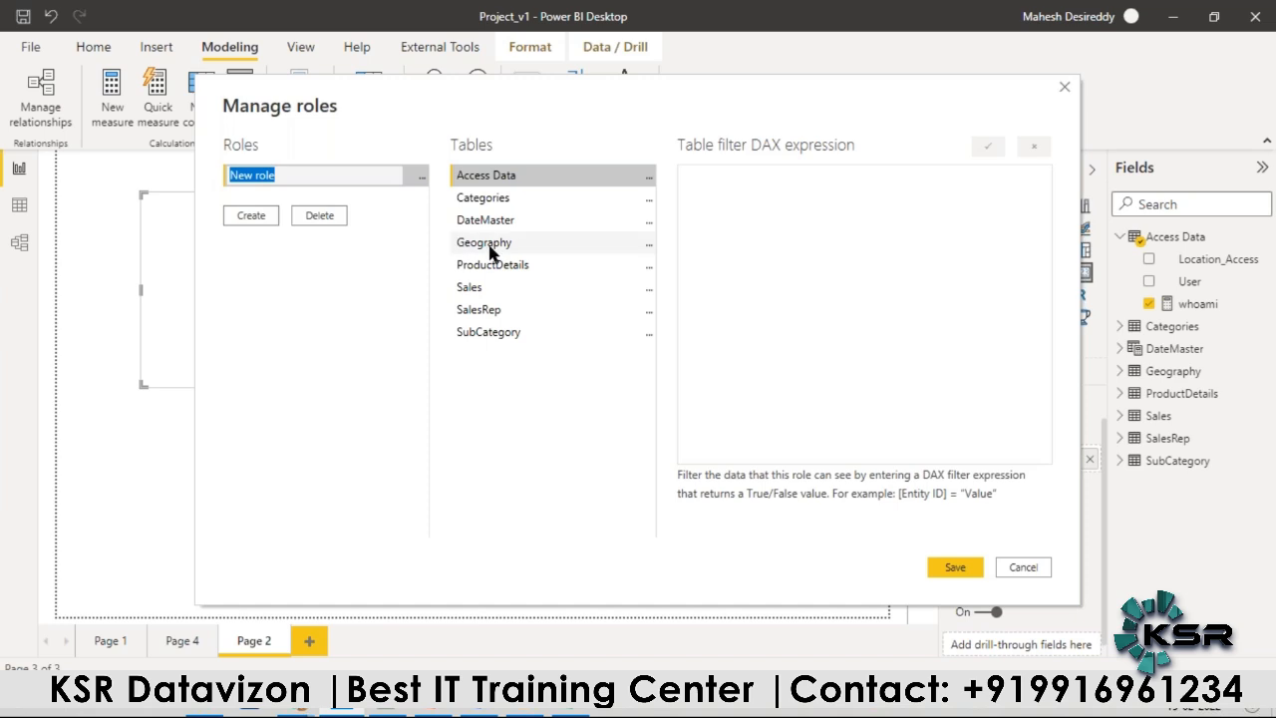
click(504, 181)
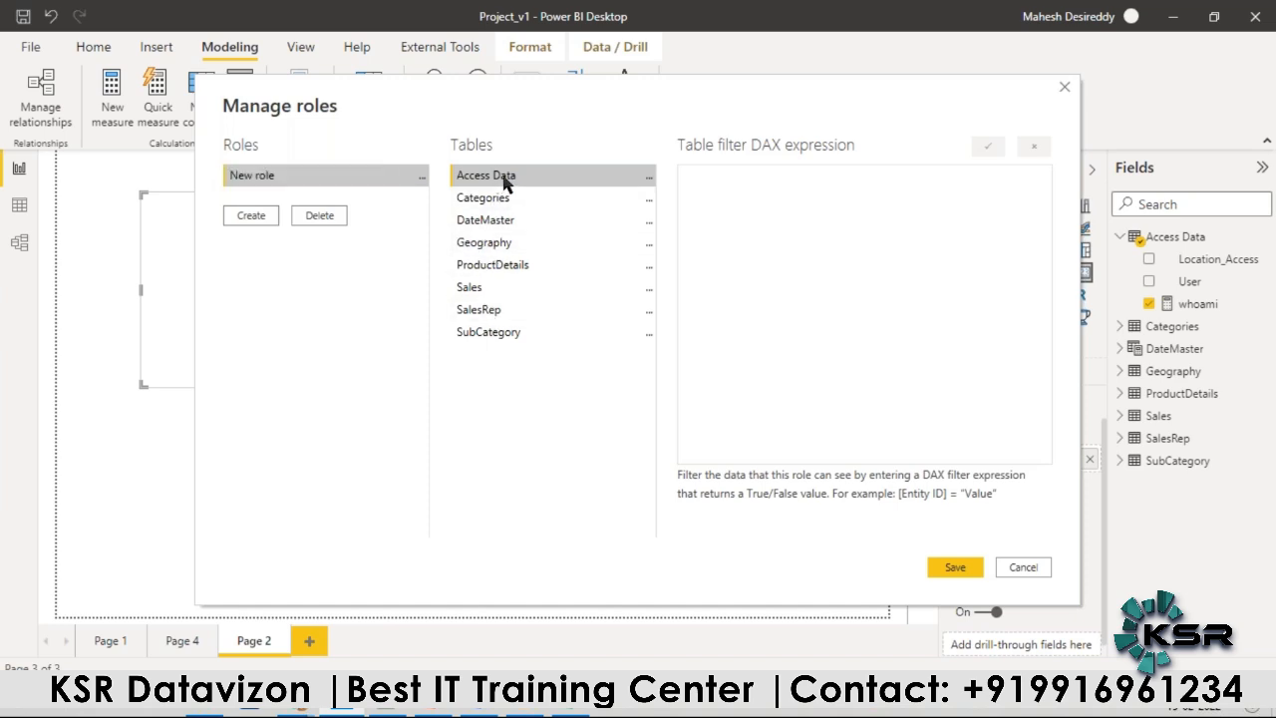
double_click(267, 177)
text(Us)
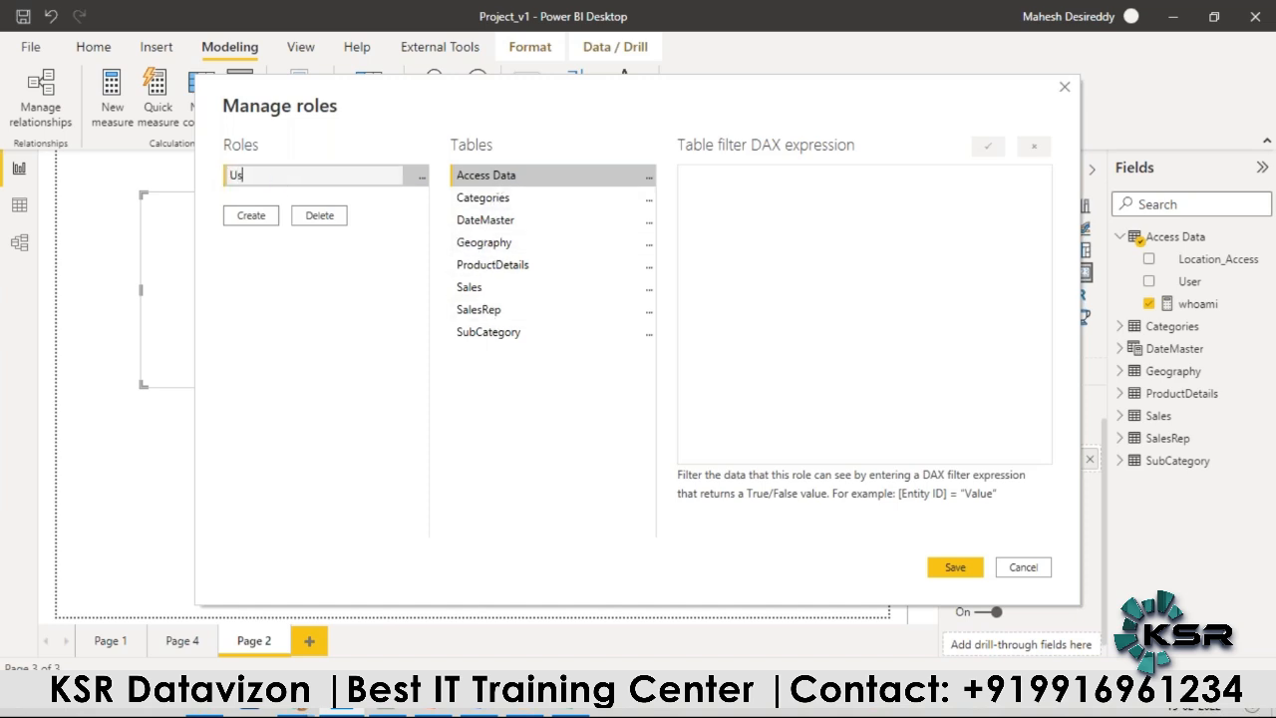
text(er Rolew)
key(BackSpace)
key(Return)
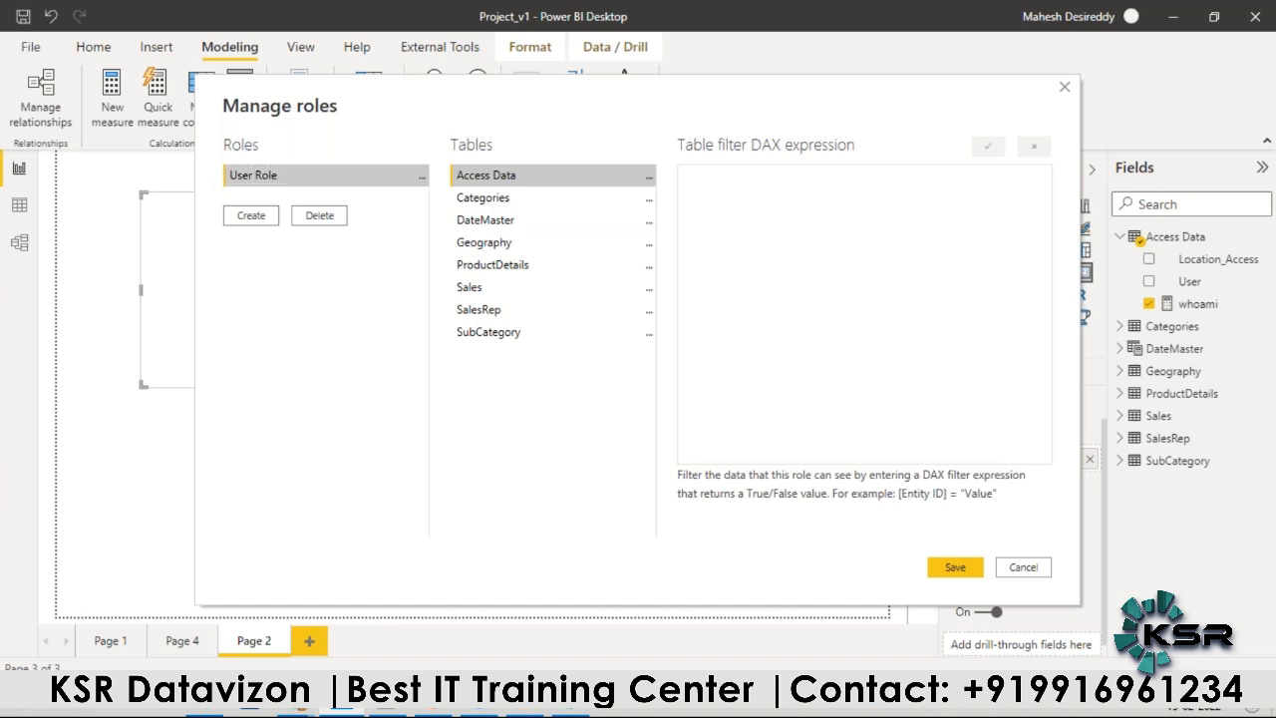
Step: Filter the Access Data table in User Role so that [User] equals the userprincipalname function, and save the role
click(648, 177)
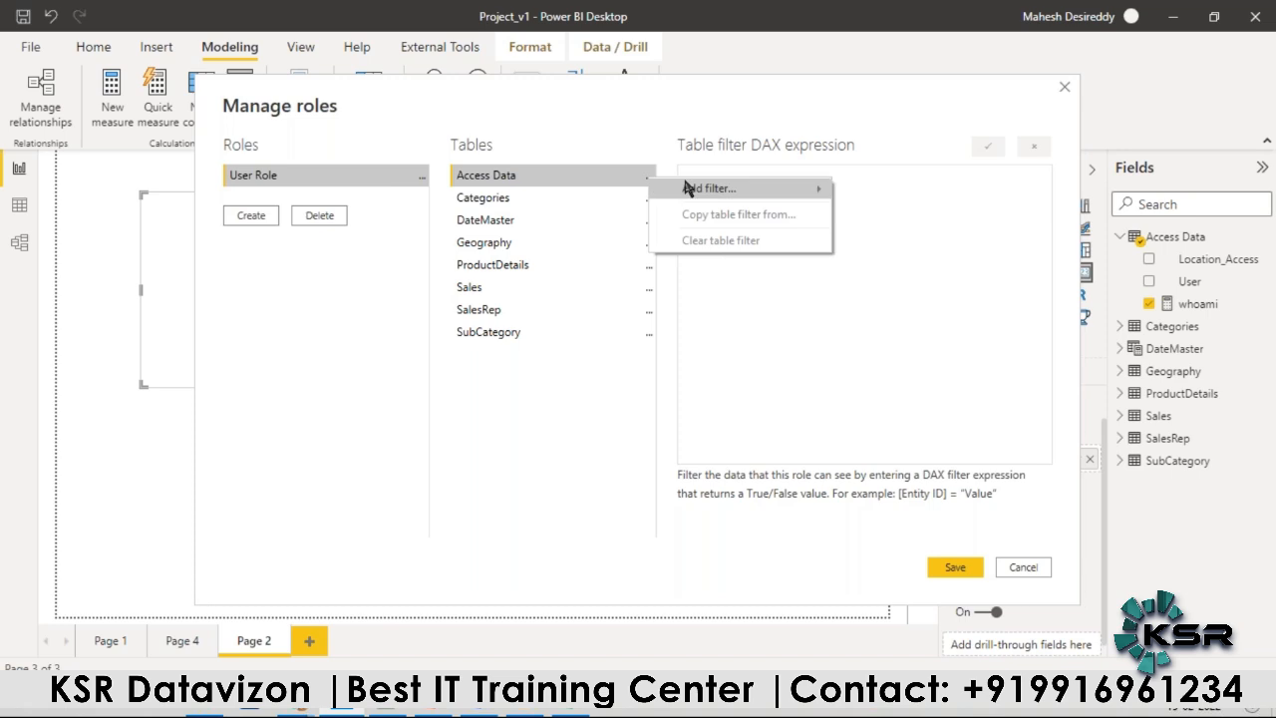
mouse_move(713, 189)
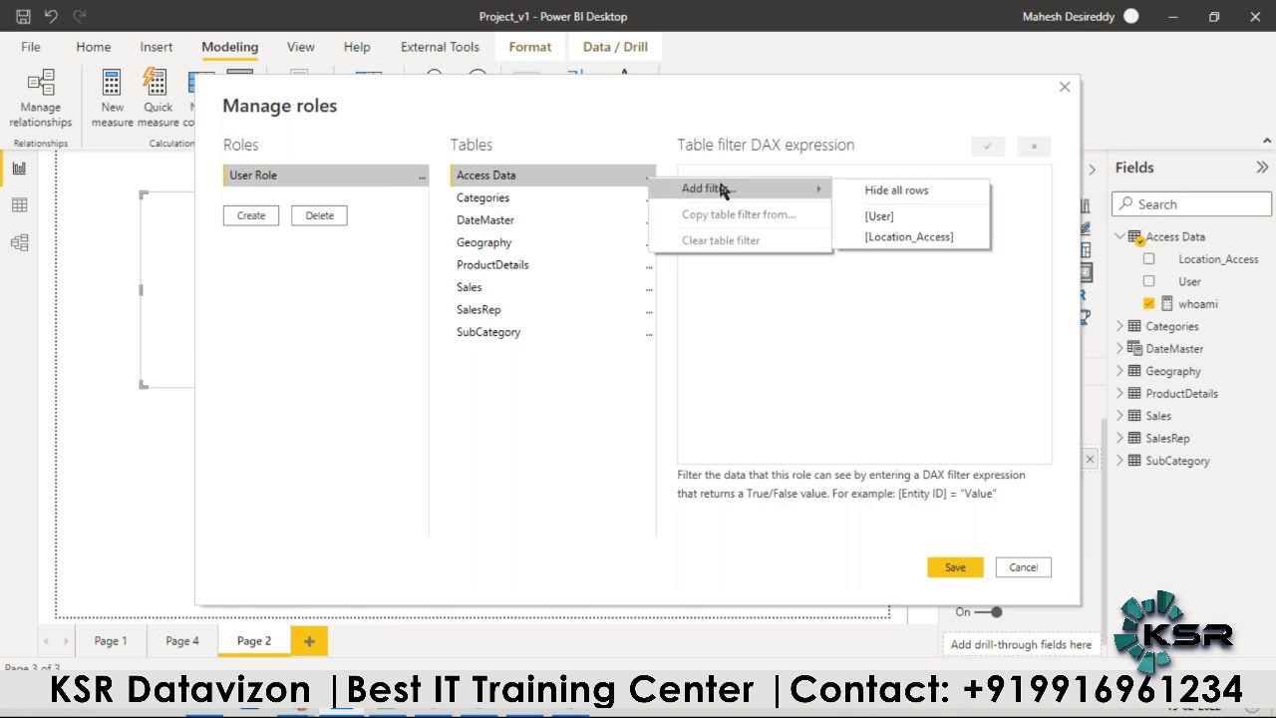
click(887, 220)
drag(742, 184, 797, 183)
text(userprin)
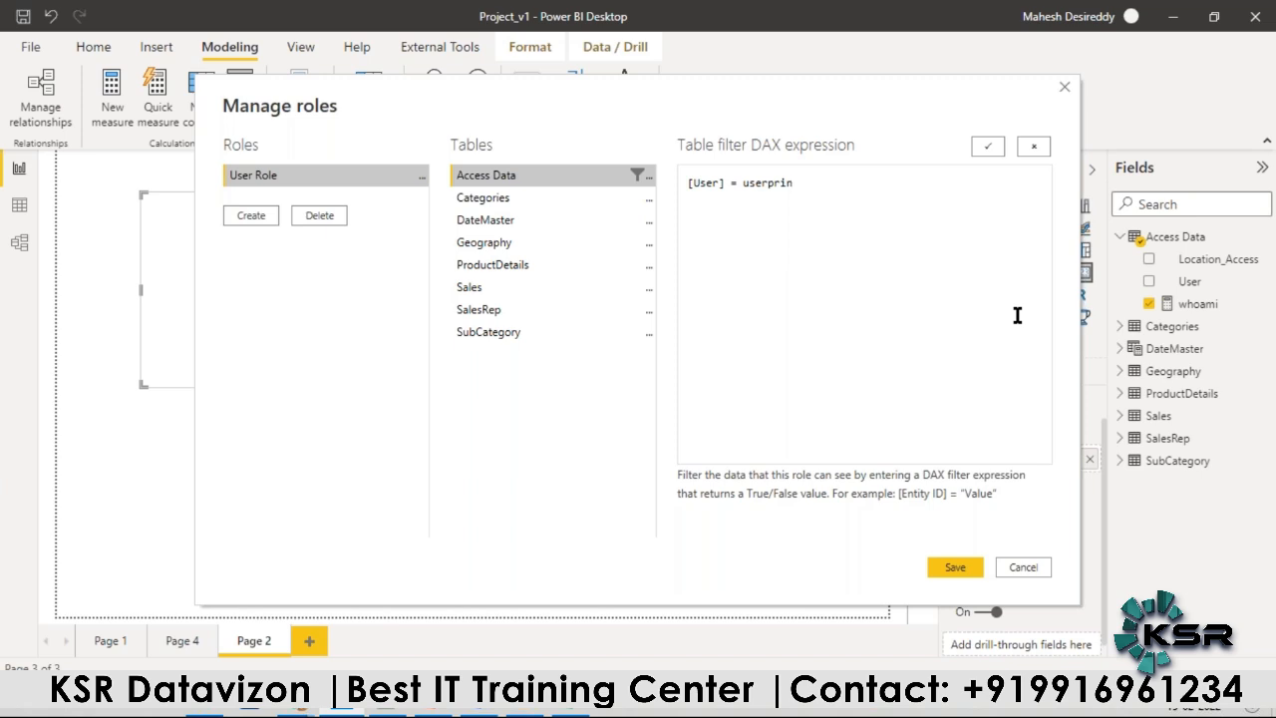
text(palname()
click(955, 566)
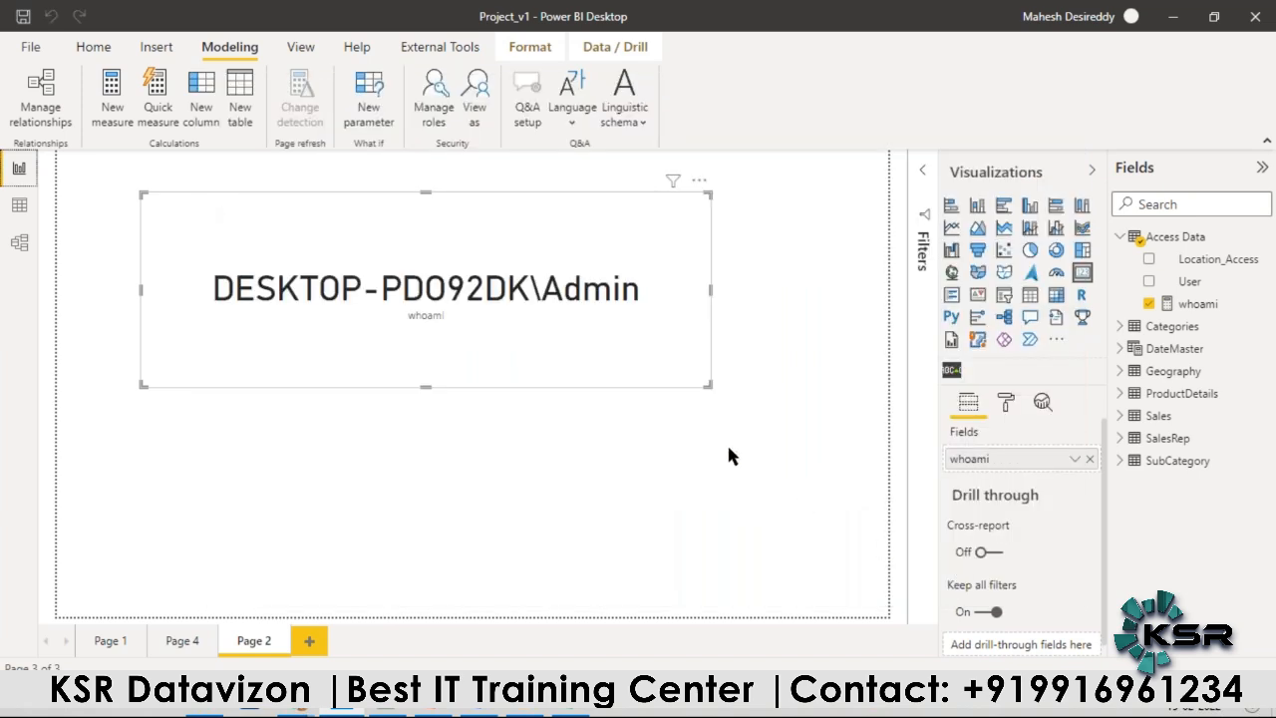
Step: Move the whoami card nearer the page centre and publish the report to the Retail Project workspace, replacing the existing Project_v1 dataset
drag(485, 200, 517, 232)
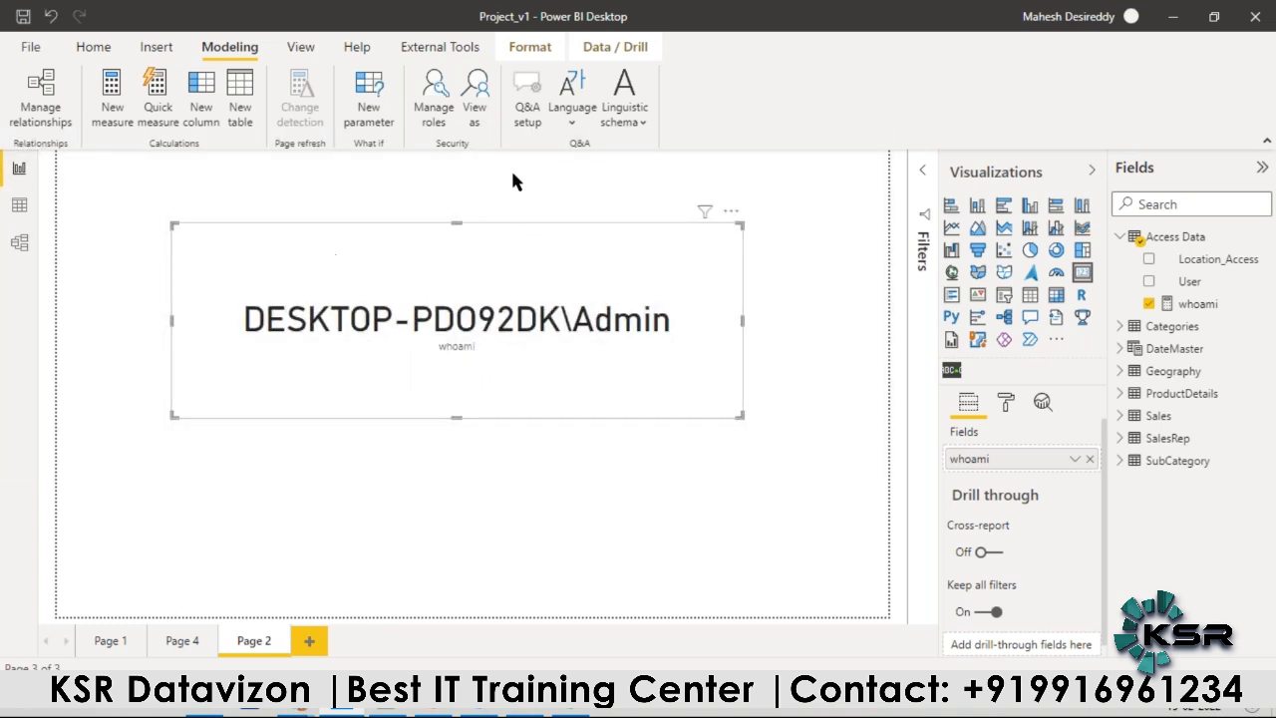
click(94, 49)
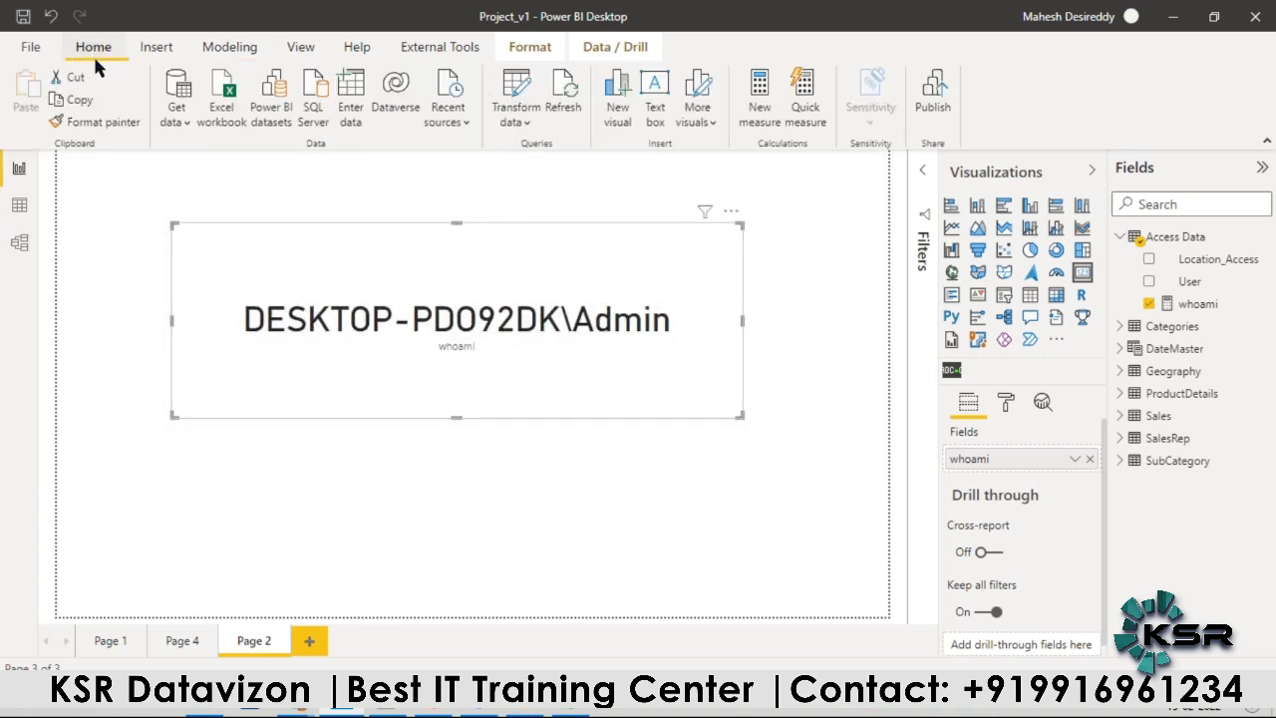
click(929, 92)
click(733, 376)
click(790, 477)
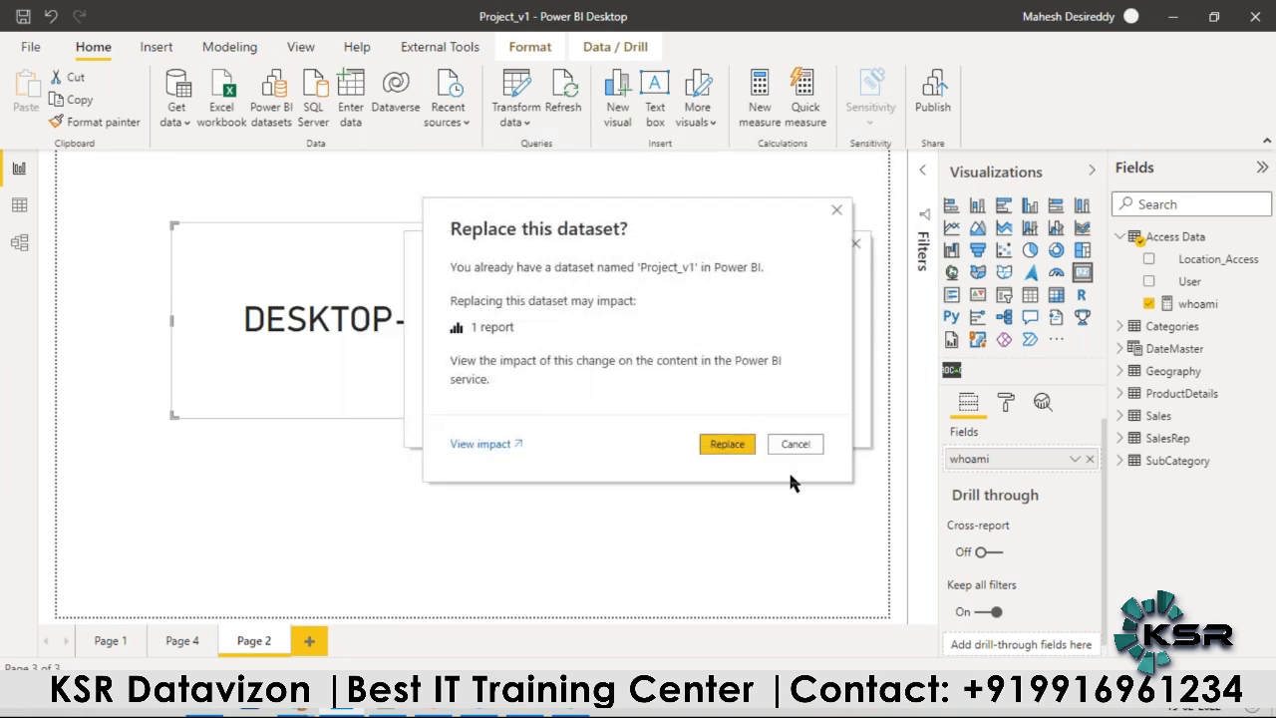
click(722, 444)
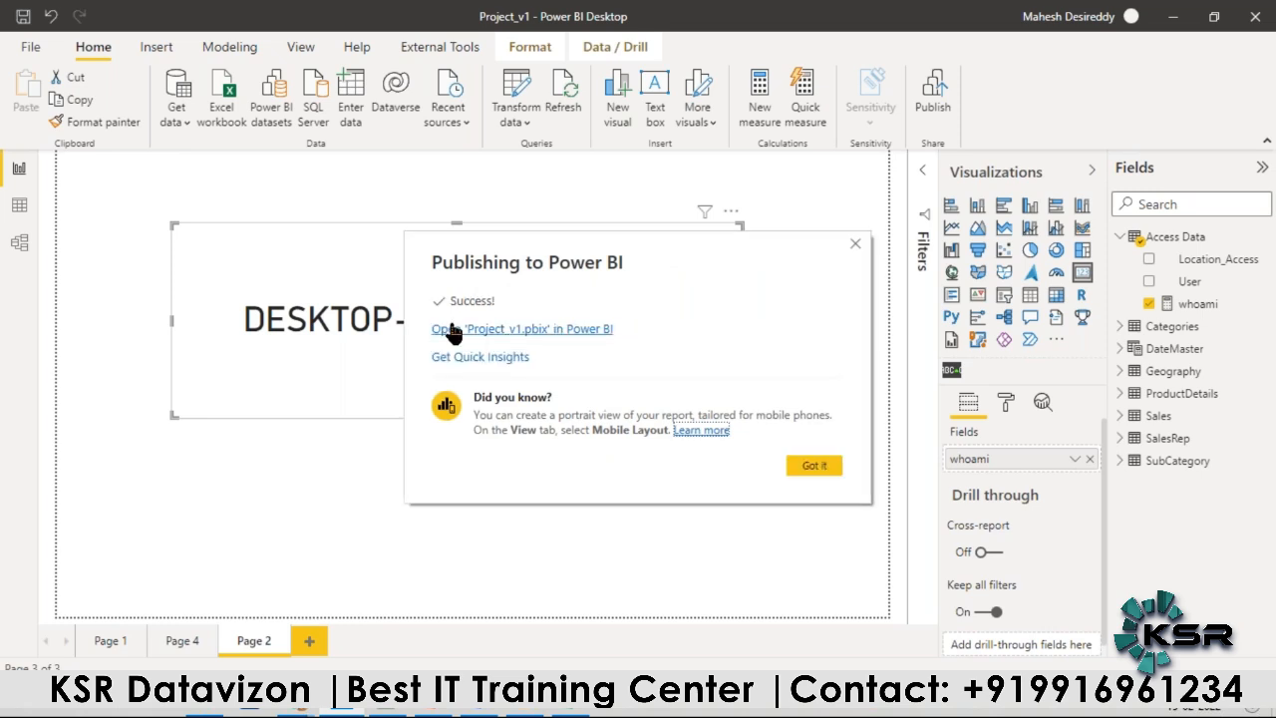
Step: Switch to the Power BI service in the browser, reload the Retail Project workspace, and open the published Project_v1 report
mouse_move(296, 713)
click(311, 625)
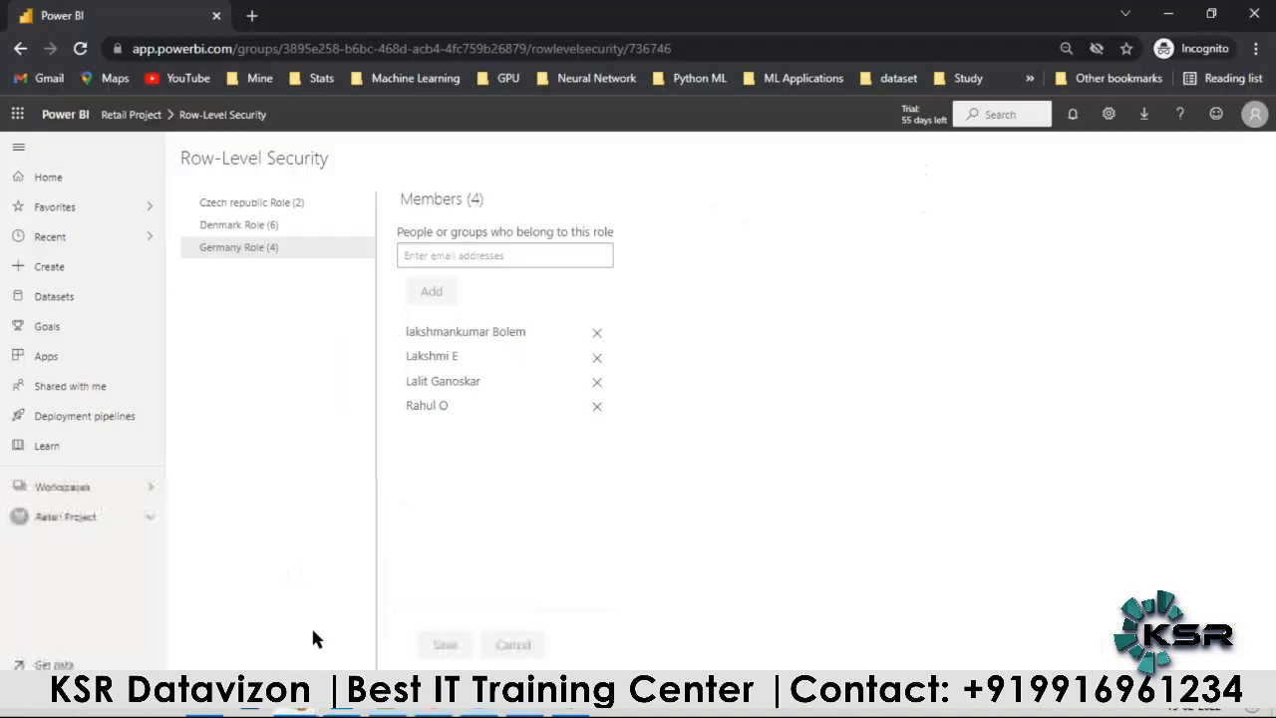
click(150, 486)
click(150, 487)
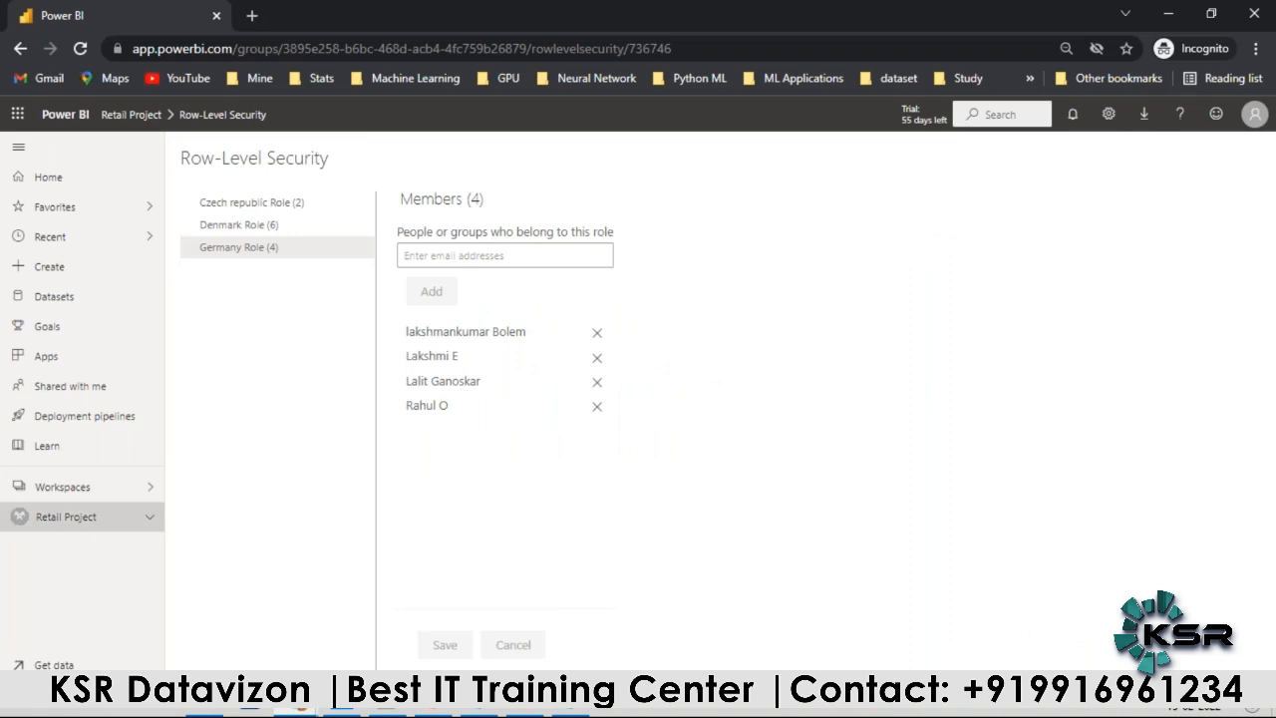
click(98, 516)
click(81, 50)
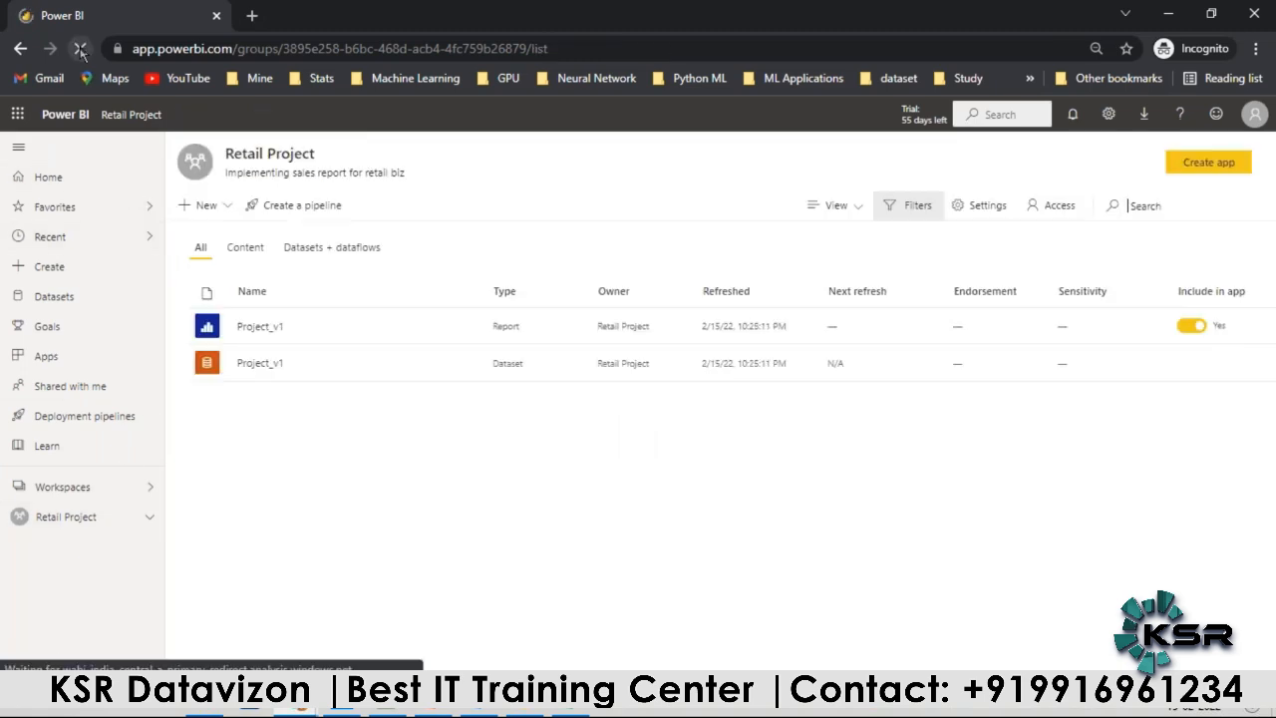
mouse_move(396, 367)
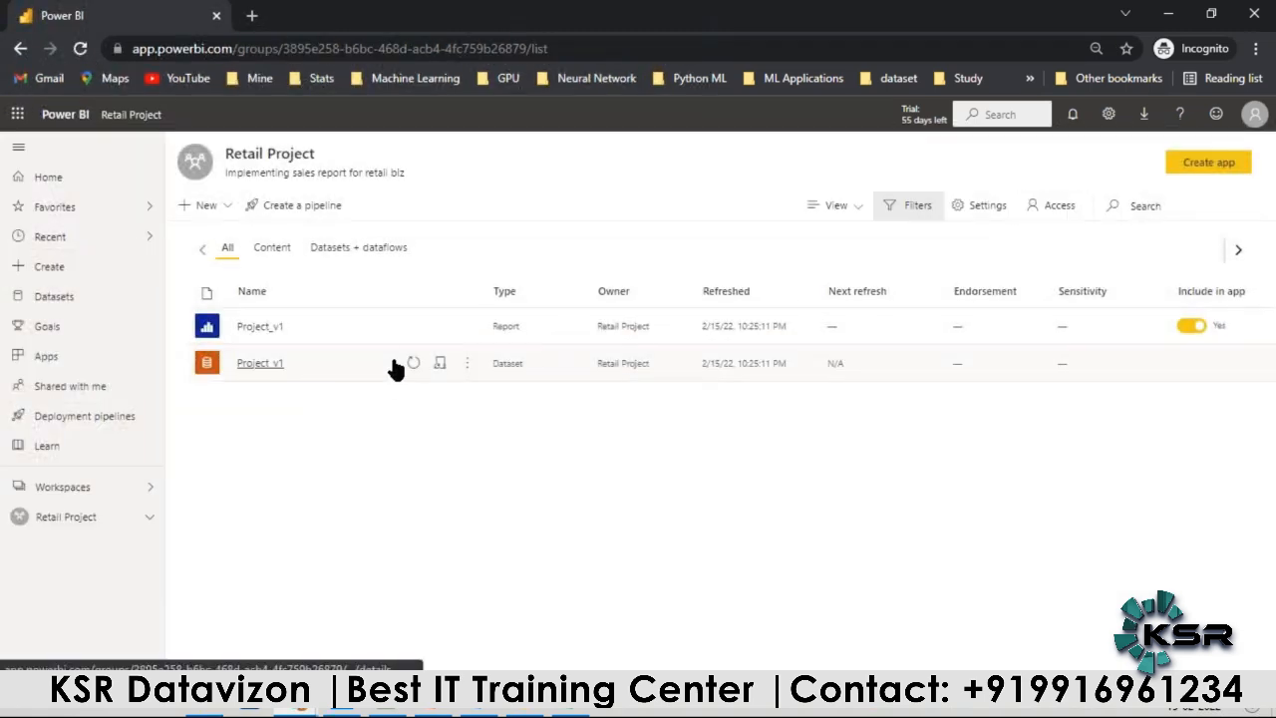
click(465, 365)
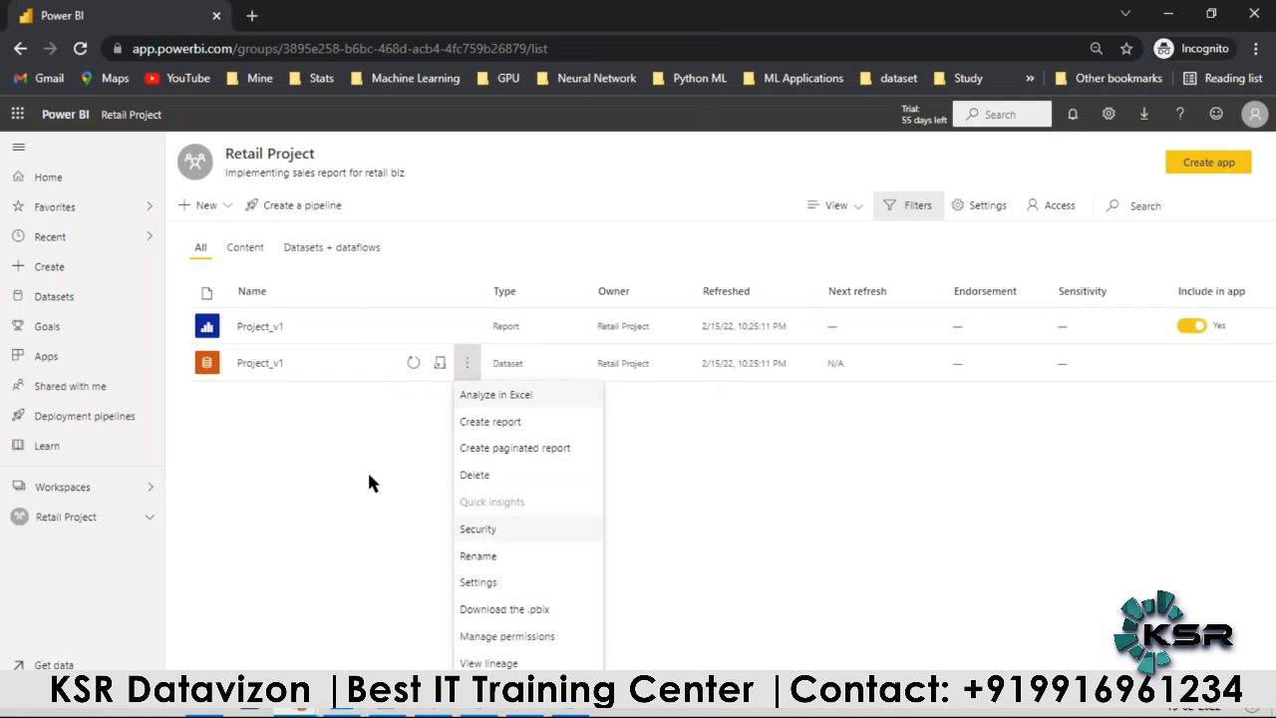
click(261, 326)
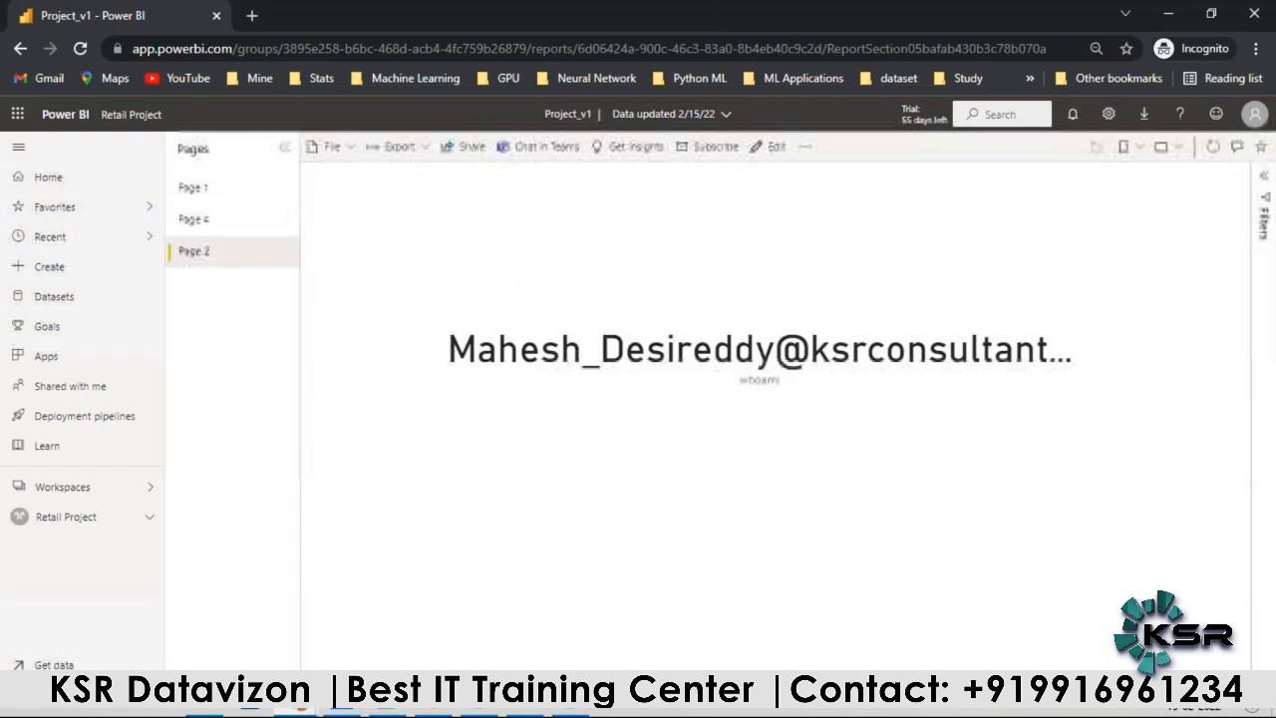
Step: Look through Page 1 and Page 4, and compare the whoami card on Page 2 with the signed-in account's details
click(207, 189)
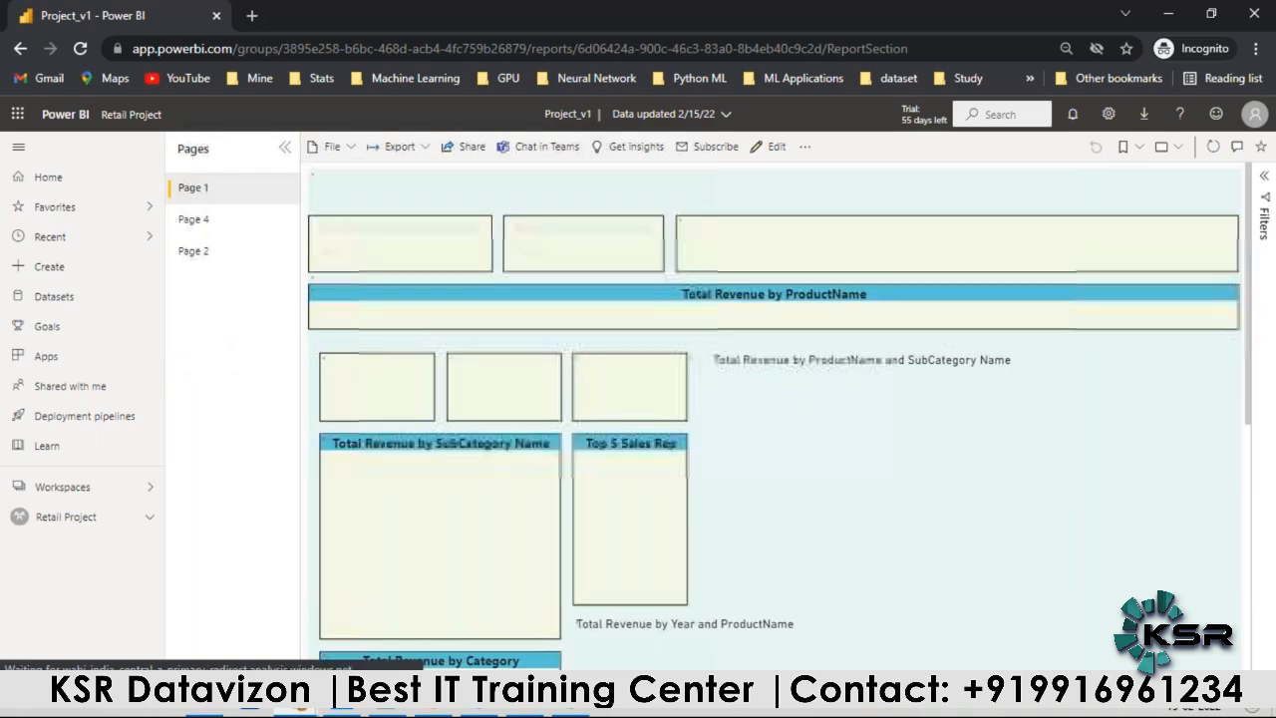
click(200, 221)
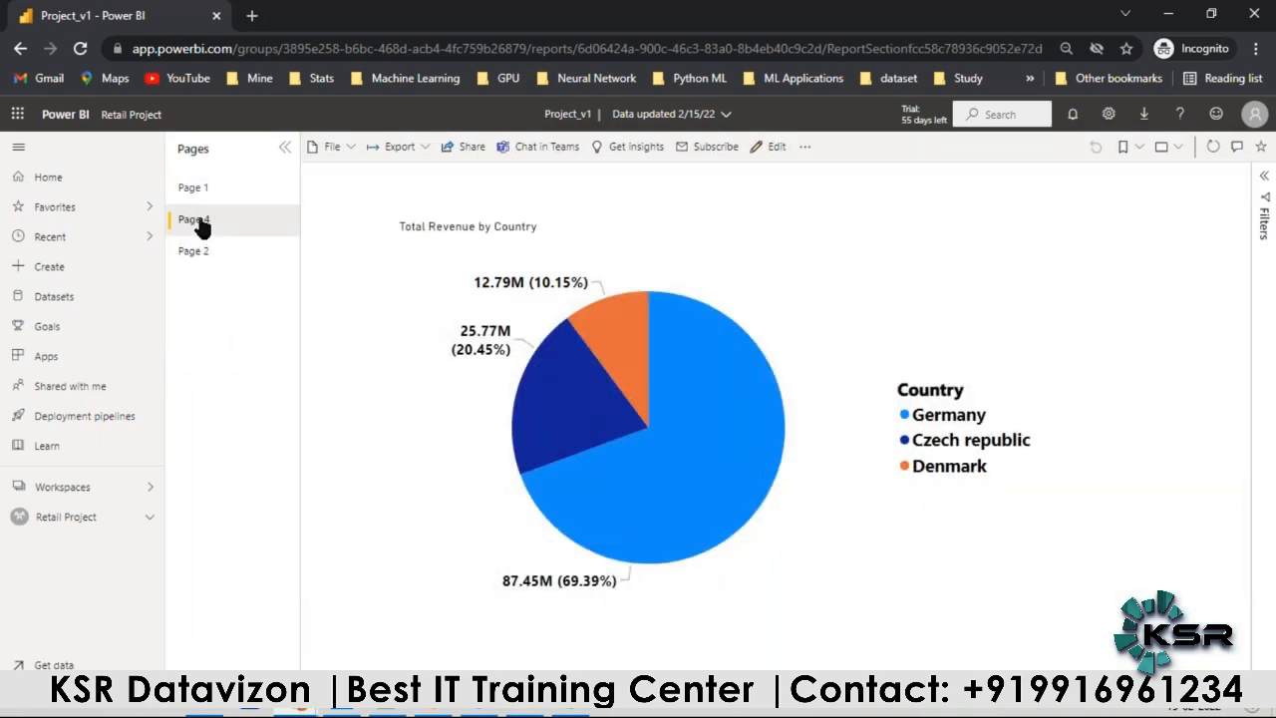
click(206, 253)
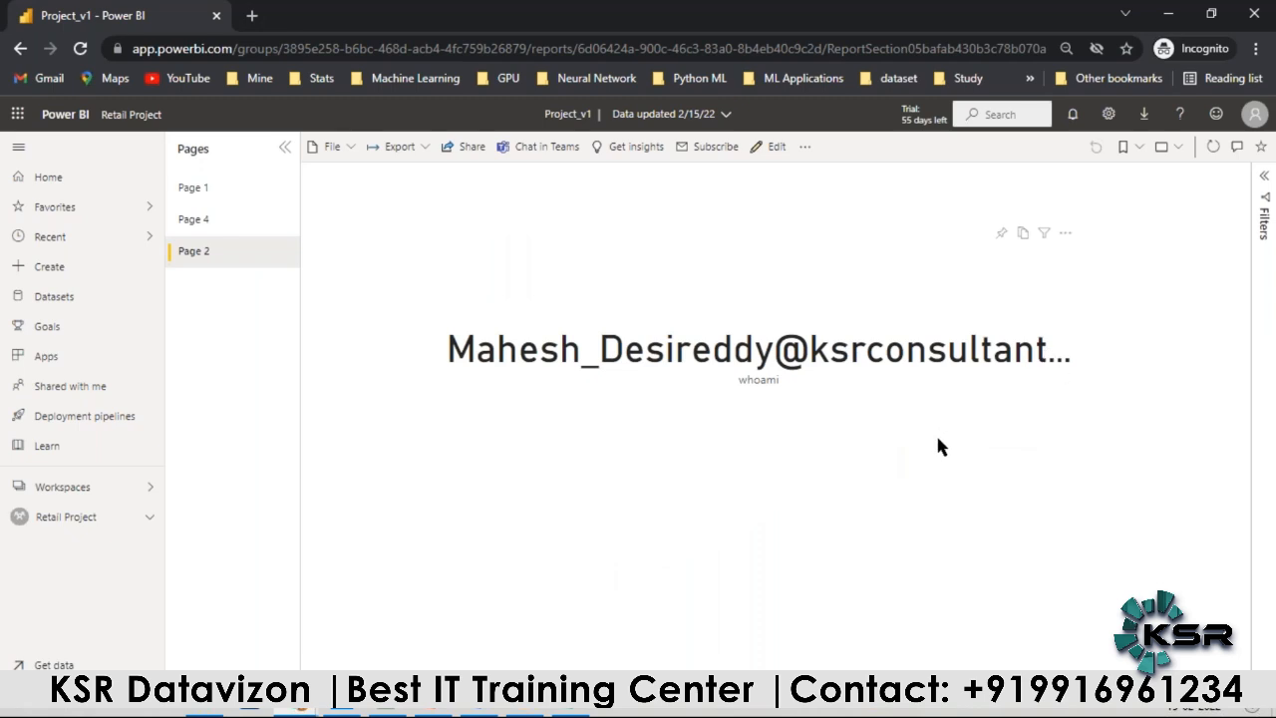
click(1254, 114)
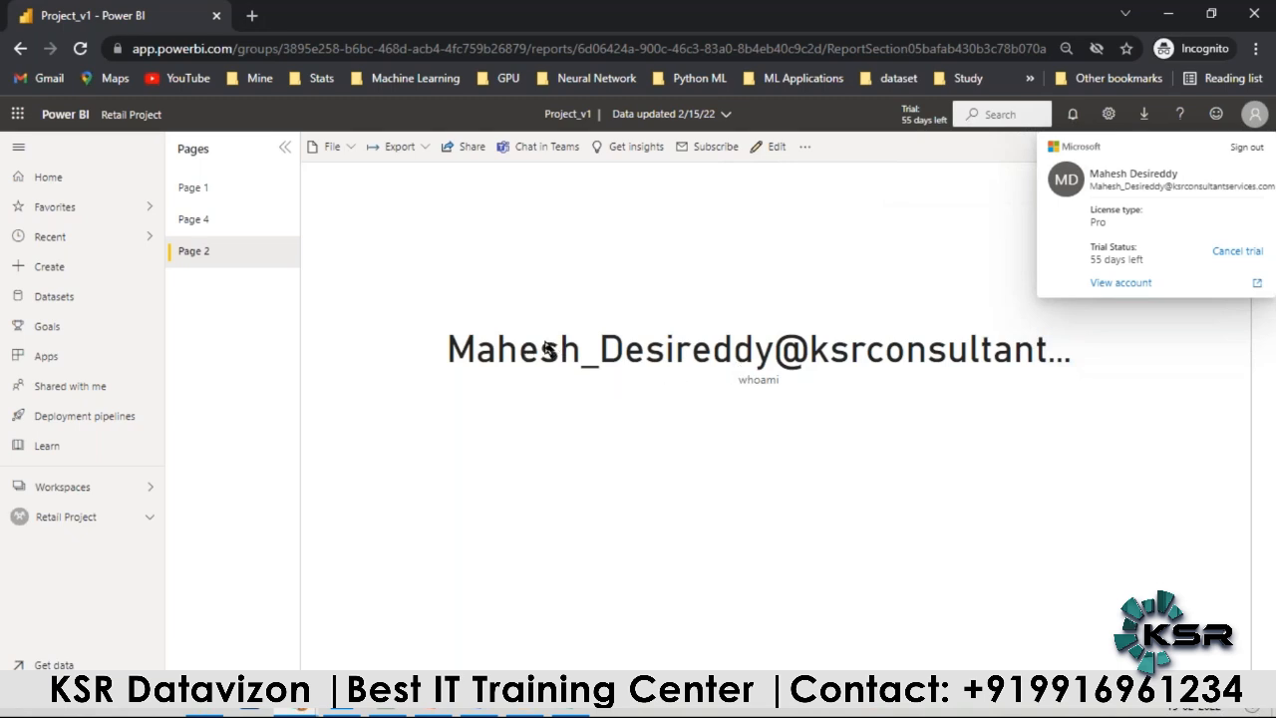
click(575, 713)
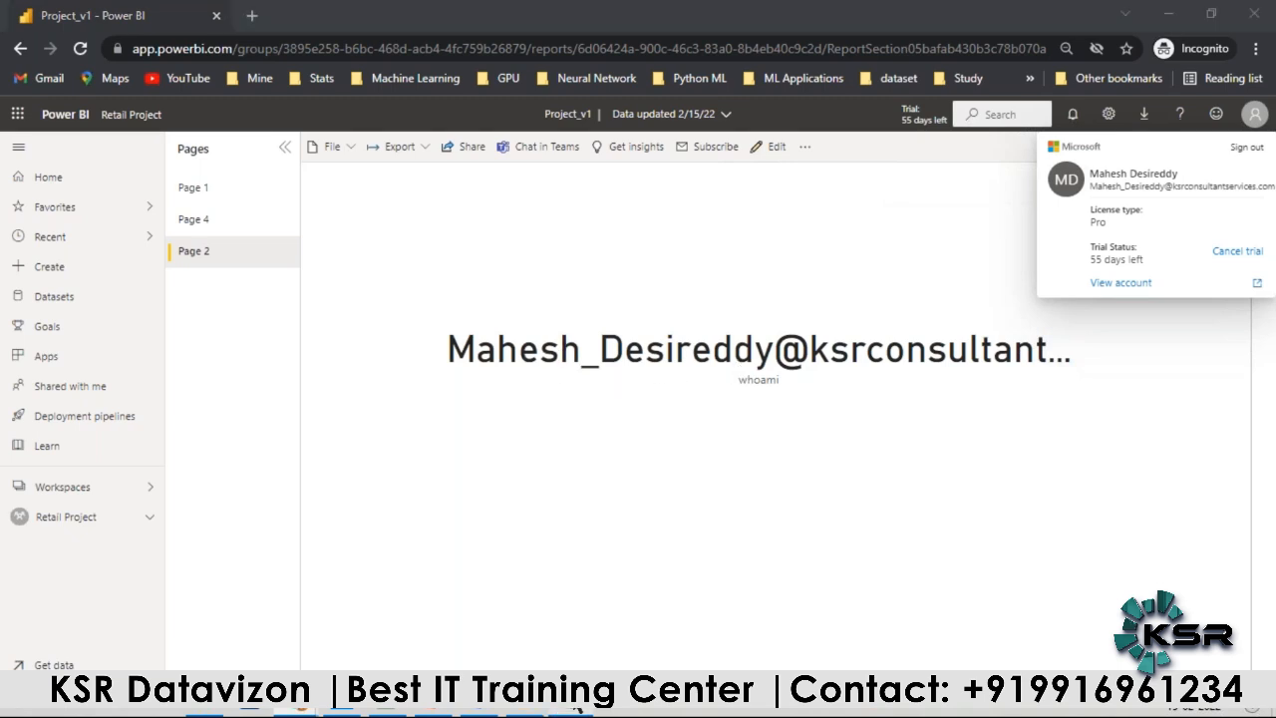
Step: Switch to the Access_v1 workbook and look through the users and their Location_Access countries
scroll(252, 523, down, 4)
scroll(252, 524, down, 11)
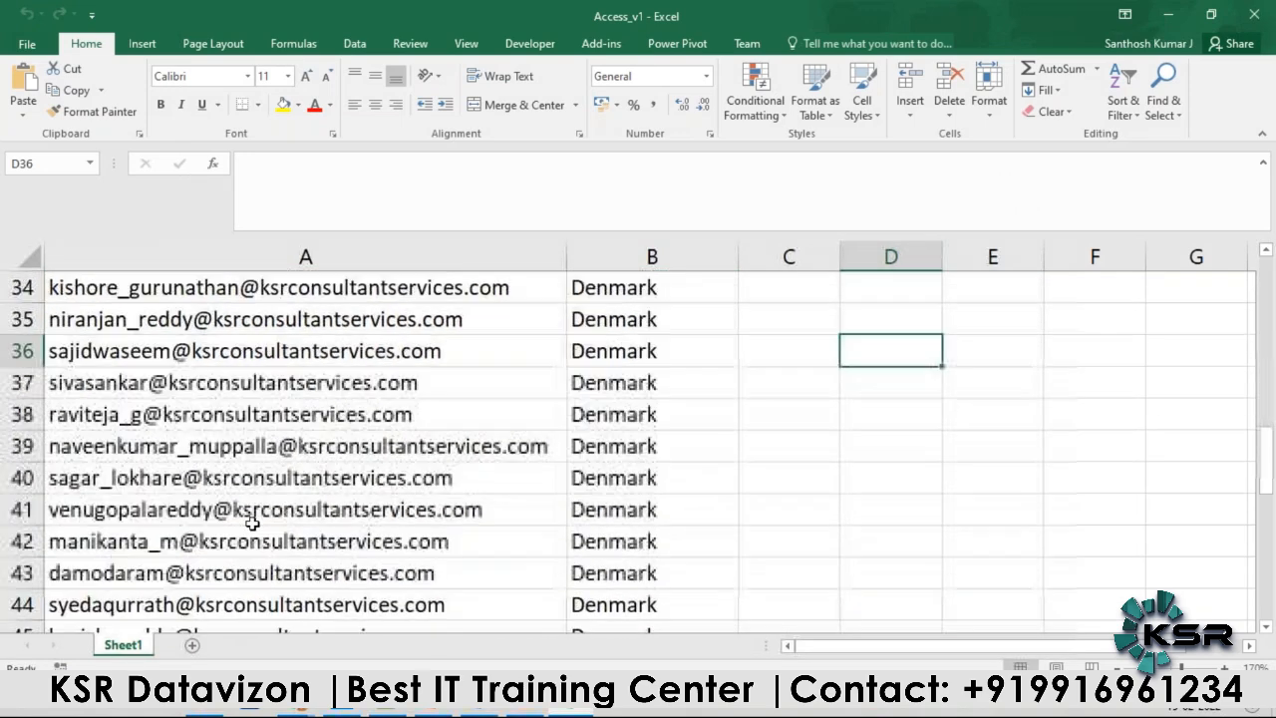
scroll(252, 523, down, 2)
scroll(253, 524, up, 10)
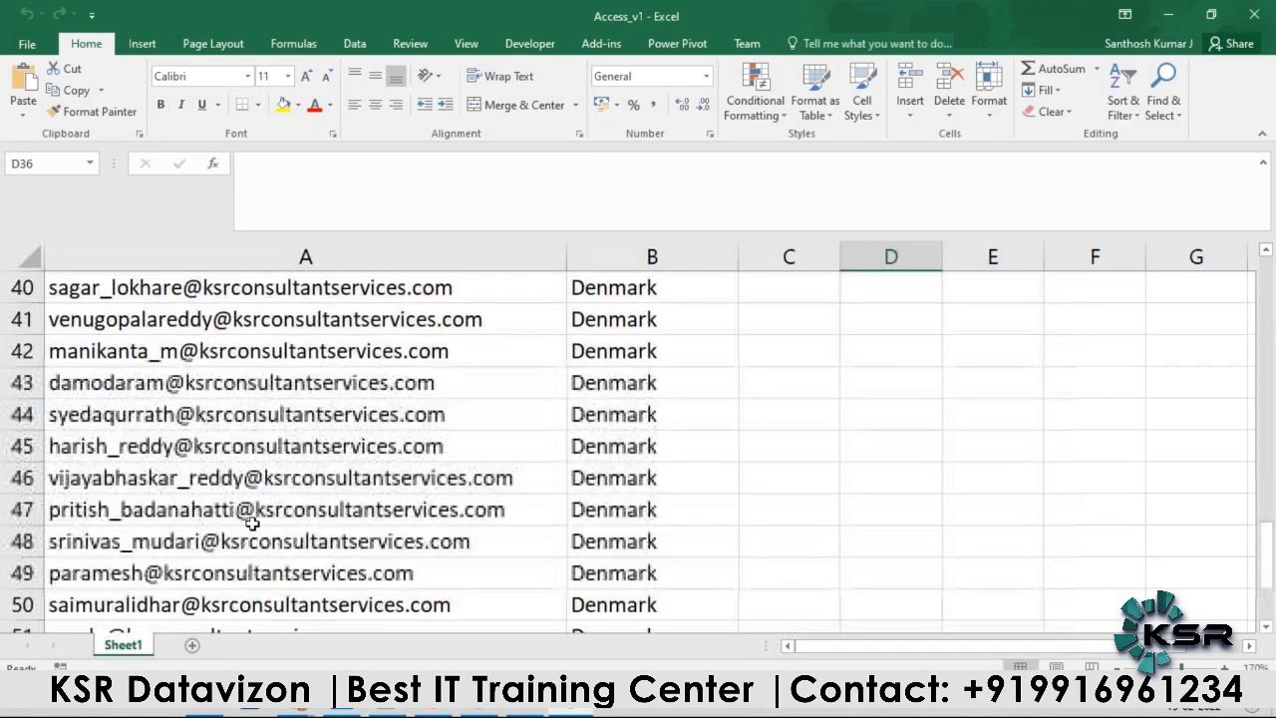
scroll(253, 523, up, 2)
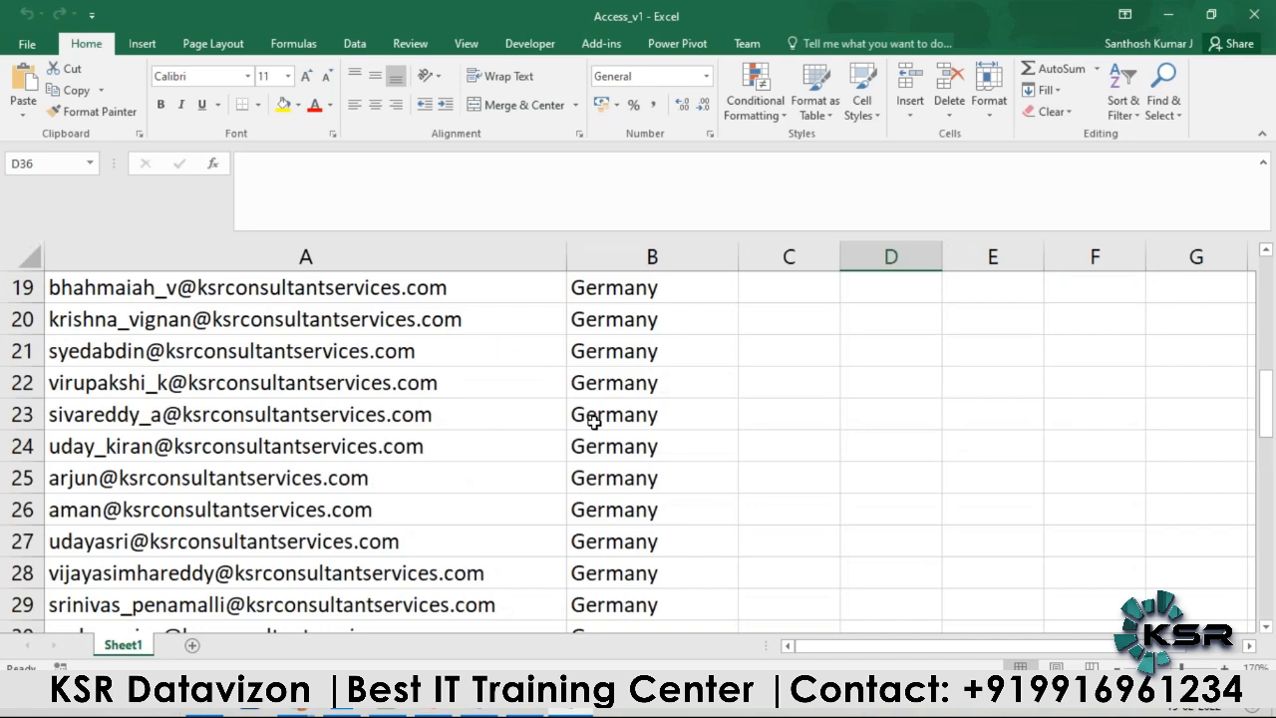
scroll(584, 416, up, 6)
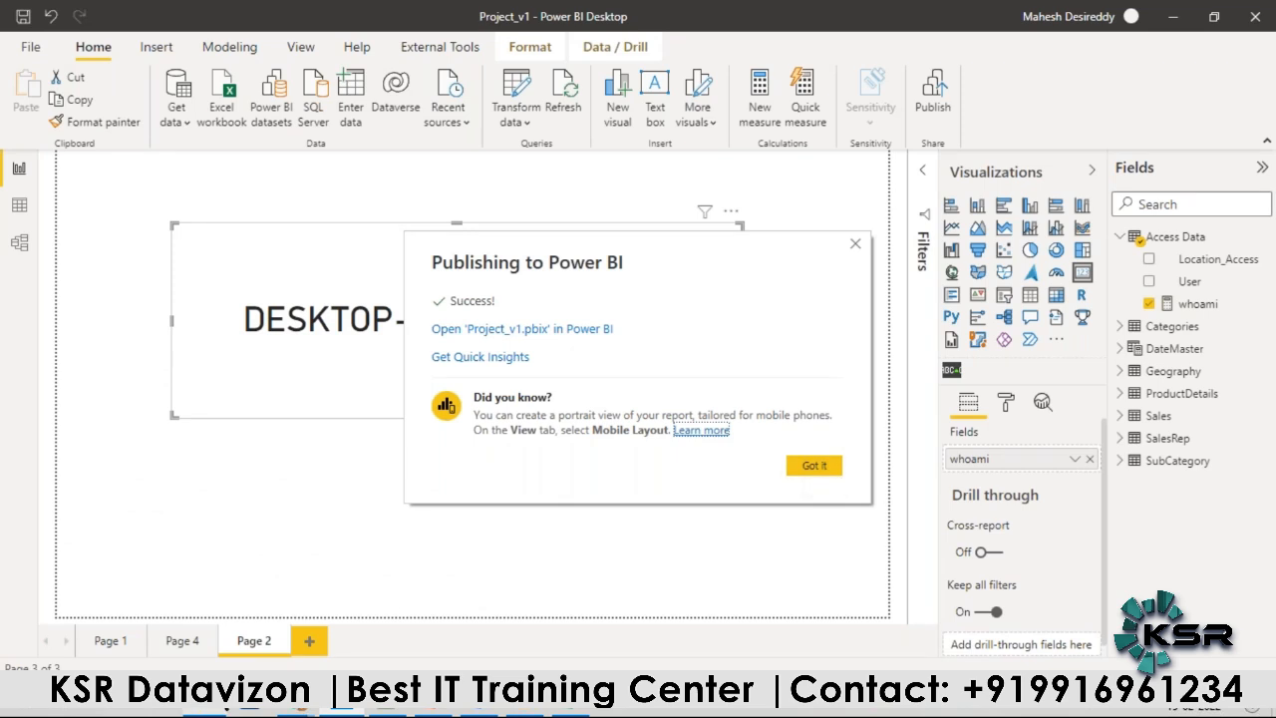
Step: Switch back to the Power BI service and open the Project_v1 dataset's row-level security settings from the Retail Project workspace
mouse_move(340, 710)
click(359, 651)
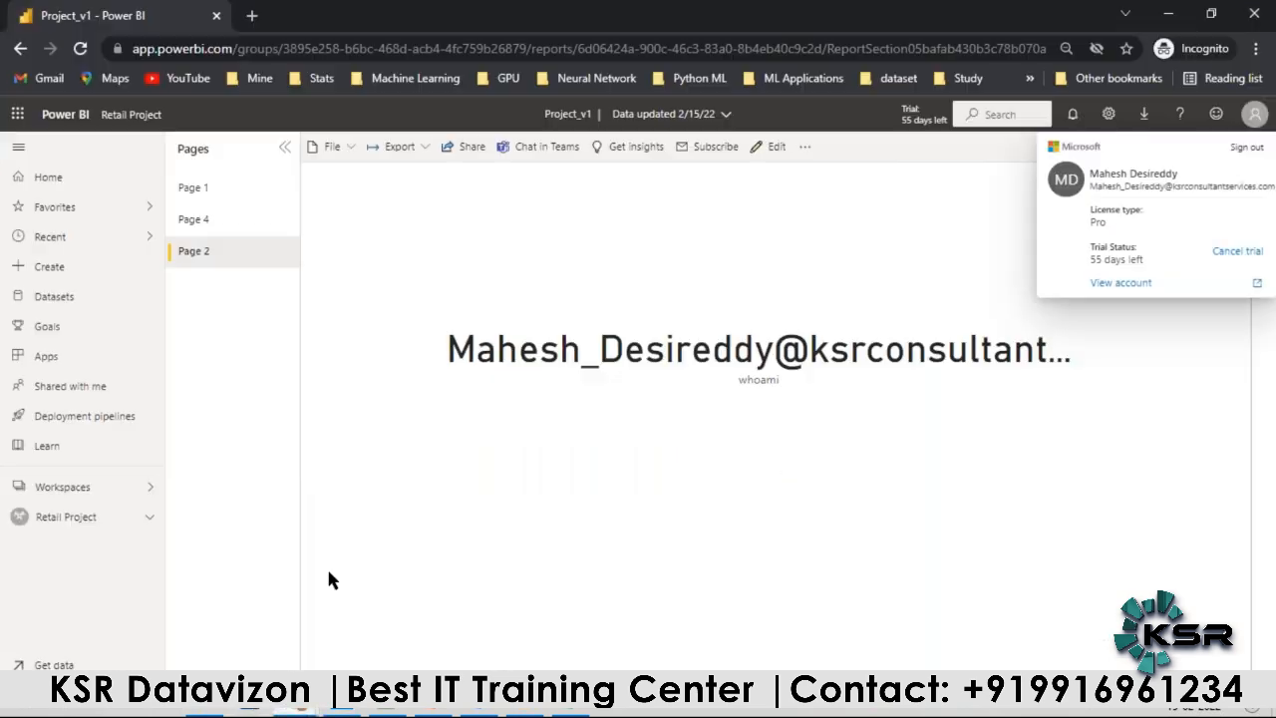
click(79, 511)
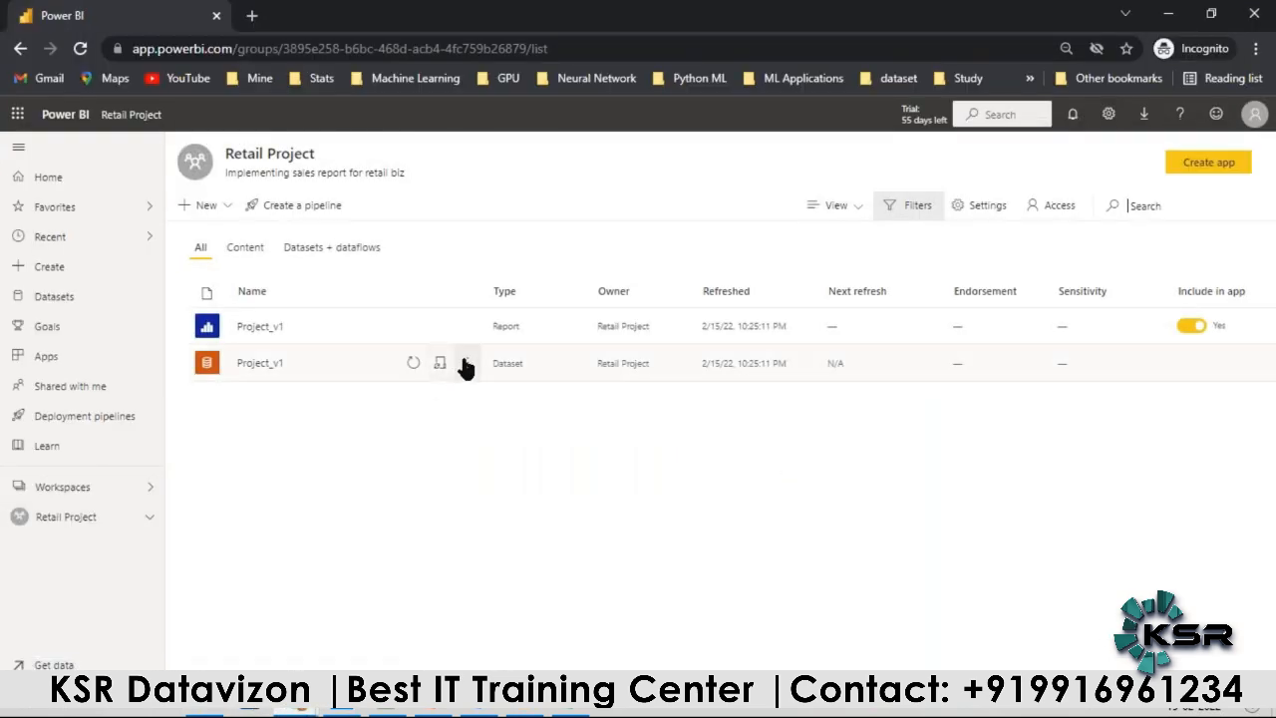
click(465, 364)
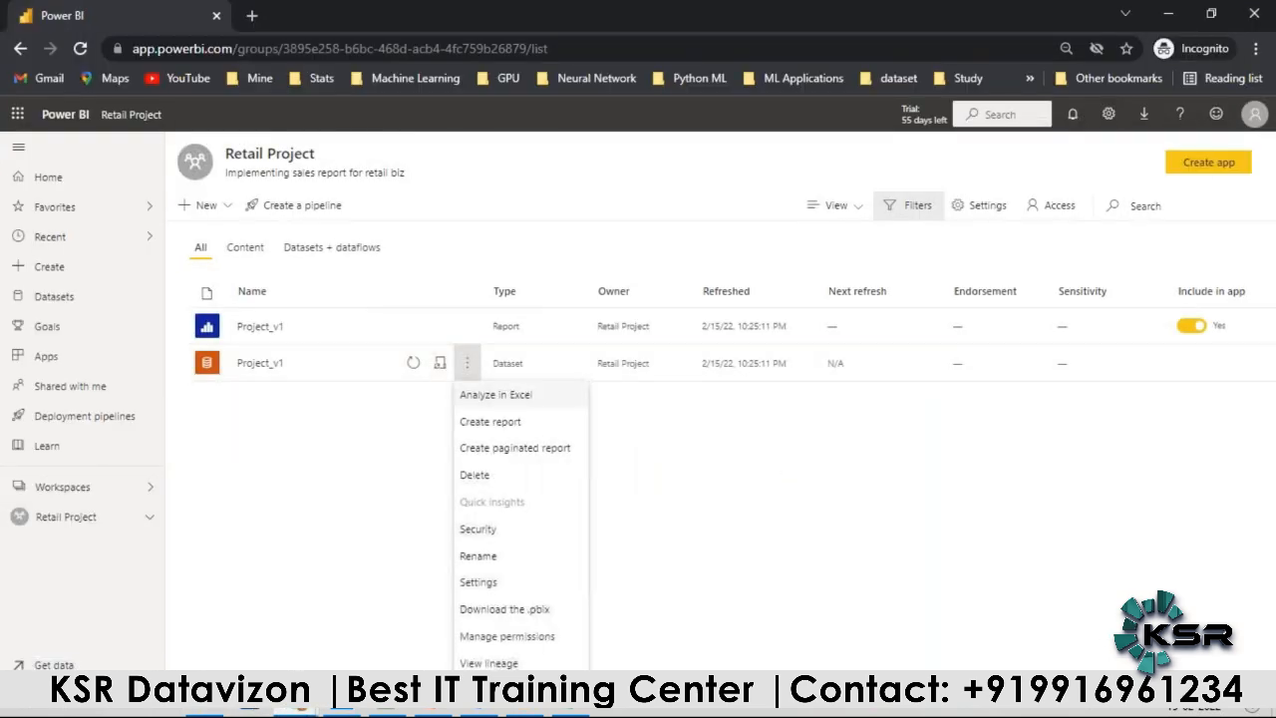
click(488, 537)
Step: Add four people from the suggested accounts as members of User Role
click(442, 261)
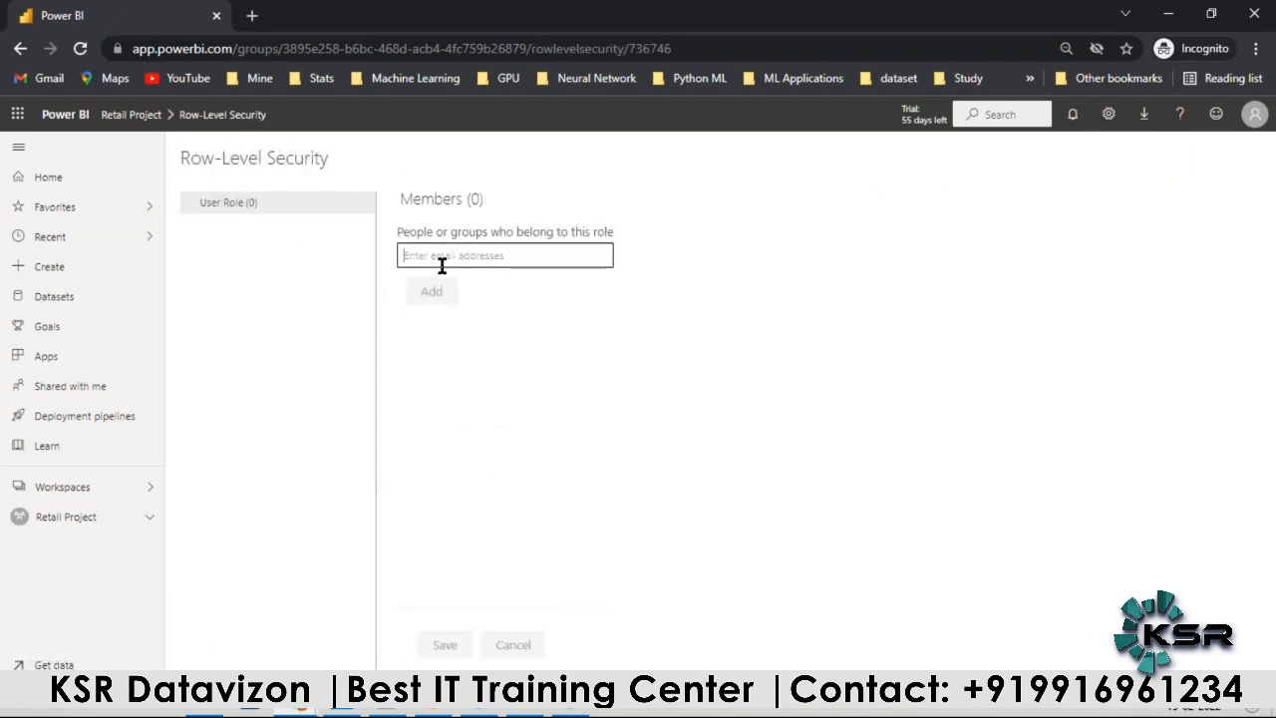
text(a)
click(445, 283)
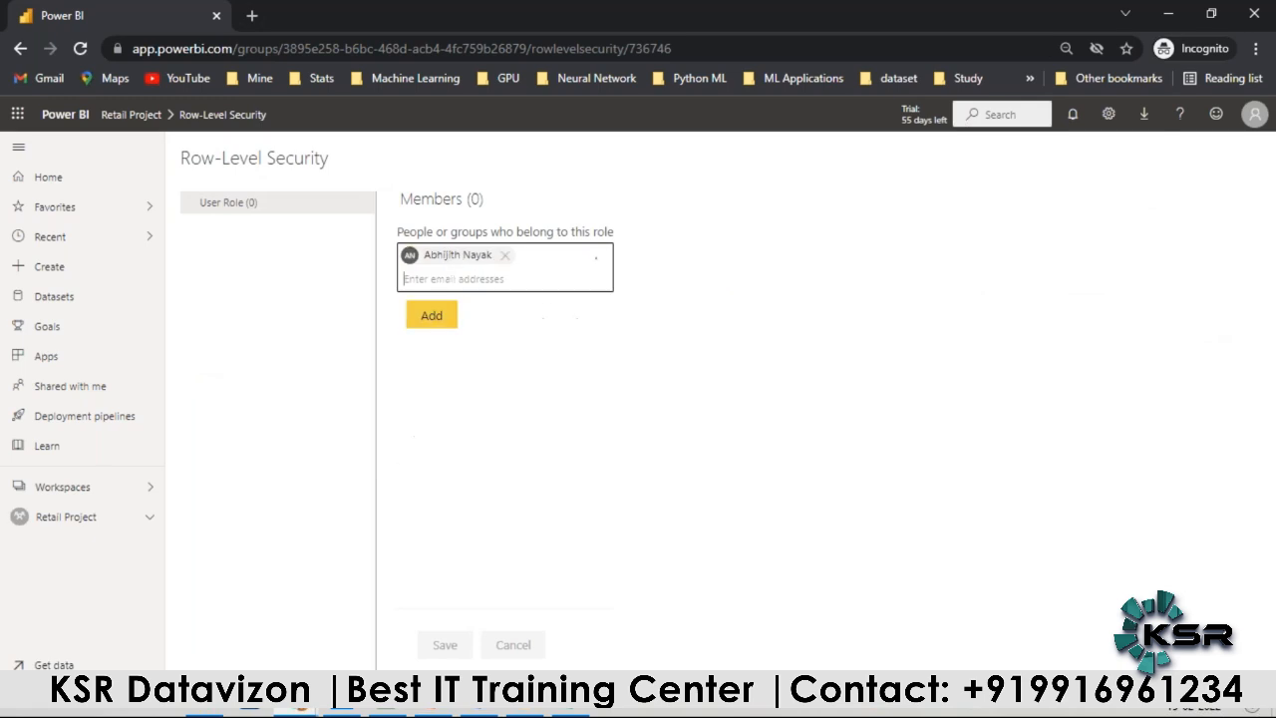
text(a)
click(469, 415)
text(a)
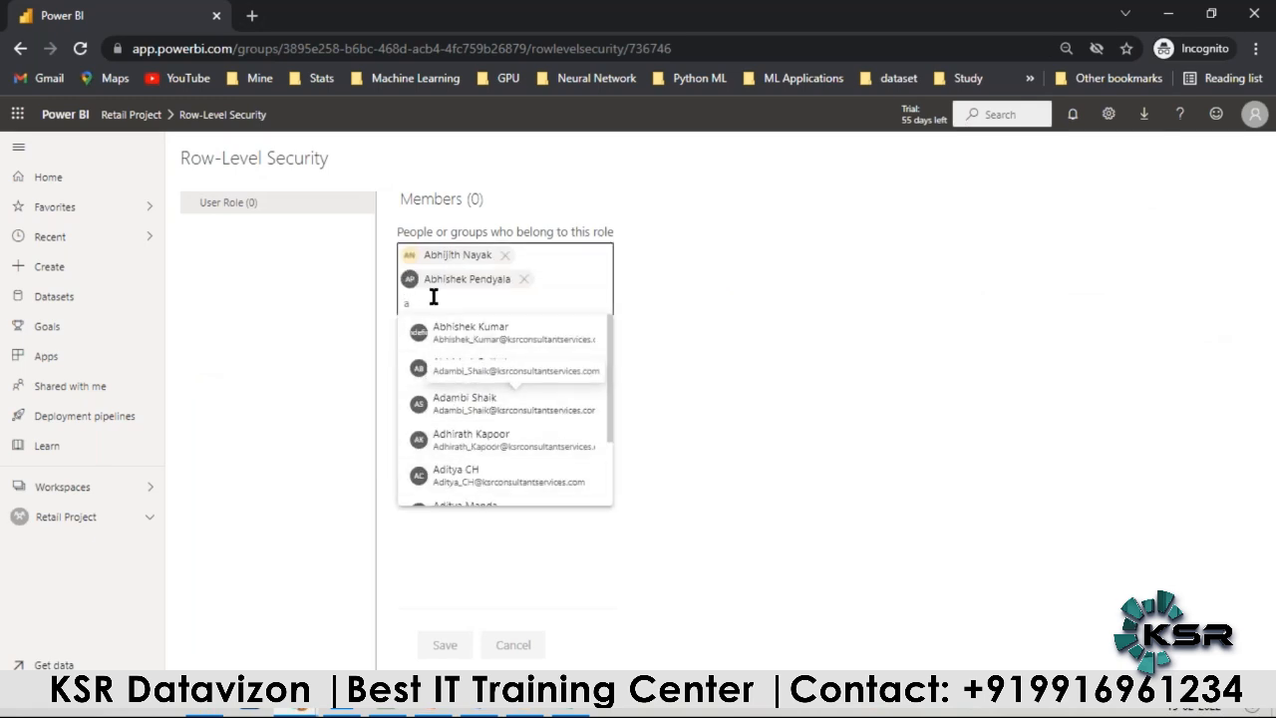
scroll(449, 419, down, 5)
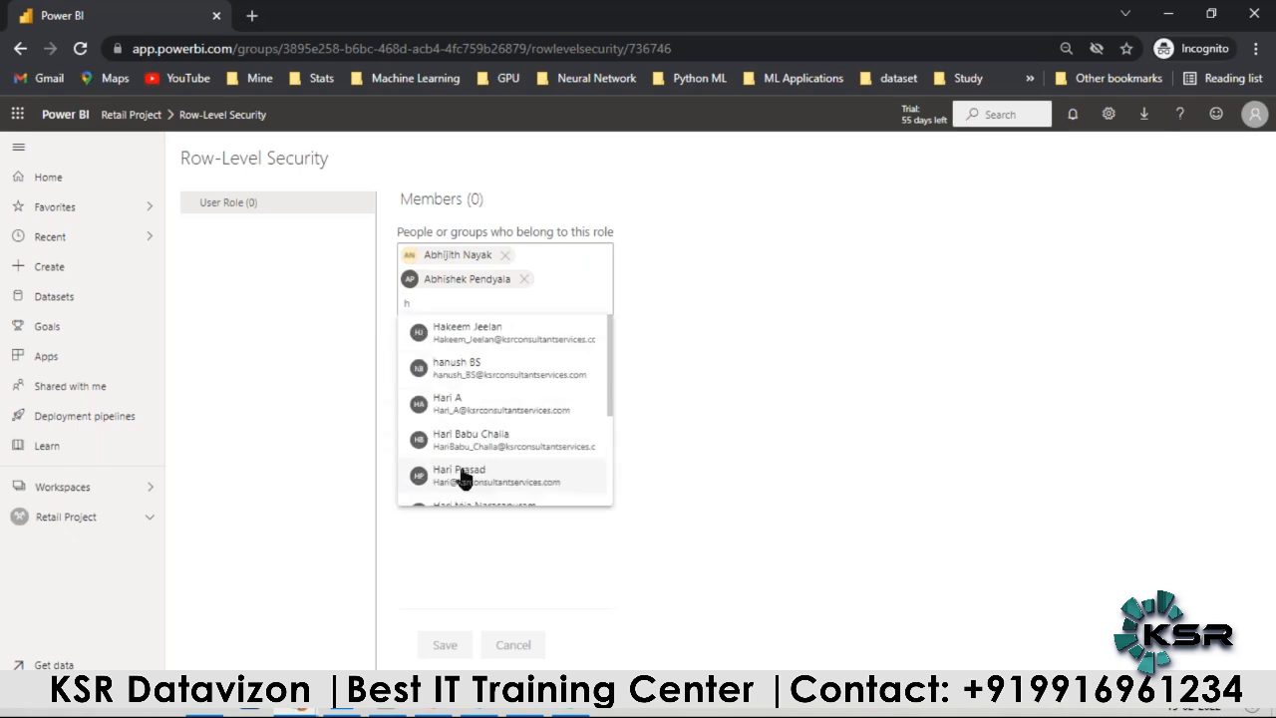
click(462, 476)
text(j)
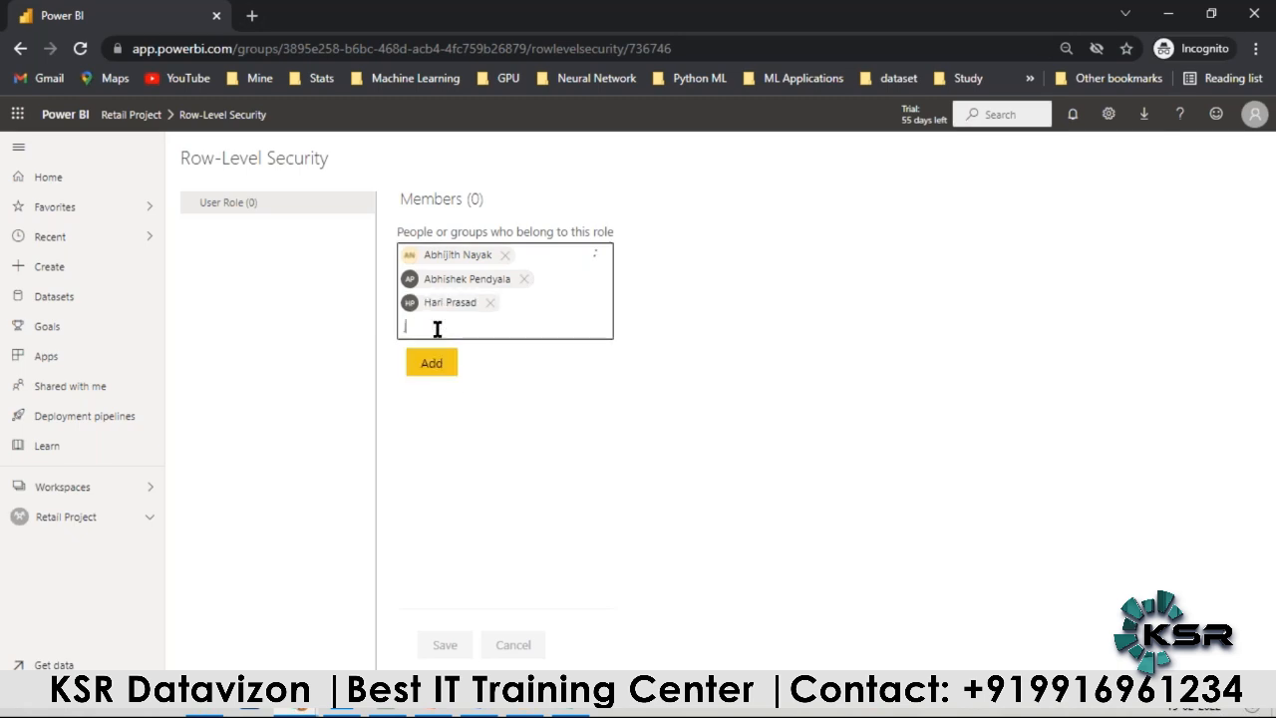
click(455, 489)
click(439, 386)
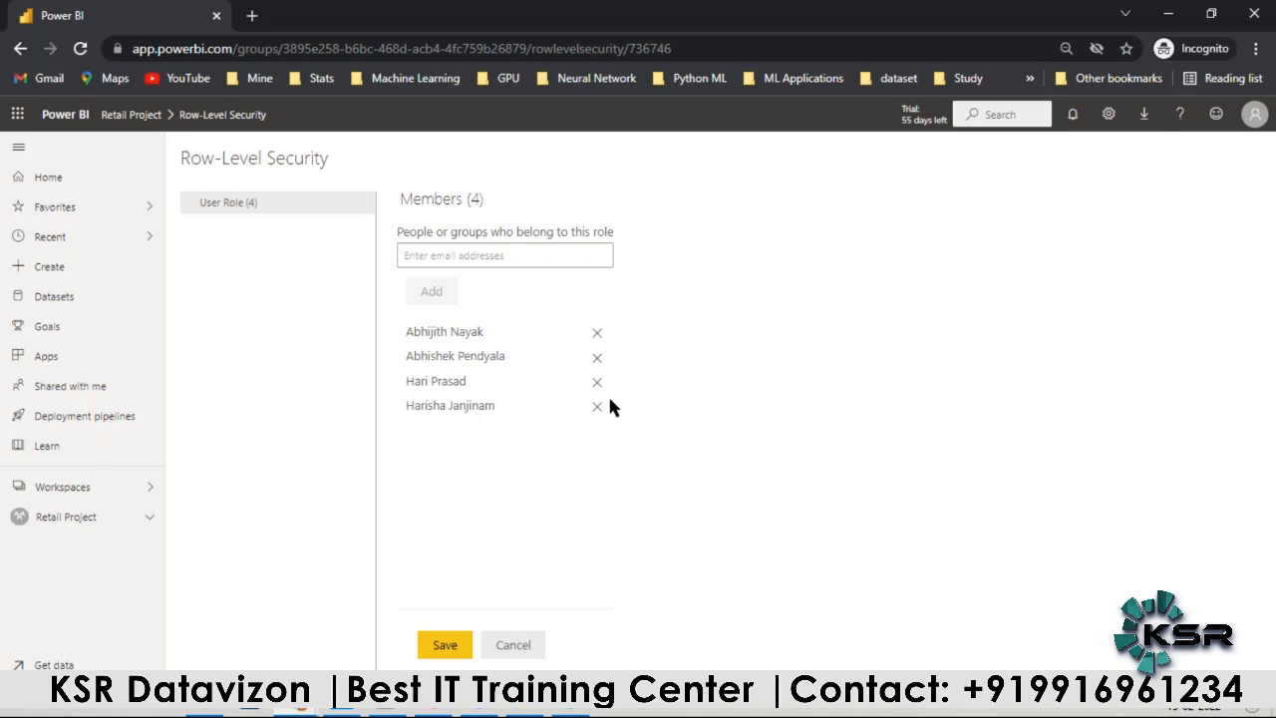
Step: Check the Access_v1 workbook, return to the Retail Project workspace, and review the people and permissions in its access list
key(alt+Tab)
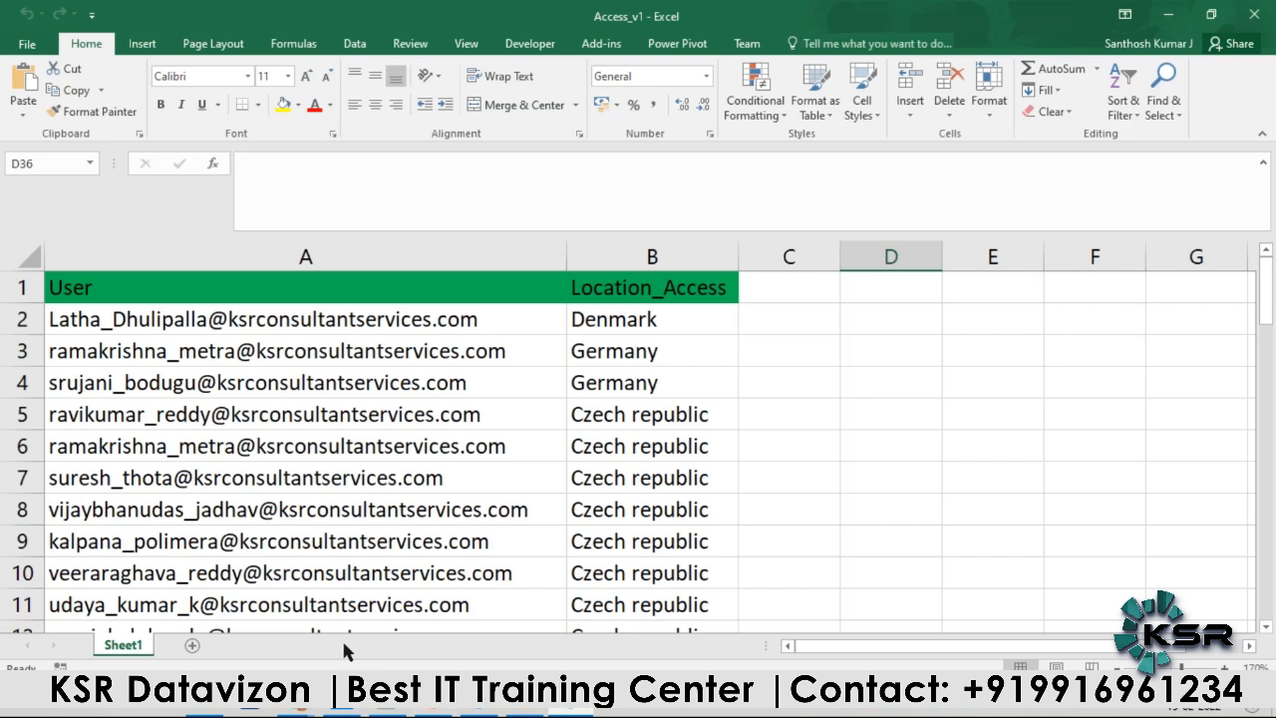
mouse_move(296, 710)
click(284, 623)
click(89, 519)
click(694, 413)
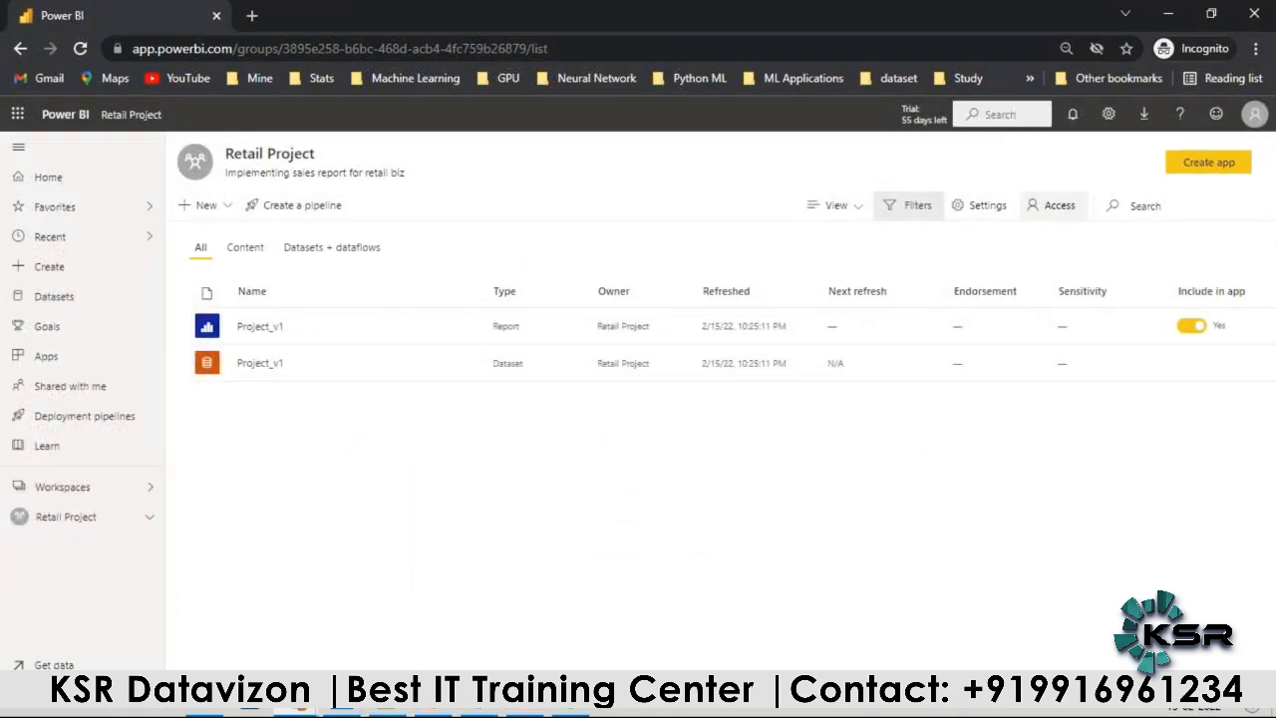
click(1052, 205)
scroll(1088, 533, down, 1)
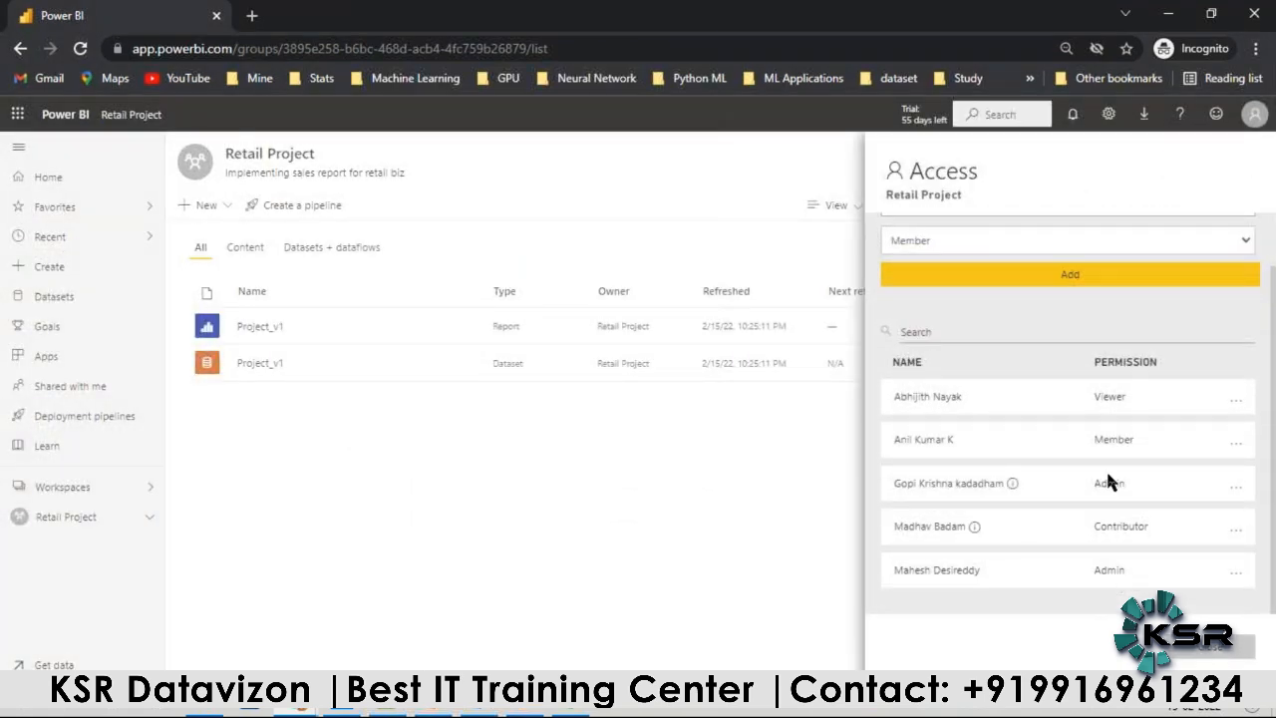
scroll(1102, 489, up, 1)
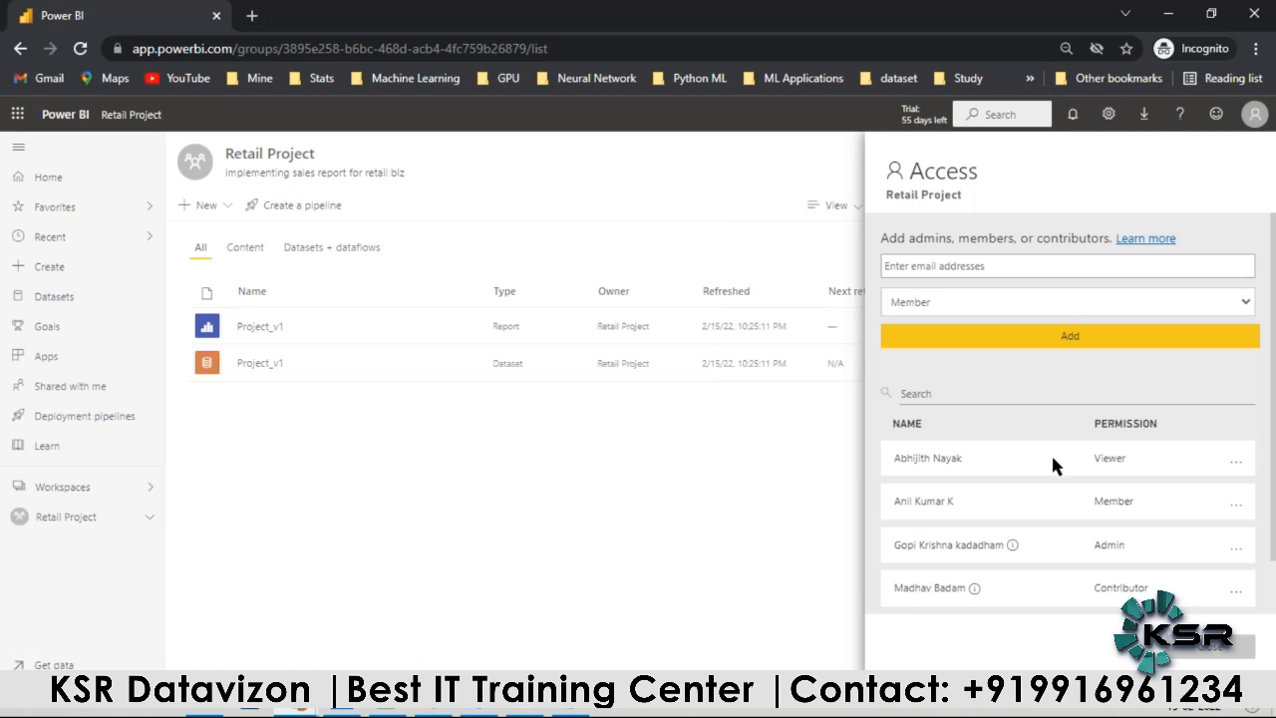
Step: Read the Project Steps Conti… slide in the End2End_Project presentation, and return to the Retail Project workspace with its access list closed
click(433, 711)
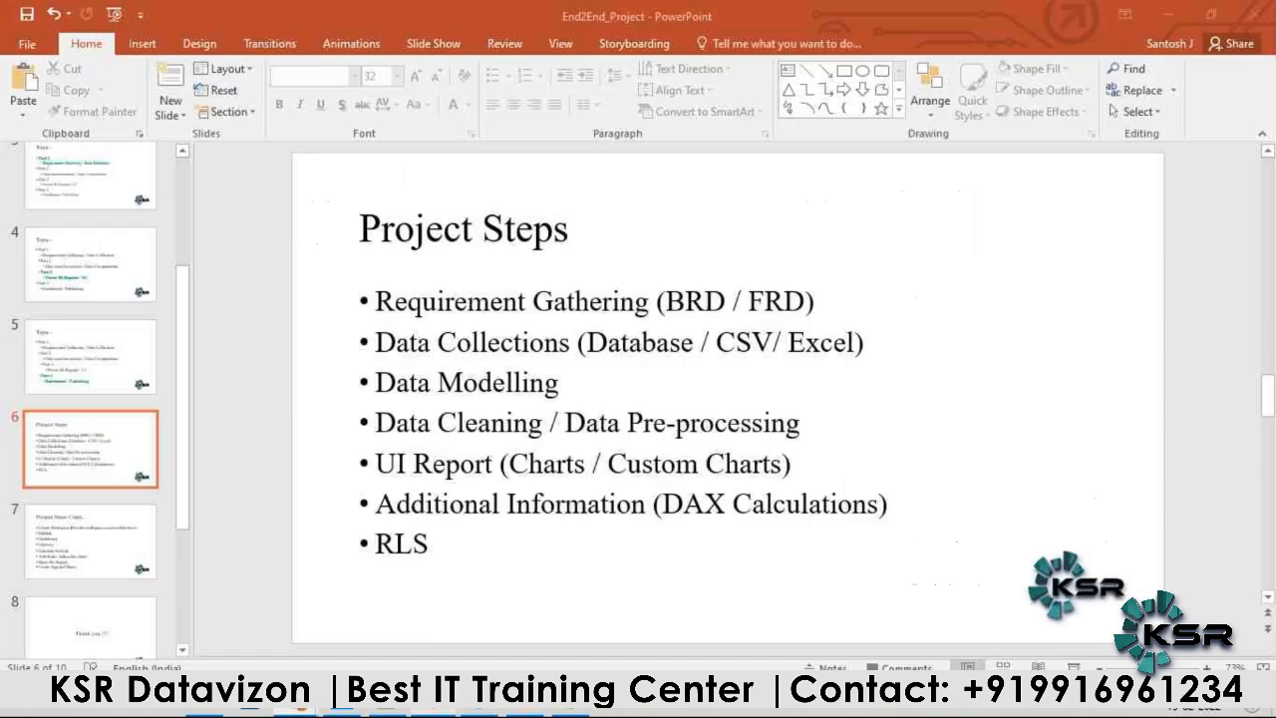
click(94, 562)
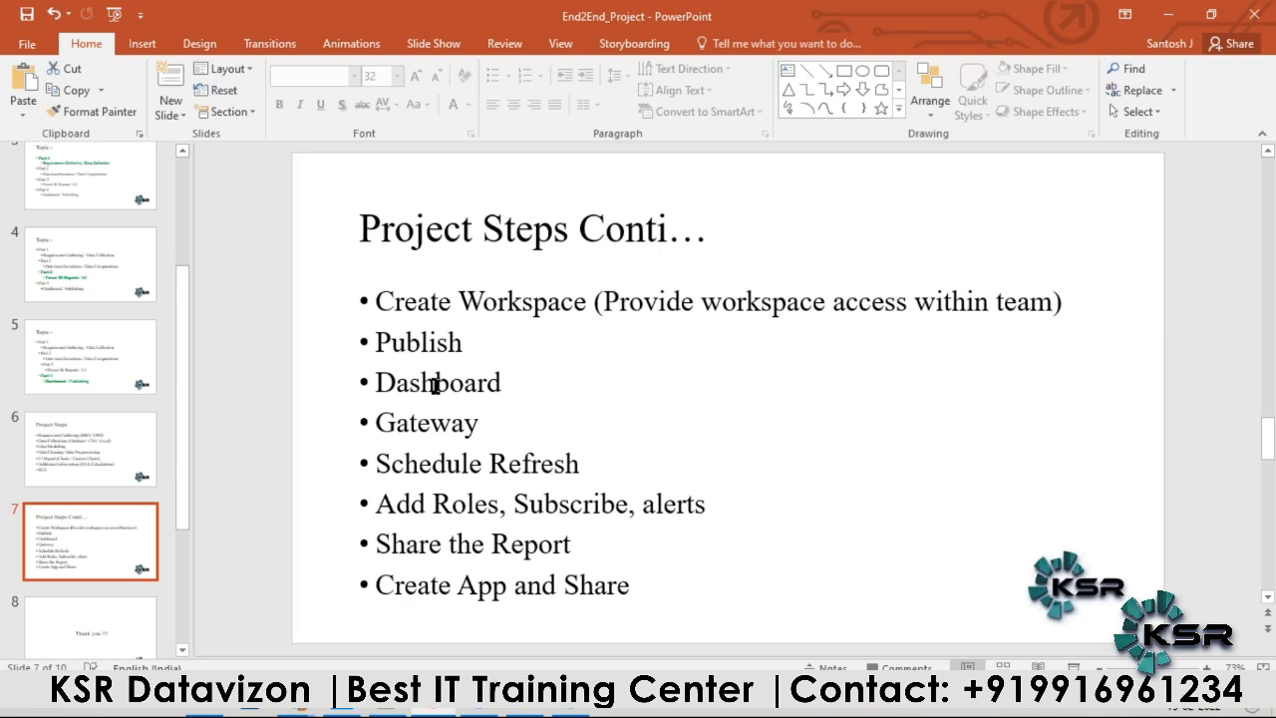
key(alt+Tab)
click(802, 232)
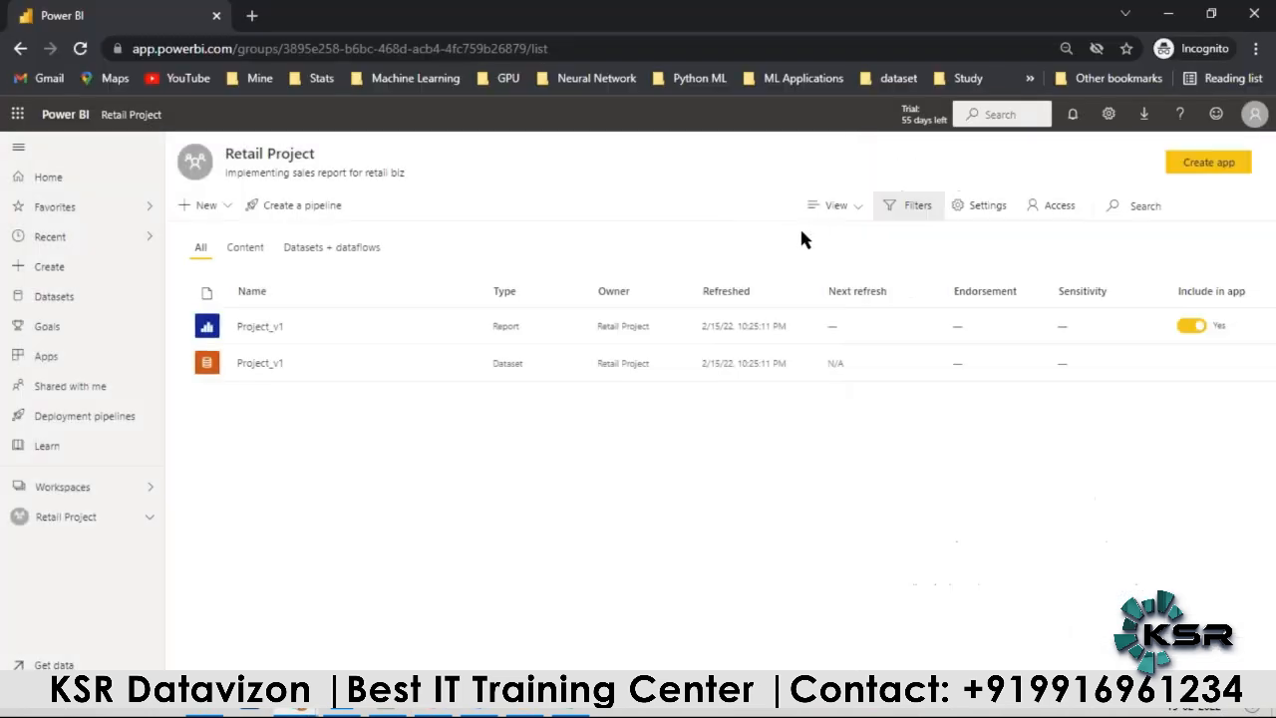
Step: Create a new dashboard named Project Dash v1 in the Retail Project workspace
click(209, 208)
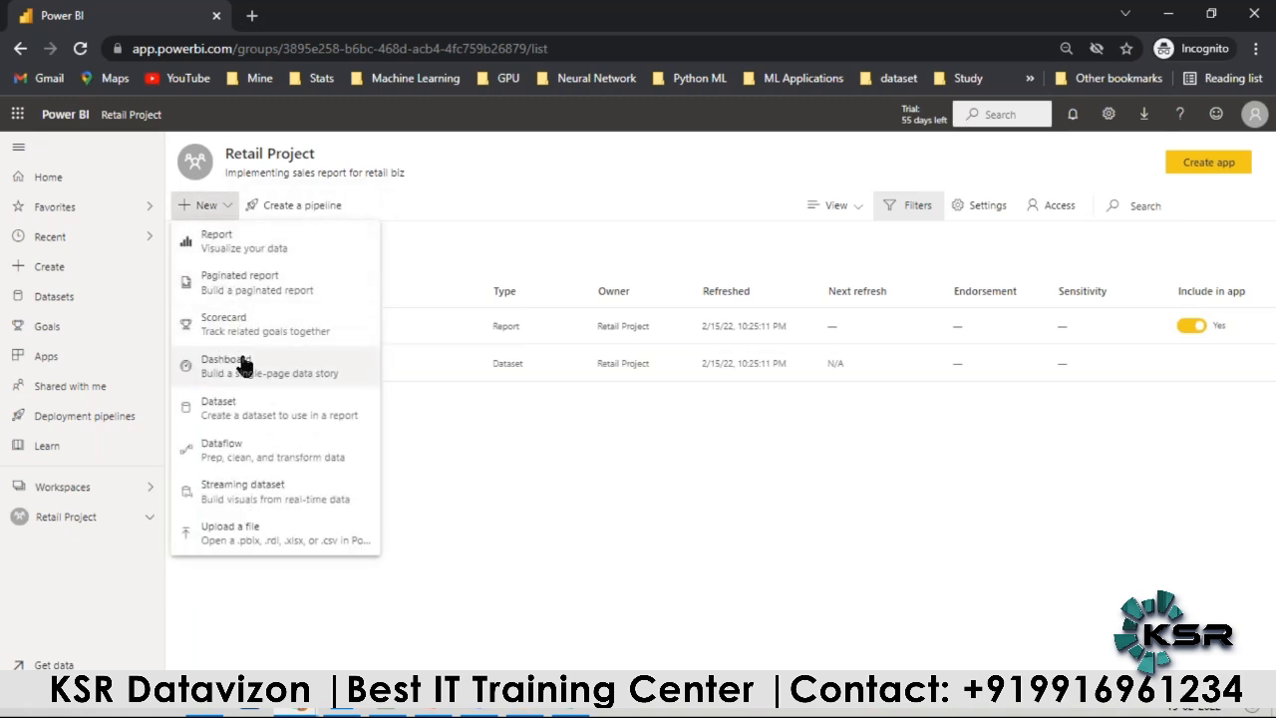
click(240, 365)
click(550, 376)
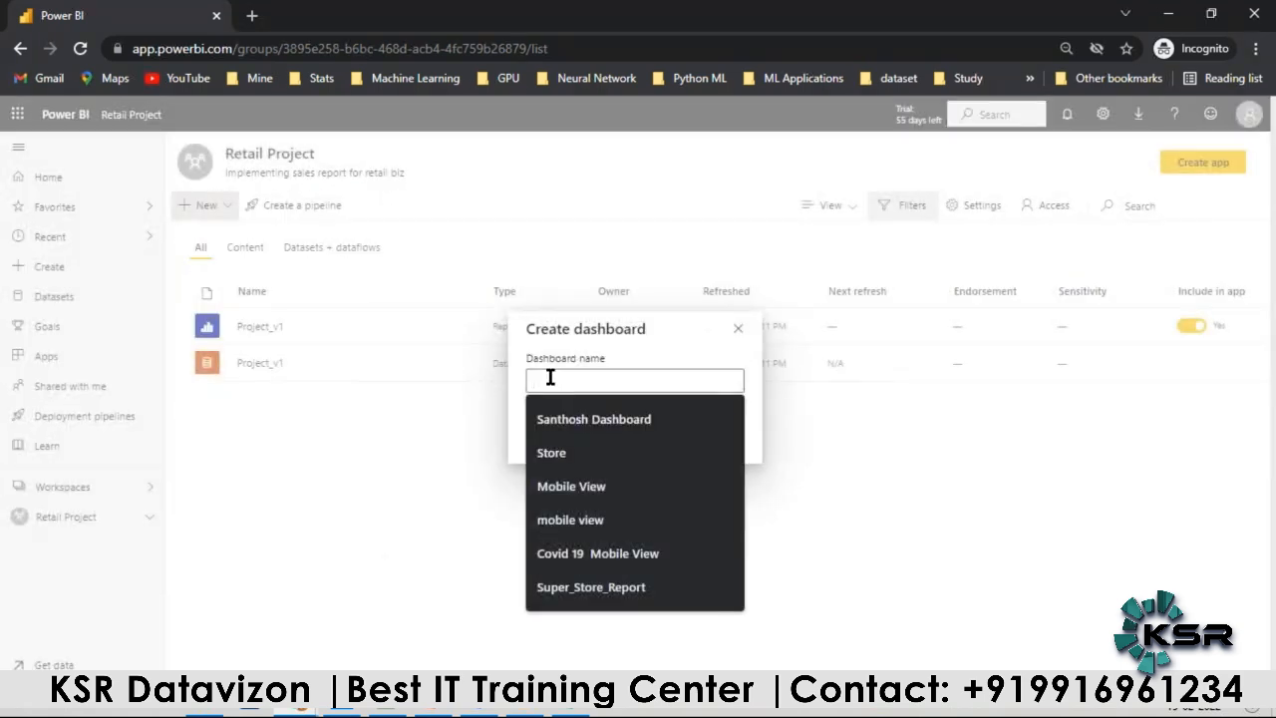
text(Prp)
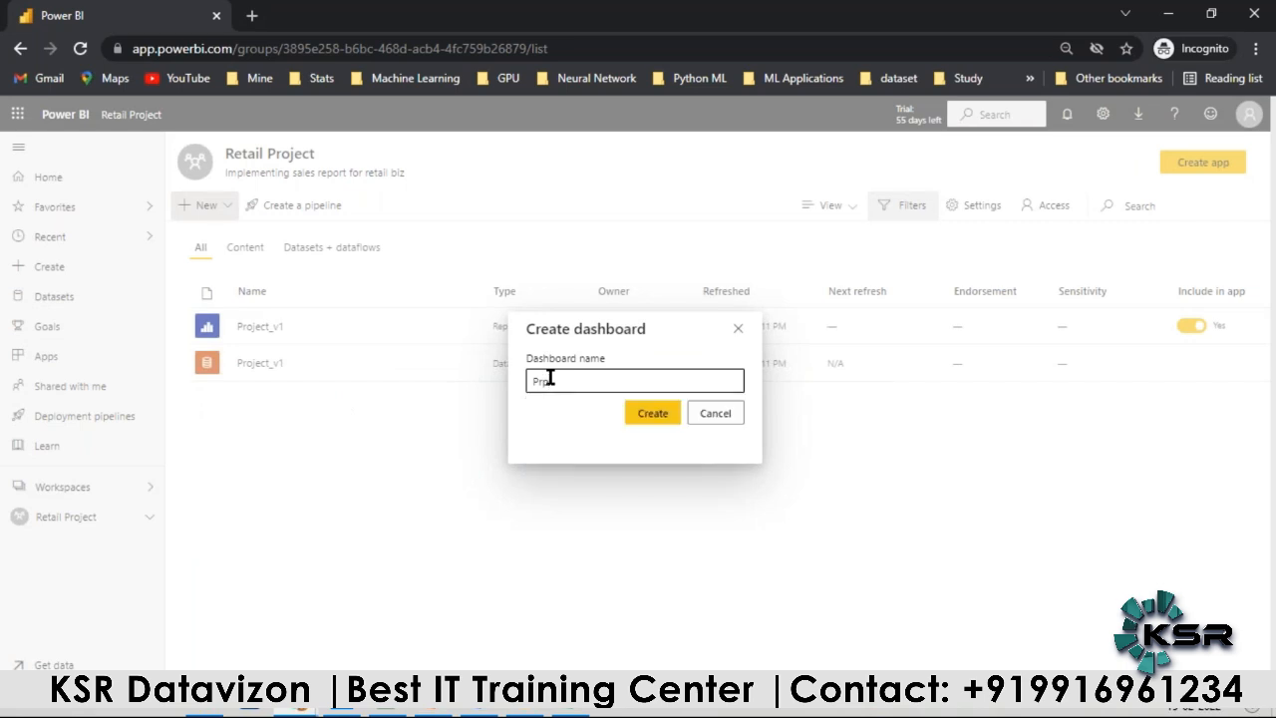
key(BackSpace)
text(o)
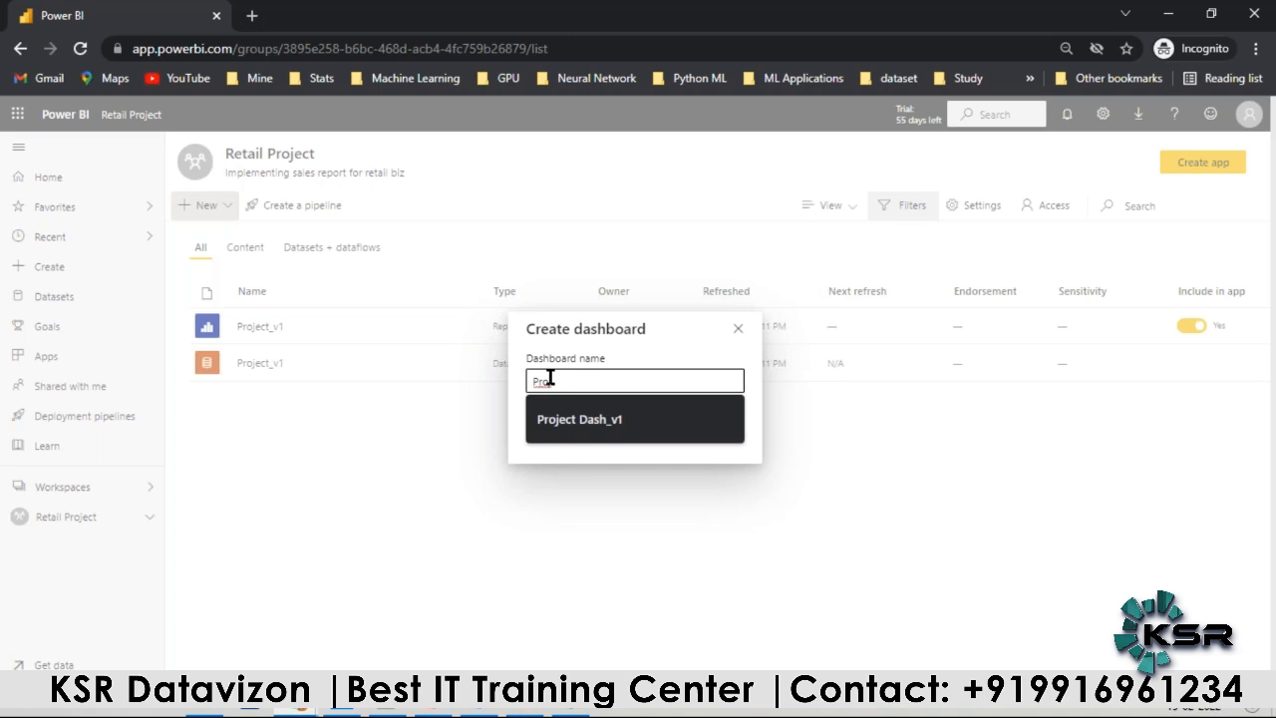
text(ject Dash V1)
key(BackSpace)
key(BackSpace)
text(v1)
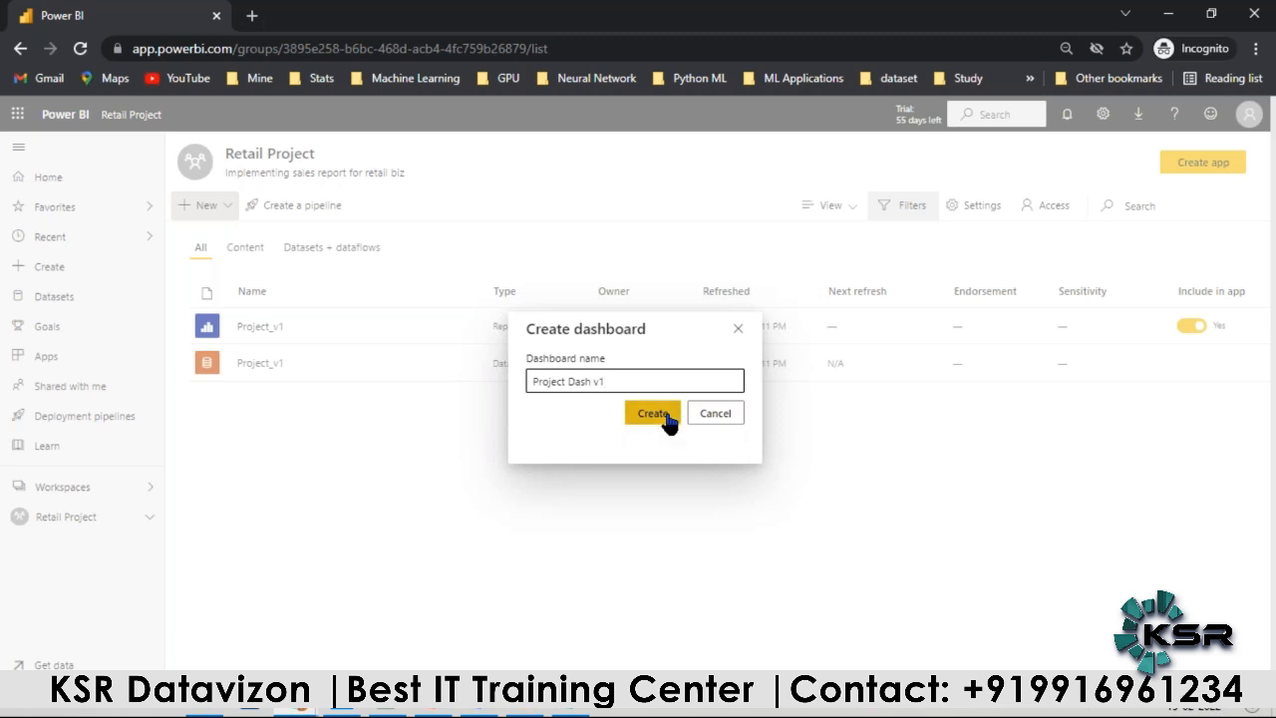
click(664, 419)
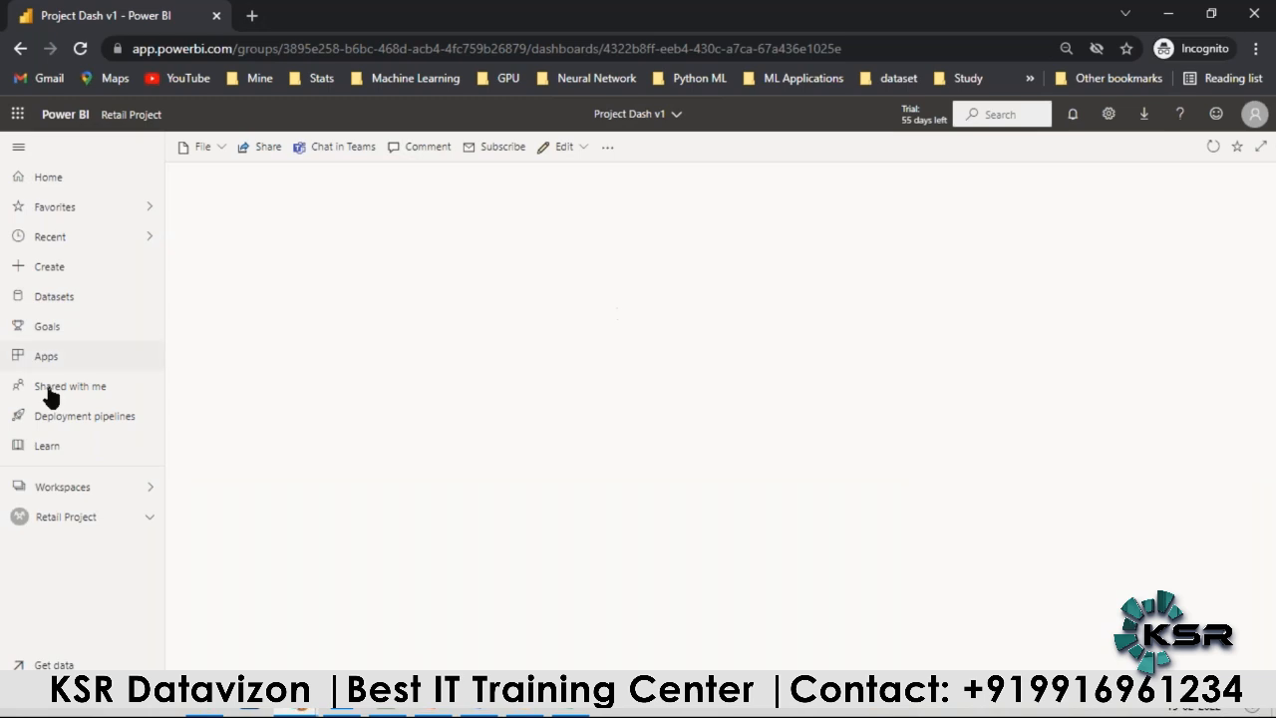
Step: Open the Project_v1 report from the Retail Project workspace and show the Sales Report on Page 1
click(63, 516)
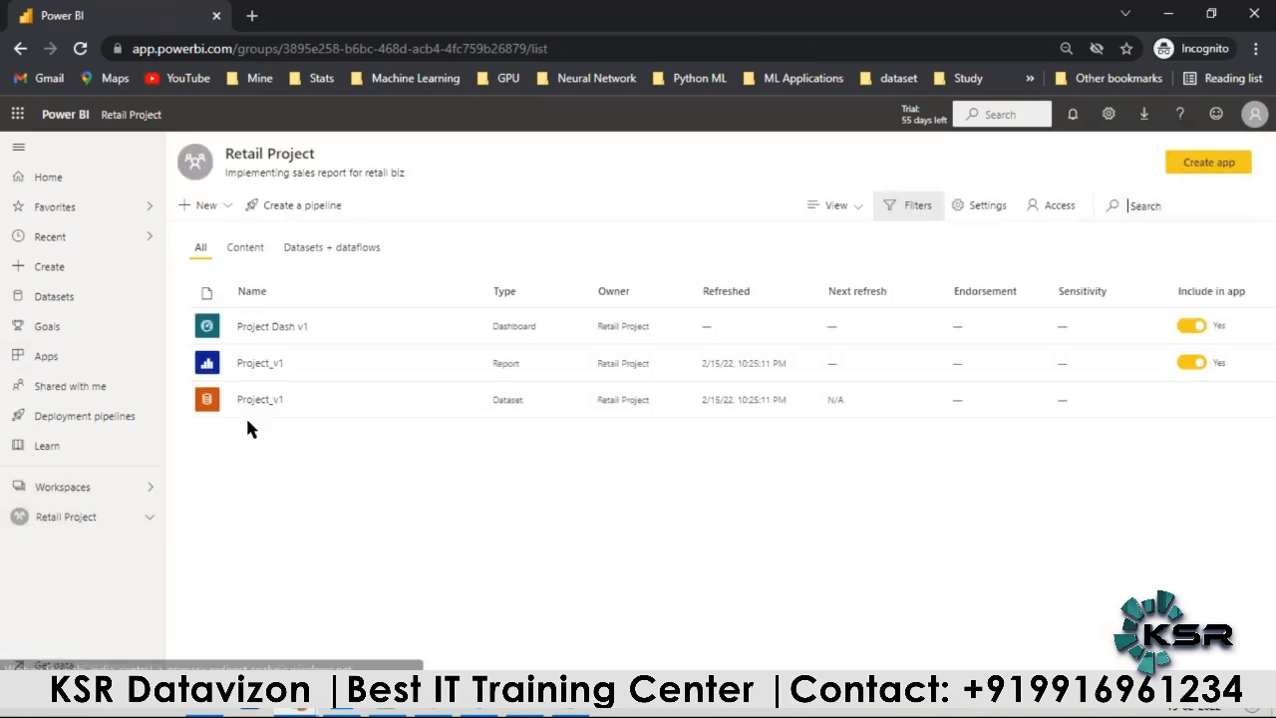
click(272, 367)
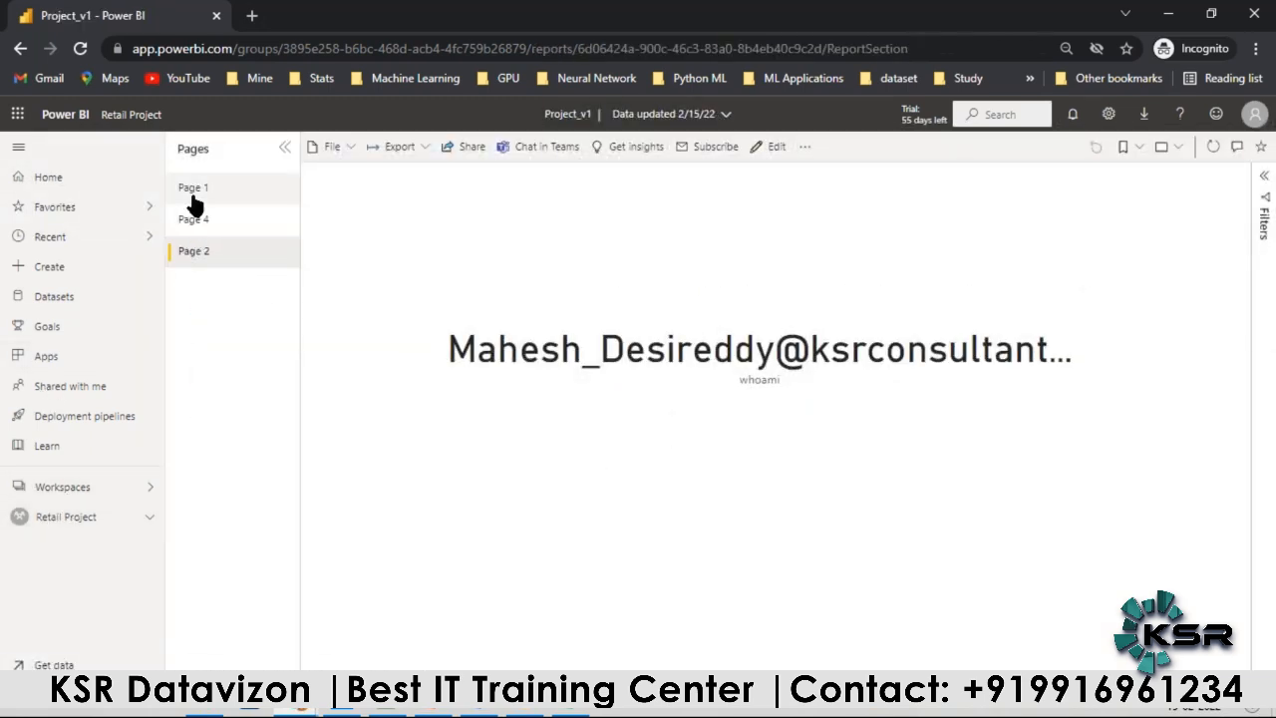
click(193, 200)
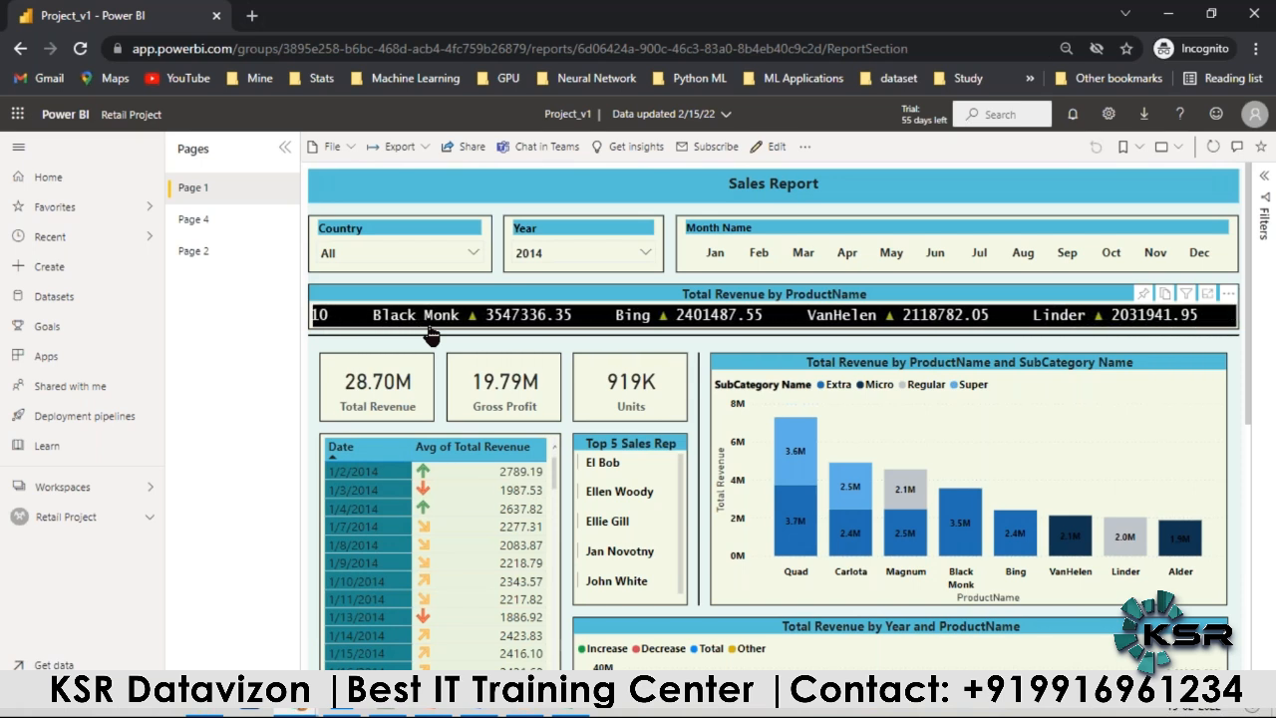
click(221, 255)
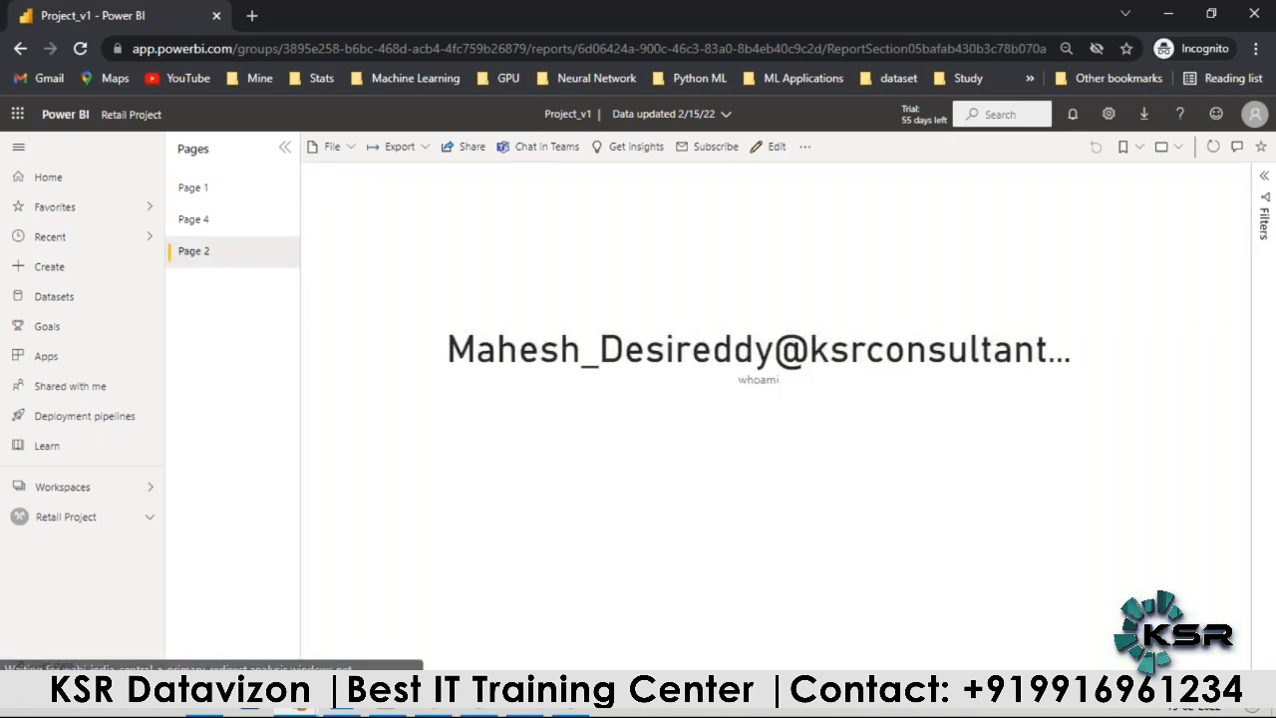
click(193, 189)
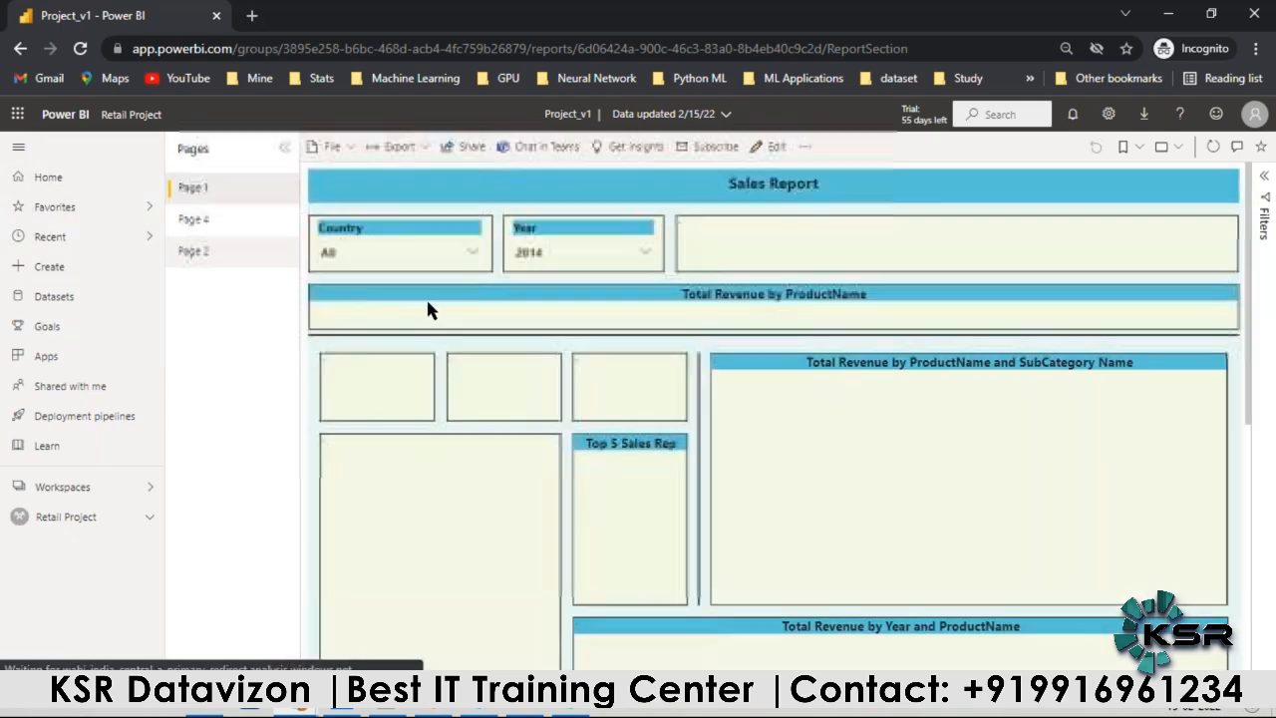
Step: Pin the Total Revenue, Gross Profit and Units cards to the existing dashboard Project Dash v1
click(361, 344)
click(768, 483)
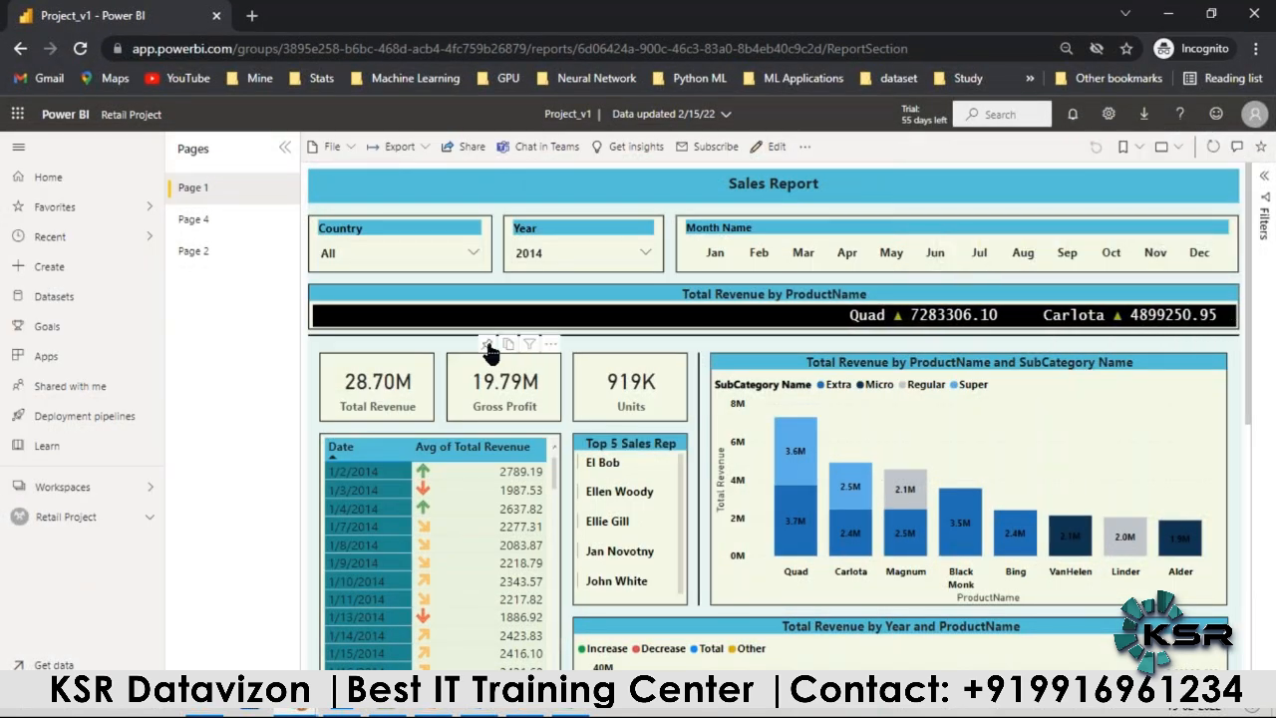
click(489, 345)
click(769, 484)
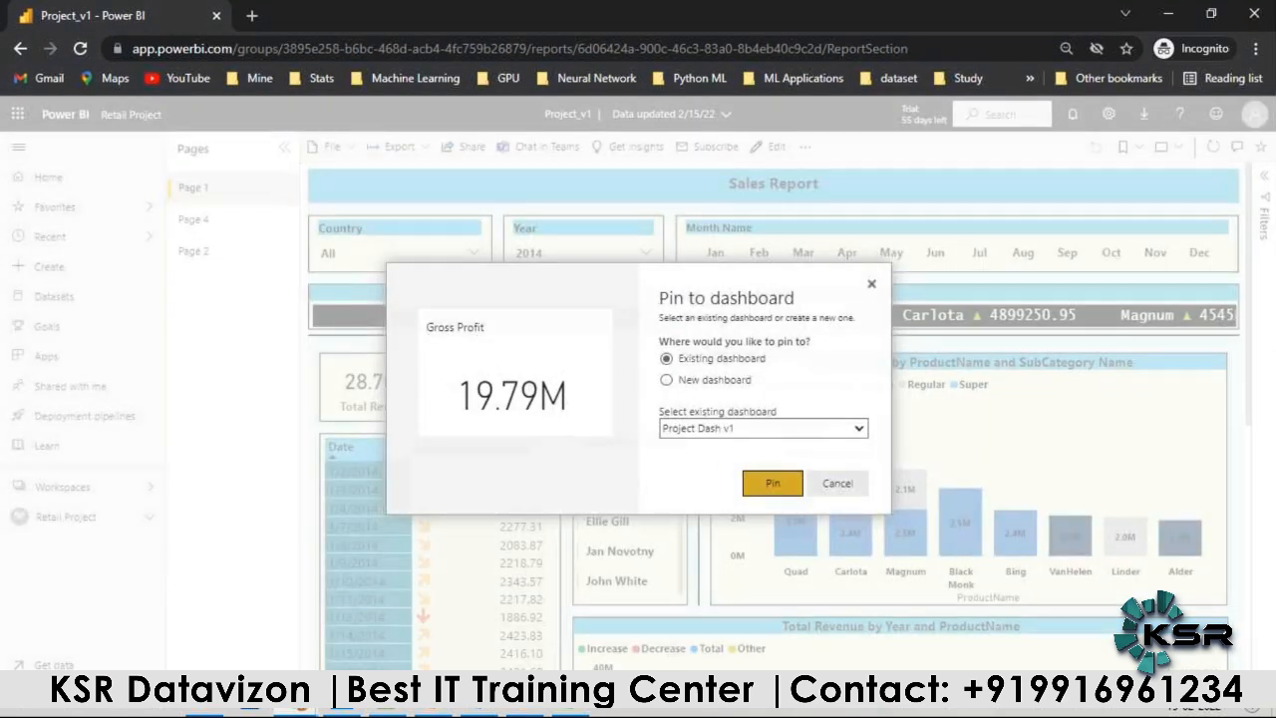
click(1234, 169)
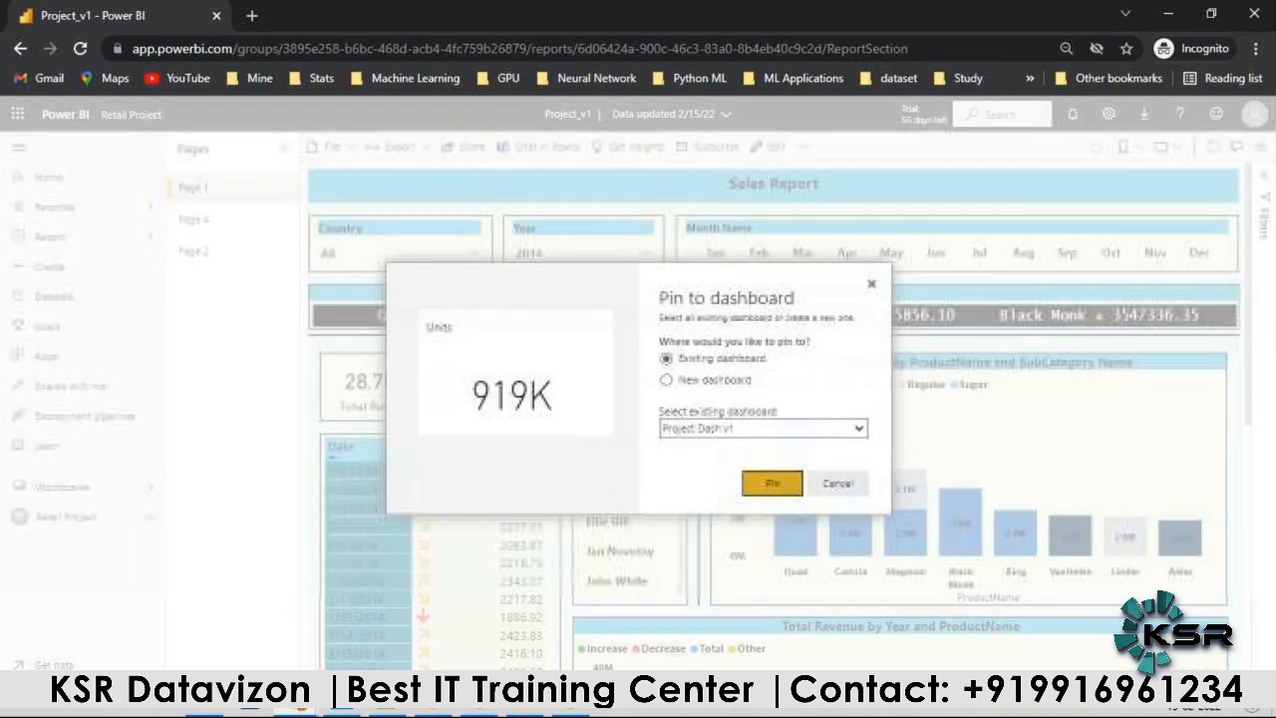
click(771, 482)
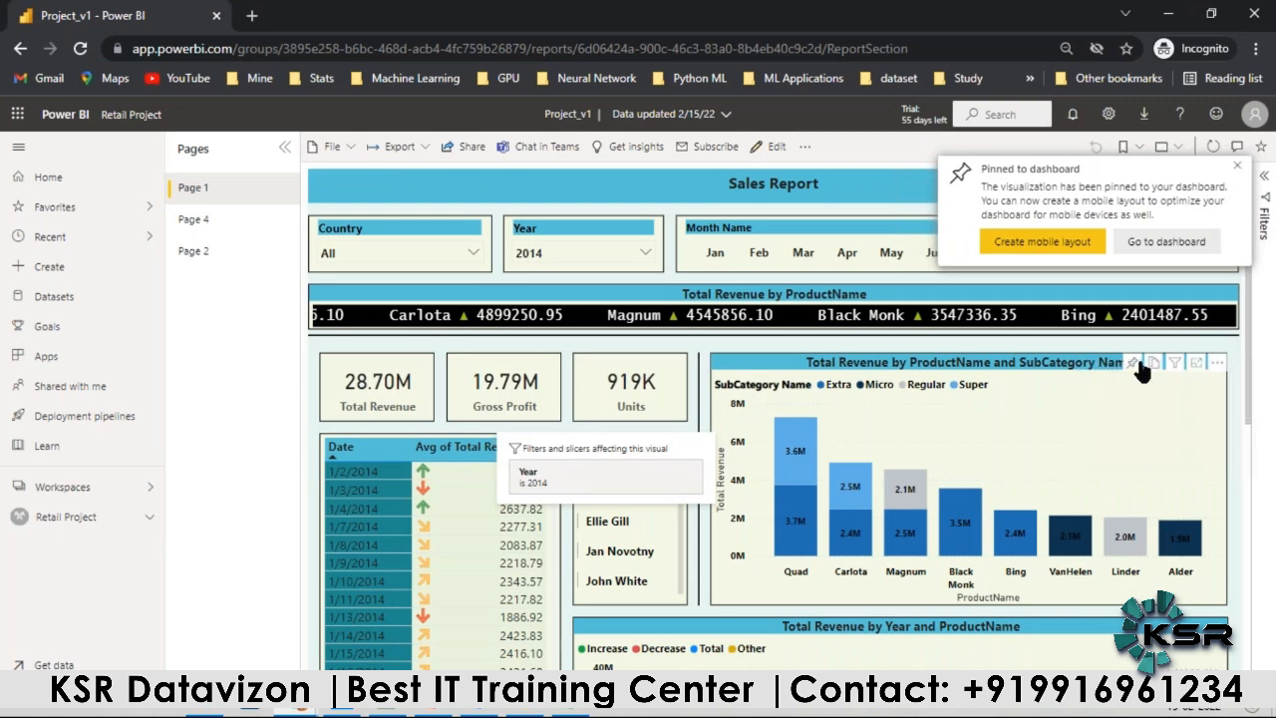
Step: Pin the Total Revenue by ProductName and SubCategory Name chart and the Total Revenue by Year and ProductName chart to Project Dash v1
click(1118, 360)
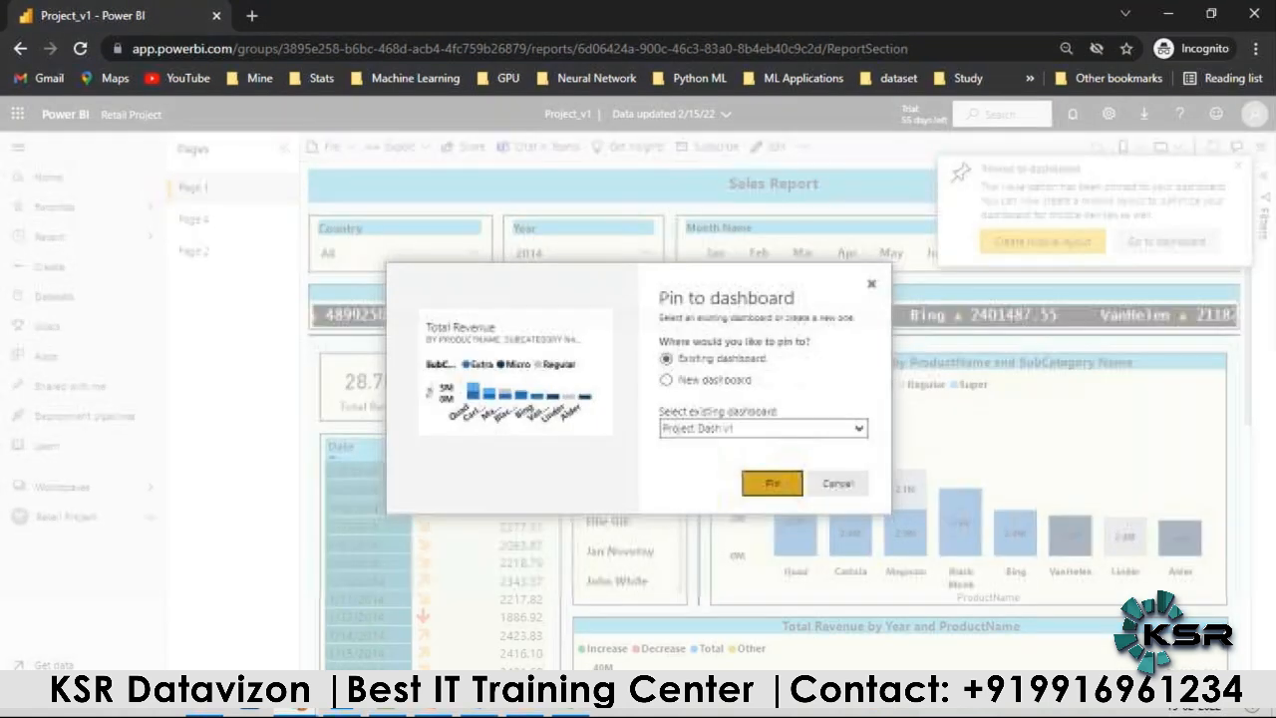
click(771, 483)
scroll(858, 465, down, 3)
click(1132, 346)
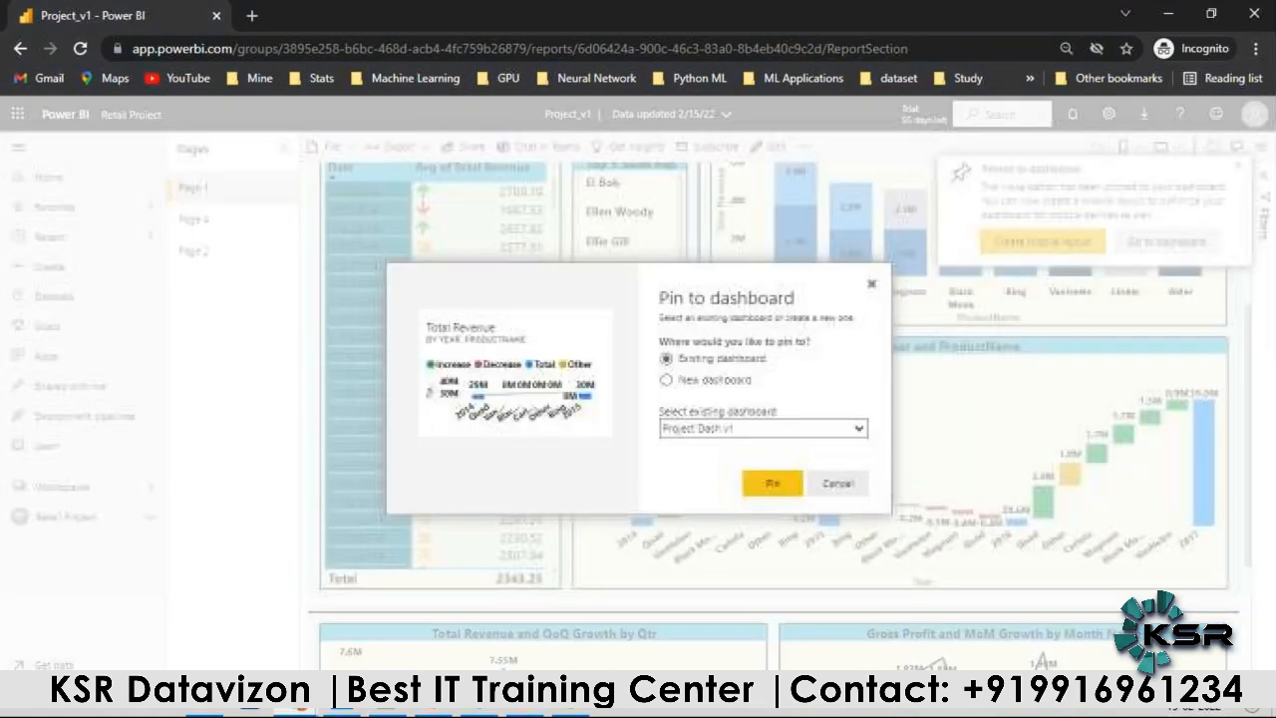
click(768, 481)
Step: Pin the Total Revenue and QoQ Growth by Qtr chart and the Gross Profit and MoM Growth by Month Name chart to Project Dash v1
scroll(654, 499, down, 2)
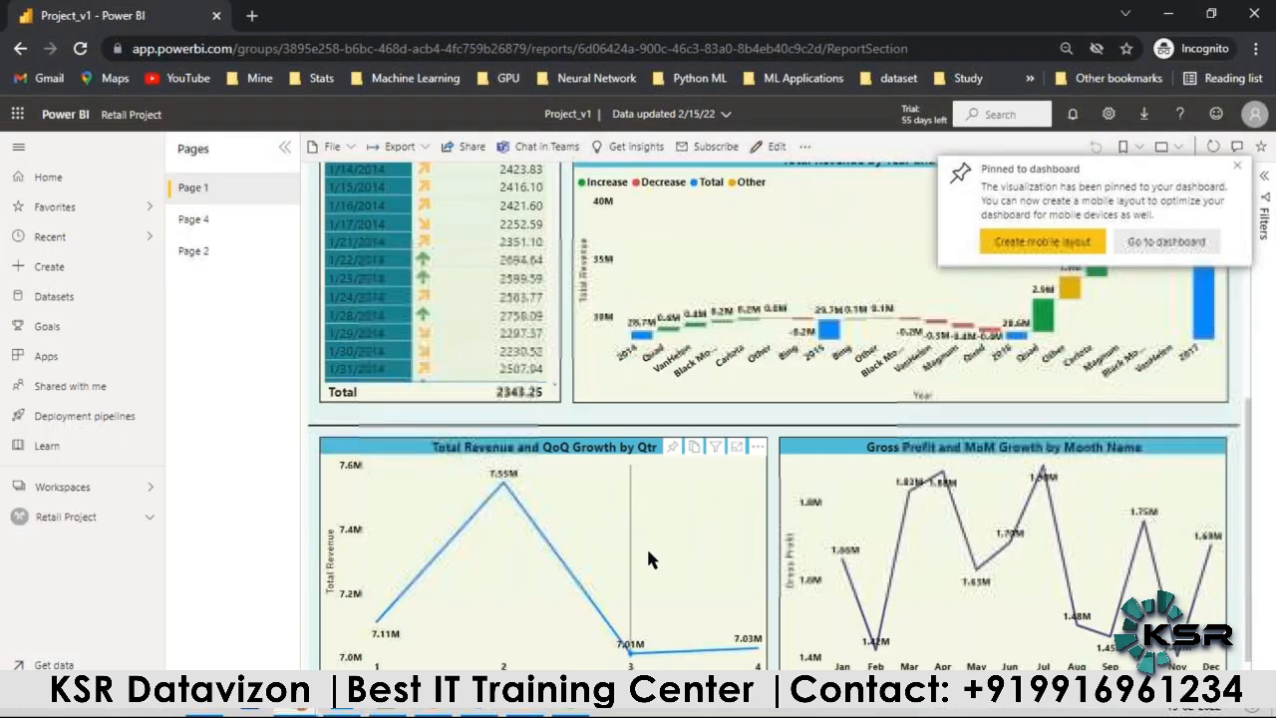
click(673, 451)
click(770, 483)
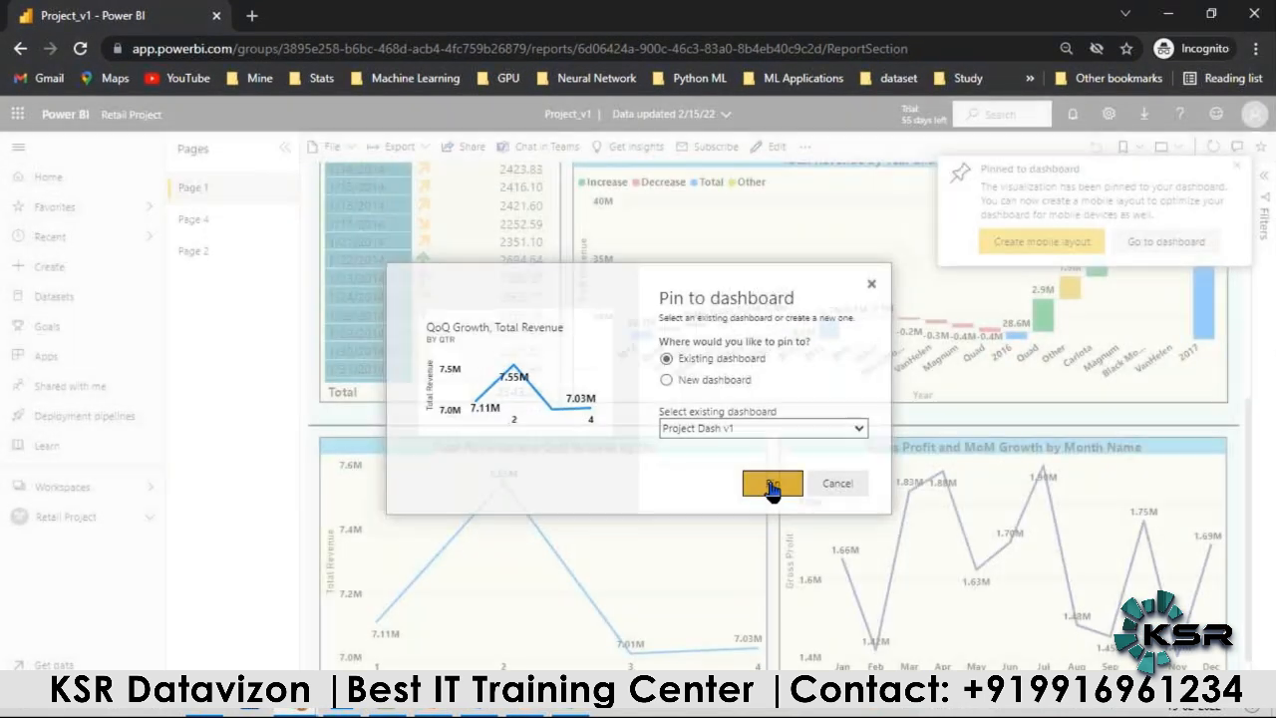
click(1134, 448)
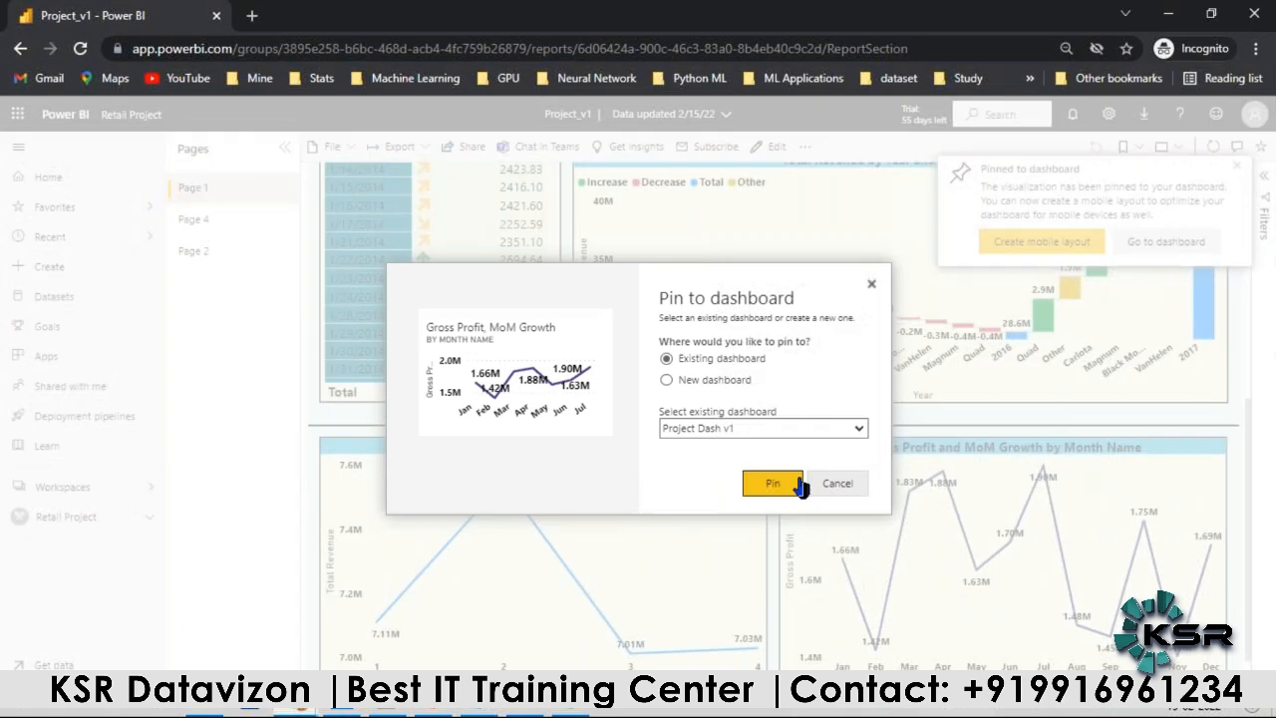
click(769, 482)
Step: Go to the Project Dash v1 dashboard and dismiss the pin notification
click(1236, 171)
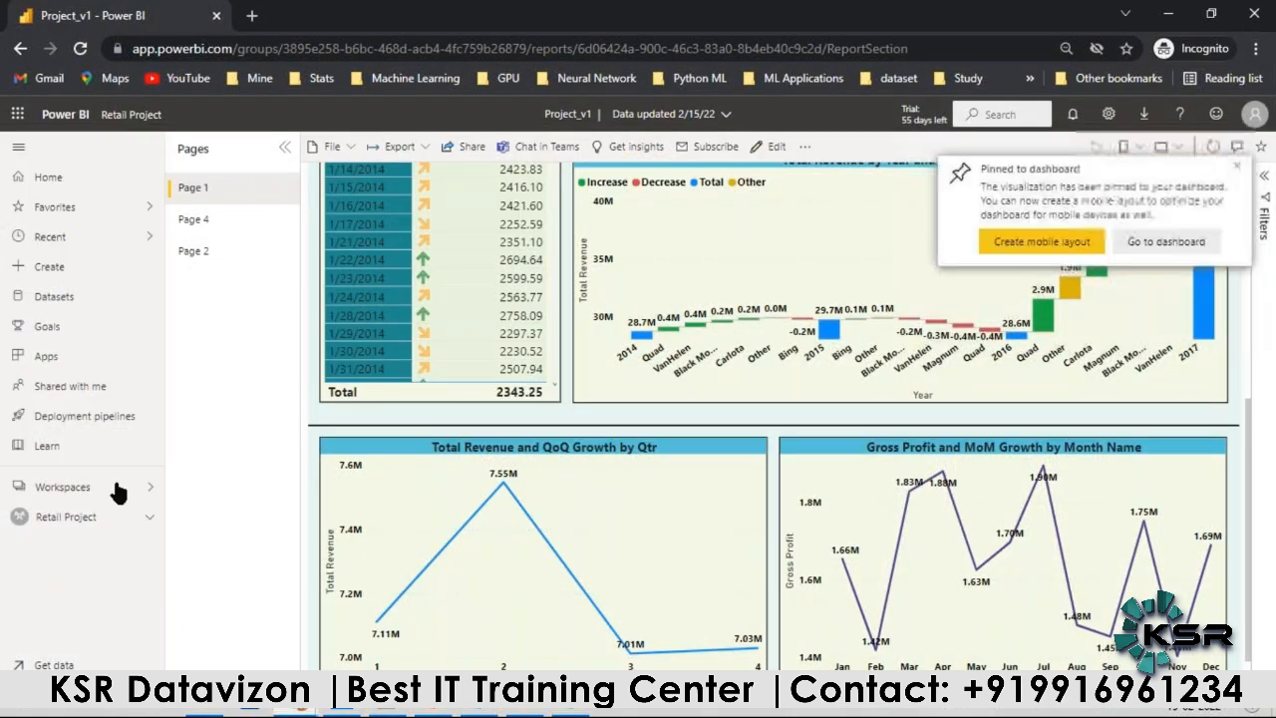
click(1236, 171)
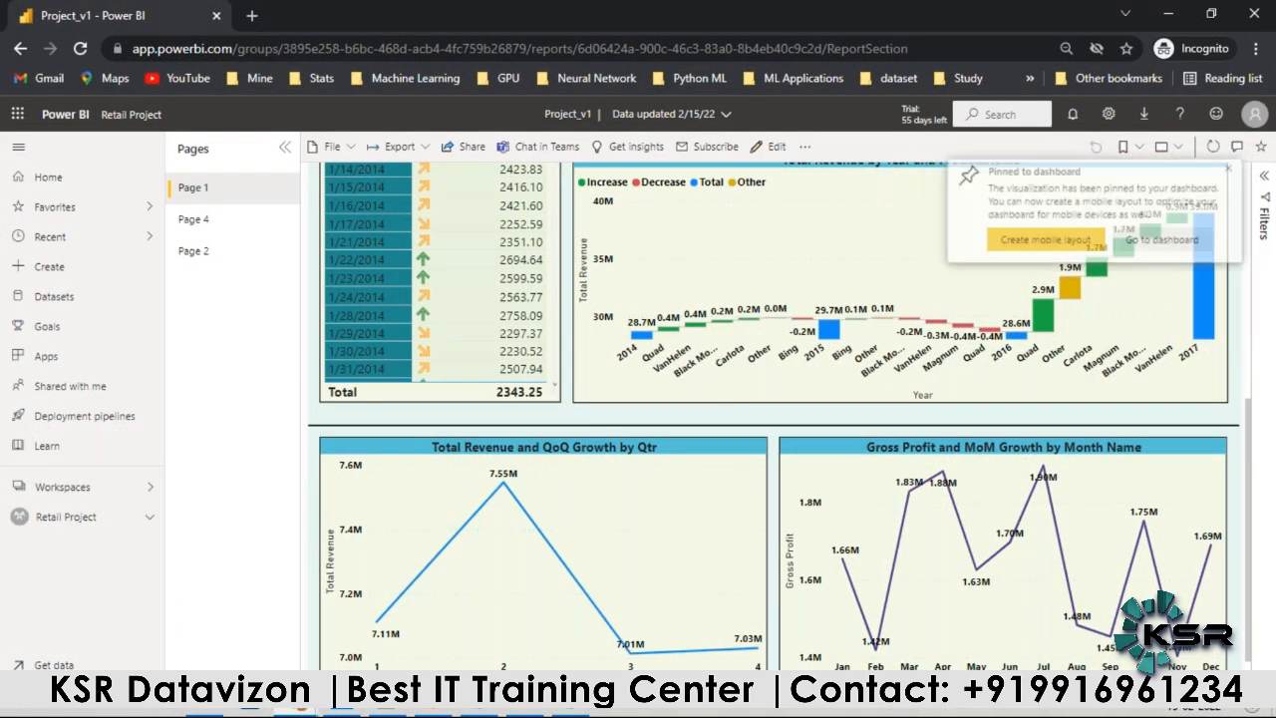
click(1175, 243)
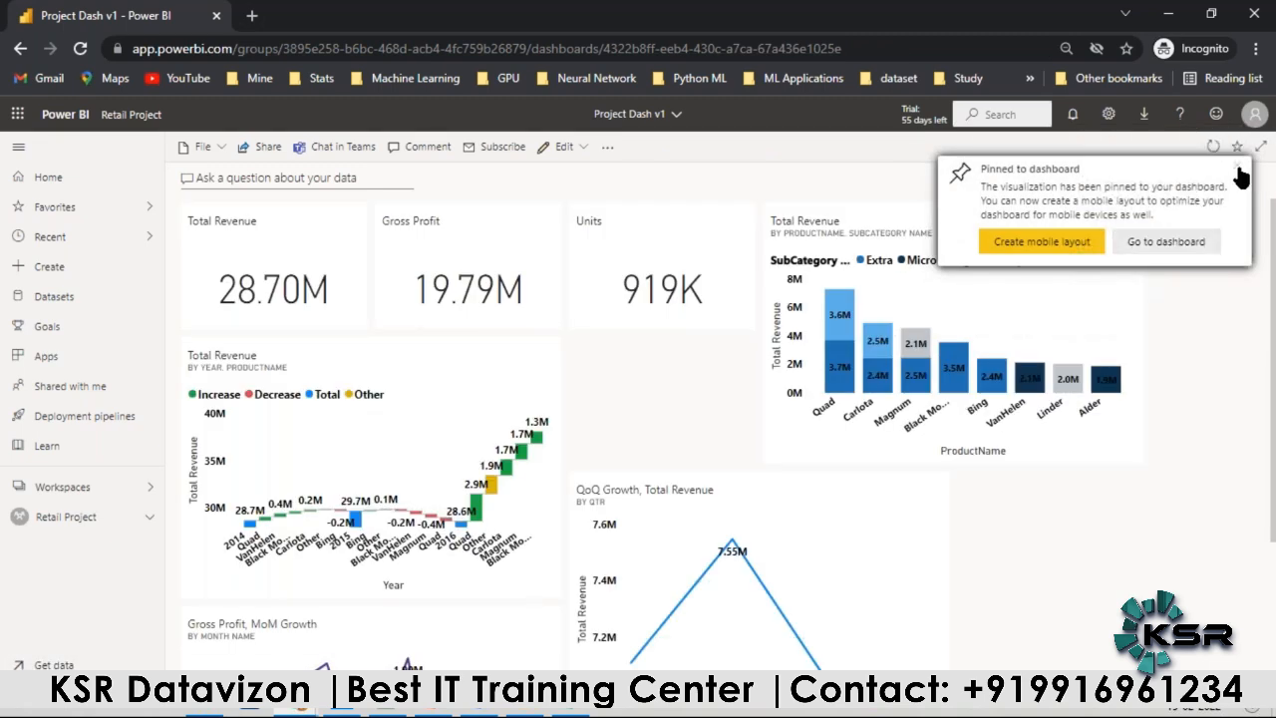
click(1238, 168)
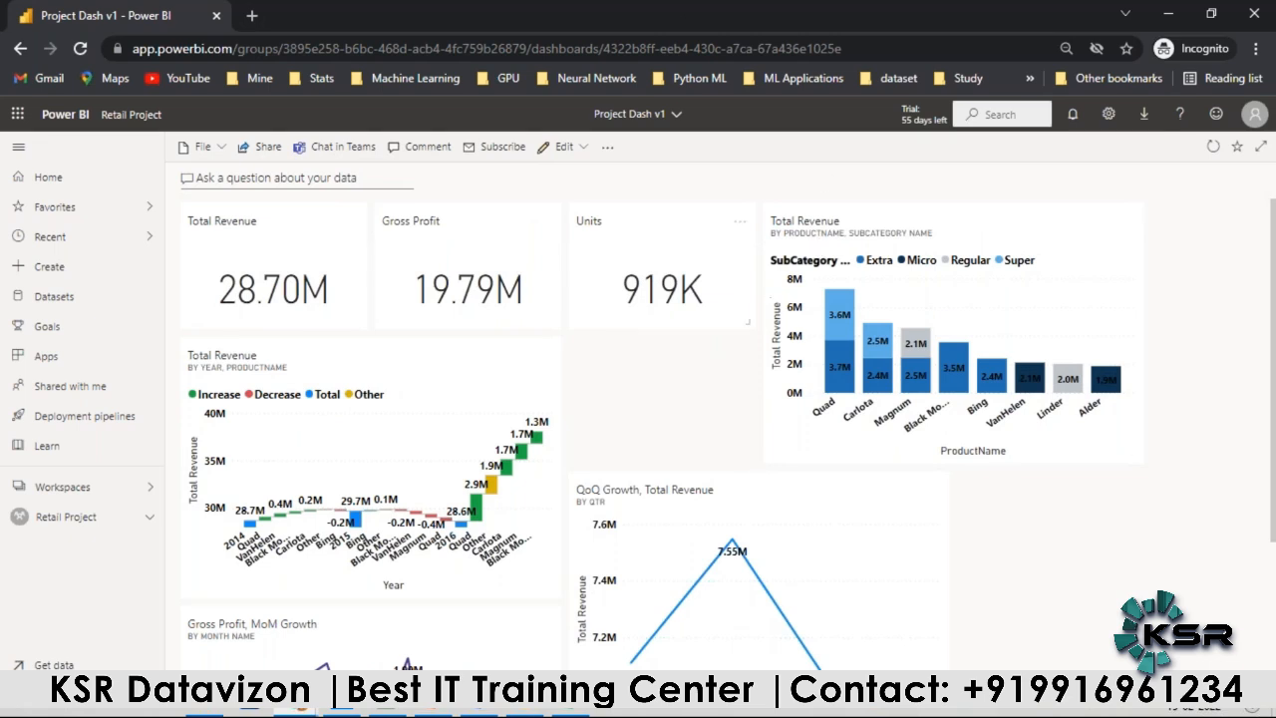
Step: Move the Total Revenue by Year, ProductName tile aside and place the Total Revenue by ProductName, SubCategory Name tile beneath the three cards
scroll(710, 315, down, 3)
drag(710, 313, 723, 452)
scroll(726, 453, up, 3)
drag(505, 363, 1250, 600)
drag(927, 235, 771, 541)
Step: Stack the Gross Profit, MoM Growth tile at three-card width and the QoQ Growth, Total Revenue tile beneath the stacked column chart
scroll(771, 542, down, 2)
drag(691, 447, 444, 586)
drag(534, 499, 703, 515)
drag(570, 541, 431, 542)
scroll(433, 543, down, 1)
drag(524, 663, 726, 662)
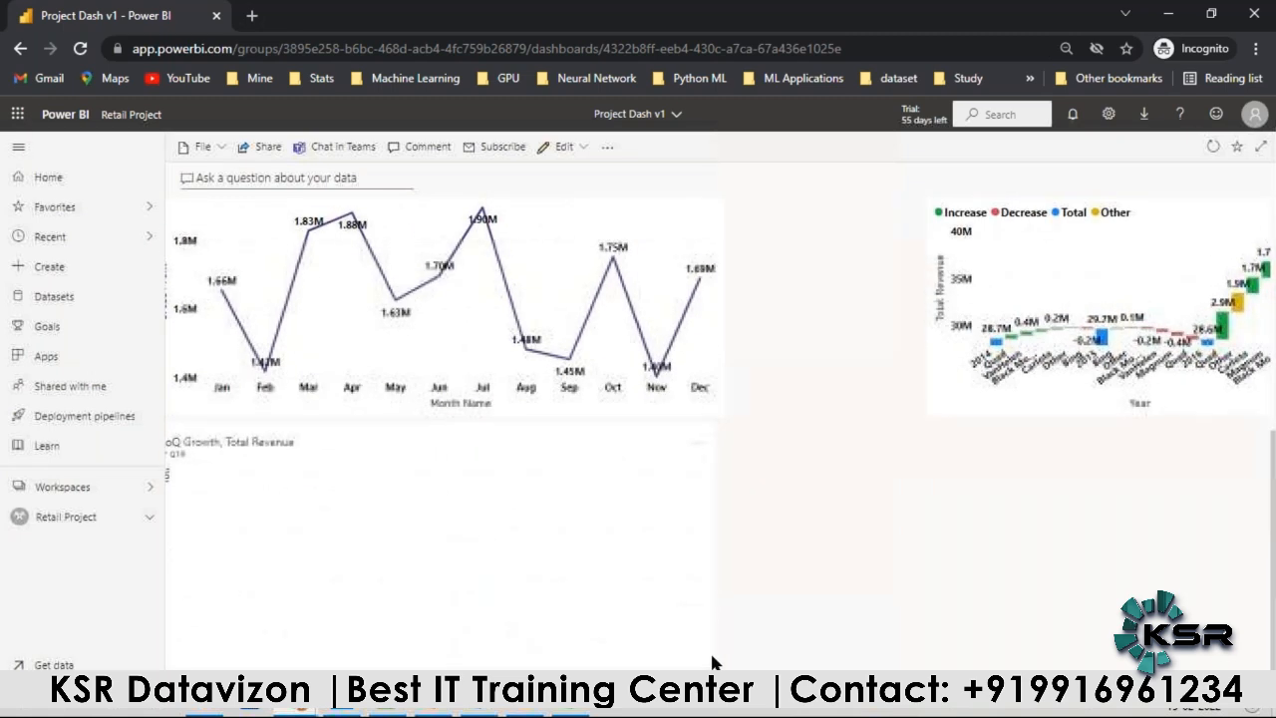
Step: Move the Total Revenue by Year, ProductName tile beneath the QoQ Growth tile and resize both tiles to the width of the three cards
scroll(897, 390, up, 1)
drag(977, 298, 239, 615)
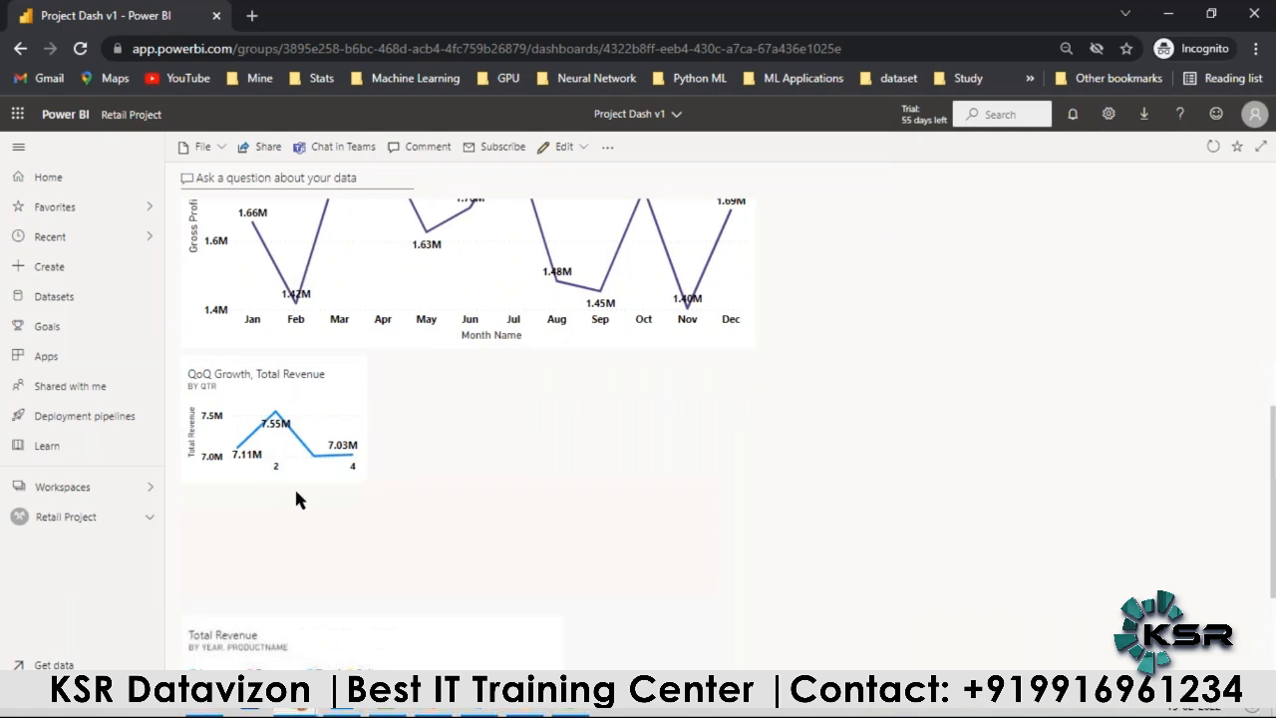
drag(359, 481, 753, 599)
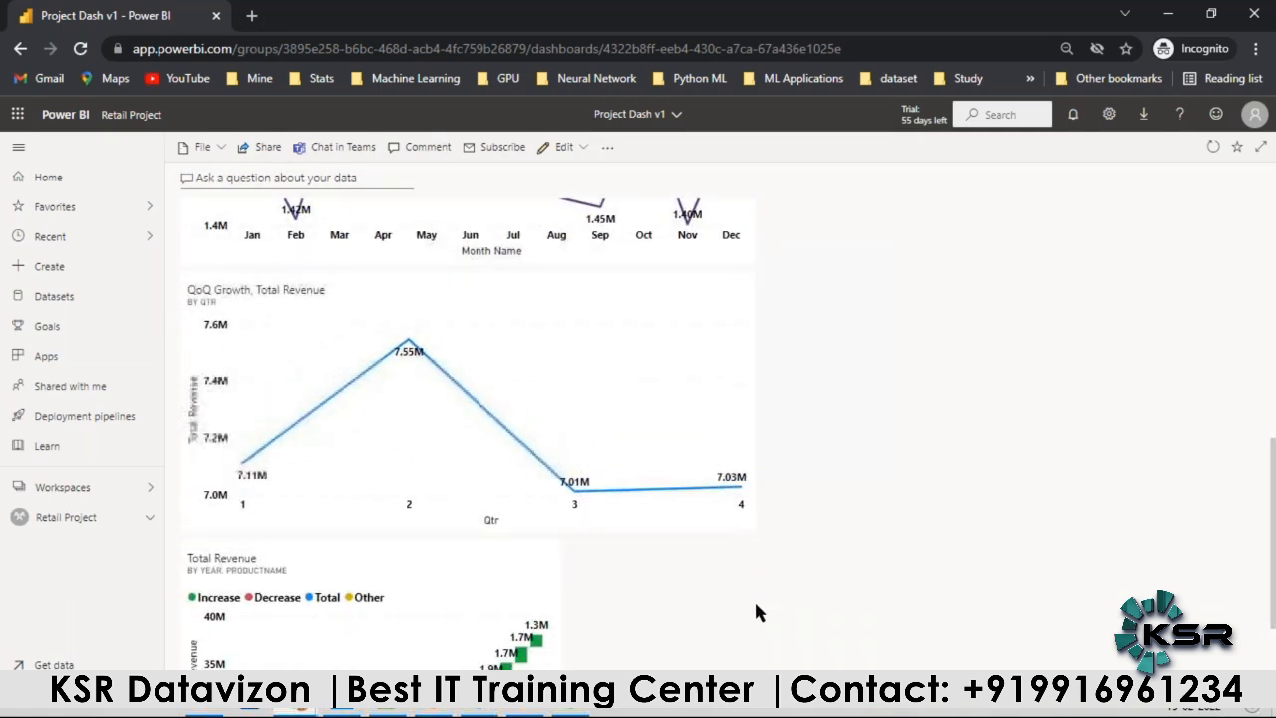
scroll(738, 597, down, 2)
drag(555, 664, 787, 611)
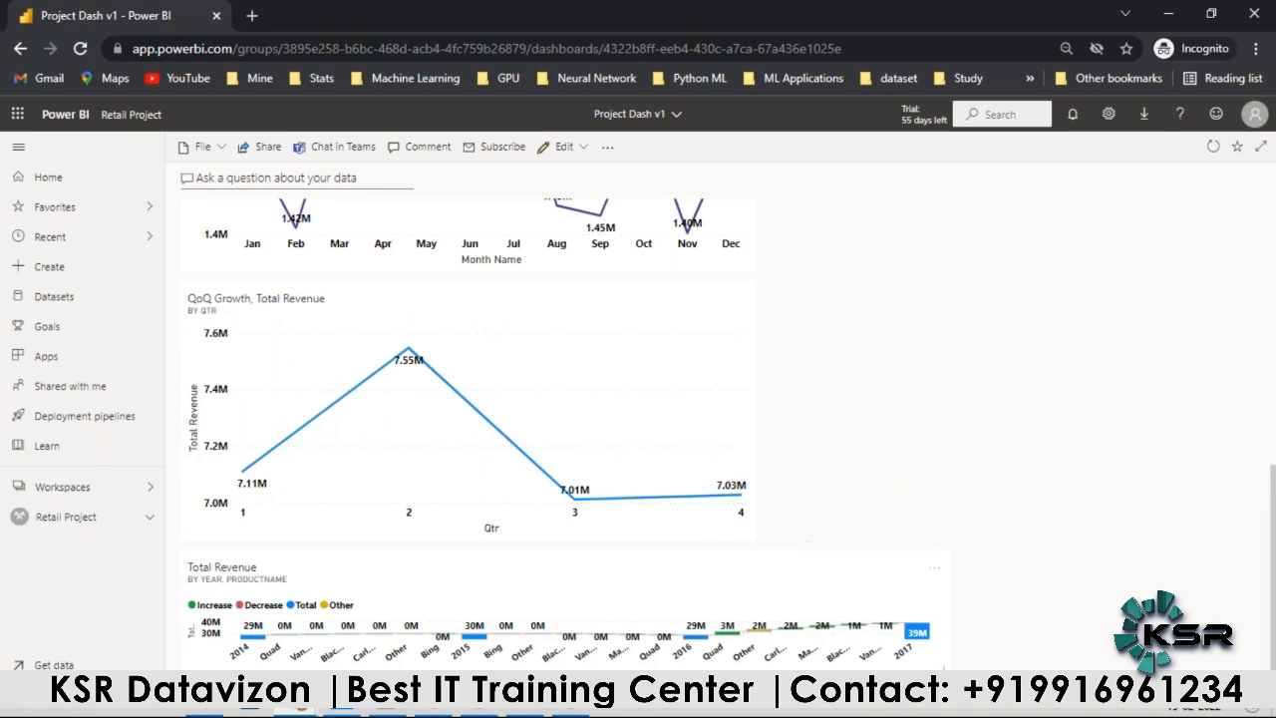
drag(938, 666, 750, 639)
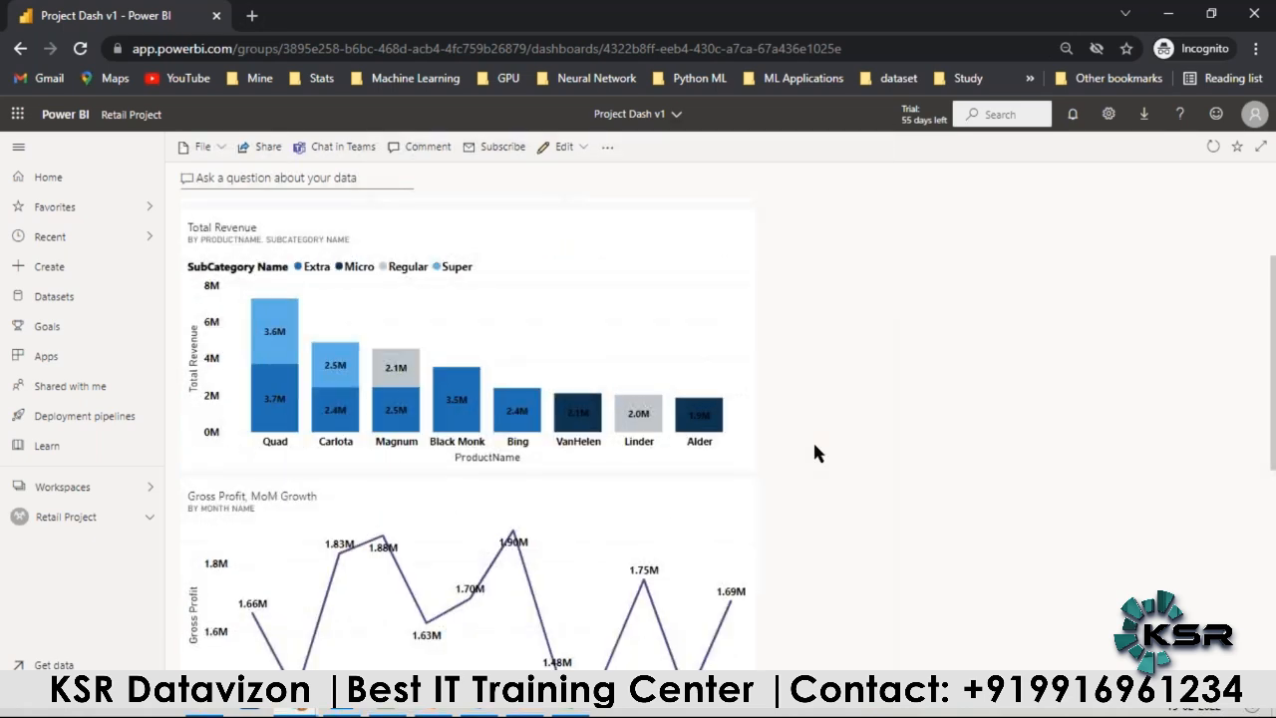
scroll(812, 458, down, 1)
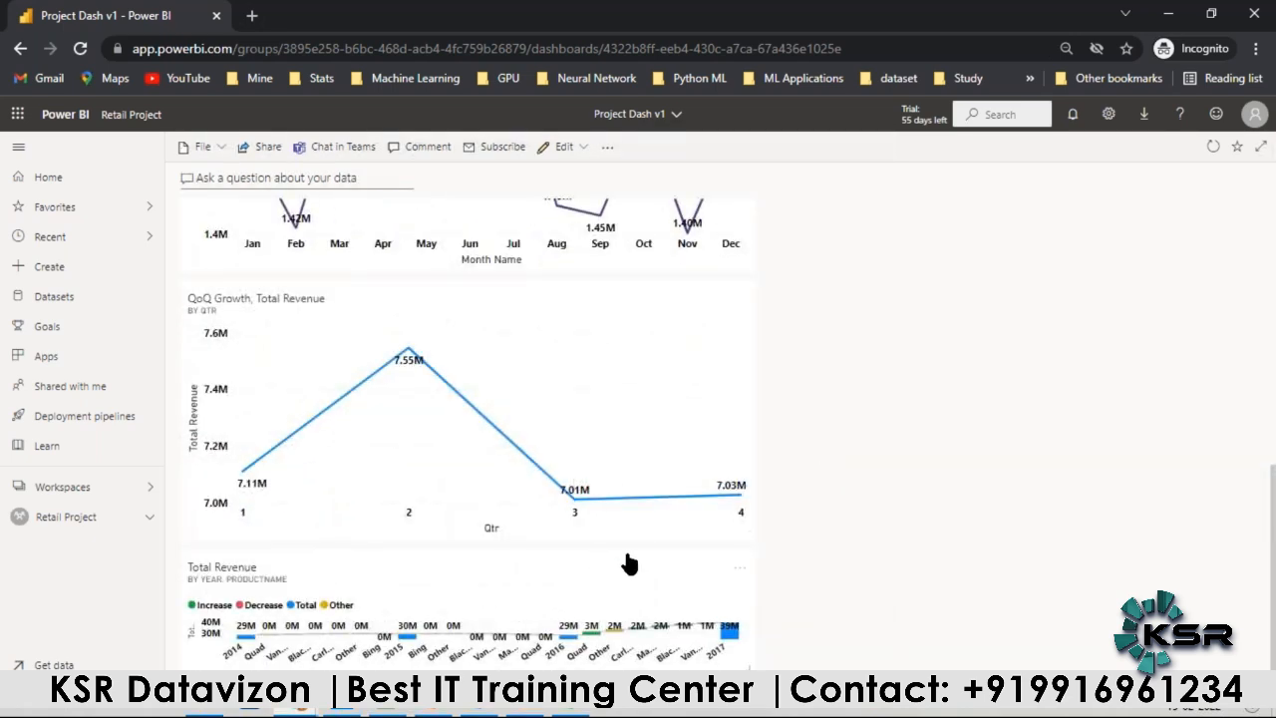
drag(745, 536, 747, 471)
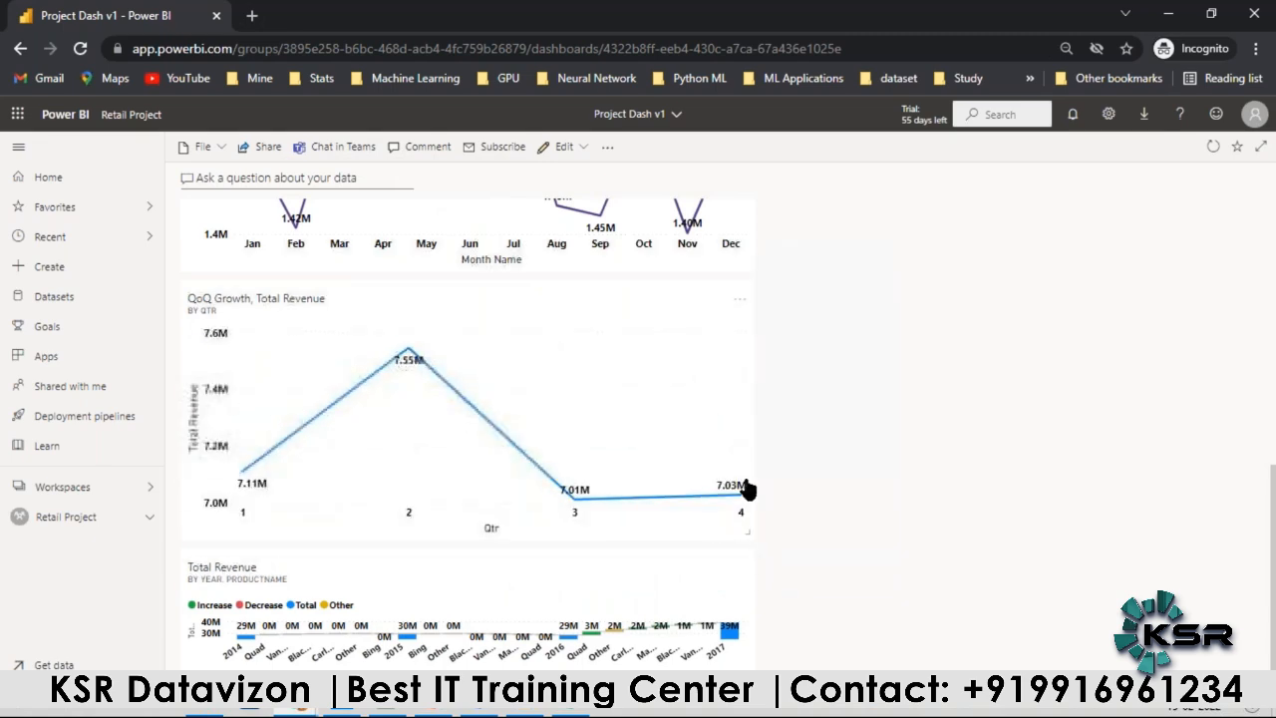
click(729, 574)
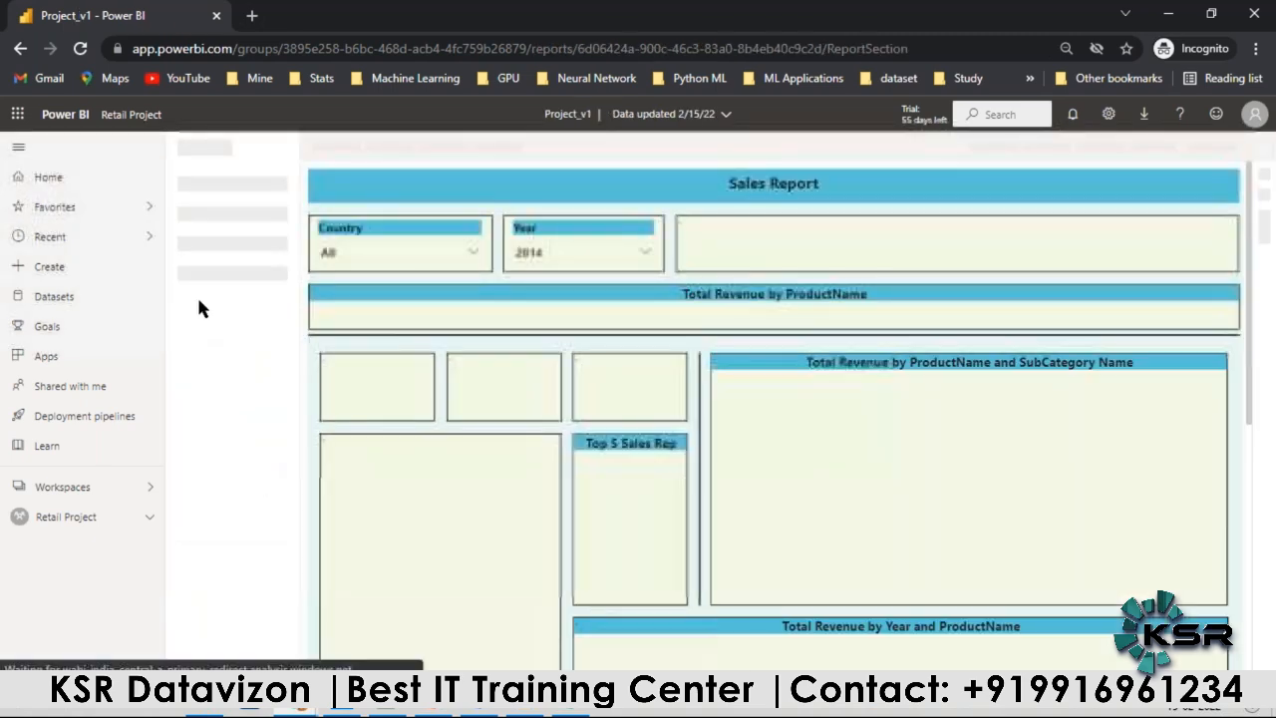
click(18, 55)
scroll(422, 442, down, 6)
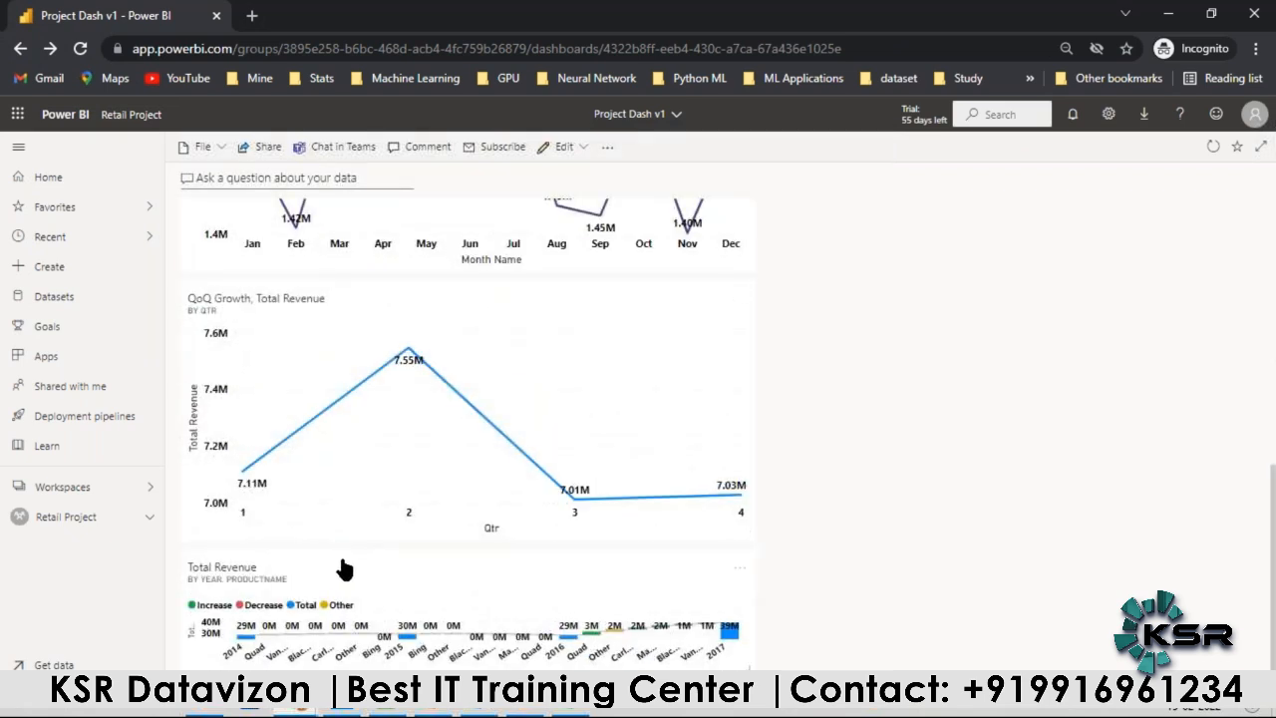
click(341, 568)
click(18, 49)
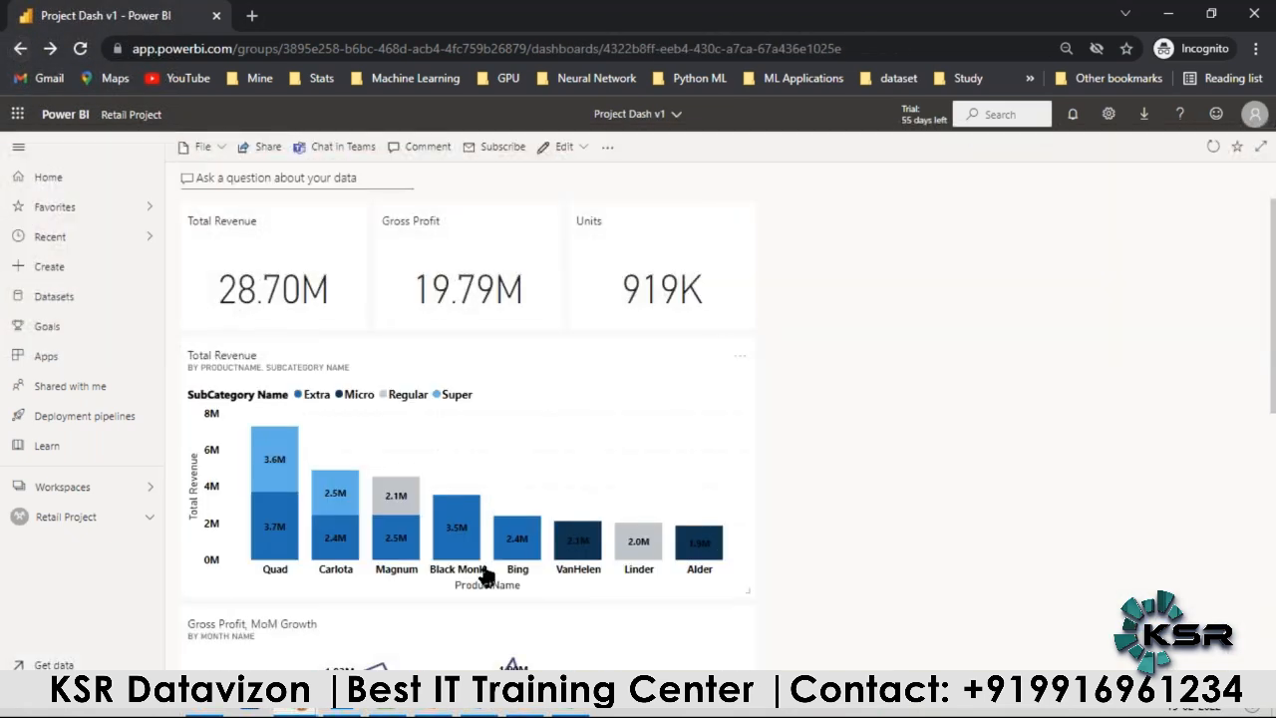
Step: Try to enlarge the Total Revenue by Year, ProductName tile at the foot of the dashboard
scroll(598, 559, down, 6)
mouse_move(751, 673)
mouse_down()
mouse_move(909, 696)
mouse_move(720, 710)
mouse_move(755, 711)
mouse_move(769, 662)
mouse_up()
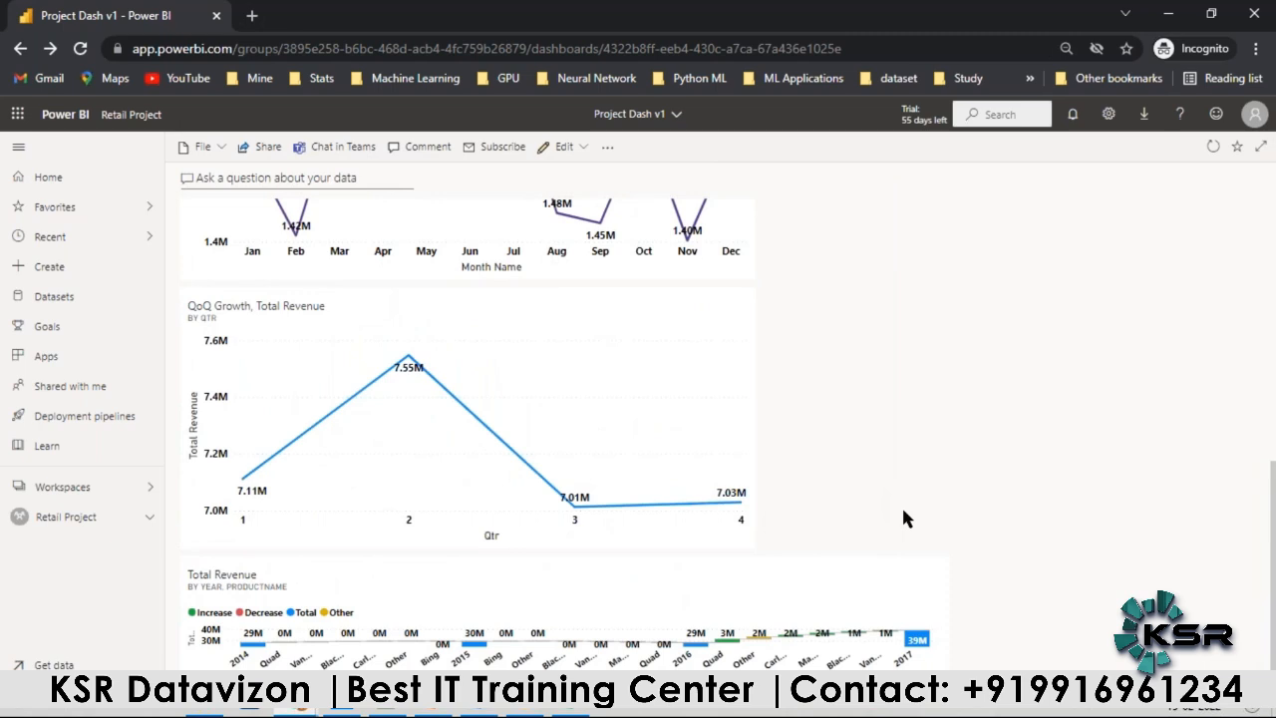
key(ctrl+minus)
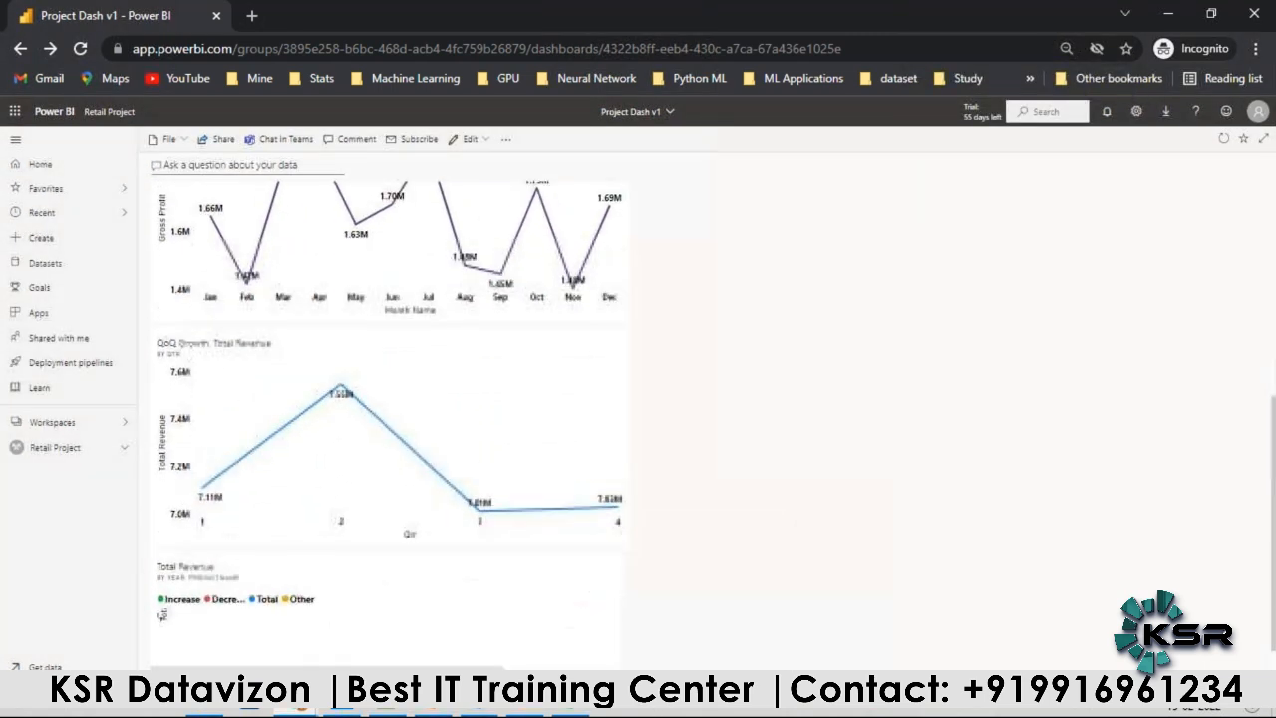
click(738, 591)
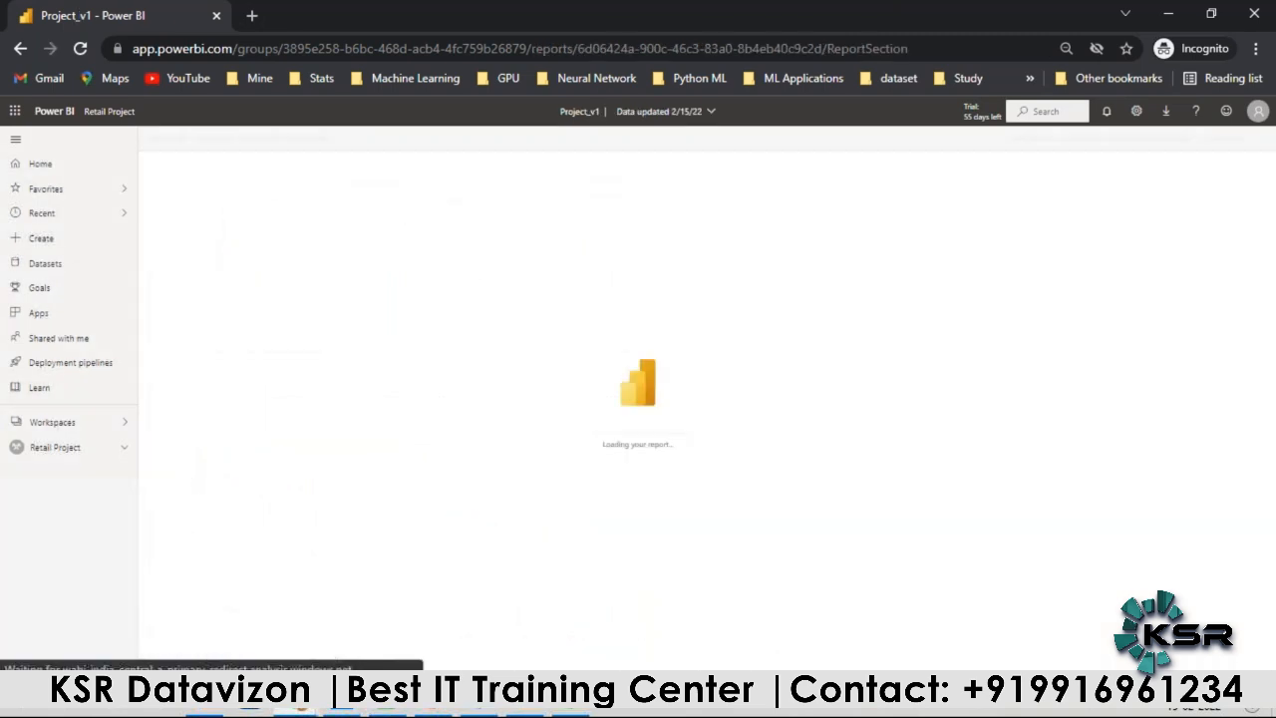
click(20, 49)
scroll(554, 583, down, 6)
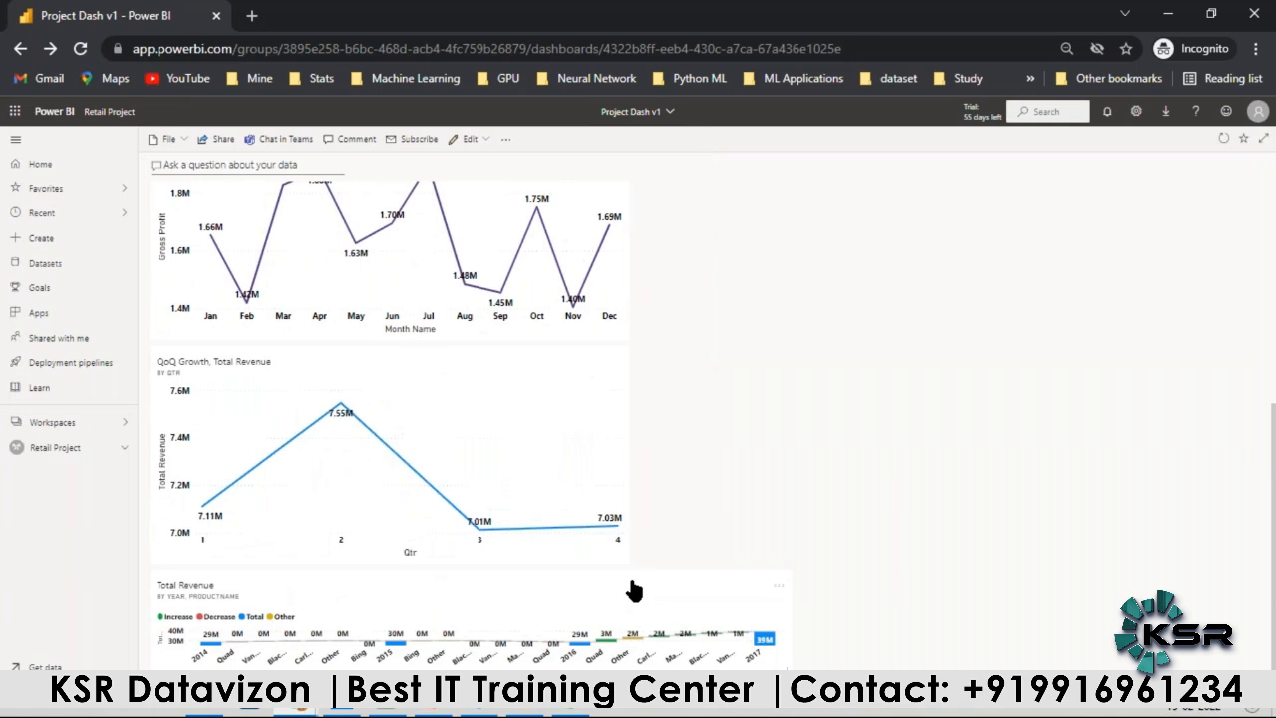
Step: Enlarge the Total Revenue by Year, ProductName tile and fit it between the Gross Profit and QoQ Growth tiles at the same column width
drag(1269, 329, 1226, 553)
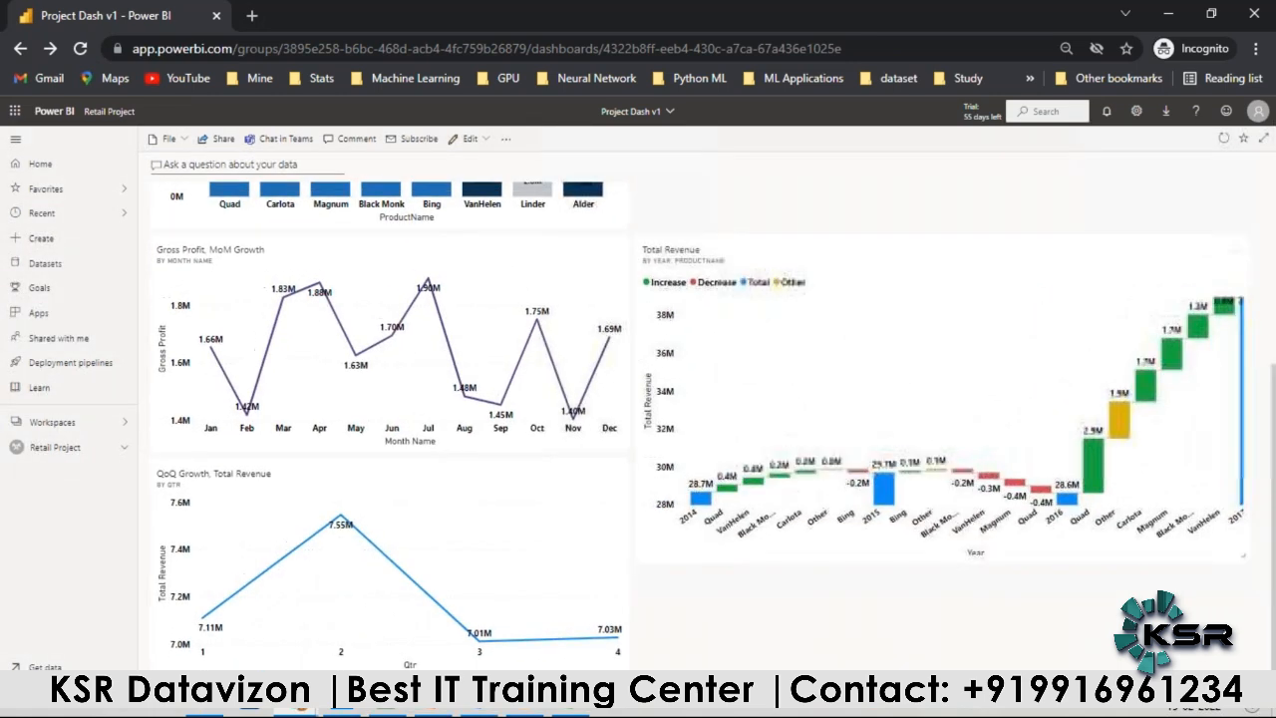
drag(1264, 555, 1141, 553)
drag(960, 285, 445, 585)
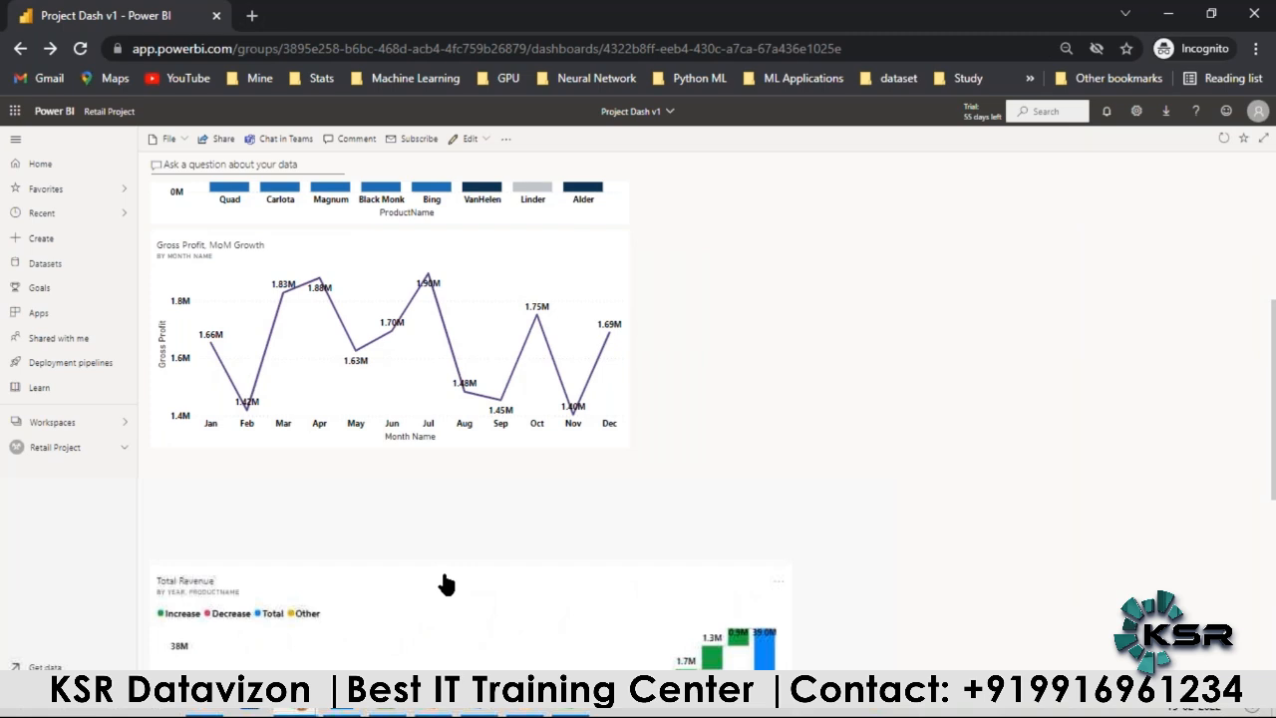
scroll(725, 547, down, 4)
drag(792, 520, 638, 518)
drag(787, 518, 628, 491)
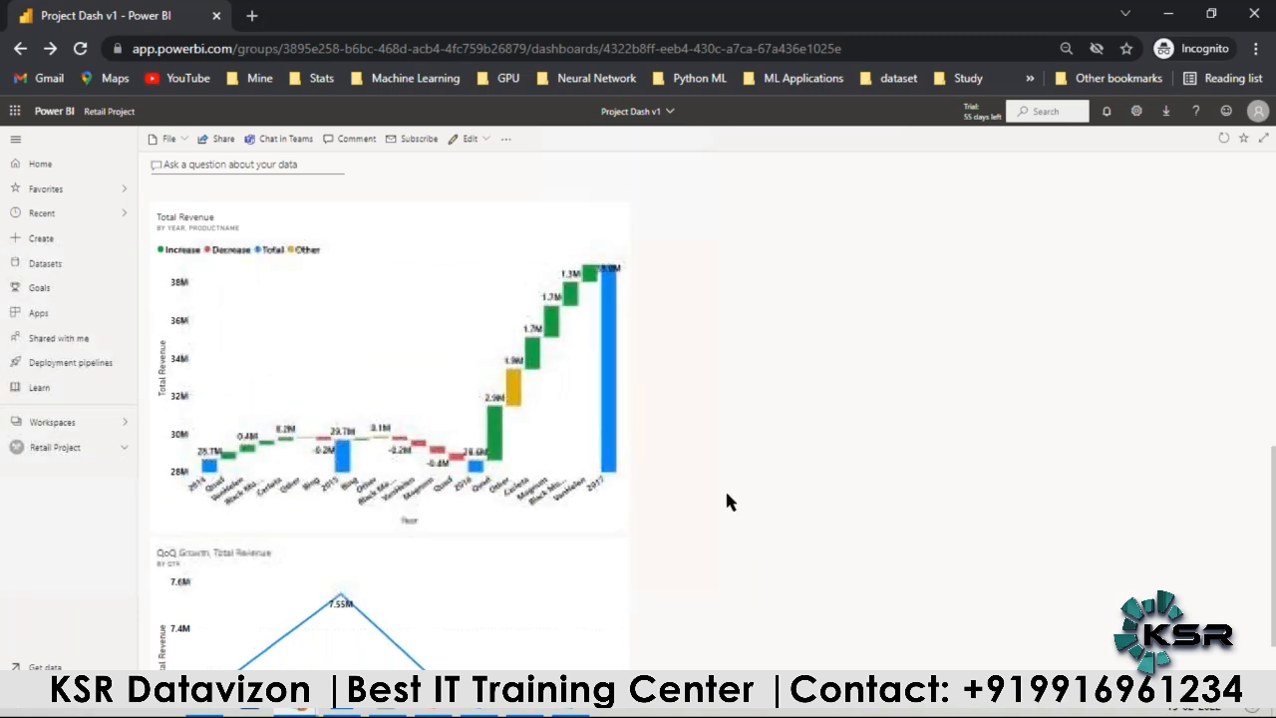
Step: Open the dashboard theme settings for Project Dash v1 and choose the Custom theme
scroll(725, 488, up, 5)
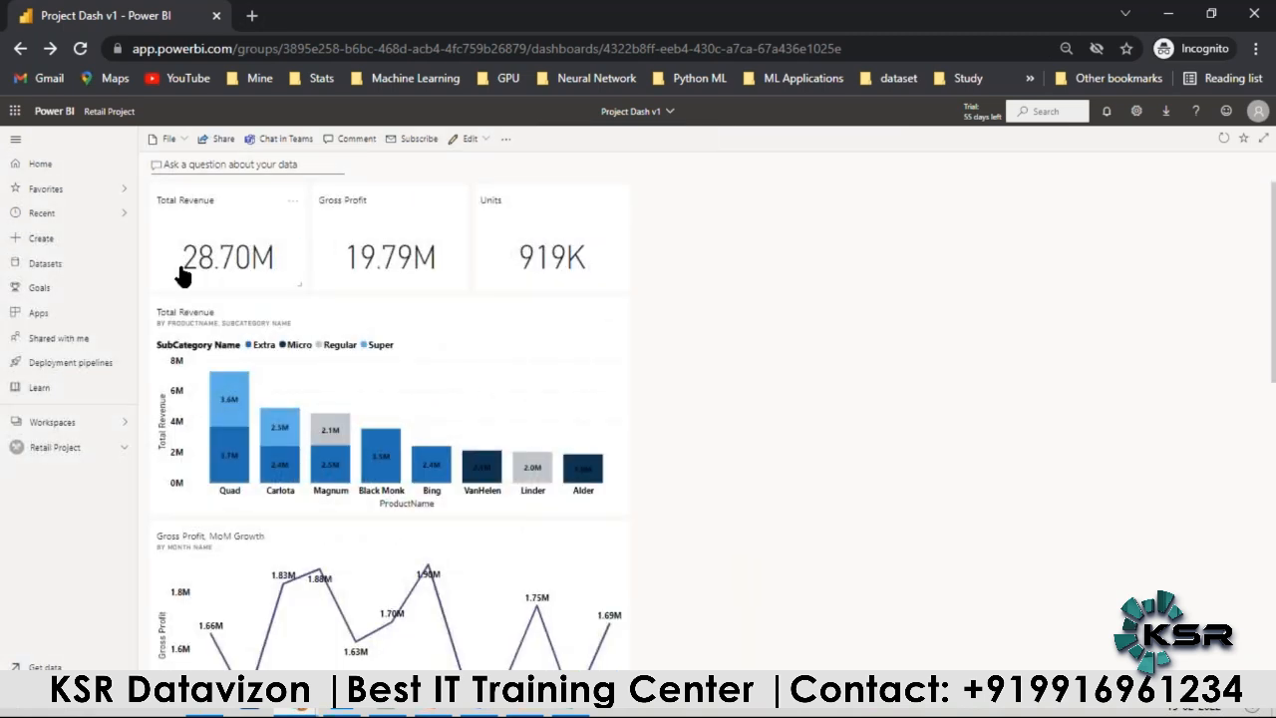
click(506, 138)
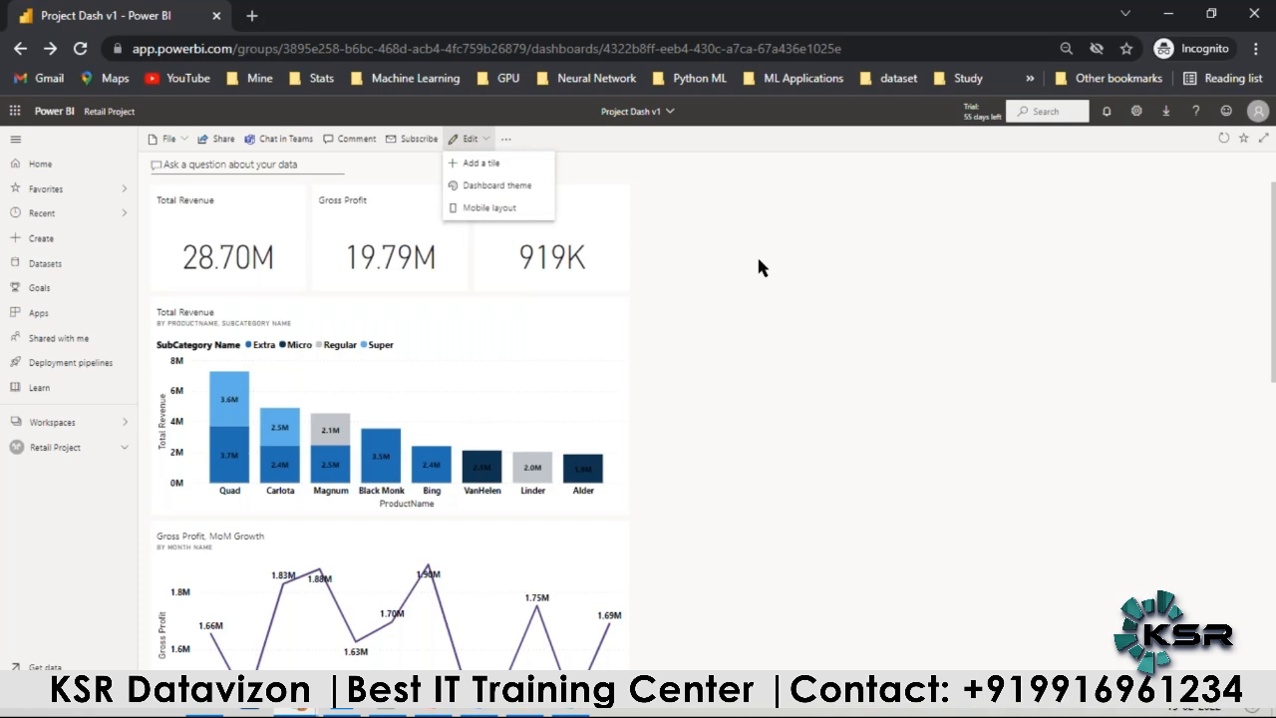
click(793, 270)
key(ctrl+plus)
key(ctrl+plus)
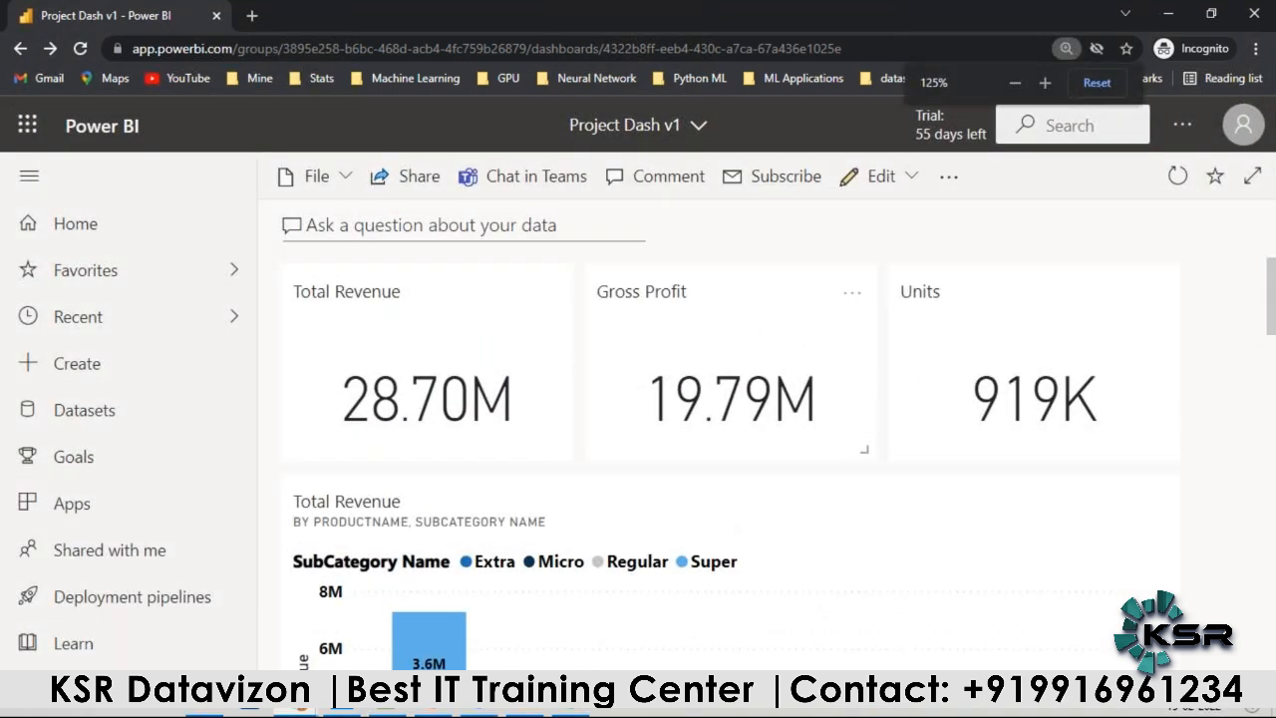
key(ctrl+minus)
click(804, 166)
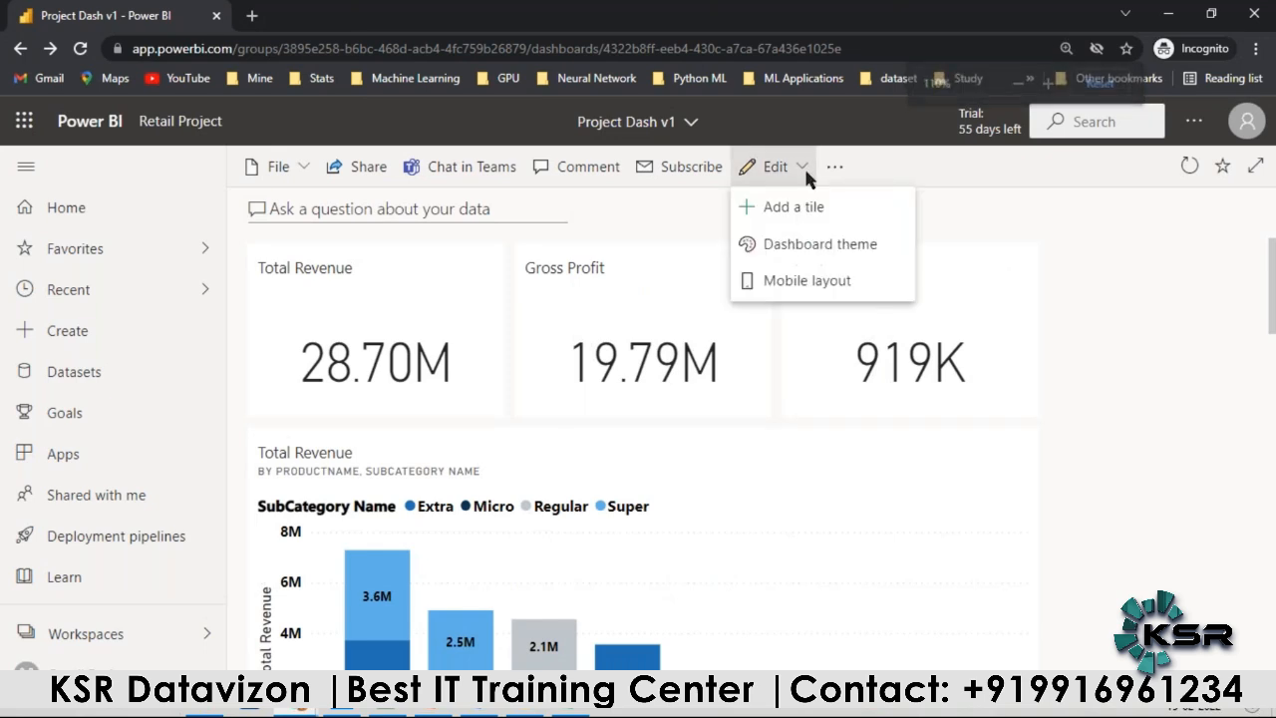
click(818, 254)
click(778, 303)
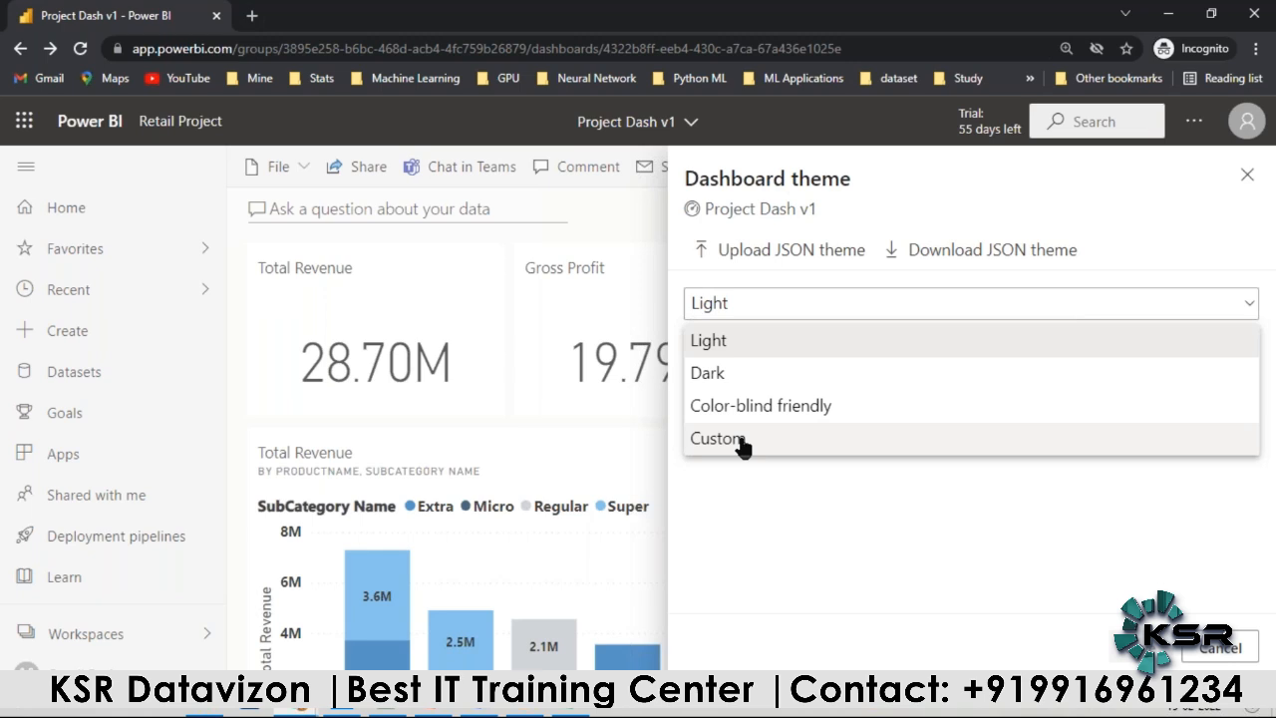
click(743, 440)
Step: Set the custom theme's background color to dark gray and its tile background to teal
scroll(1045, 426, down, 1)
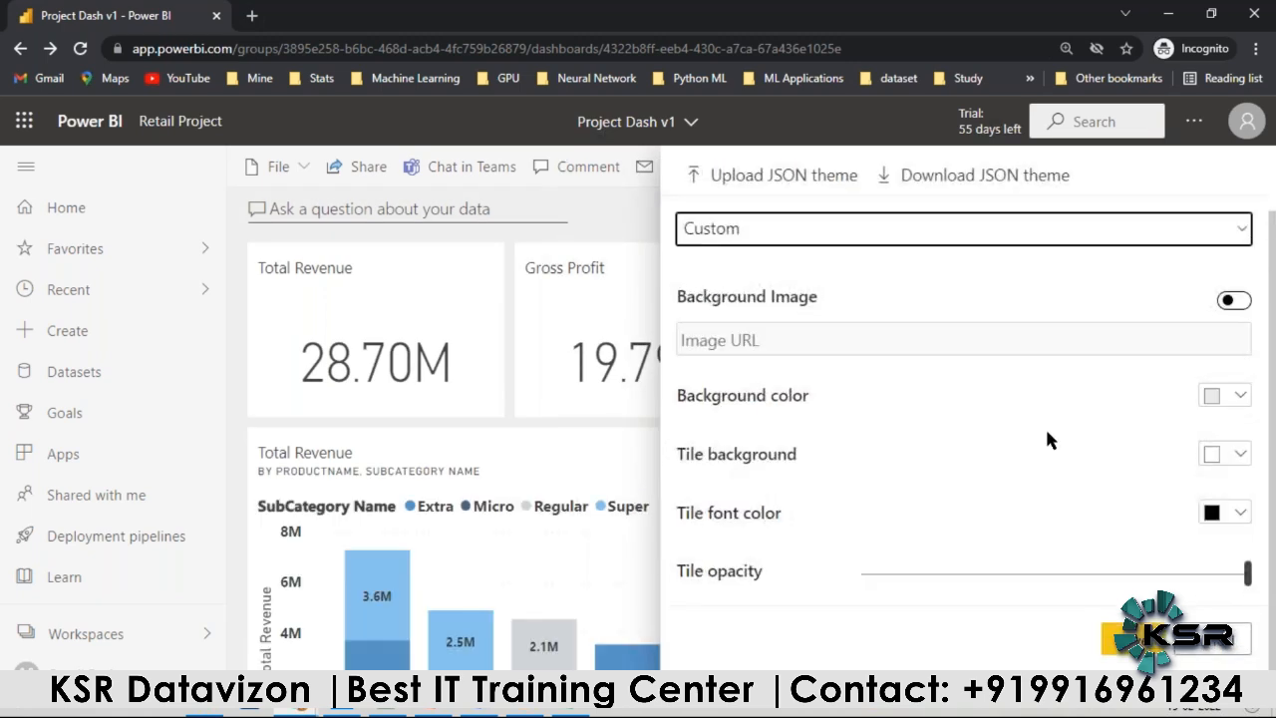
click(1242, 397)
click(989, 393)
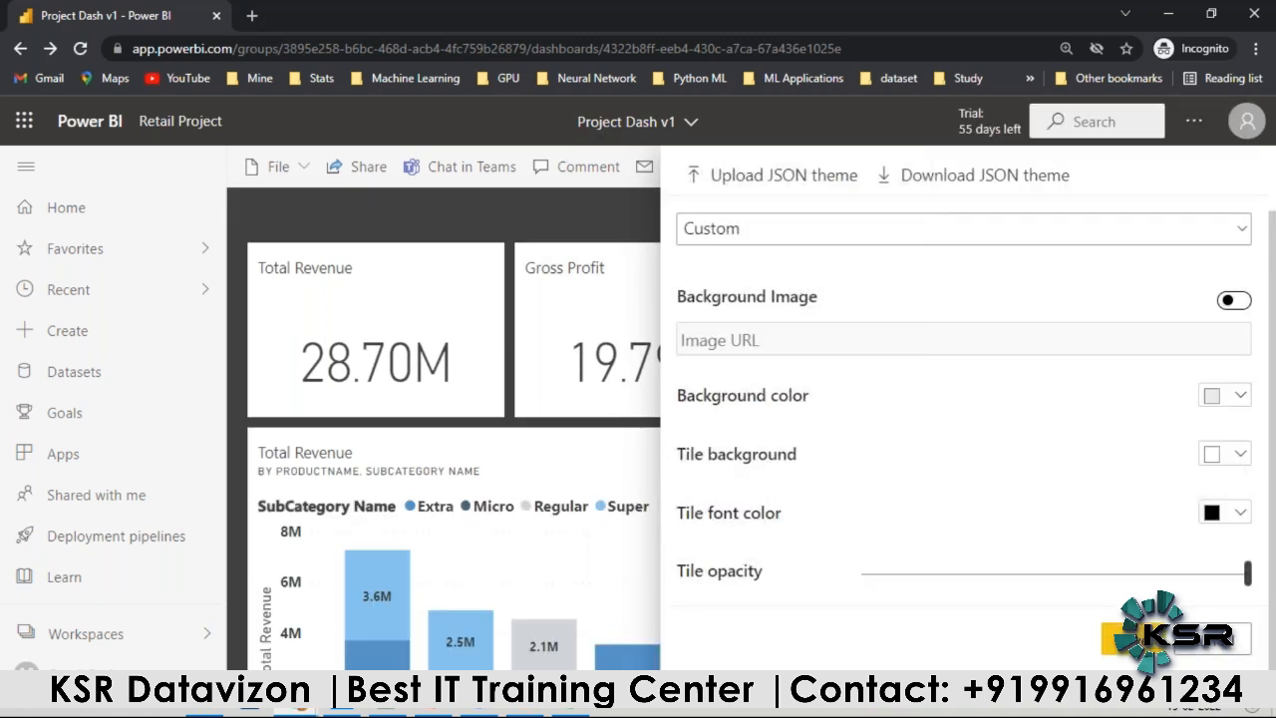
click(1234, 455)
click(1051, 392)
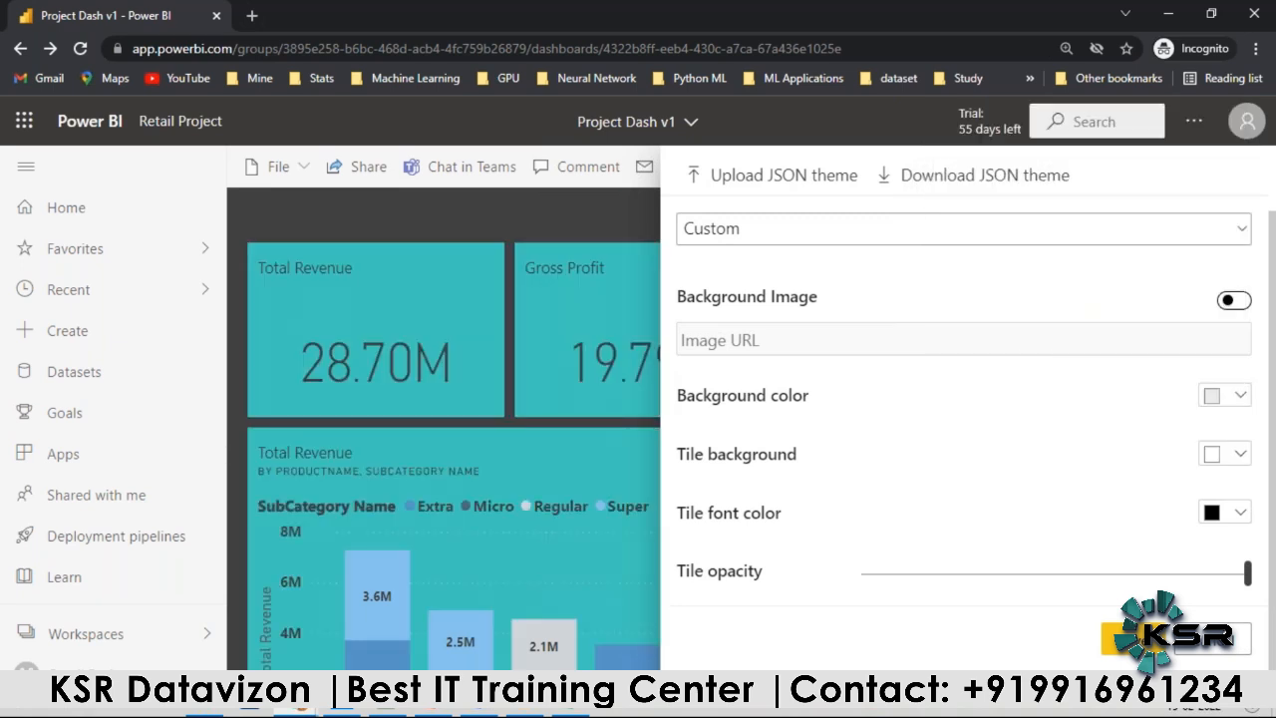
Step: Set the custom theme's tile font color to black and save the dashboard theme
click(1241, 512)
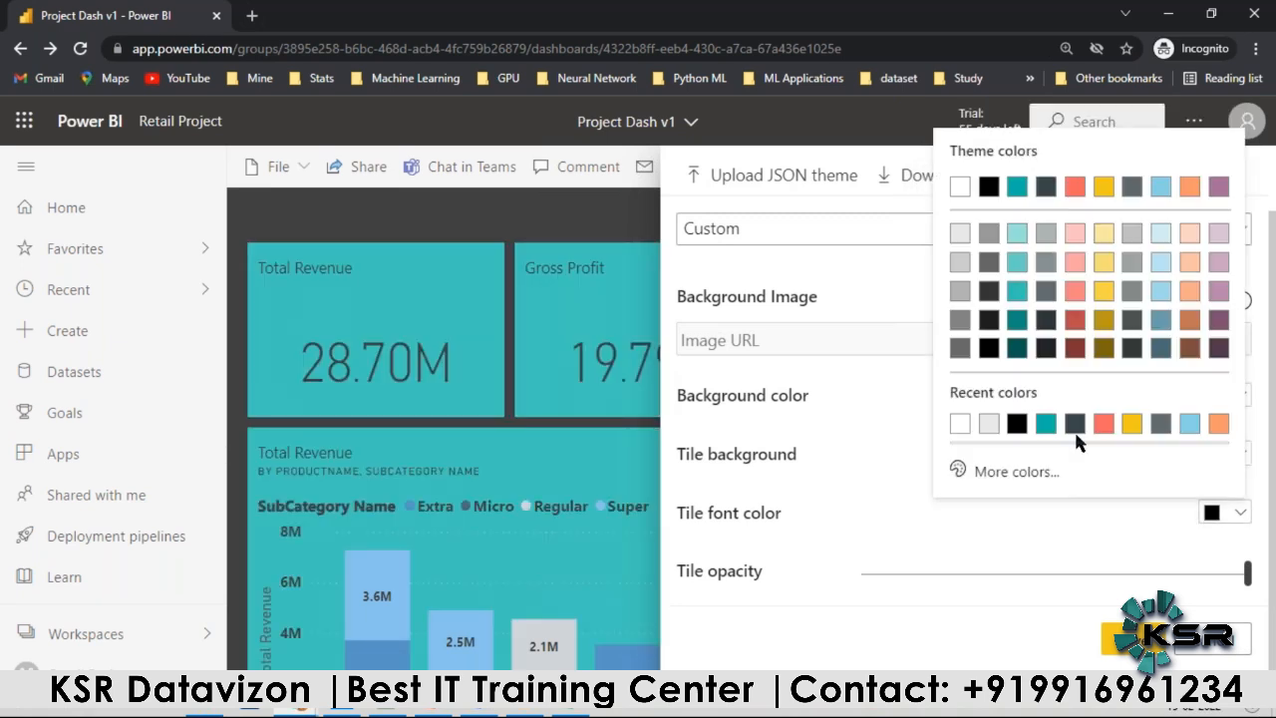
click(1021, 427)
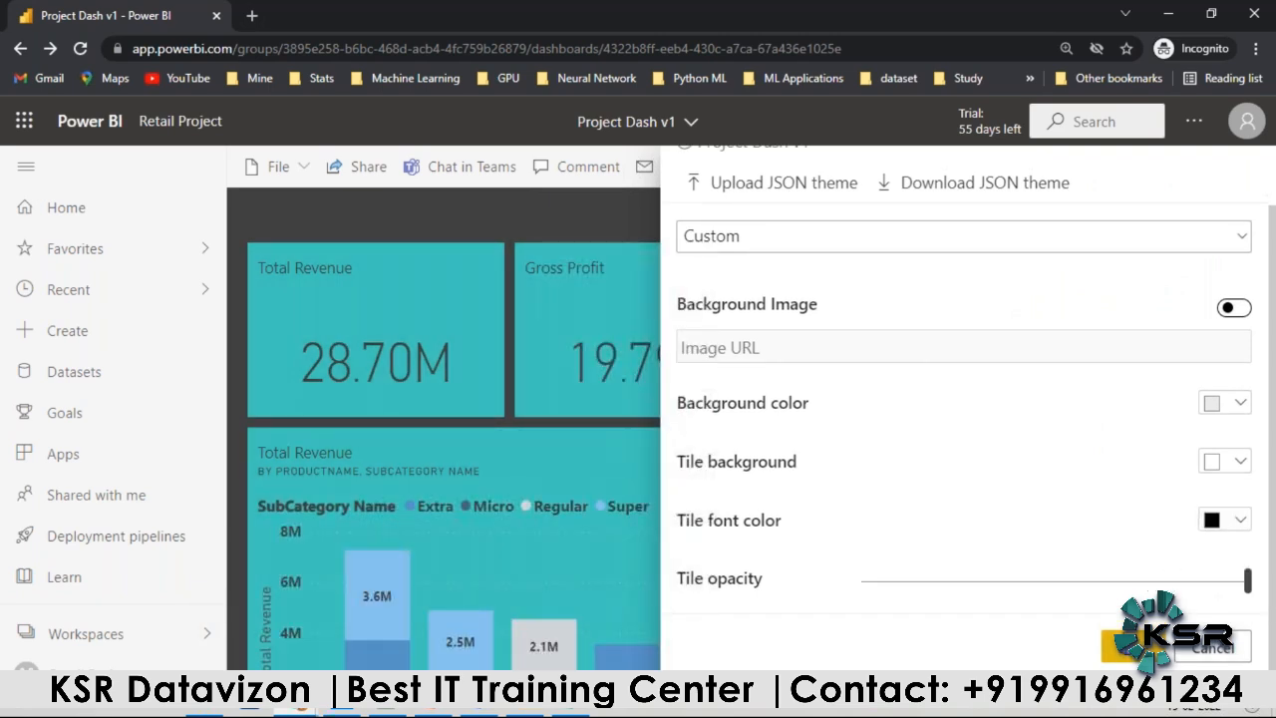
click(1127, 646)
Step: Examine how the custom theme looks on the card, column, line and waterfall tiles throughout the dashboard
scroll(1047, 513, down, 3)
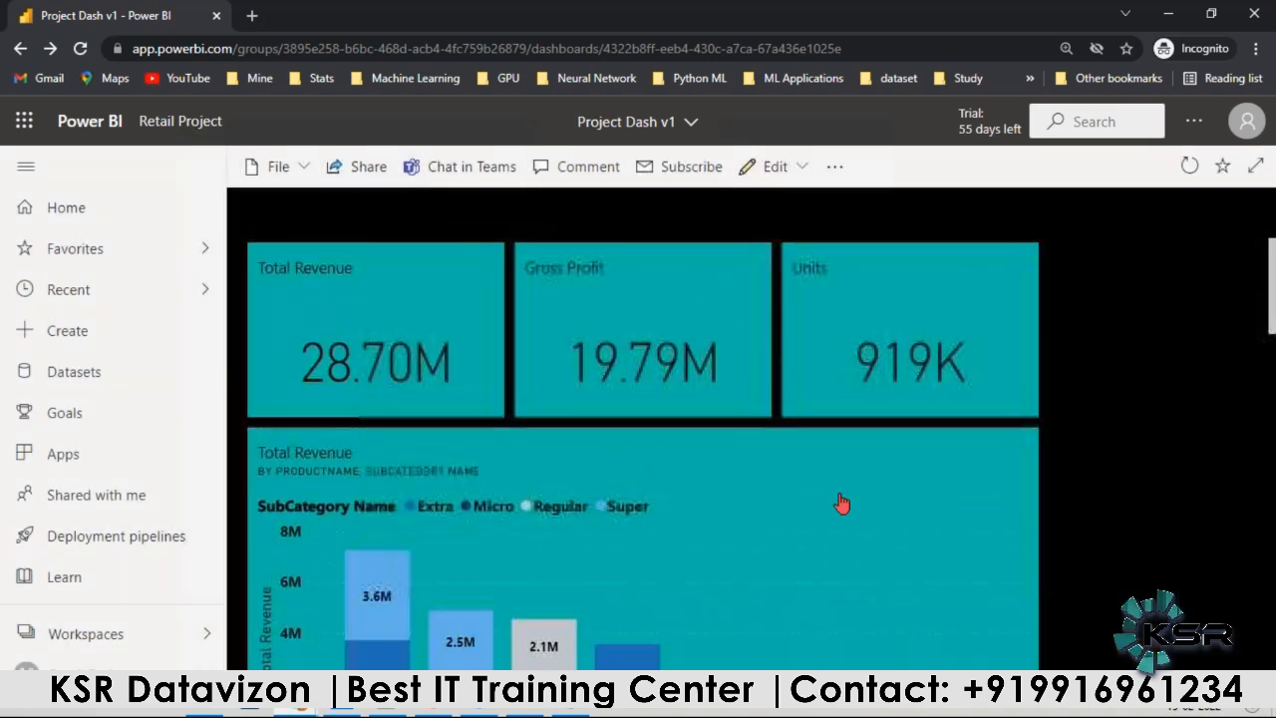
scroll(1079, 515, down, 6)
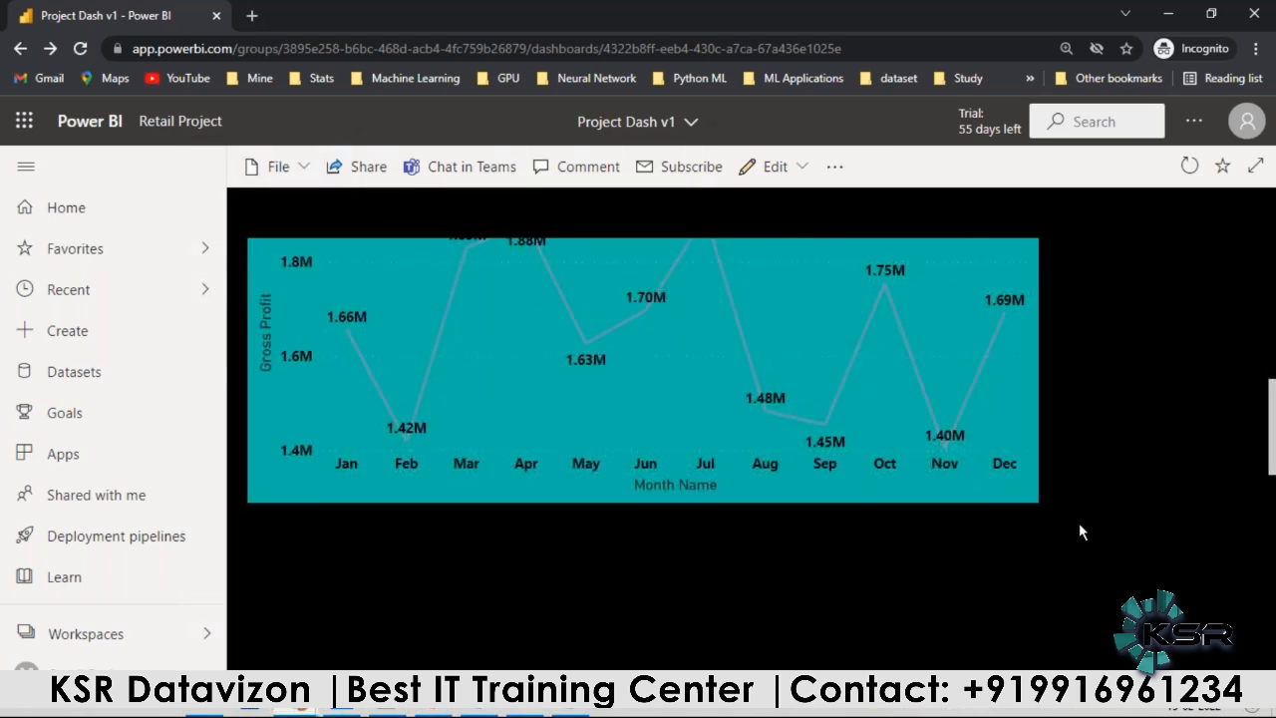
scroll(1079, 522, down, 5)
scroll(687, 456, down, 2)
scroll(658, 329, up, 3)
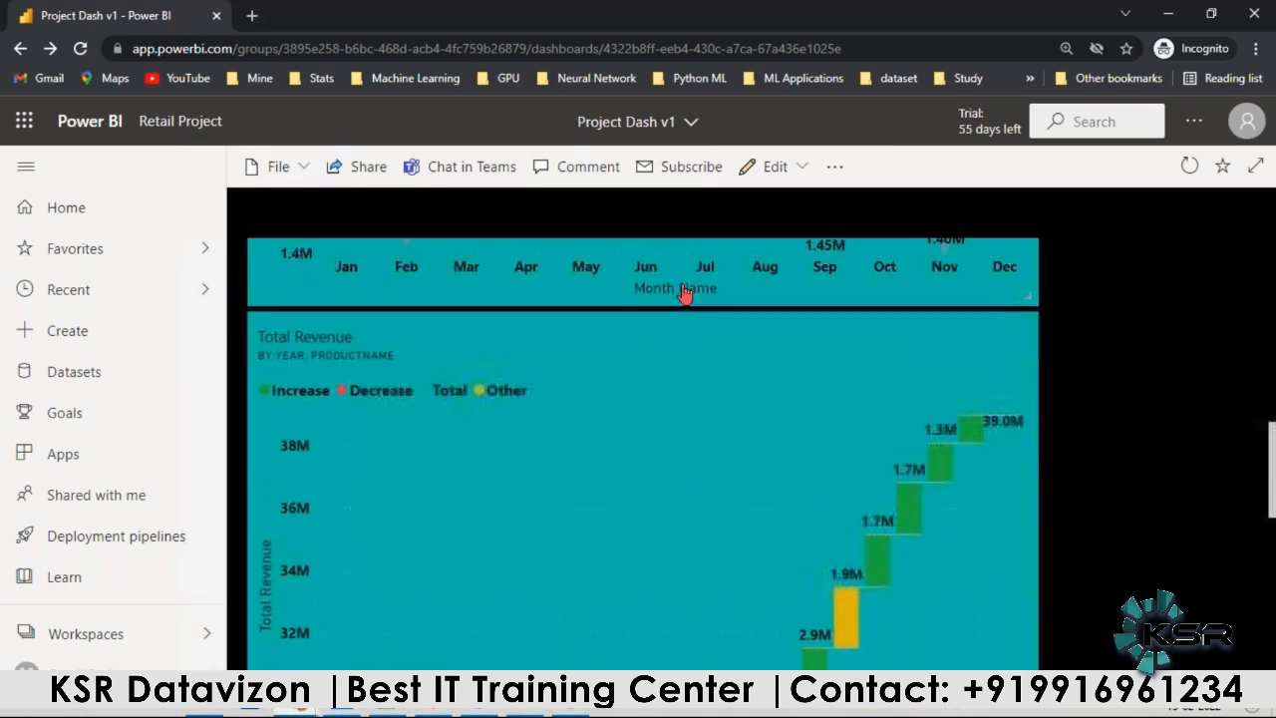
scroll(652, 515, down, 7)
mouse_move(590, 458)
mouse_down()
mouse_move(571, 310)
mouse_move(602, 415)
mouse_move(597, 454)
mouse_up()
scroll(963, 576, down, 2)
scroll(798, 570, up, 12)
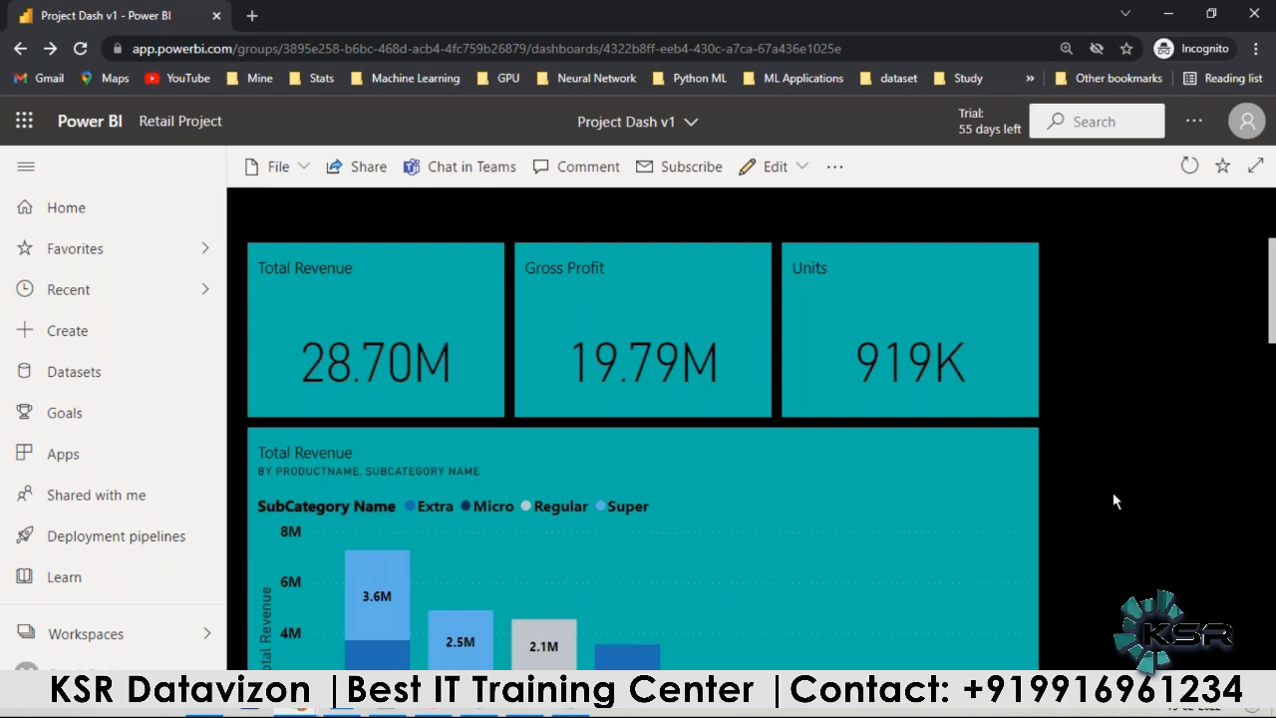
click(802, 168)
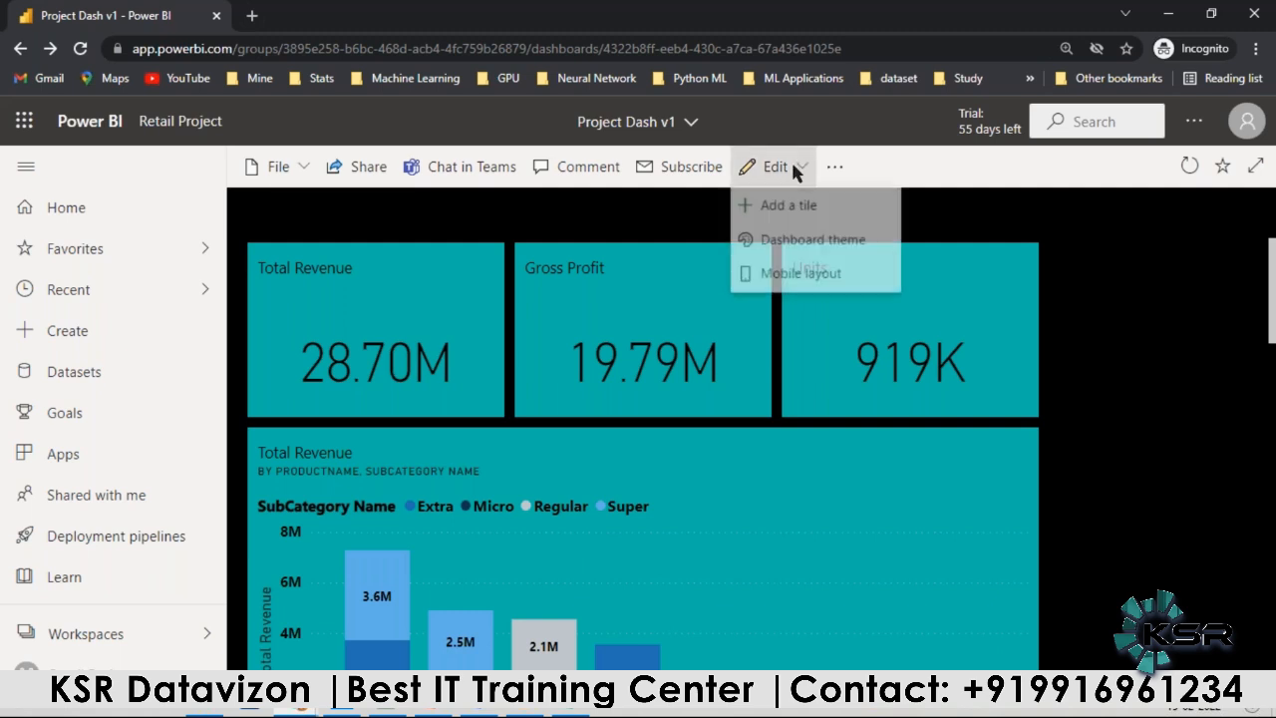
click(1089, 329)
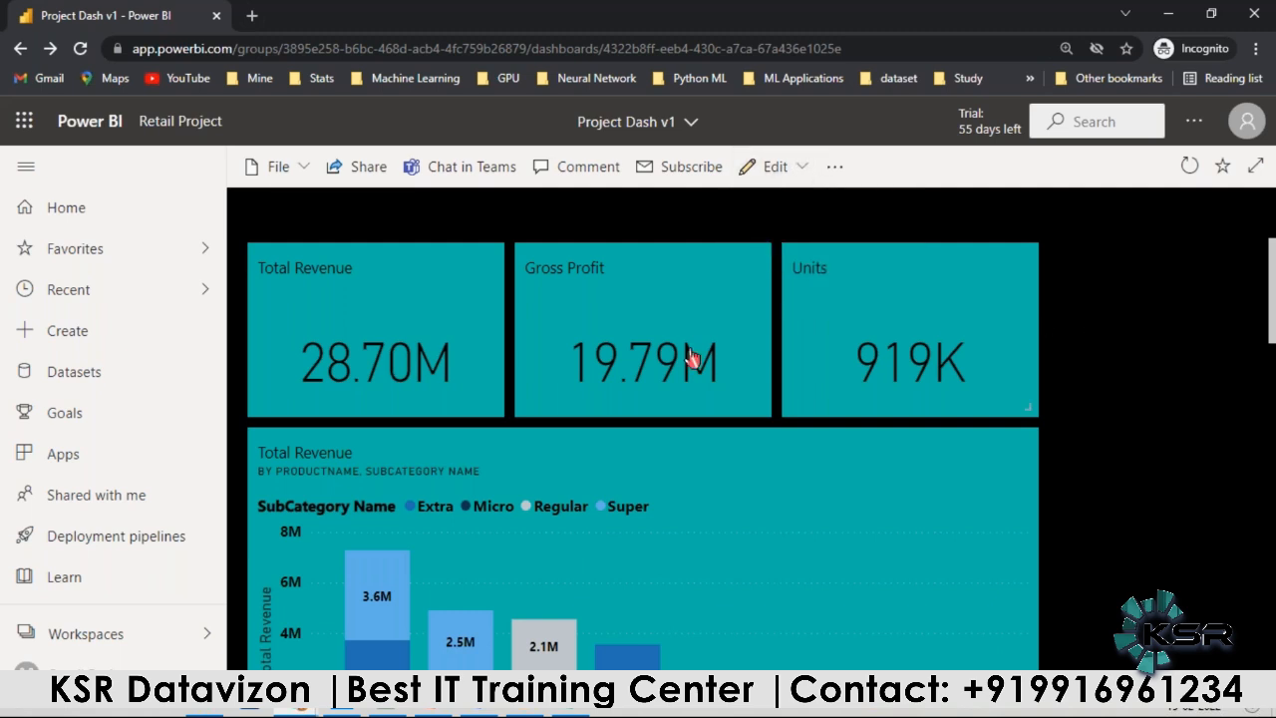
Step: Leave the Project Dash v1 dashboard and open the content list of the Retail Project workspace
scroll(698, 365, down, 10)
scroll(601, 394, down, 3)
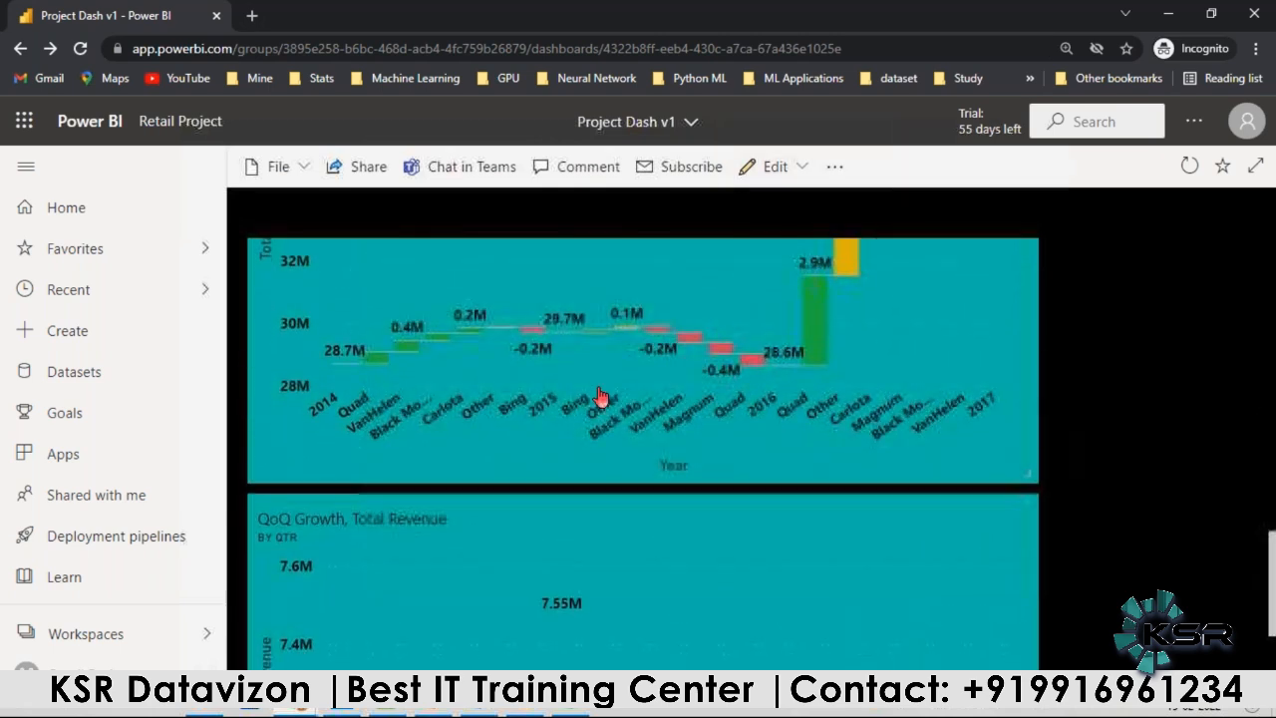
mouse_move(593, 428)
scroll(591, 434, up, 5)
scroll(591, 434, up, 6)
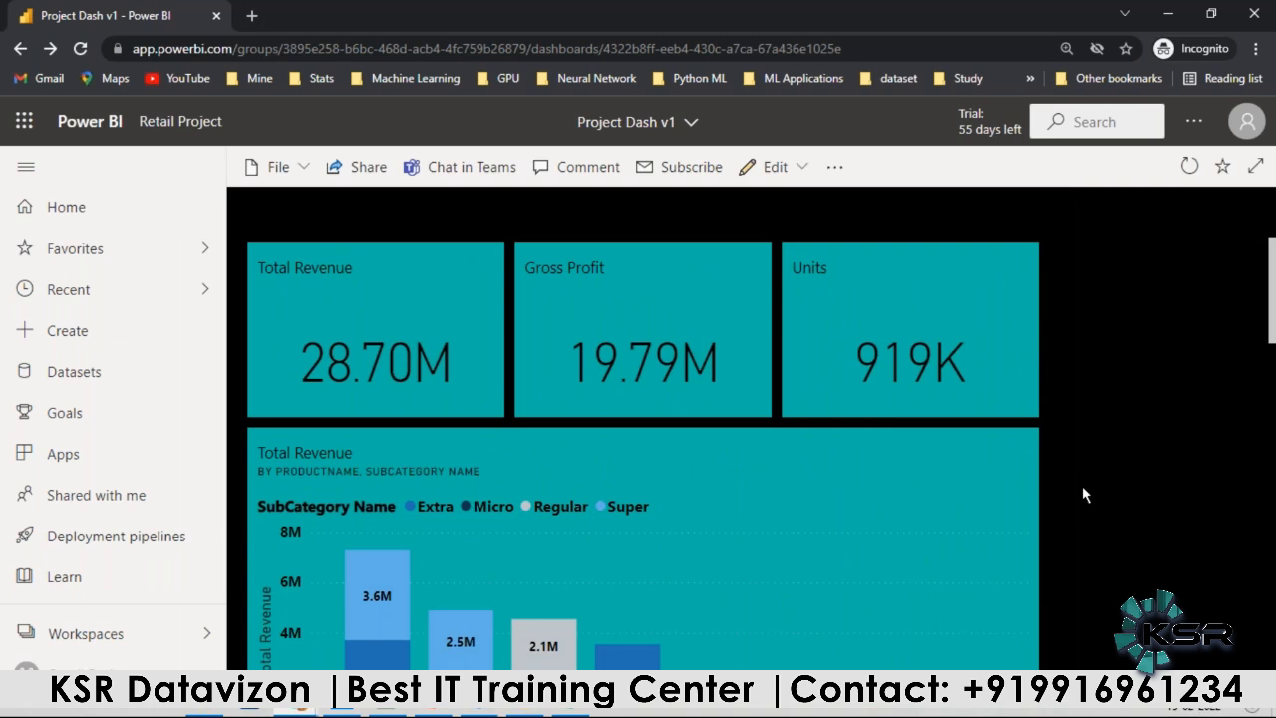
click(90, 664)
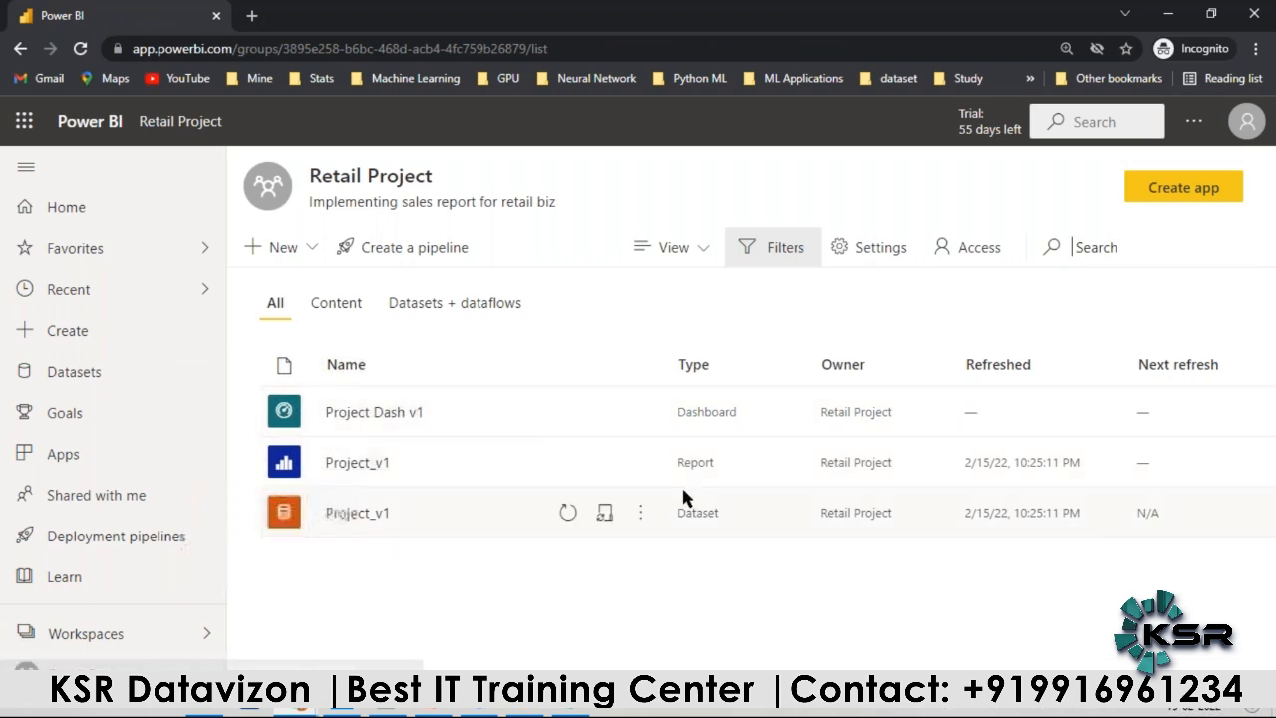
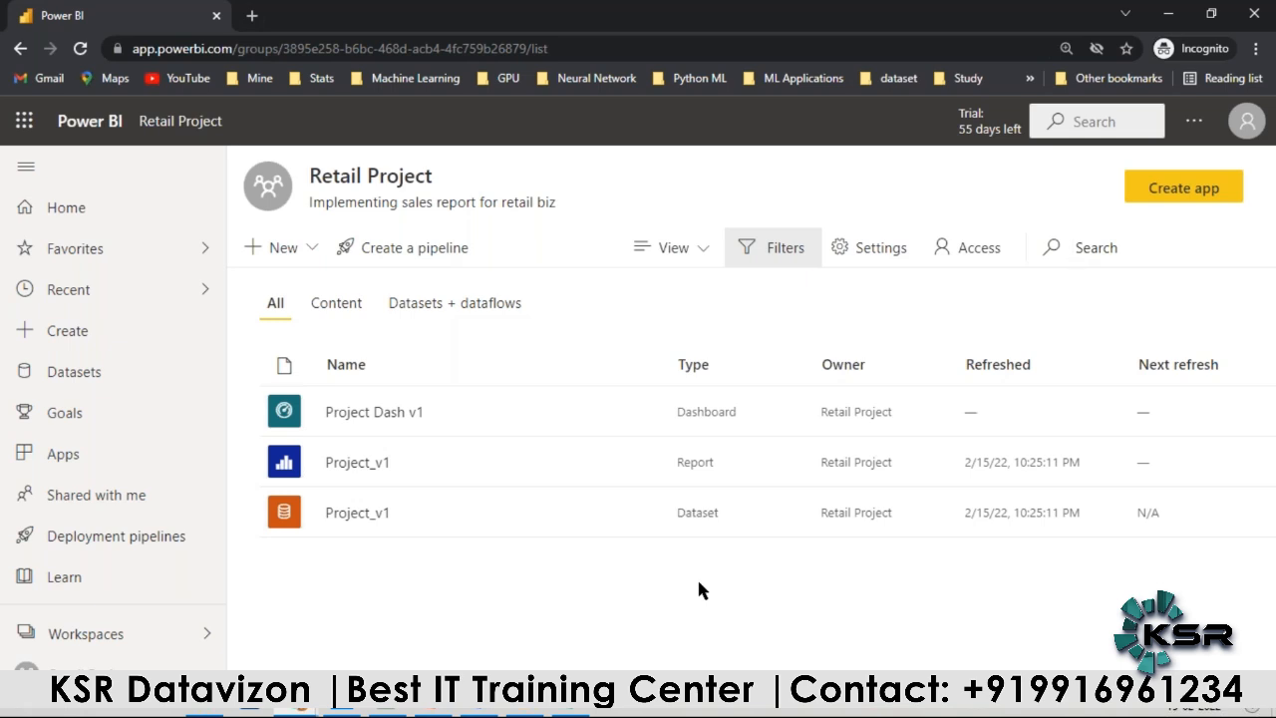
Step: Open Page 1 of the Project_v1 report and check which existing dashboards the Gross Profit card can be pinned to
click(367, 467)
click(315, 223)
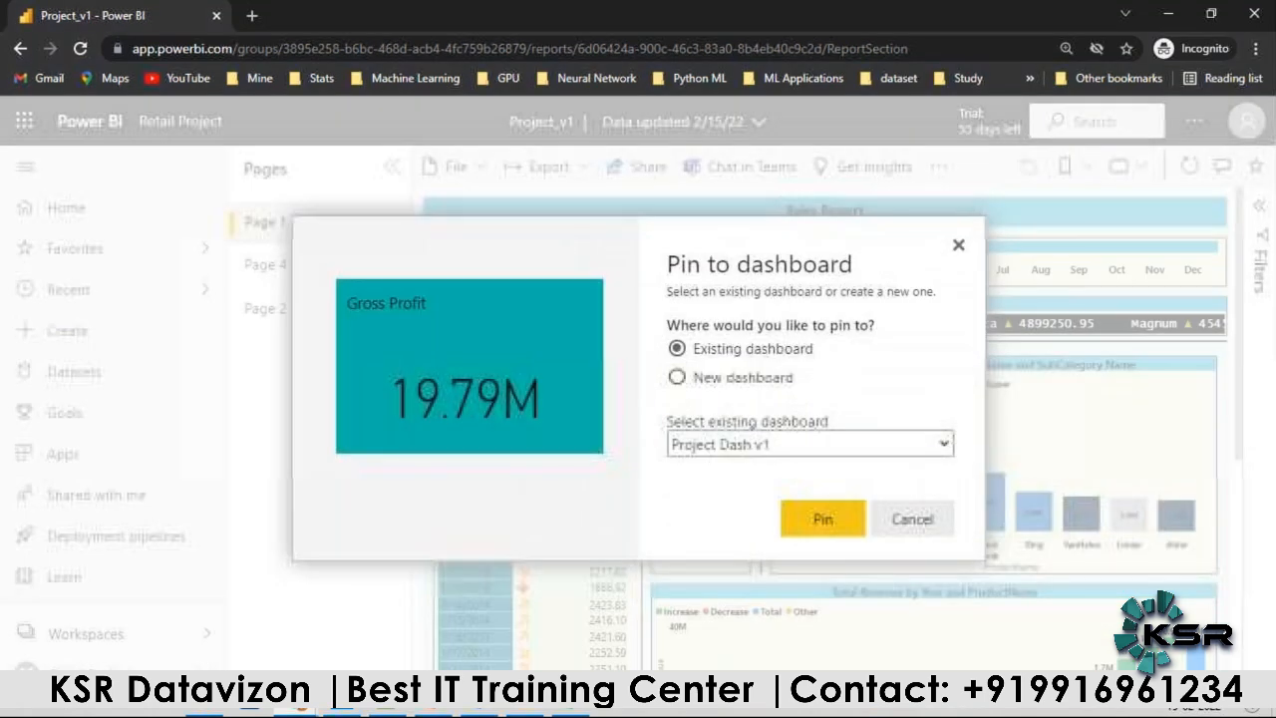
click(727, 446)
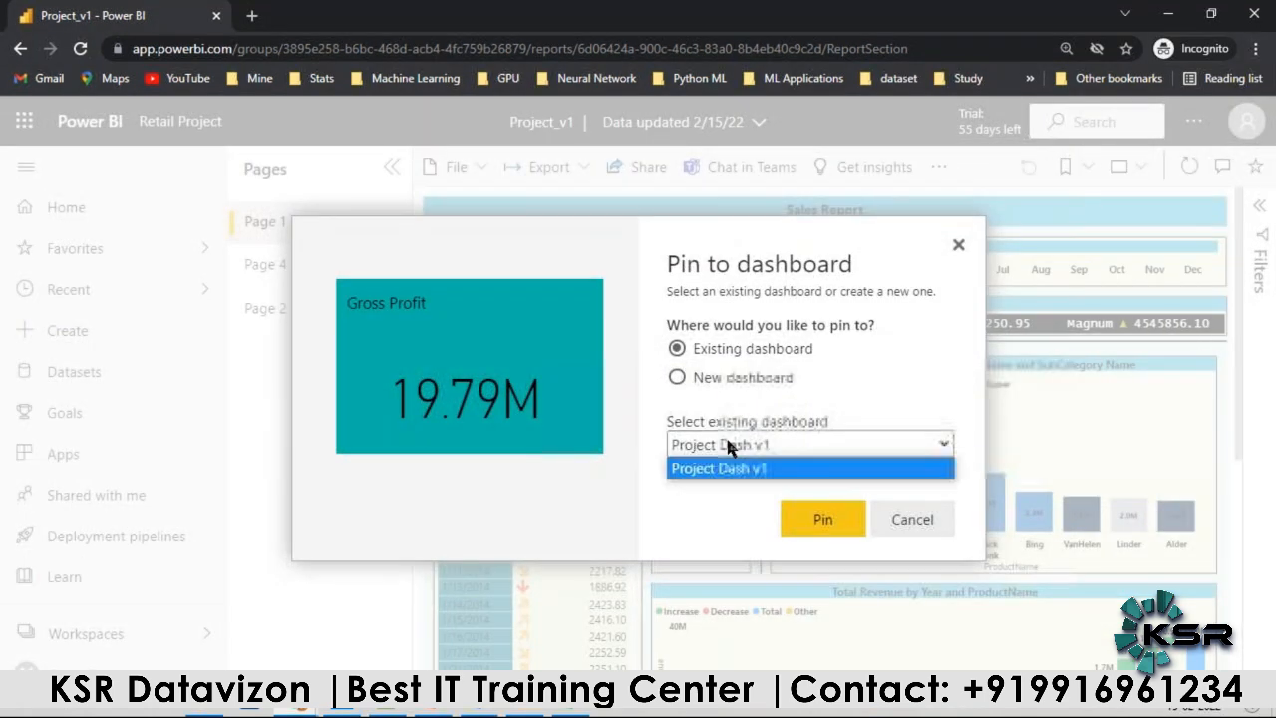
click(714, 494)
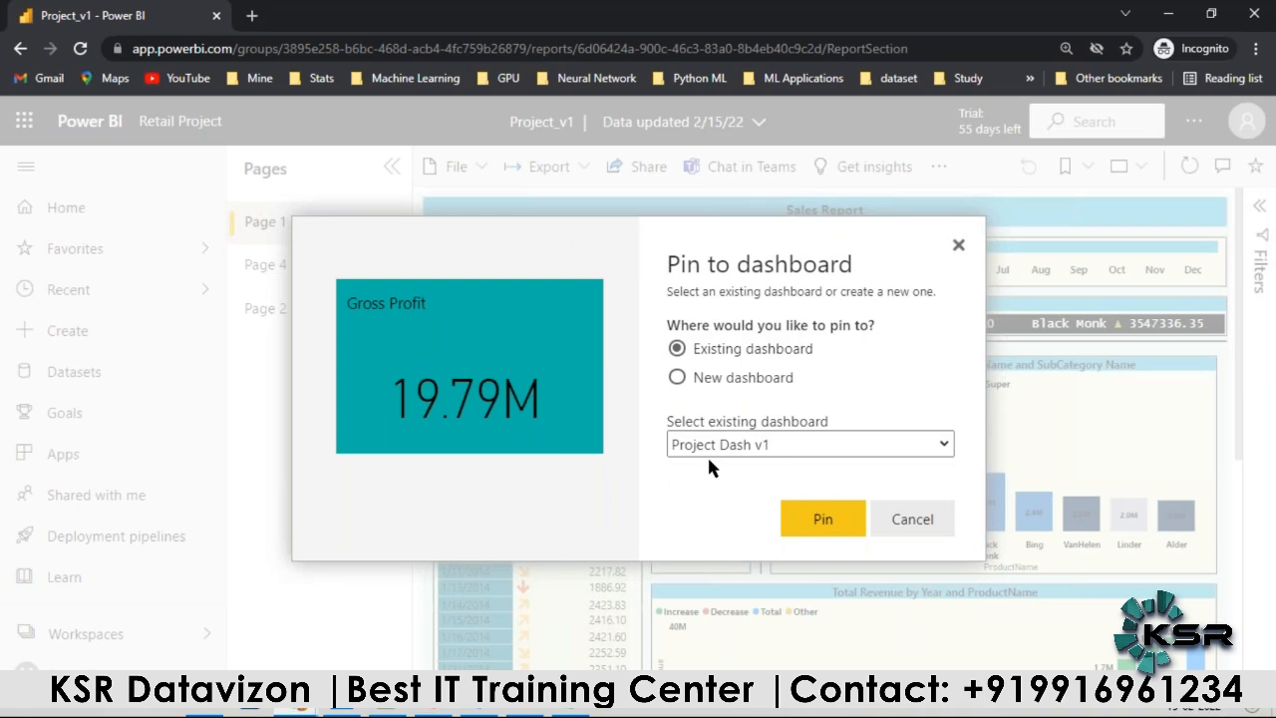
click(959, 246)
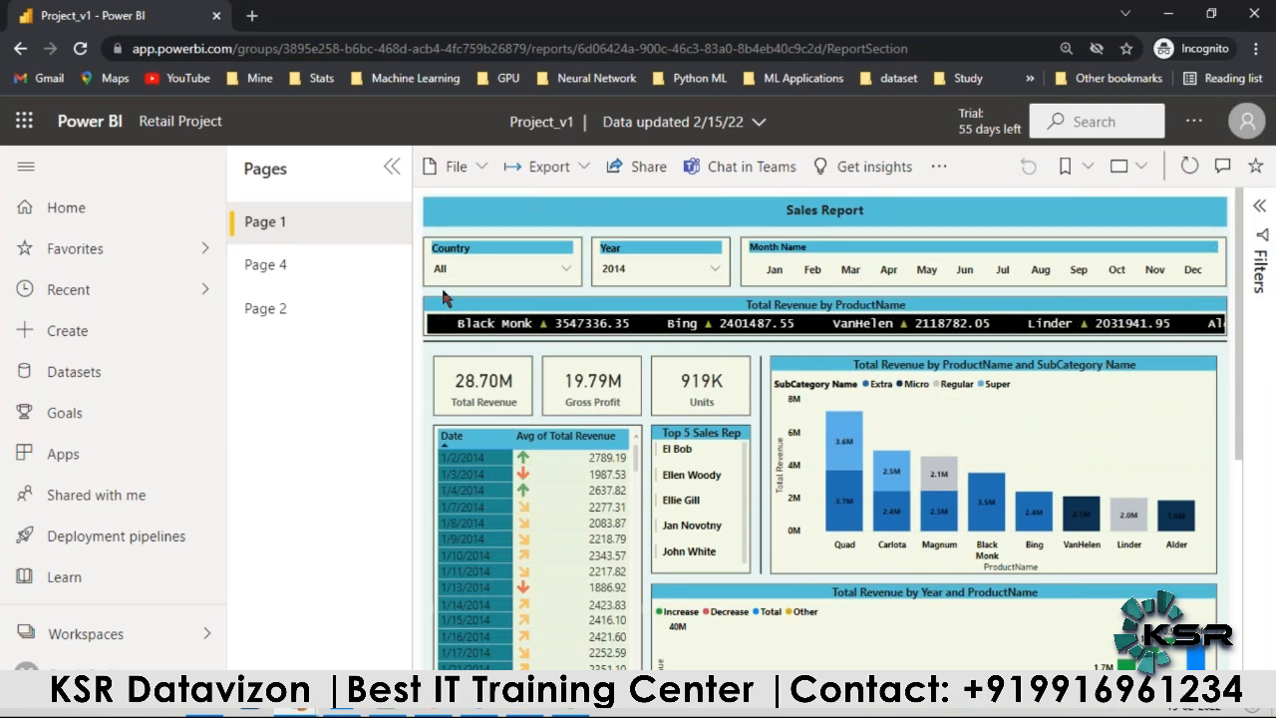
Step: Return to the Project Dash v1 dashboard from the Retail Project workspace and start adding a text box tile
click(98, 671)
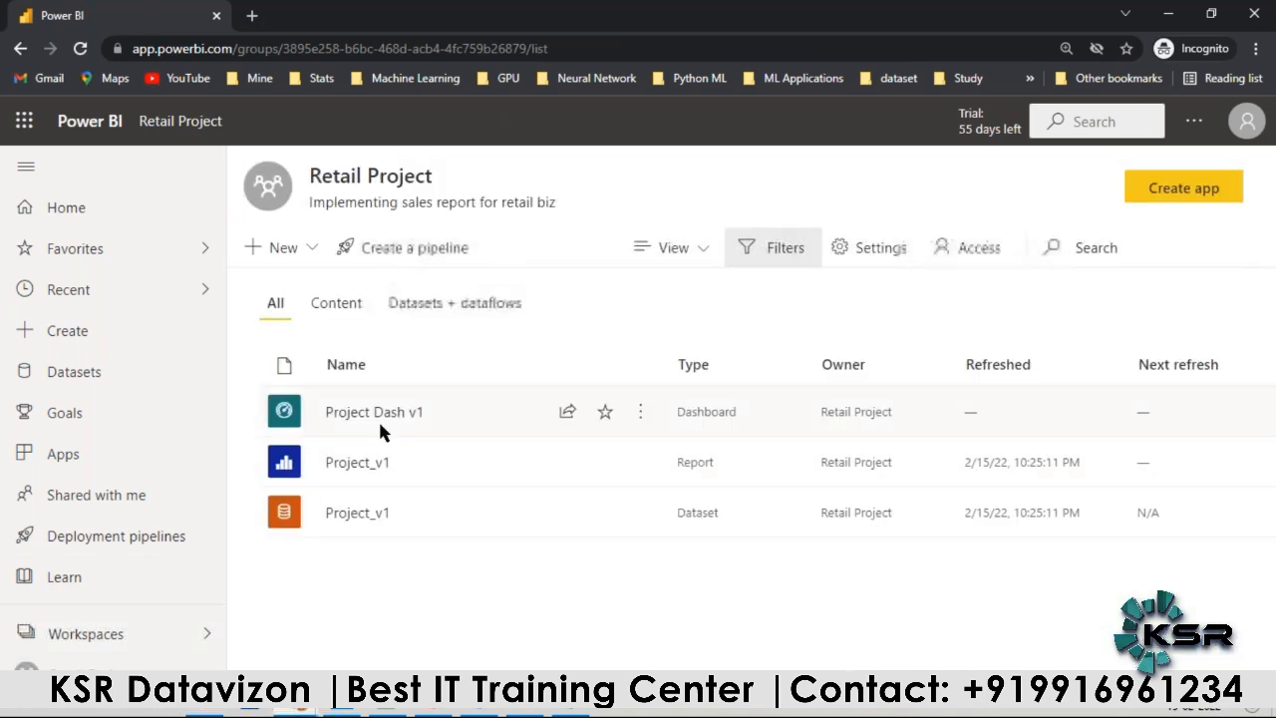
click(379, 417)
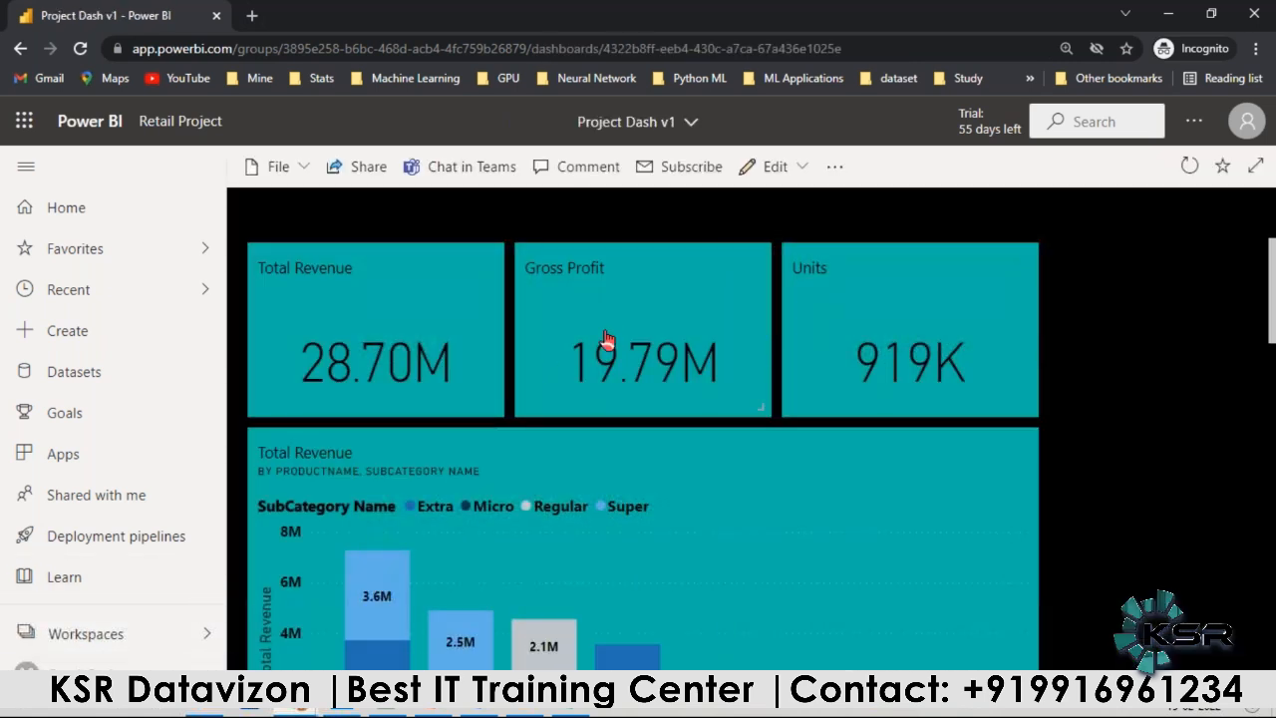
click(802, 169)
click(809, 213)
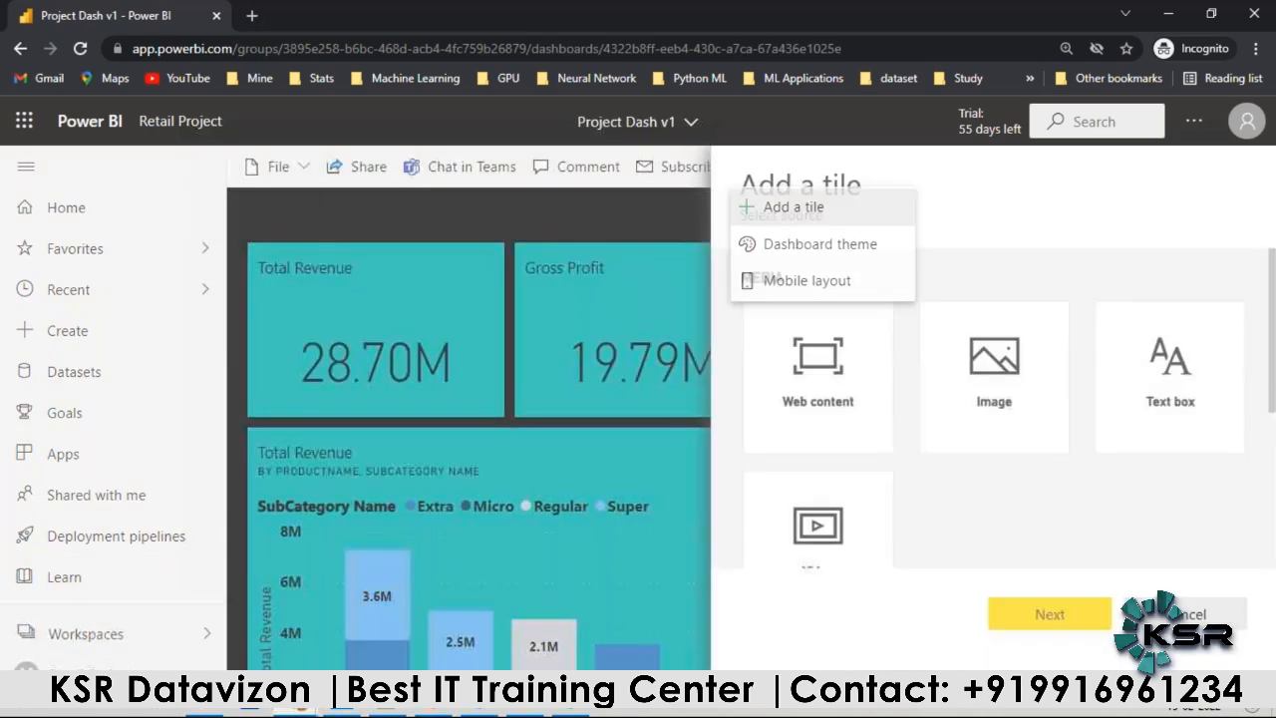
scroll(1015, 411, down, 1)
scroll(1097, 369, down, 3)
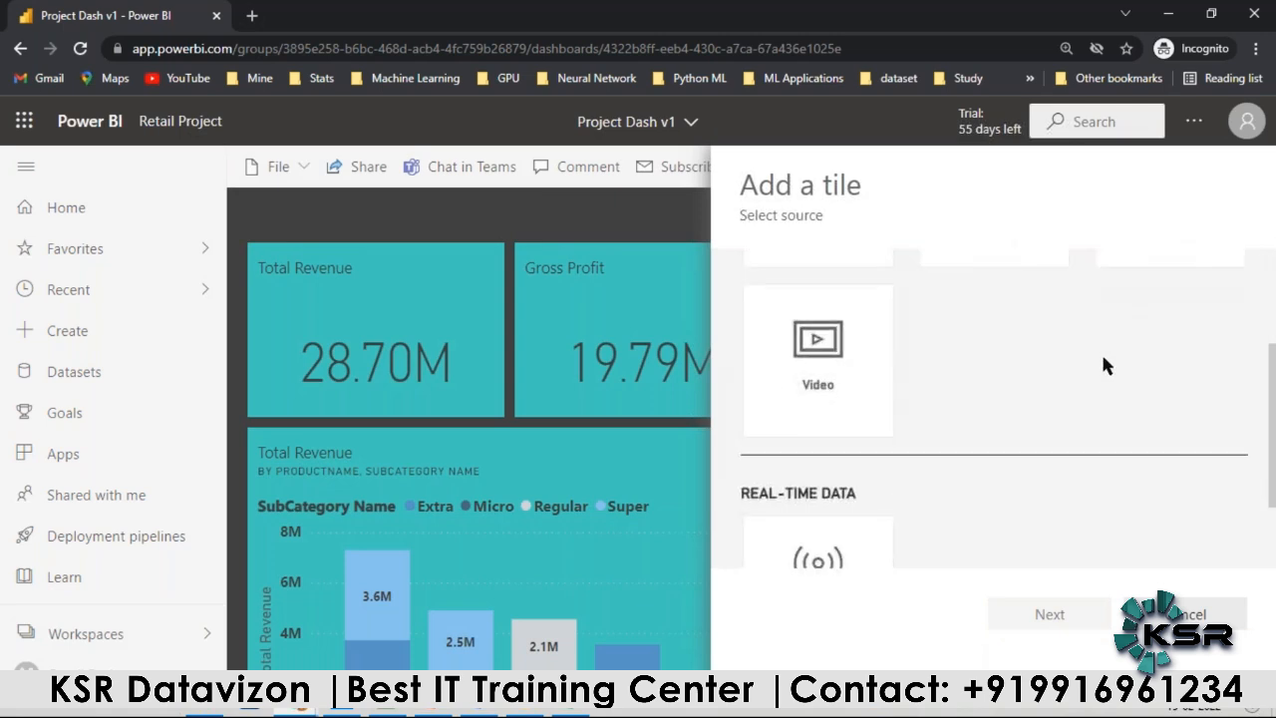
scroll(1117, 364, up, 4)
click(1142, 364)
click(1057, 610)
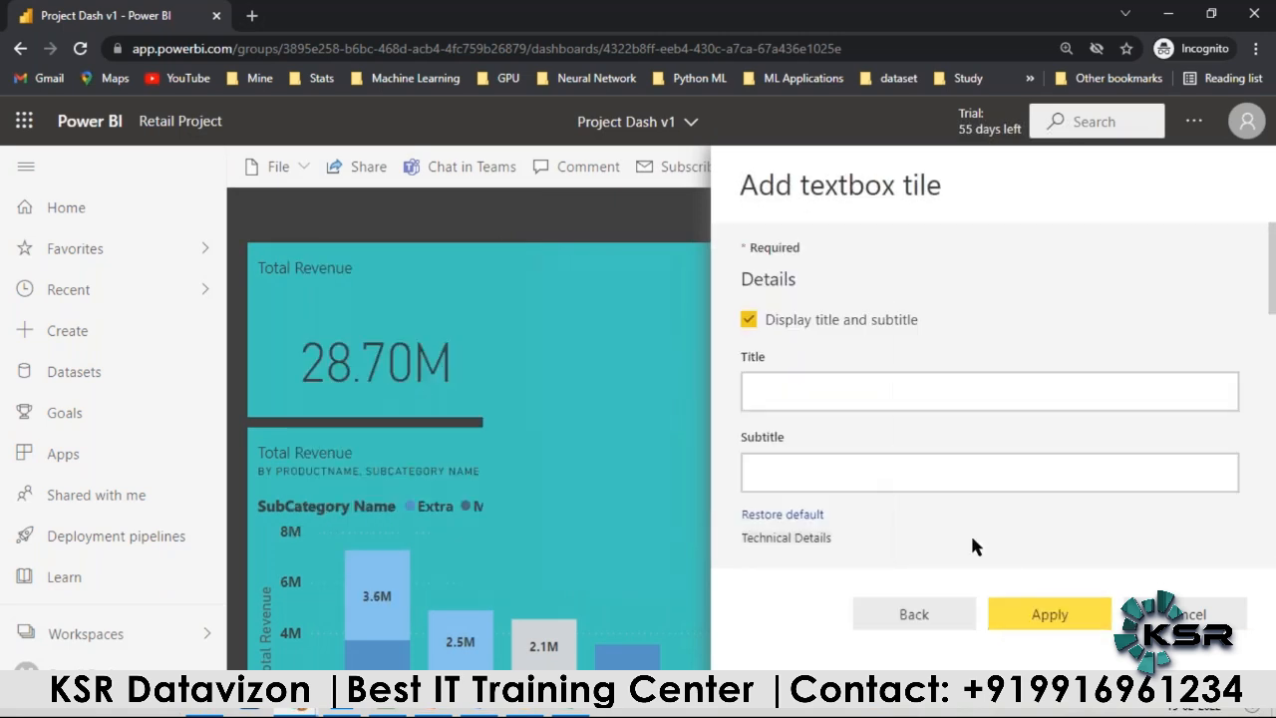
Step: Title the text box tile "Sales Dashboard" and add it to the dashboard
click(893, 394)
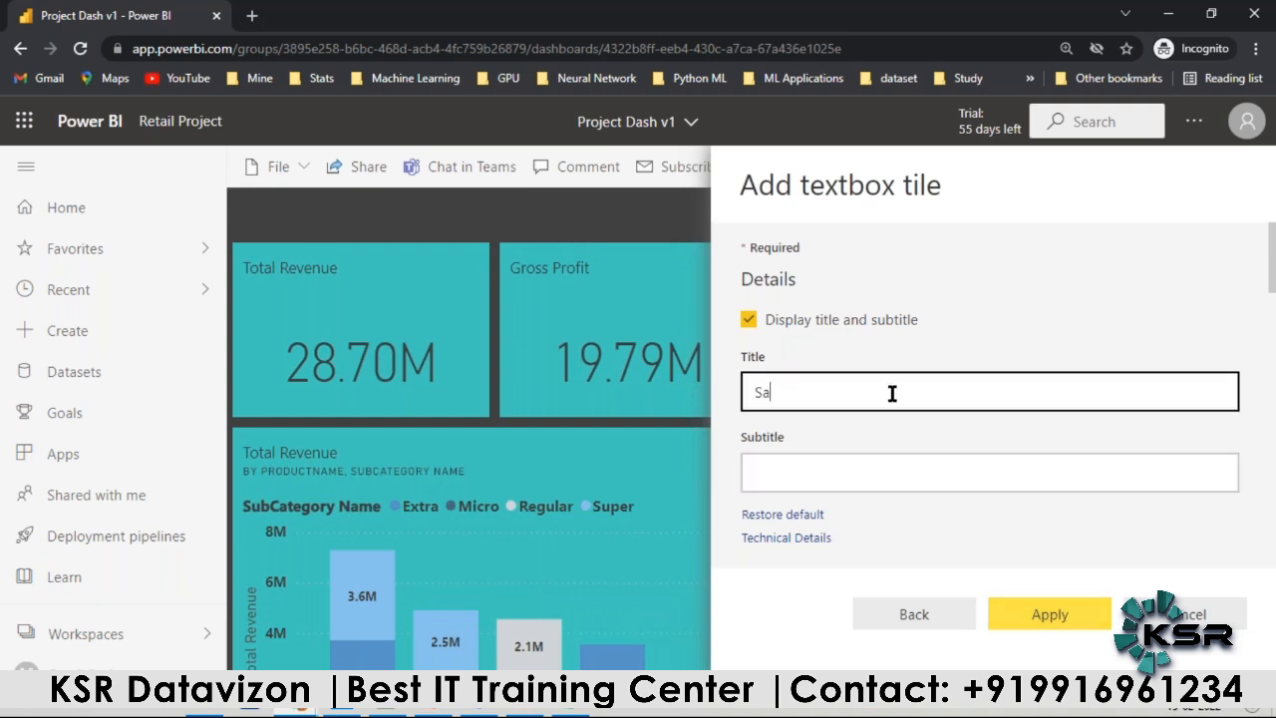
text(Sales Dashboard)
click(1037, 616)
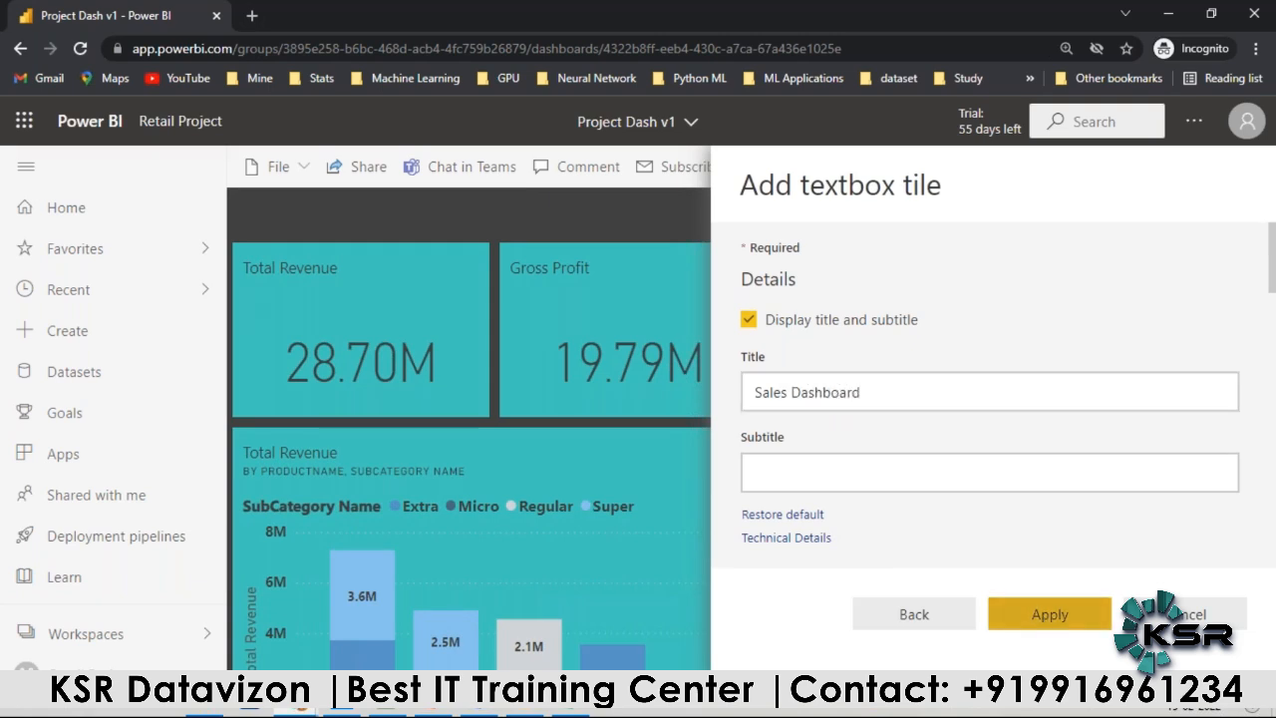
click(1223, 192)
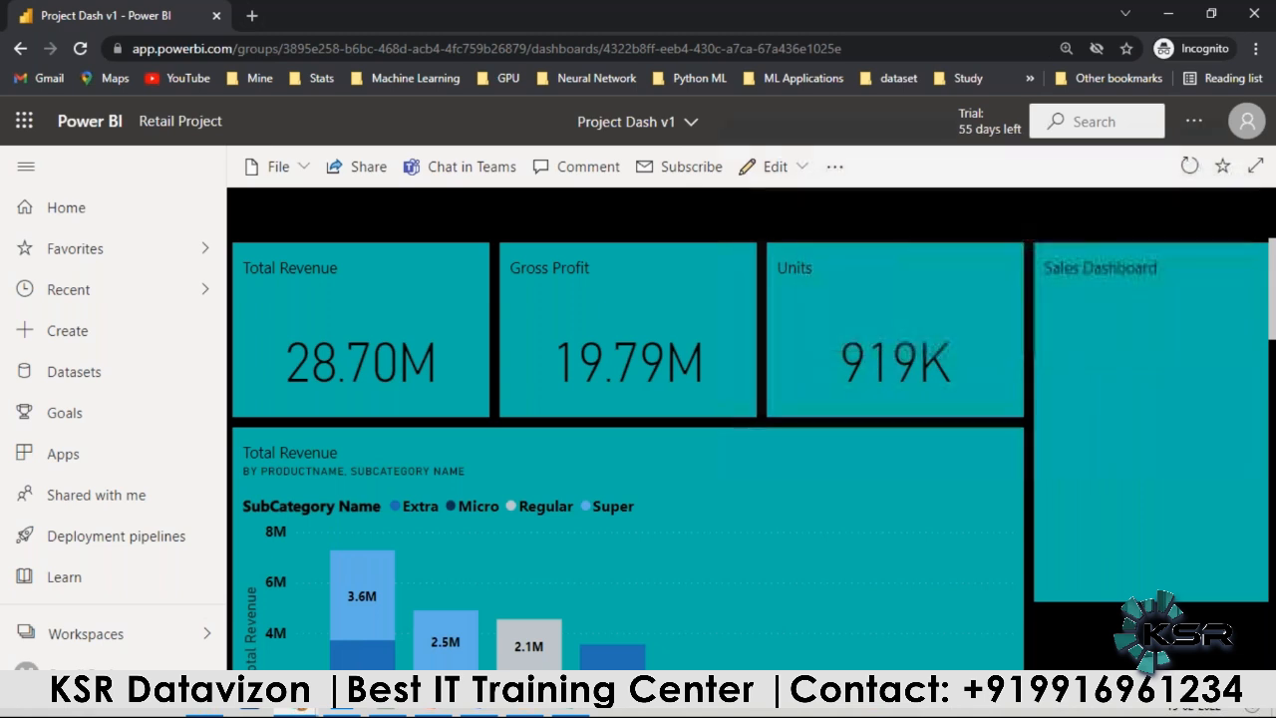
Step: Place the Sales Dashboard tile in the dashboard's upper-left corner at single-card height, with the Units card moved below beside Gross Profit
drag(1139, 336, 508, 283)
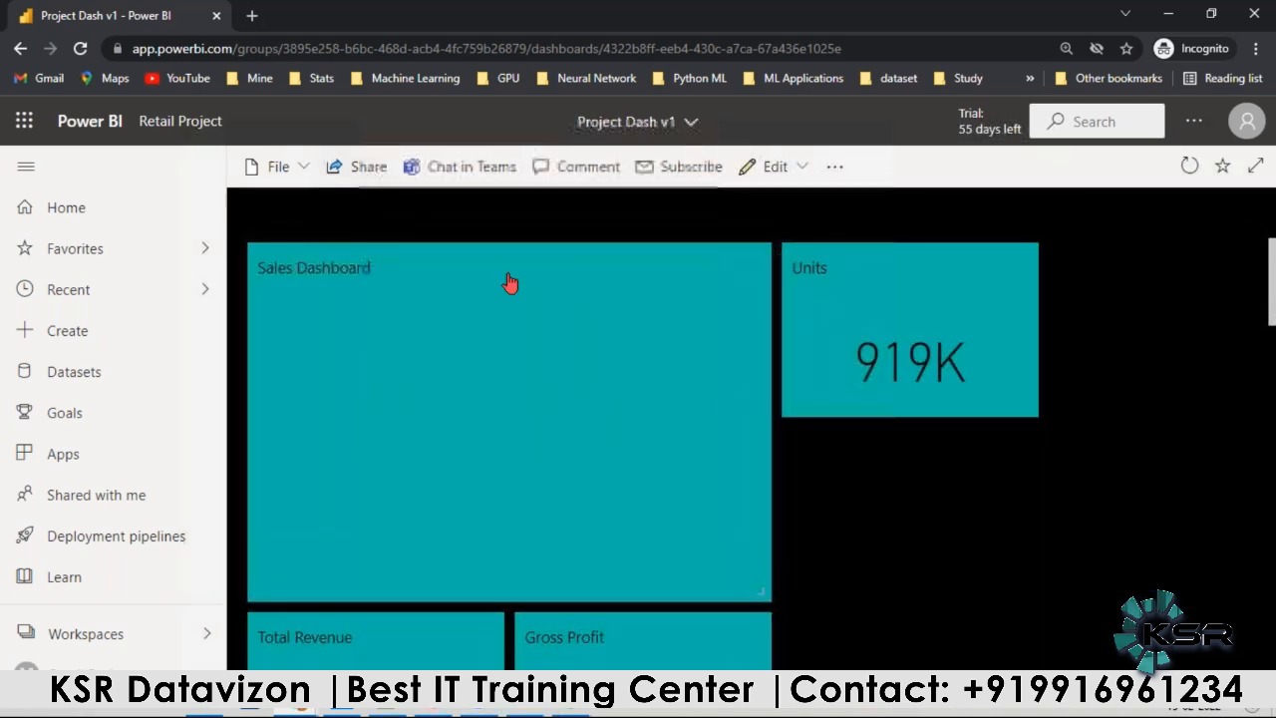
drag(764, 598, 746, 413)
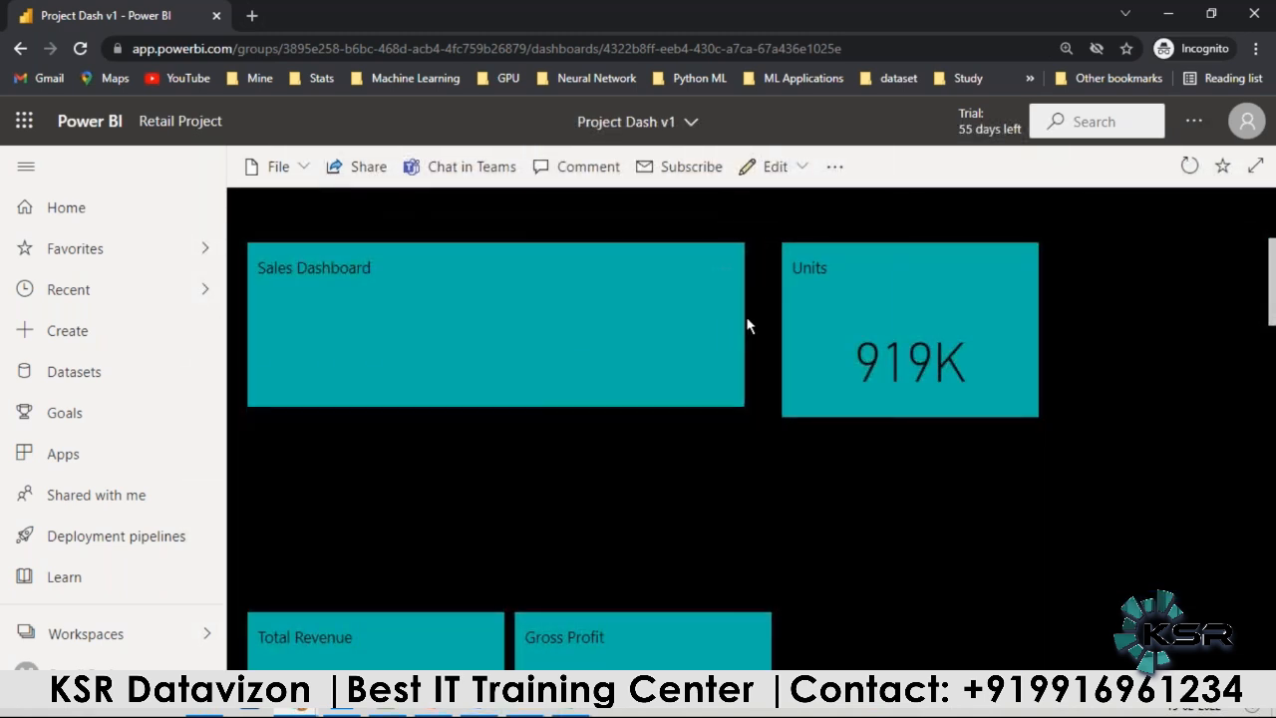
drag(847, 330, 857, 608)
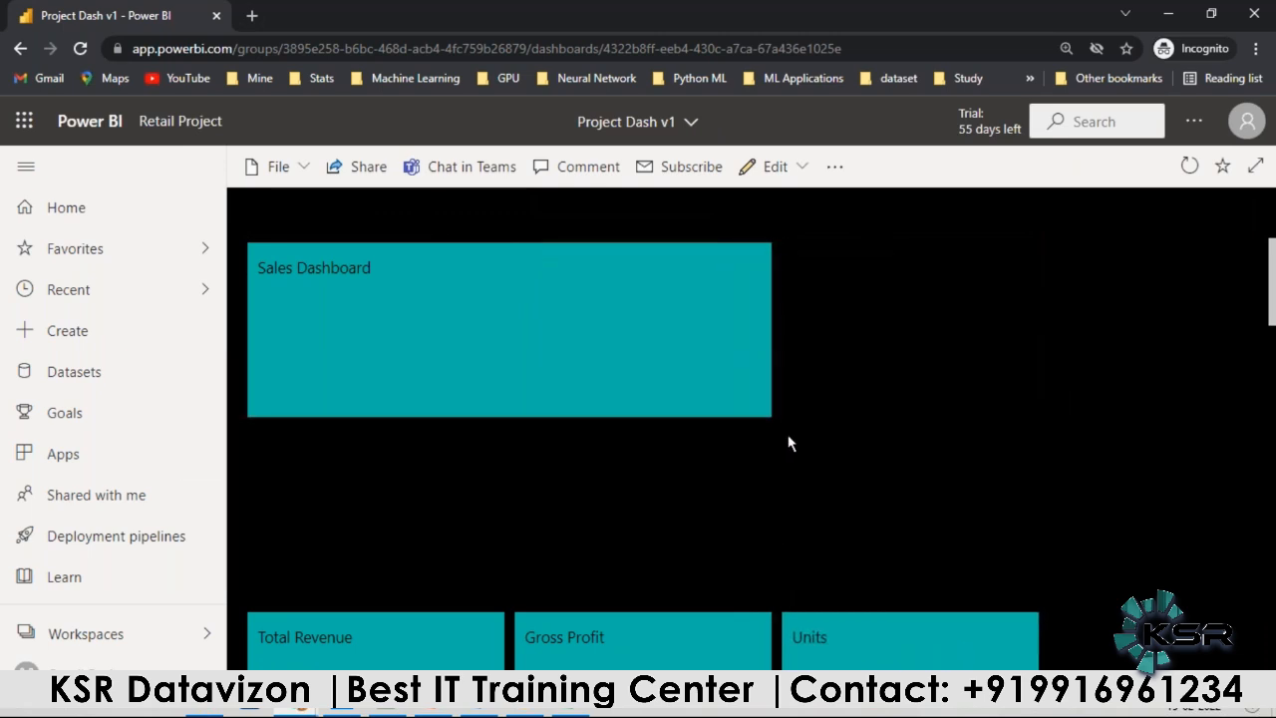
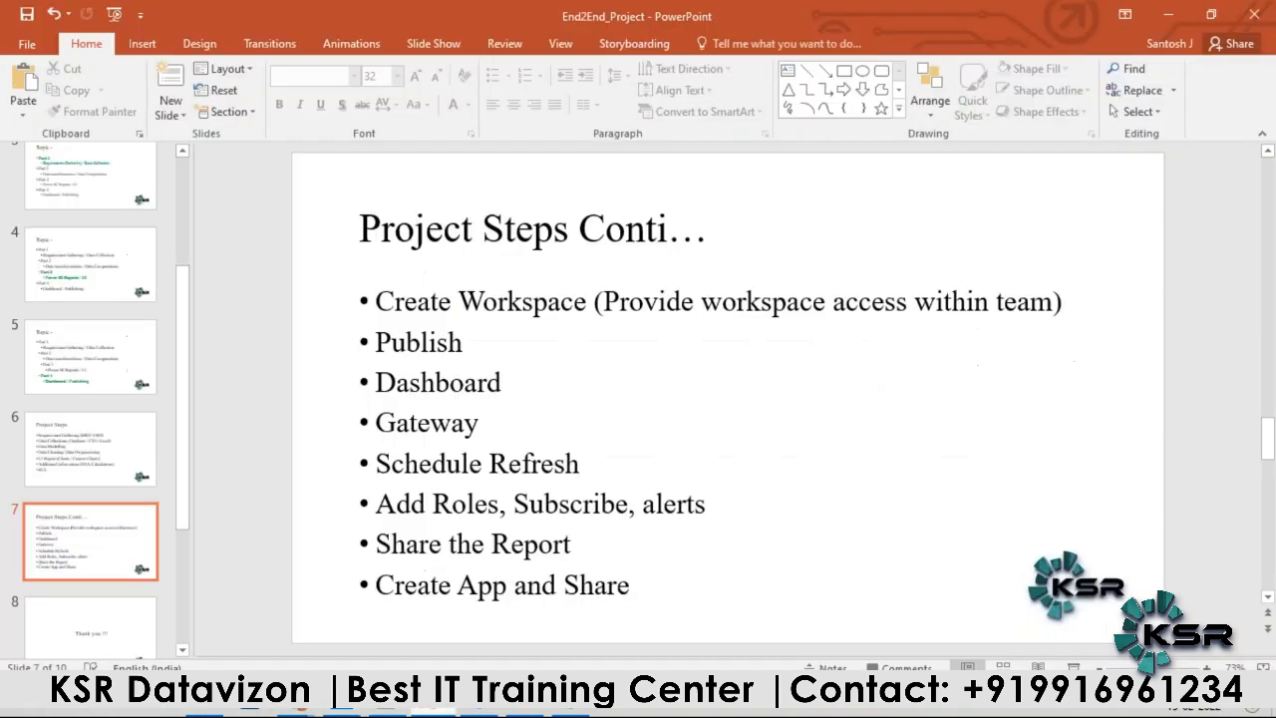
Step: Point out the Gateway item on the Project Steps slide, then switch to Power BI in Chrome and open the Retail Project workspace
double_click(444, 429)
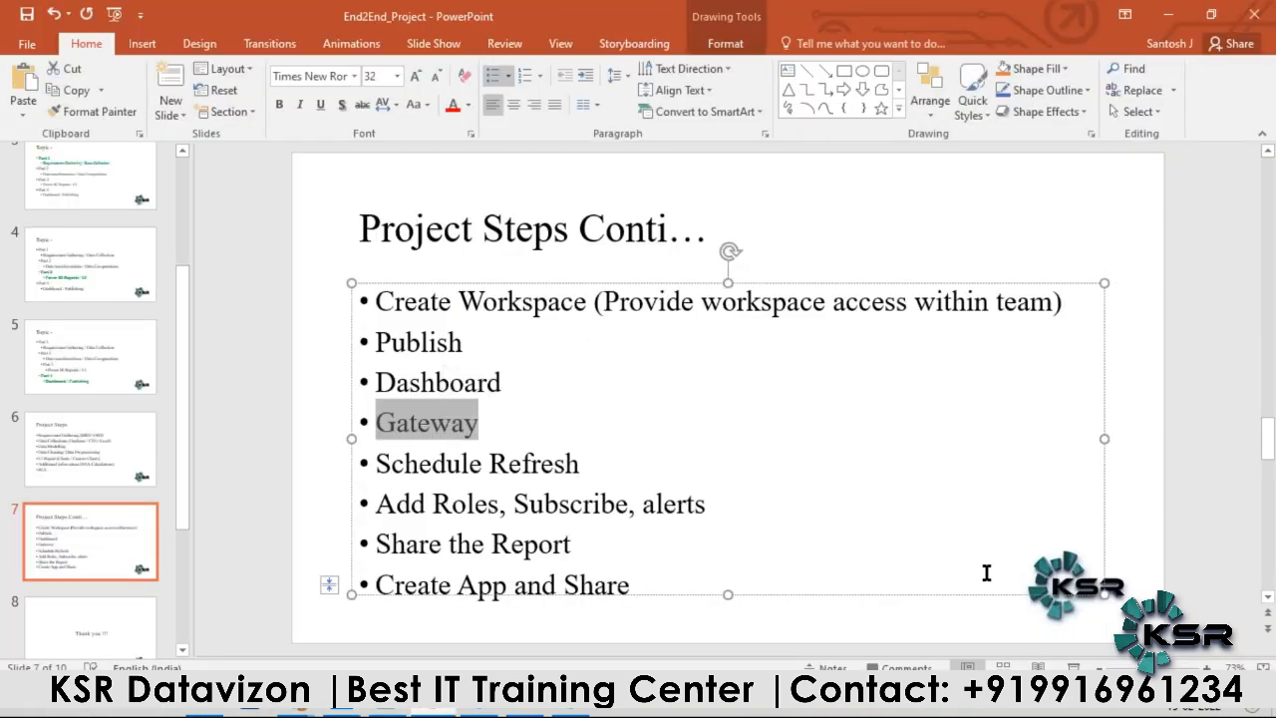
click(1137, 539)
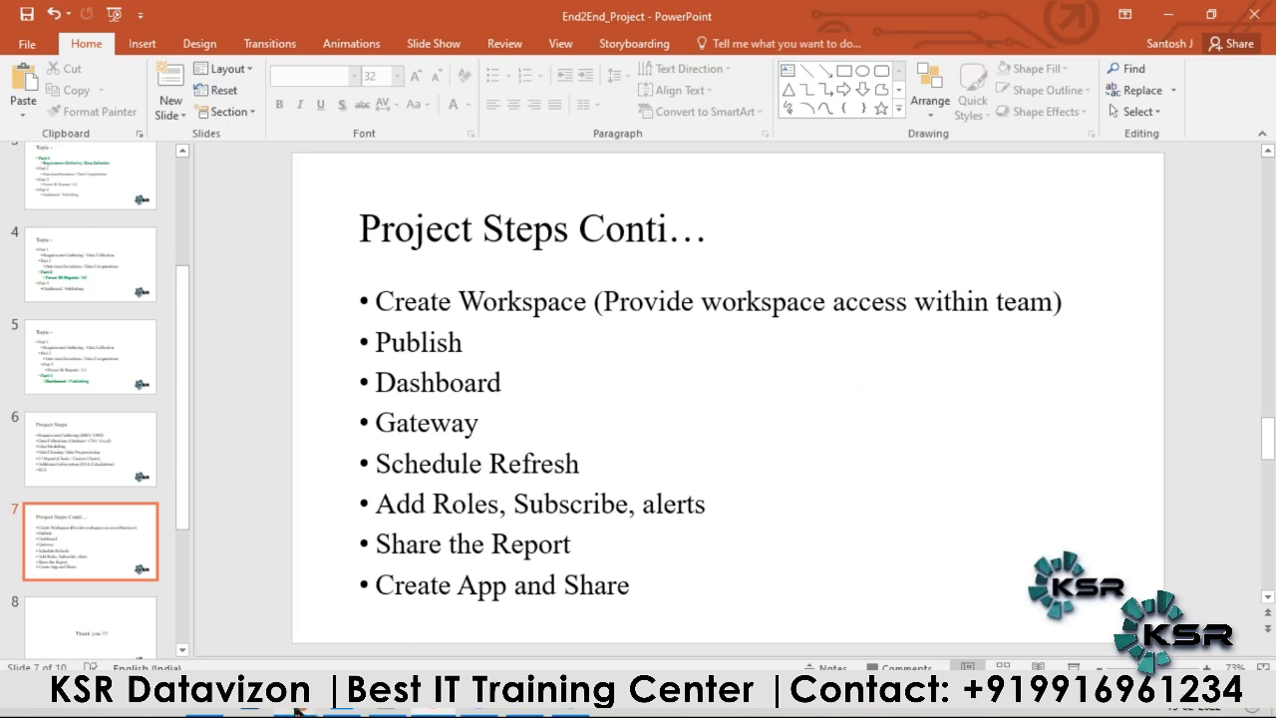
mouse_move(297, 712)
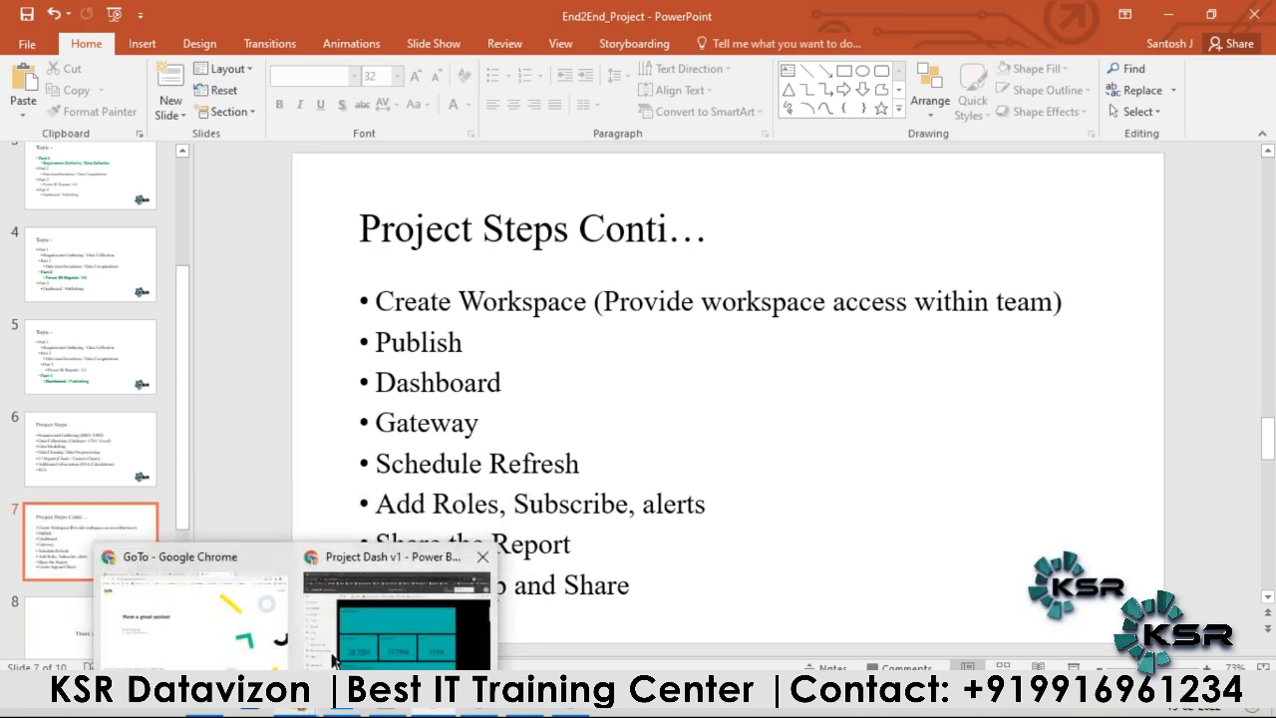
click(329, 663)
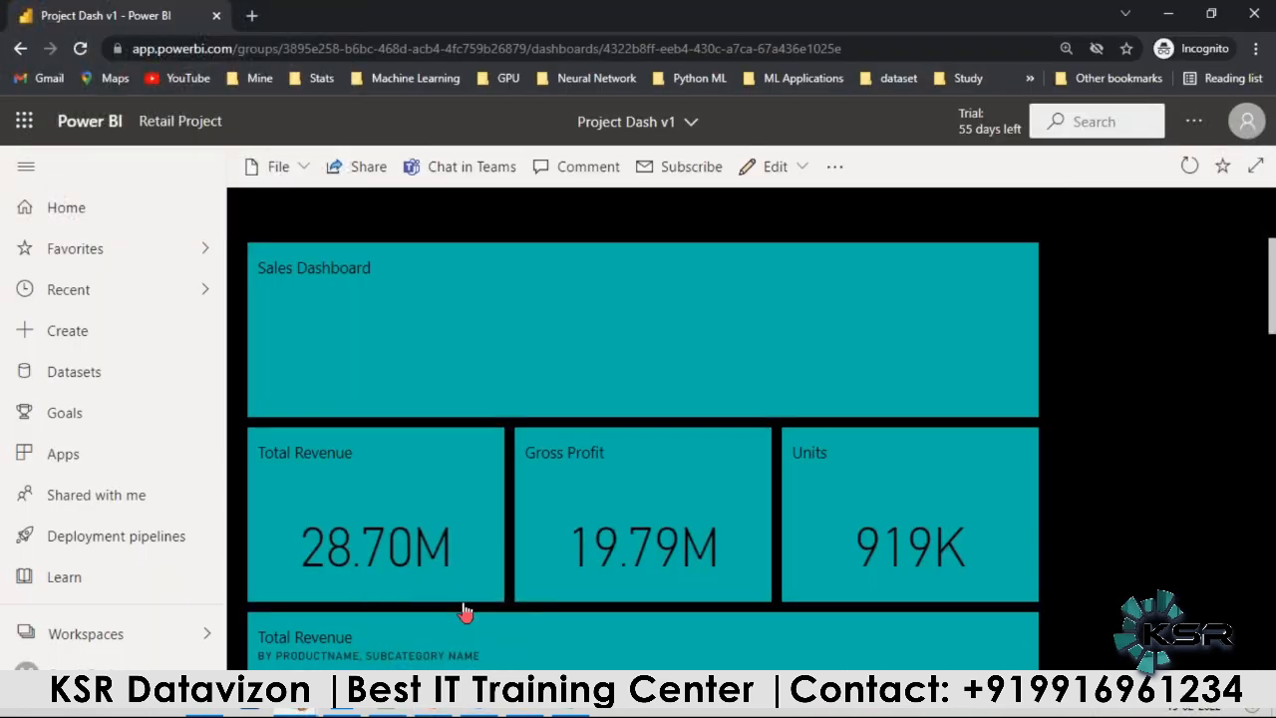
click(85, 664)
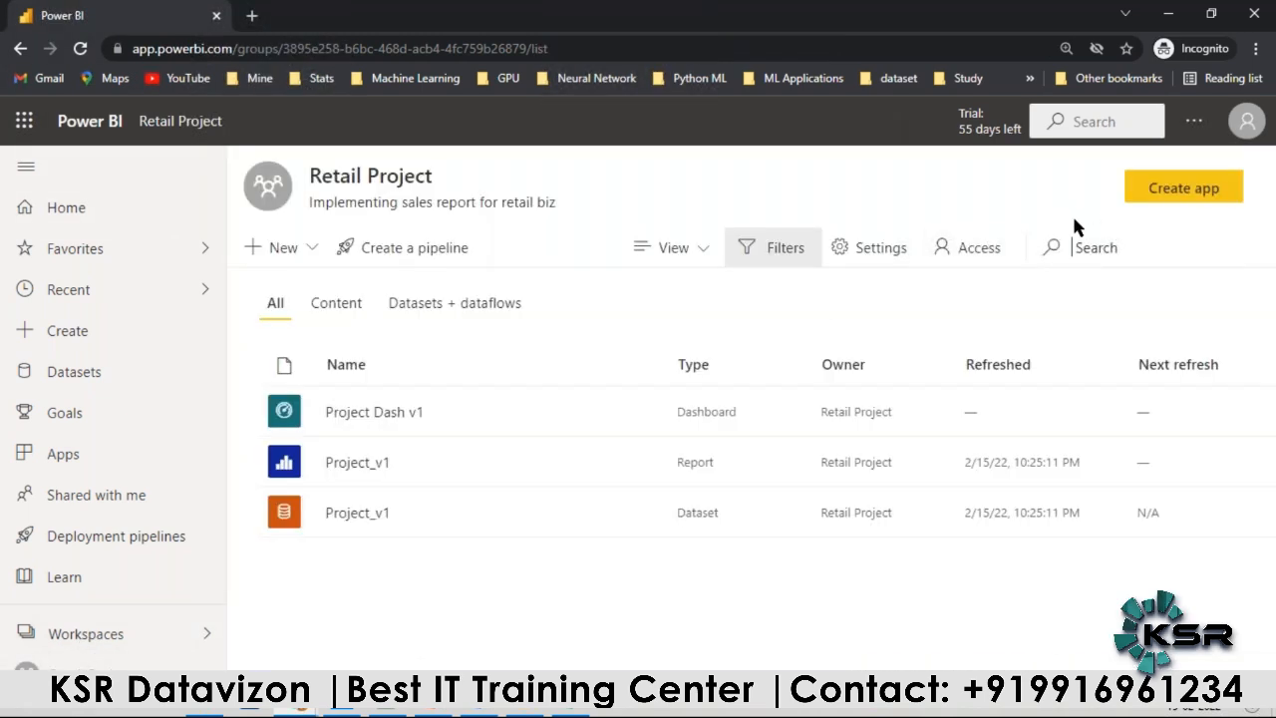
Step: Open the Data Gateway download page from the Power BI service
key(ctrl+minus)
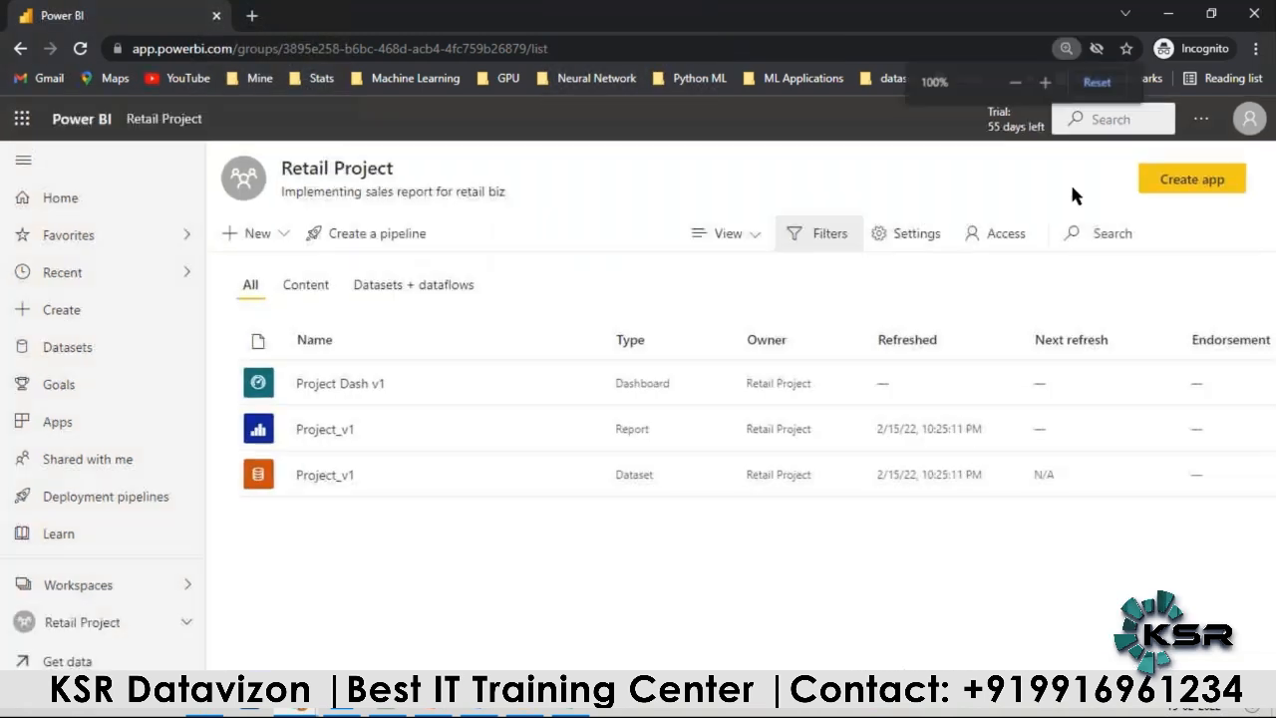
click(1201, 119)
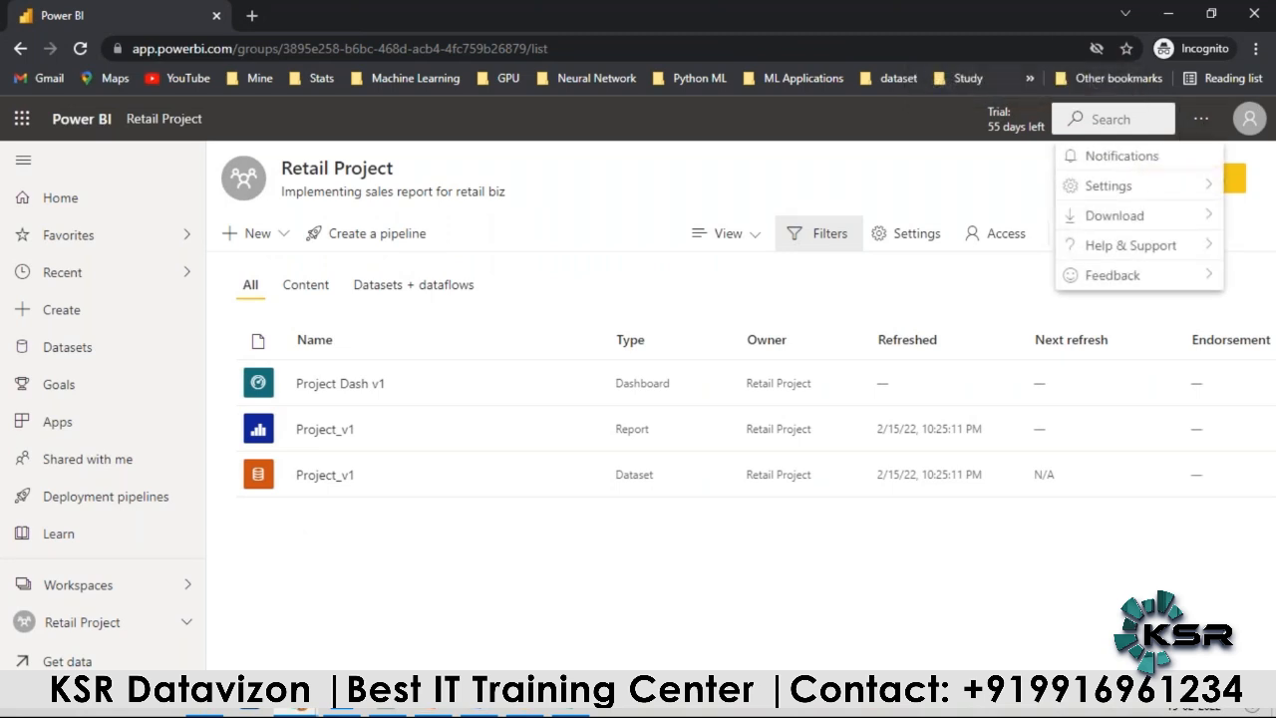
mouse_move(1076, 214)
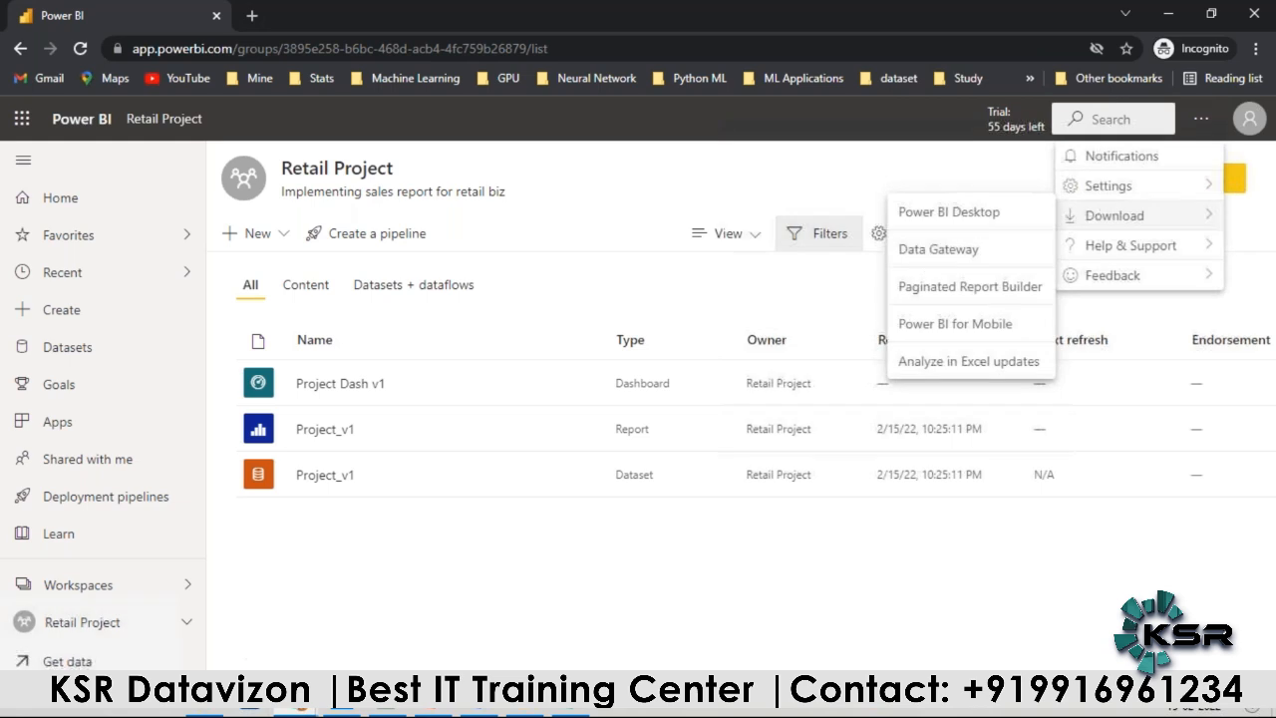
click(927, 251)
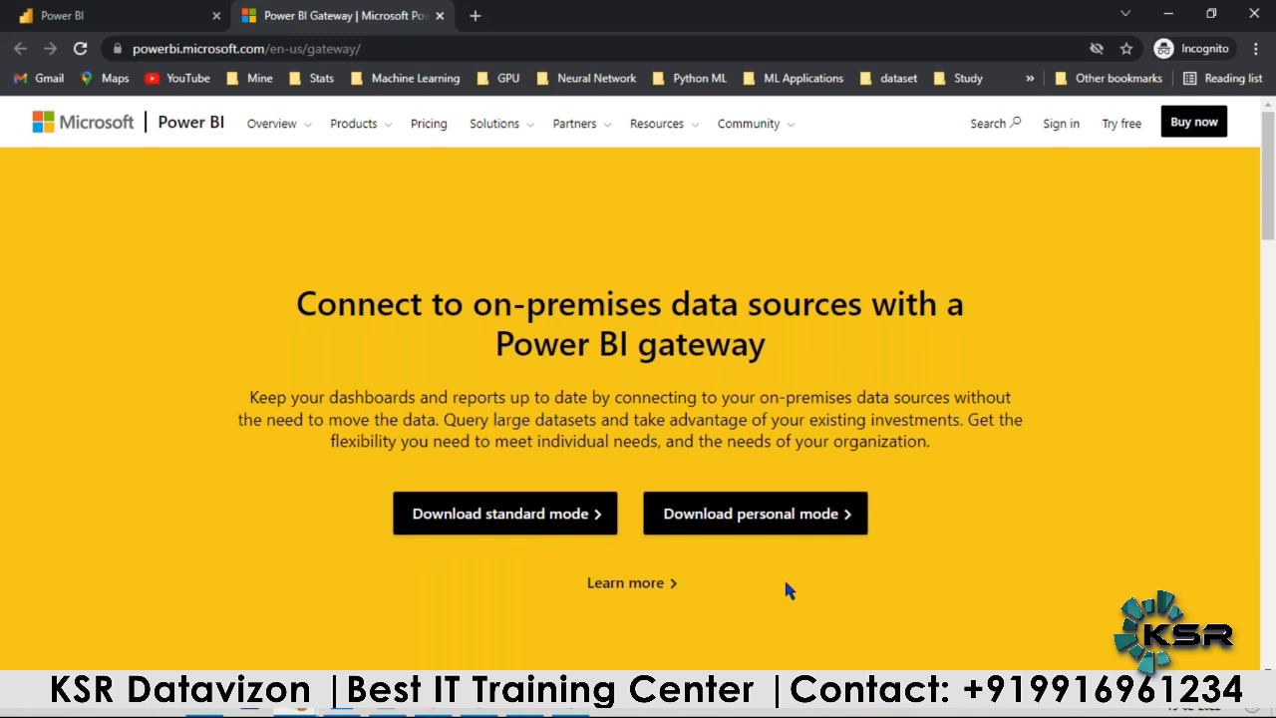
Step: Return to the Retail Project workspace and open the scheduled refresh settings of the Project_v1 dataset
key(alt+Tab)
mouse_move(295, 710)
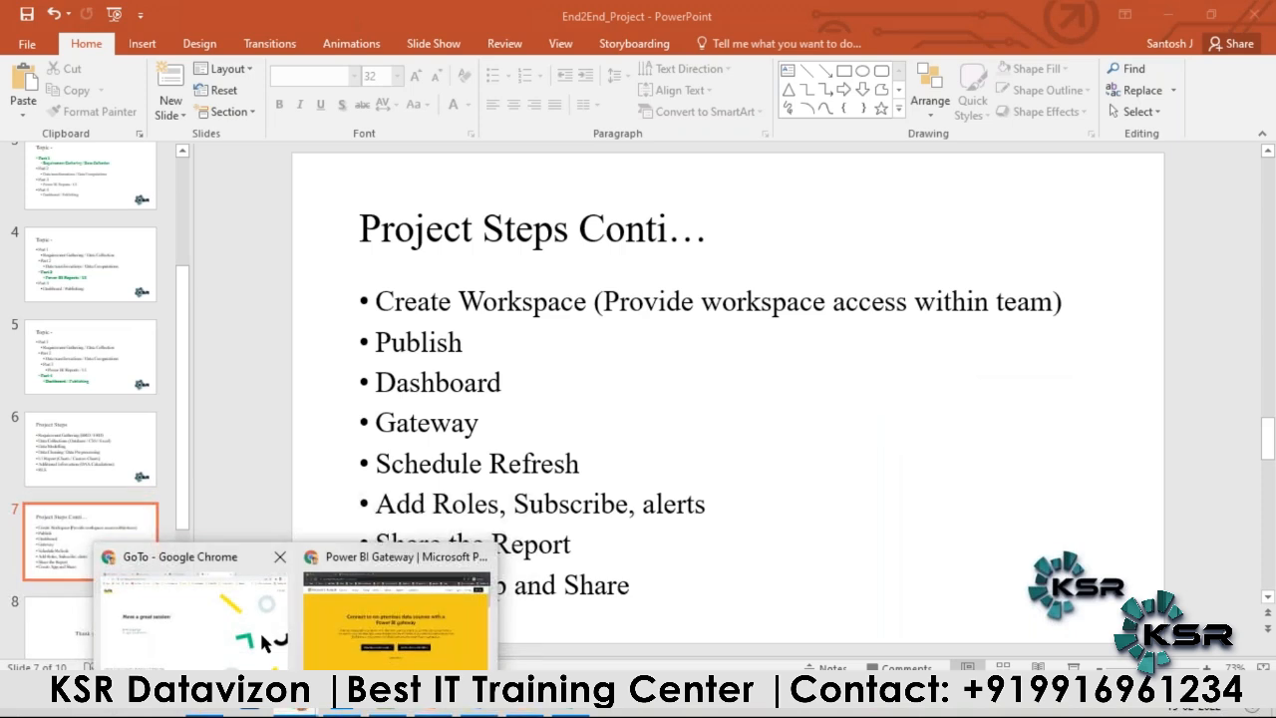
click(316, 610)
key(ctrl+Tab)
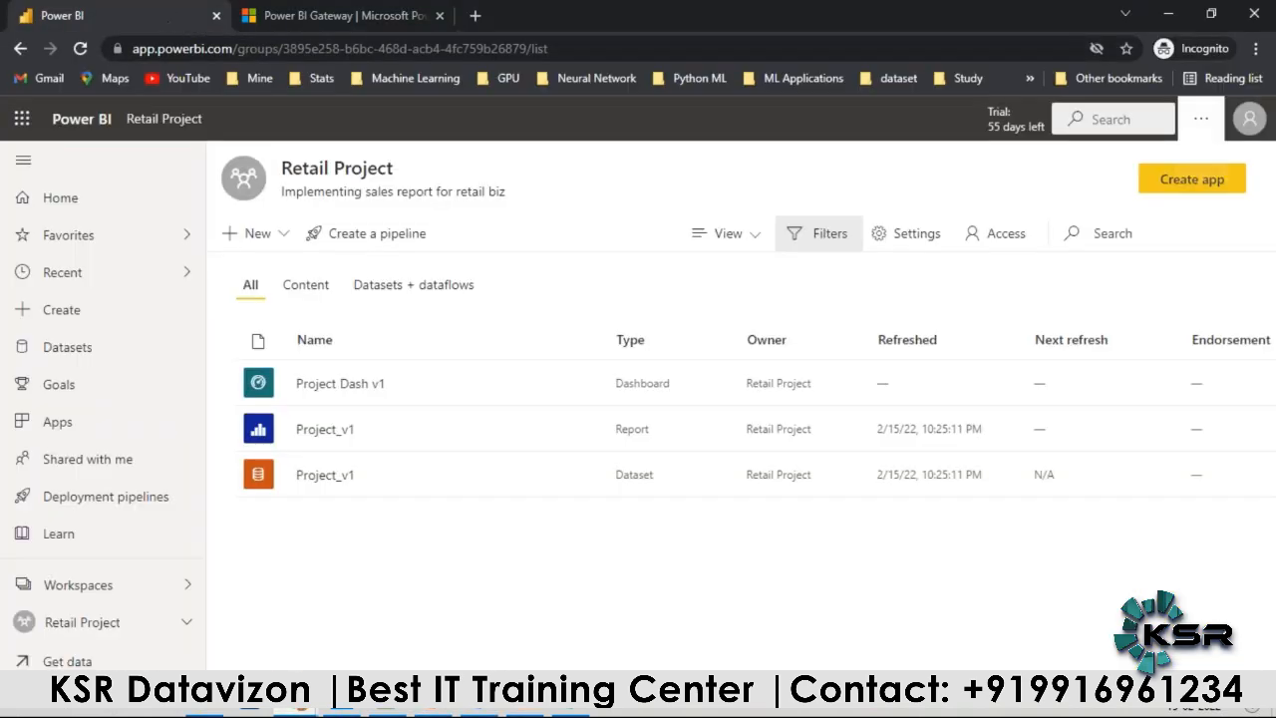
mouse_move(584, 484)
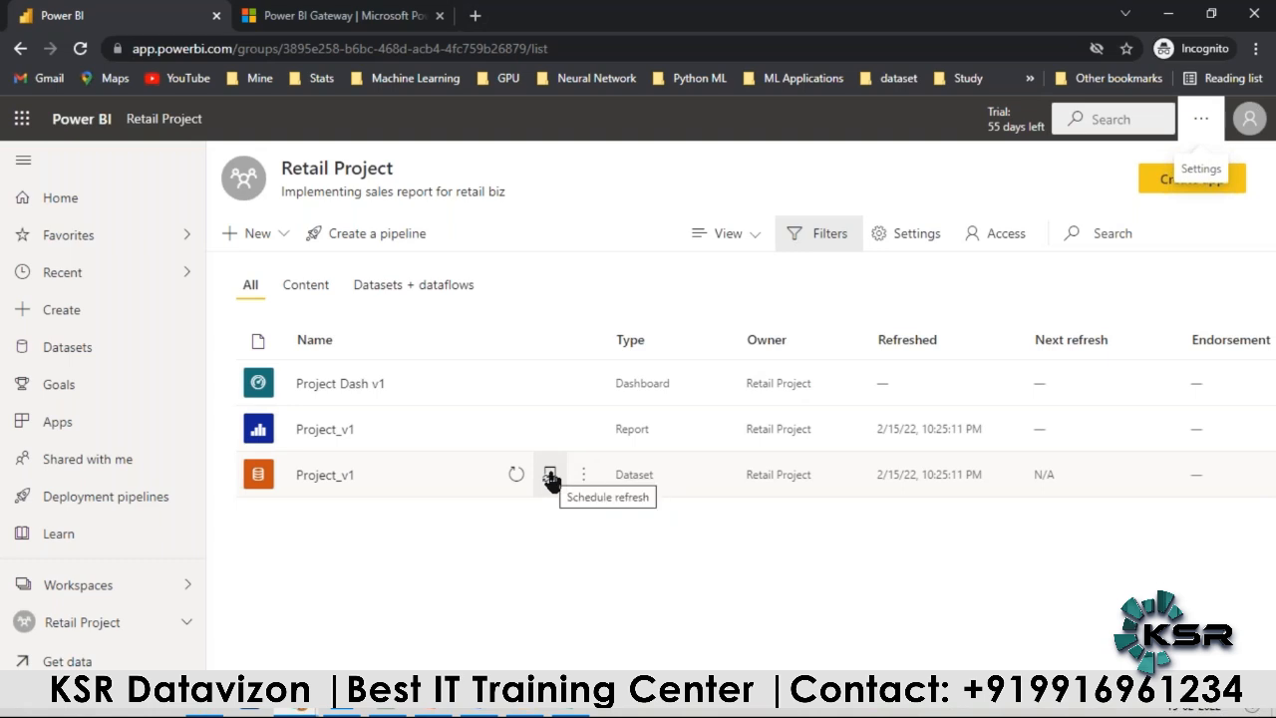
click(550, 477)
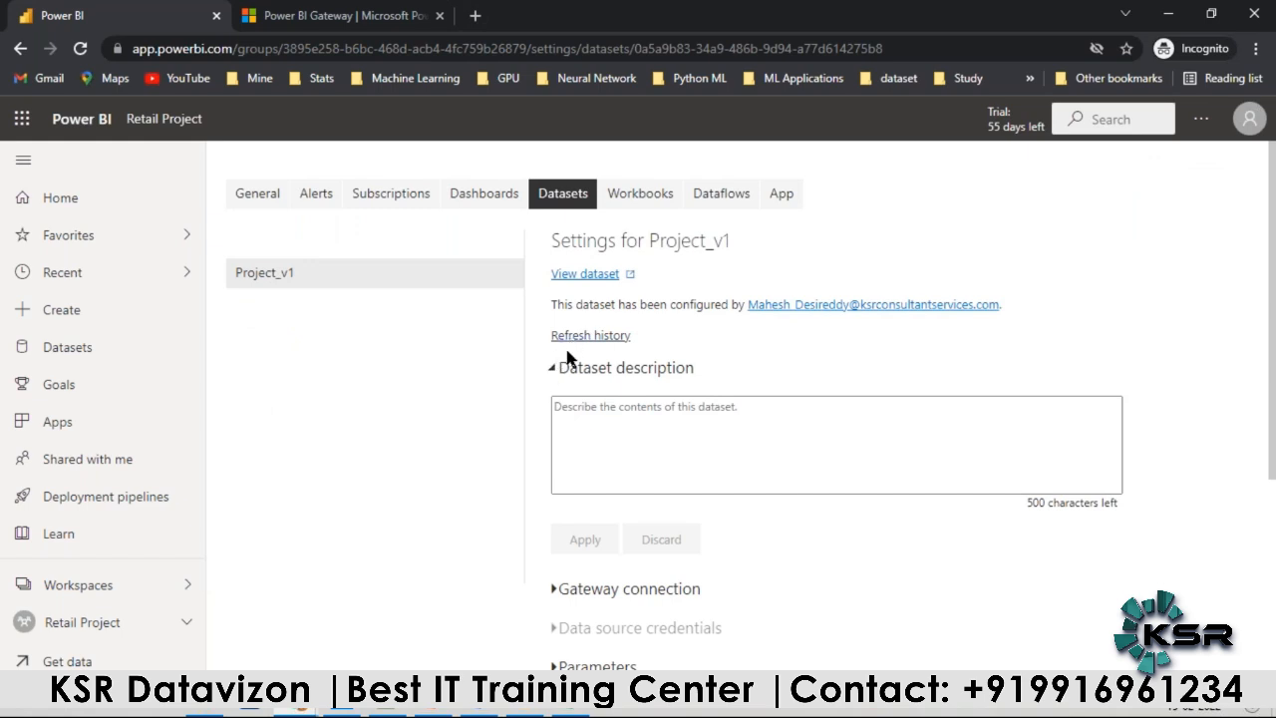
Step: Expand the Gateway connection section of the Project_v1 dataset settings and check which data gateways are available
scroll(556, 334, down, 3)
click(555, 311)
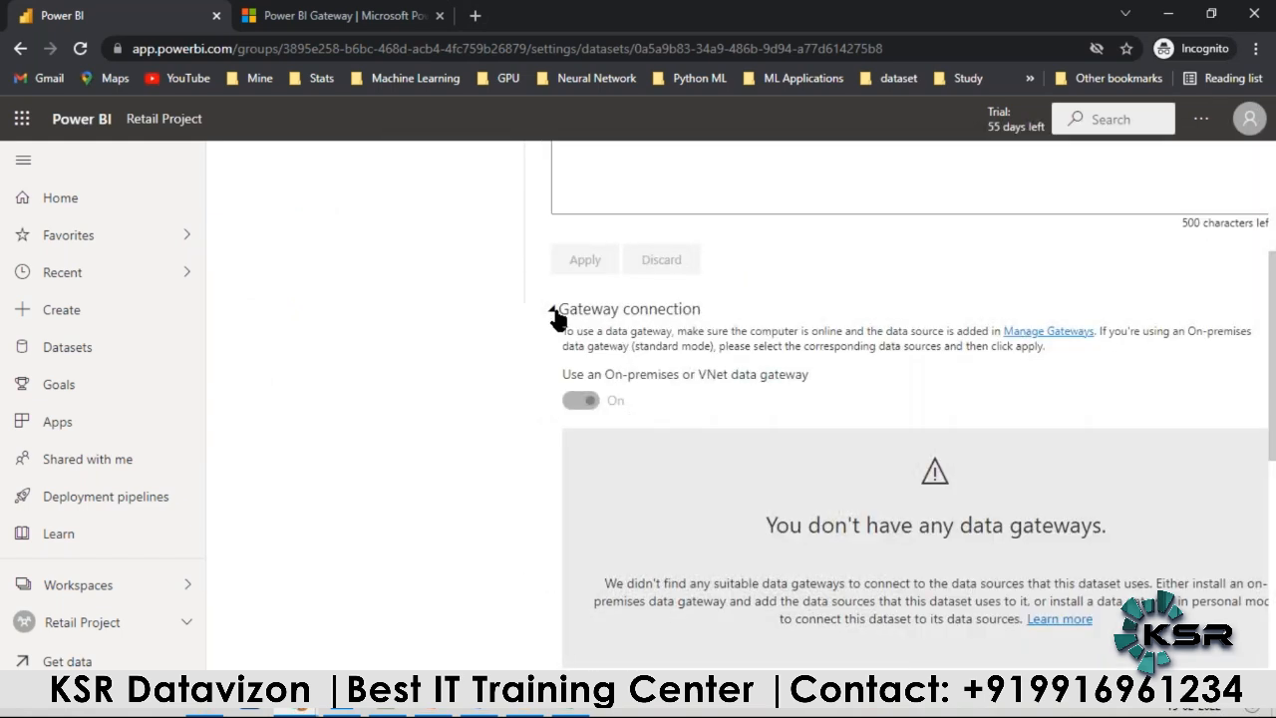
key(ctrl+minus)
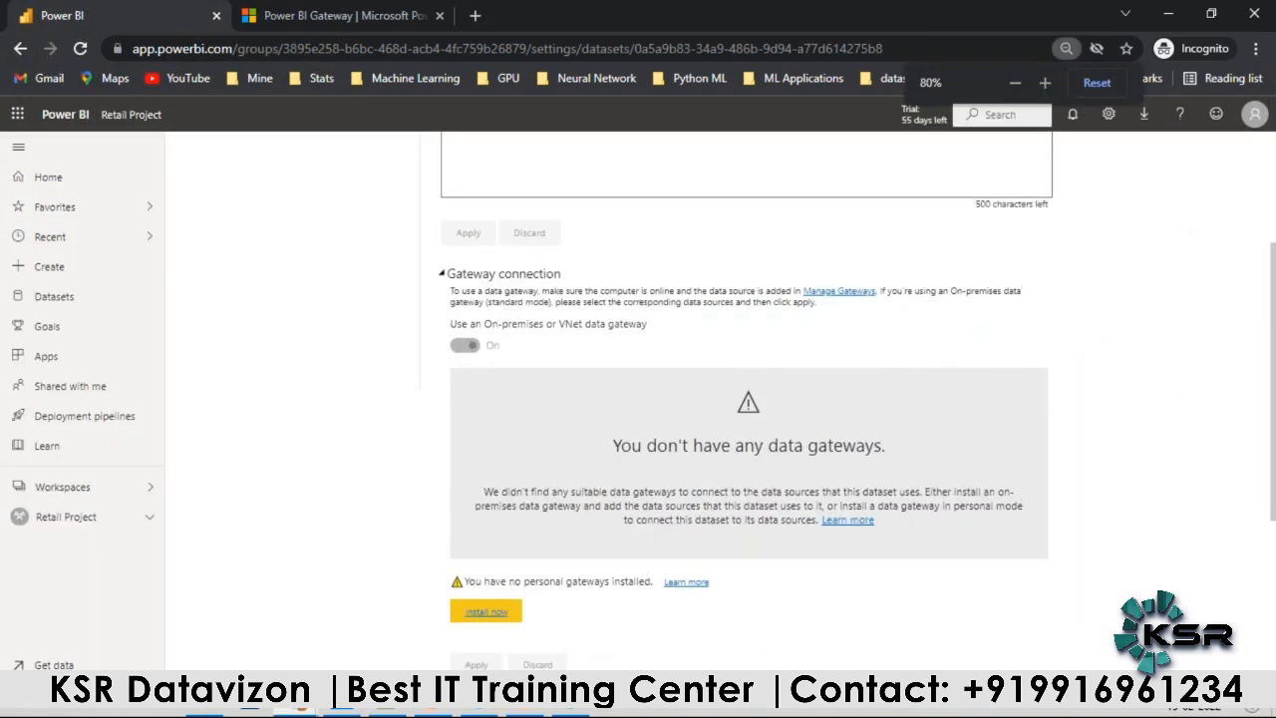
key(ctrl+minus)
key(ctrl+plus)
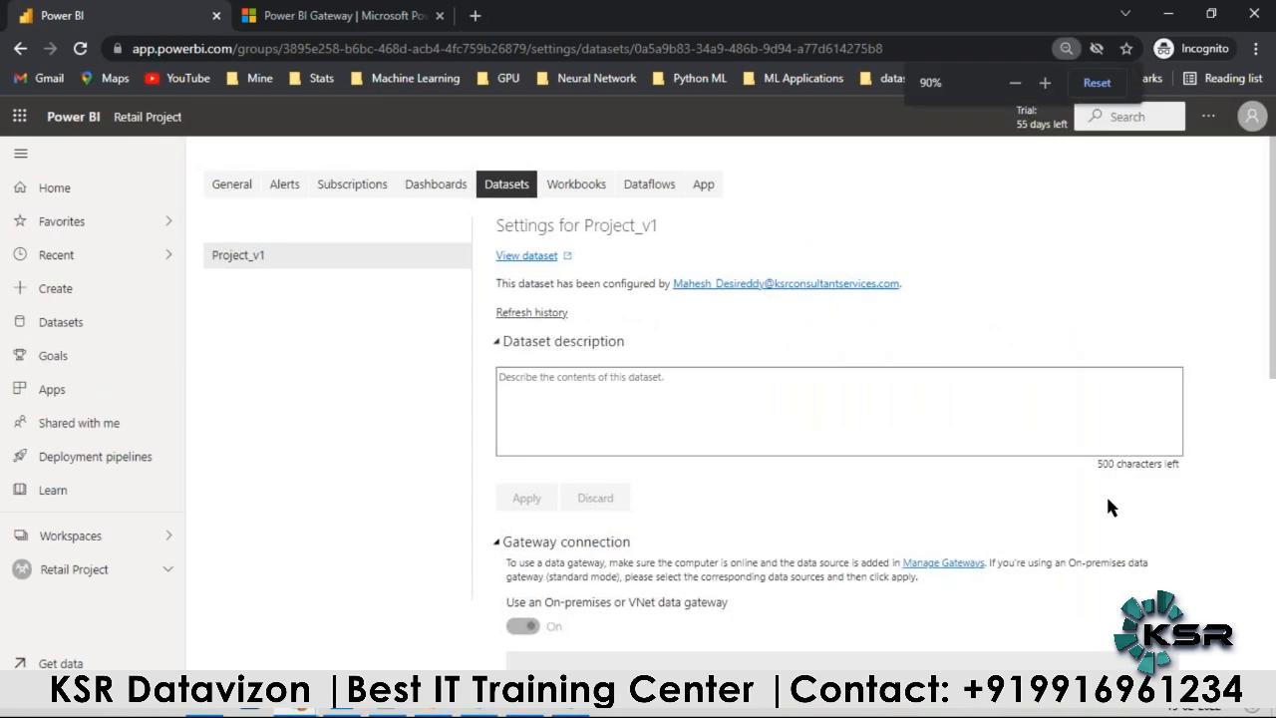
scroll(676, 528, down, 3)
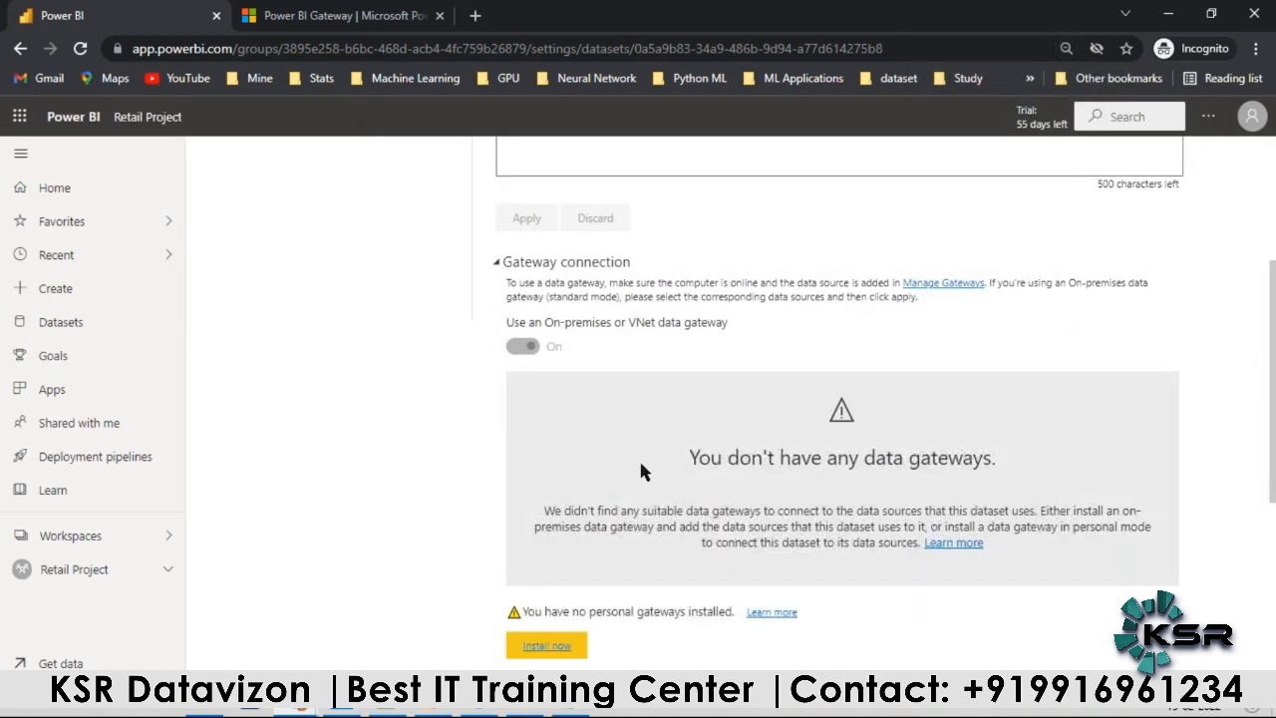
scroll(644, 476, up, 3)
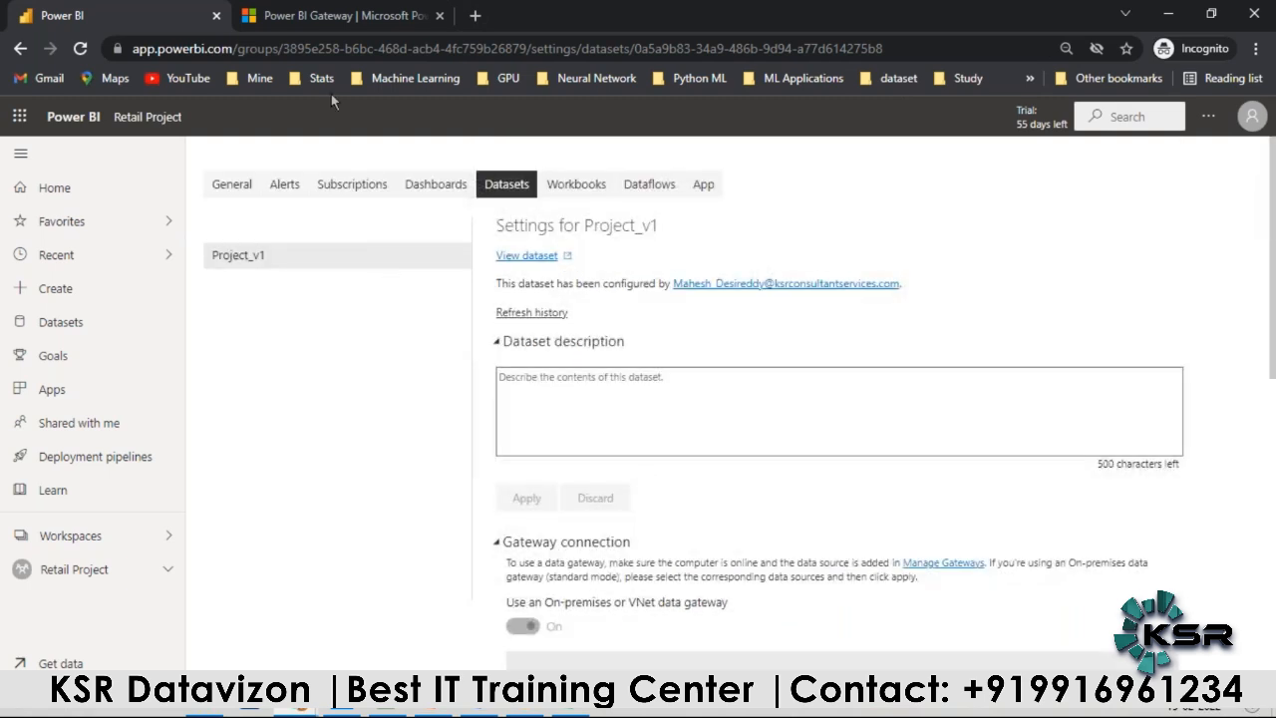
Step: Download the standard mode Power BI gateway installer and have it open once the download is done
click(321, 16)
click(504, 520)
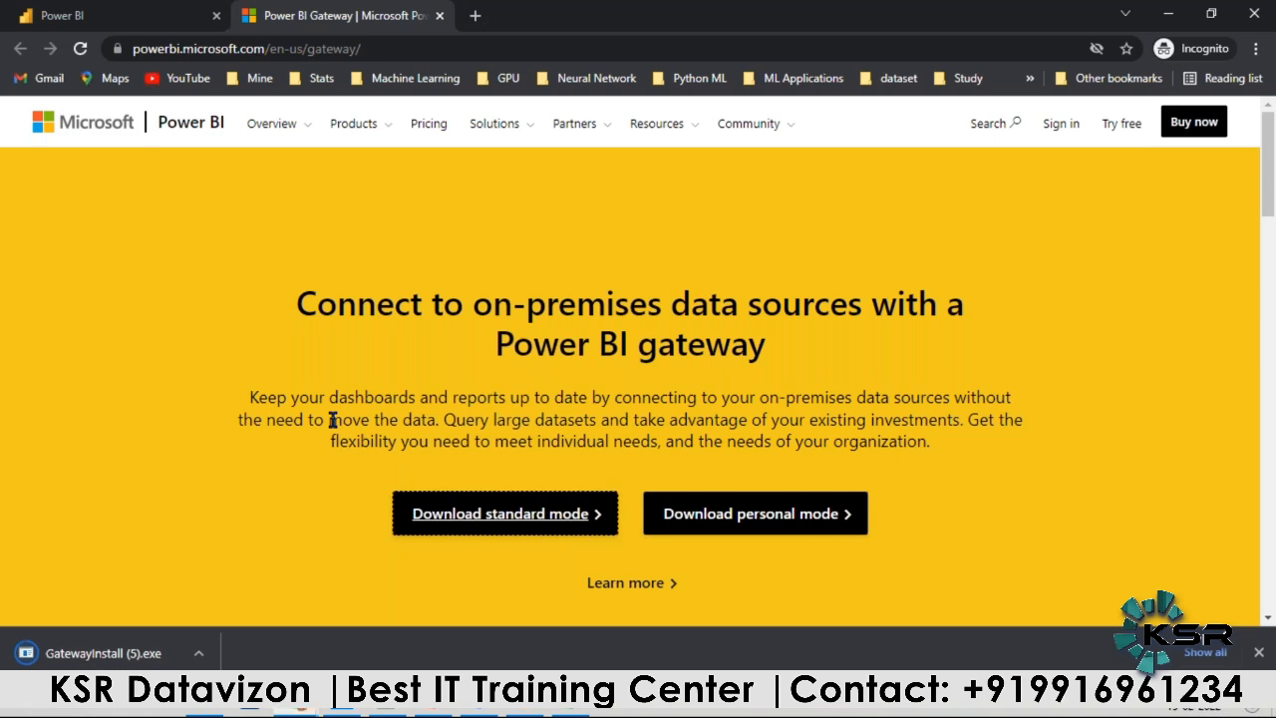
click(199, 652)
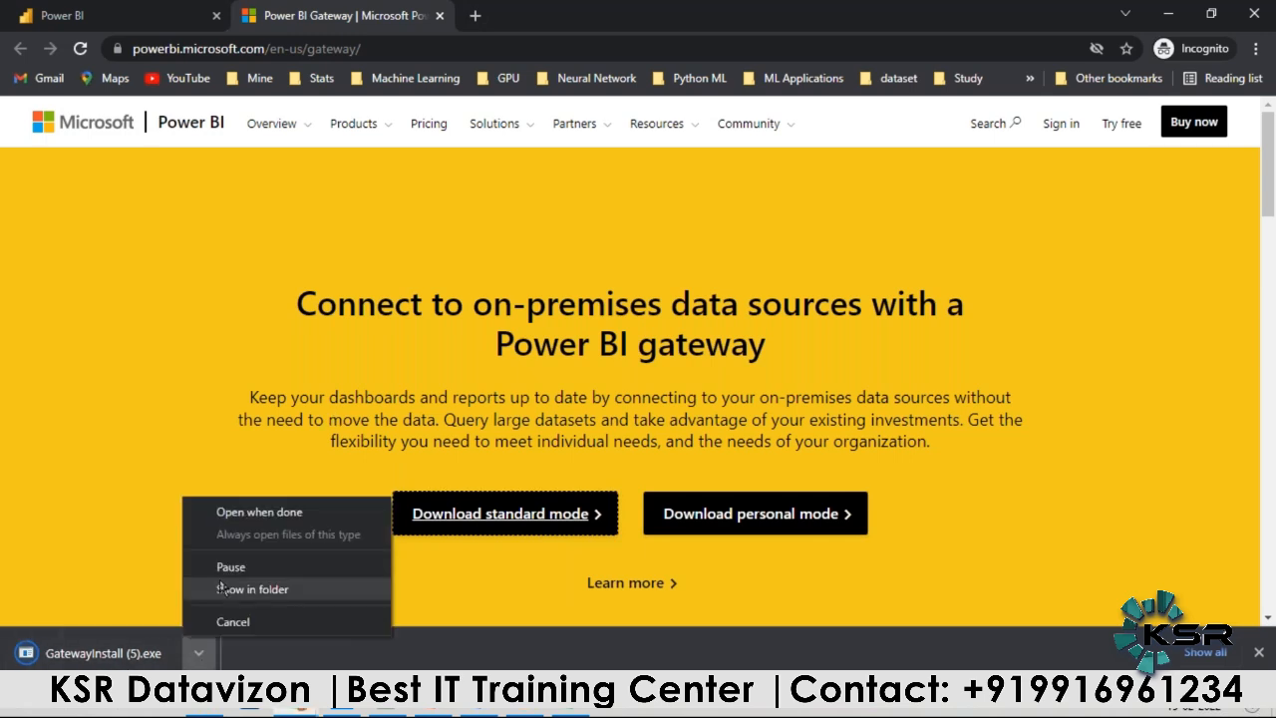
click(251, 511)
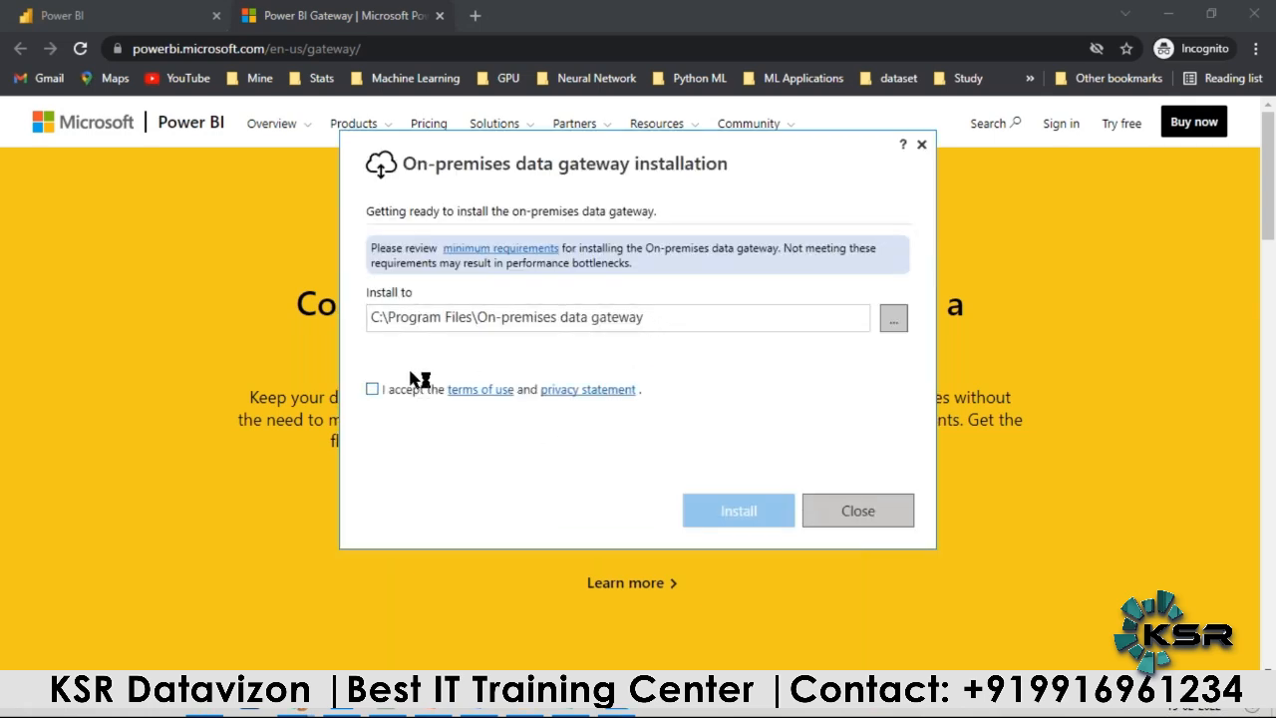
Step: Accept the terms of use and install the on-premises data gateway in its default Program Files folder
click(372, 389)
click(735, 511)
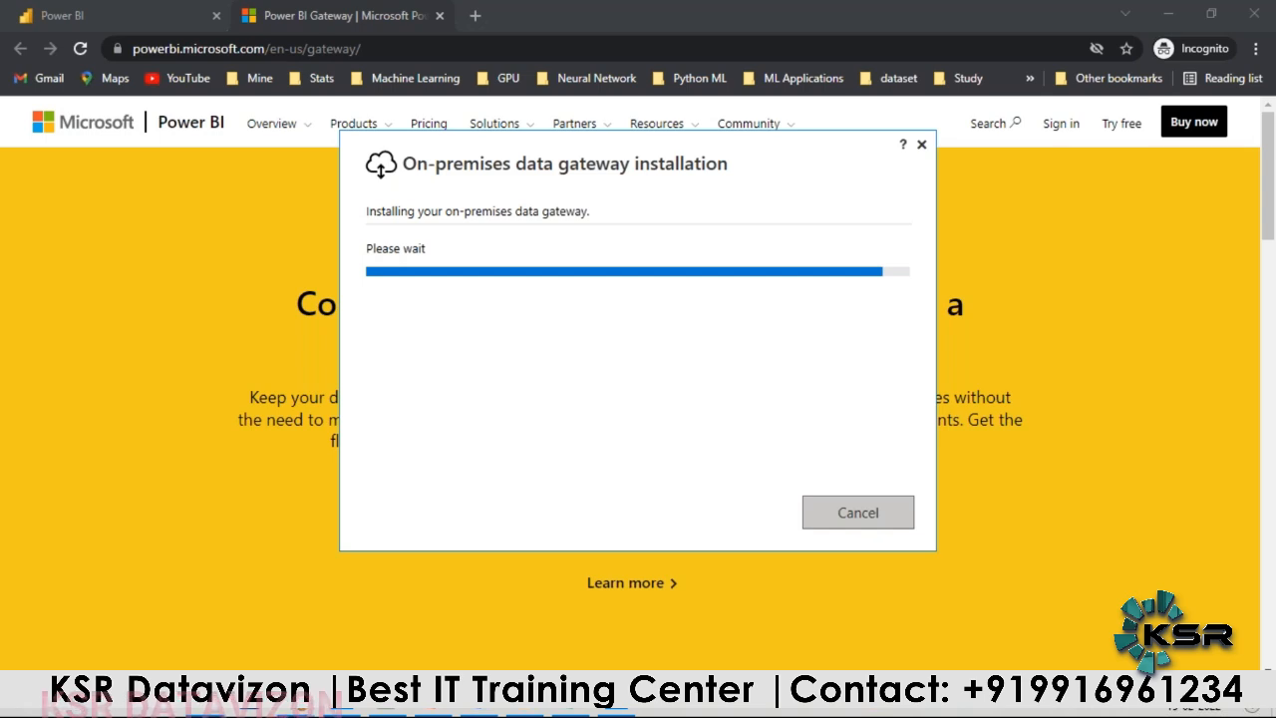
drag(519, 153, 441, 160)
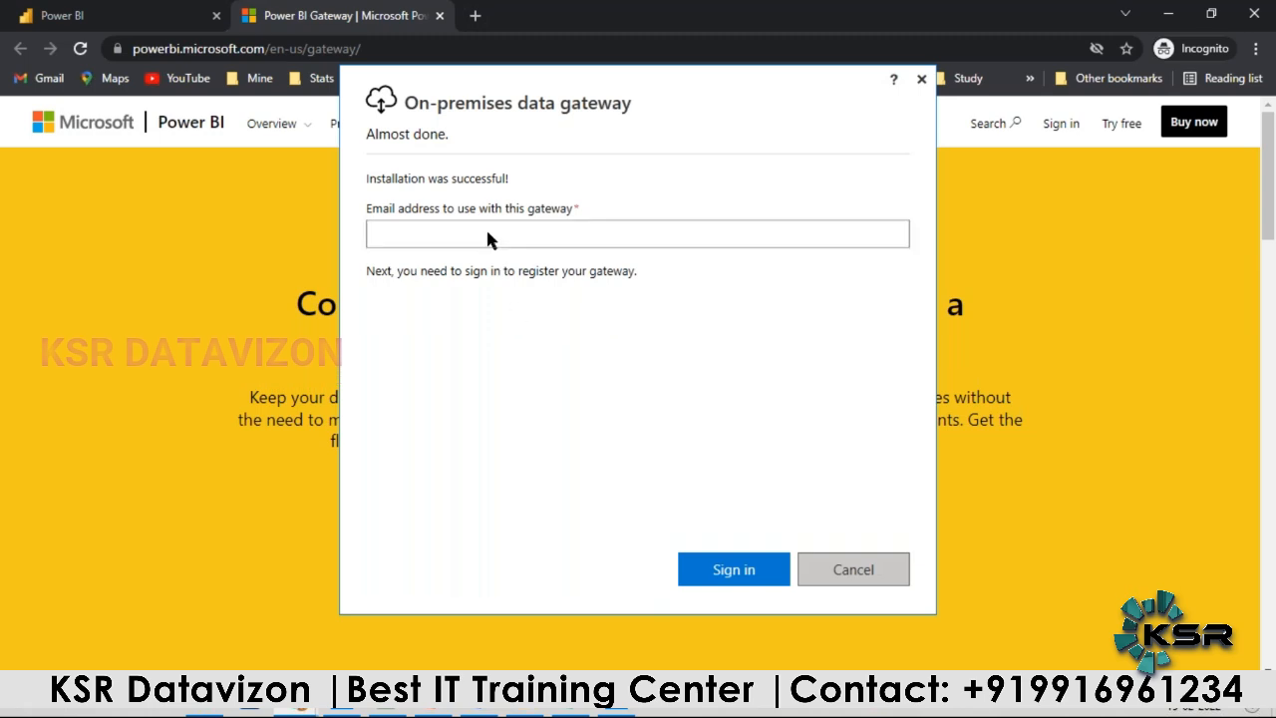
Step: Enter the account's e-mail address for the gateway and start signing in to register it
click(451, 237)
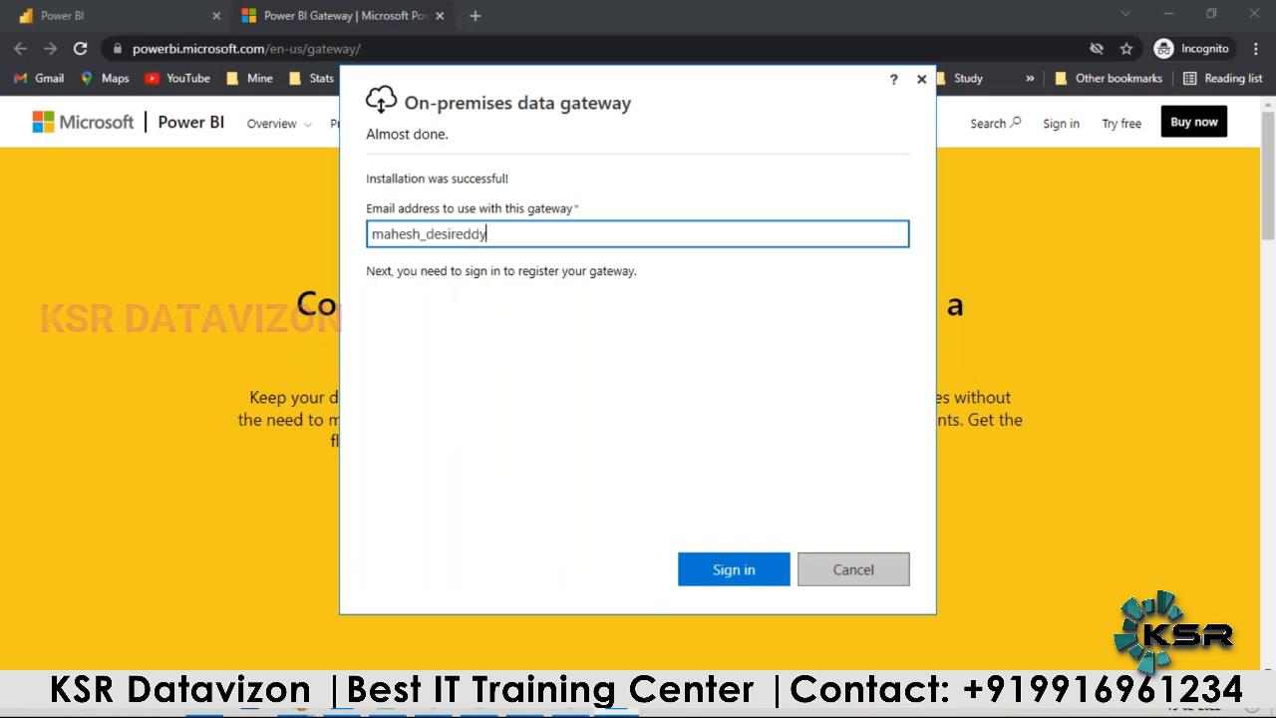
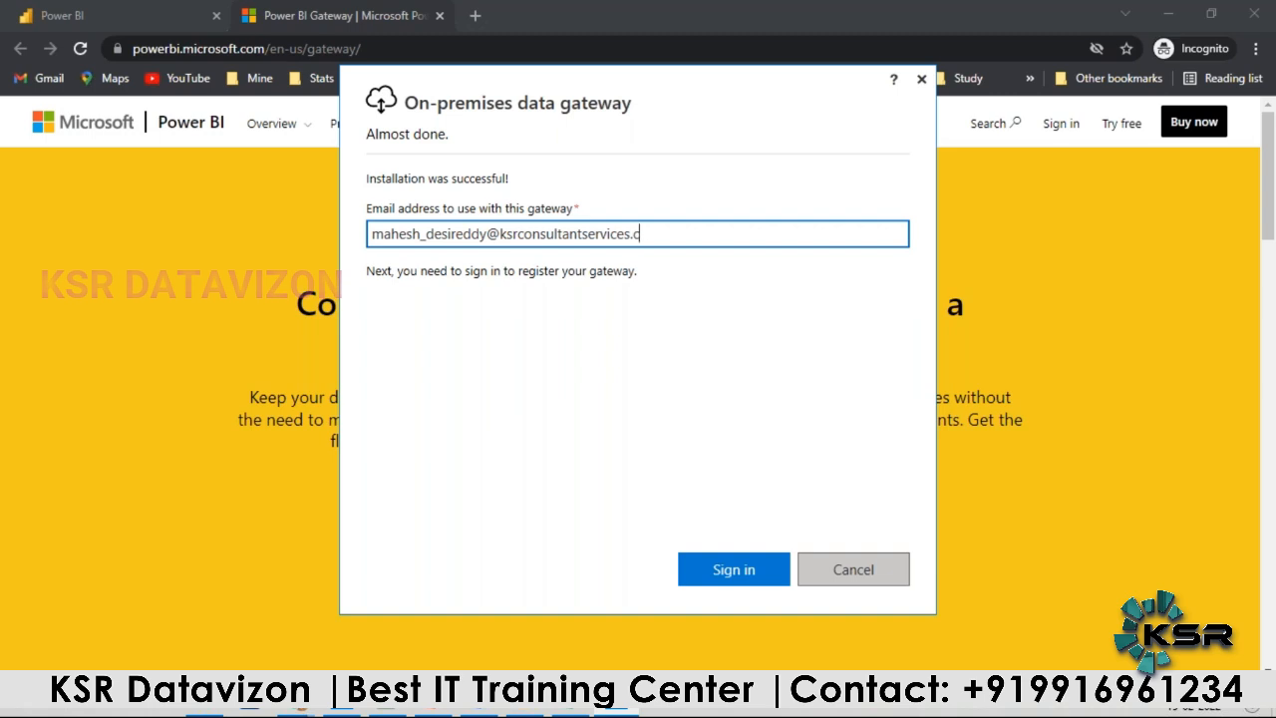
click(725, 571)
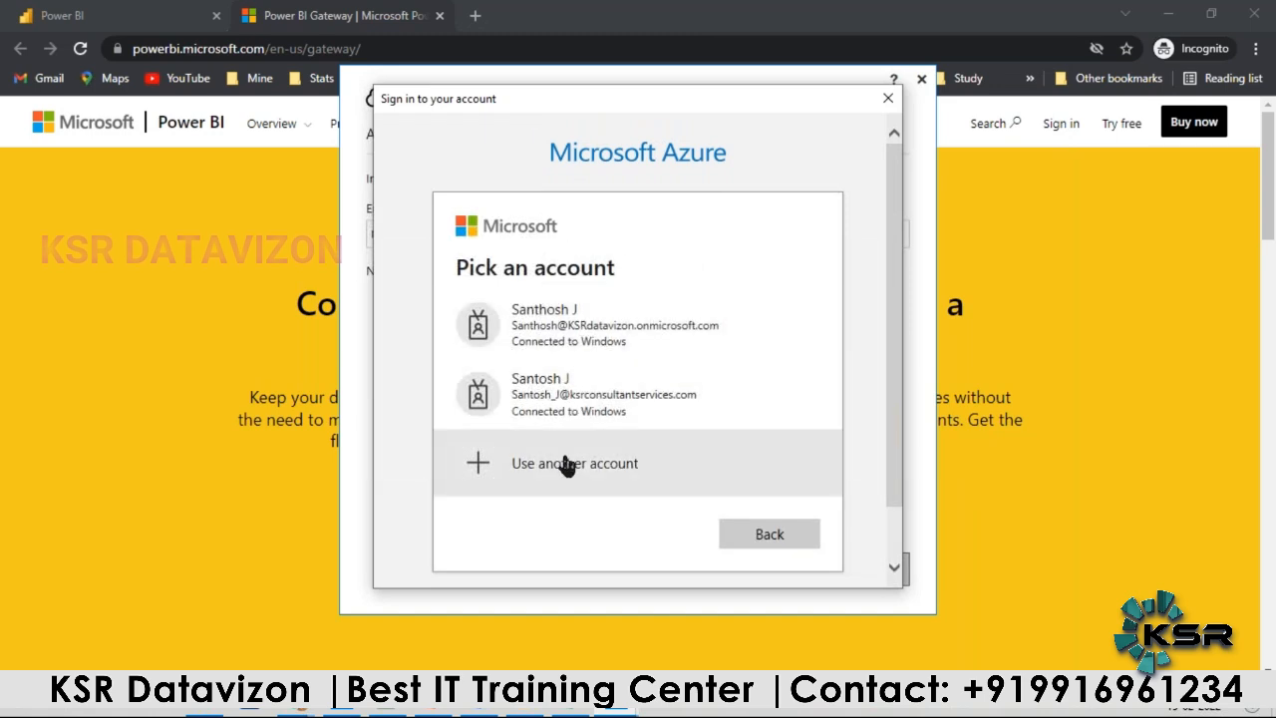
Step: Choose to use another account for the gateway sign-in and submit the work account's e-mail address
scroll(565, 465, down, 1)
click(569, 413)
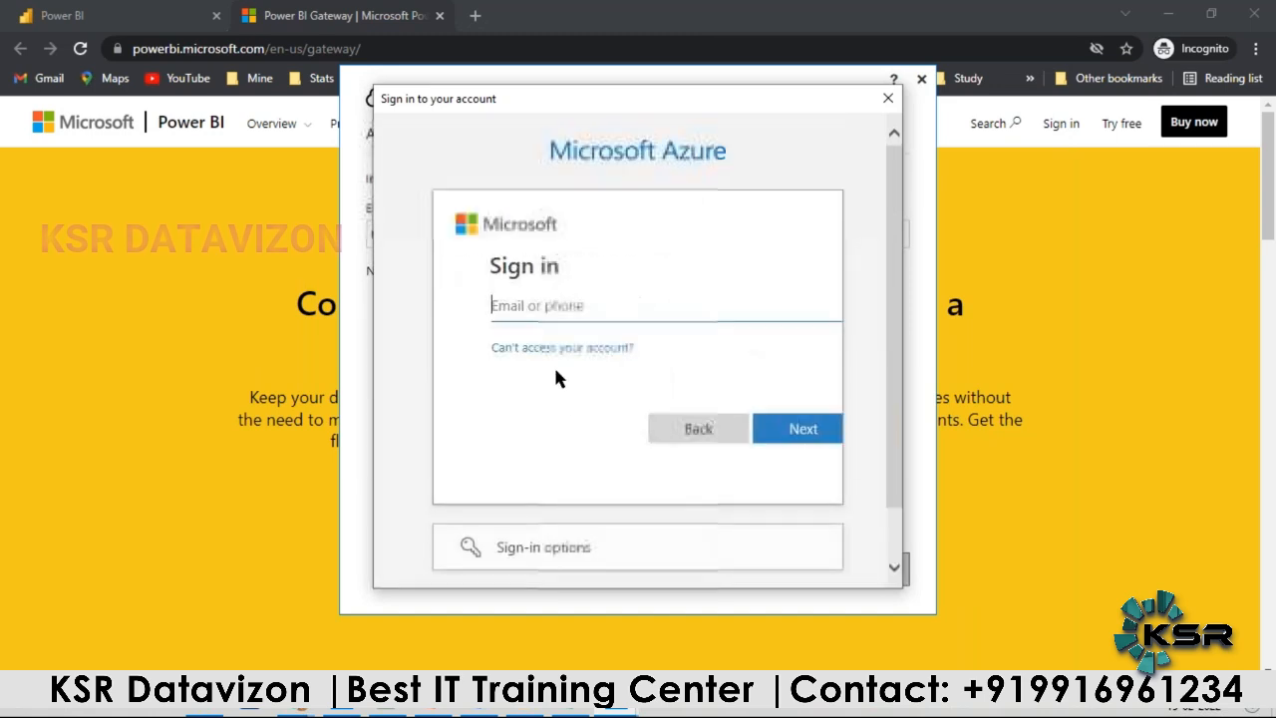
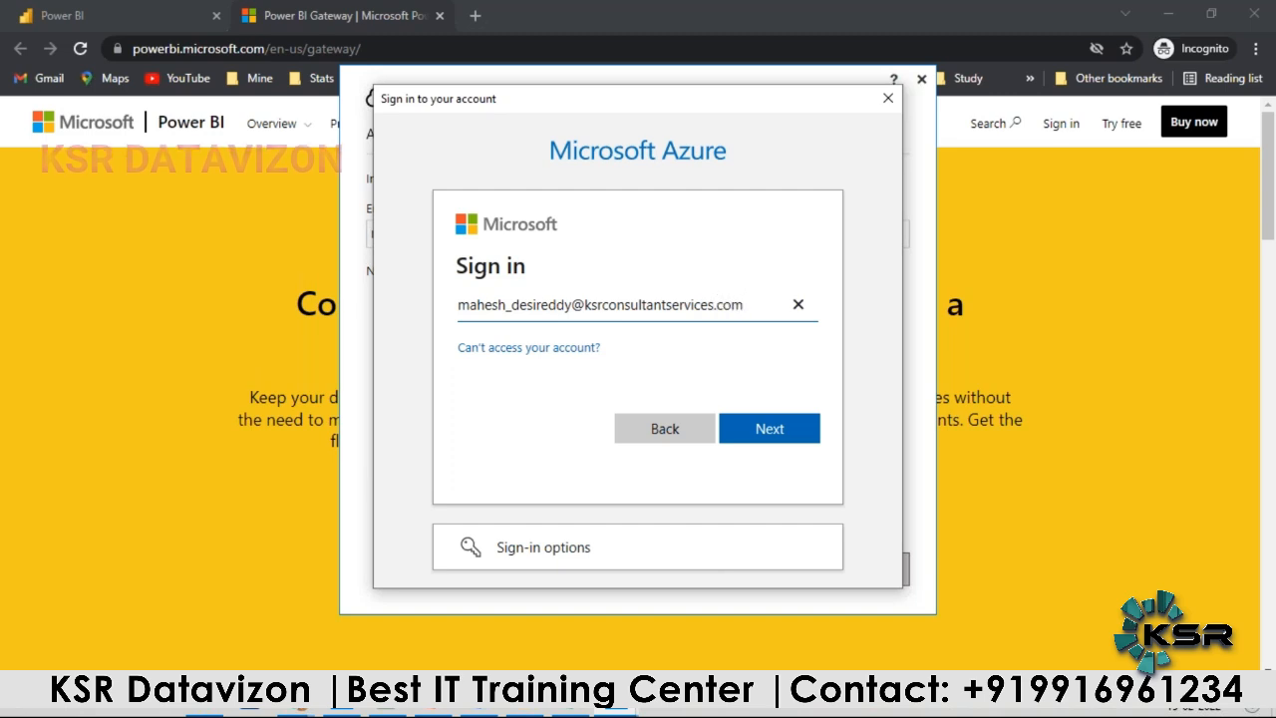
click(758, 431)
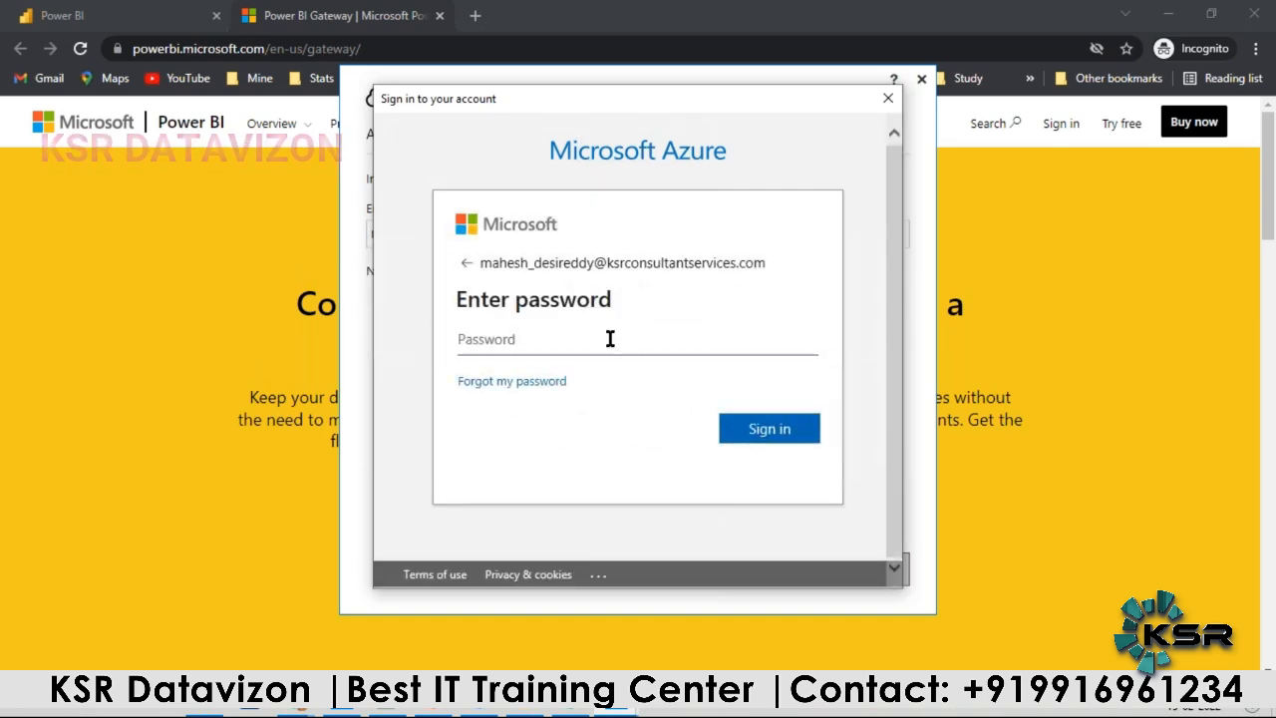
Step: Enter the account password and sign in to the on-premises data gateway
text(********)
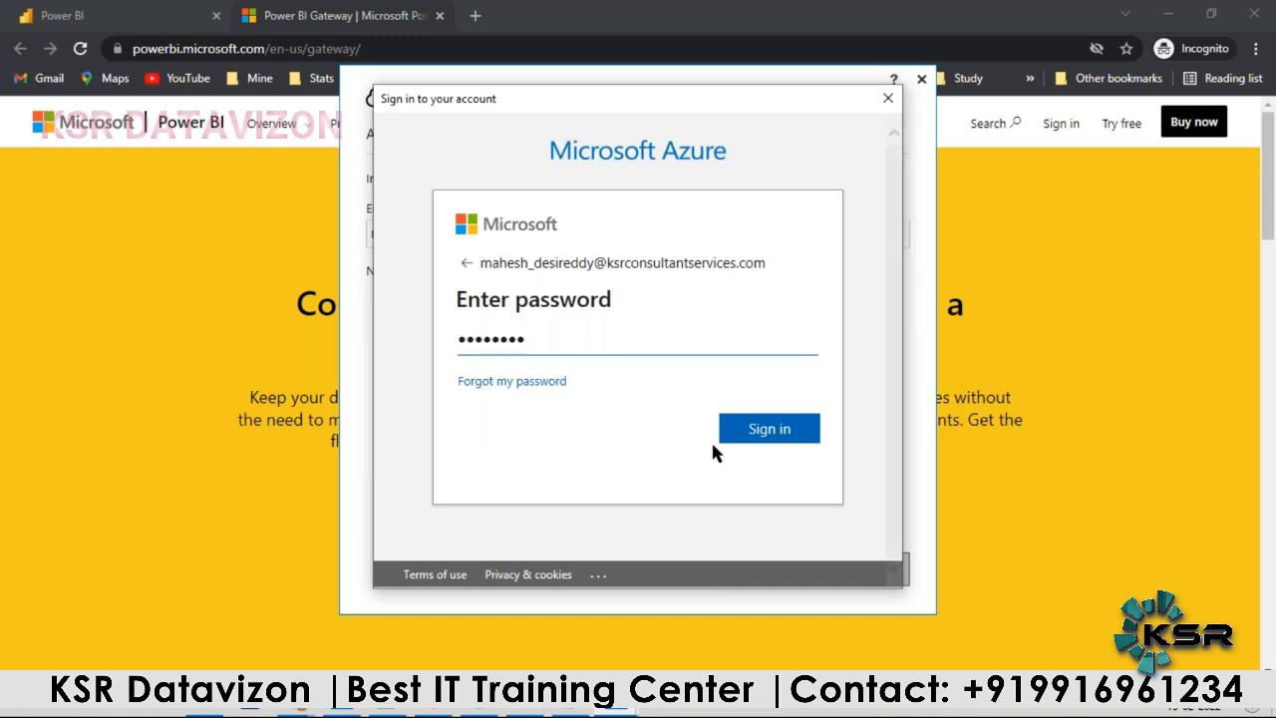
click(768, 429)
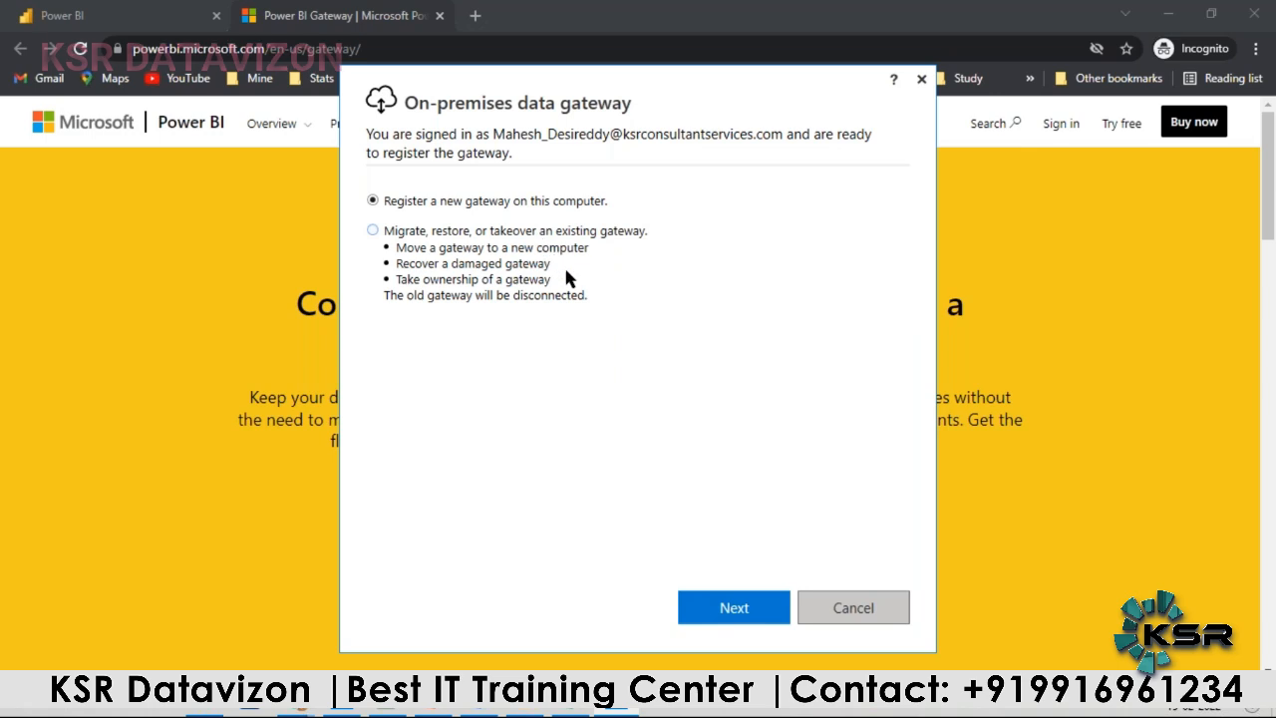
Step: Choose to register a new gateway on this computer and name it Conn Details
click(735, 611)
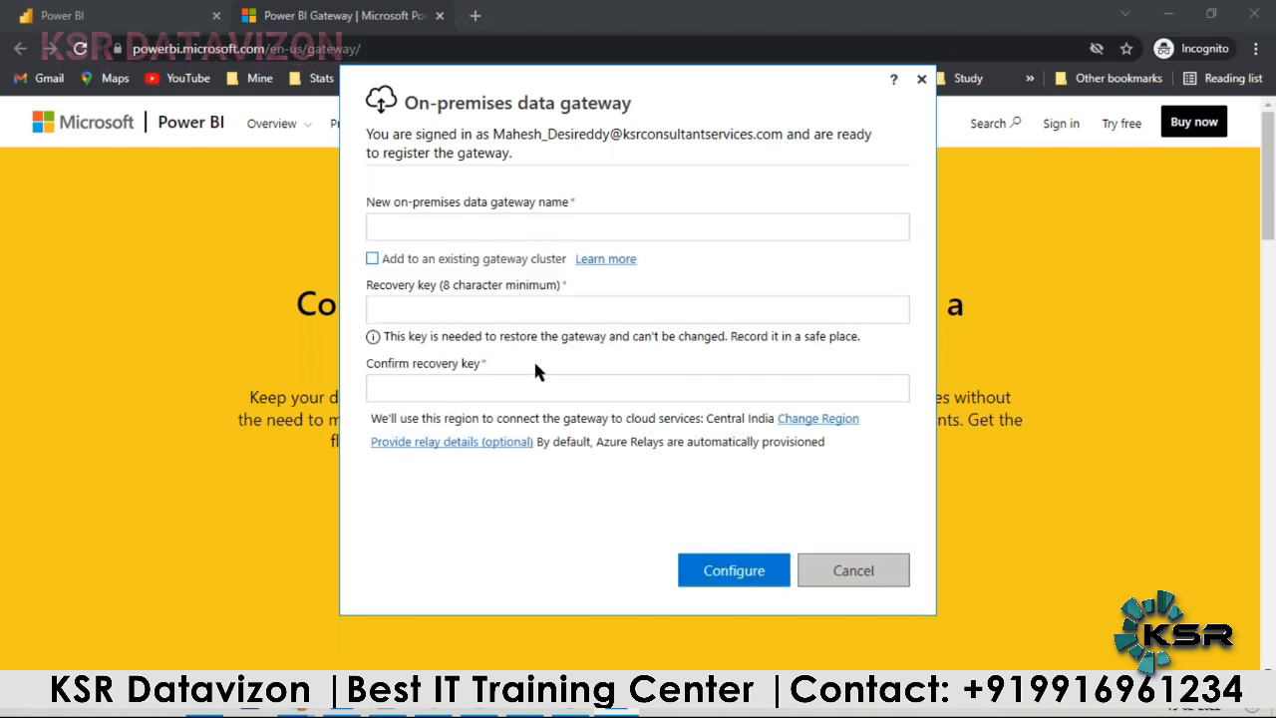
click(402, 224)
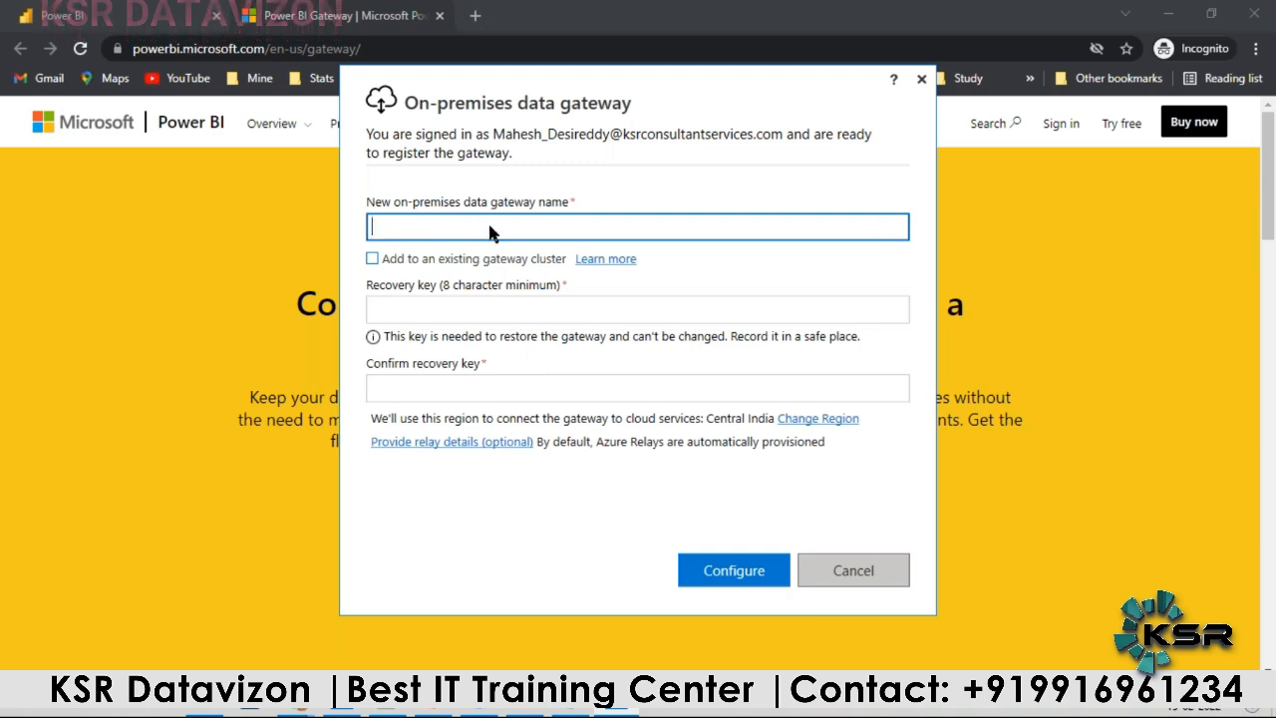
text(Conn Details)
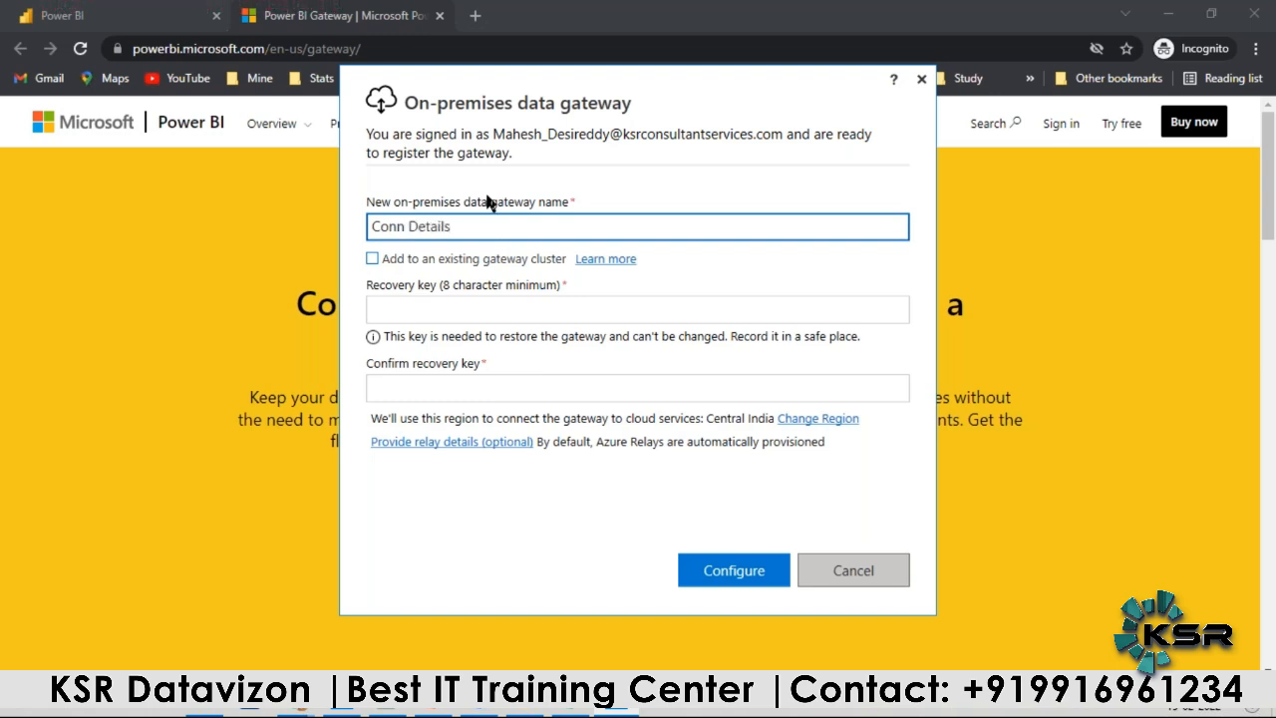
Step: Enter and confirm the recovery key for the new gateway and configure it
click(420, 313)
text(•••)
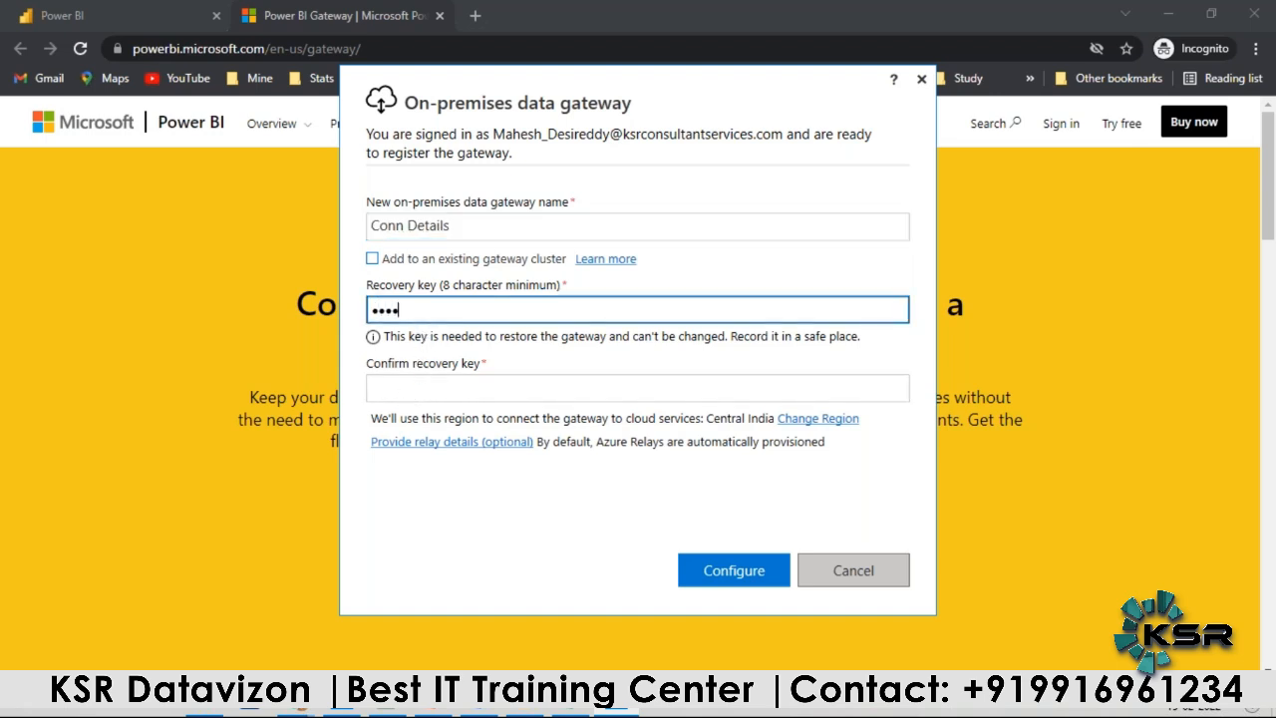
click(406, 390)
text(•)
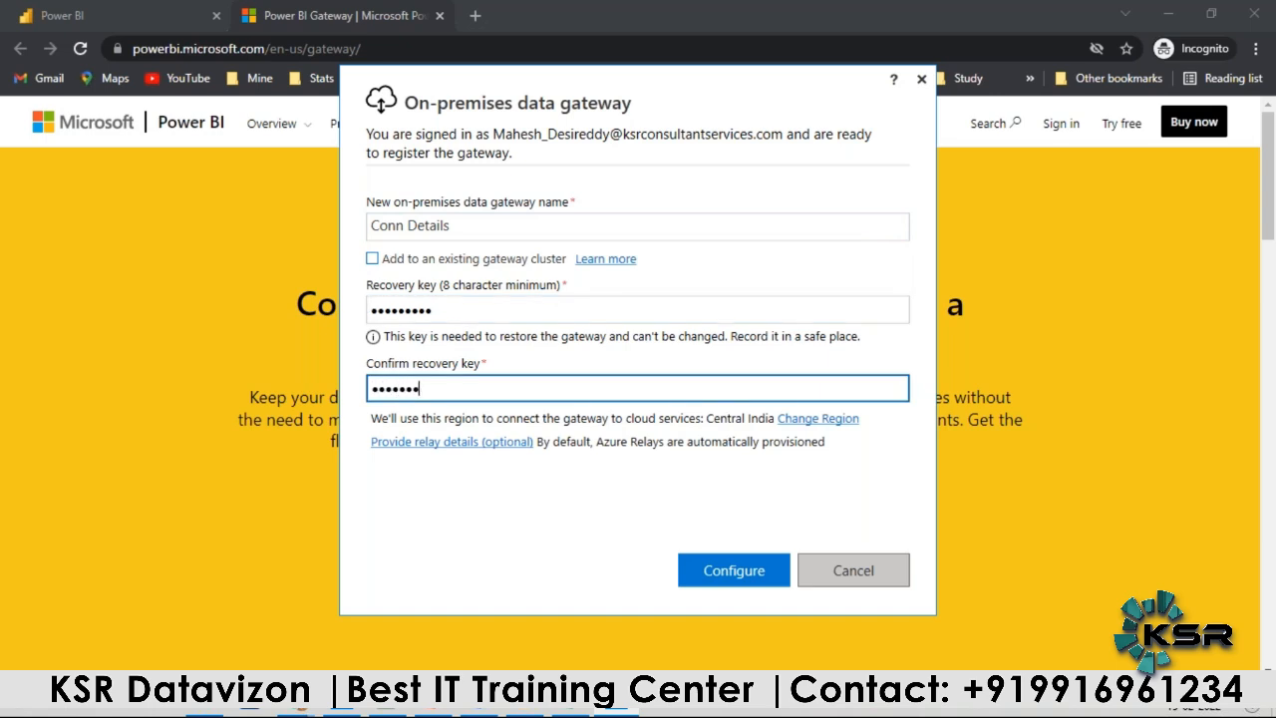
click(732, 569)
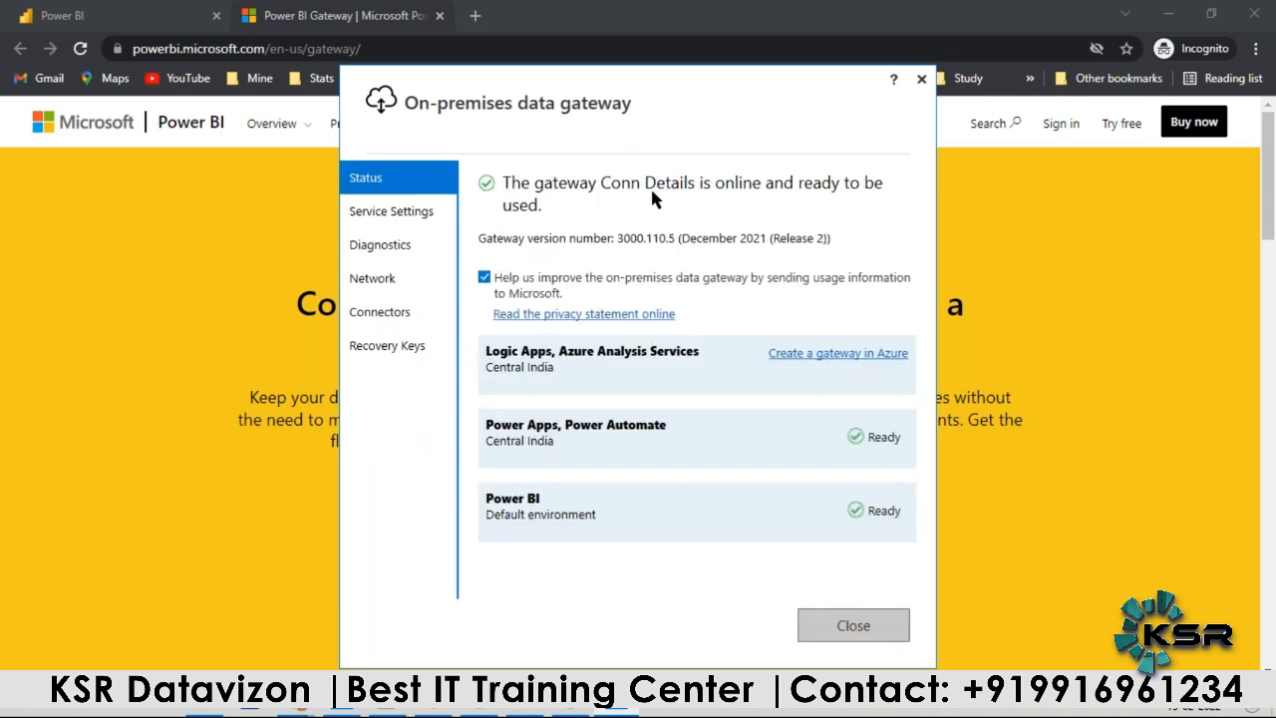
Step: Close the gateway configurator and reopen the Project_v1 dataset from the Retail Project workspace in the Power BI service
click(850, 625)
click(152, 20)
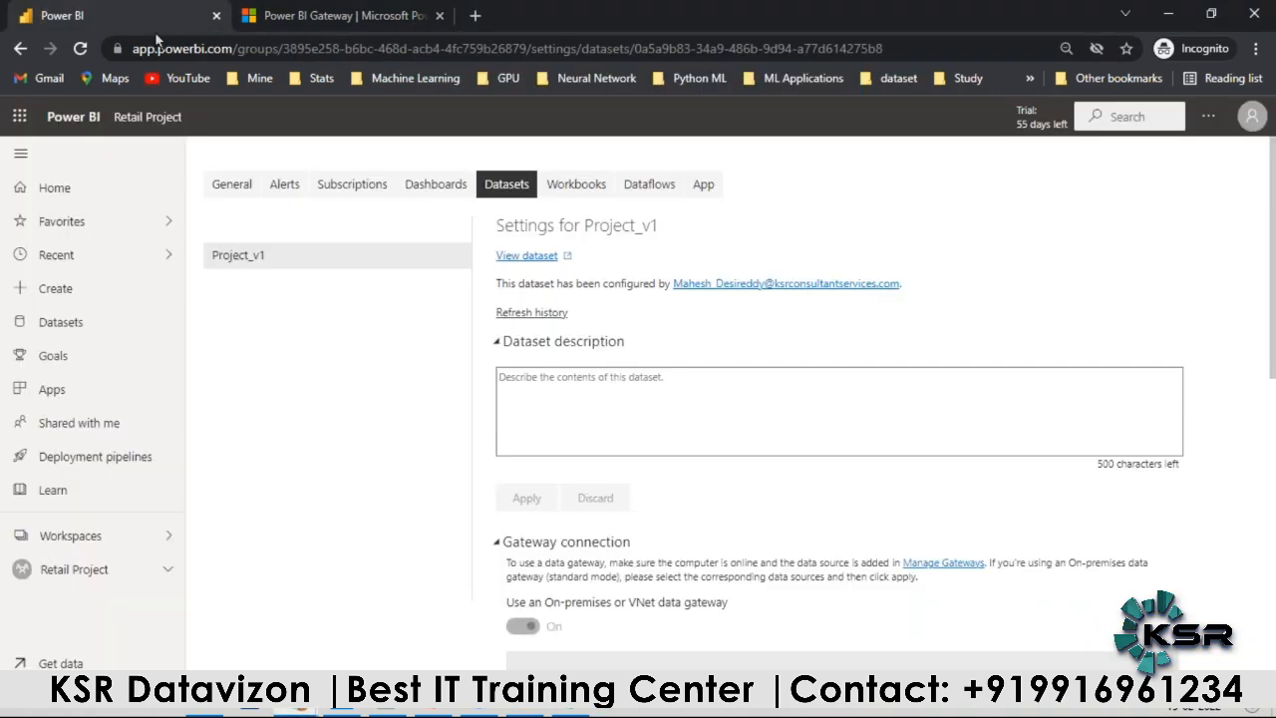
click(71, 575)
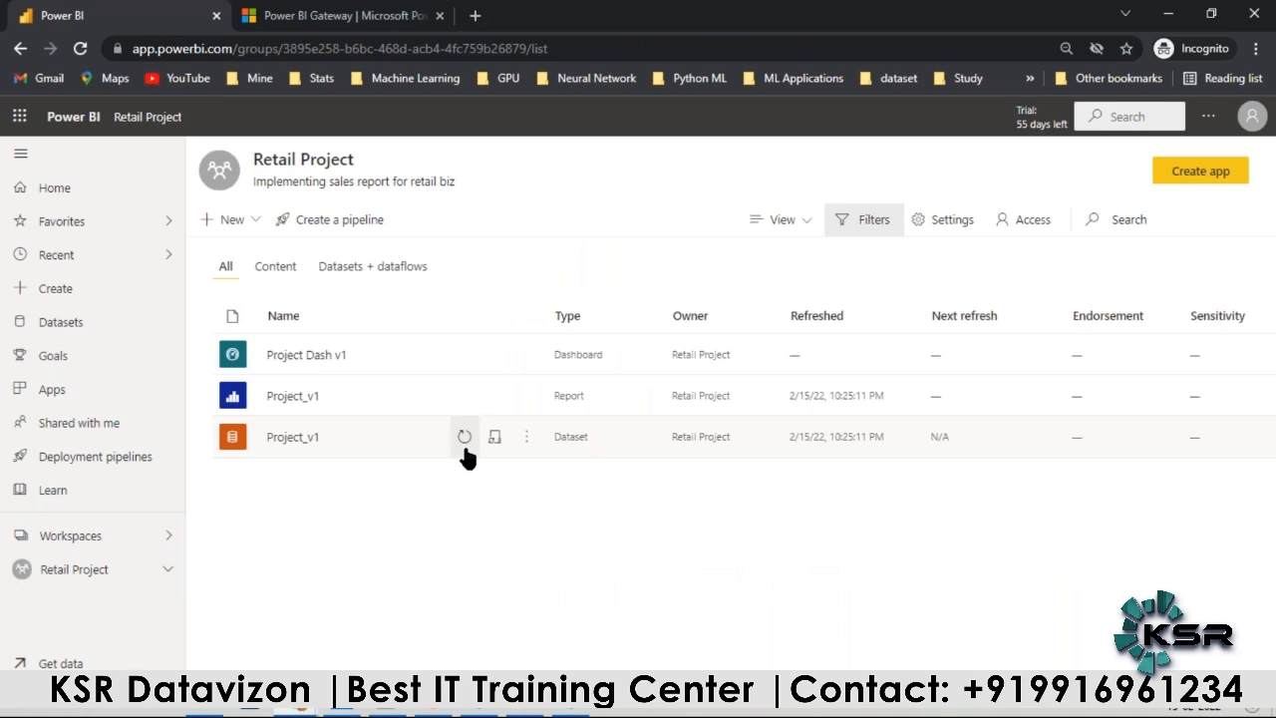
click(492, 440)
Step: Expand the dataset's Gateway connection settings and show the data sources included under the Conn Details gateway
scroll(488, 359, down, 2)
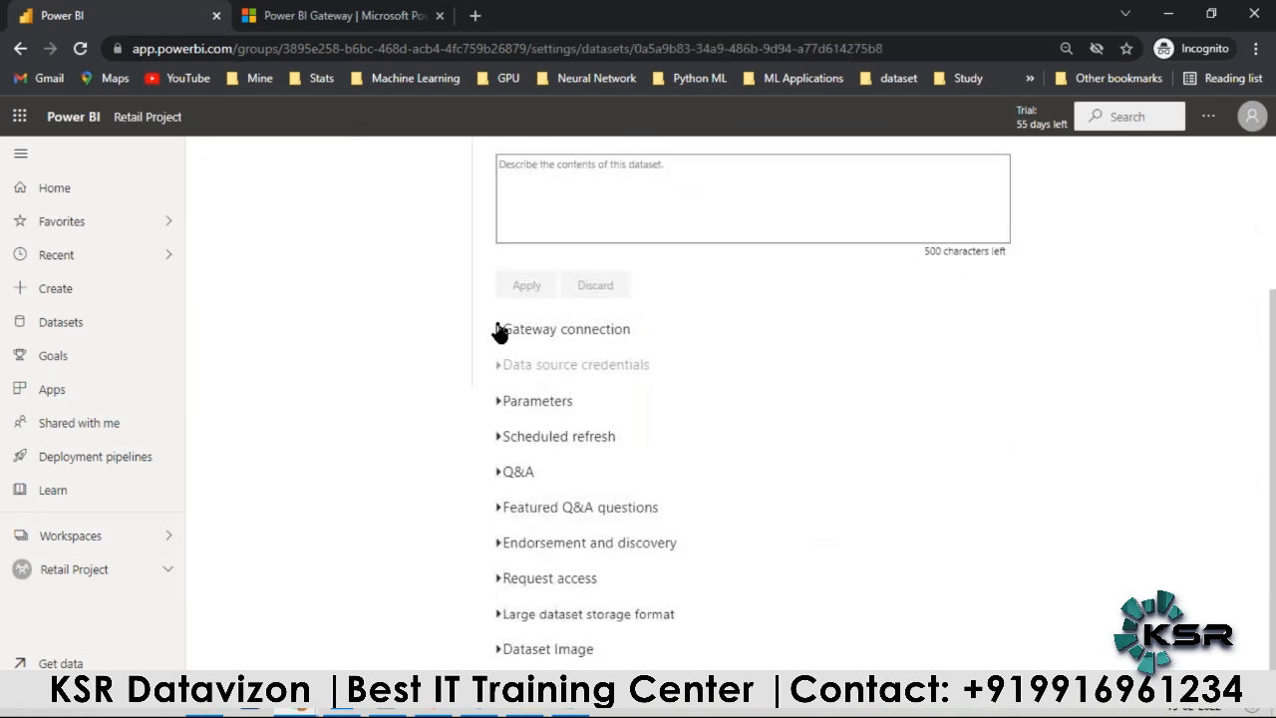
click(495, 329)
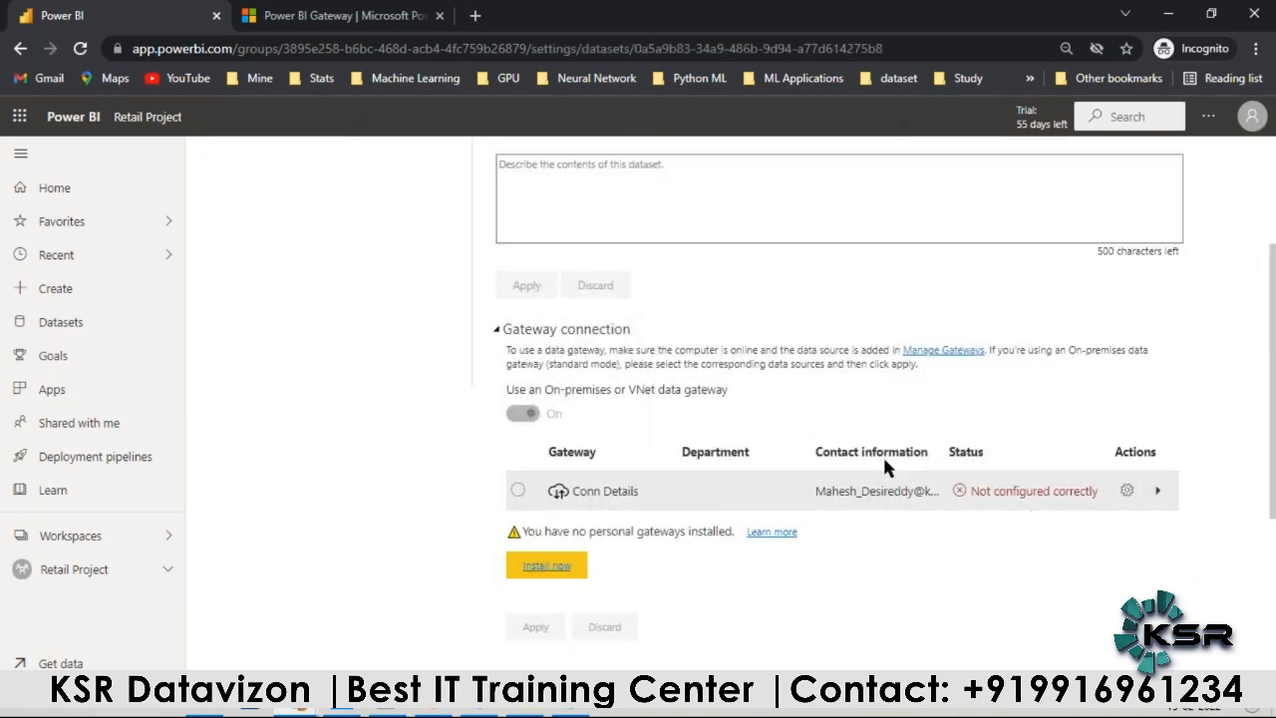
click(1155, 490)
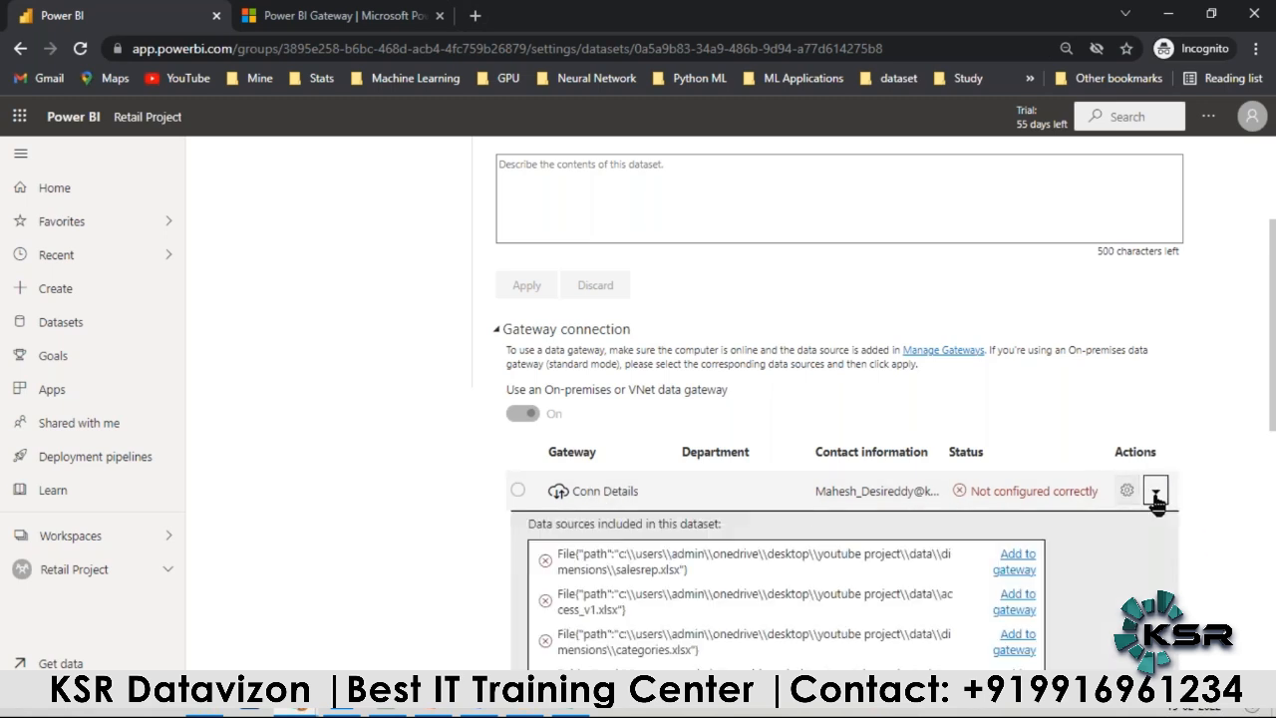
scroll(975, 471, down, 1)
scroll(973, 478, down, 3)
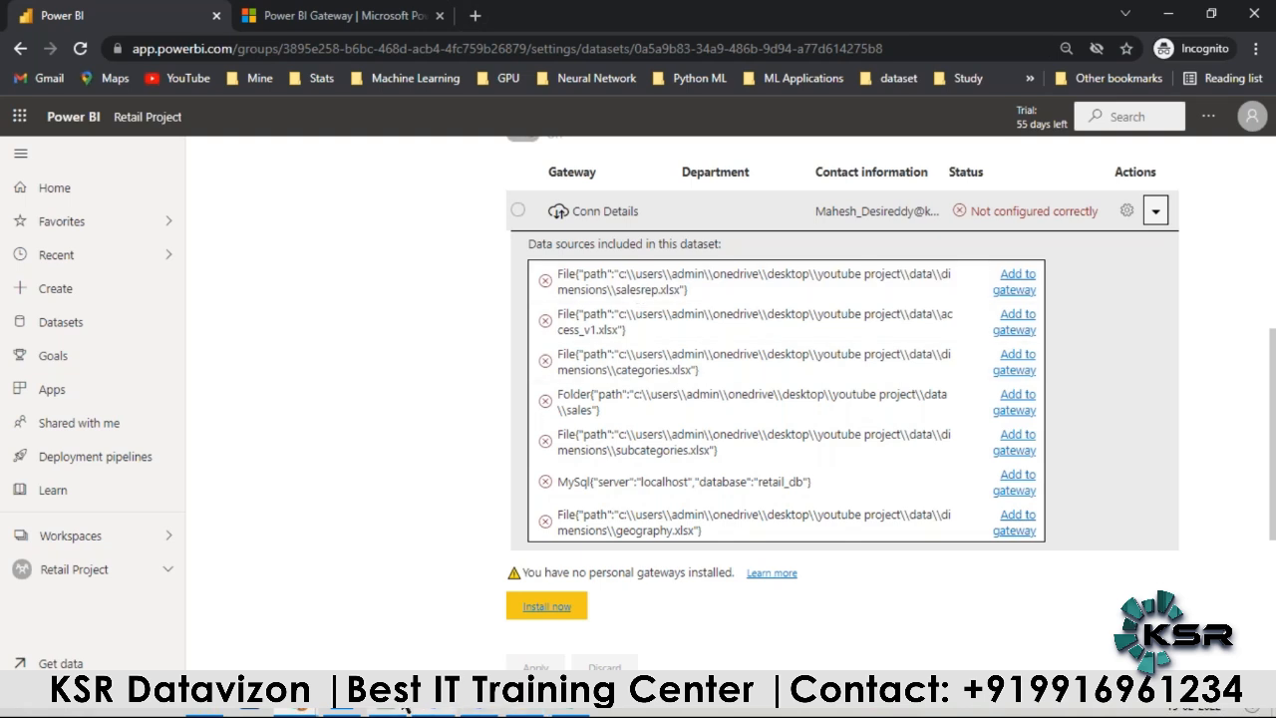
Step: Compare the gateway's data source list with the SalesRep and ProductDetails tables of Project_v1 in Power BI Desktop
click(344, 712)
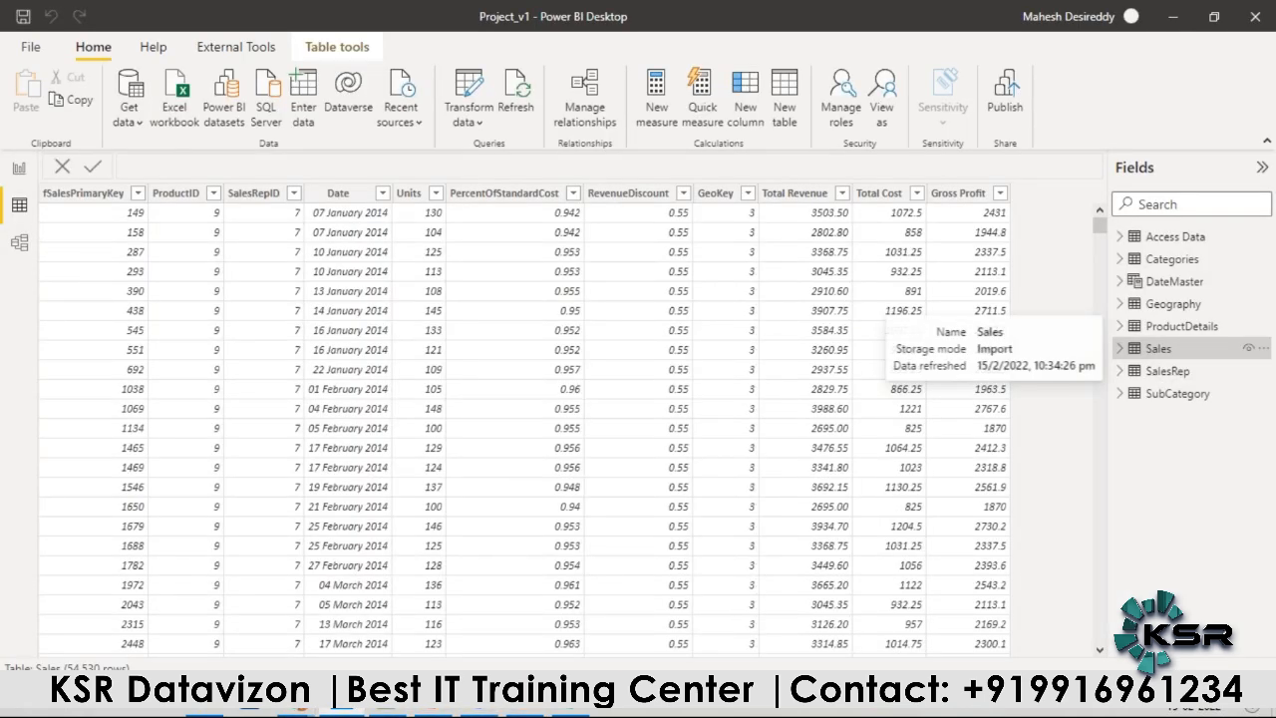
click(1172, 371)
key(alt+Tab)
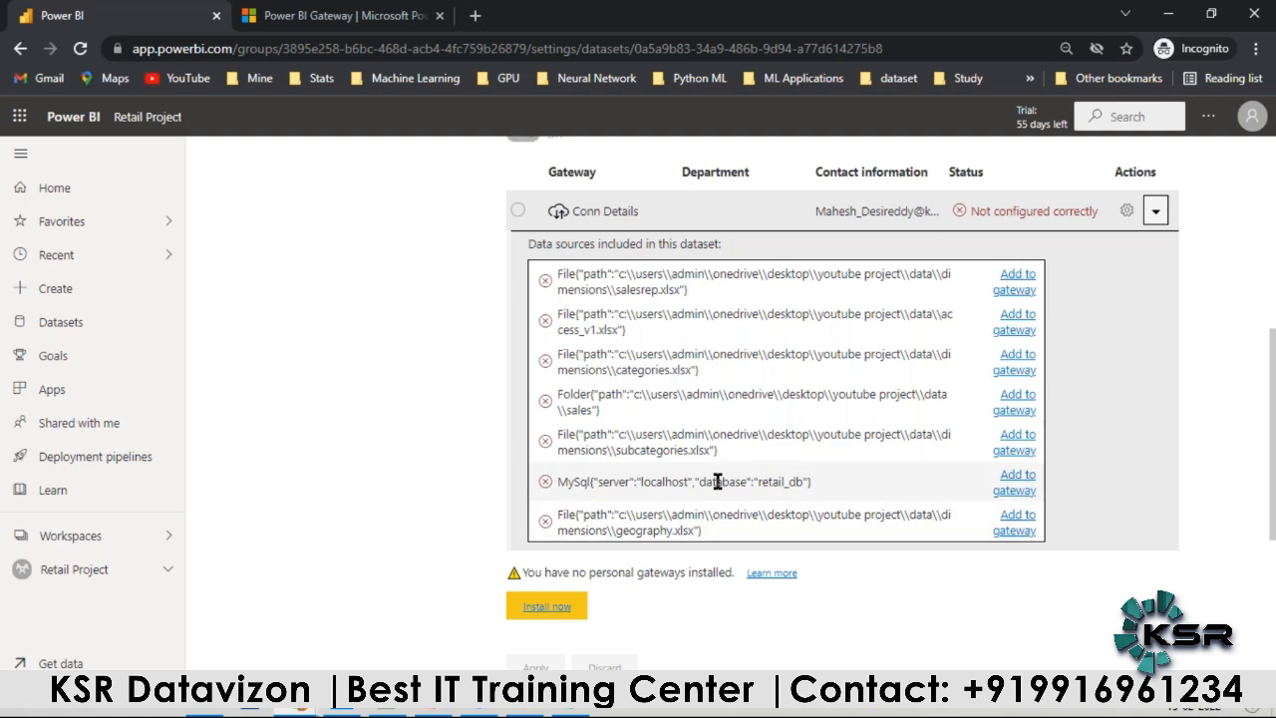
key(alt+Tab)
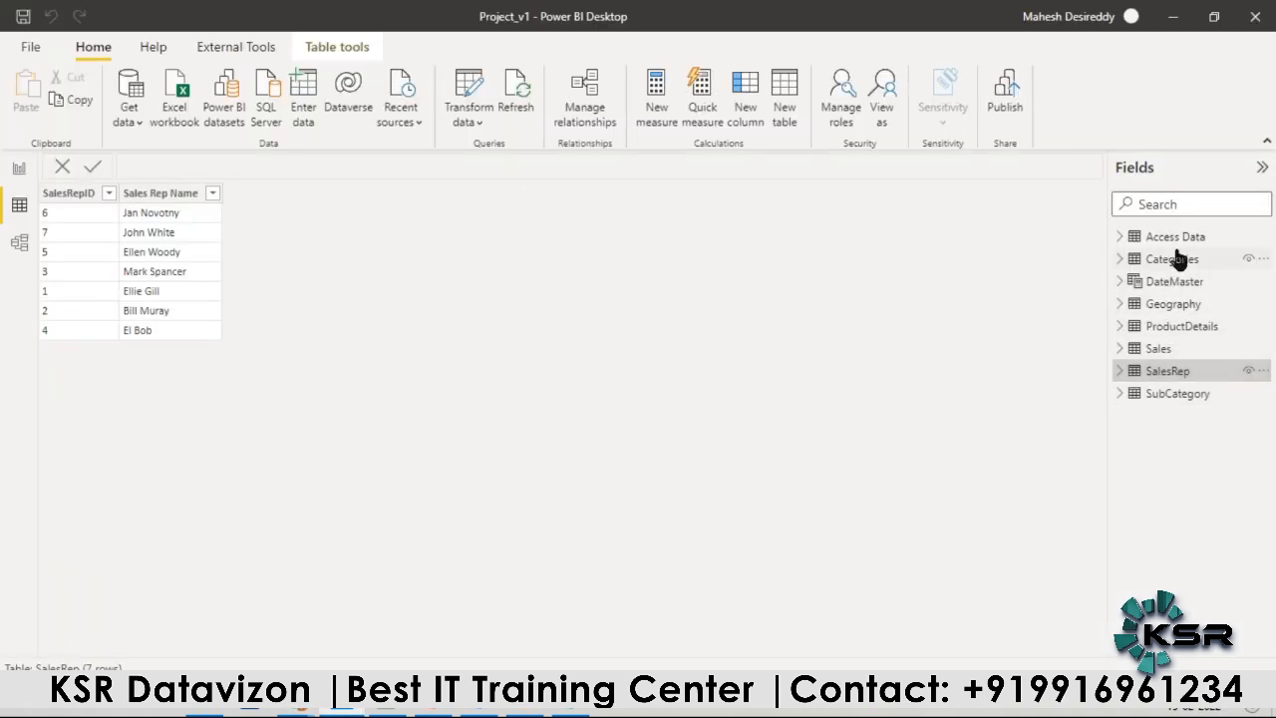
click(1184, 329)
key(alt+Tab)
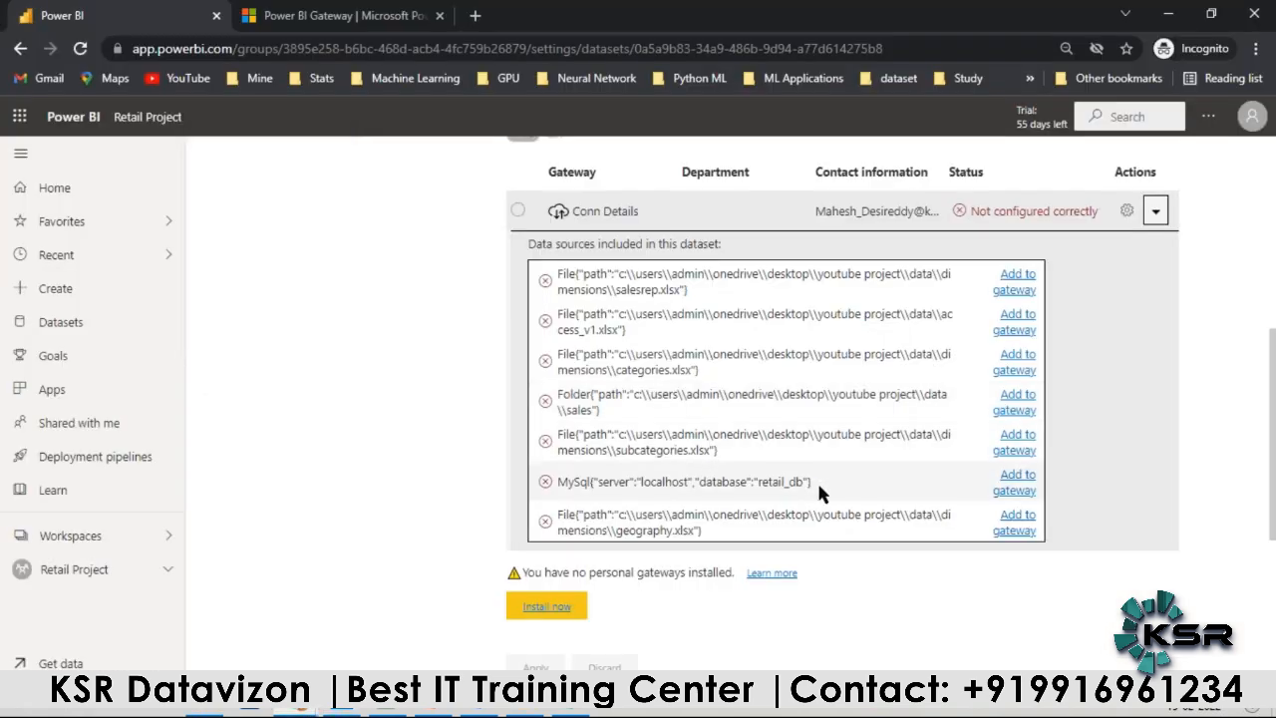
scroll(585, 449, up, 2)
scroll(550, 273, down, 2)
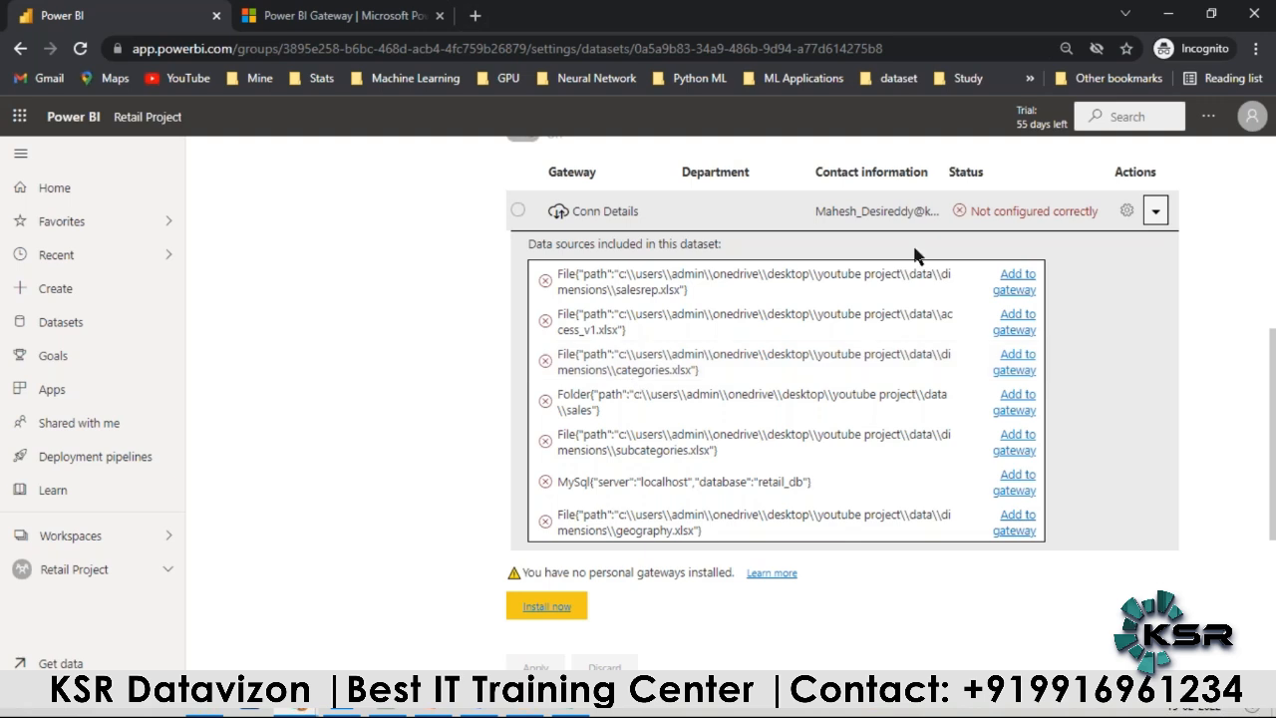
Step: Start adding the SalesRep.xlsx file source to the Conn Details gateway and name the data source Sales Rep Data Conn
click(1015, 280)
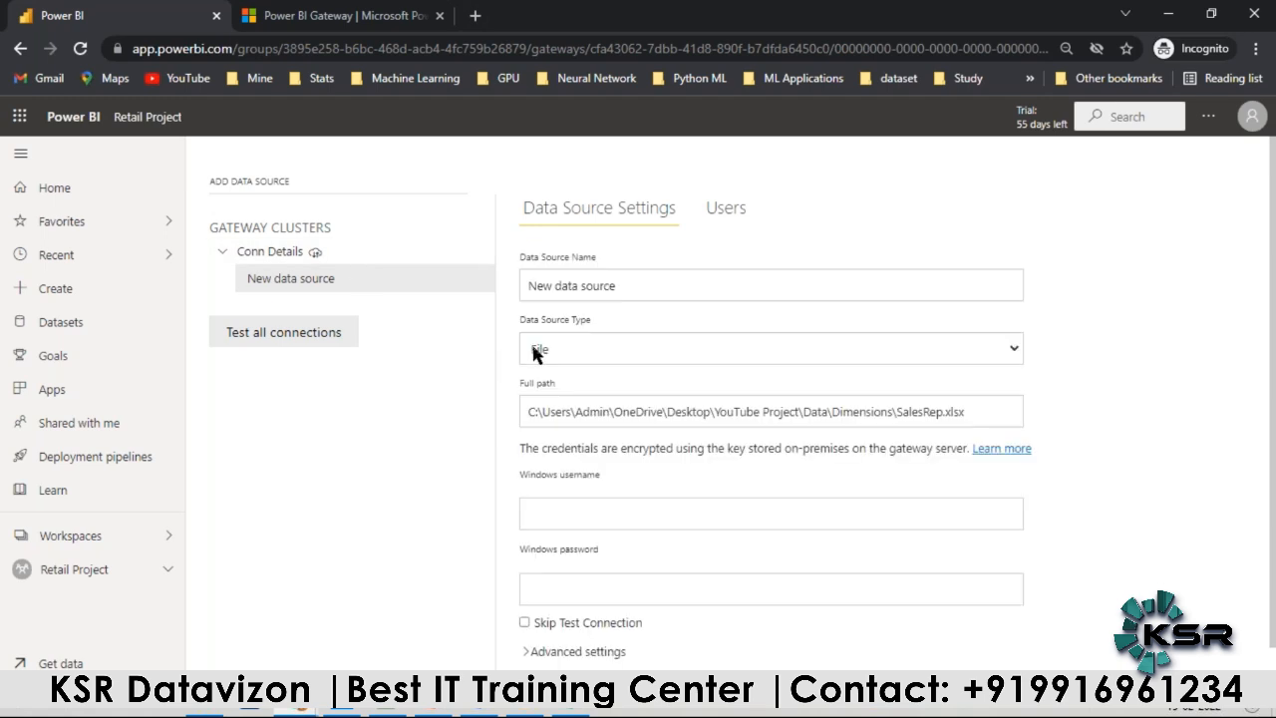
scroll(584, 468, down, 1)
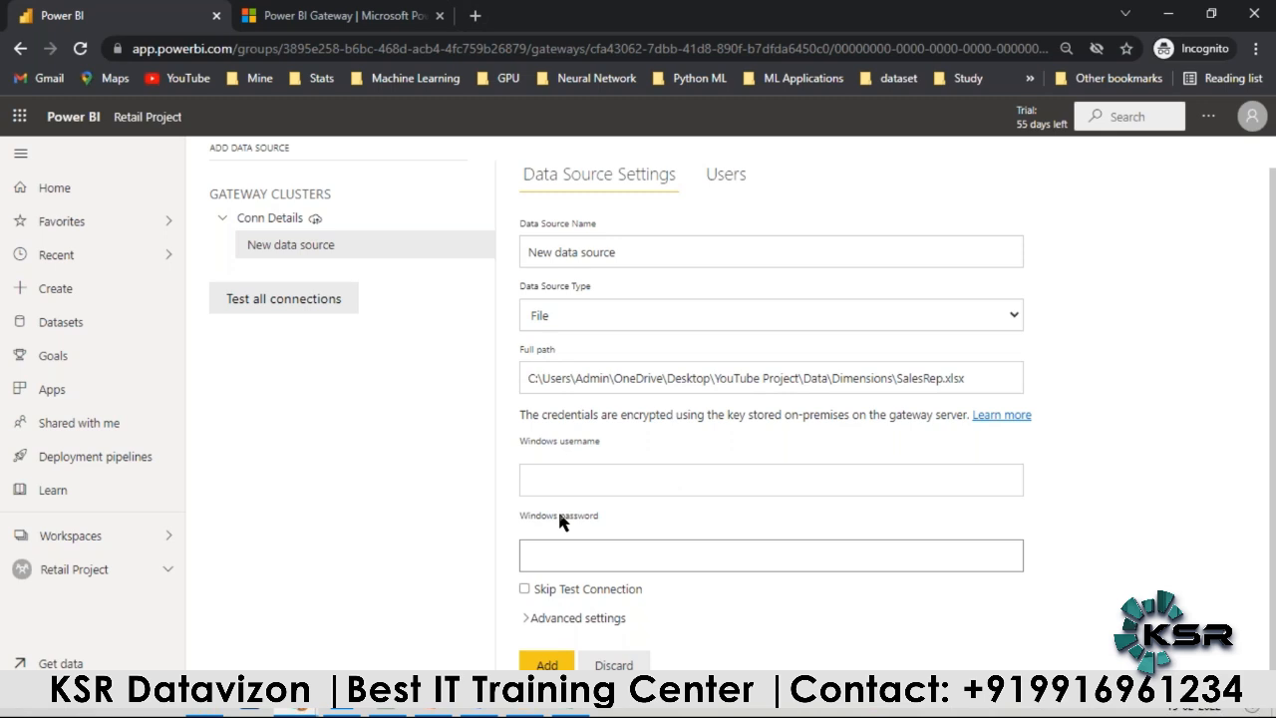
triple_click(599, 253)
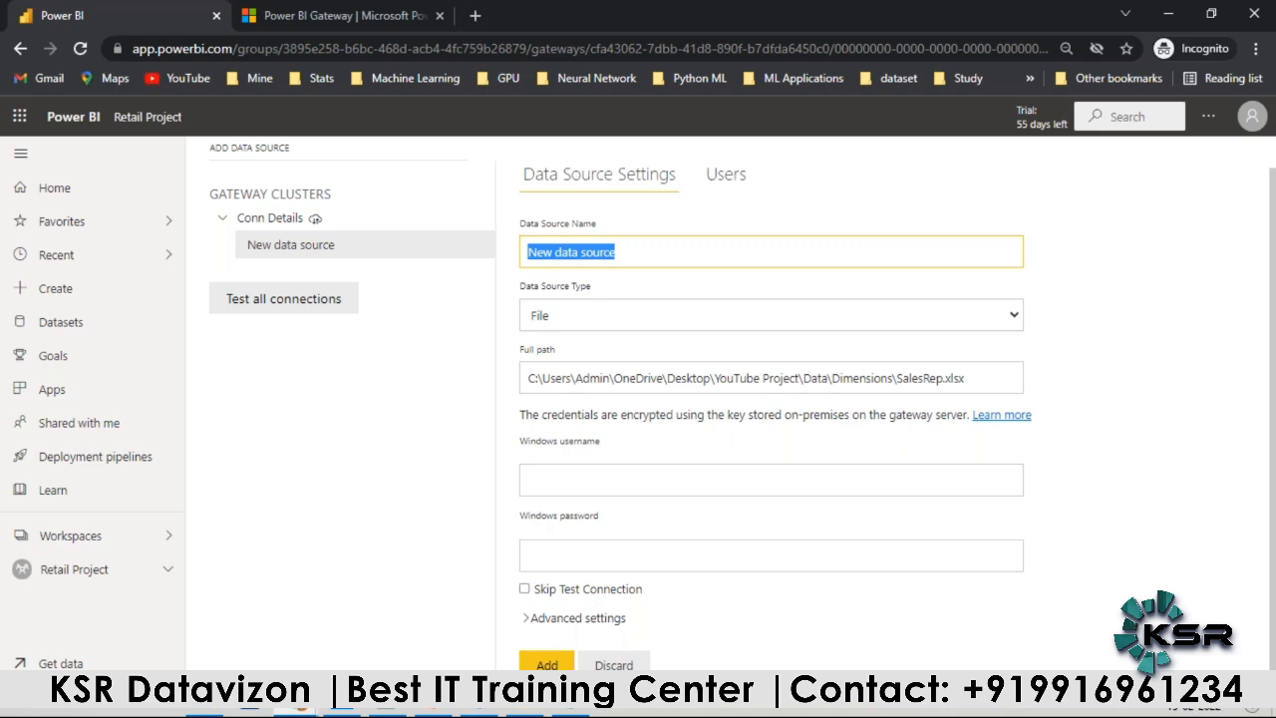
text(Sales Rep Data Conn)
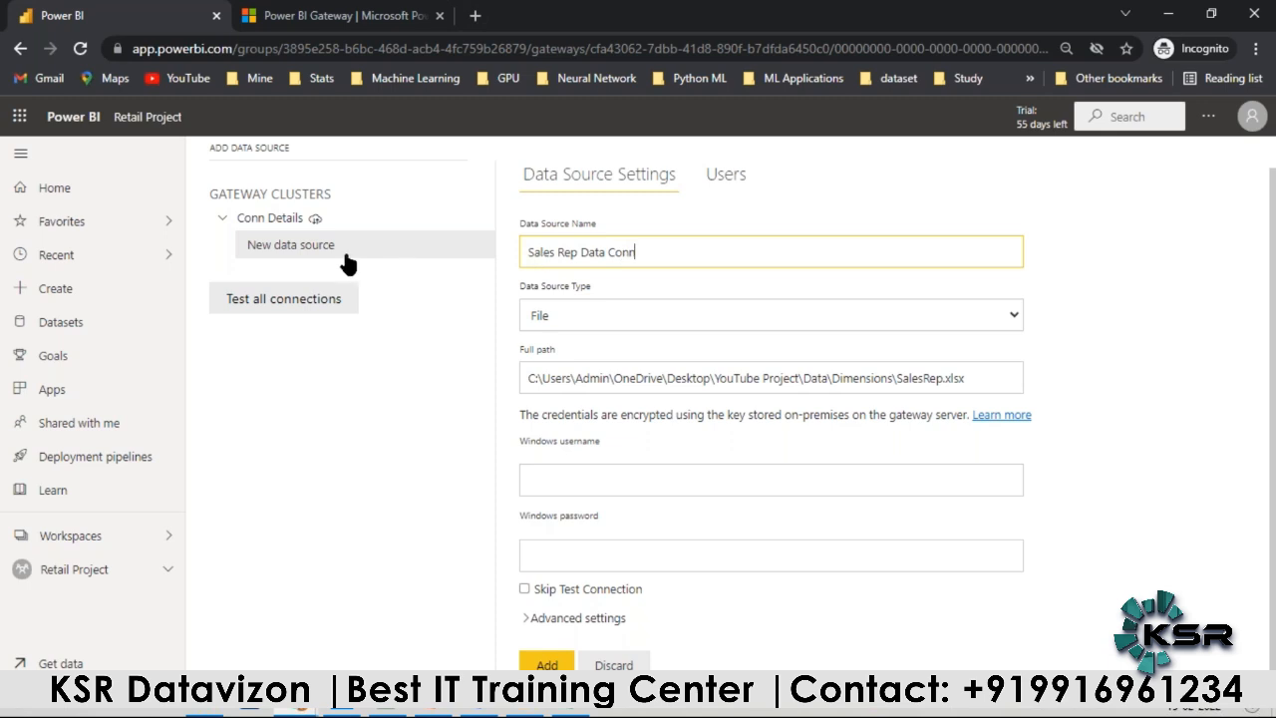
Step: Copy the Windows username from the Notepad++ notes, fill in the Windows username and password, and add the Sales Rep data source
click(392, 708)
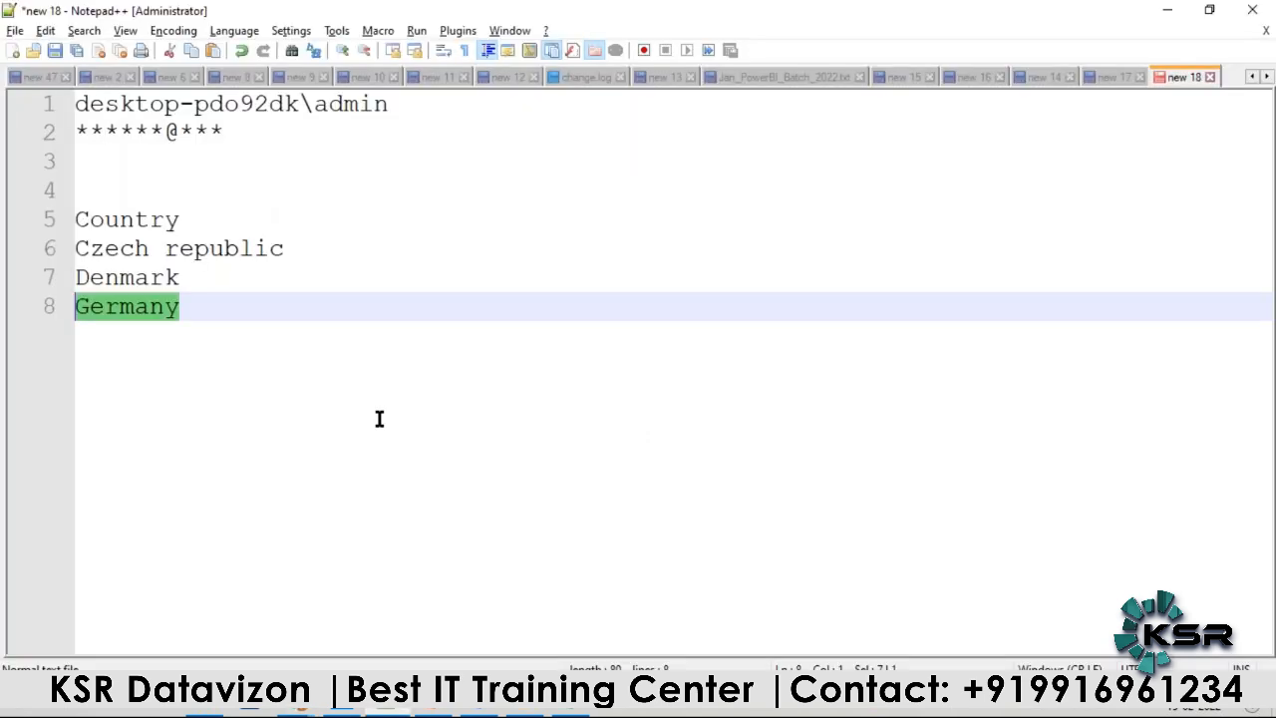
drag(407, 105, 28, 88)
key(ctrl+c)
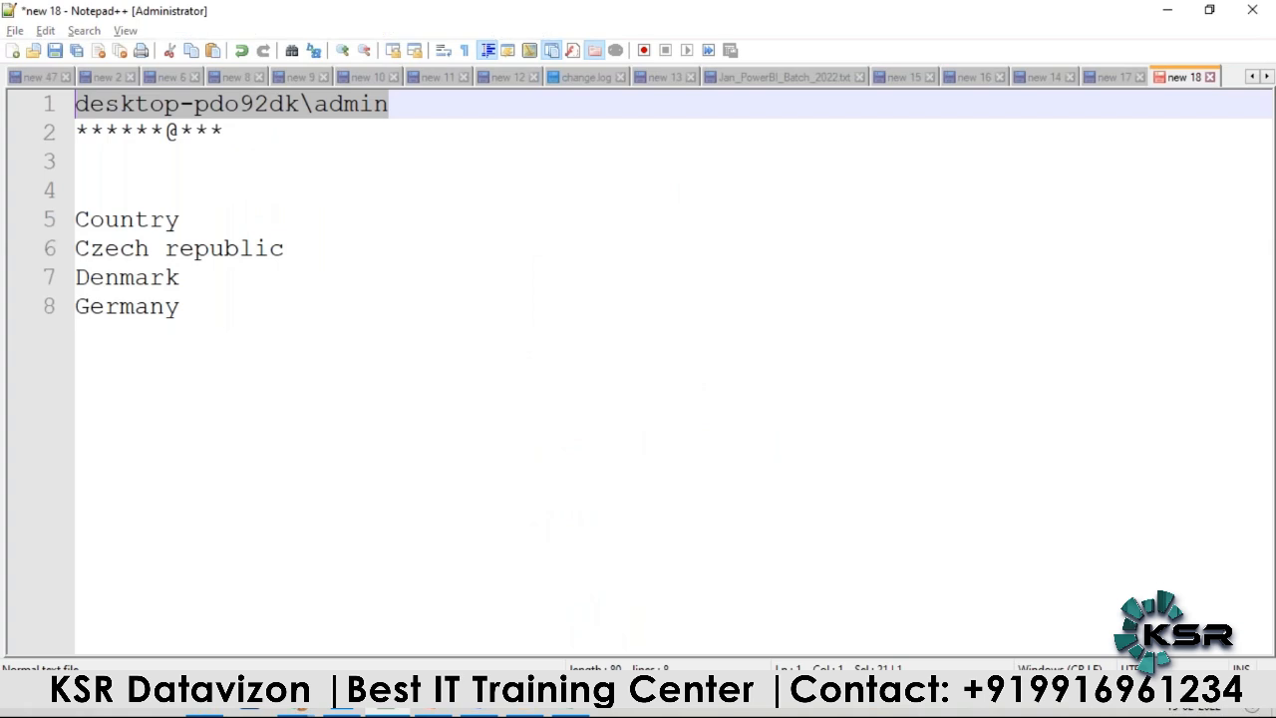
click(301, 708)
click(541, 483)
key(ctrl+v)
click(543, 557)
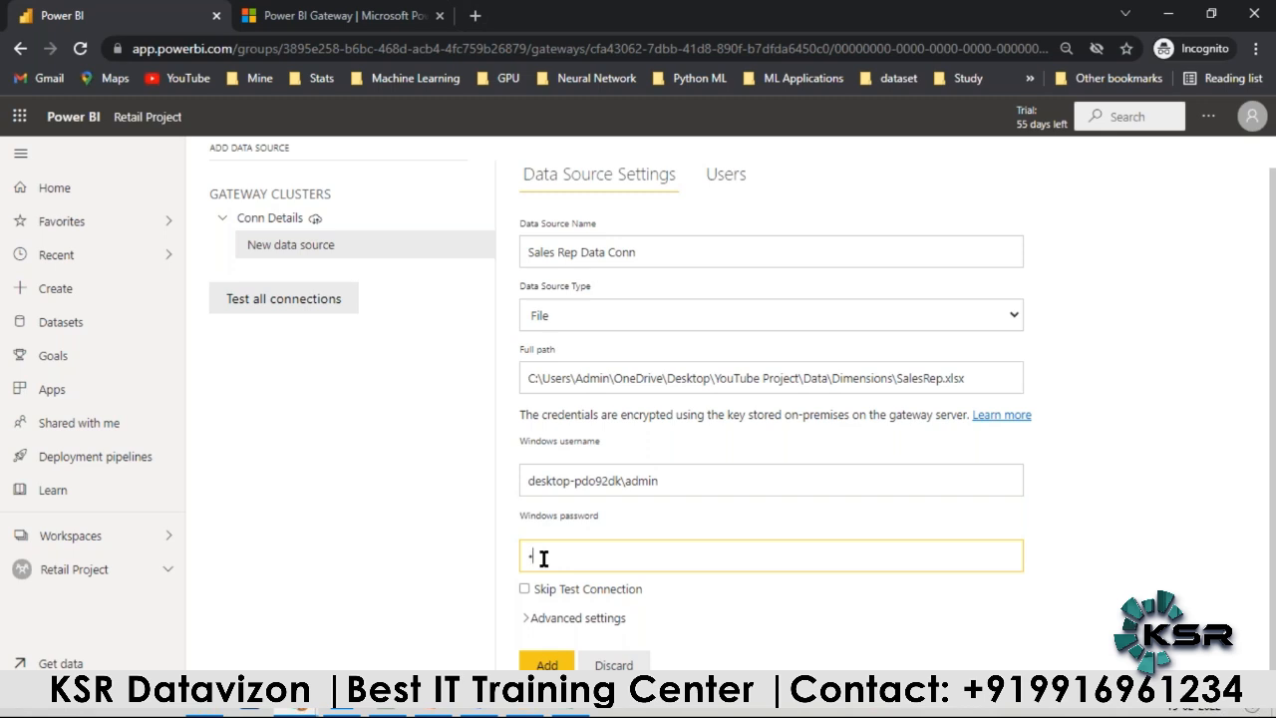
text(•••••••••)
click(543, 665)
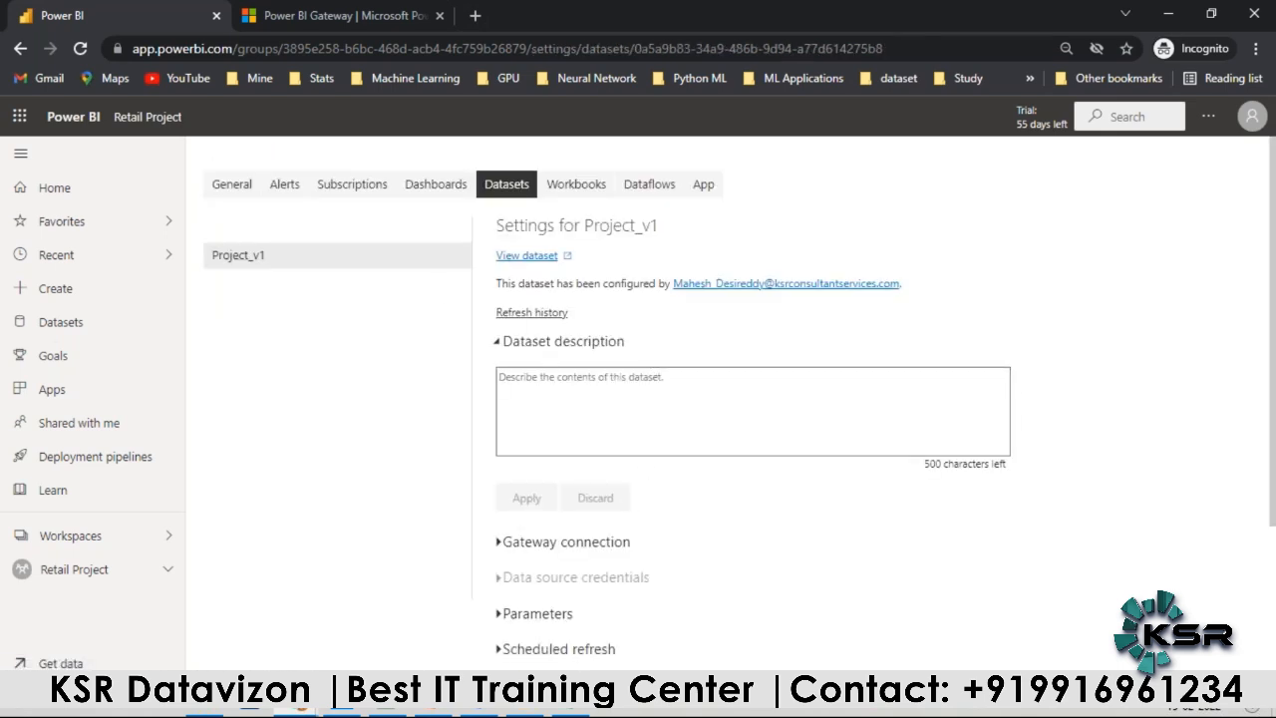
Step: Expand the Project_v1 dataset's Gateway connection settings and list the data sources under the Conn Details gateway
scroll(478, 299, down, 2)
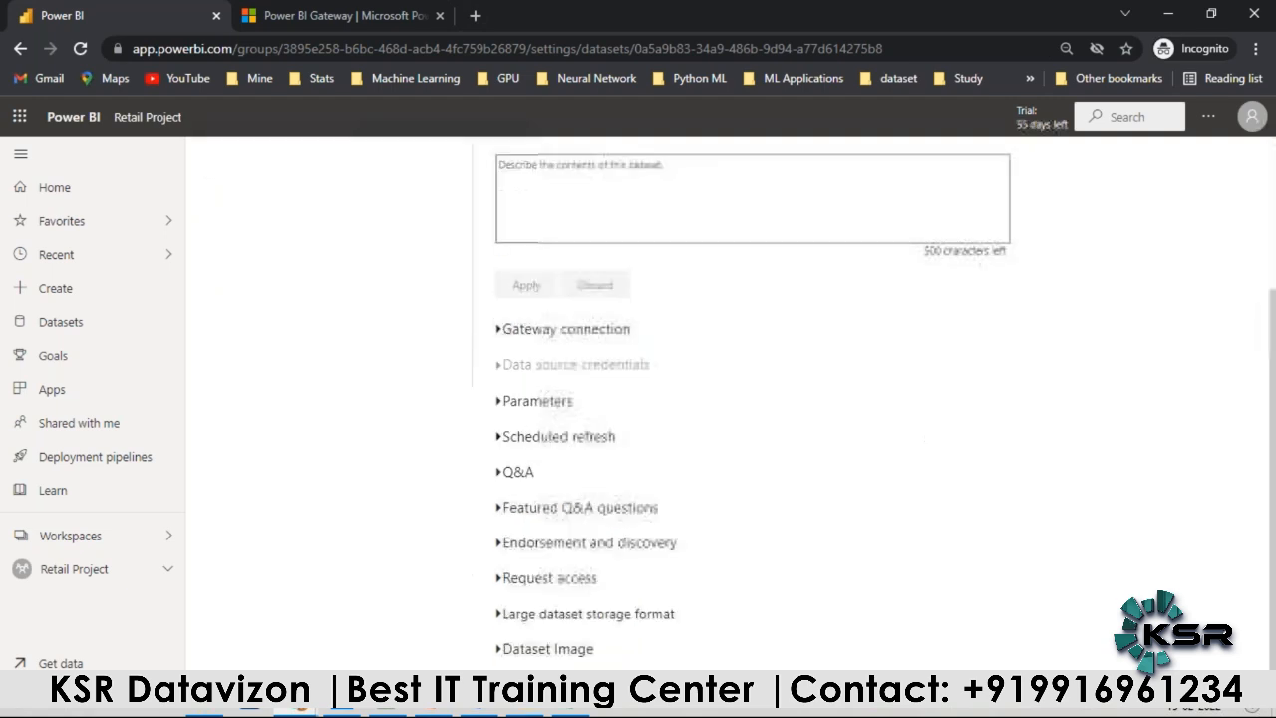
click(499, 331)
scroll(499, 337, down, 2)
click(1156, 304)
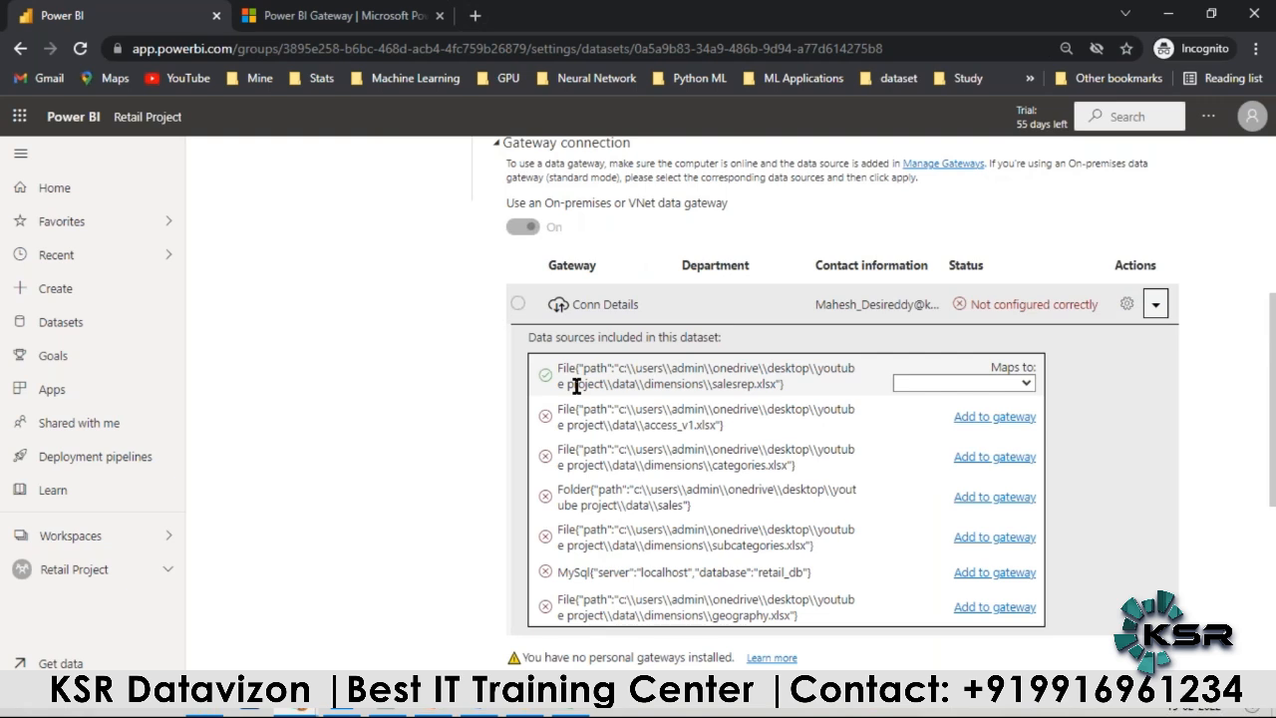
Step: Map the salesrep.xlsx source to Sales Rep Data Conn
click(1017, 384)
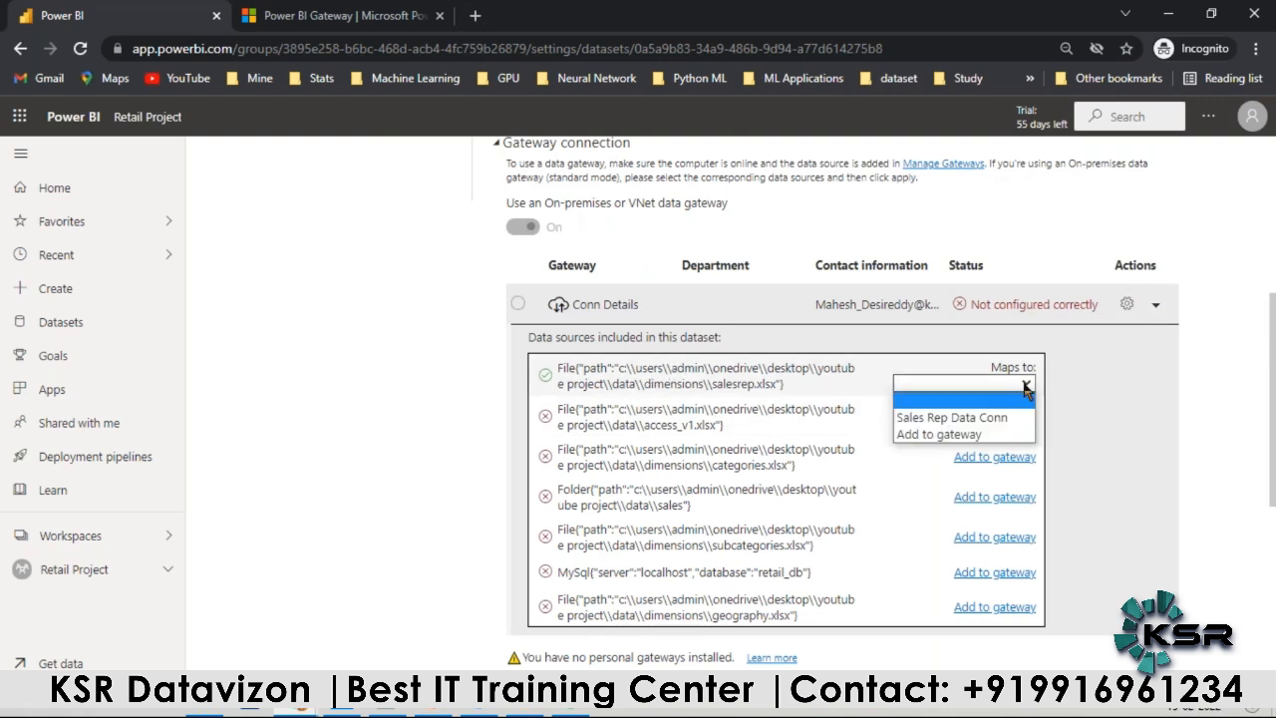
click(995, 418)
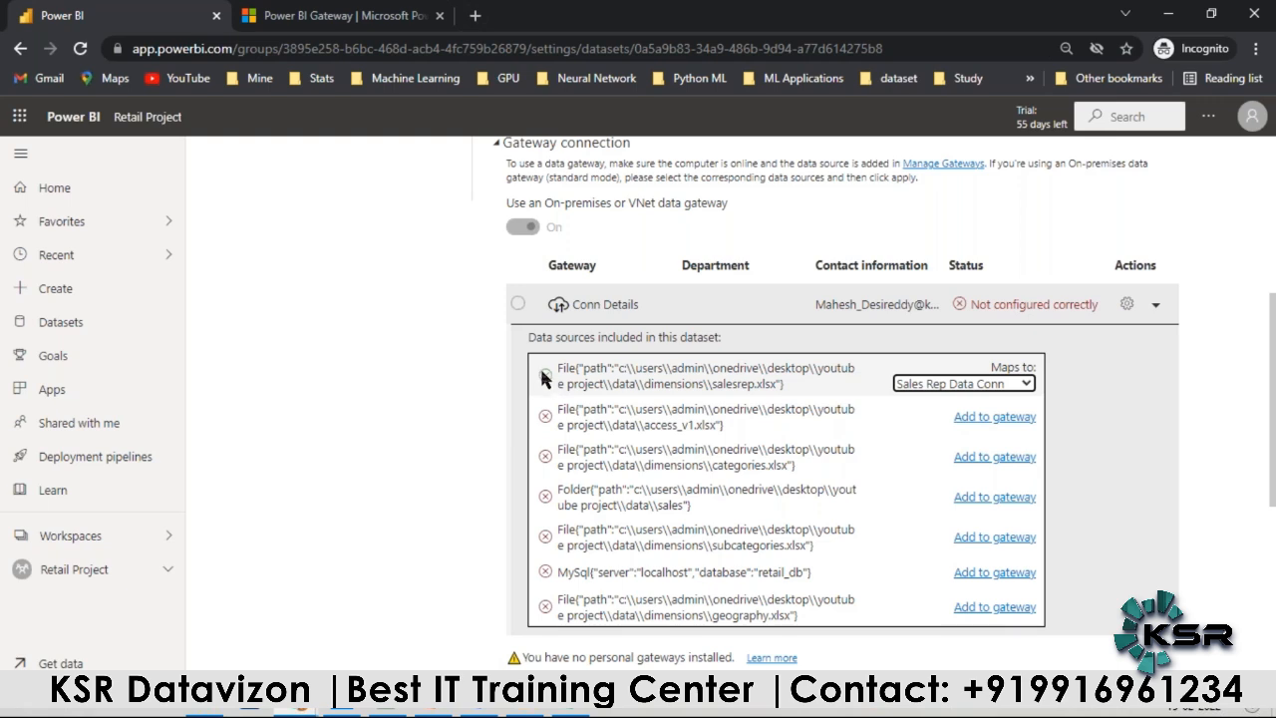
Step: Start adding the Access_v1.xlsx file source to the gateway and name the data source Access Data Conn
click(975, 419)
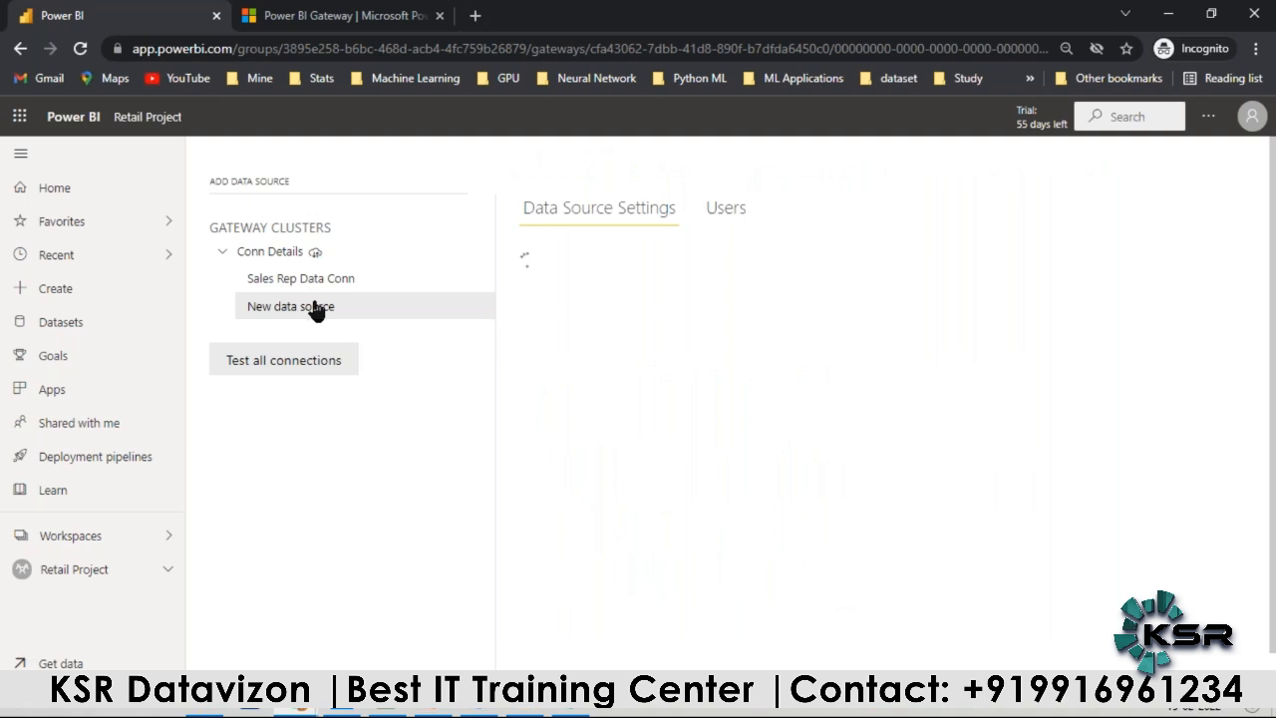
drag(612, 288, 421, 248)
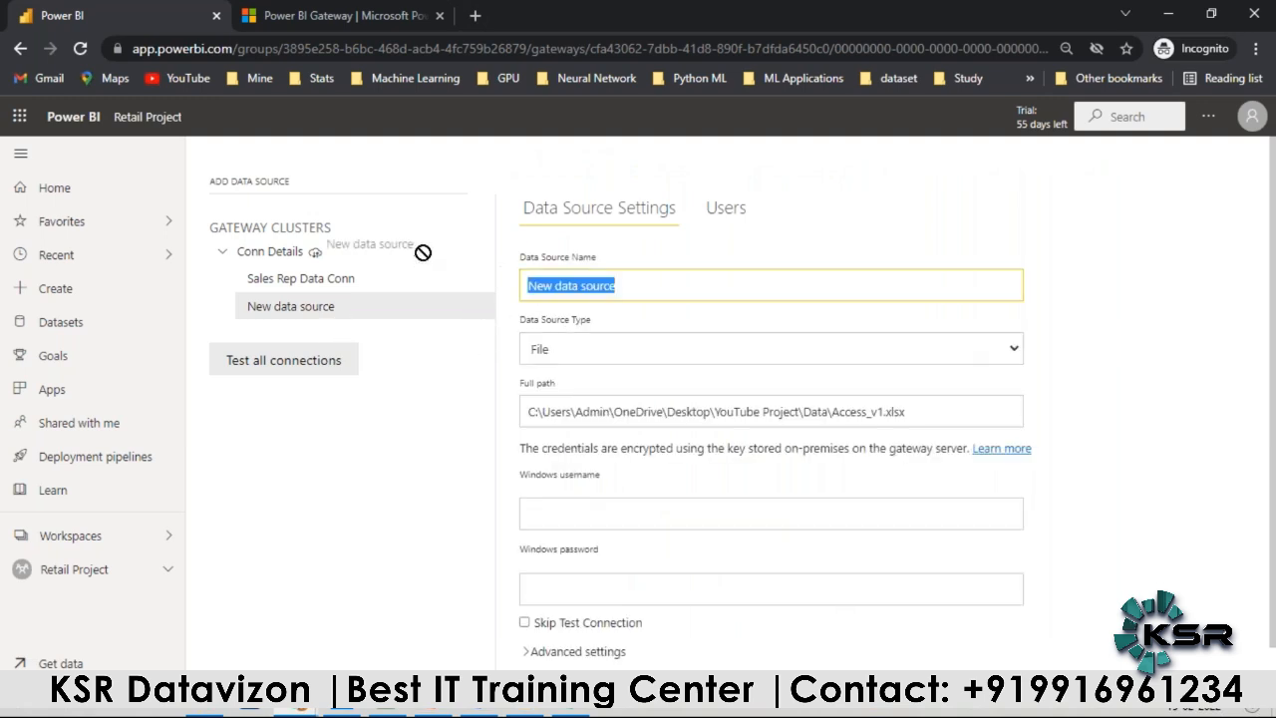
text(Acess)
key(BackSpace)
key(BackSpace)
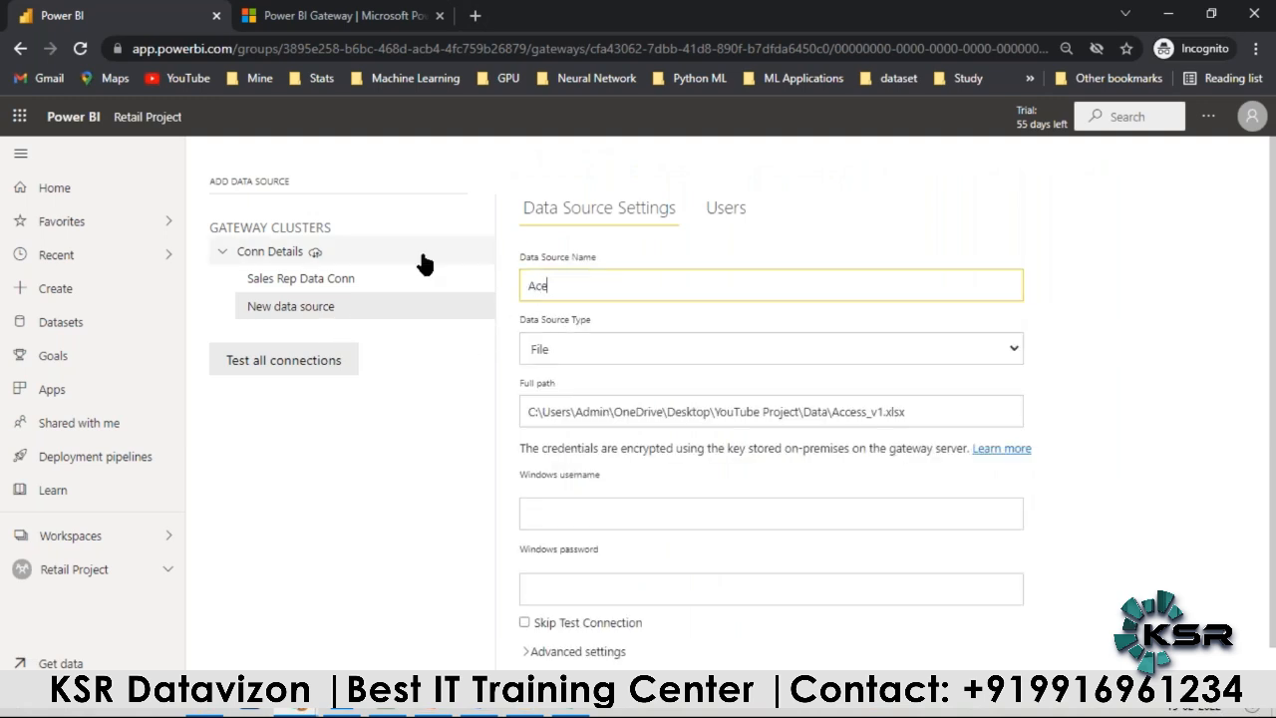
key(BackSpace)
text(cess DAt)
key(BackSpace)
key(BackSpace)
text(ata Conn)
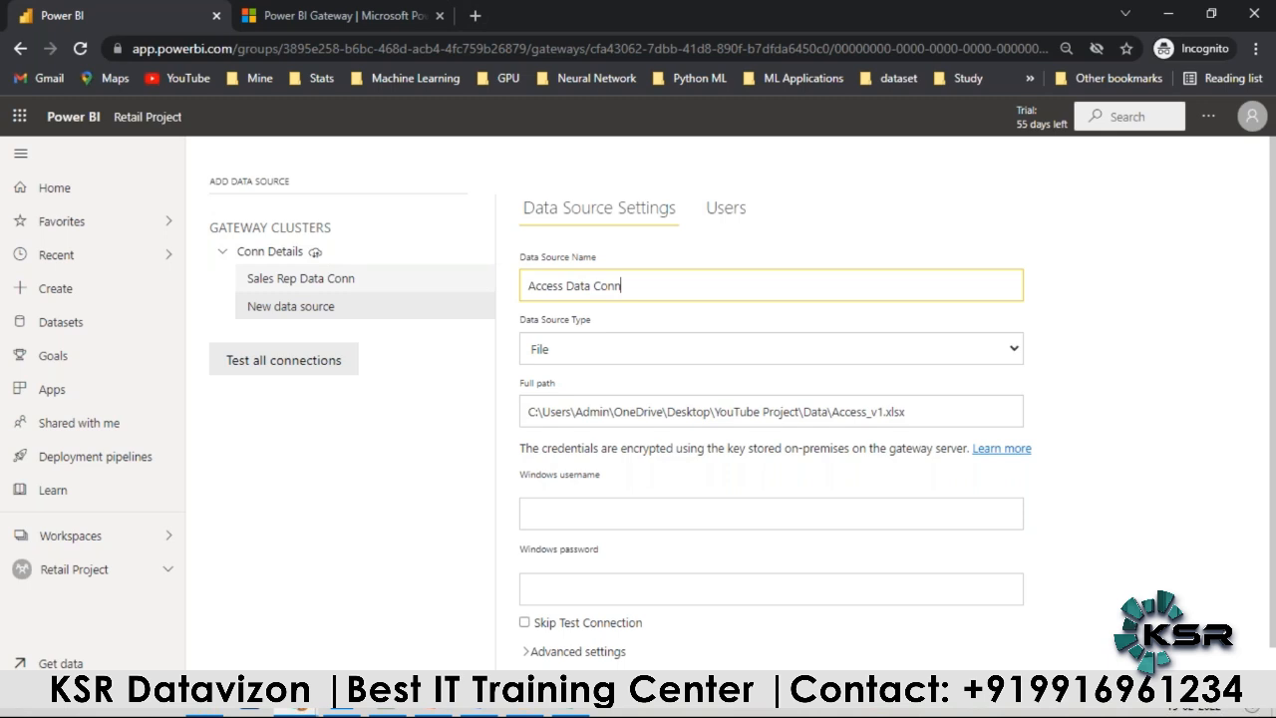
Step: Fill in the Windows username copied from the Notepad++ notes and the Windows password, and add the Access data source
scroll(599, 483, down, 1)
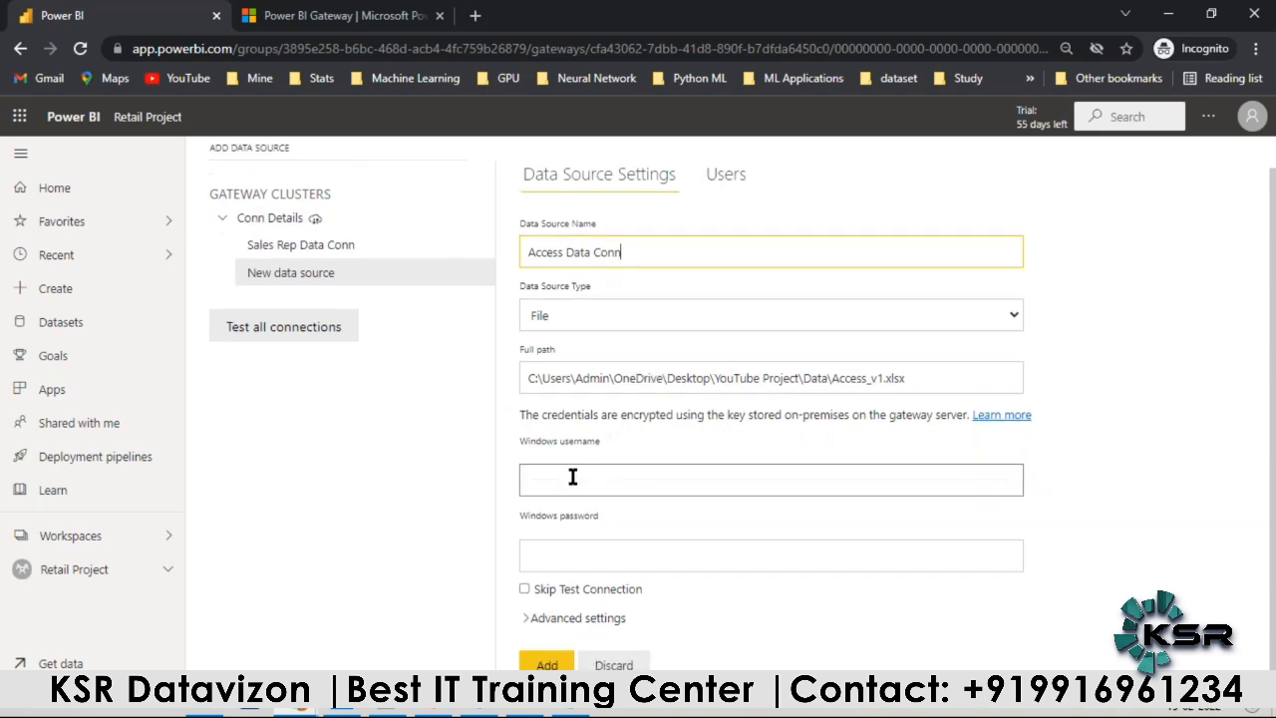
click(388, 711)
drag(150, 114, 381, 122)
drag(463, 140, 78, 100)
key(ctrl+c)
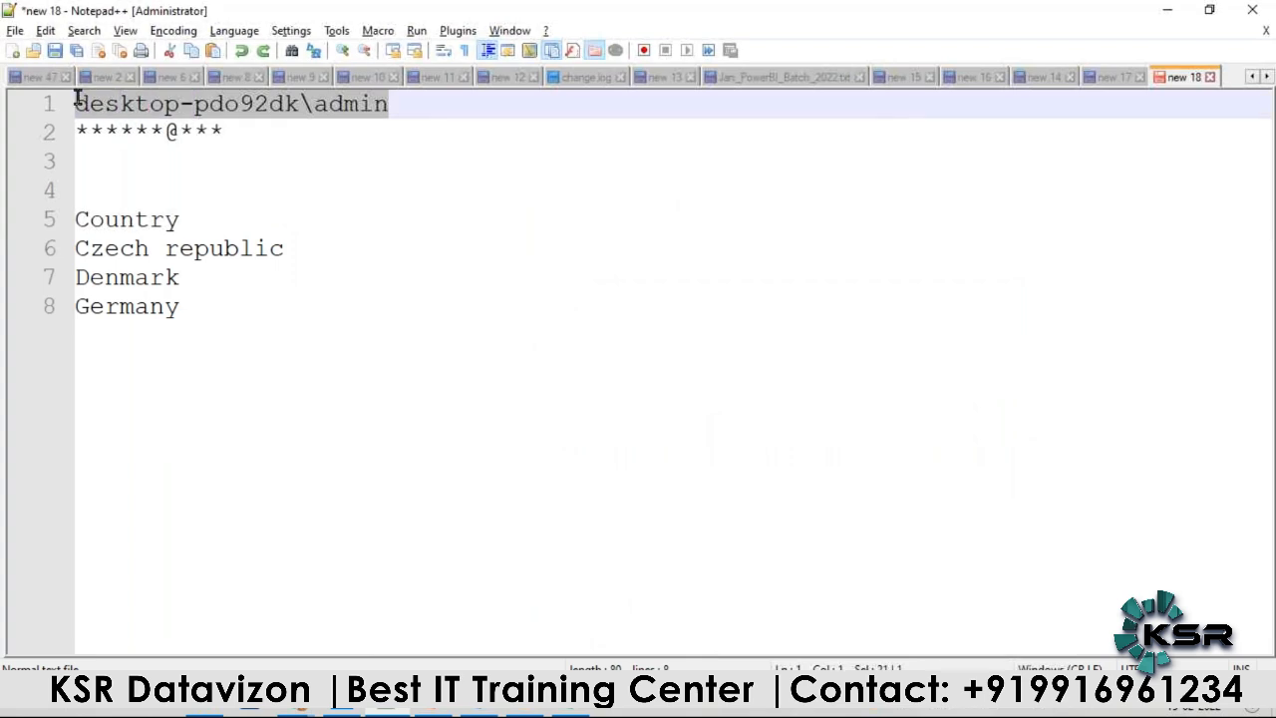
click(301, 711)
key(ctrl+v)
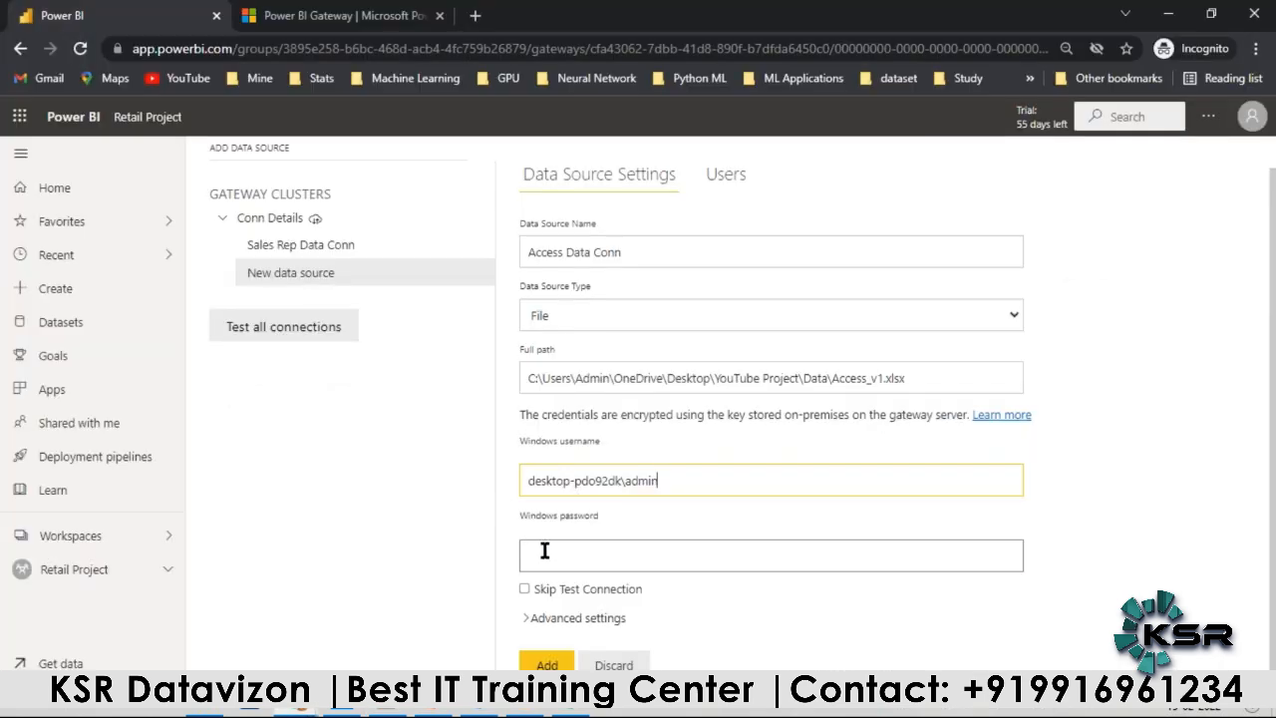
click(546, 553)
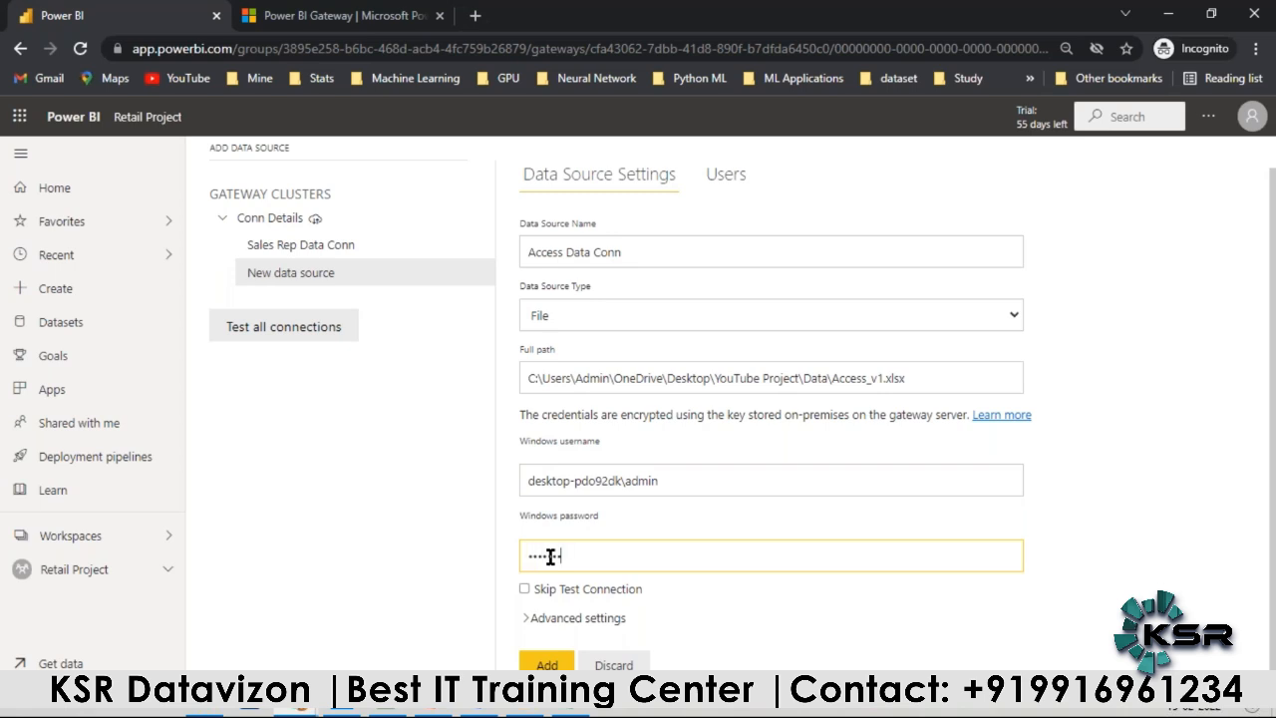
text(•••••••••••)
click(548, 664)
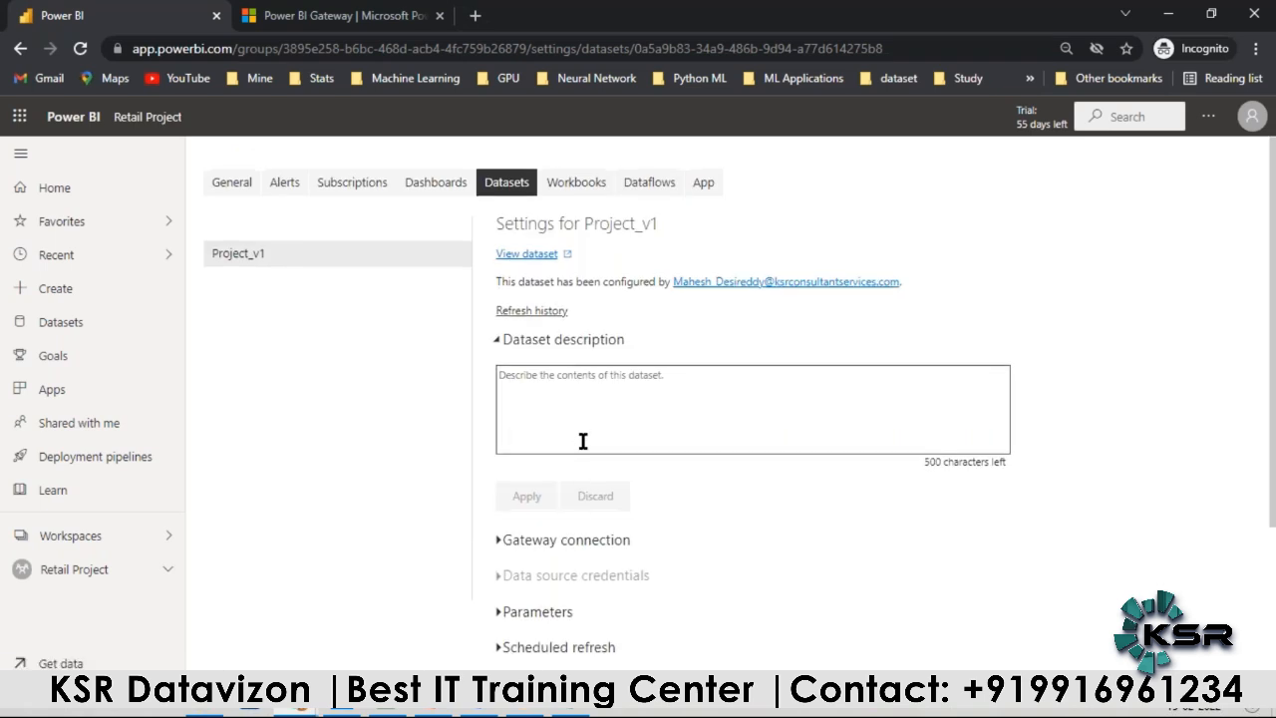
Step: Reopen the dataset's Gateway connection settings and show the Conn Details data source list
scroll(582, 439, down, 3)
click(497, 356)
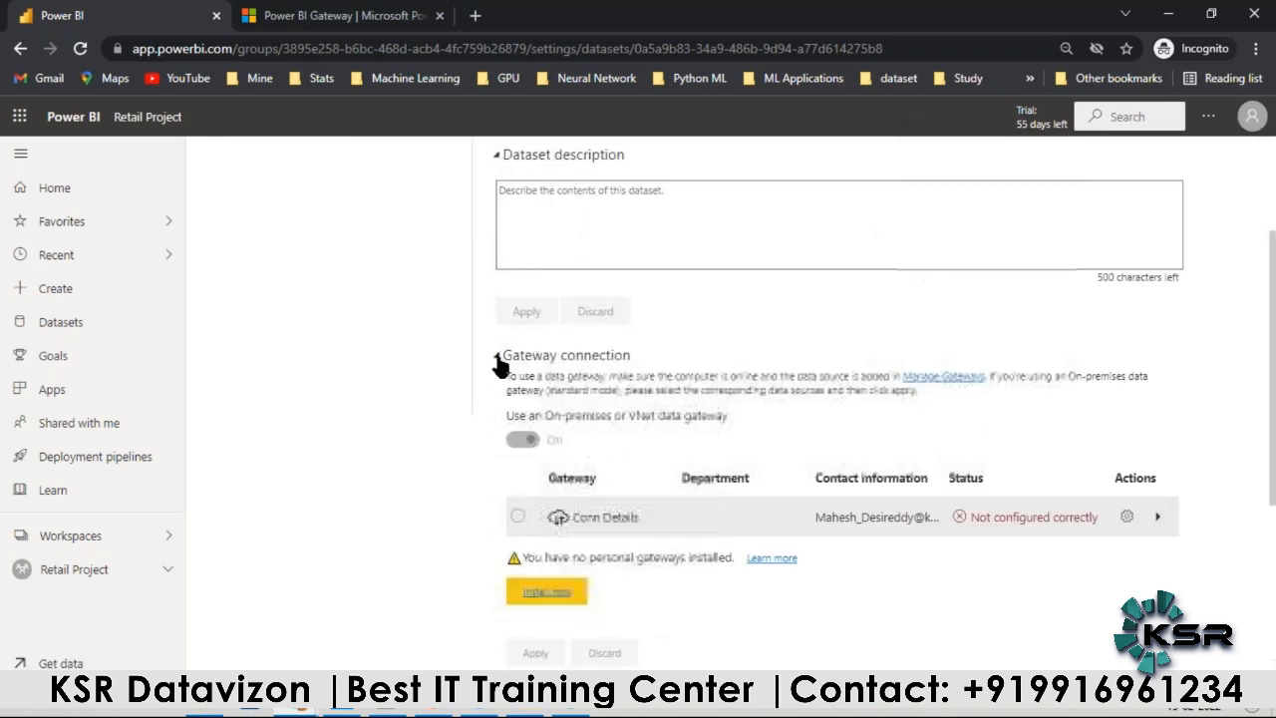
click(1158, 517)
scroll(710, 541, down, 1)
scroll(707, 542, down, 2)
Step: Map access_v1.xlsx to Access Data Conn and salesrep.xlsx to Sales Rep Data Conn
click(997, 451)
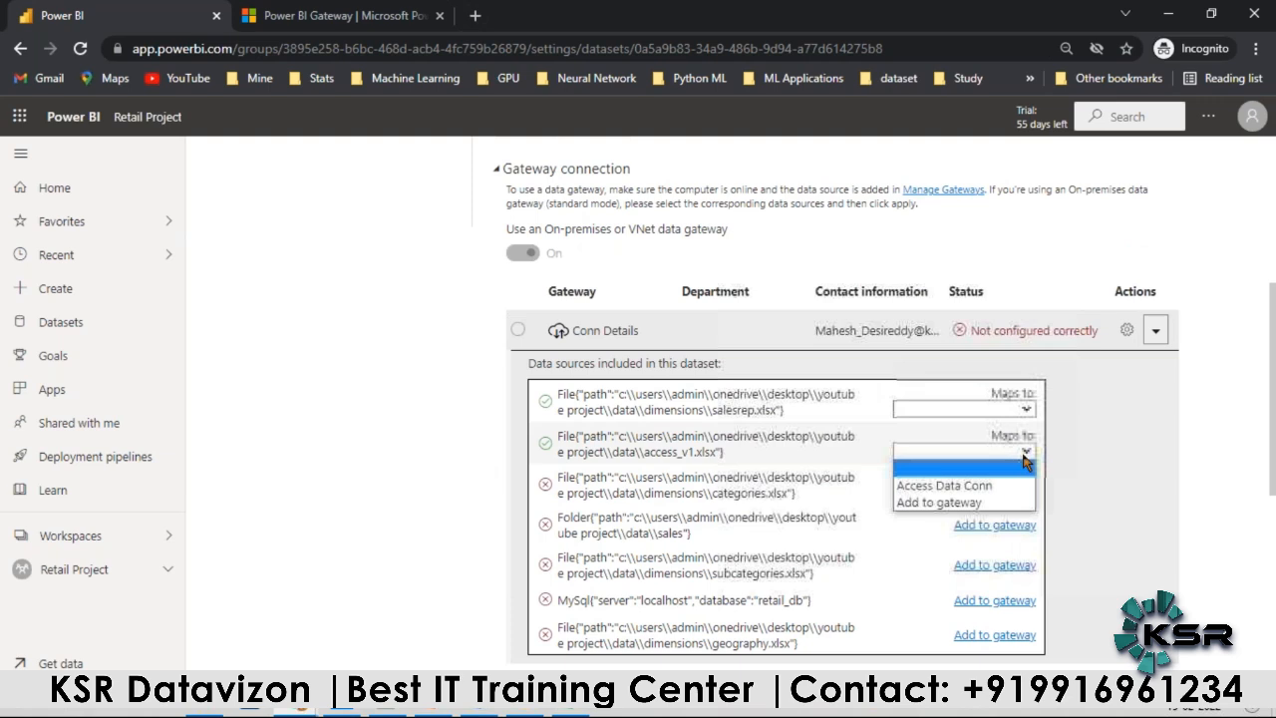
click(987, 487)
click(962, 409)
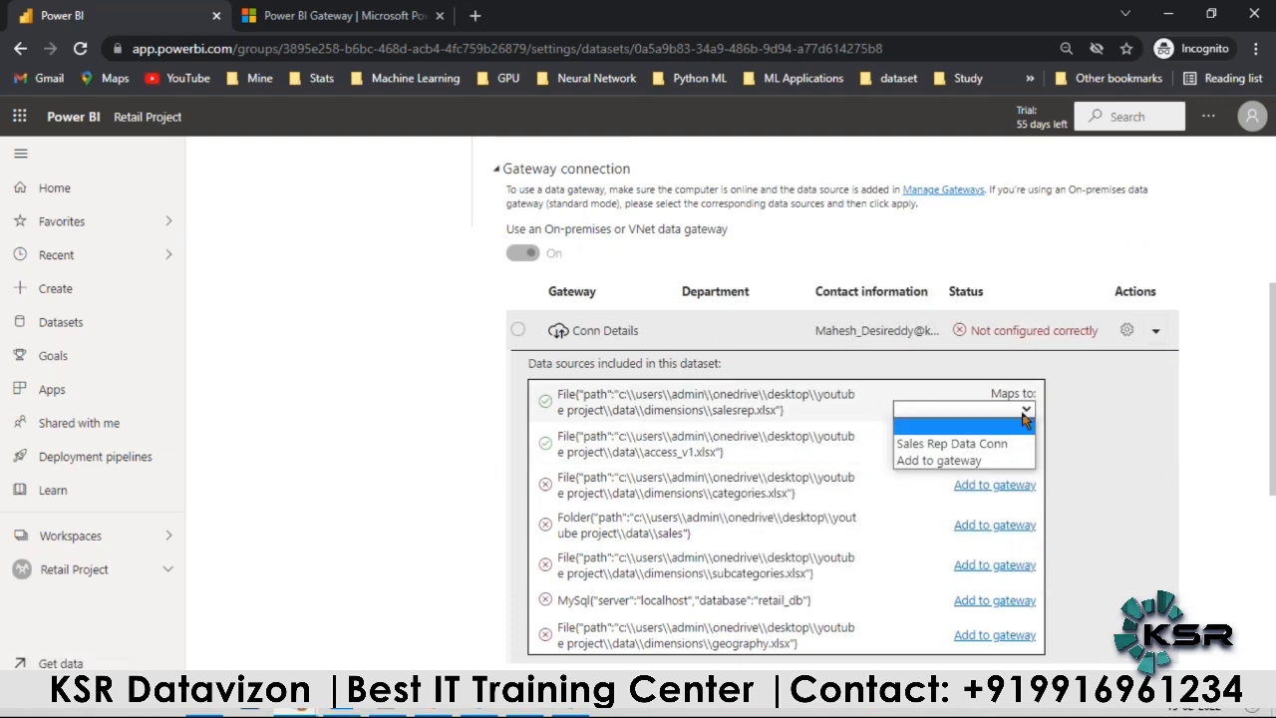
click(960, 445)
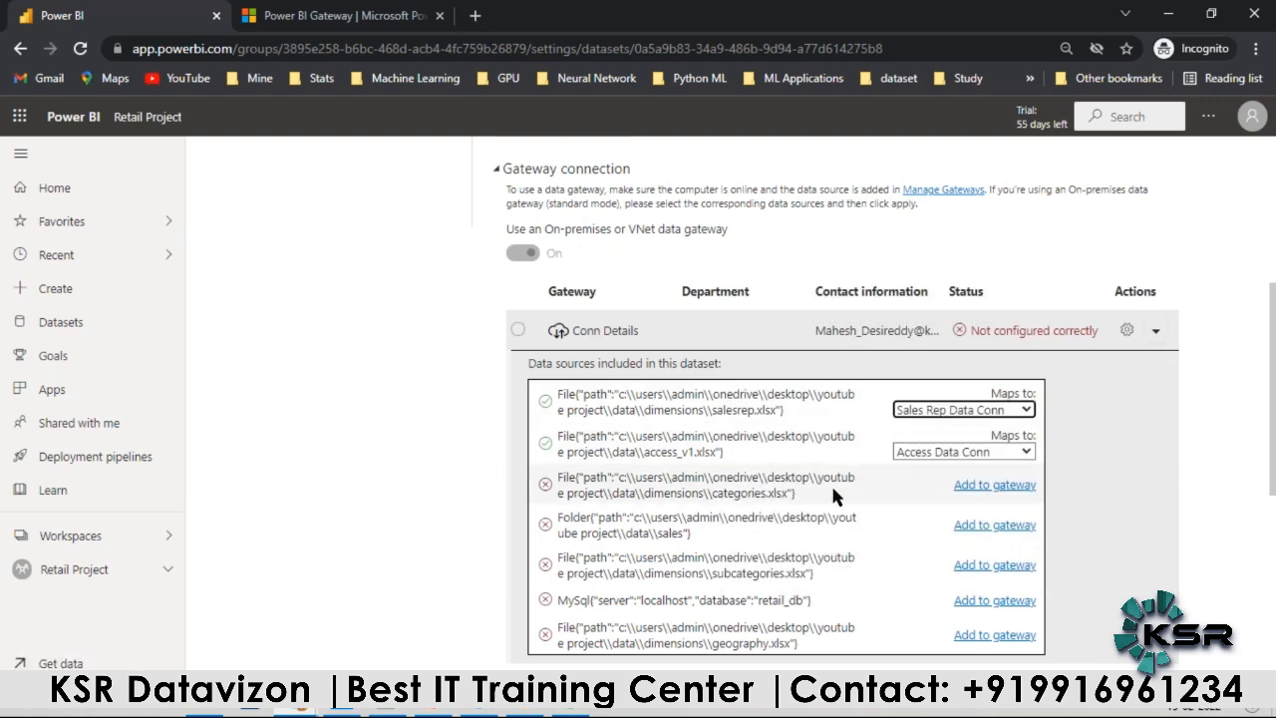
Step: Start adding the Categories.xlsx file source to the gateway and name the data source Category Data Conn
scroll(830, 482, down, 1)
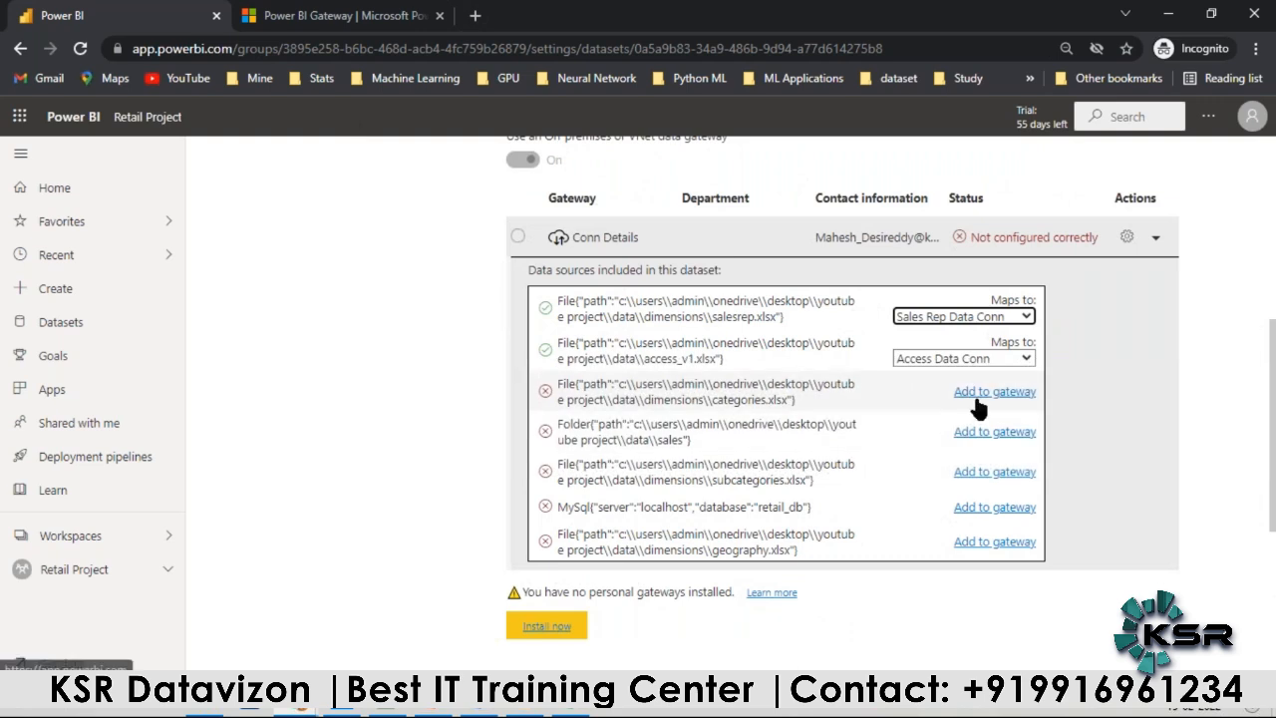
click(959, 395)
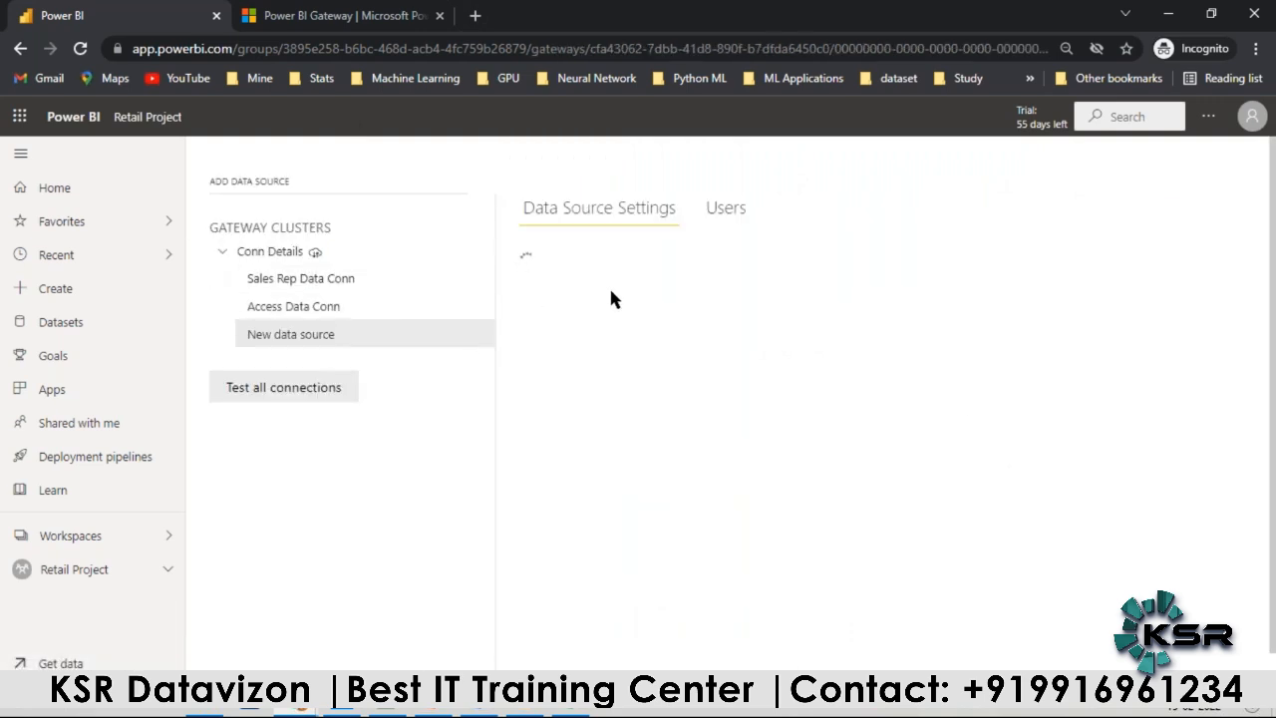
drag(615, 290, 529, 286)
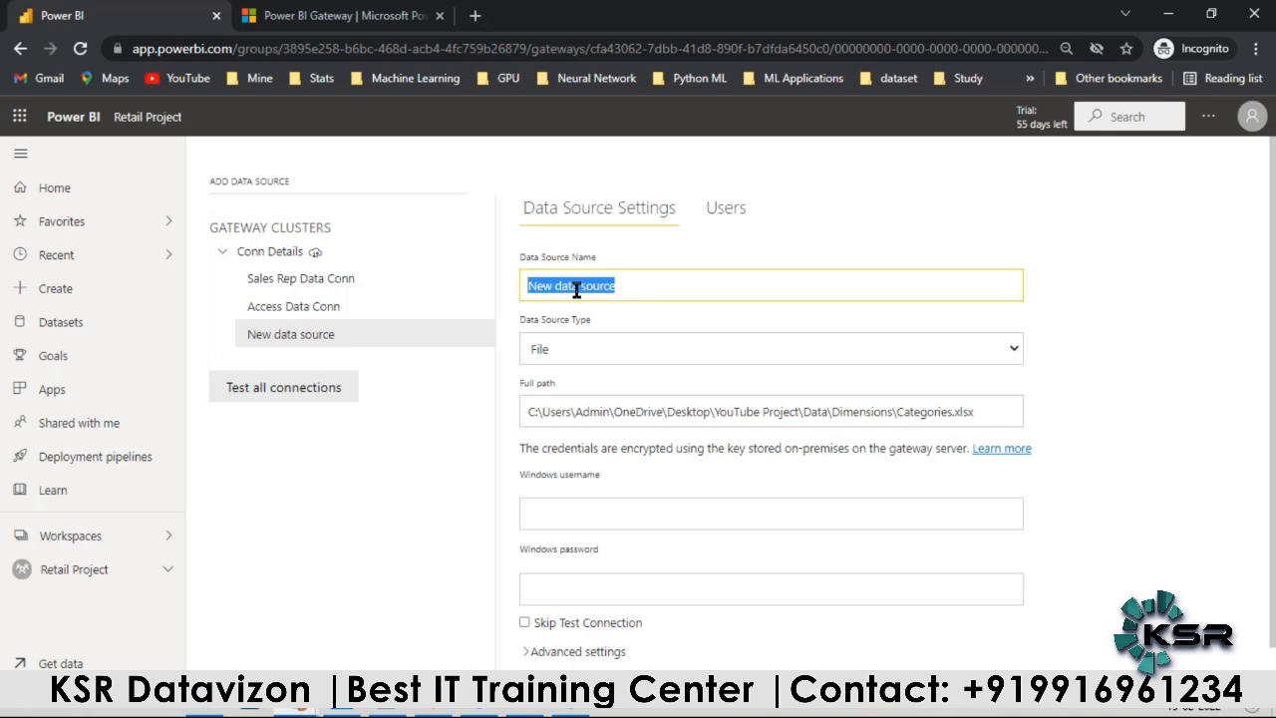
text(CA)
text(teg)
text(o)
text(ryDAt)
key(BackSpace)
text(ategory Data Conn)
click(576, 287)
Step: Fill in the Windows username and password for the Categories.xlsx source and add it to the gateway
click(568, 520)
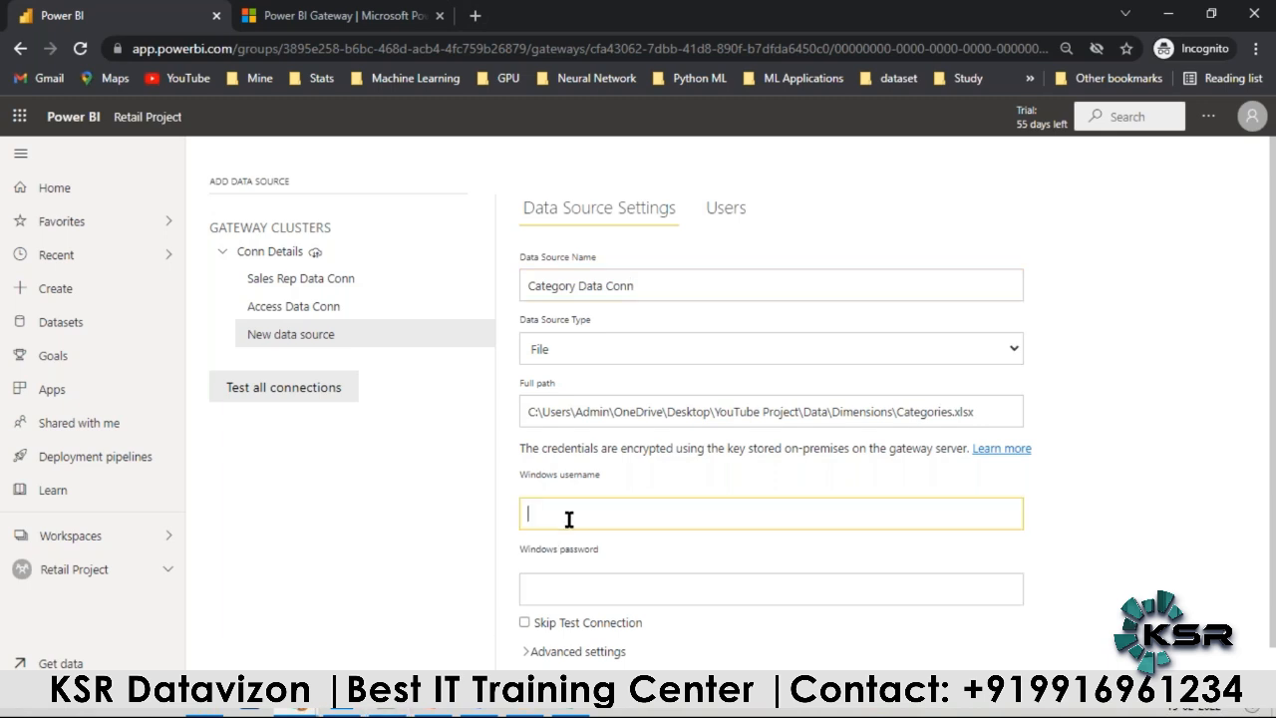
key(ctrl+v)
click(549, 588)
text(•••)
text(••••)
scroll(570, 595, down, 1)
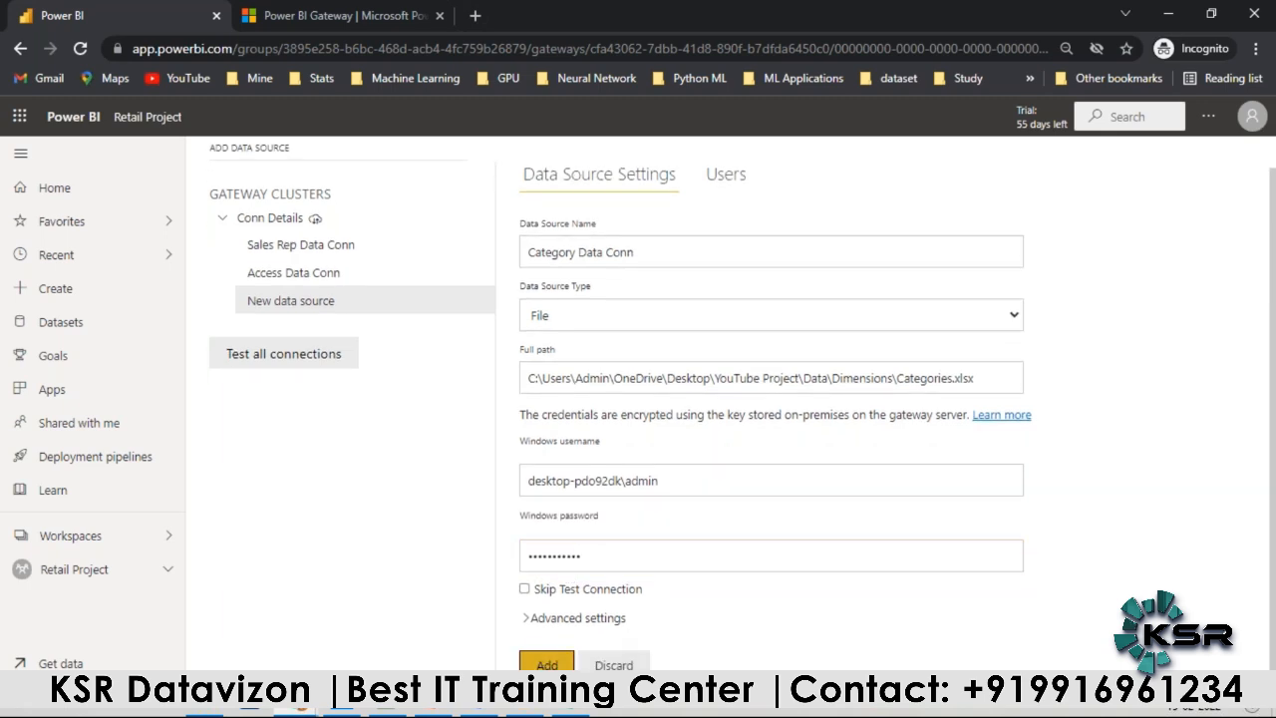
click(546, 665)
Step: From the Conn Details data source list, start adding the Sales folder source and name it Sales Data Conn
scroll(542, 428, down, 3)
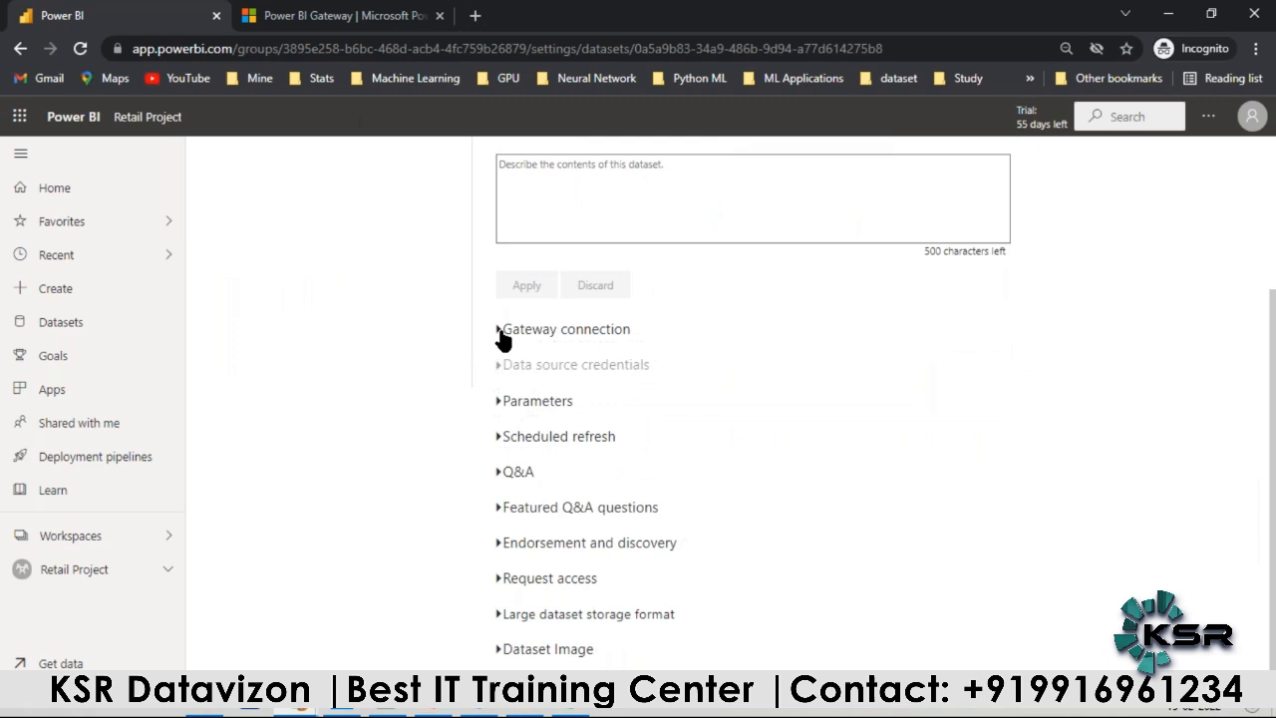
click(502, 336)
scroll(1147, 465, down, 2)
click(1154, 306)
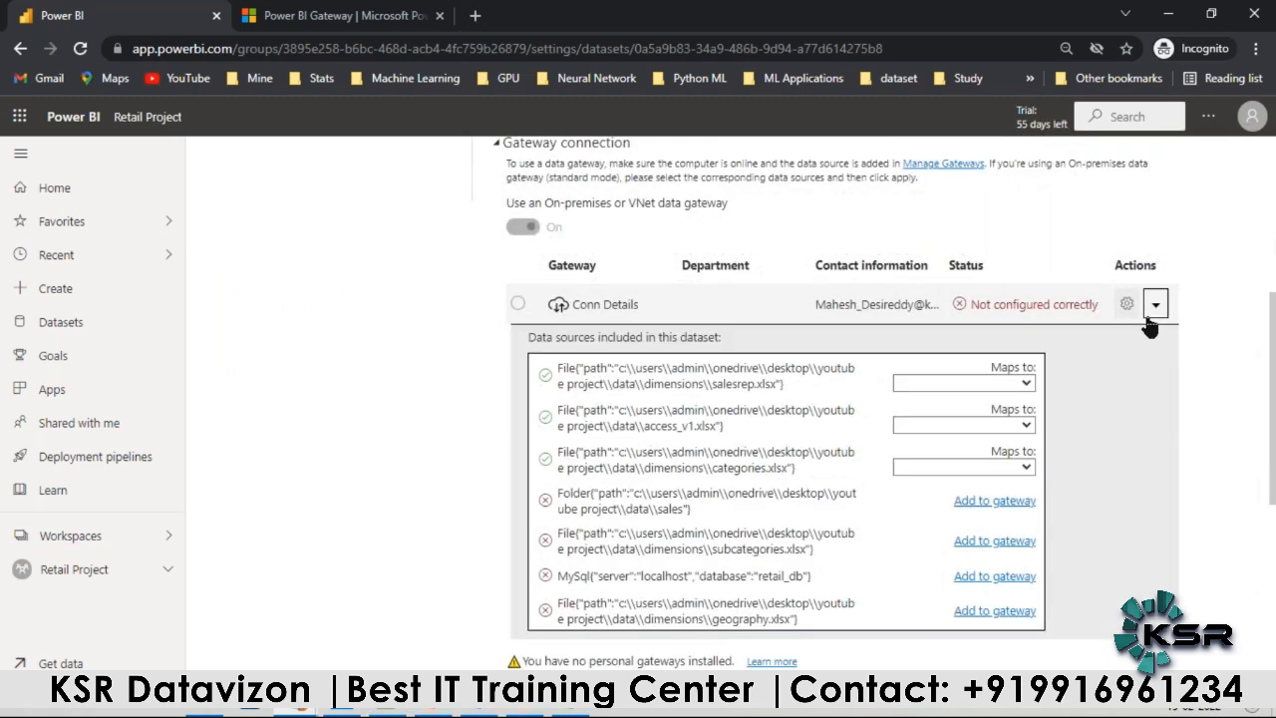
click(994, 502)
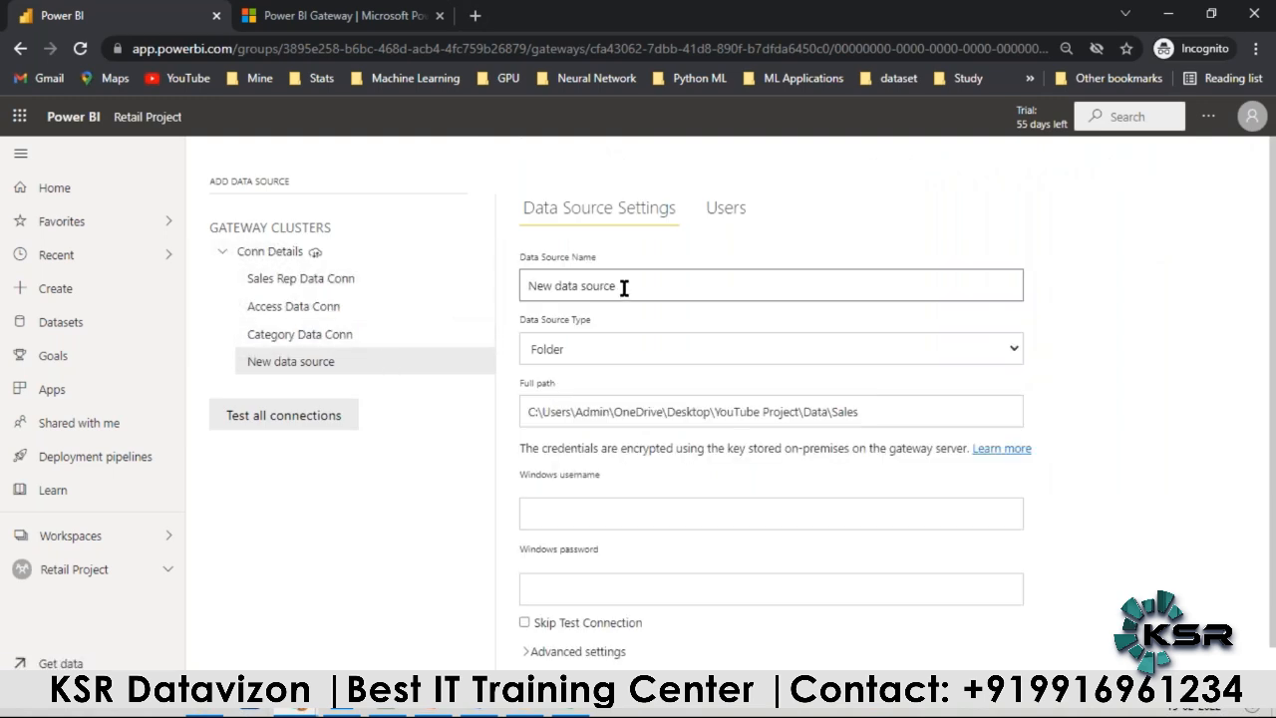
drag(621, 285, 533, 270)
text(Sales)
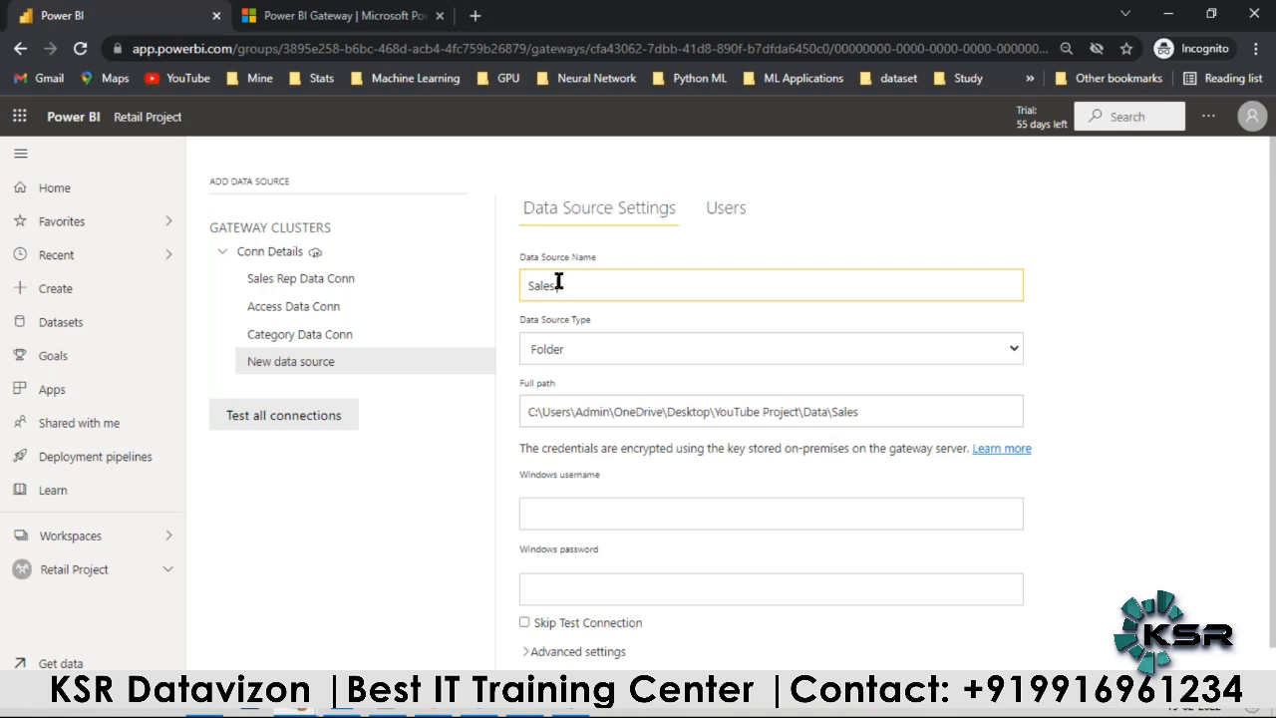
text( Data Conn)
Step: Fill in the Windows username and password for the Sales folder source and add it to the gateway
click(561, 515)
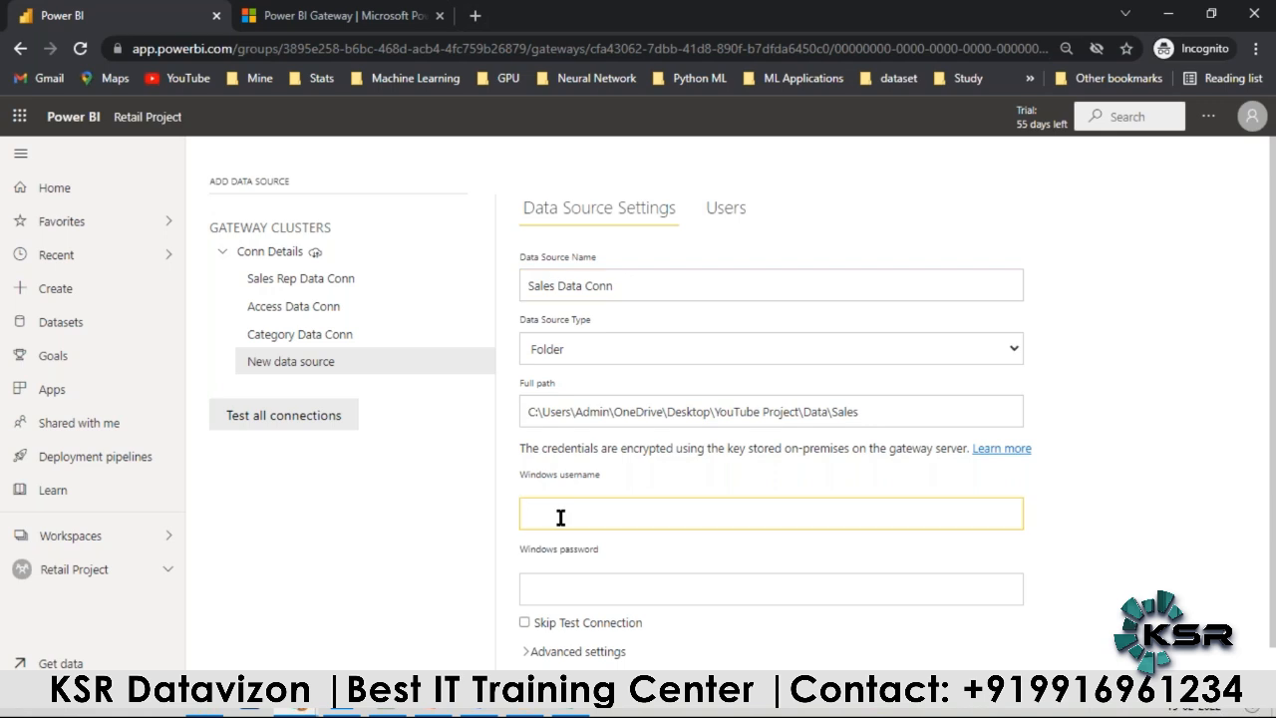
key(ctrl+v)
click(546, 586)
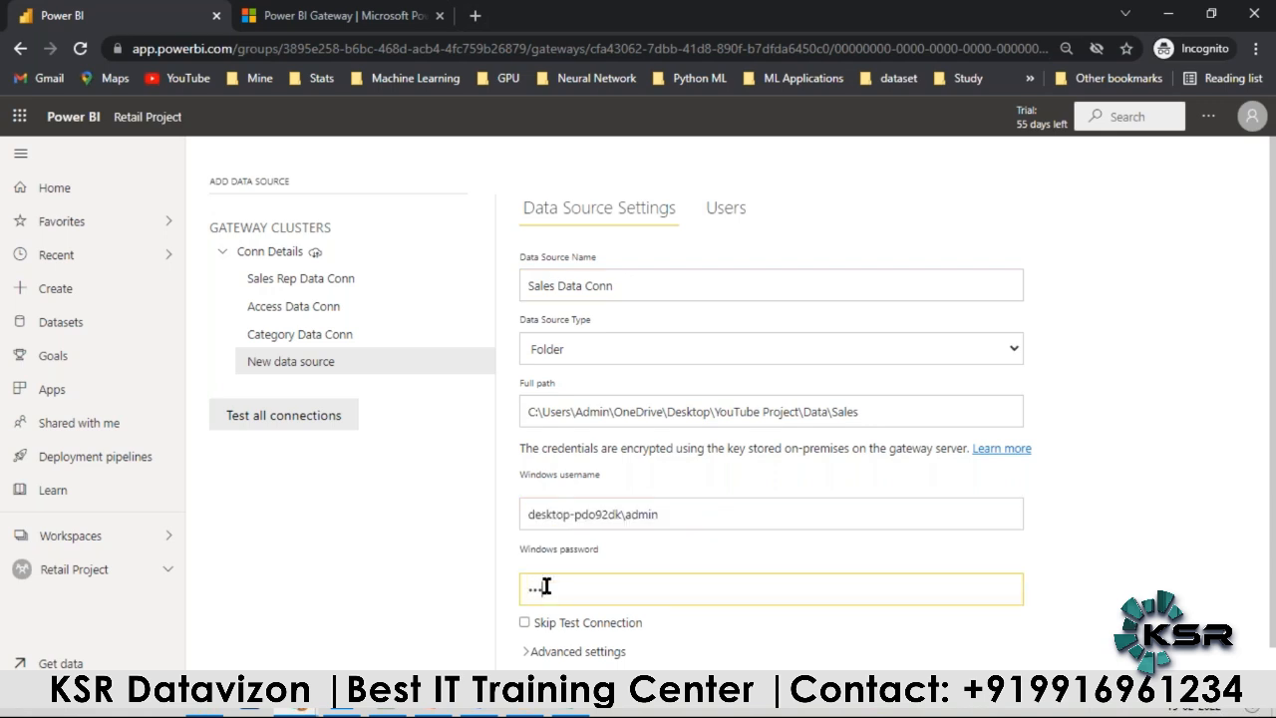
text(•••••••••••)
scroll(533, 592, down, 1)
click(544, 688)
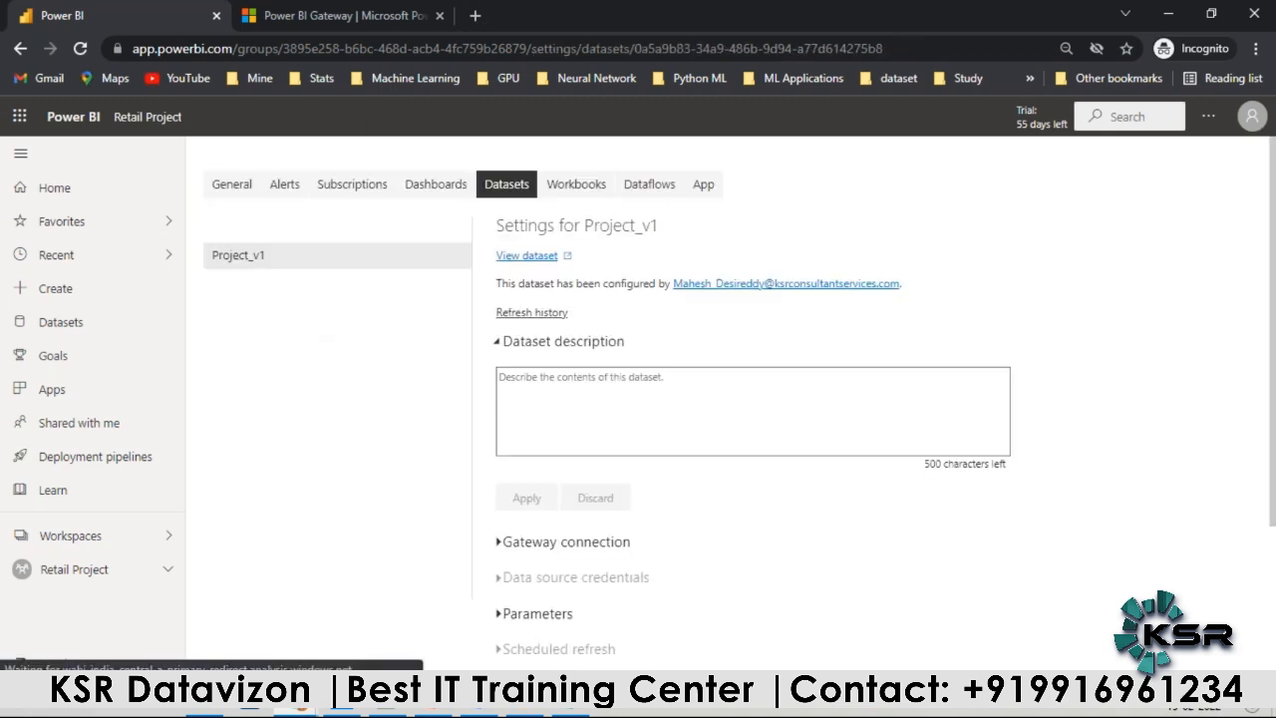
Step: From the Conn Details data source list, start adding the SubCategories.xlsx file source and name it Sub Category Data Conn
scroll(596, 452, down, 3)
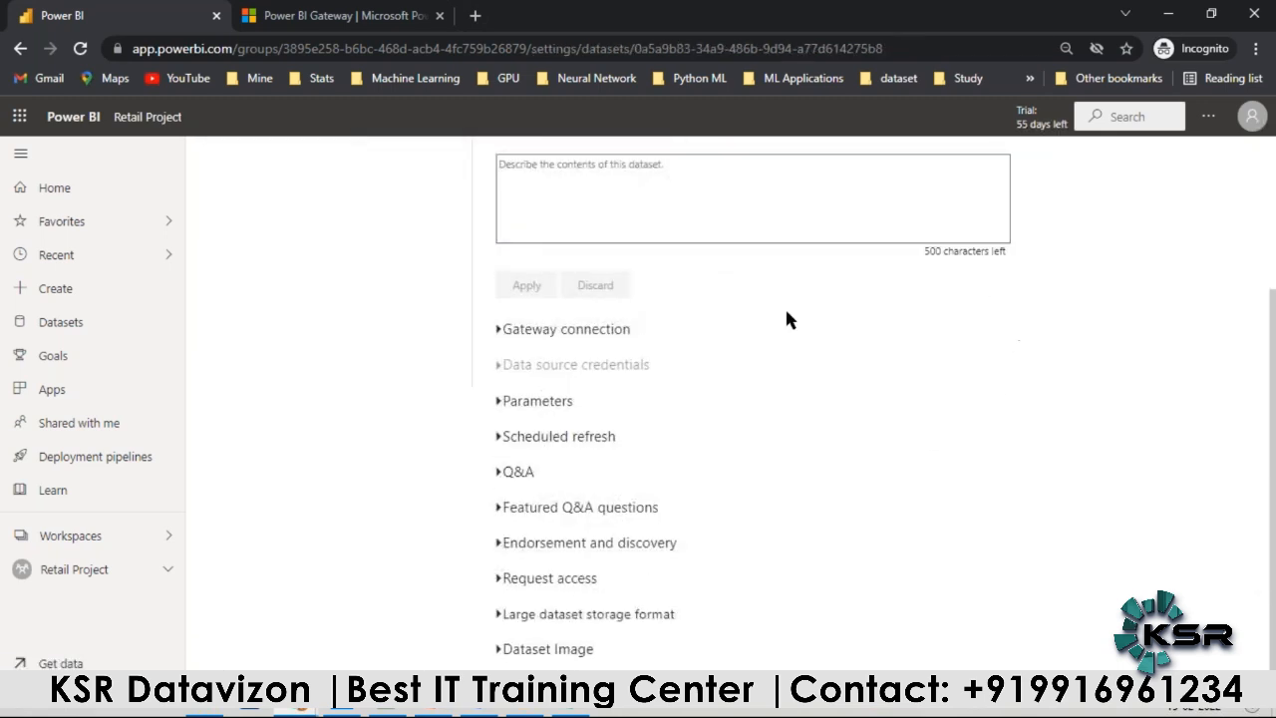
click(523, 327)
click(1156, 491)
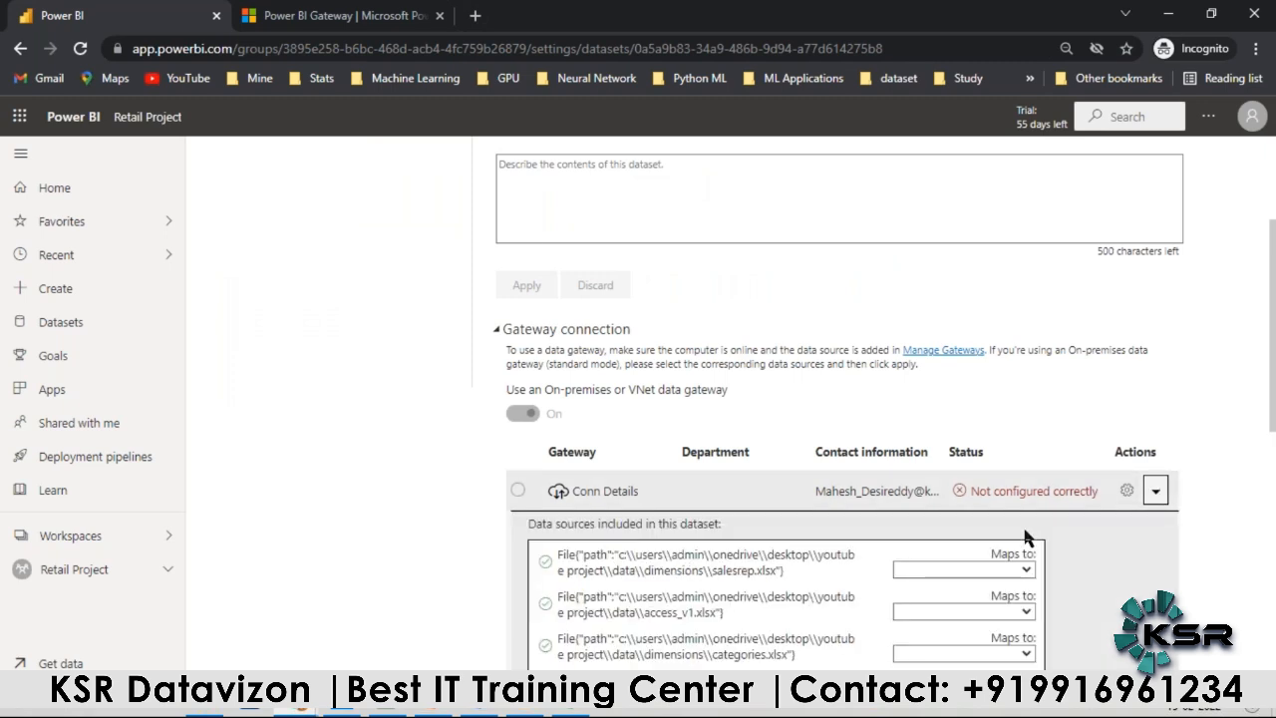
scroll(716, 408, down, 3)
click(996, 449)
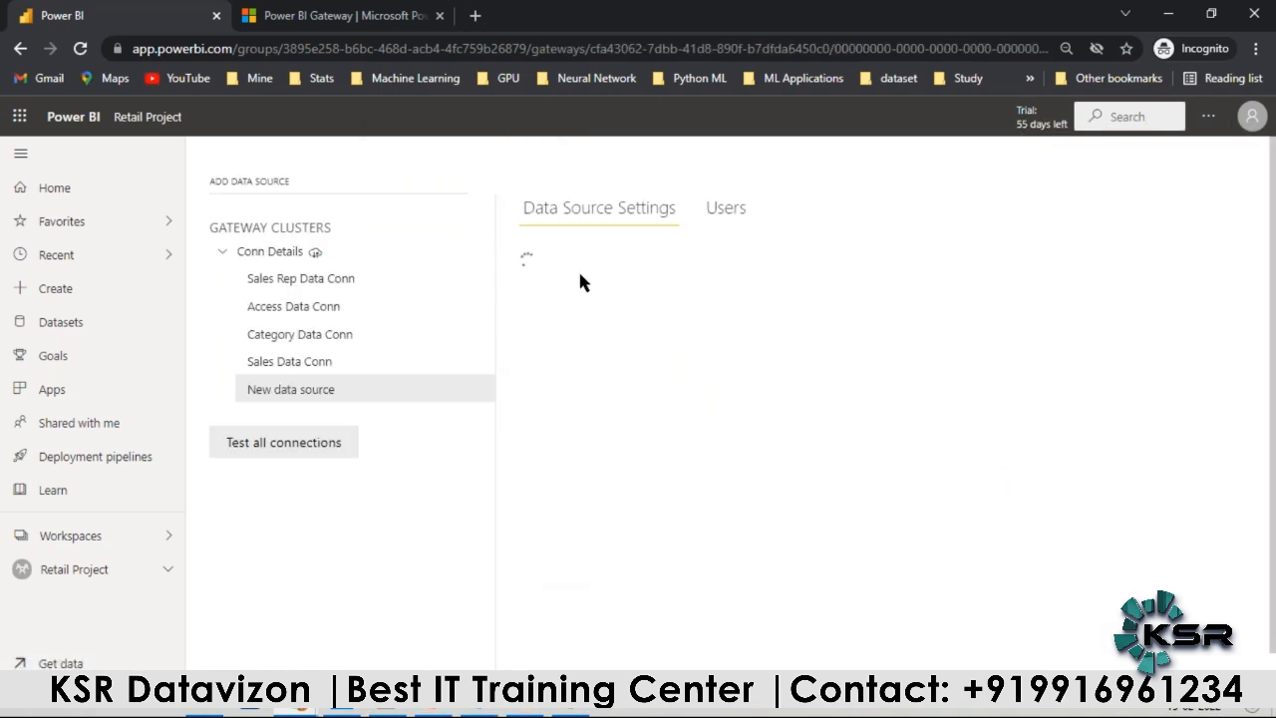
drag(620, 292, 555, 282)
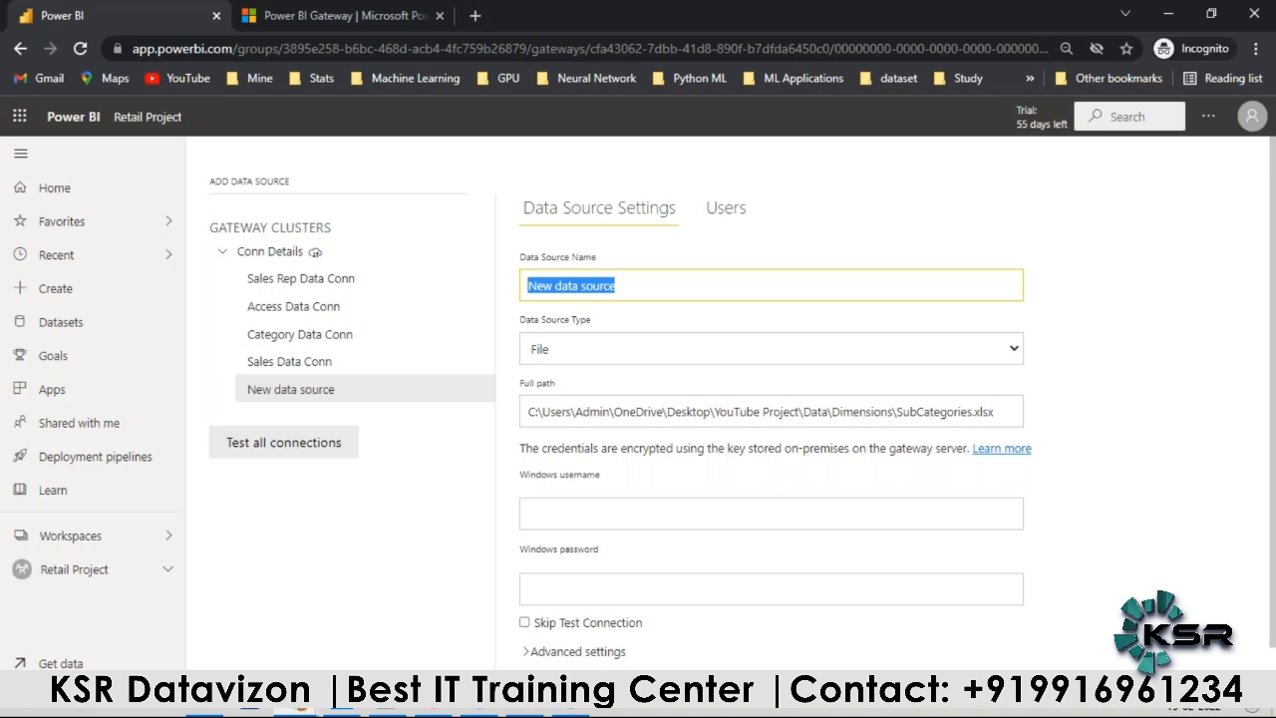
text(S)
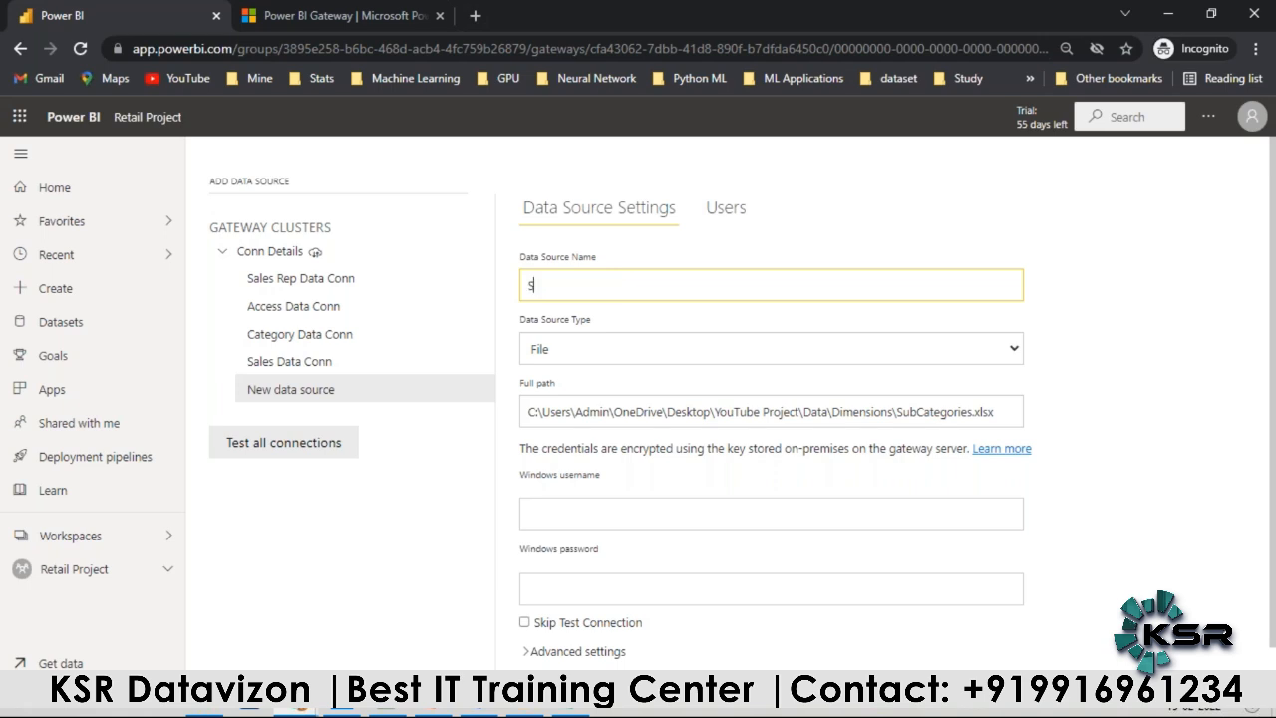
text(ub Category Data Conn)
Step: Browse the available data source types for the SubCategories.xlsx source, keeping File selected
click(583, 343)
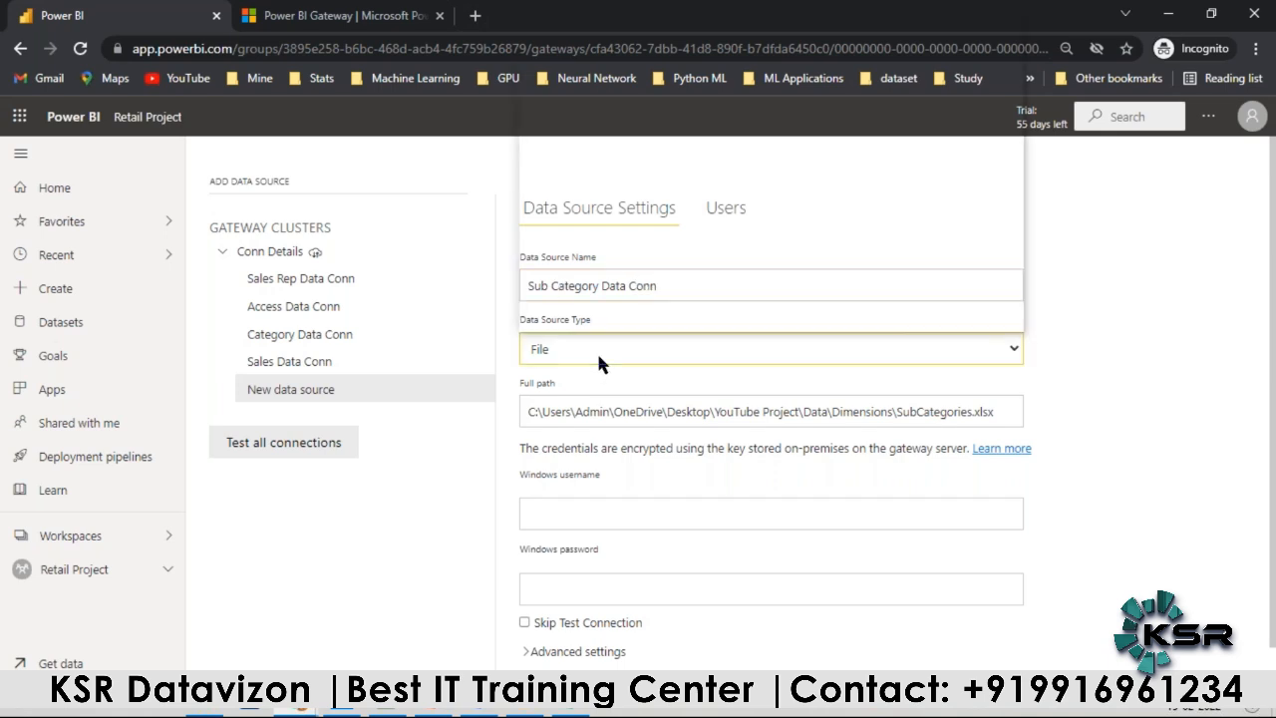
scroll(598, 140, down, 1)
scroll(594, 160, down, 7)
scroll(578, 174, up, 2)
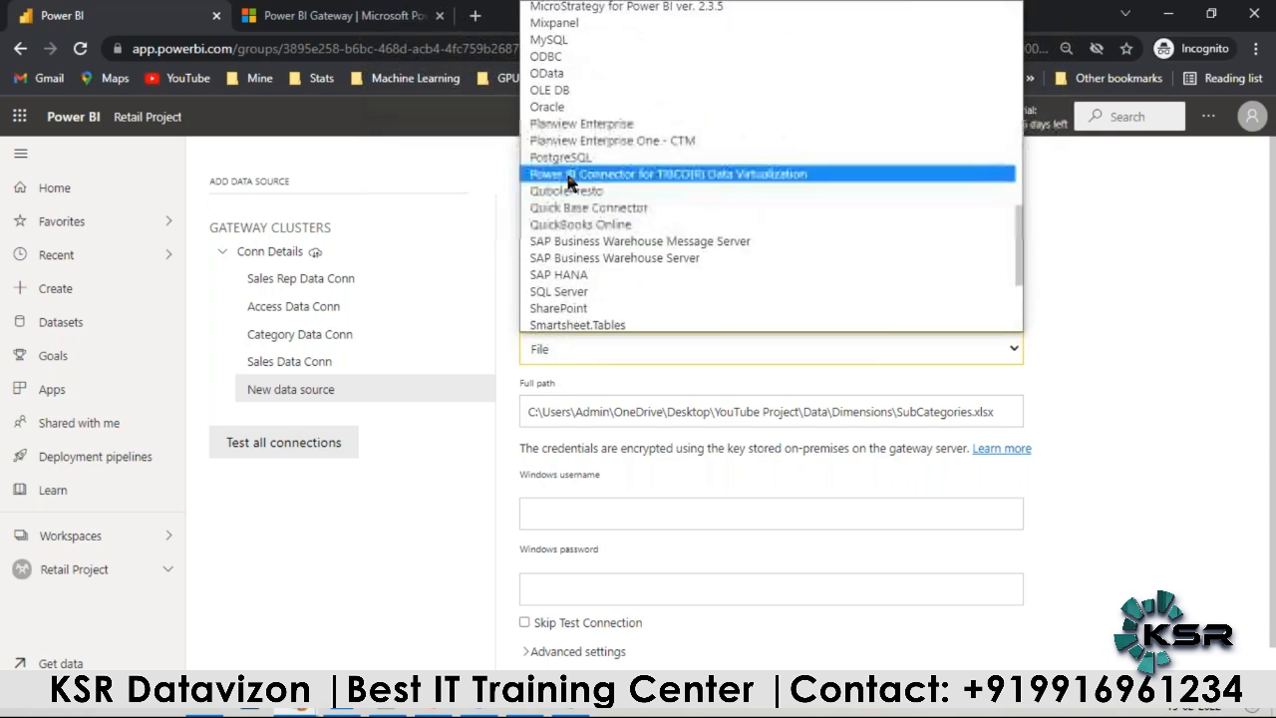
scroll(573, 199, down, 3)
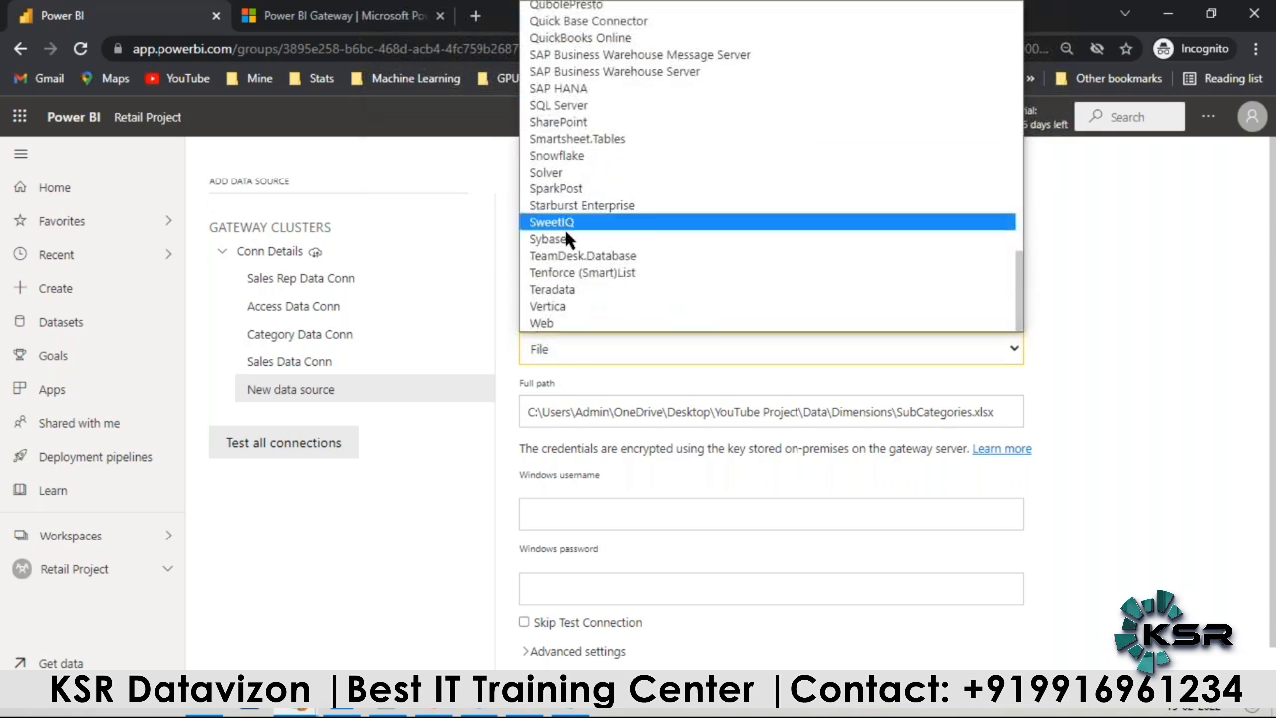
scroll(568, 316, up, 15)
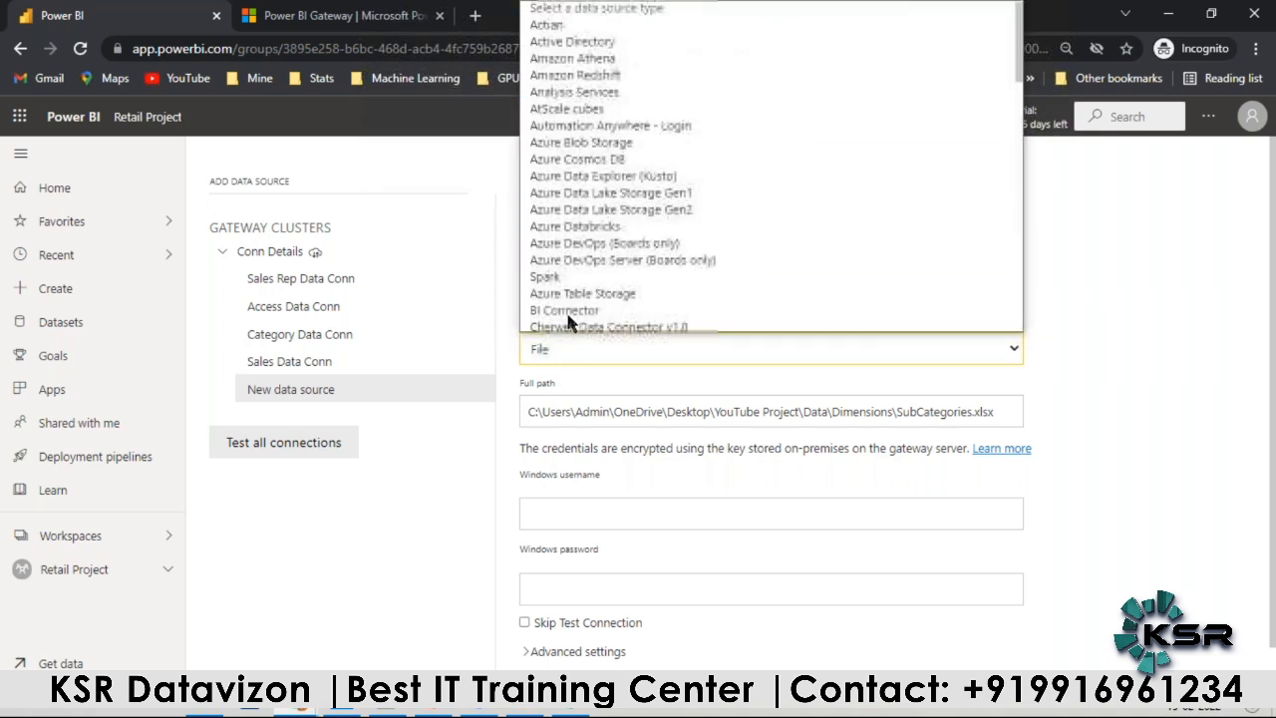
click(1097, 361)
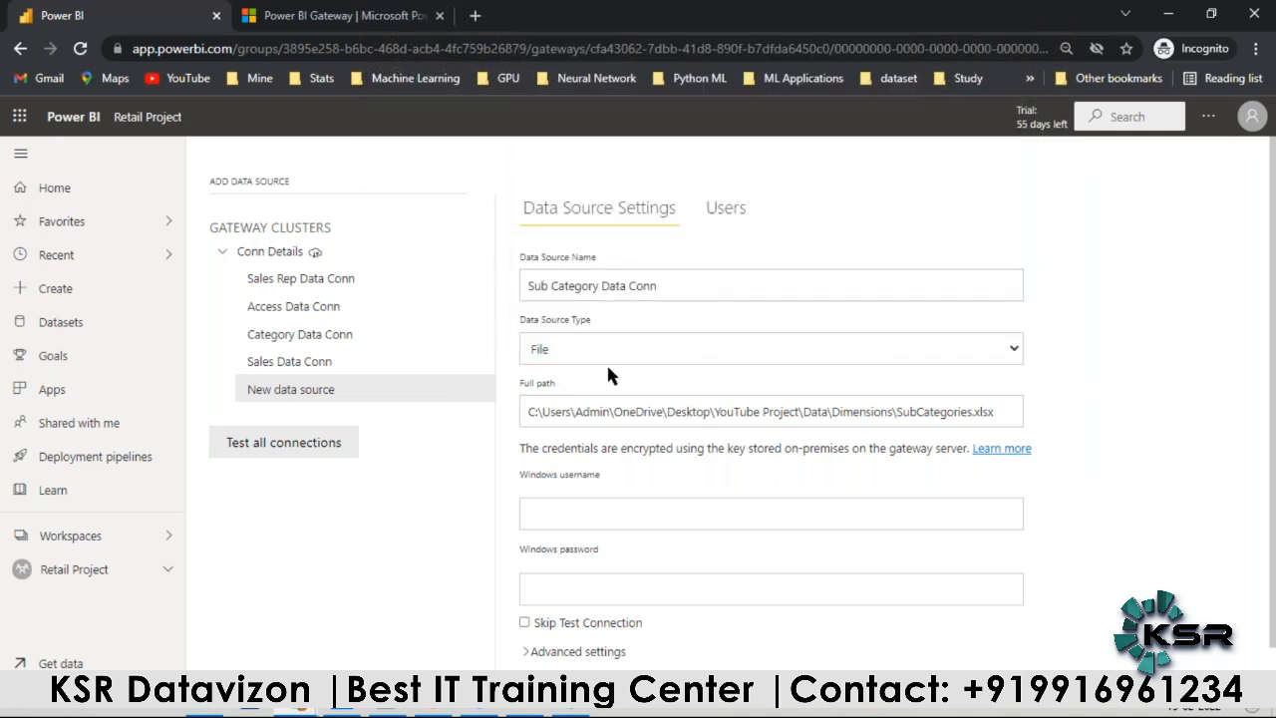
Step: Fill in the Windows username and password for the SubCategories.xlsx source and add it to the gateway
click(613, 511)
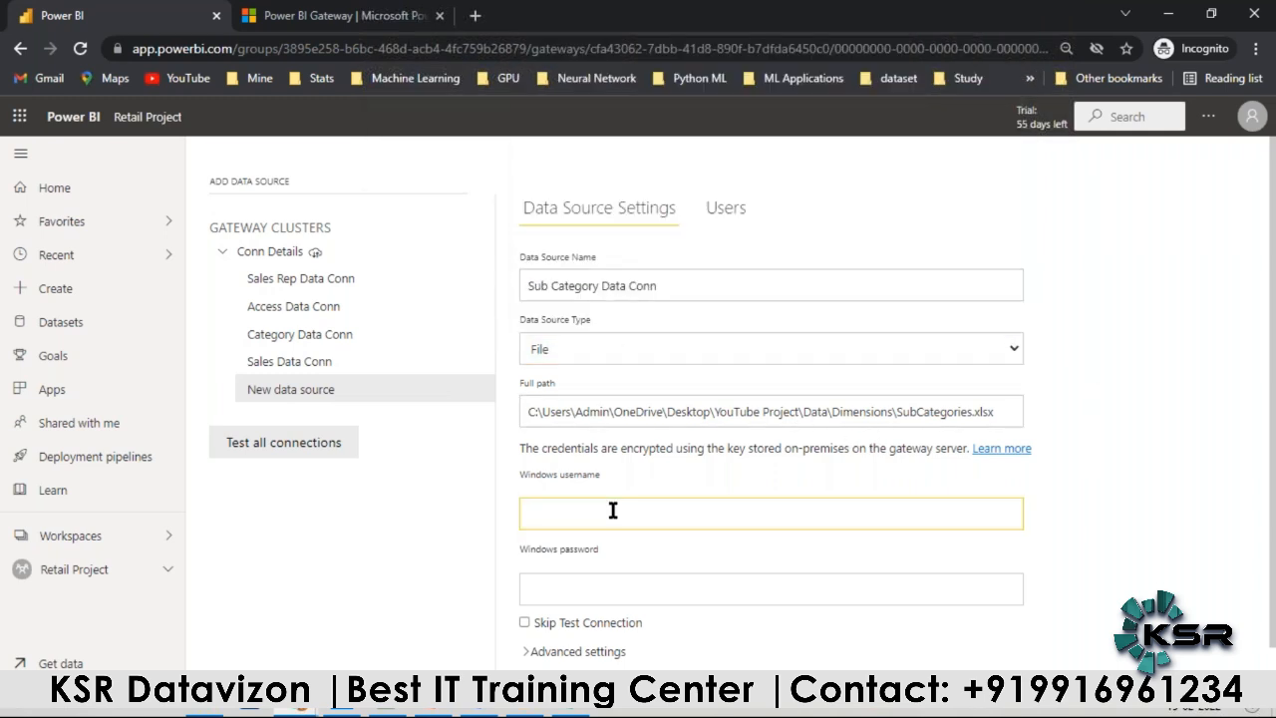
key(ctrl+v)
click(576, 591)
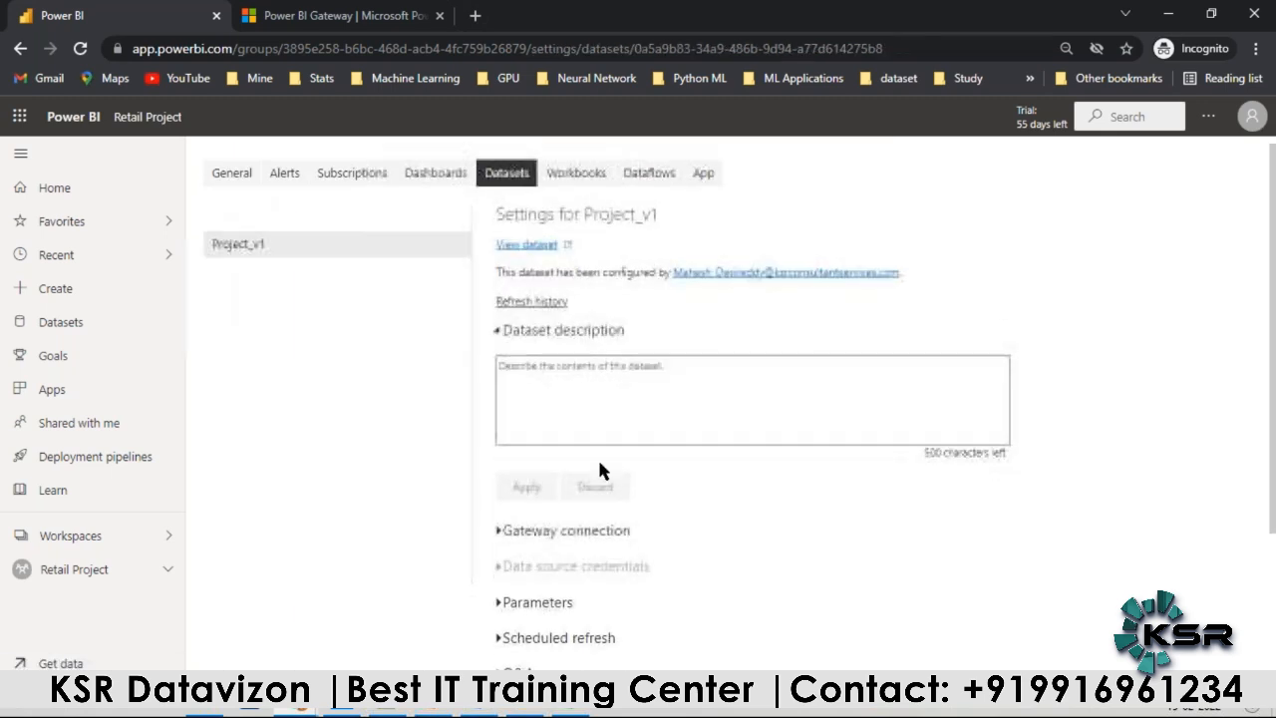
scroll(597, 456, down, 2)
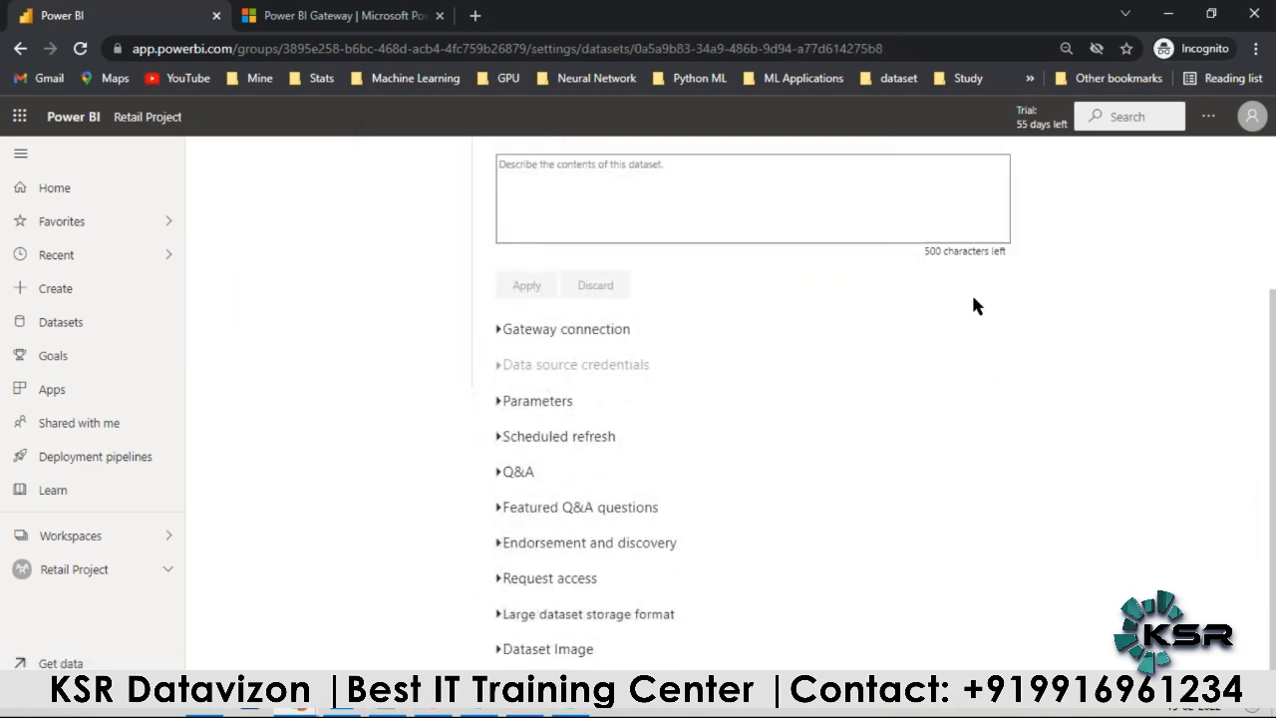
Step: Expand the Conn Details gateway in the dataset's gateway connection settings to list its data sources
click(508, 330)
click(1156, 491)
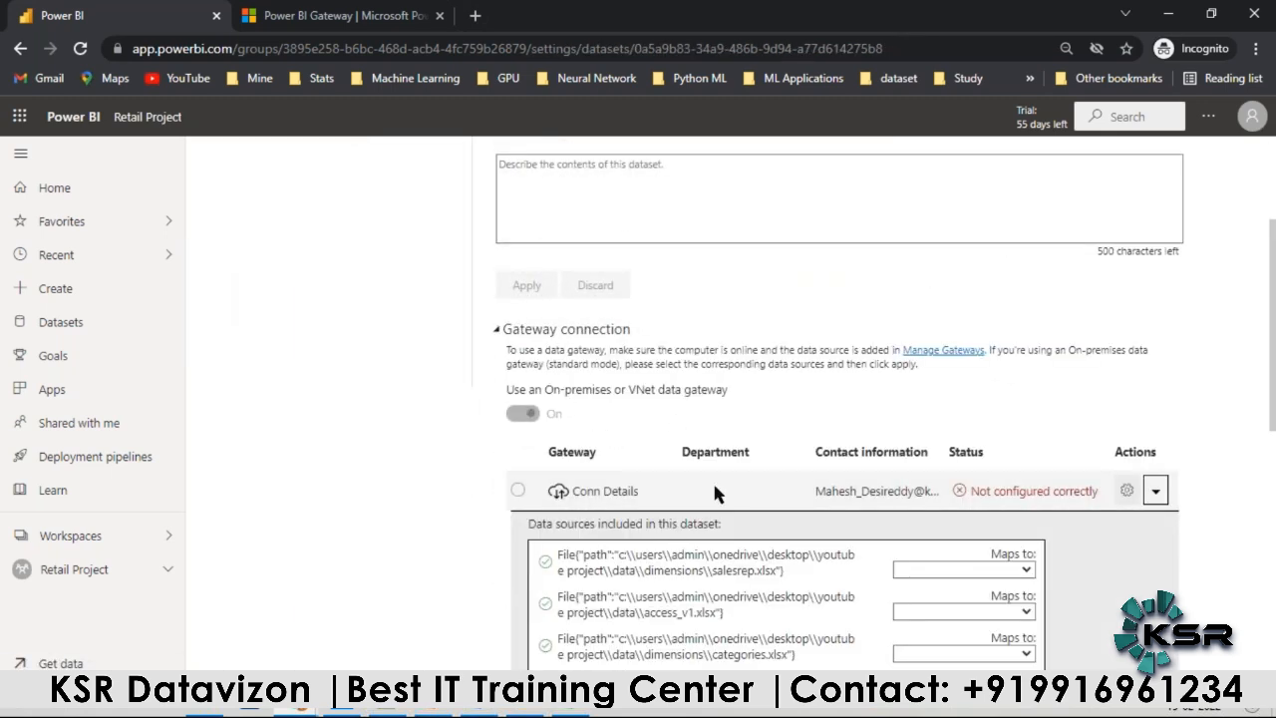
scroll(592, 342, down, 3)
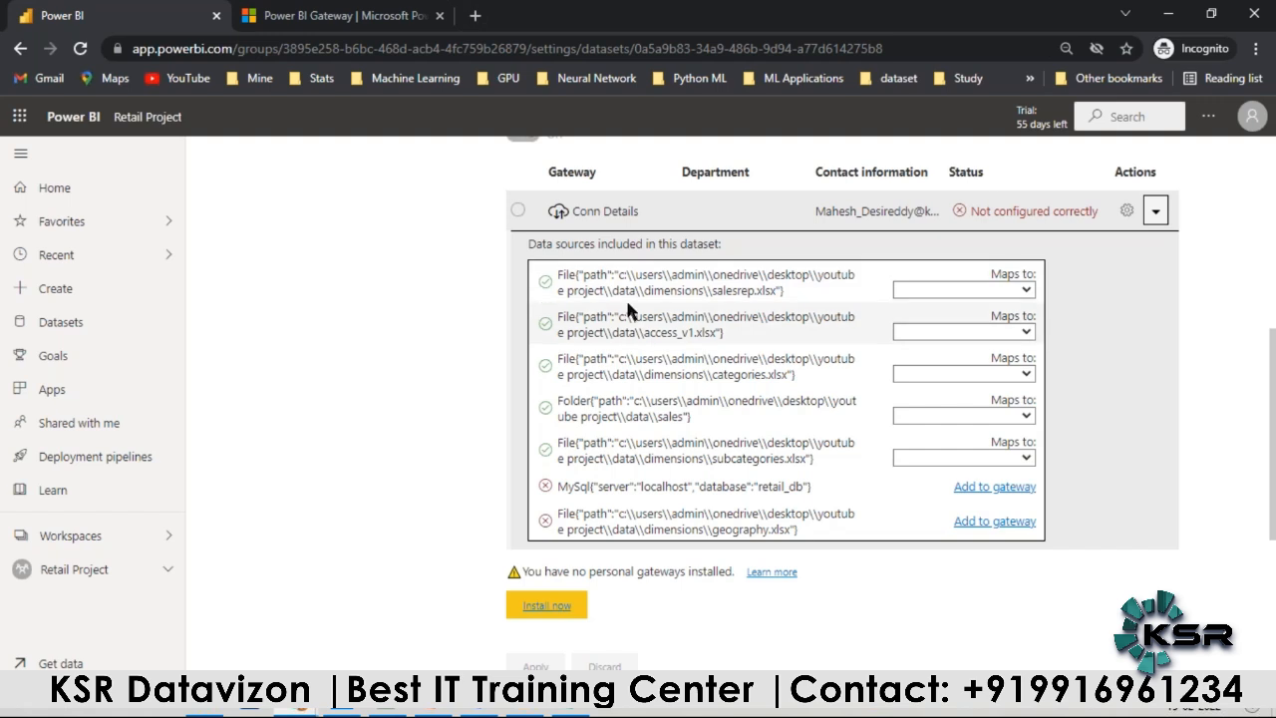
Step: Switch to Notepad++ to check the noted Windows credentials and return to the Power BI gateway settings
click(389, 712)
double_click(257, 108)
click(291, 133)
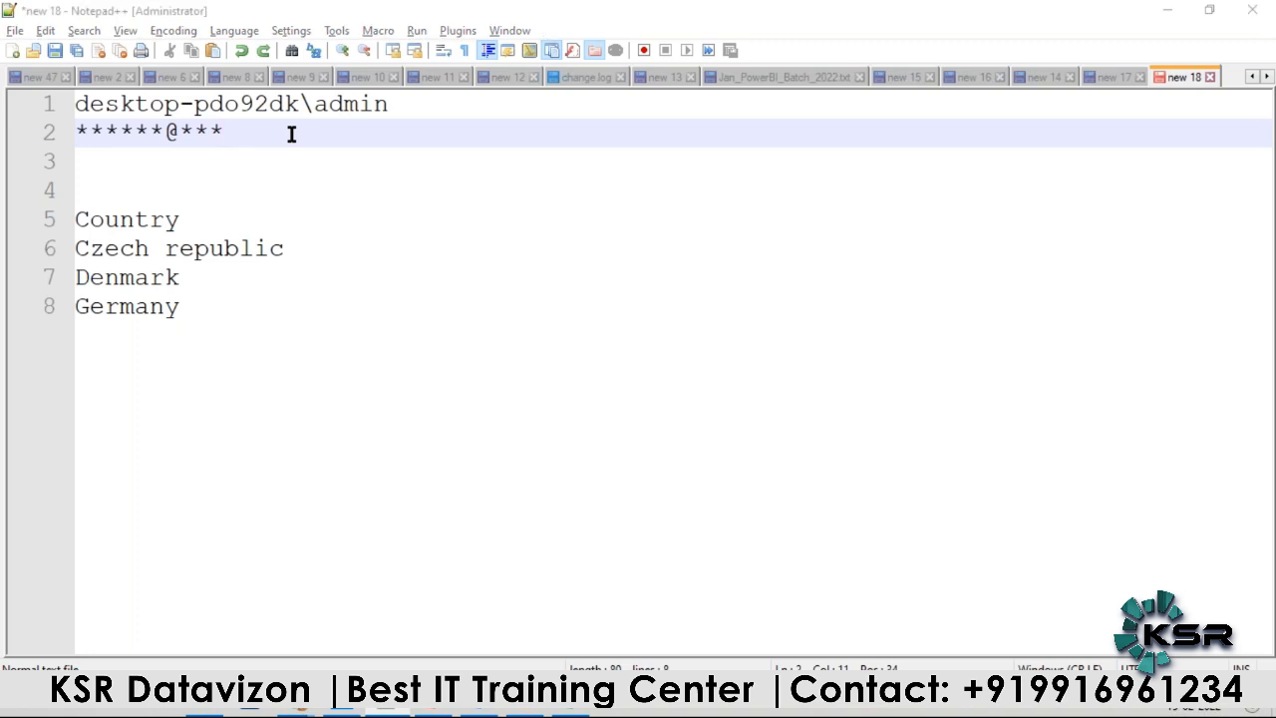
key(alt+Tab)
Step: Start adding the MySQL retail_db source on localhost to the gateway and name it MySQL Data Conn
click(972, 524)
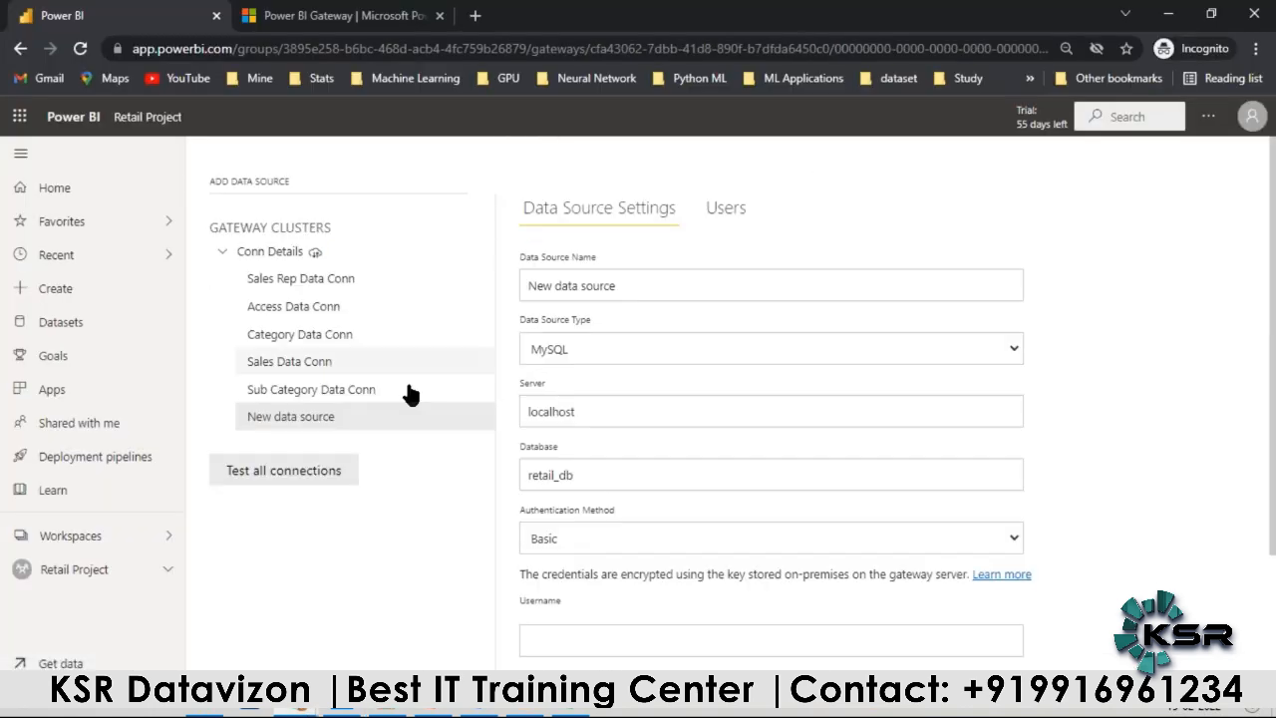
drag(616, 286, 645, 314)
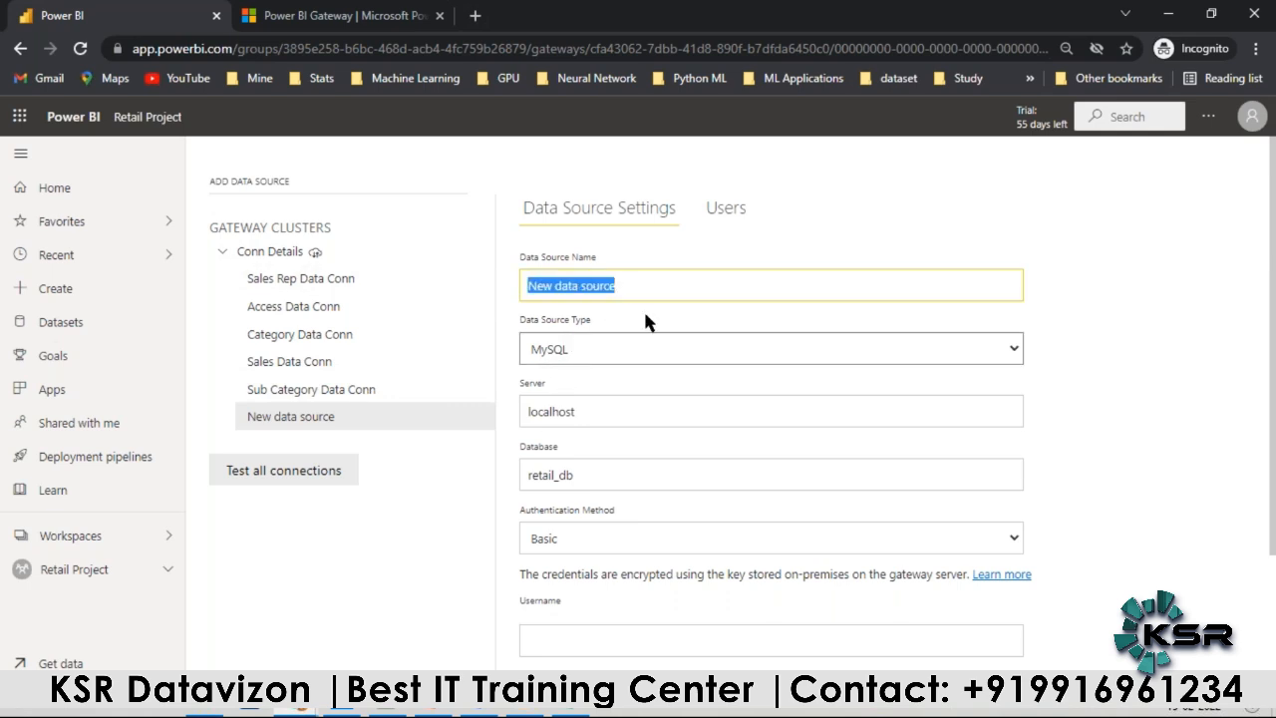
text(MySQ)
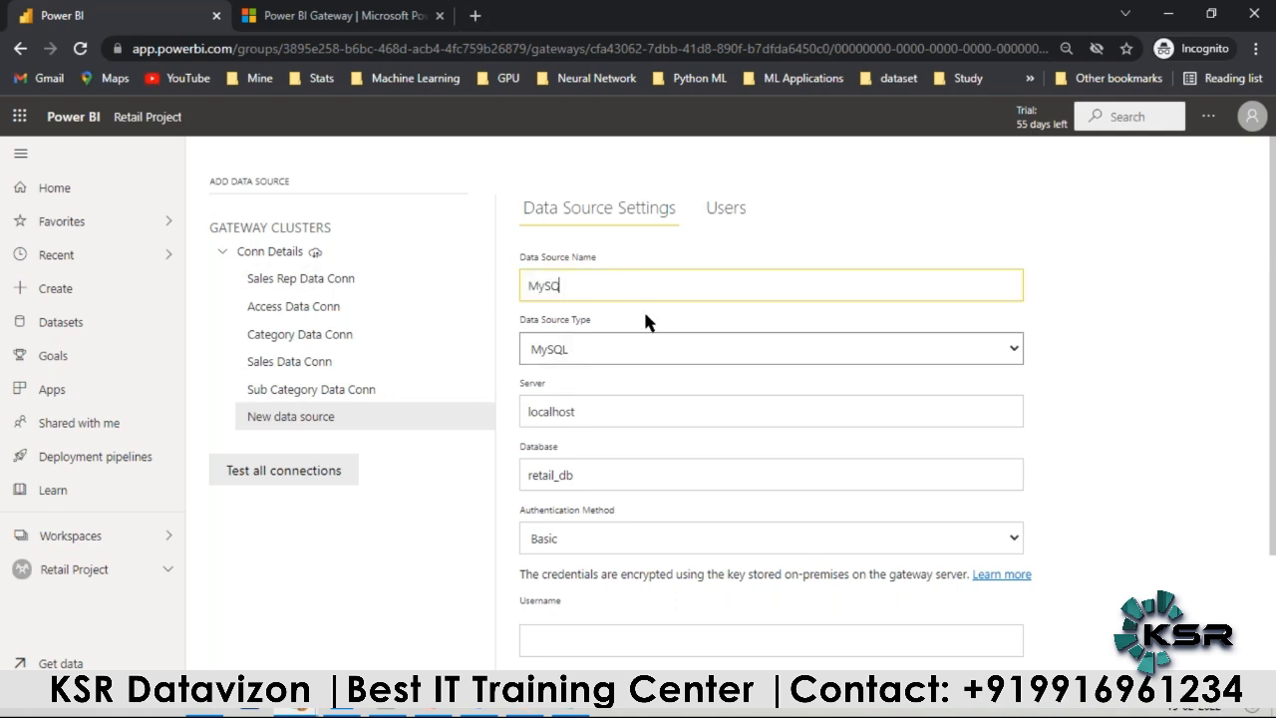
text(LData)
key(BackSpace)
key(BackSpace)
key(BackSpace)
key(BackSpace)
text(Data Conn)
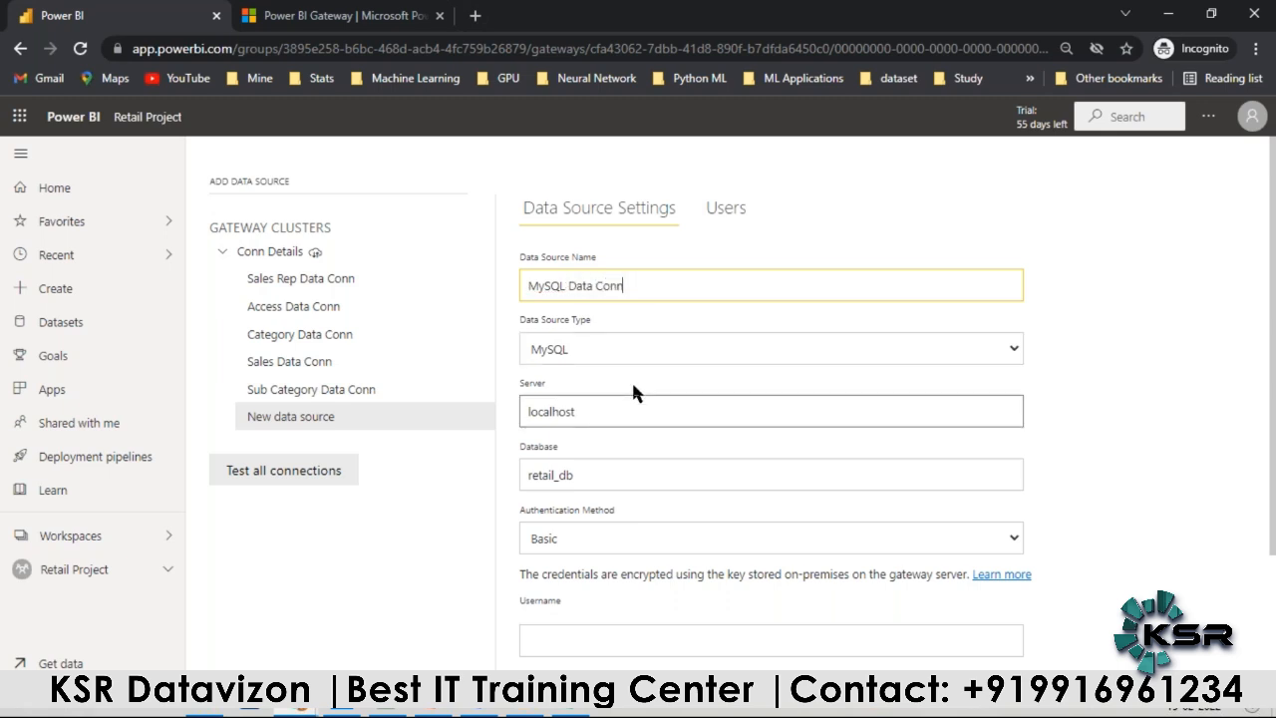
Step: Enter root as the username, fill in the database password, and add the MySQL source to the gateway
scroll(631, 380, down, 1)
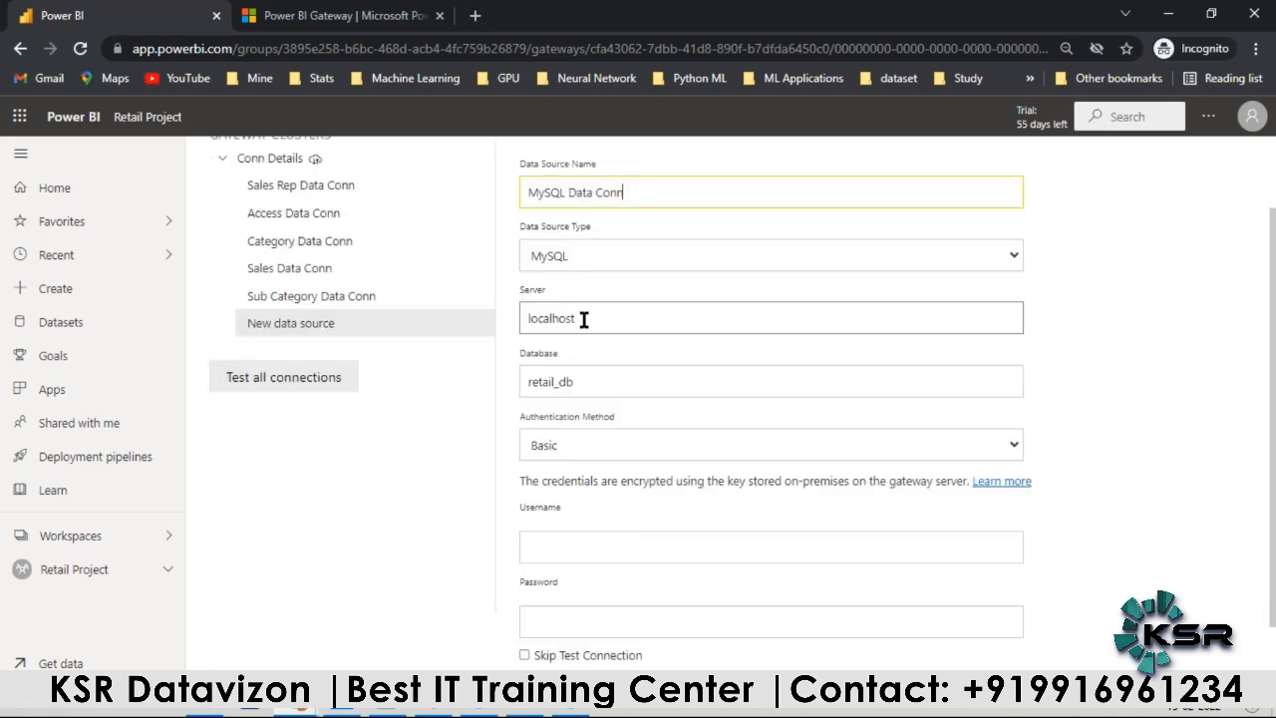
scroll(583, 383, down, 1)
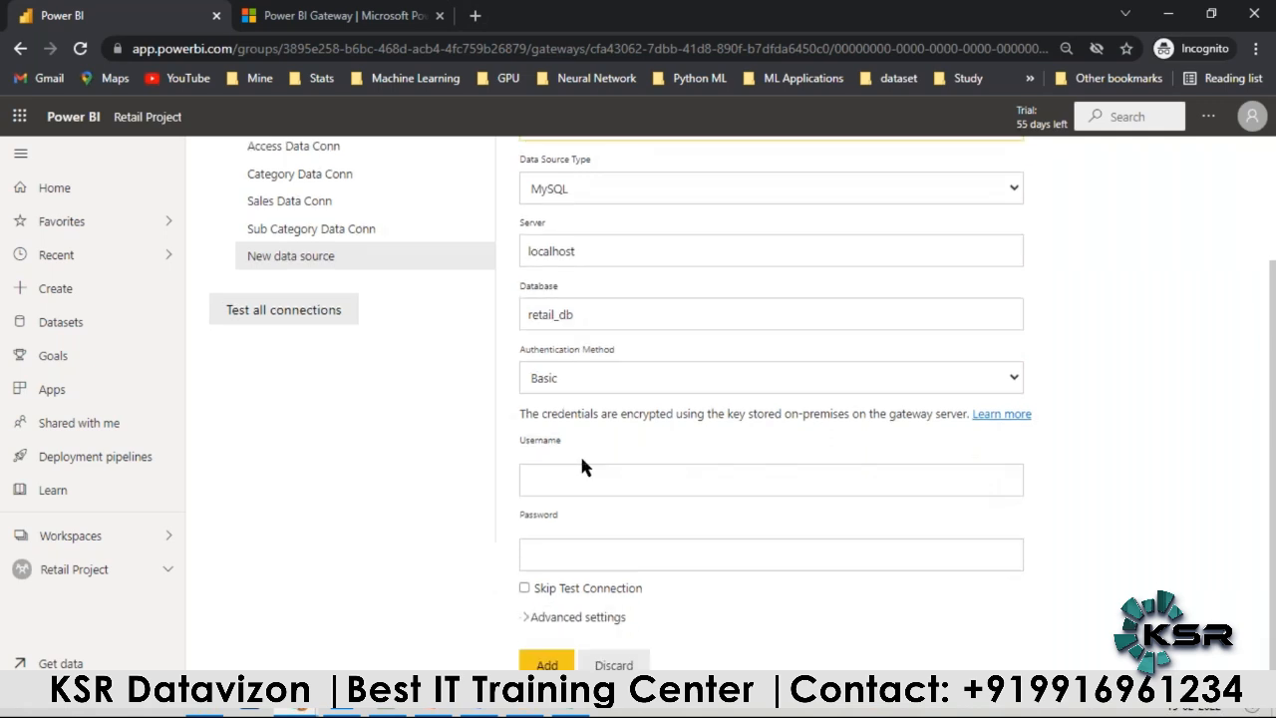
click(583, 469)
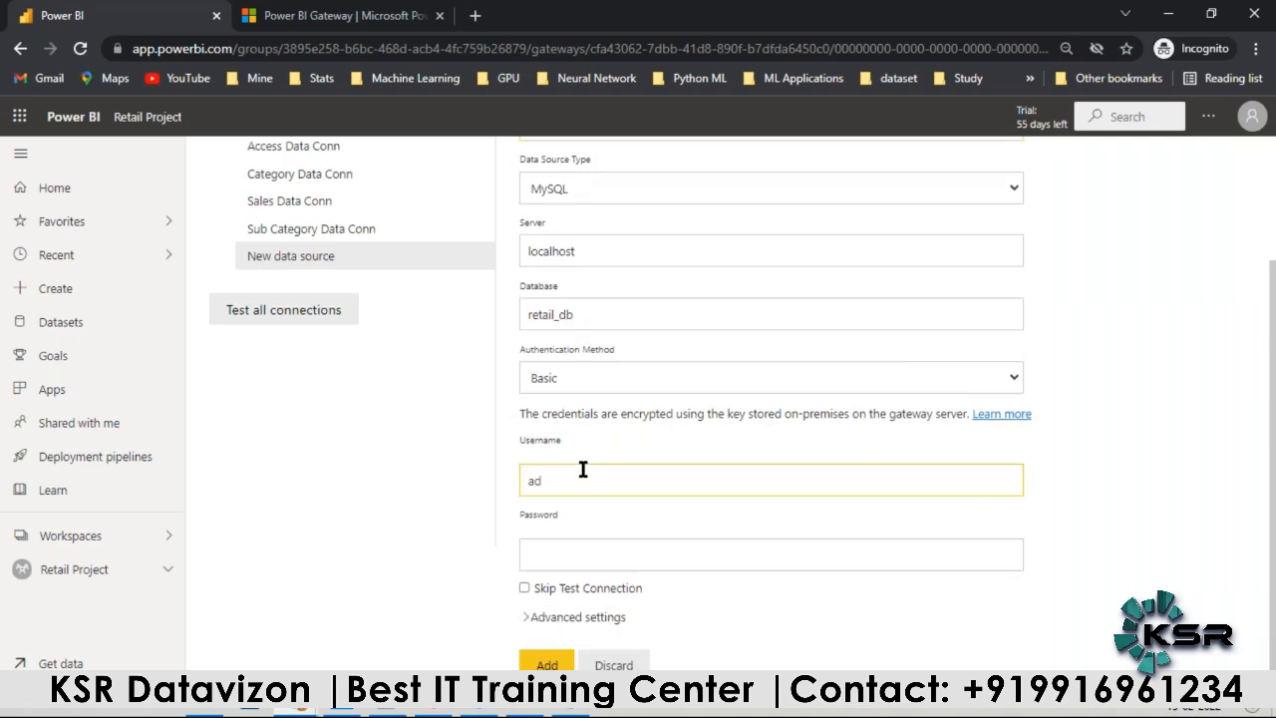
text(root)
click(549, 558)
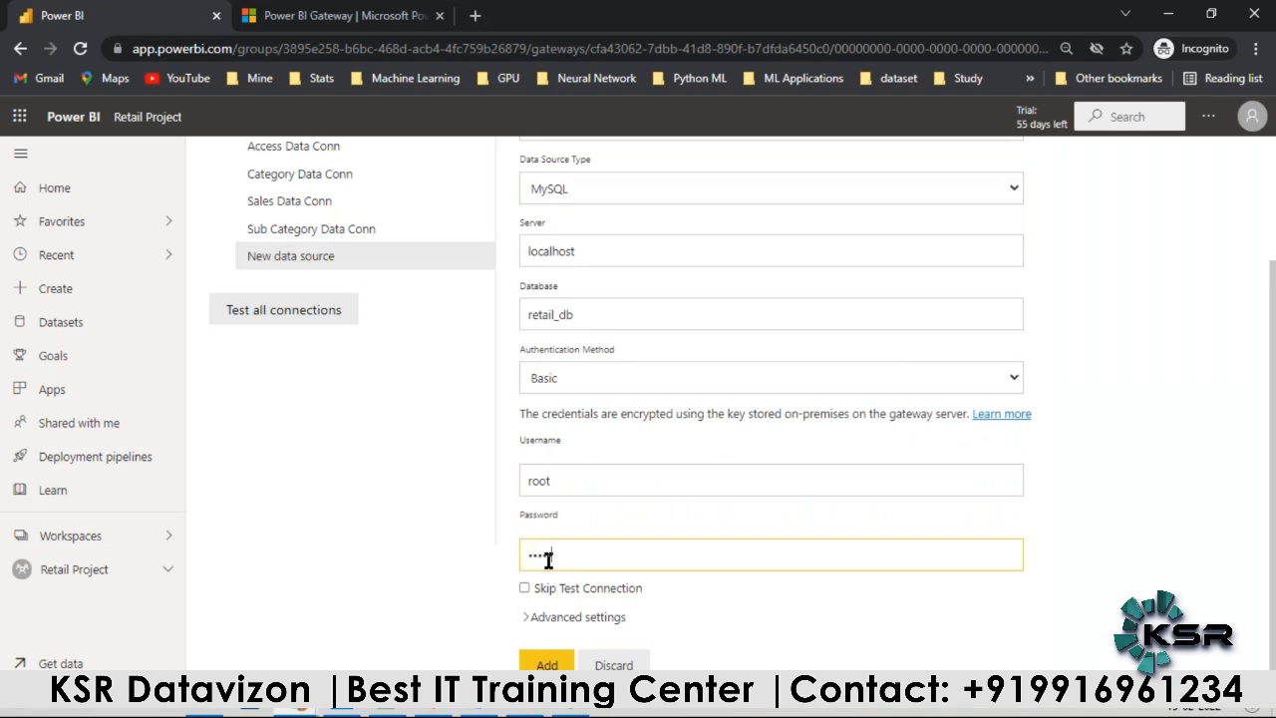
click(547, 662)
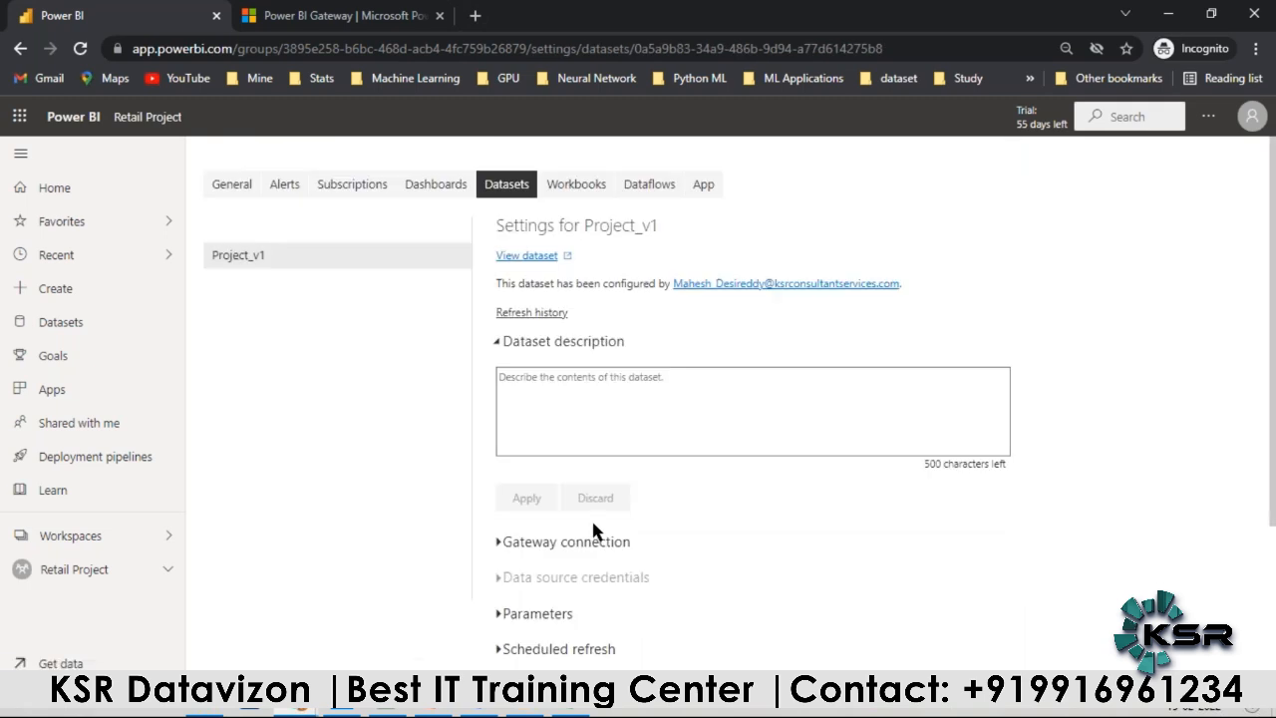
Step: From the Conn Details data source list, start adding the Geography.xlsx file source and name it Geo Data Conn
scroll(452, 385, down, 3)
click(499, 330)
scroll(1083, 315, down, 3)
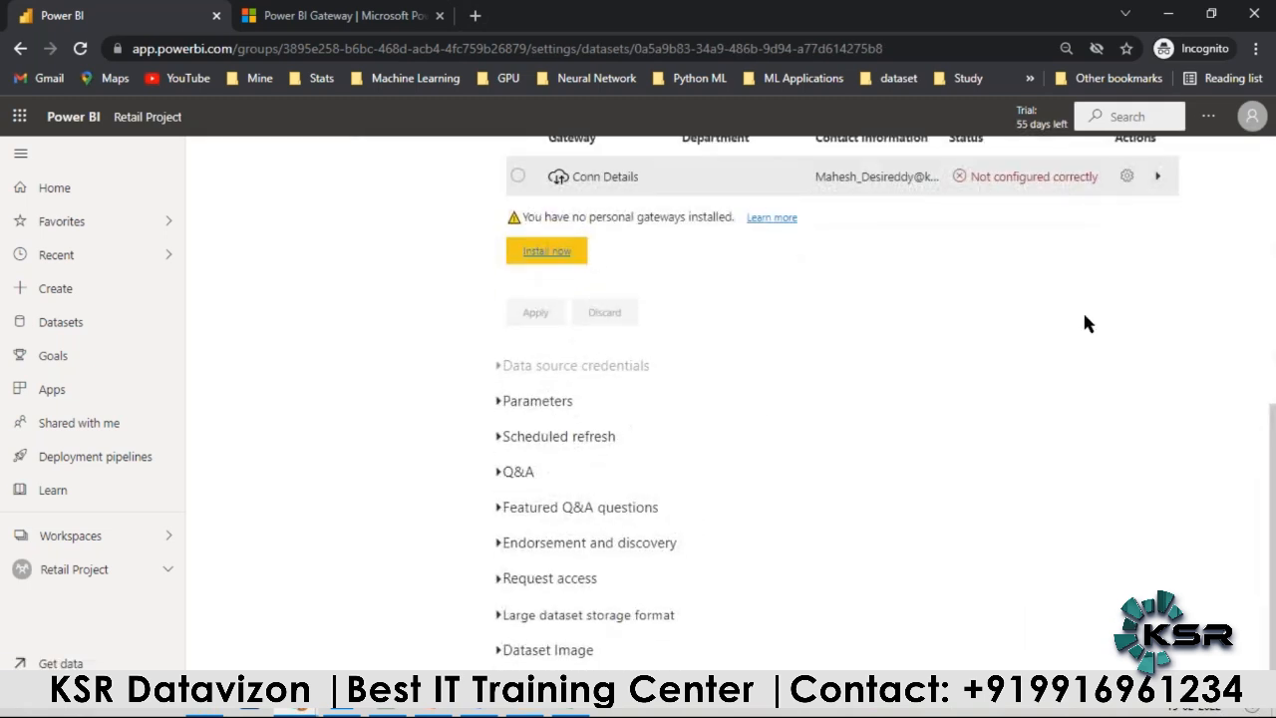
click(1159, 178)
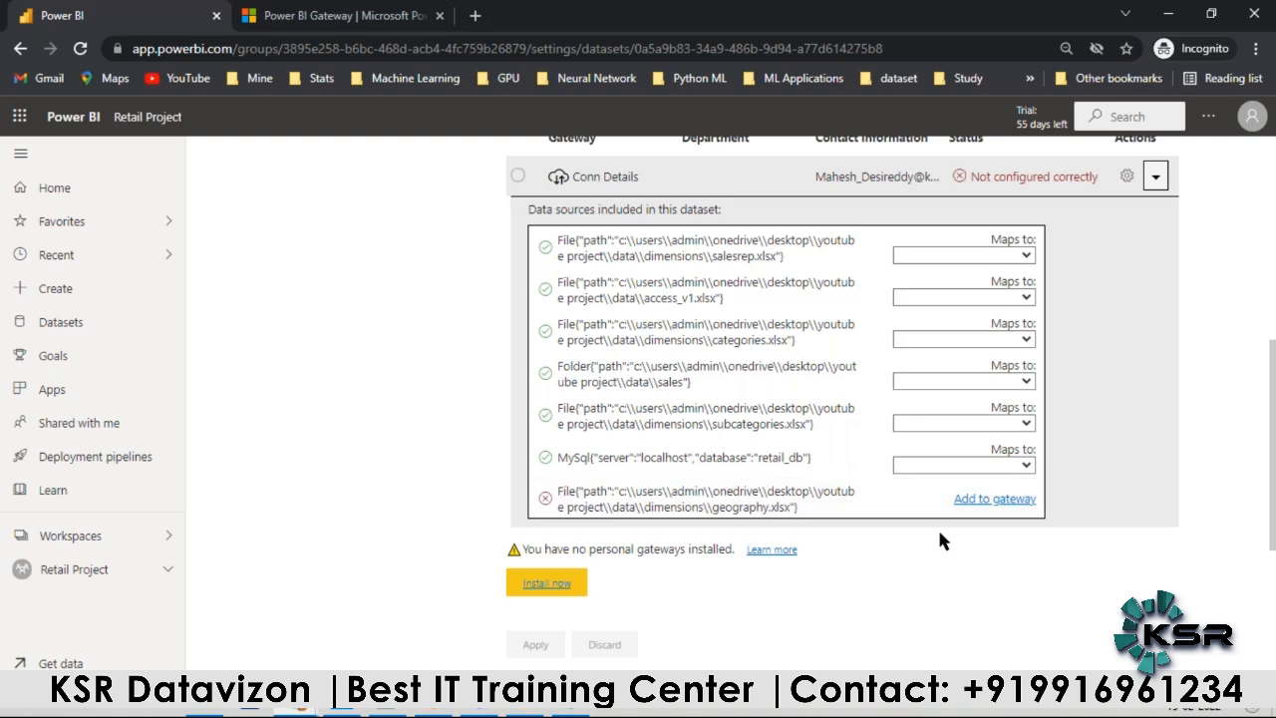
click(982, 498)
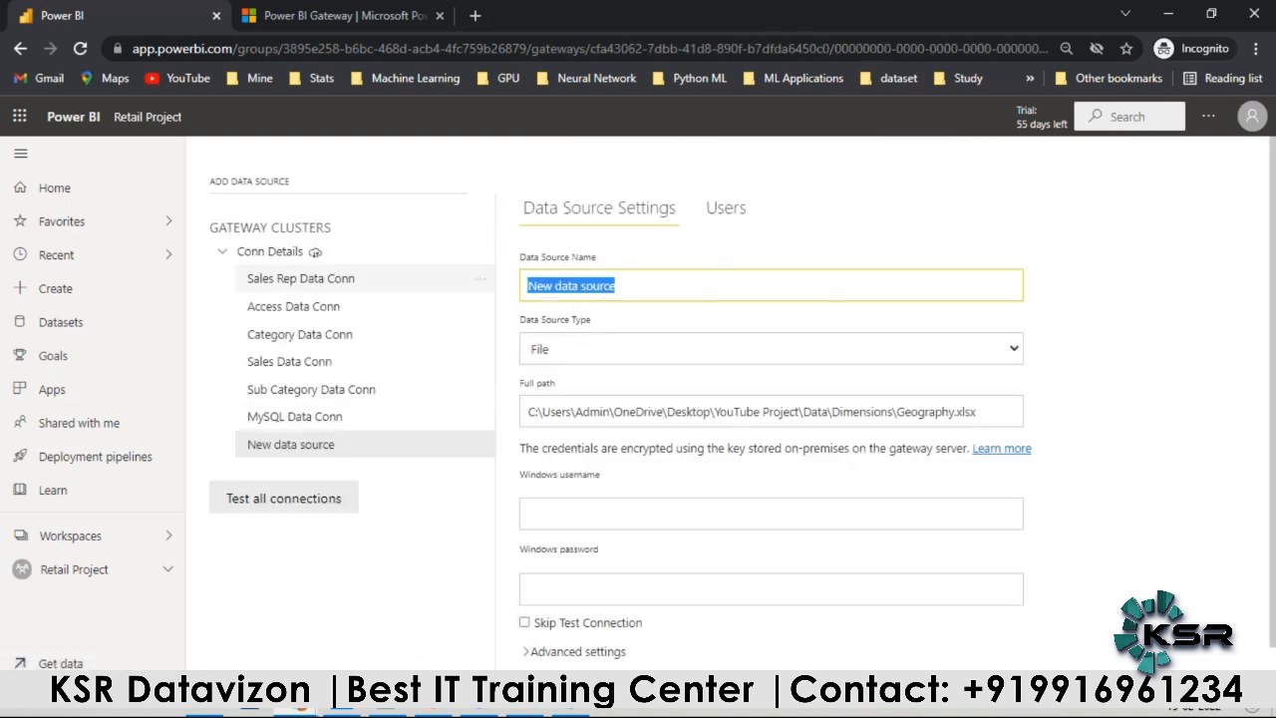
text(Geo Data Conn)
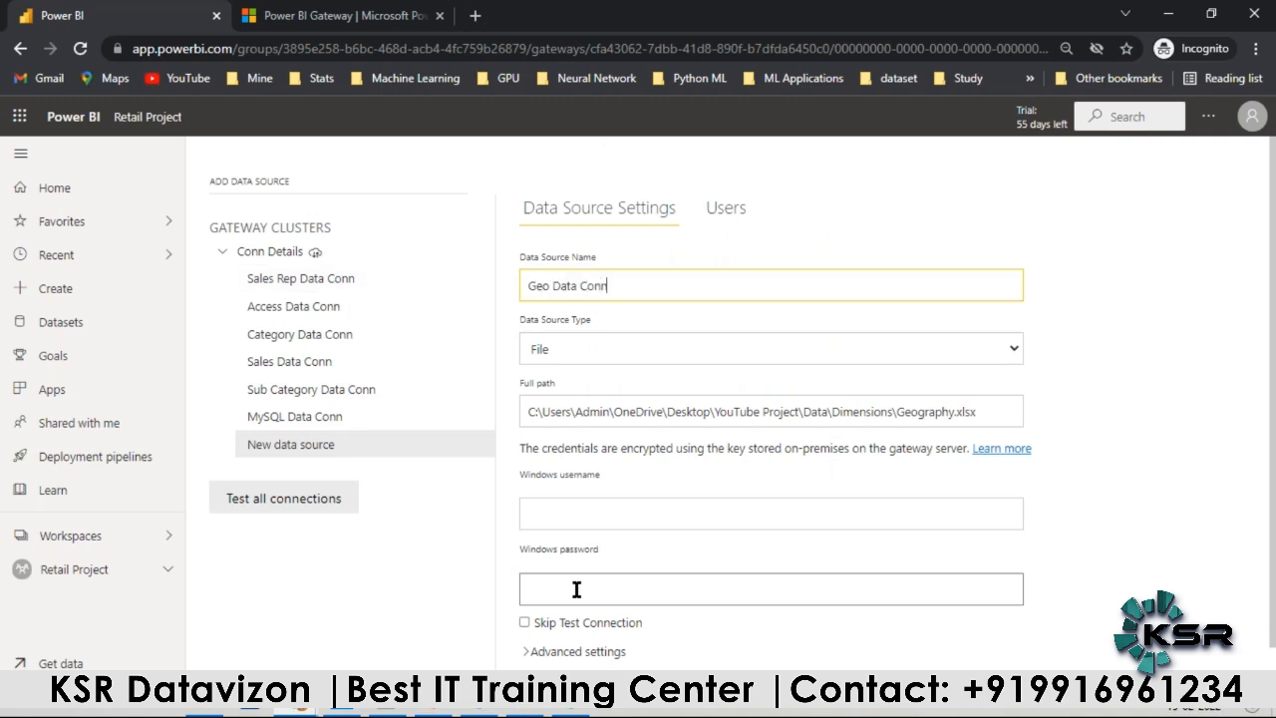
Step: Fill in the Windows username and password for the Geography.xlsx source and add it to the gateway
click(561, 512)
key(ctrl+v)
click(564, 594)
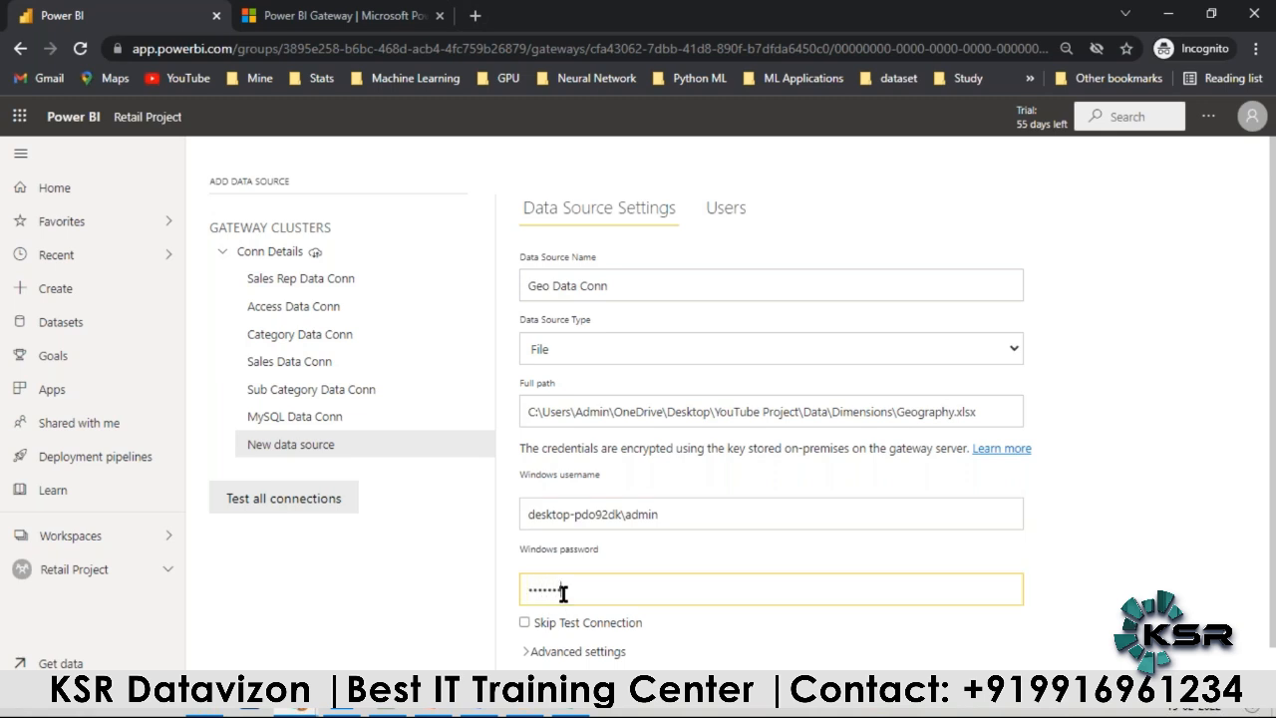
text(••••••••••)
scroll(565, 595, down, 2)
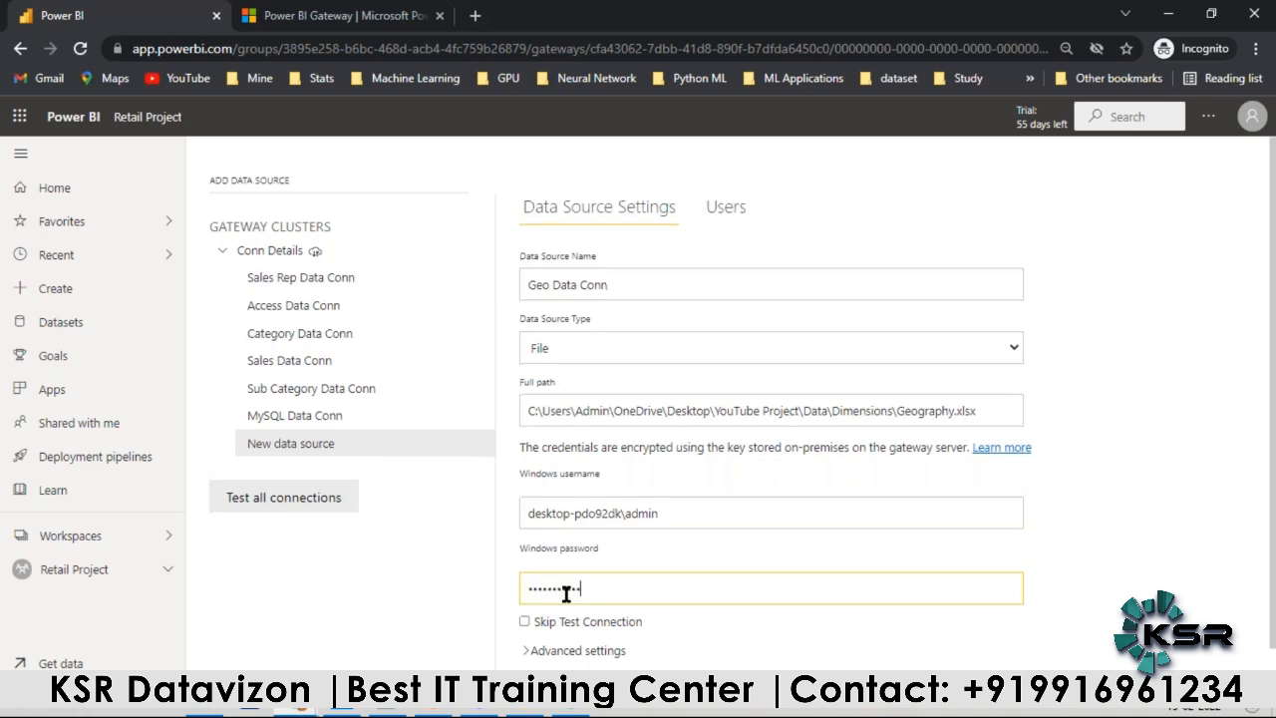
click(548, 664)
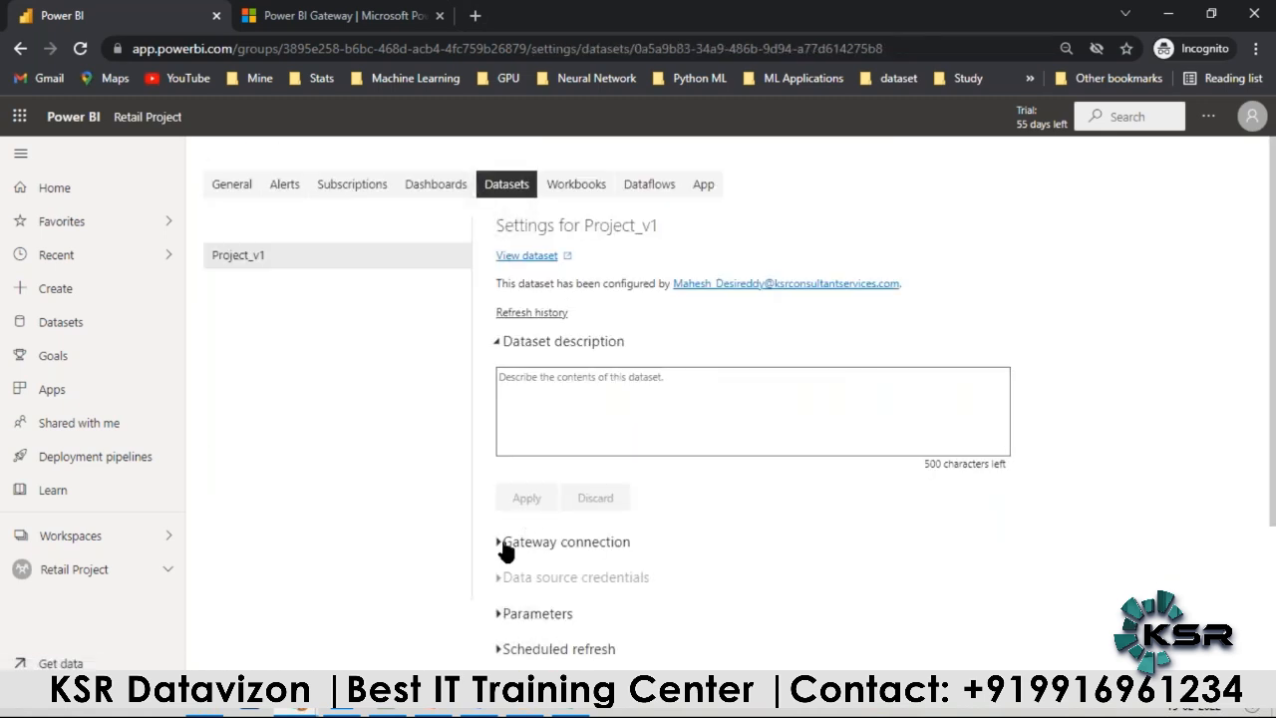
Step: In the gateway connection settings, map salesrep.xlsx to Sales Rep Data Conn and access_v1.xlsx to Access Data Conn
click(503, 540)
scroll(604, 518, down, 3)
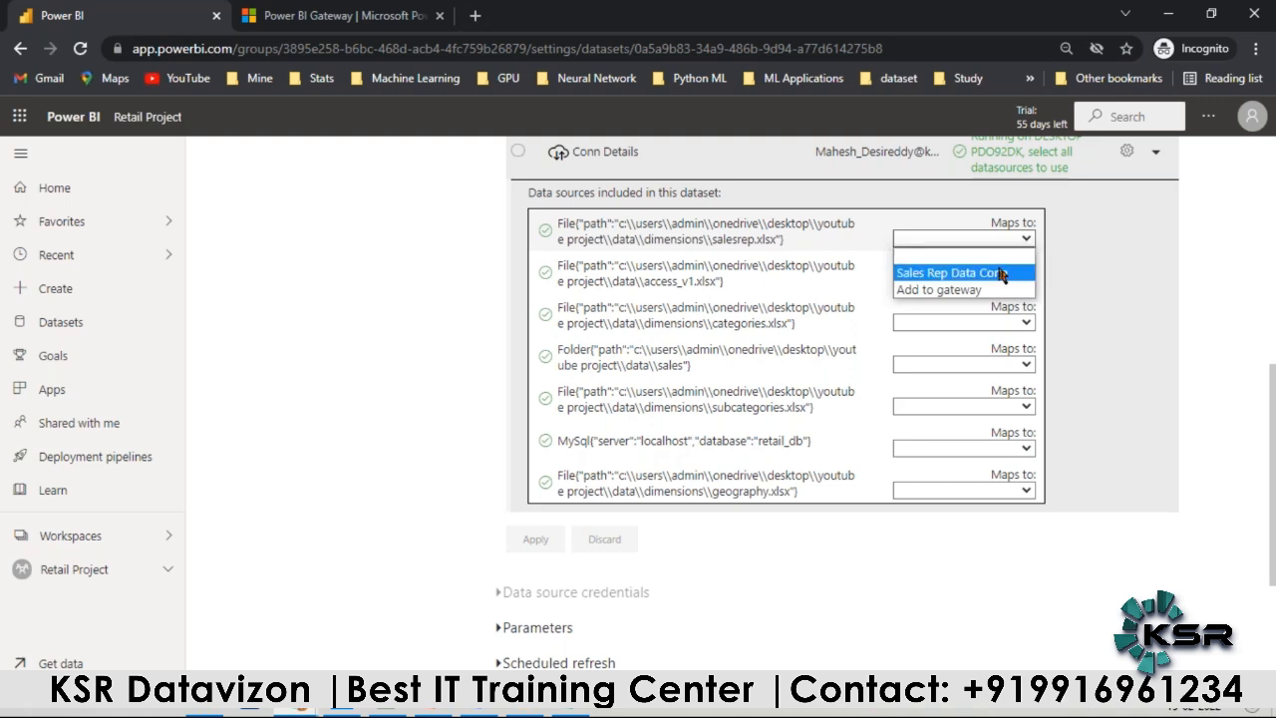
click(1000, 273)
click(997, 280)
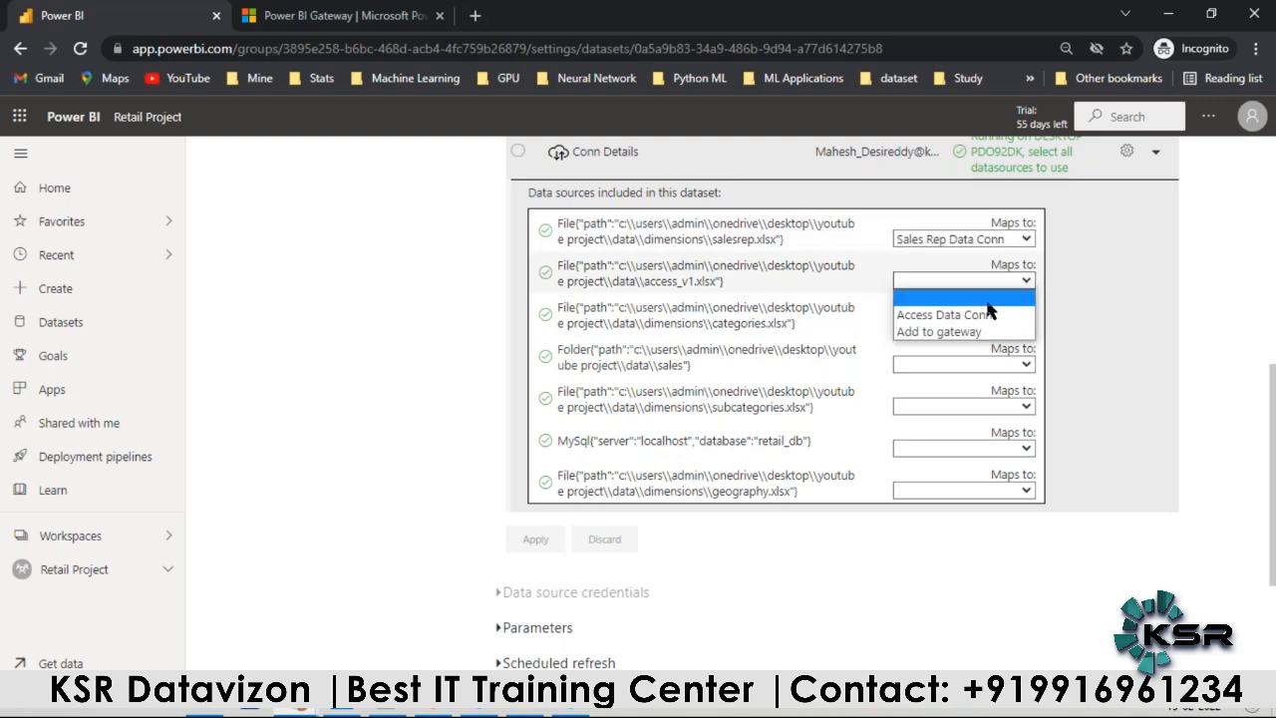
click(978, 308)
Step: Map categories.xlsx to Category Data Conn and the sales folder to Sales Data Conn
click(1029, 322)
click(965, 351)
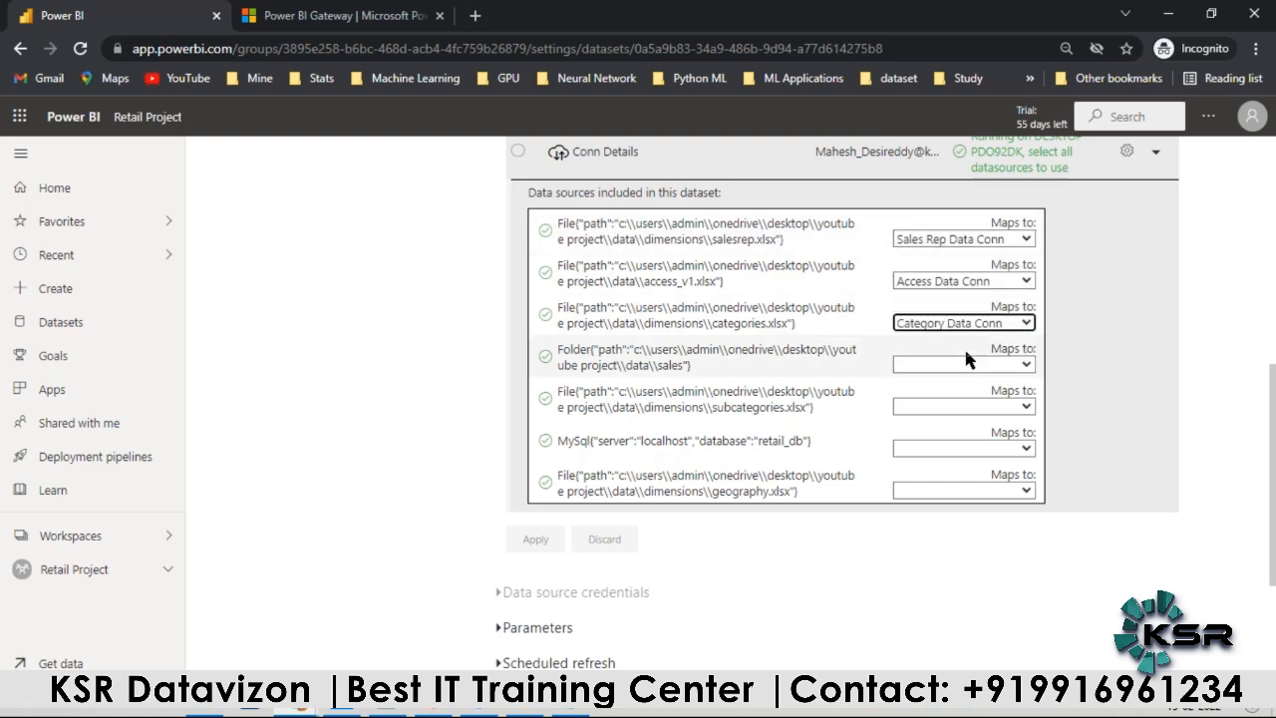
click(1027, 367)
click(969, 394)
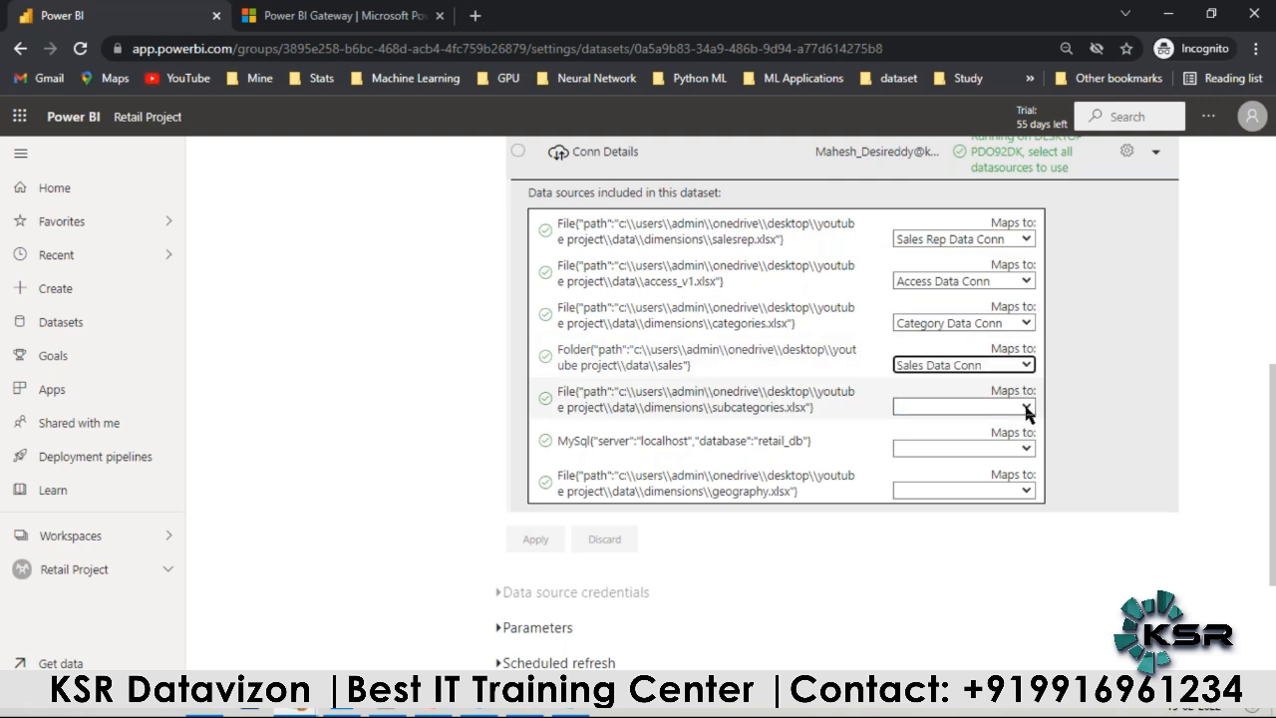
Step: Map subcategories.xlsx to Sub Category Data Conn, the retail_db MySQL source to MySQL Data Conn, and geography.xlsx to Geo Data Conn
click(980, 406)
click(955, 442)
click(1023, 448)
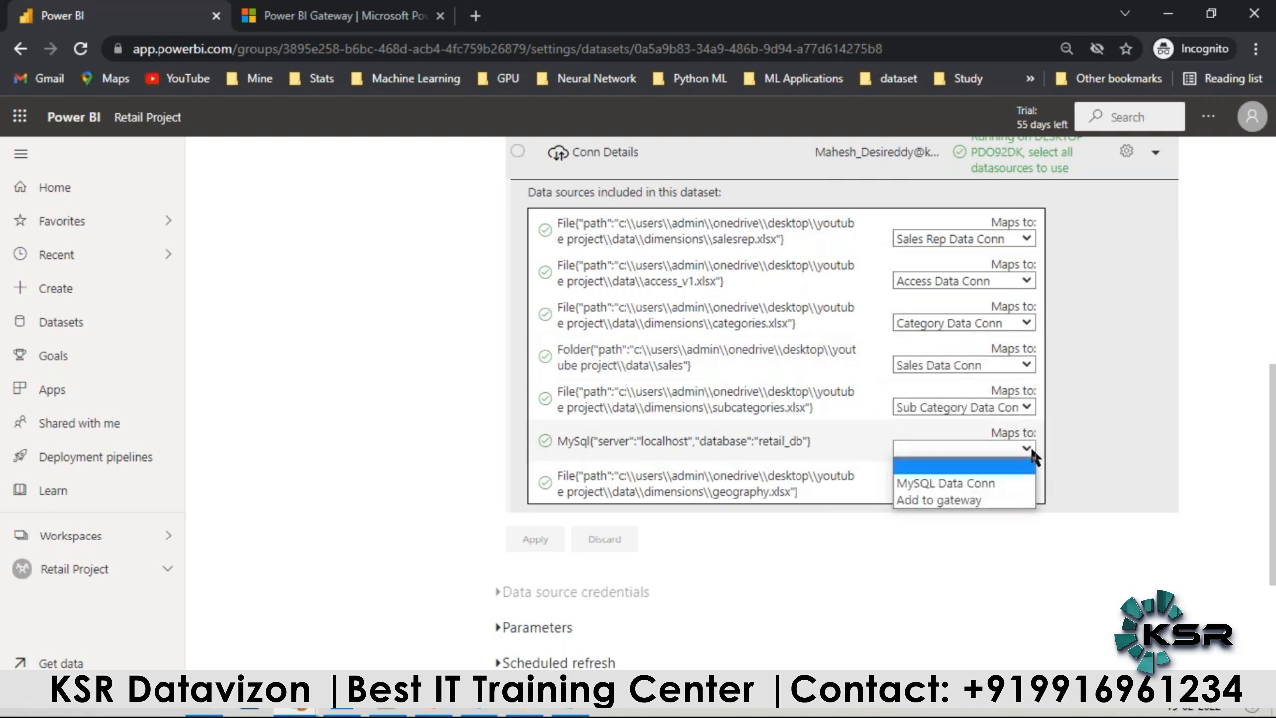
click(957, 485)
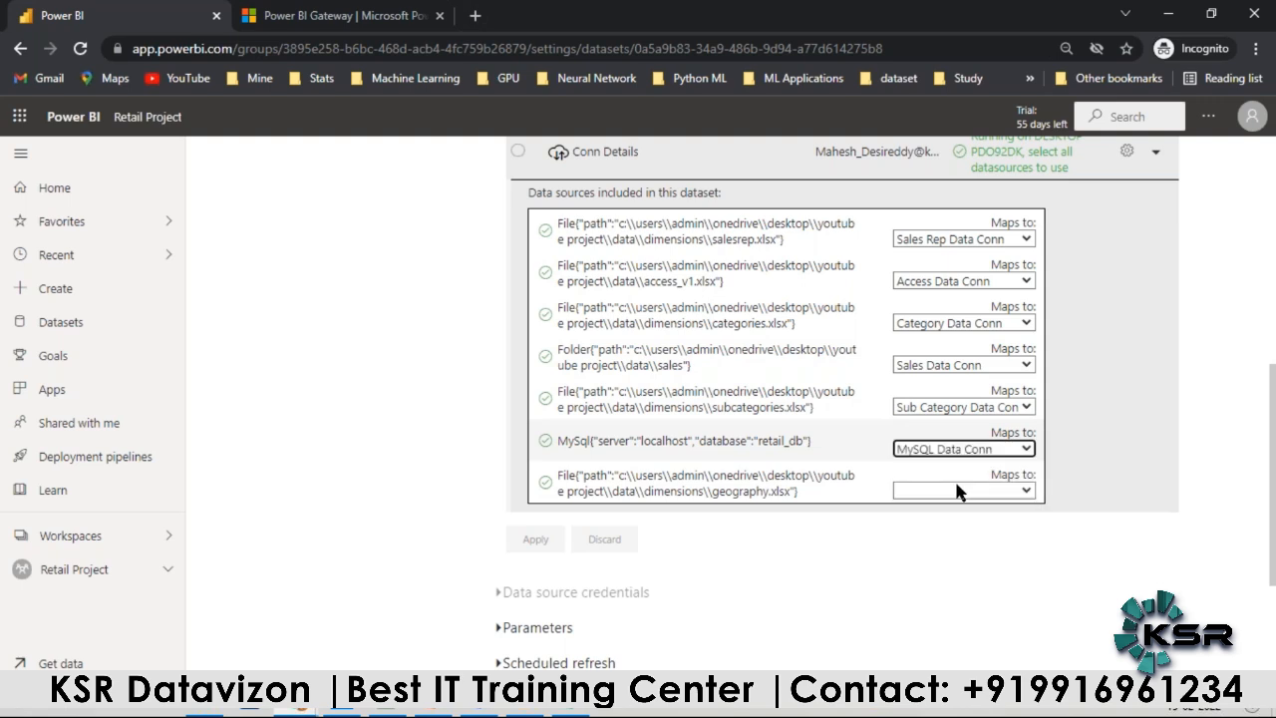
click(997, 492)
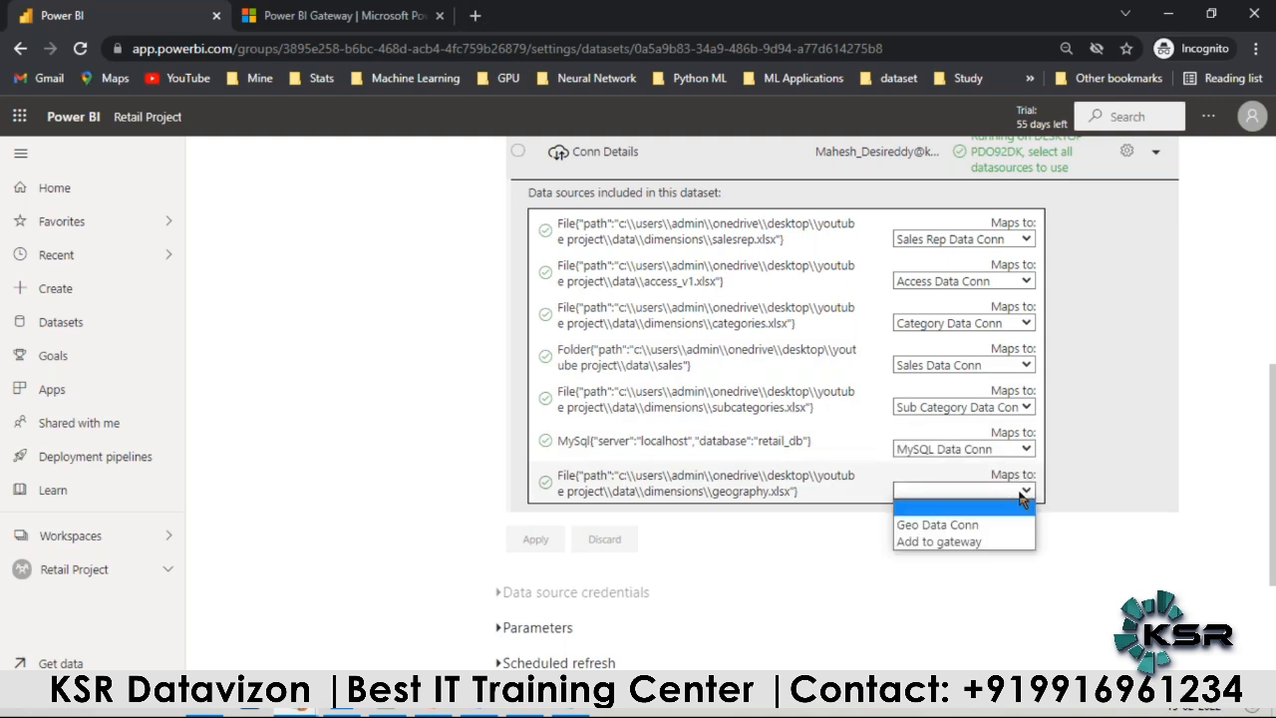
click(966, 522)
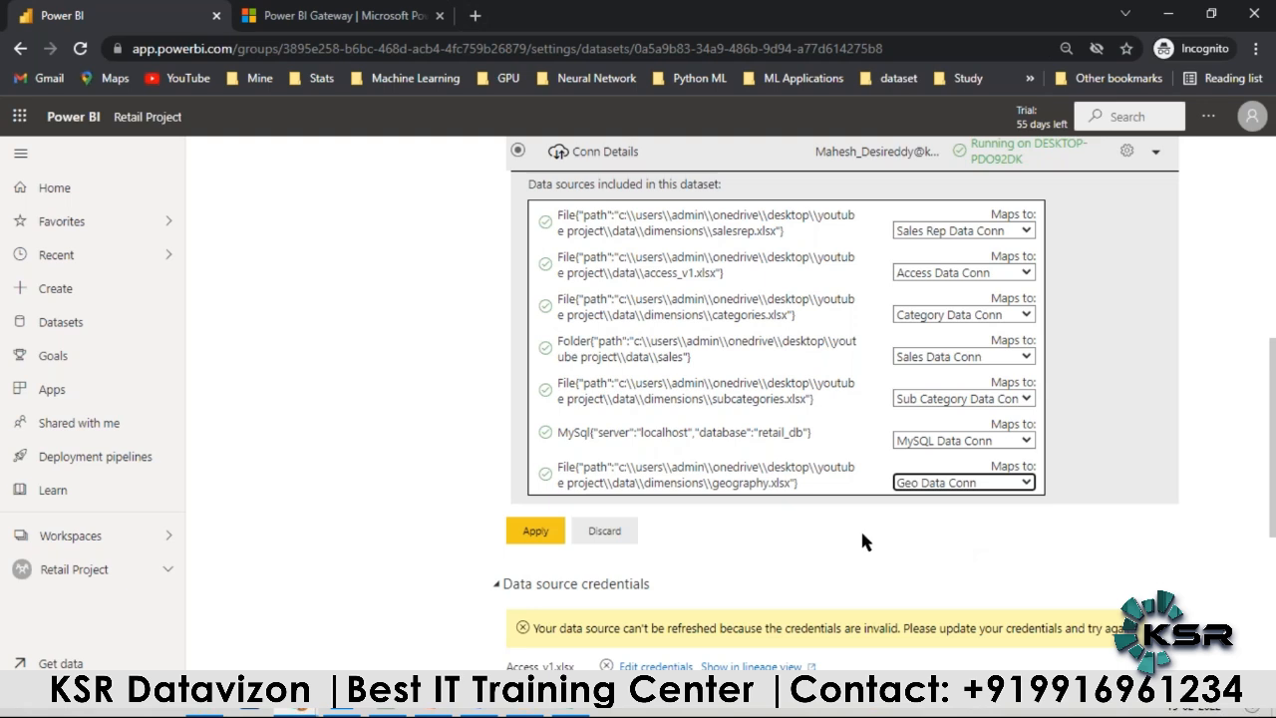
Step: Recheck the data source mappings, keeping MySQL Data Conn for retail_db, and apply the gateway connection changes
scroll(863, 541, down, 2)
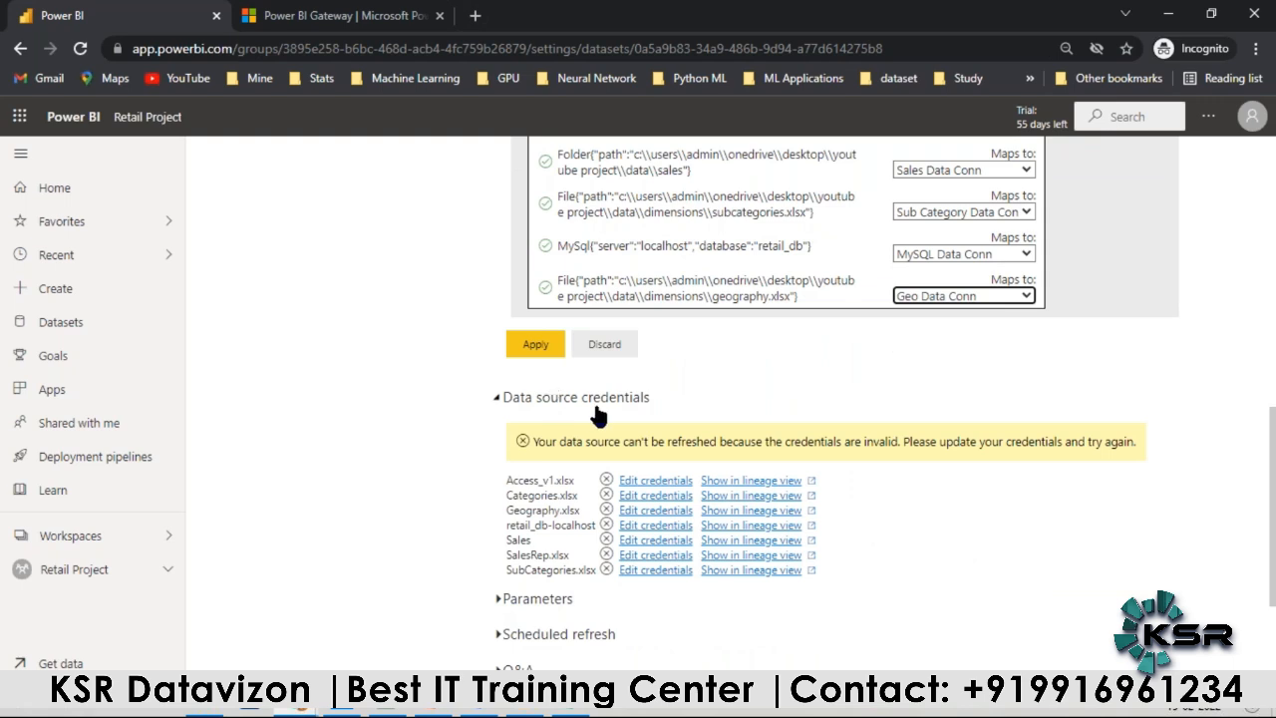
scroll(673, 427, up, 2)
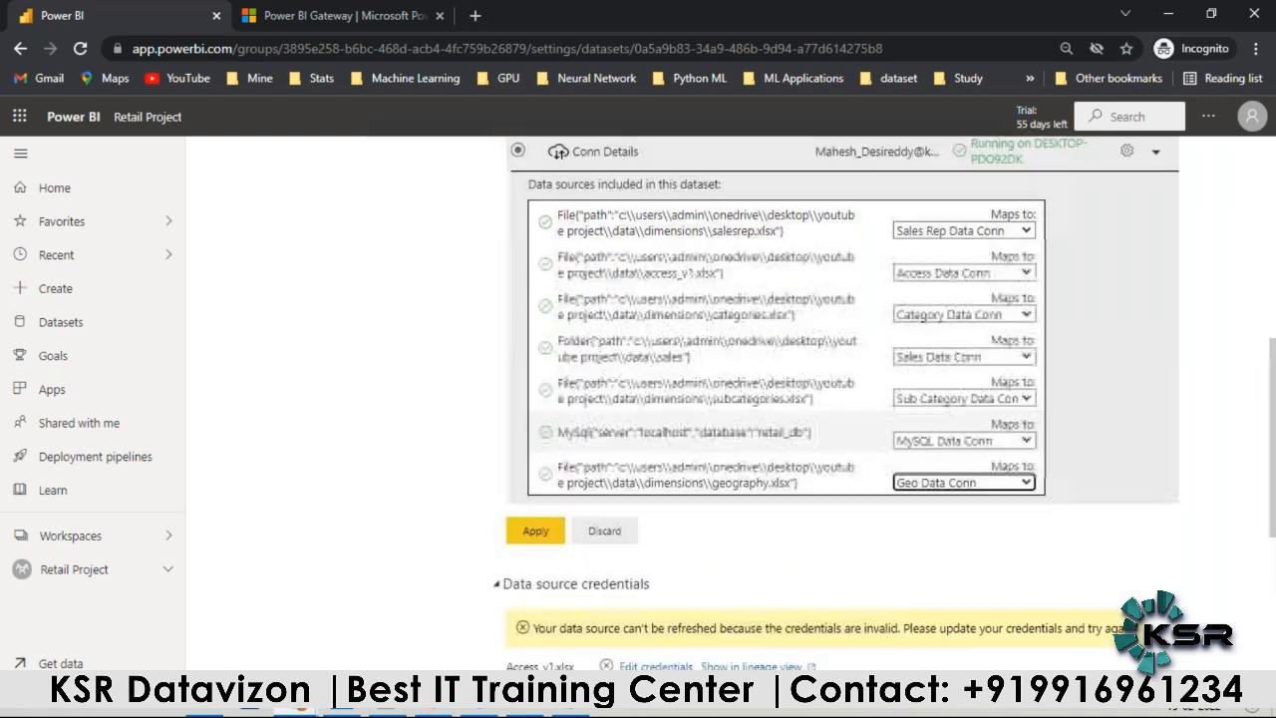
click(1021, 439)
click(975, 459)
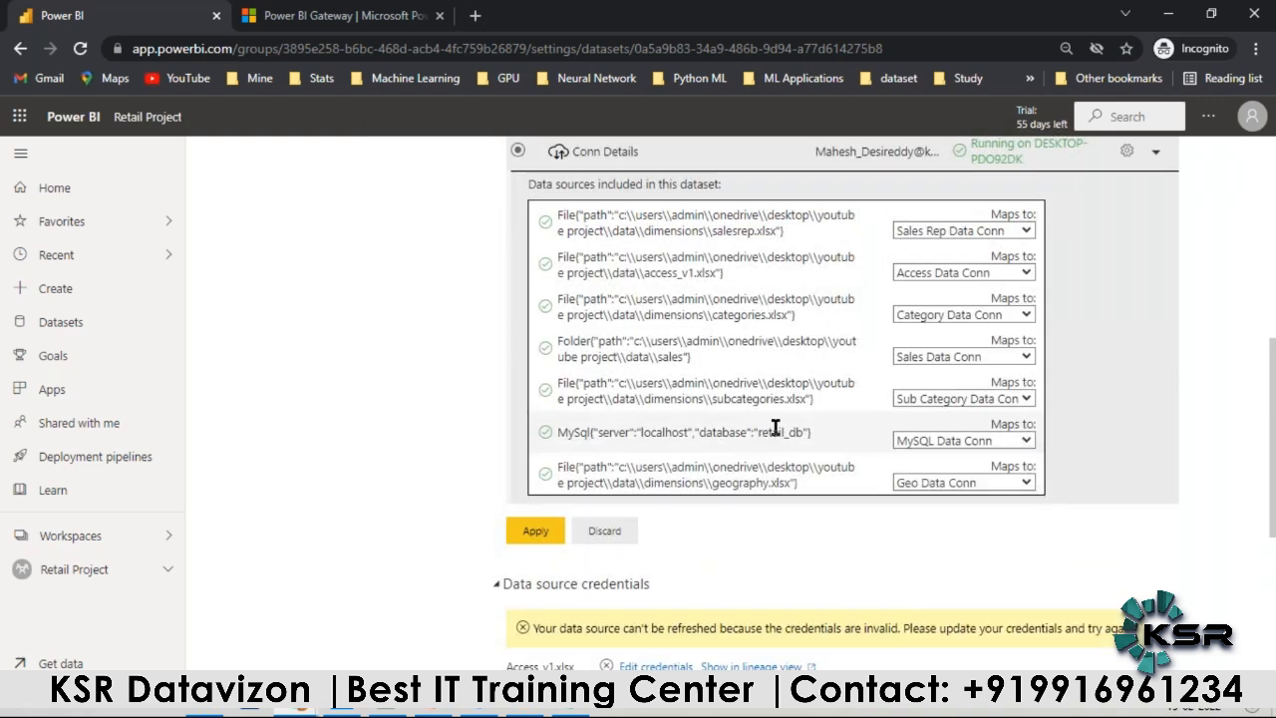
click(1013, 442)
click(994, 458)
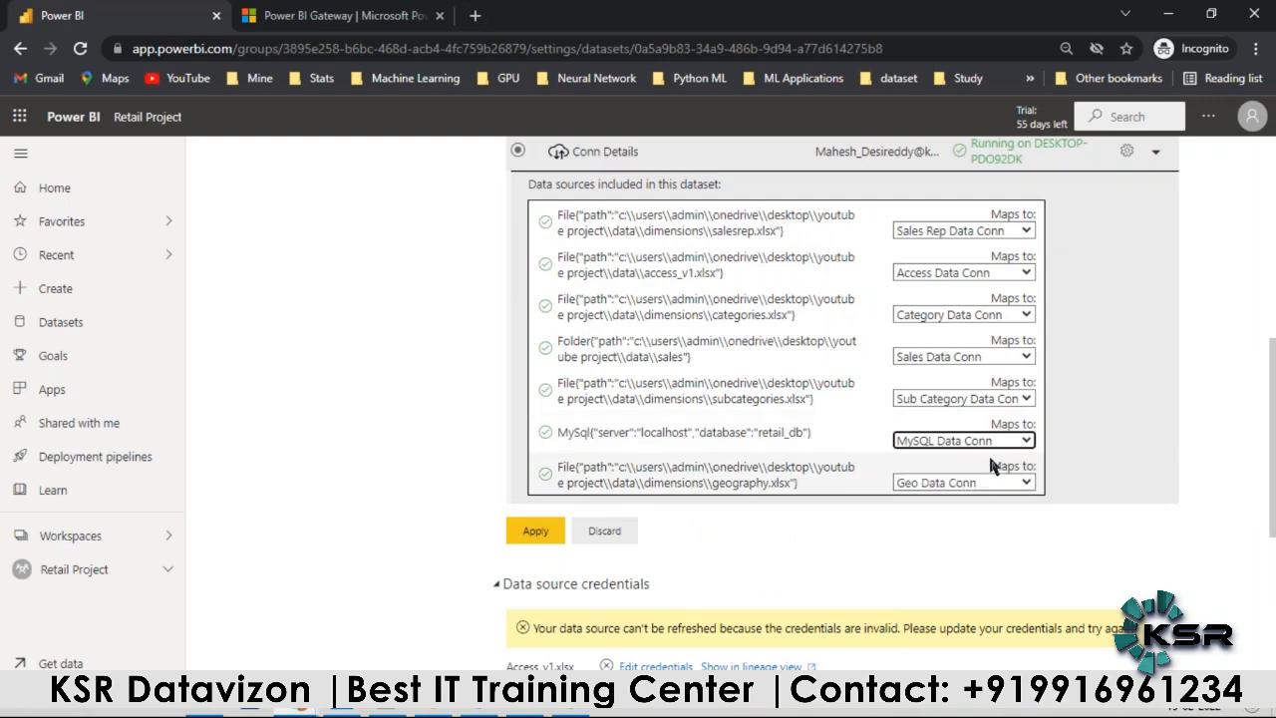
scroll(1011, 455, up, 2)
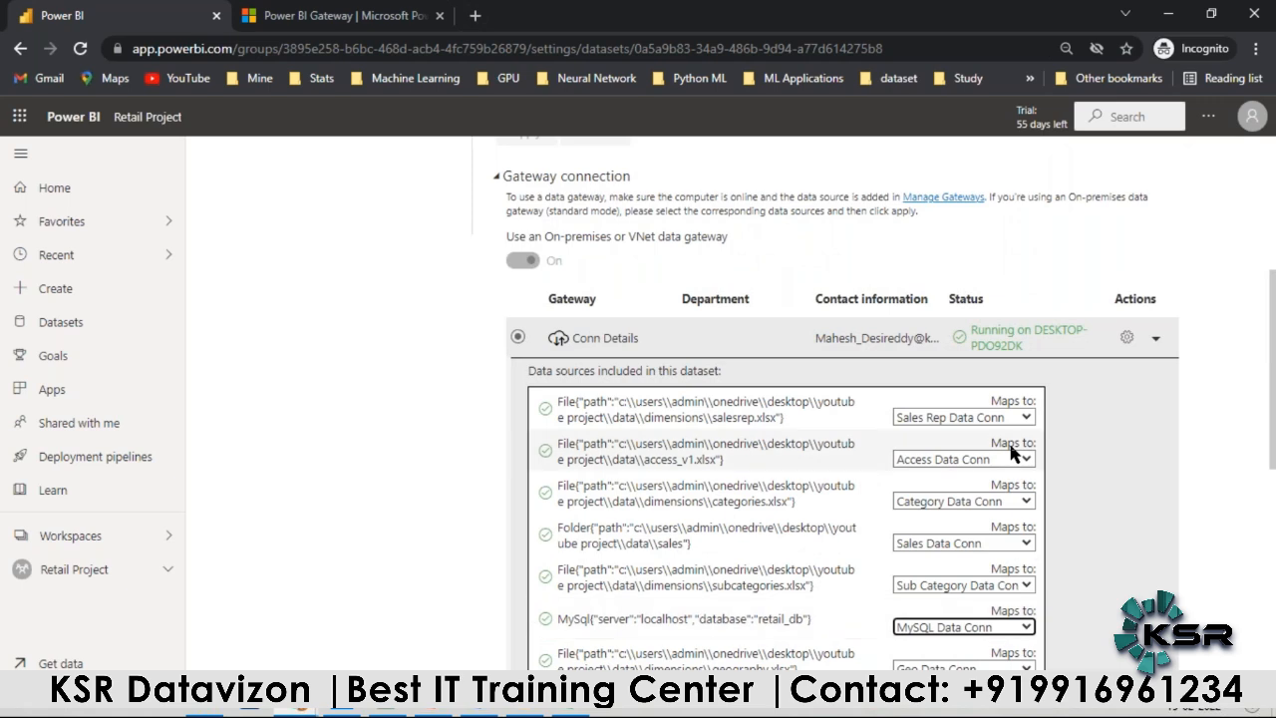
scroll(1013, 451, down, 4)
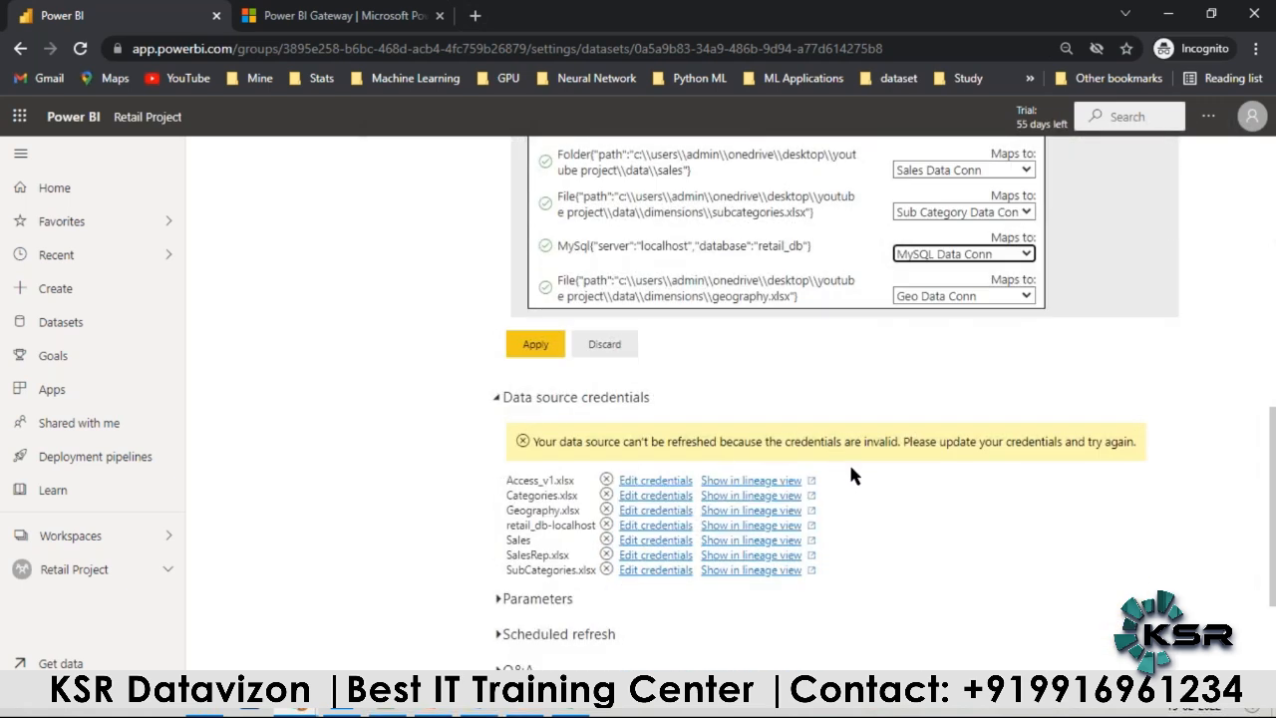
scroll(852, 475, up, 2)
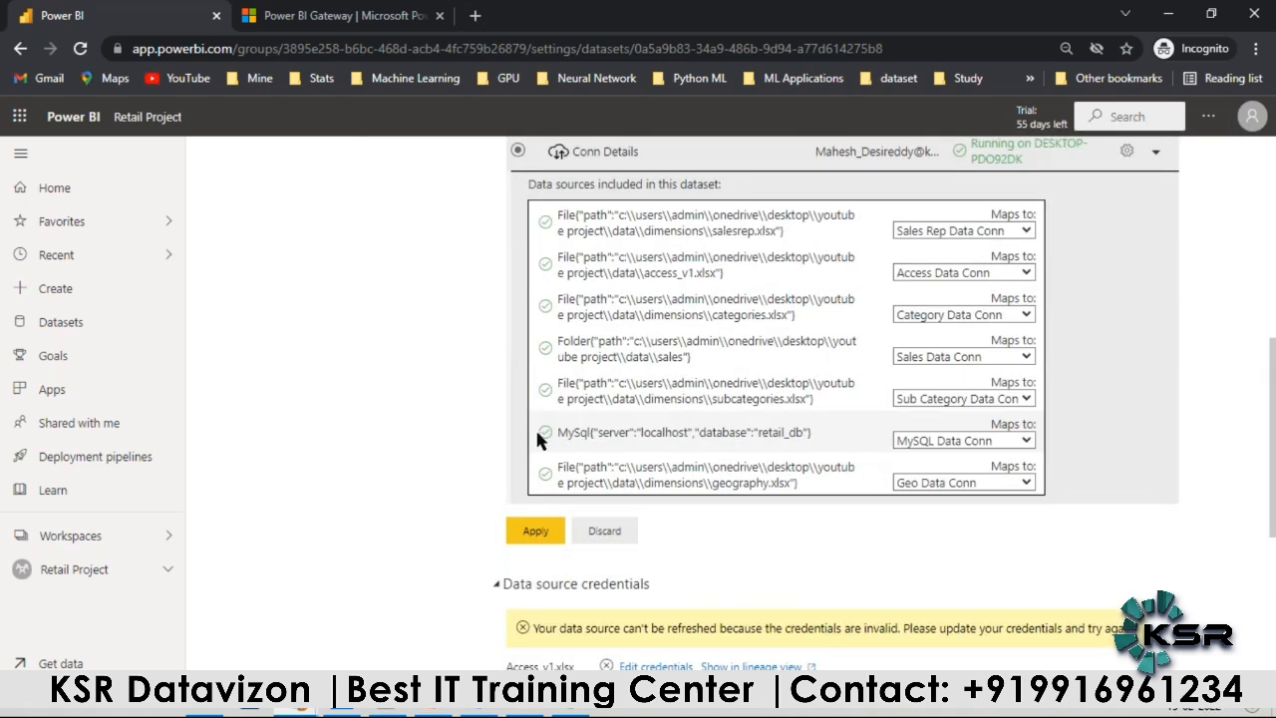
click(528, 532)
Step: Review the data source credentials and the Conn Details gateway status and mappings in the Project_v1 settings
scroll(526, 536, down, 2)
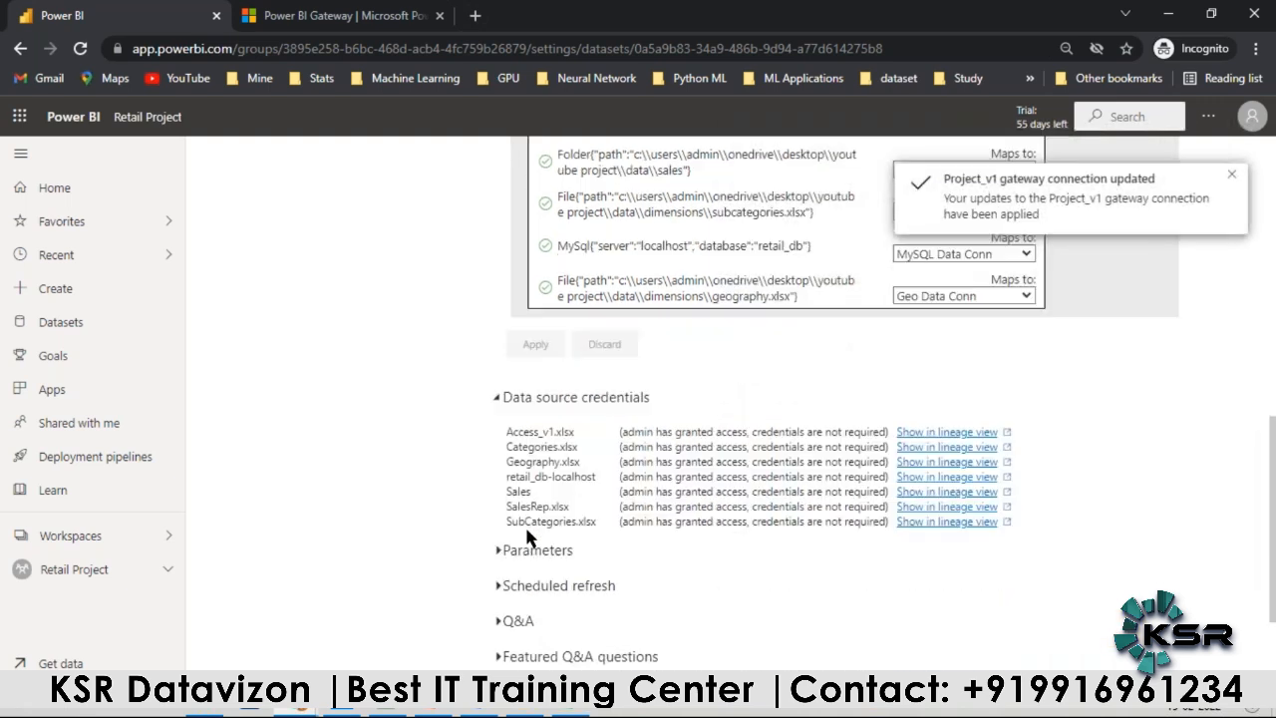
scroll(976, 446, up, 2)
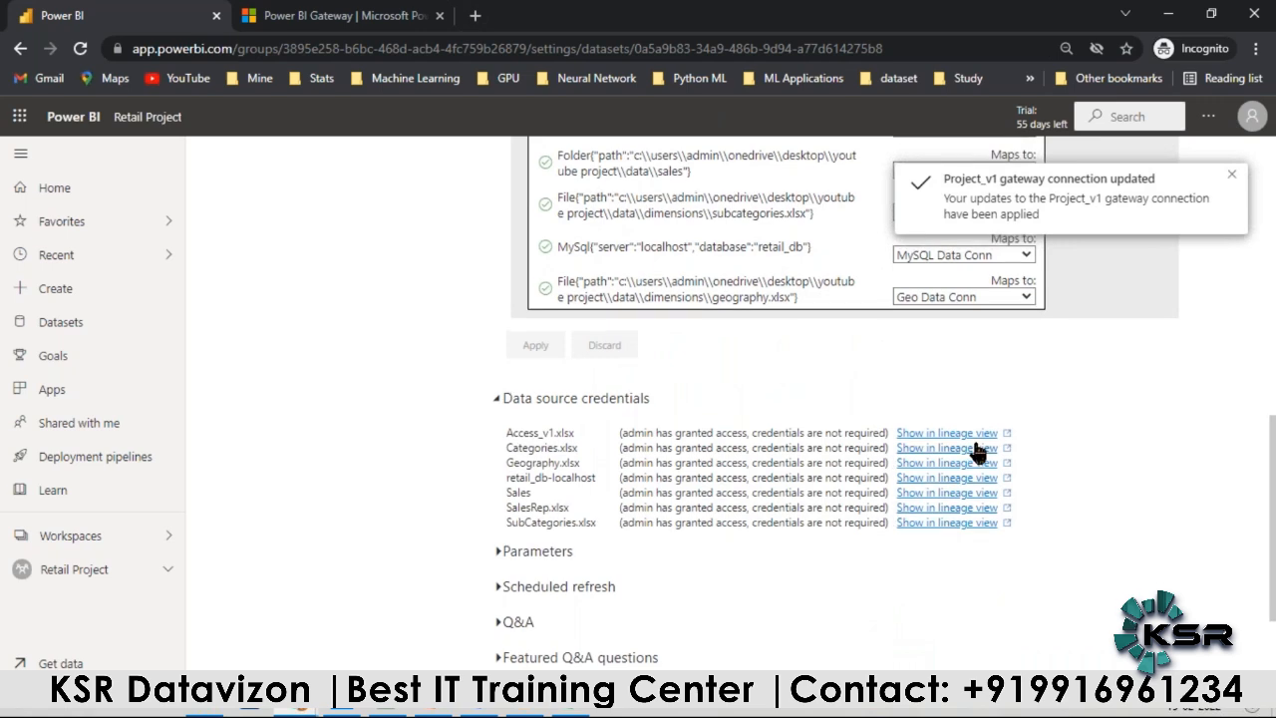
click(1231, 176)
scroll(774, 351, up, 1)
scroll(537, 244, down, 1)
scroll(557, 357, up, 2)
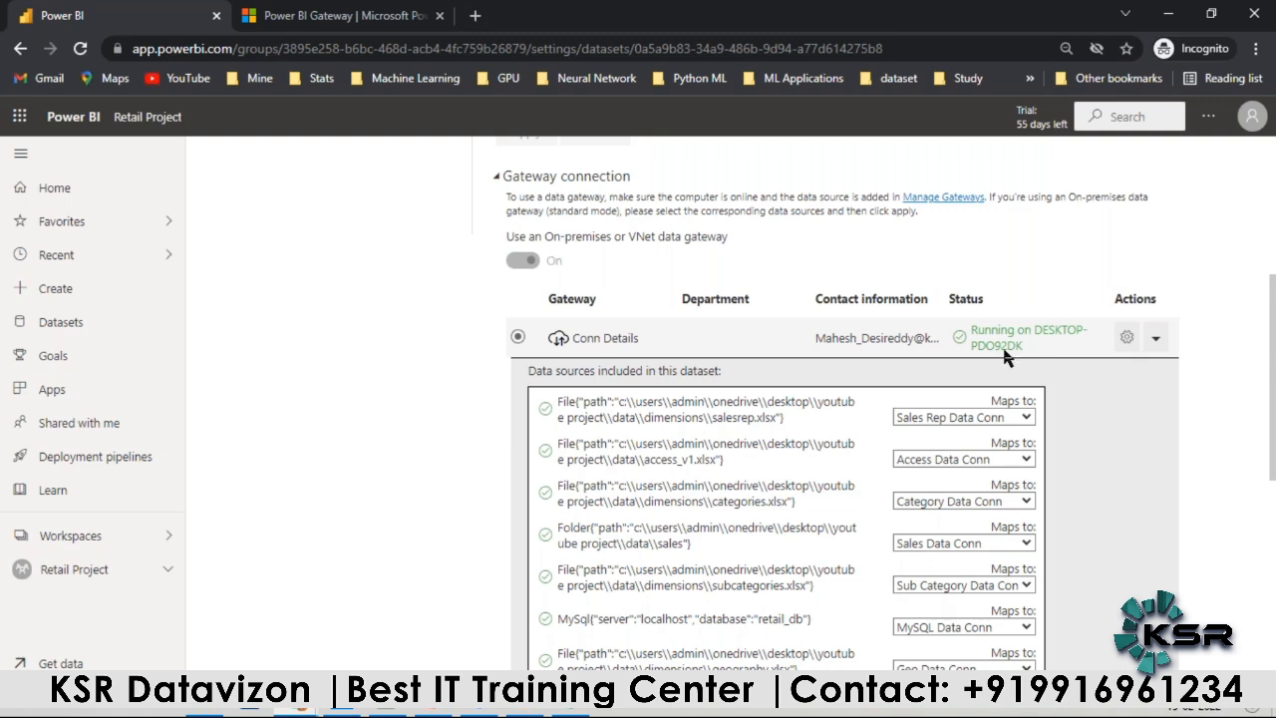
scroll(1027, 349, down, 5)
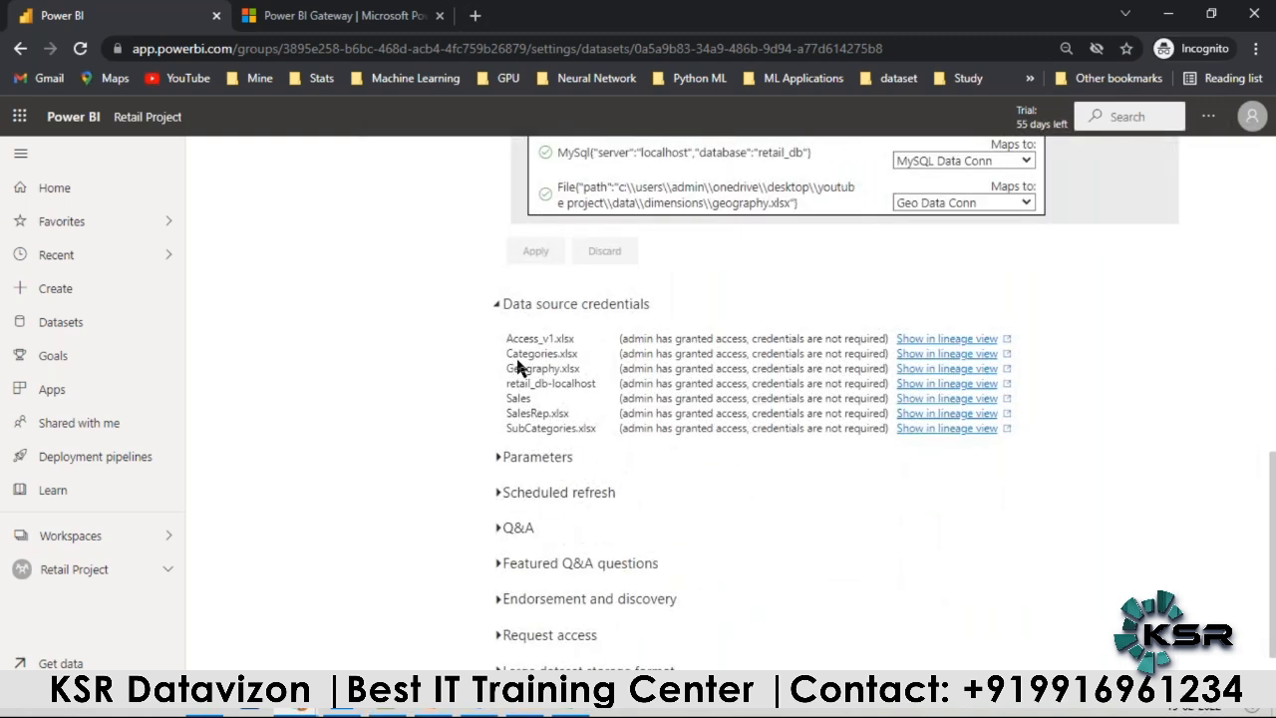
scroll(511, 384, up, 7)
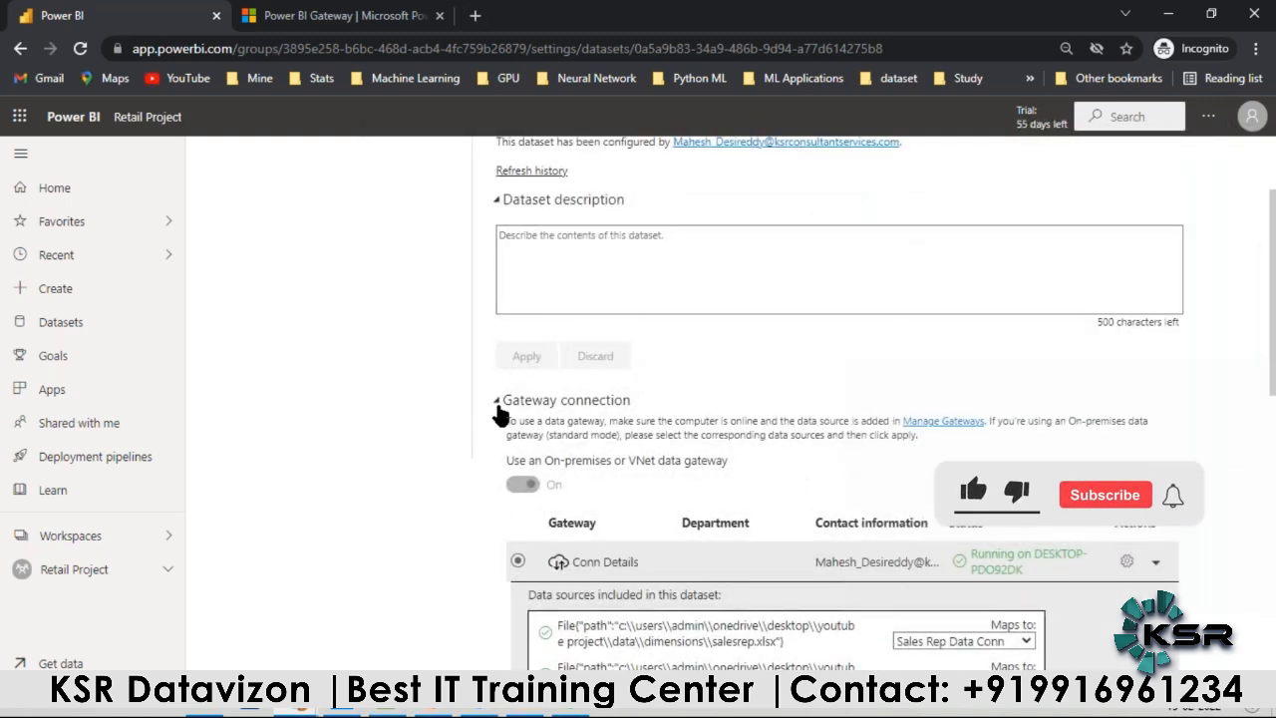
Step: Collapse the gateway connection and dataset description sections, and turn on scheduled refresh for Project_v1
click(498, 402)
scroll(502, 373, up, 3)
click(498, 341)
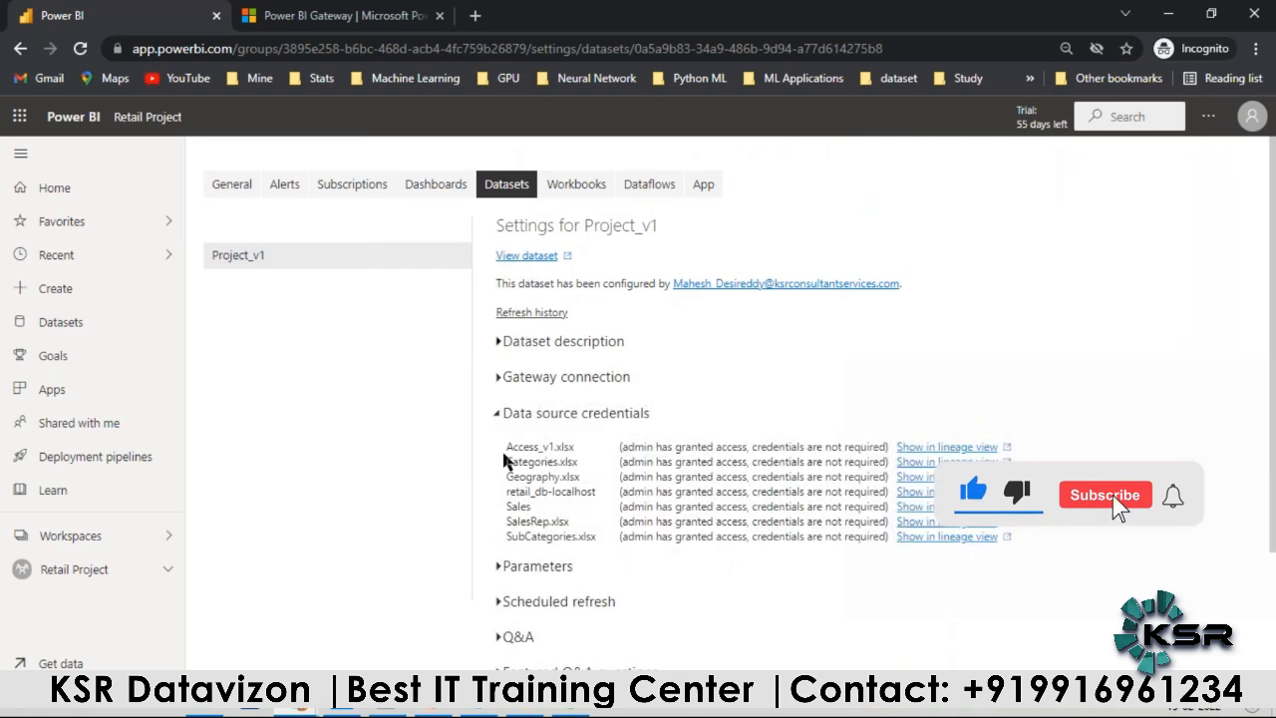
scroll(505, 459, down, 2)
click(499, 439)
scroll(498, 438, down, 1)
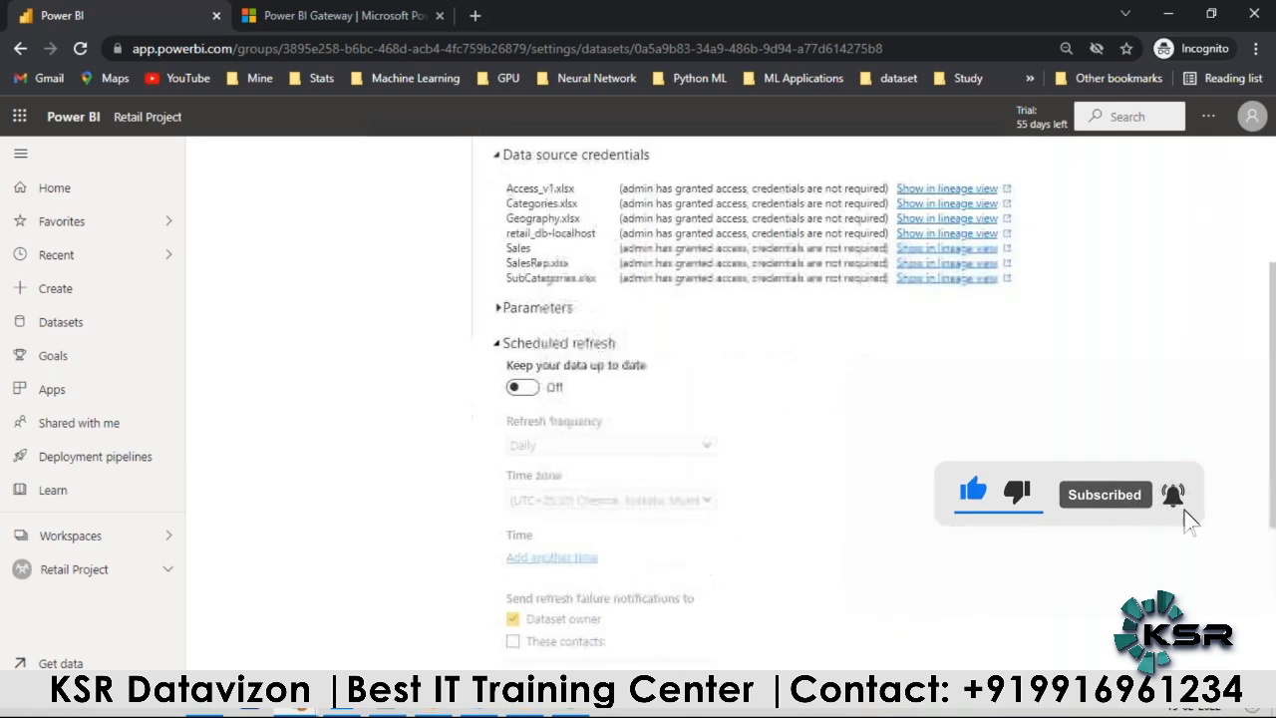
click(525, 387)
scroll(668, 468, down, 2)
click(704, 261)
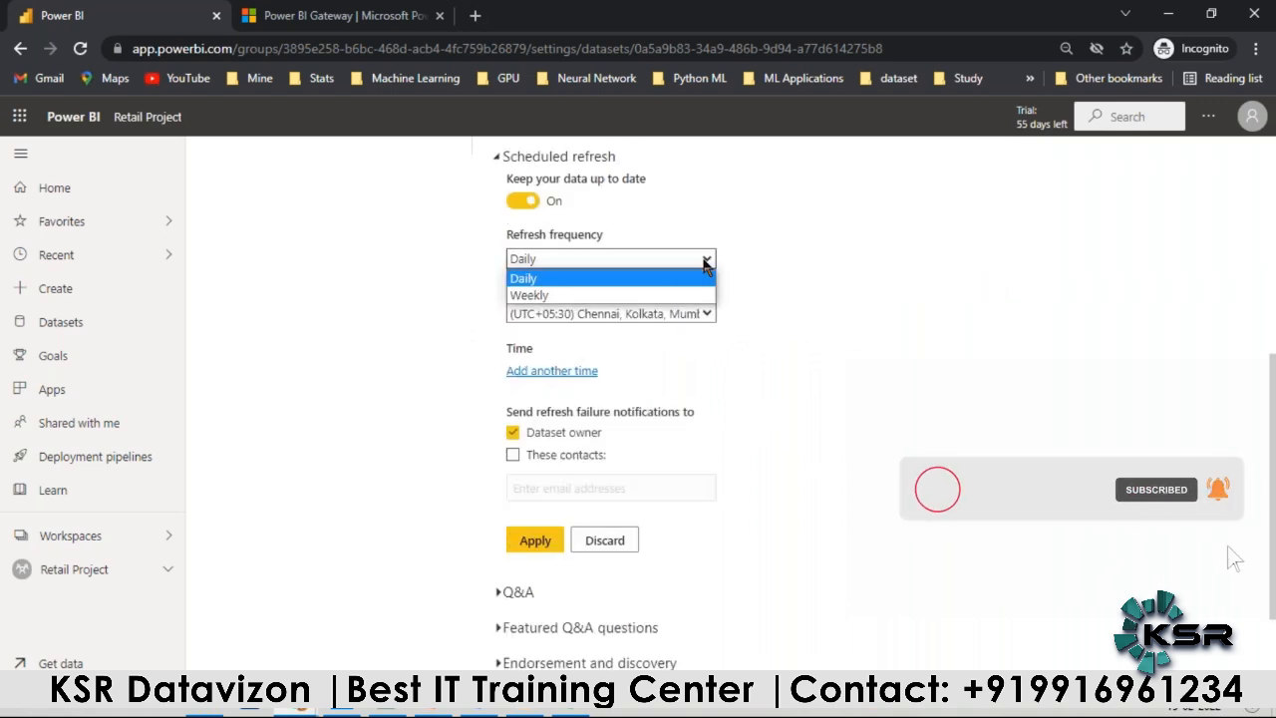
click(615, 279)
click(704, 314)
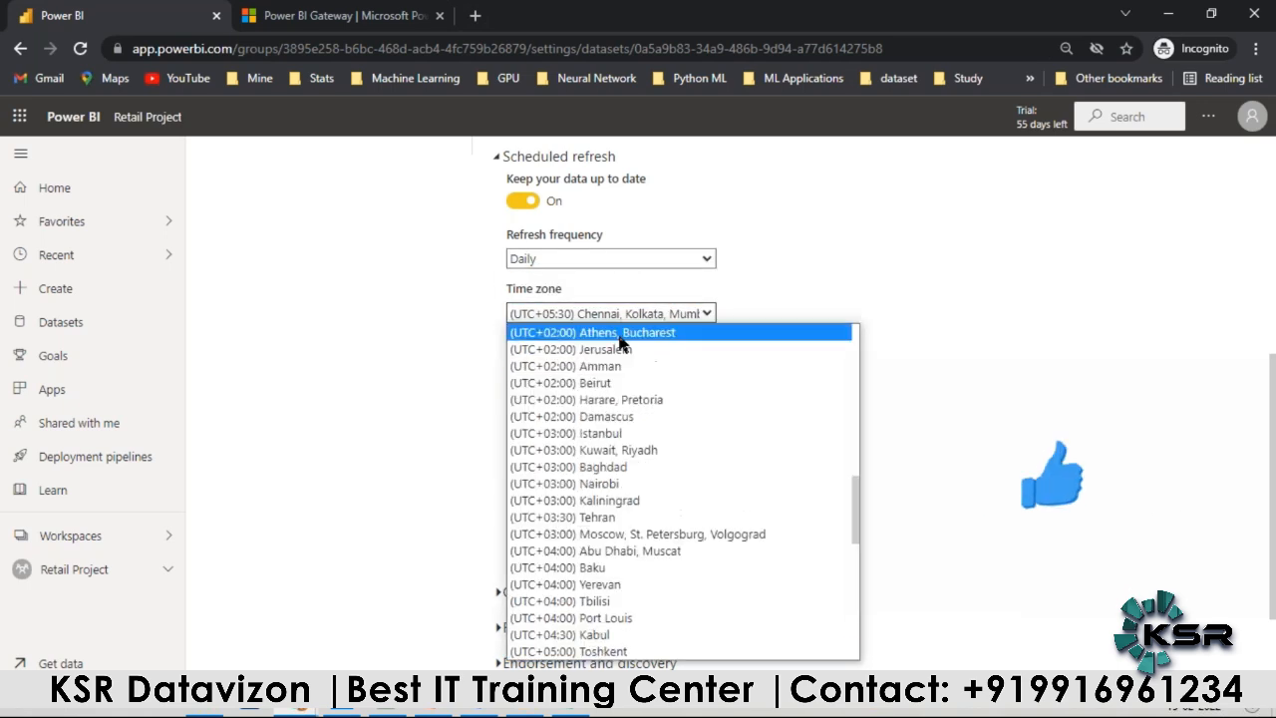
click(930, 293)
Step: Set the refresh frequency to Weekly and leave only Friday selected as the refresh day
click(707, 259)
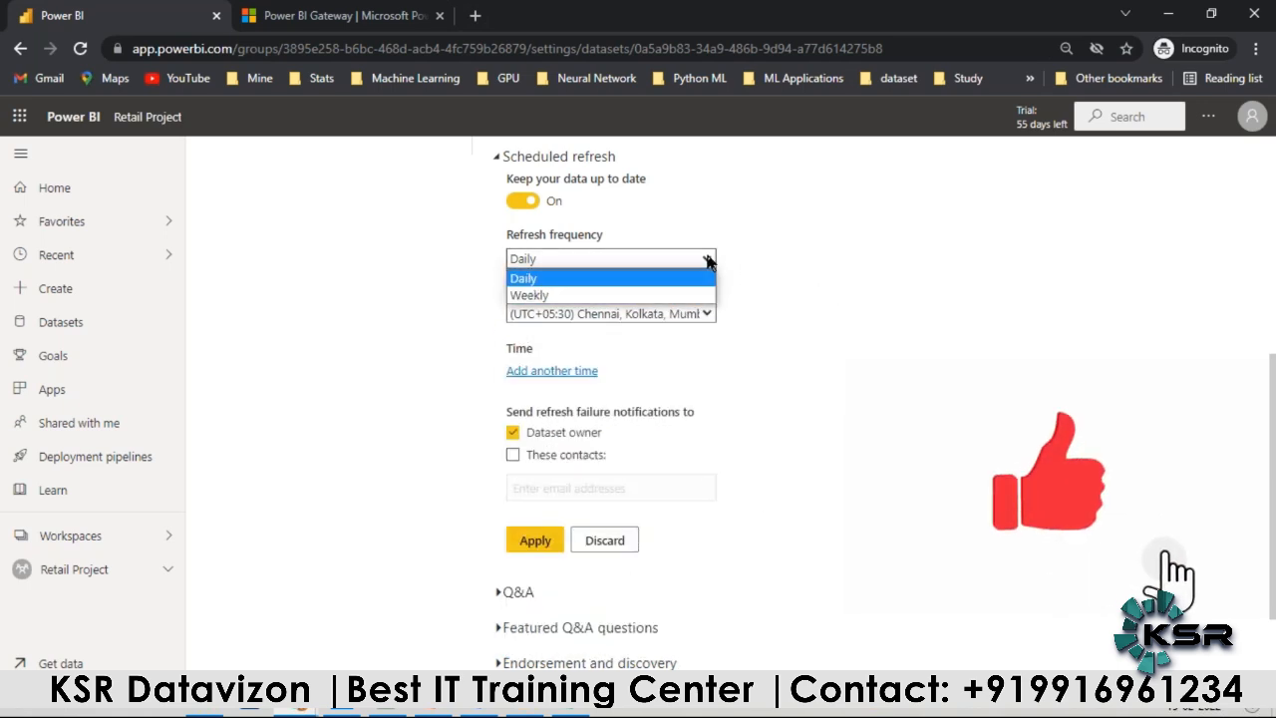
click(612, 295)
click(515, 345)
click(514, 367)
click(514, 389)
click(514, 411)
click(514, 433)
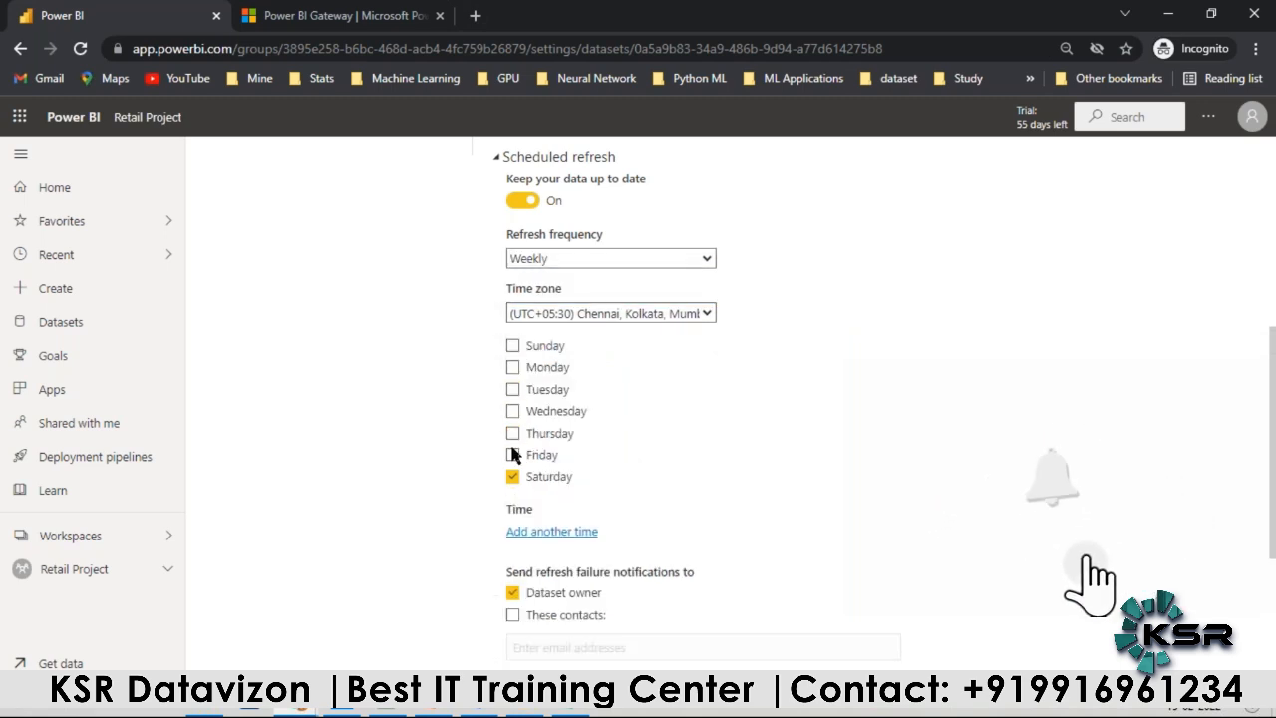
click(513, 455)
click(514, 475)
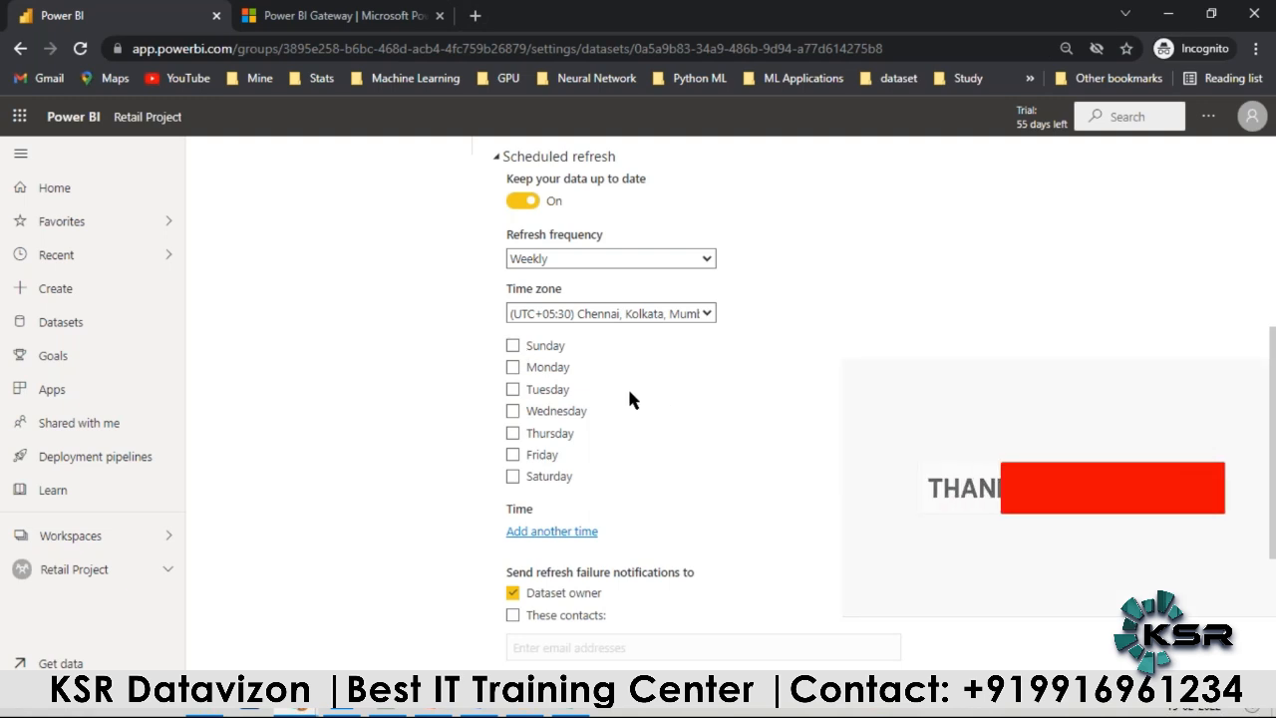
click(512, 456)
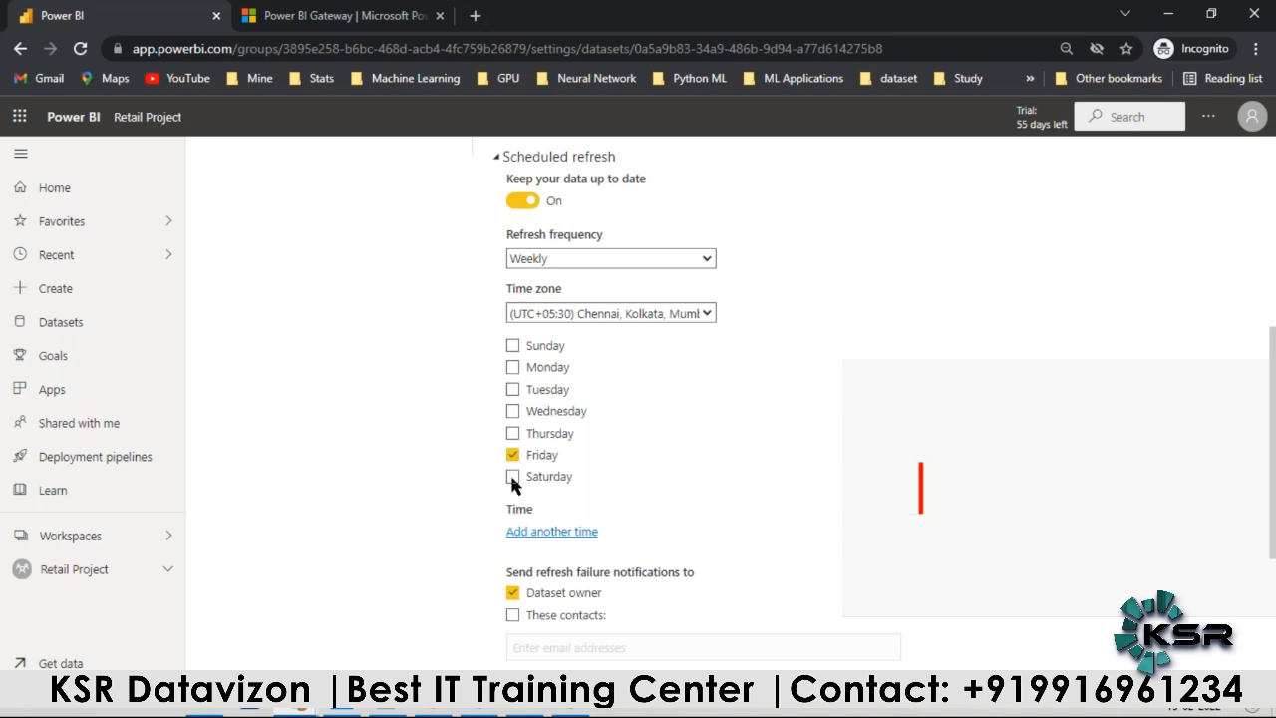
Step: Add a refresh time of 3:00 AM to the weekly schedule
scroll(588, 478, down, 1)
scroll(587, 489, down, 2)
click(551, 342)
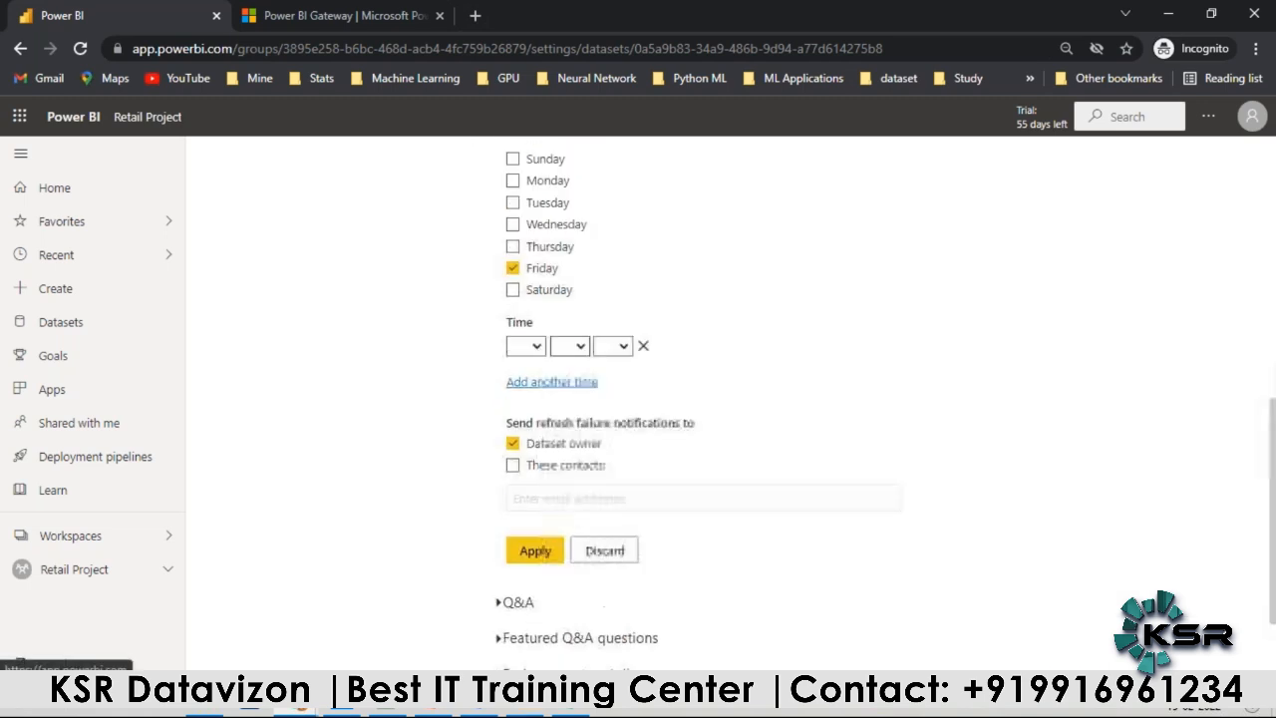
click(525, 346)
click(519, 415)
click(570, 346)
click(571, 381)
click(611, 346)
click(608, 380)
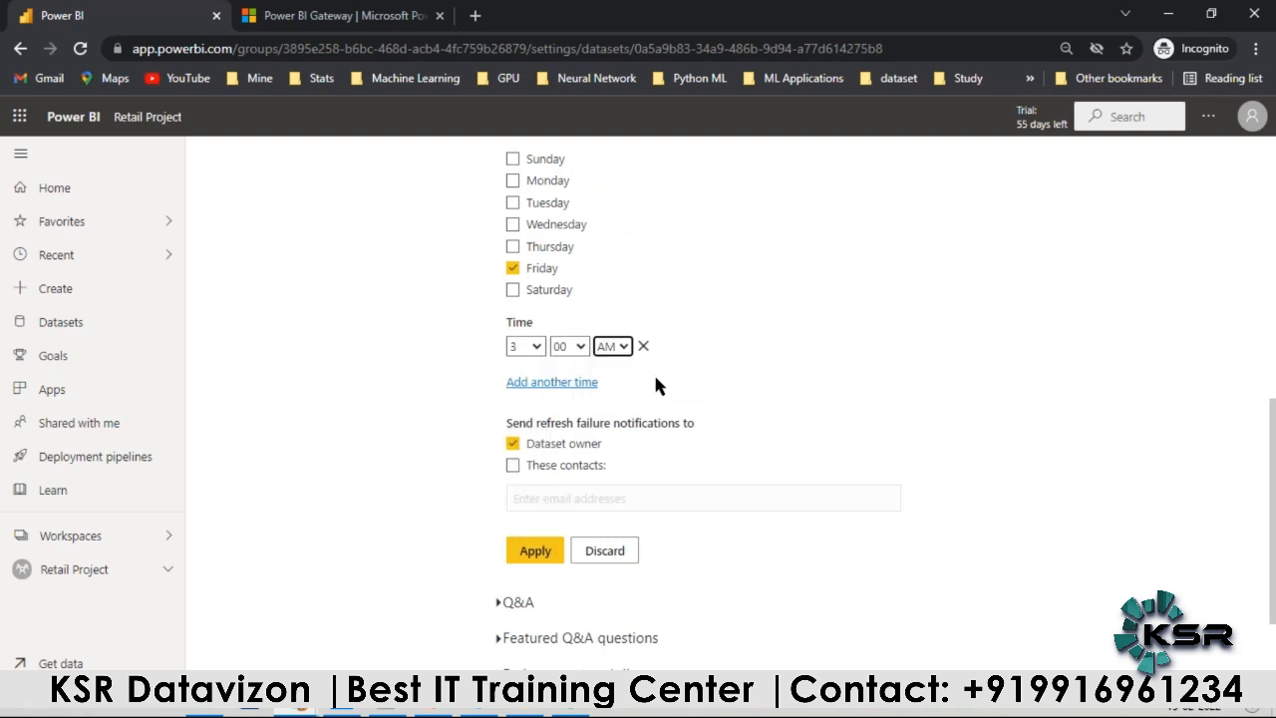
Step: Enable refresh failure notifications for additional contacts, add a contact from the suggestions, and apply the refresh schedule
scroll(734, 387, down, 2)
click(513, 335)
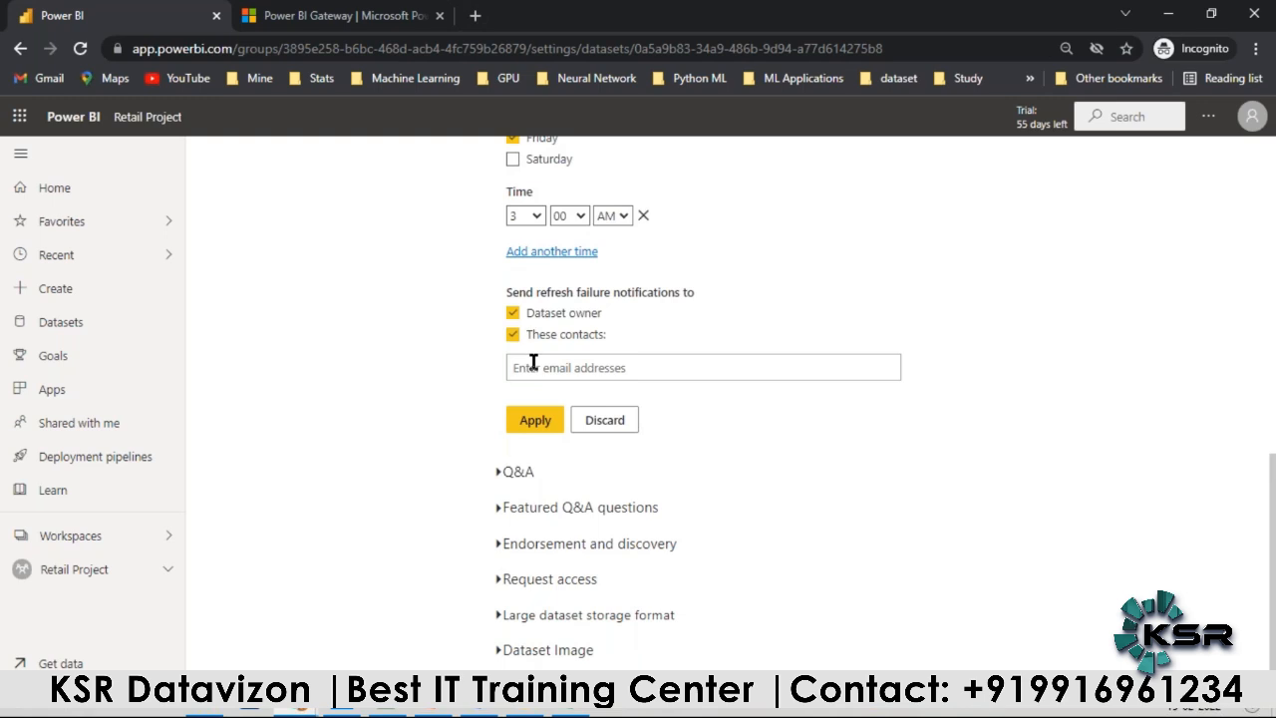
click(533, 364)
text(santos)
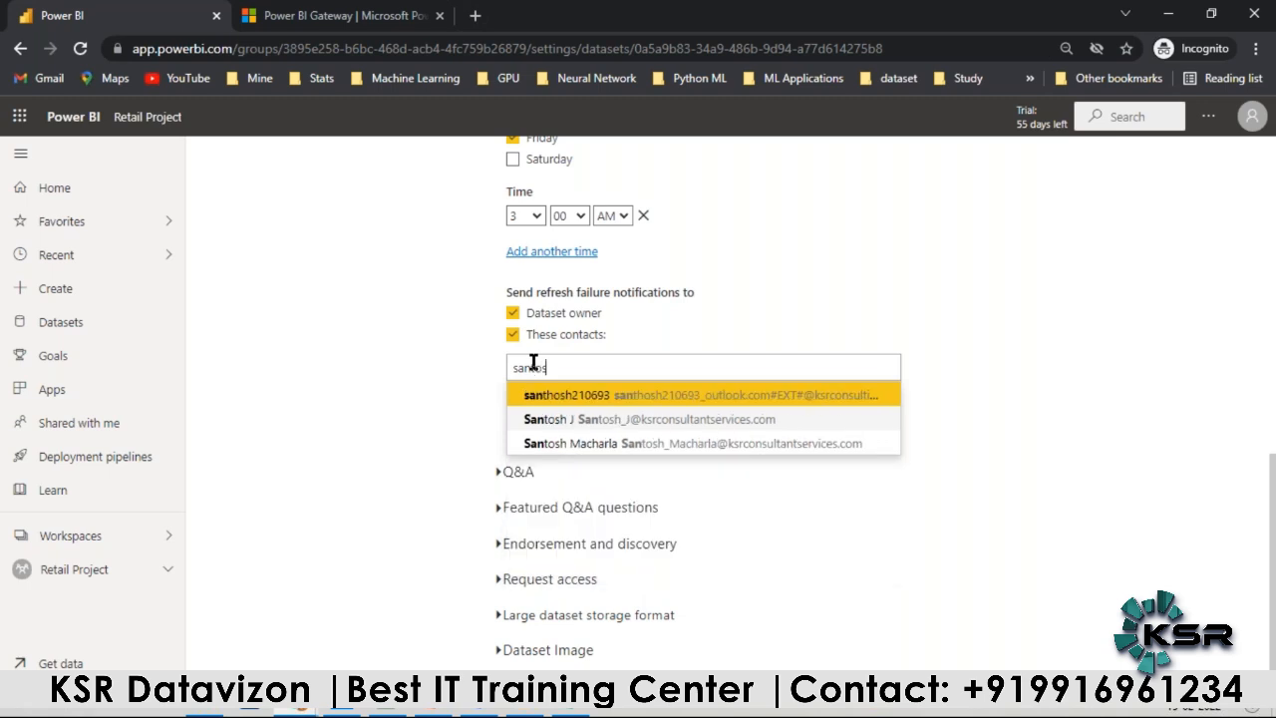
click(545, 397)
click(537, 422)
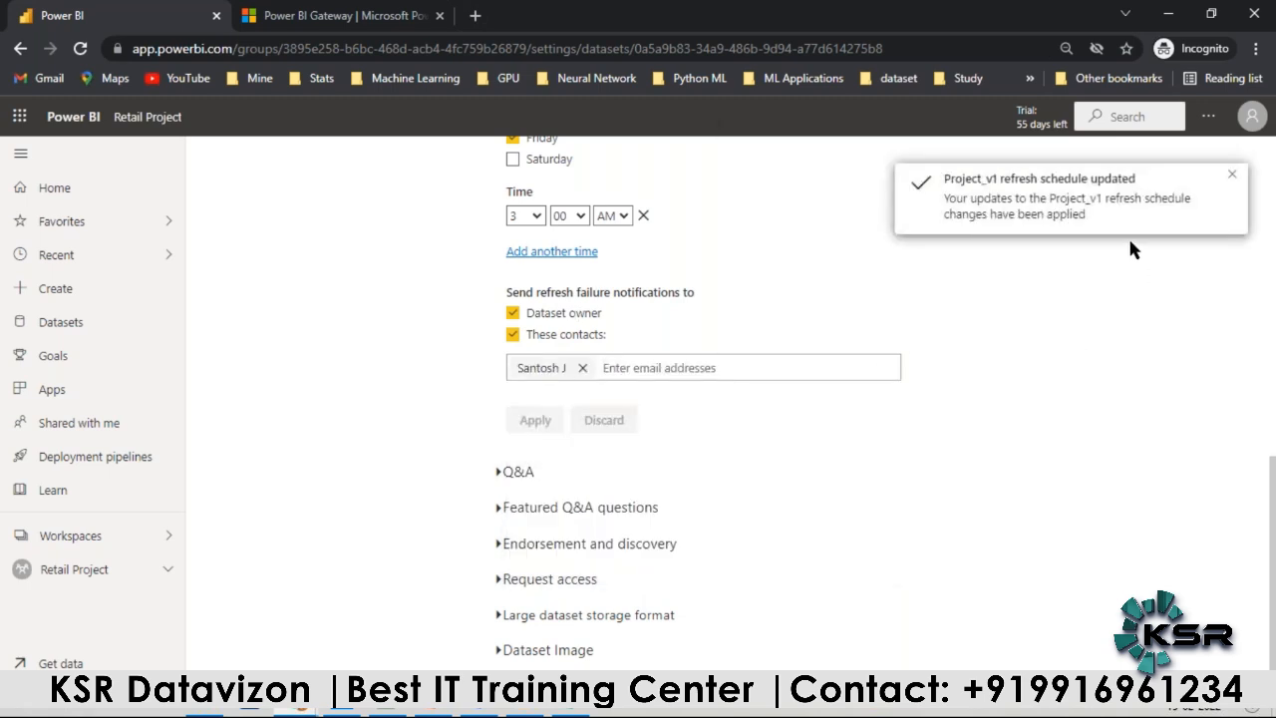
click(1232, 175)
Step: Review the next refresh time, gateway connection, data source credentials and scheduled refresh settings of Project_v1
scroll(813, 403, up, 3)
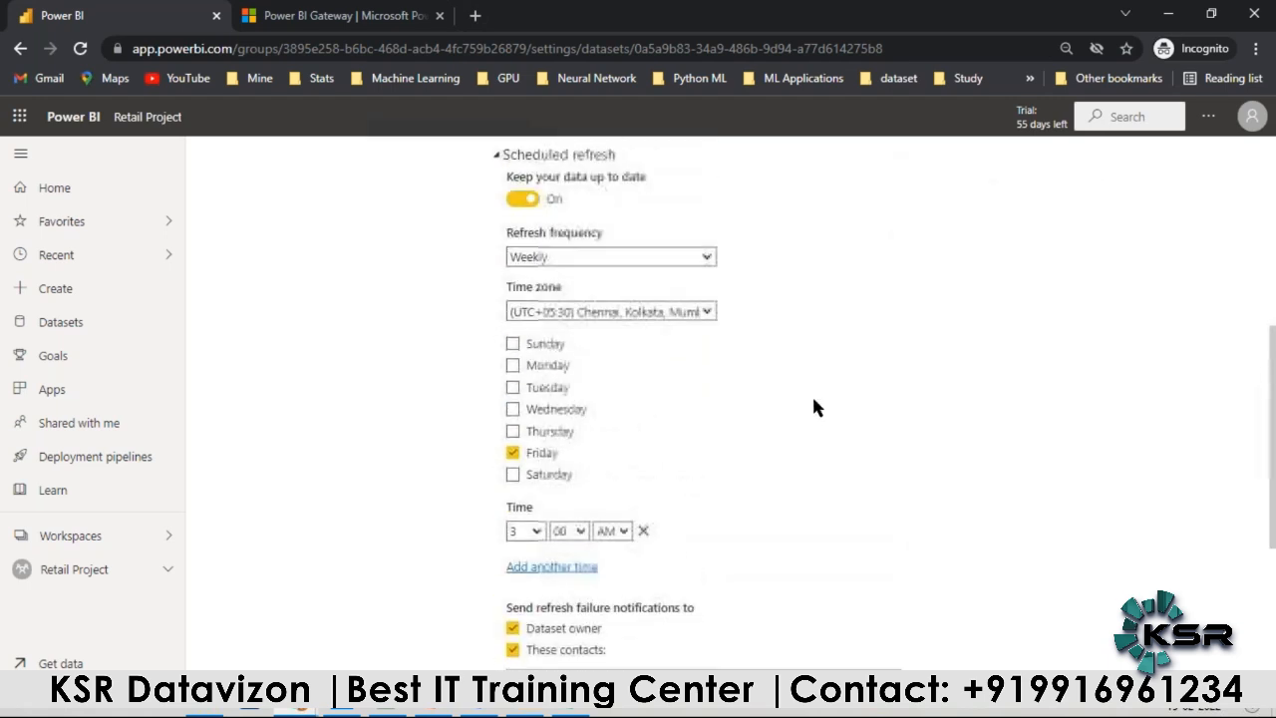
scroll(814, 407, up, 5)
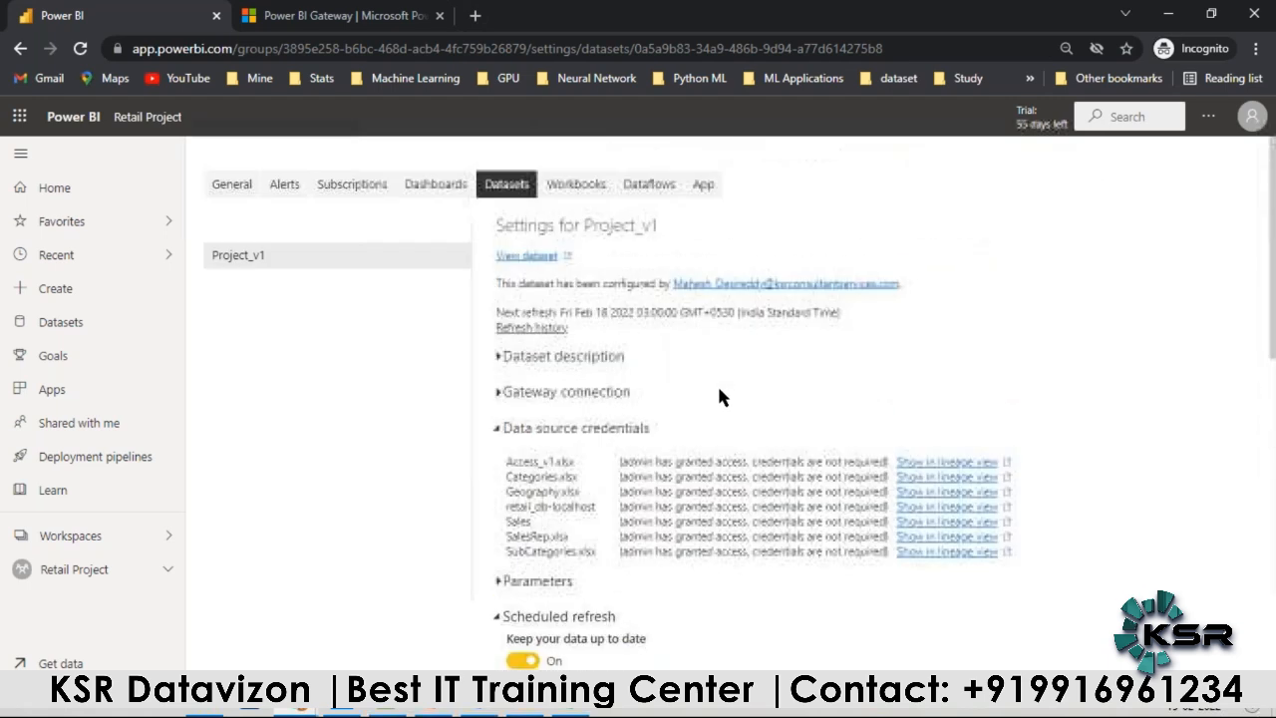
click(496, 392)
scroll(568, 454, down, 3)
scroll(529, 295, up, 3)
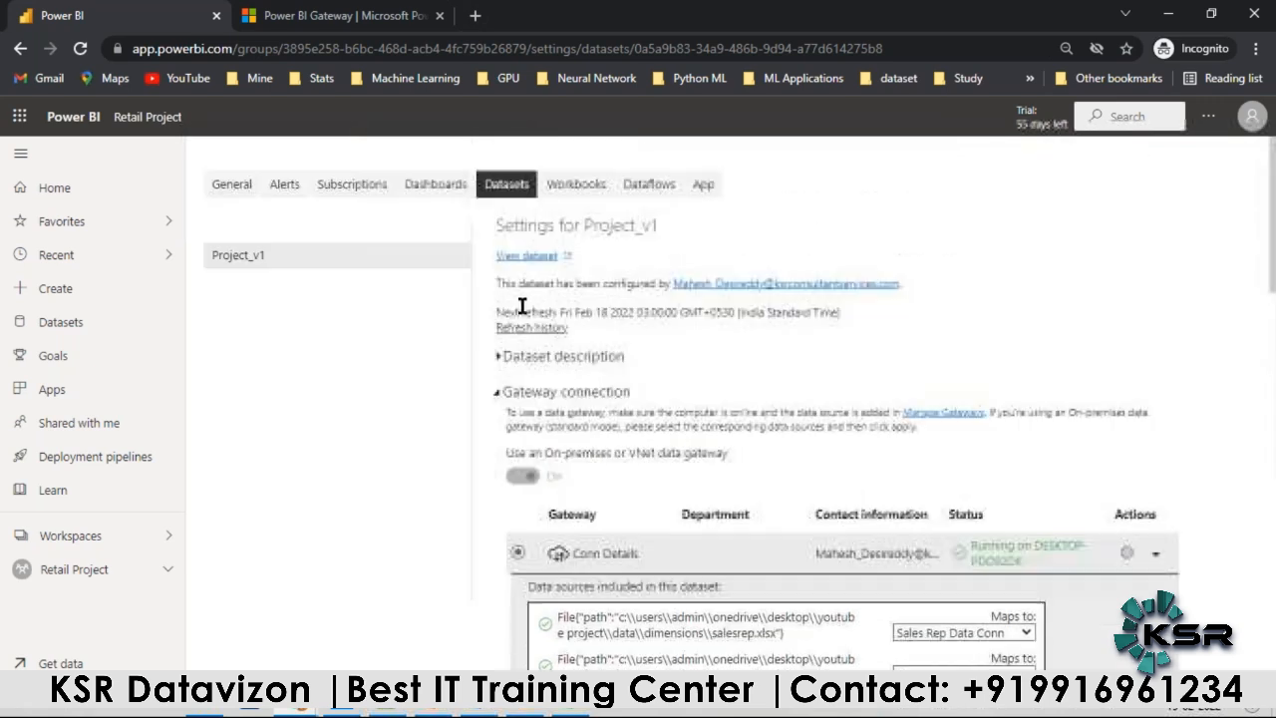
click(495, 437)
scroll(498, 437, down, 4)
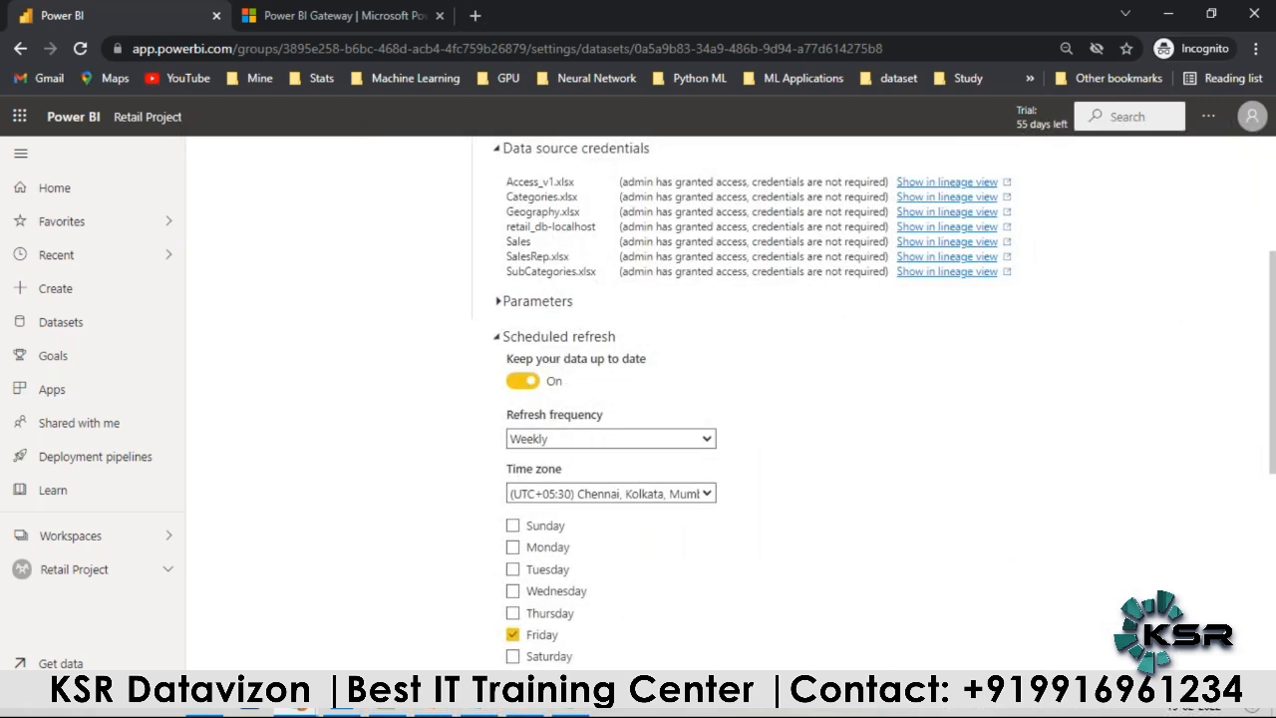
scroll(527, 280, down, 2)
scroll(534, 444, down, 3)
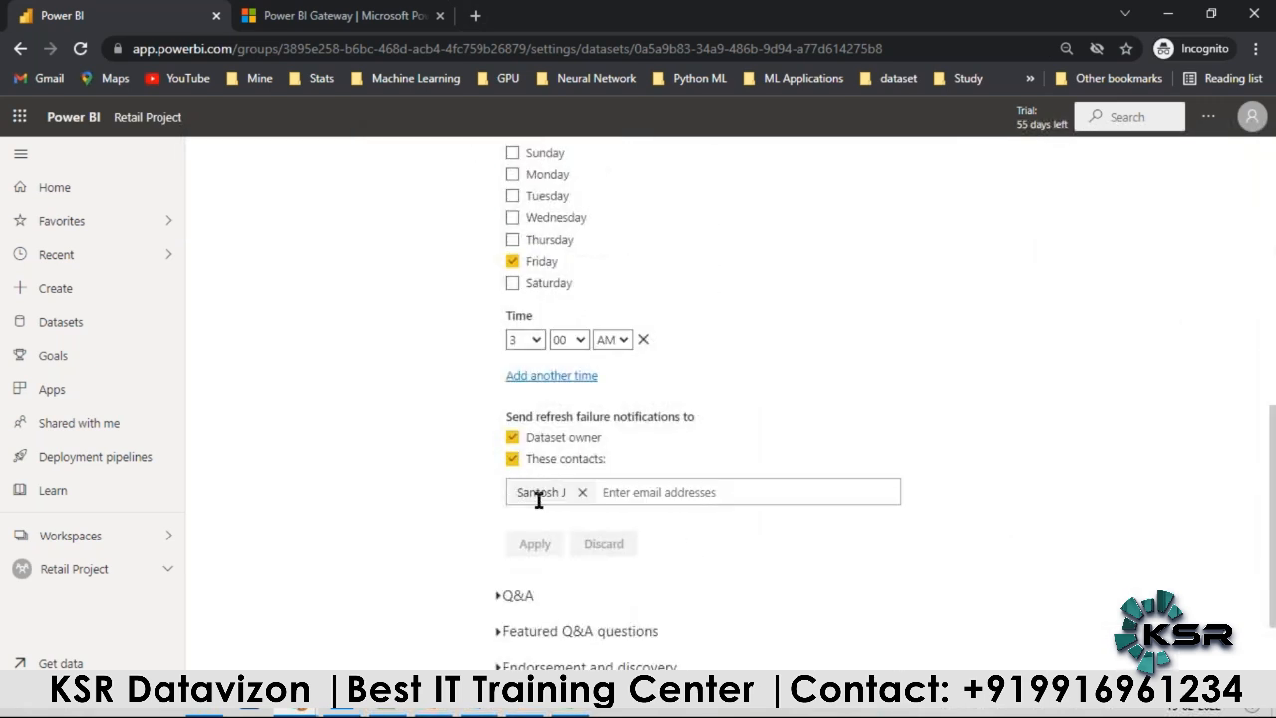
scroll(529, 473, up, 8)
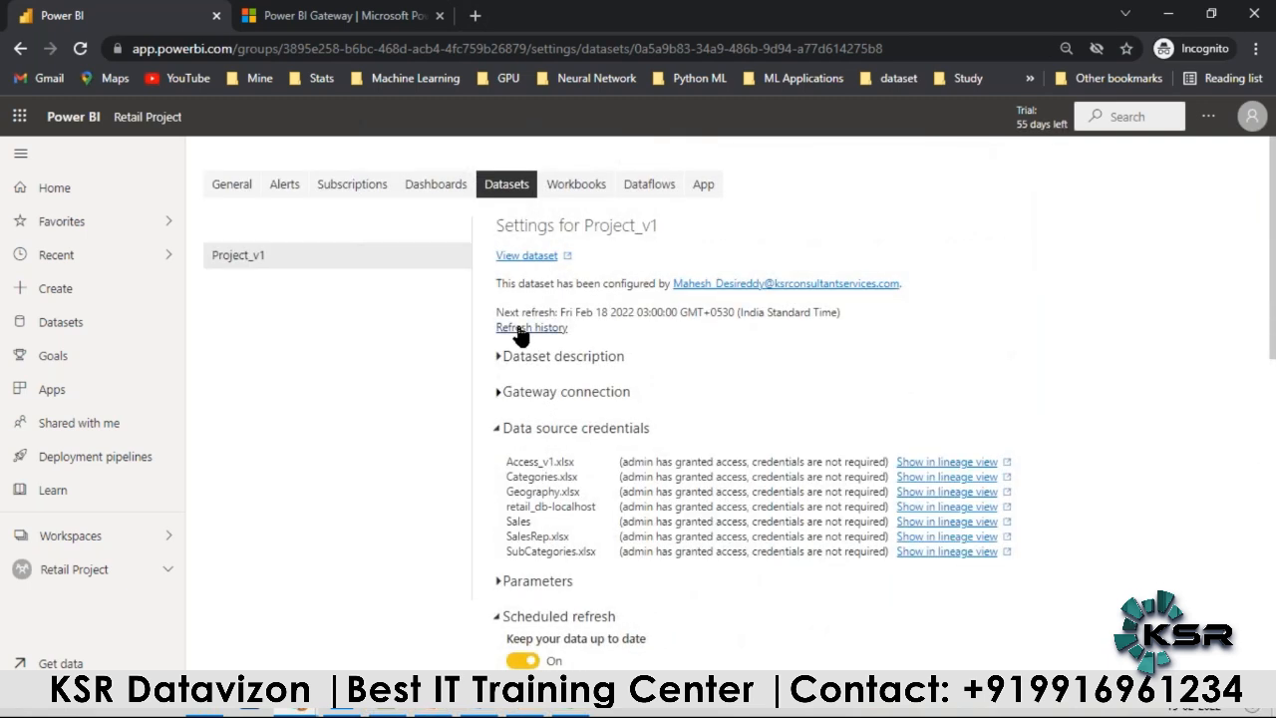
Step: Review the refresh history and the next refresh time of the Project_v1 dataset
click(520, 330)
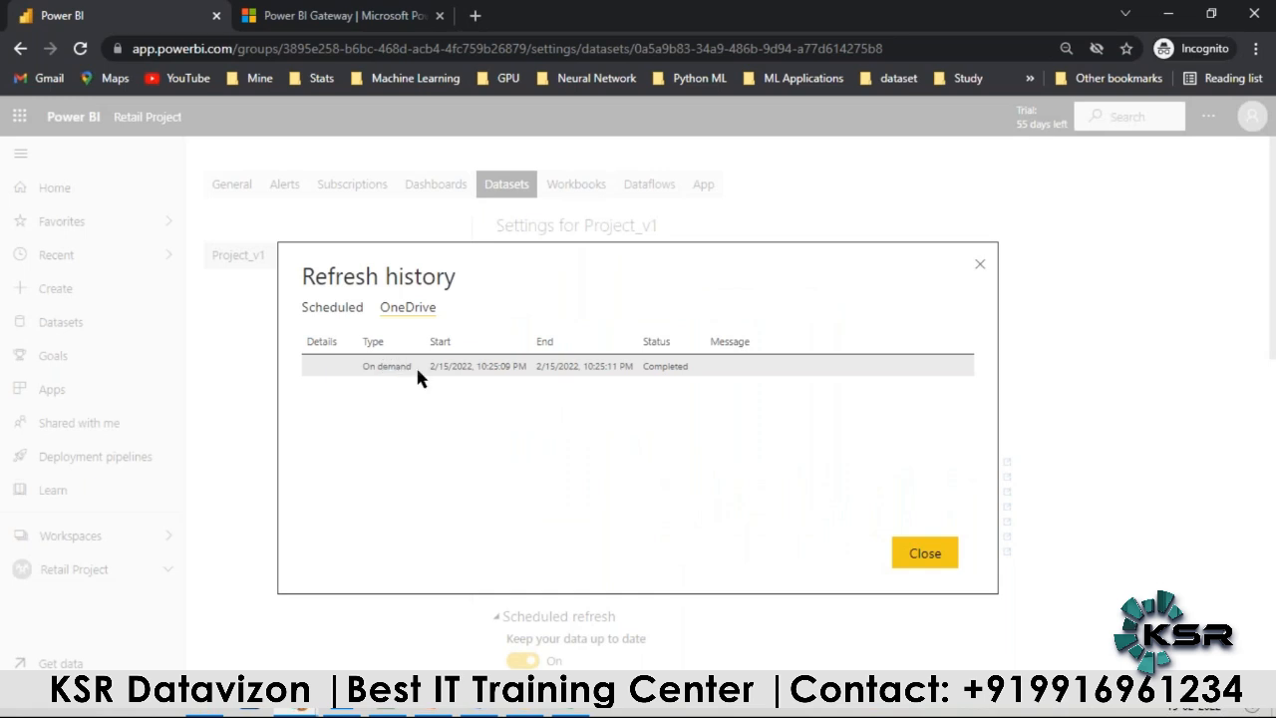
click(980, 268)
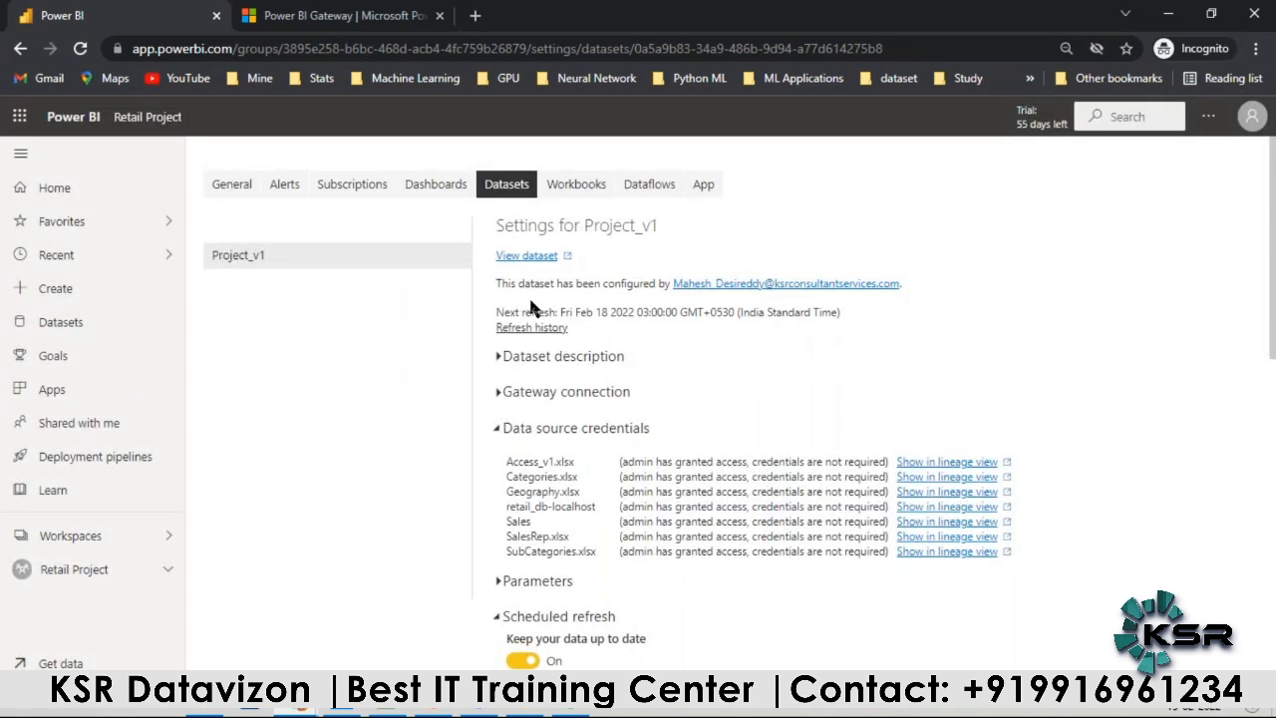
drag(497, 309, 836, 311)
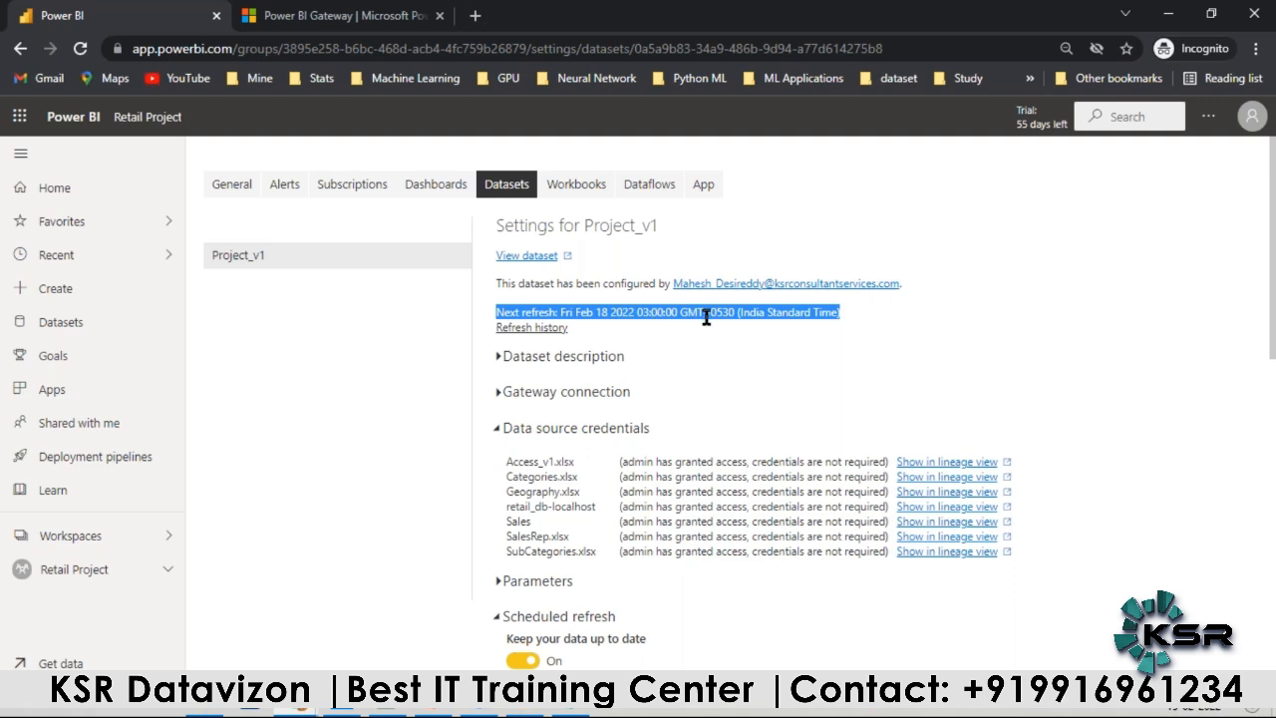
click(753, 320)
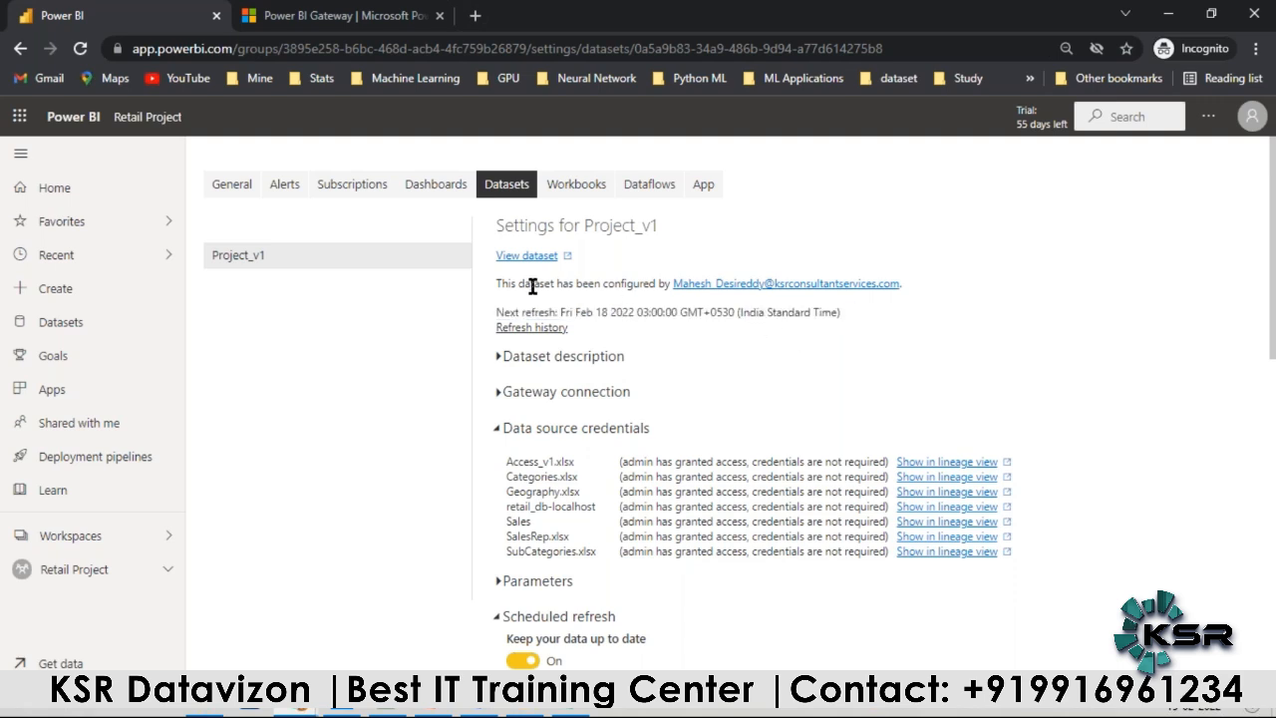
Step: Add Wednesday to the weekly refresh days of Project_v1 and apply the schedule
scroll(527, 283, down, 4)
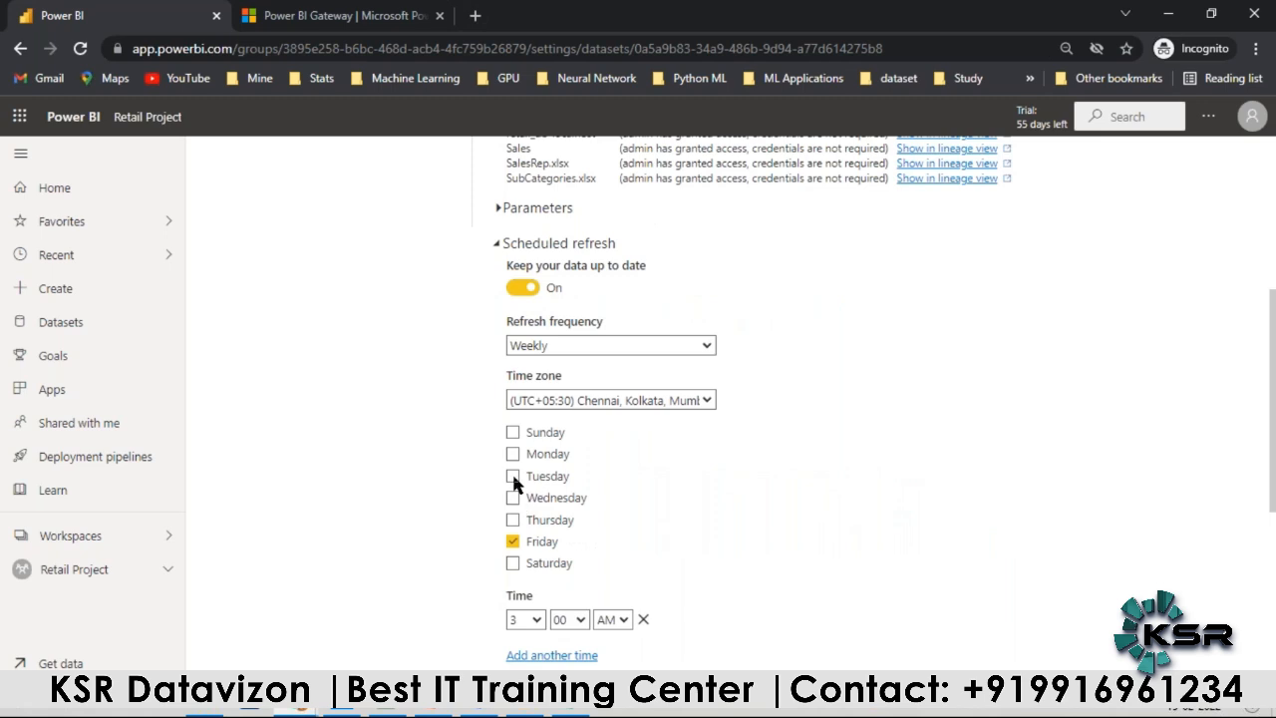
click(1193, 712)
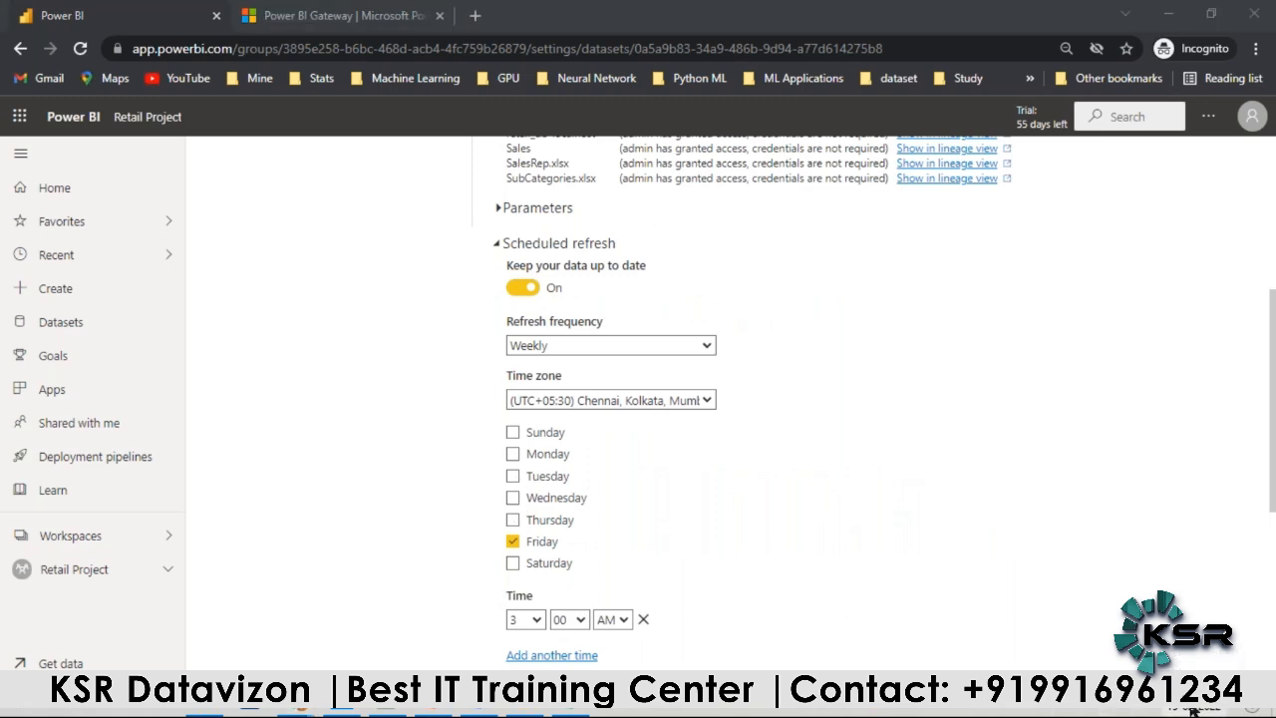
click(513, 499)
scroll(515, 514, down, 4)
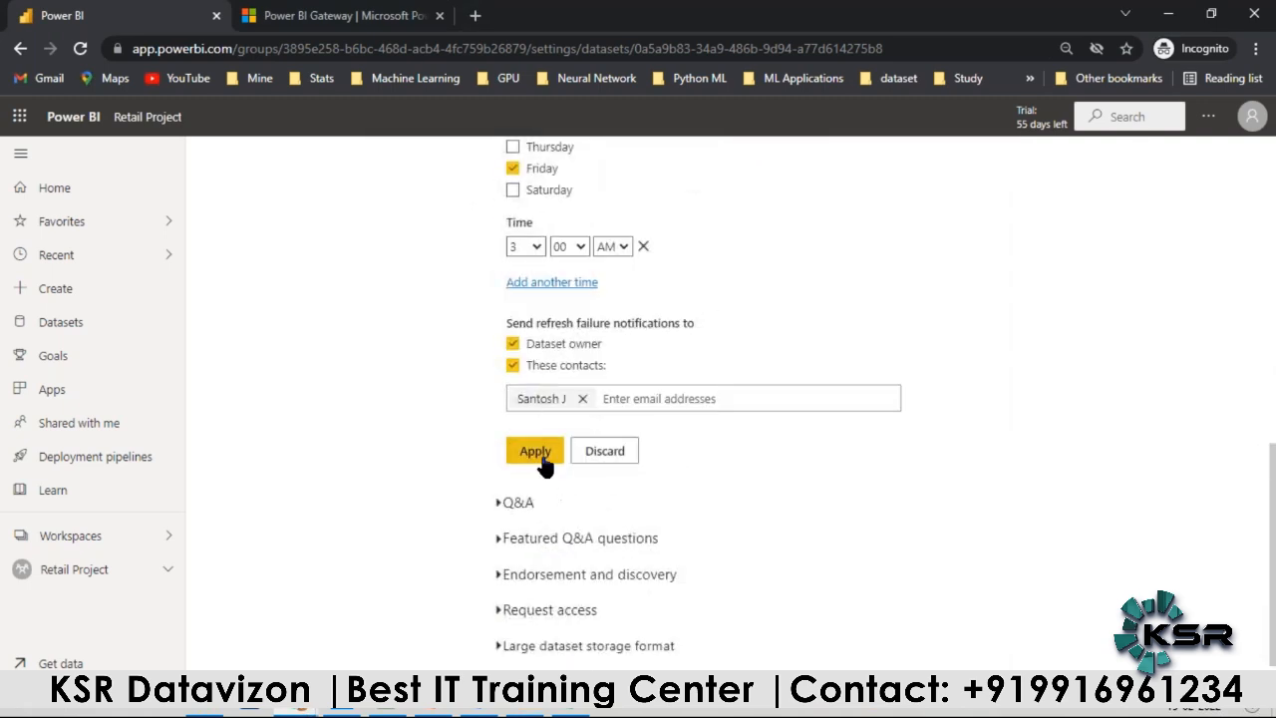
click(535, 450)
scroll(646, 394, up, 8)
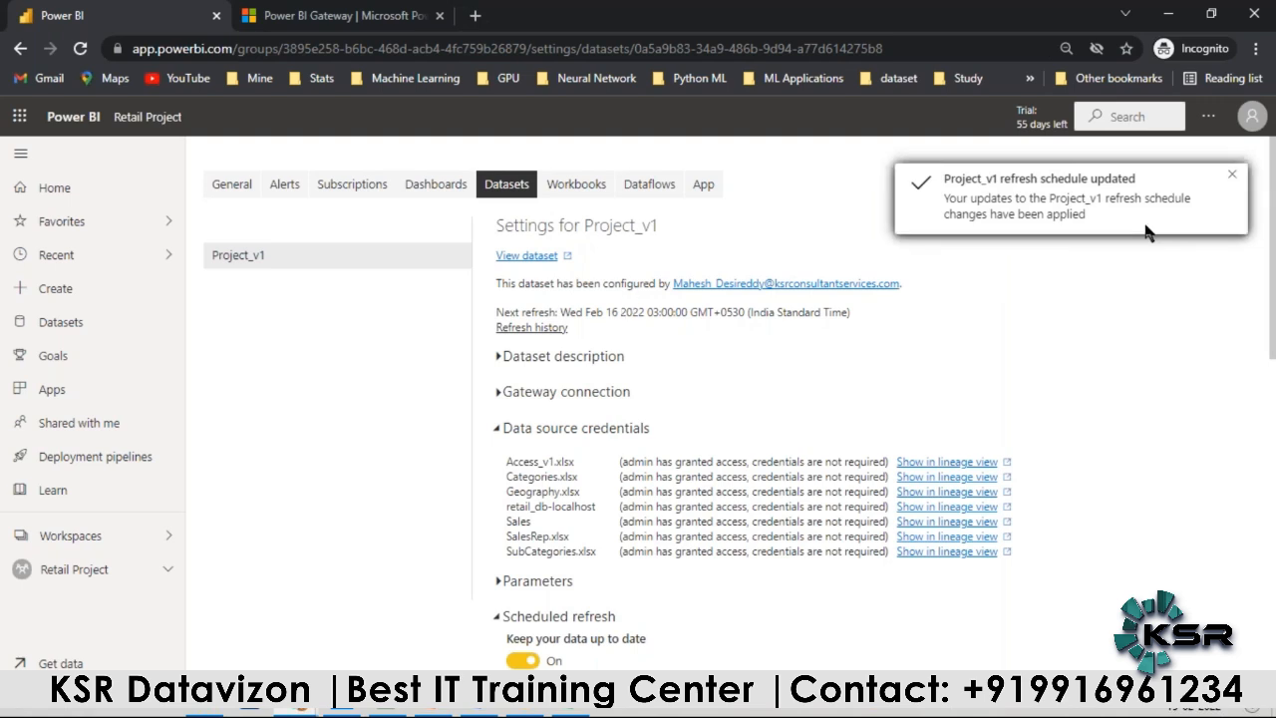
click(1233, 175)
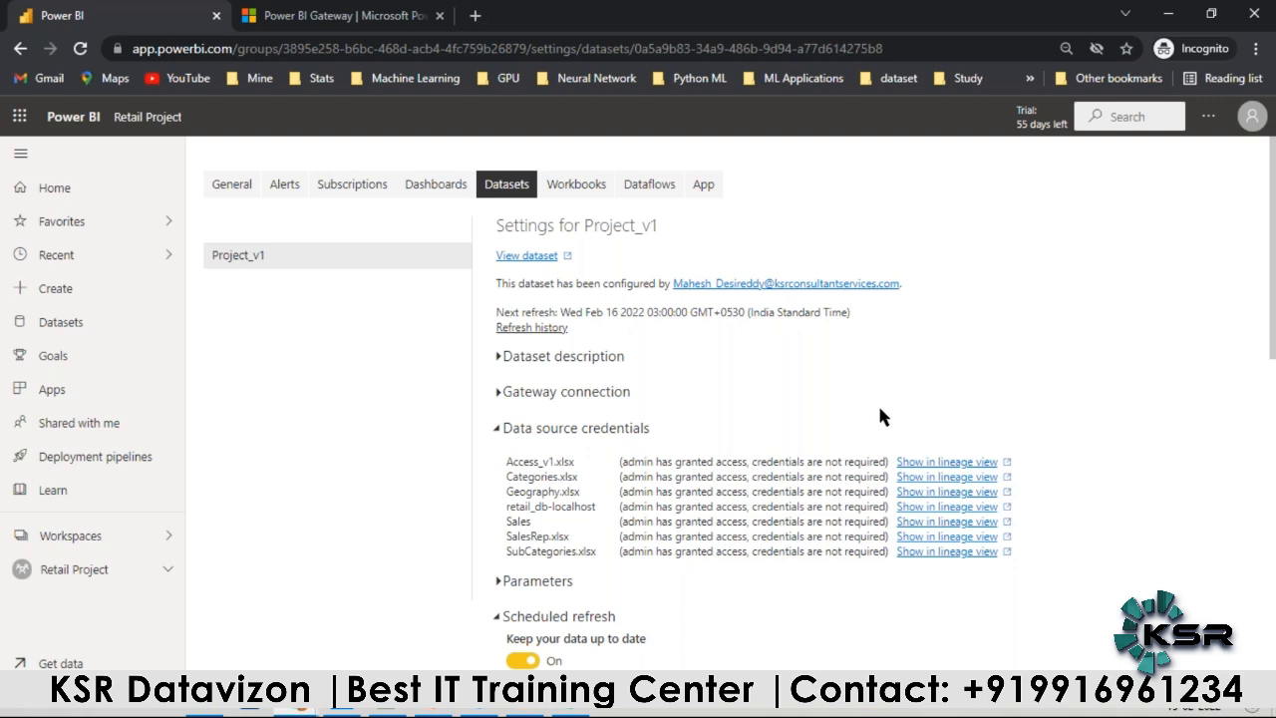
Step: Switch to PowerPoint to check the Schedule Refresh item on the project steps slide, and return to Power BI
scroll(654, 360, down, 3)
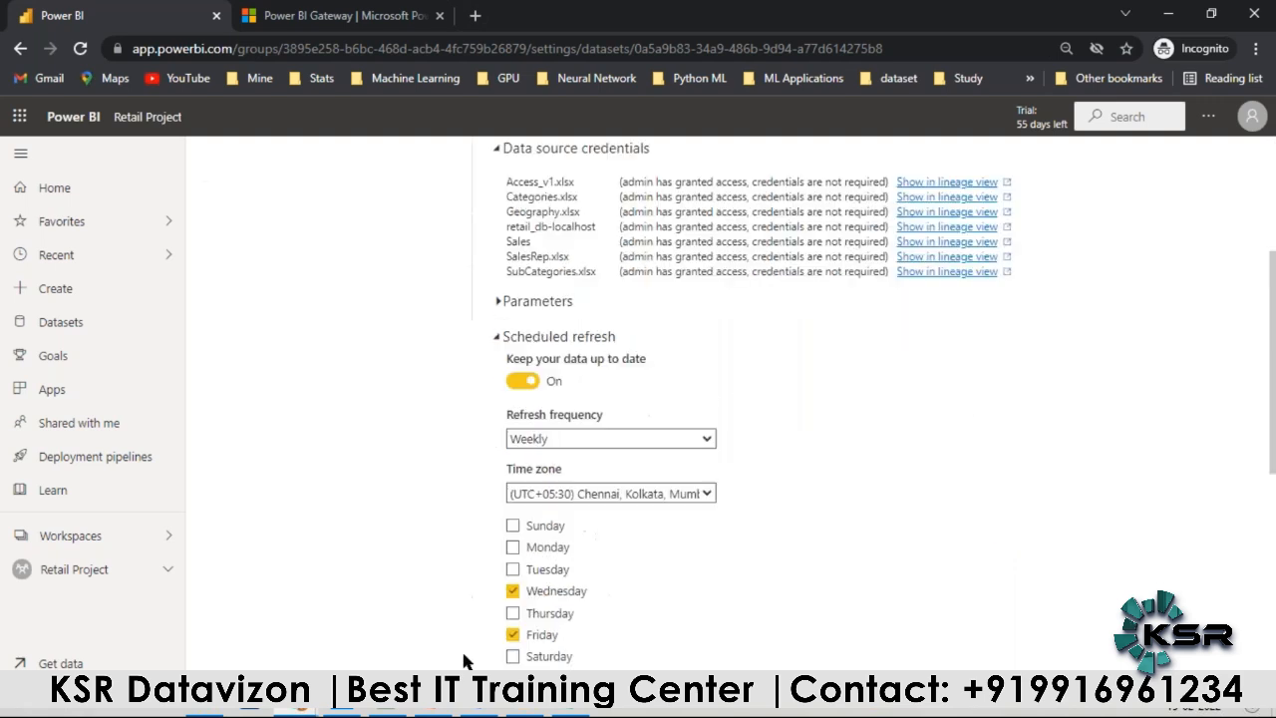
click(565, 710)
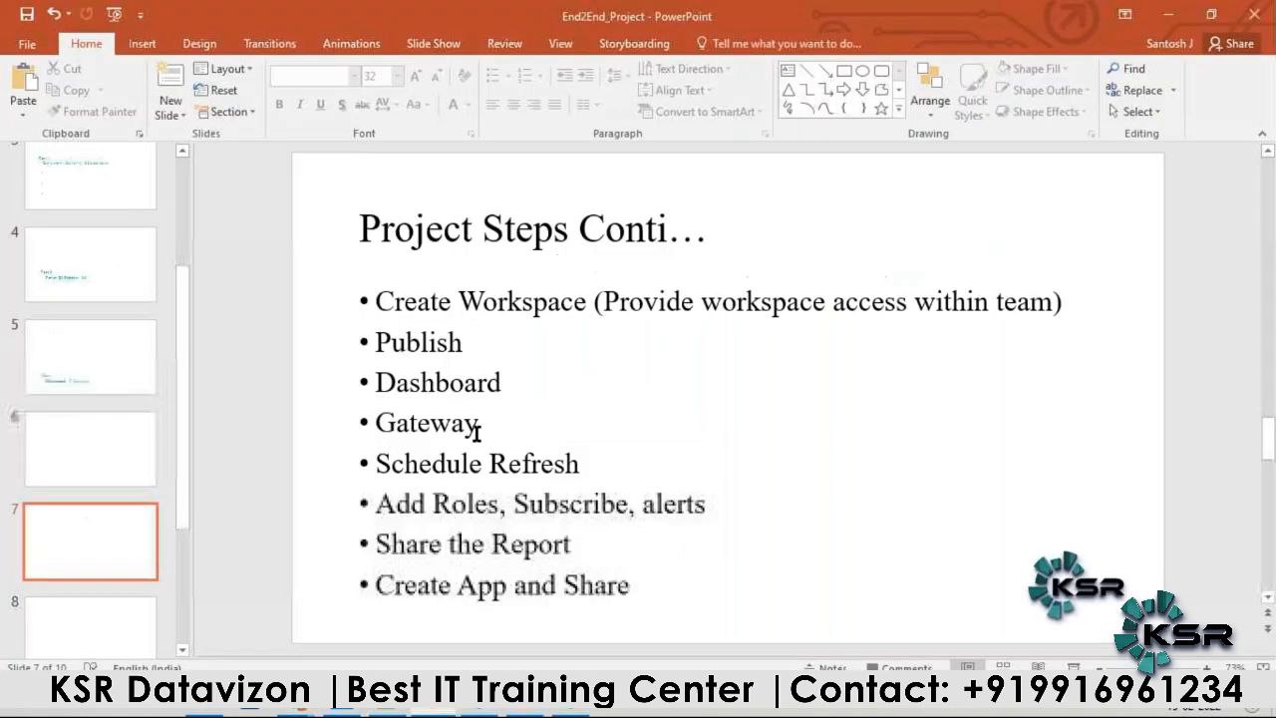
double_click(439, 463)
click(628, 477)
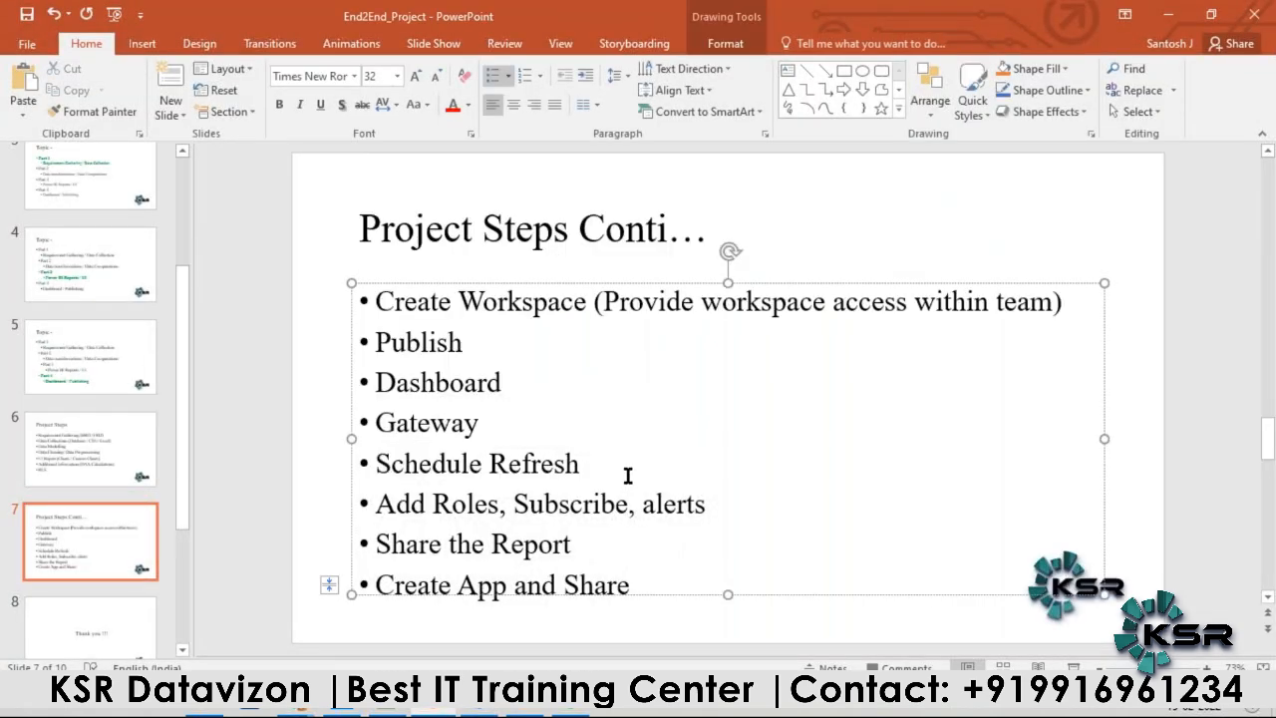
key(alt+Tab)
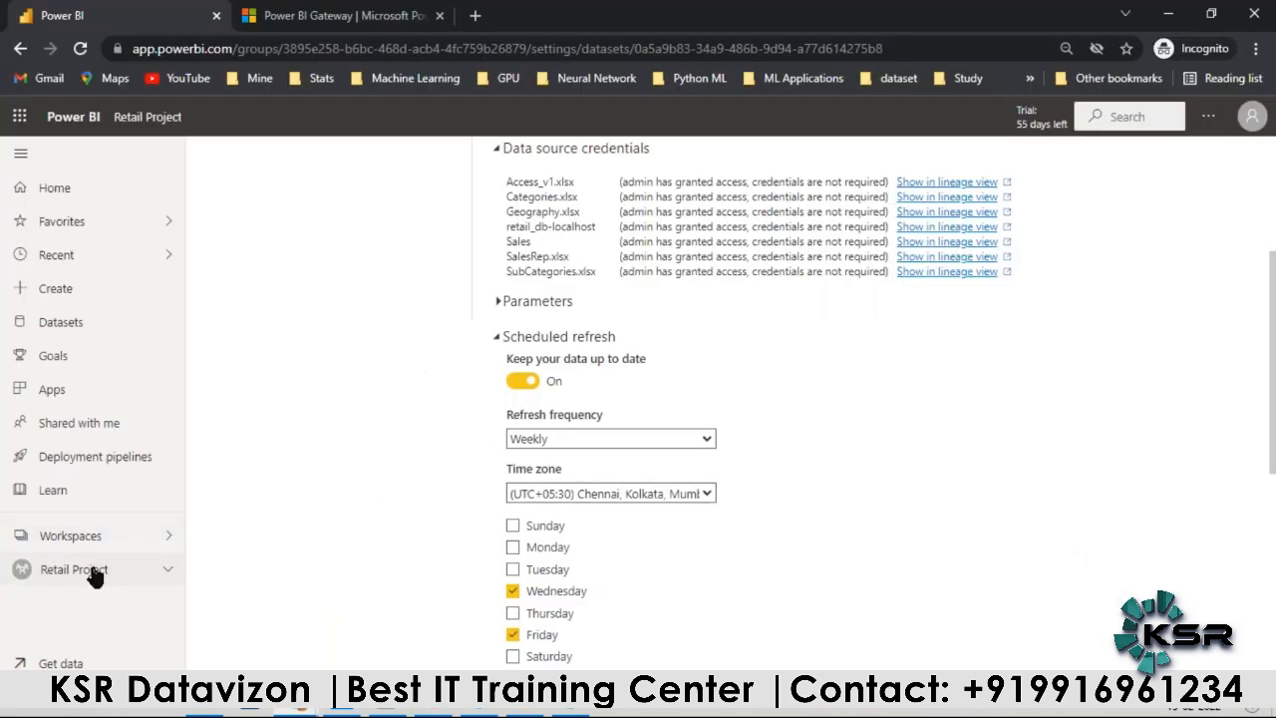
Step: Open the row-level security settings of the Project_v1 dataset in the Retail Project workspace
click(80, 569)
click(527, 438)
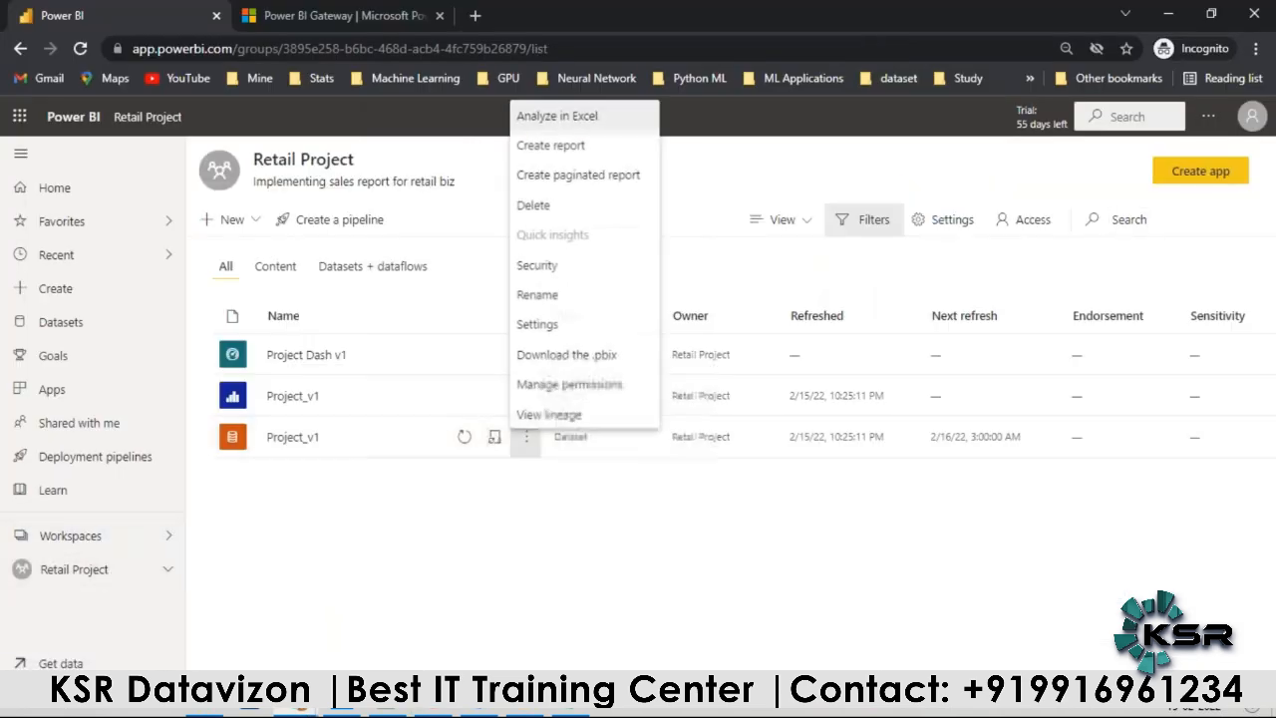
click(537, 264)
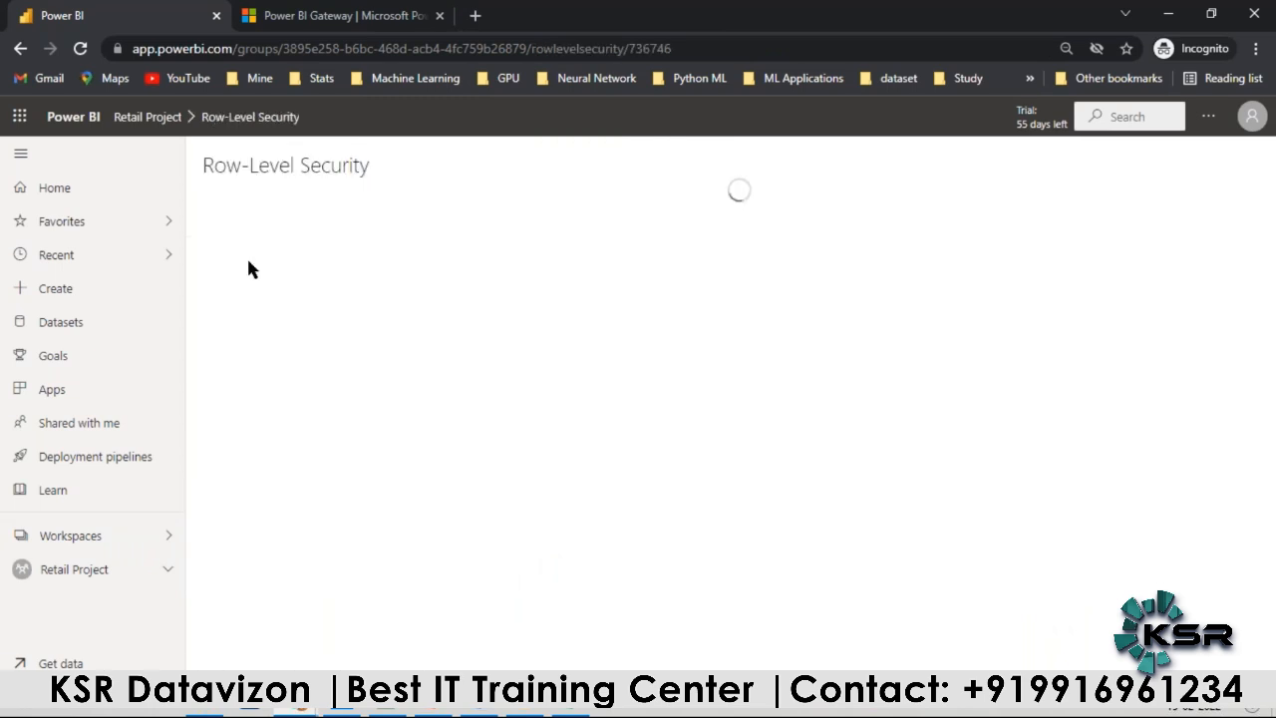
Step: Check the Add Roles item on the project steps slide in PowerPoint and return to Power BI
key(alt+Tab)
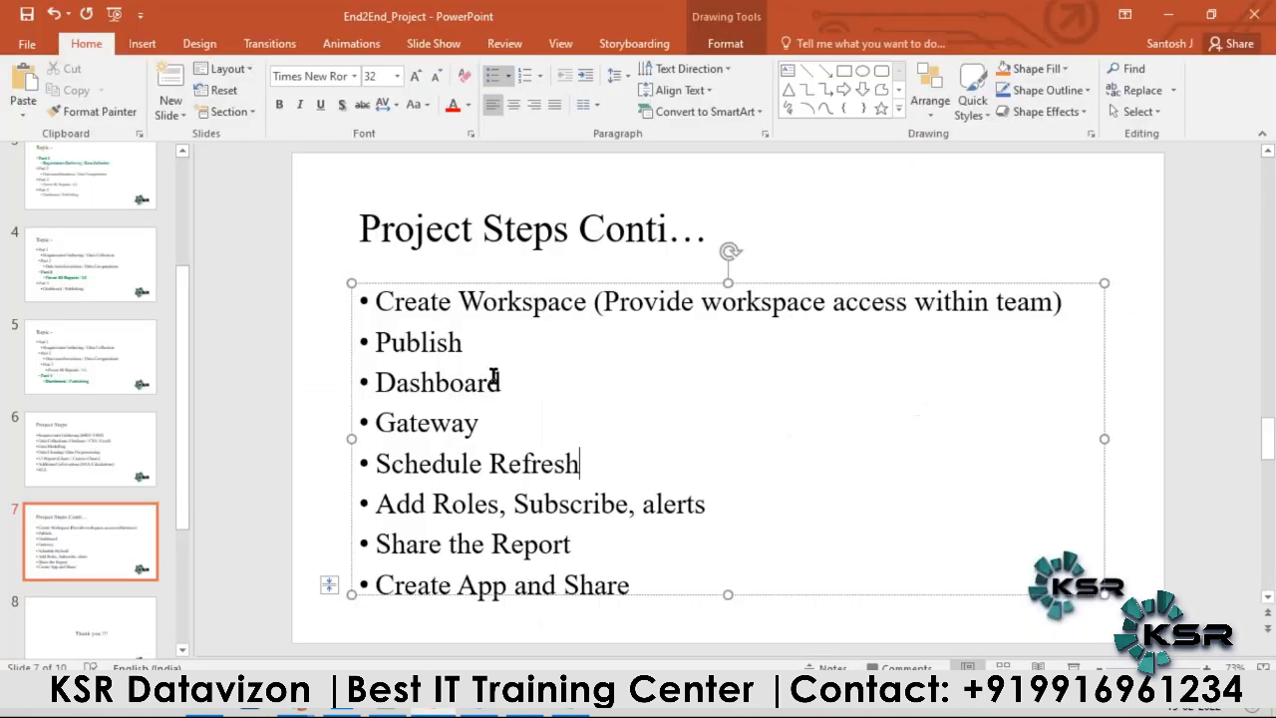
drag(377, 503, 498, 505)
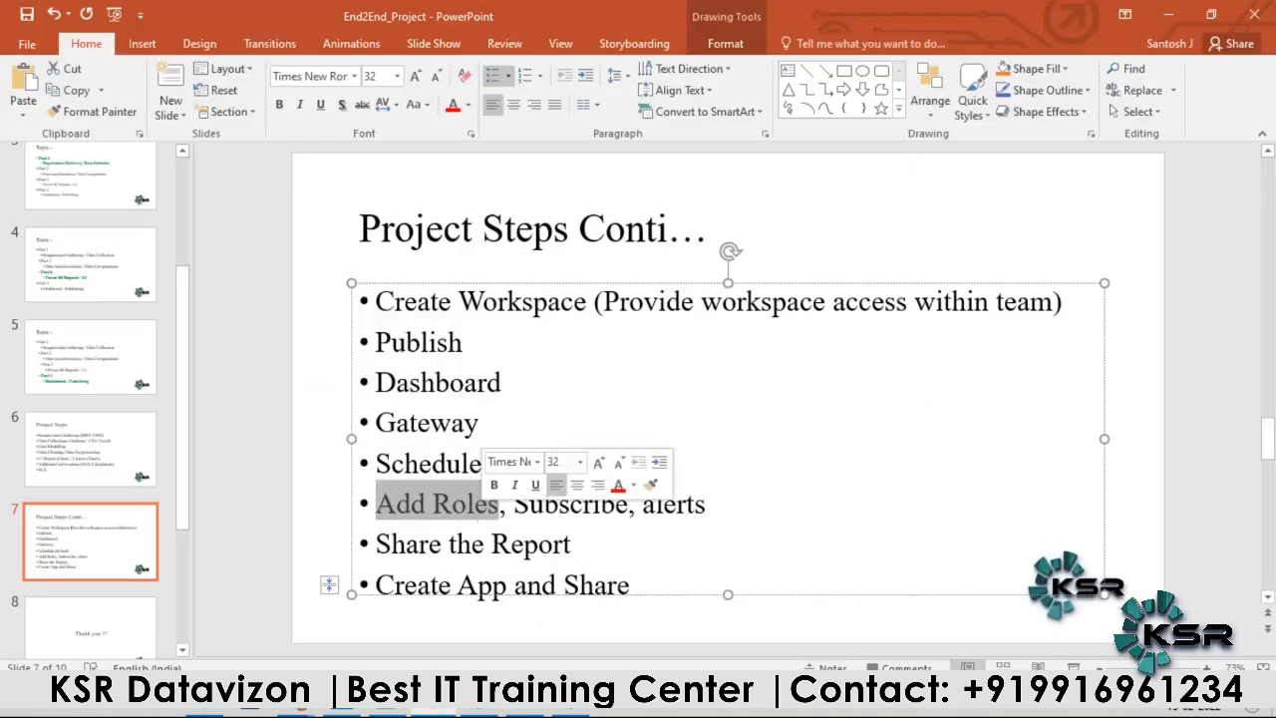
key(alt+Tab)
Step: Add three more people from the e-mail suggestions as members of User Role
click(468, 276)
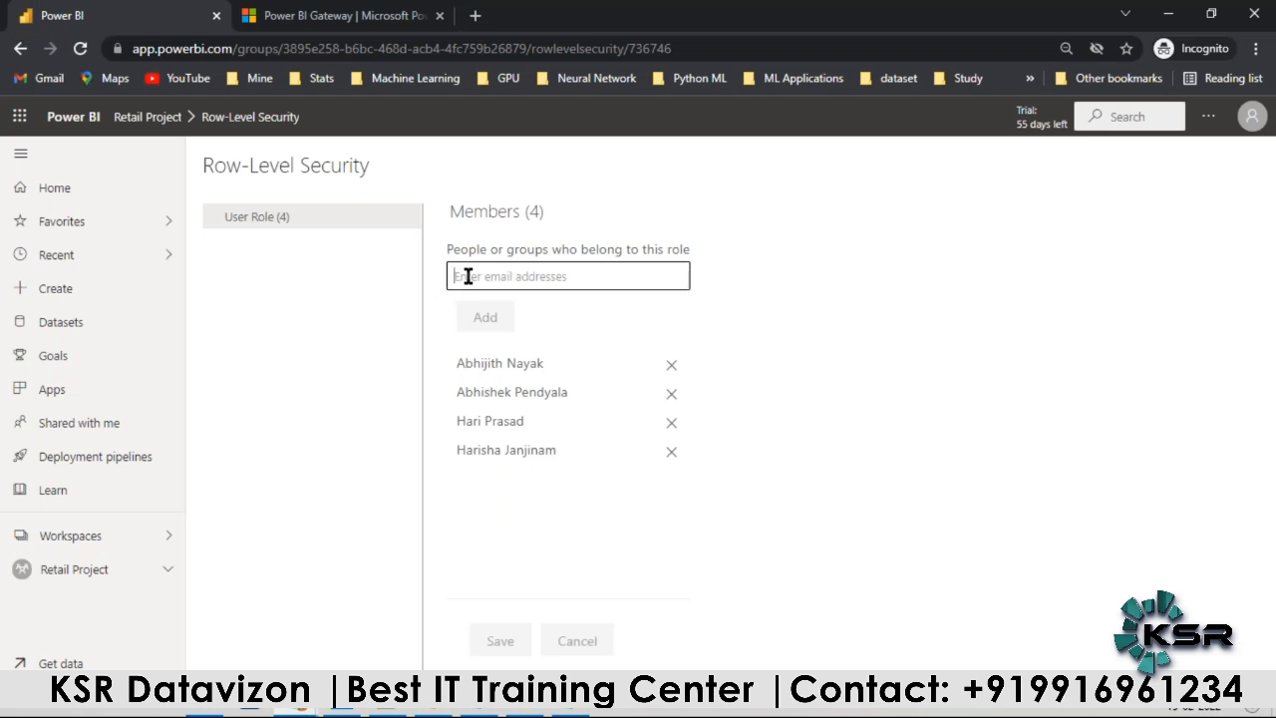
text(y)
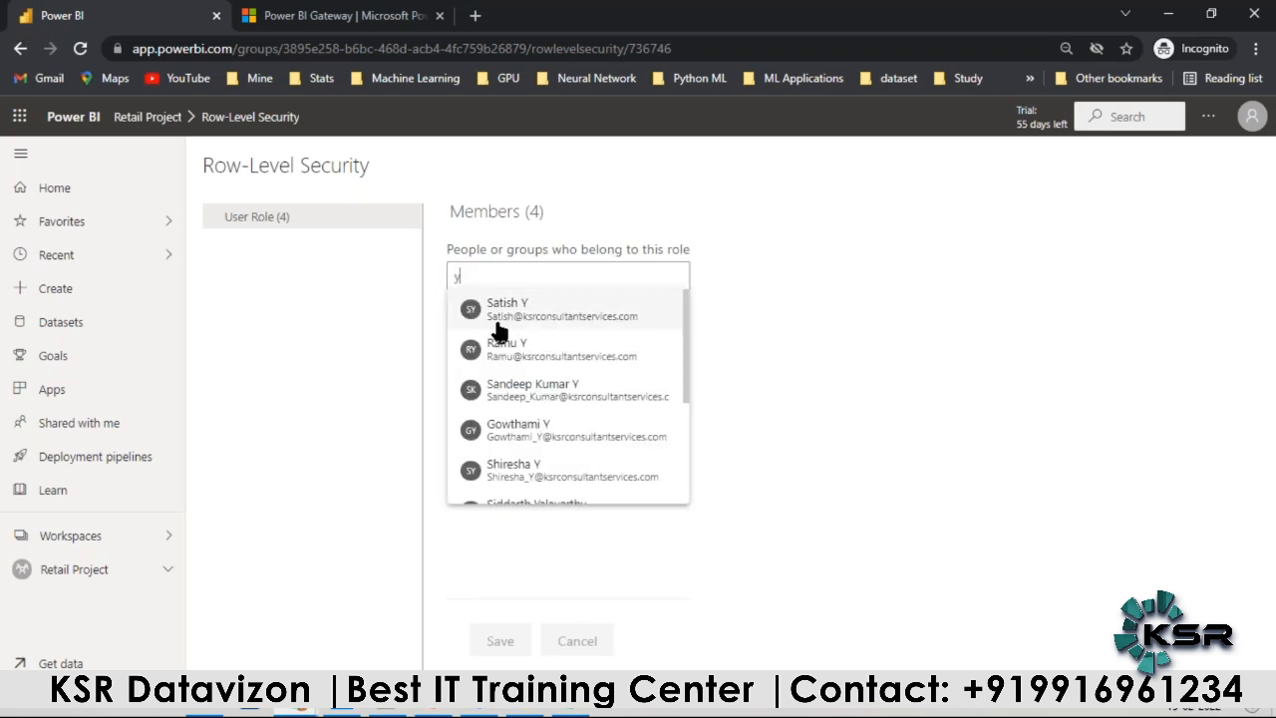
click(496, 319)
text(h)
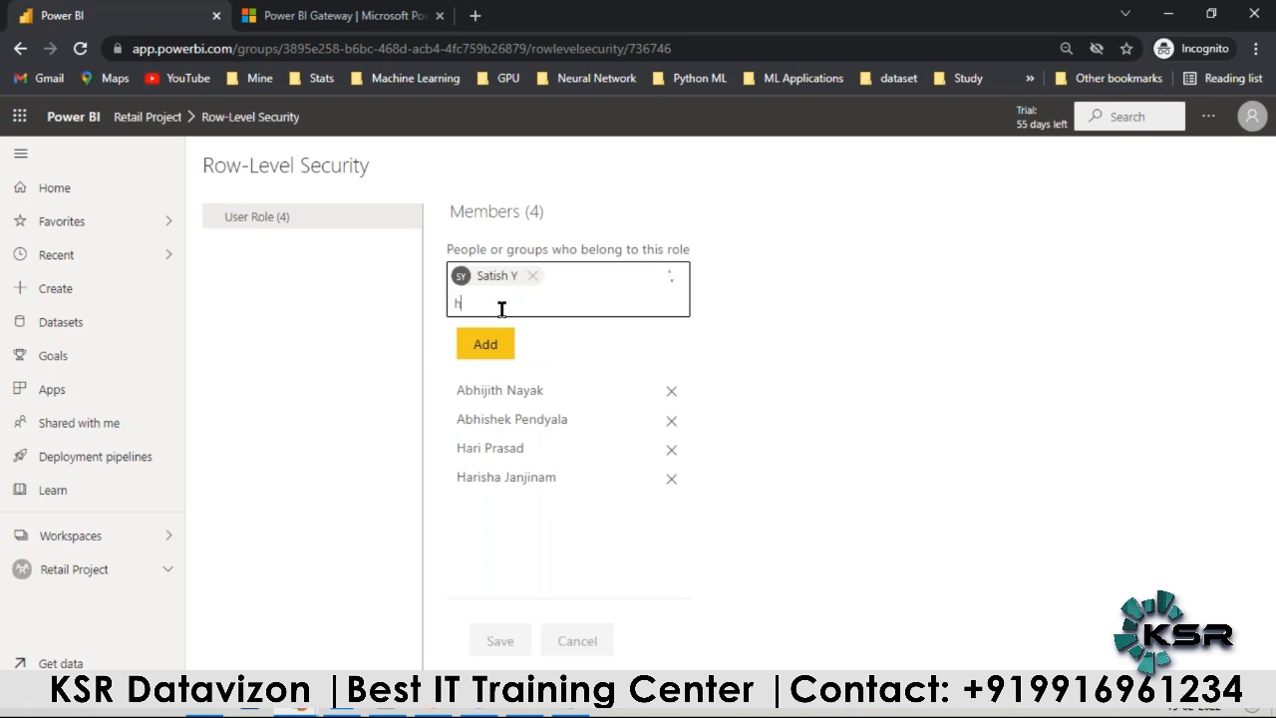
click(508, 376)
text(h)
scroll(512, 465, down, 1)
click(487, 489)
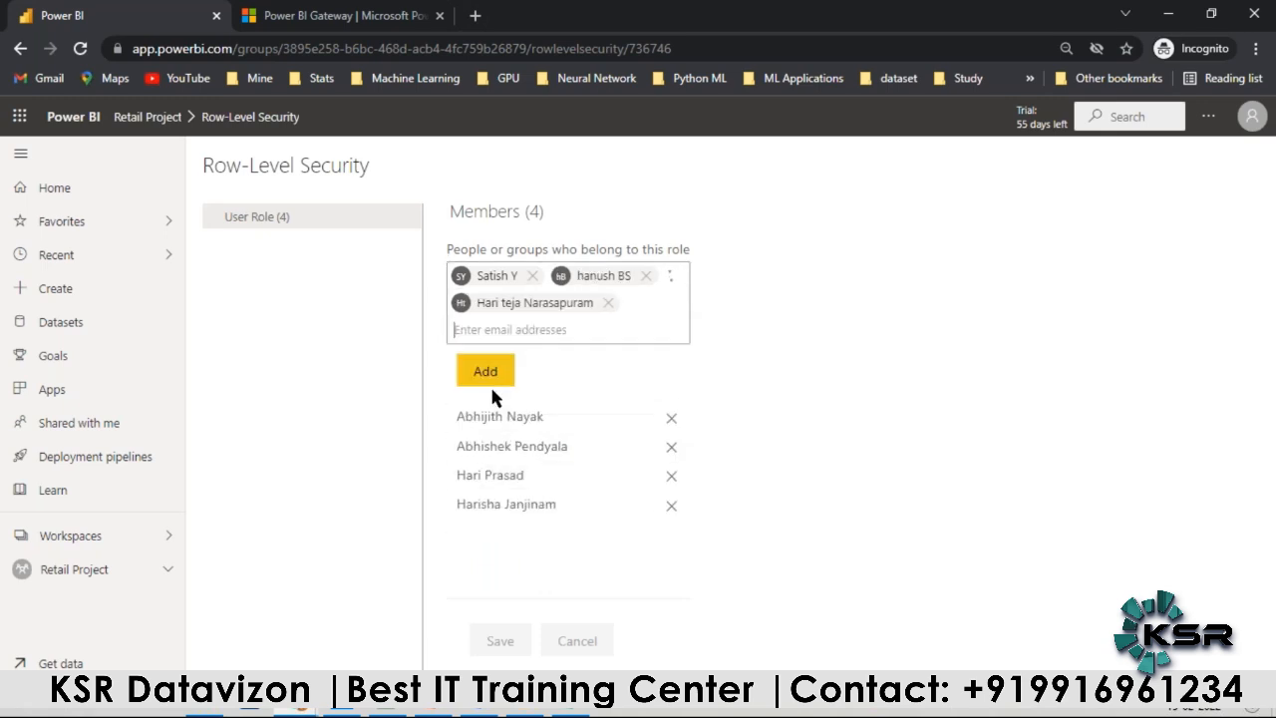
click(488, 379)
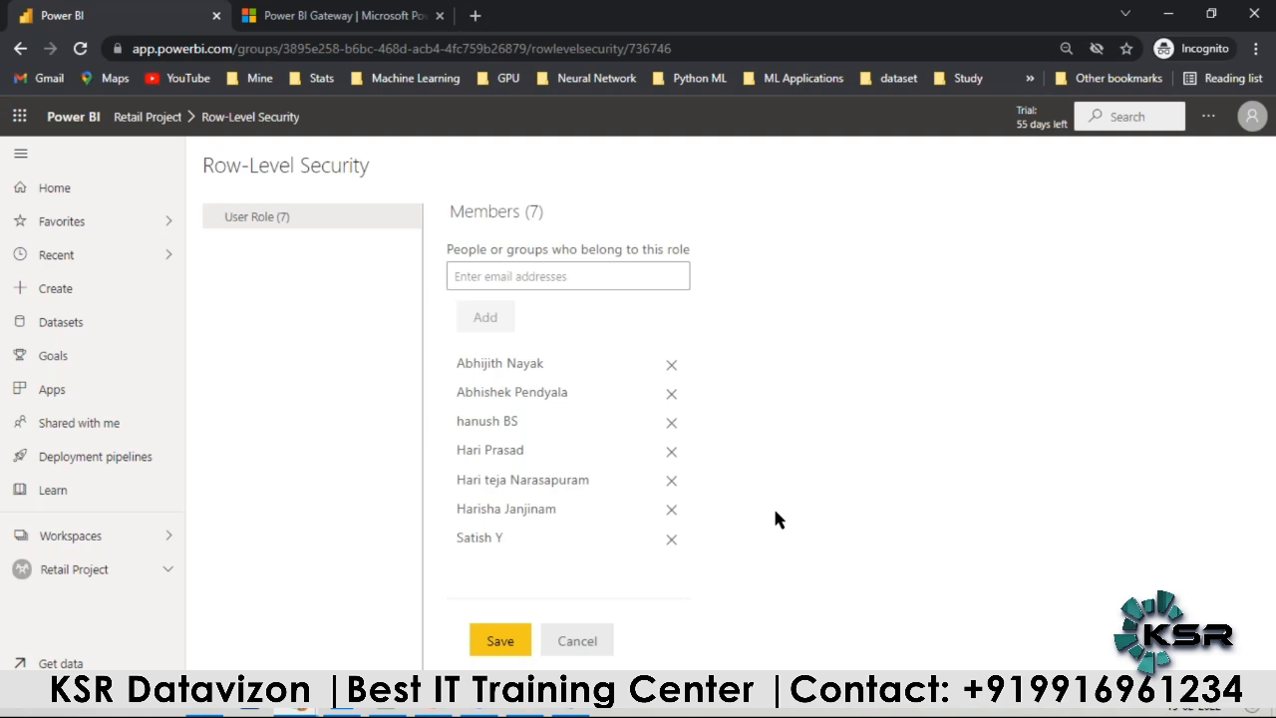
Step: Look up the subscribe and alerts items on the project steps slide in PowerPoint and return to Power BI
mouse_move(571, 712)
key(alt+Tab)
click(718, 509)
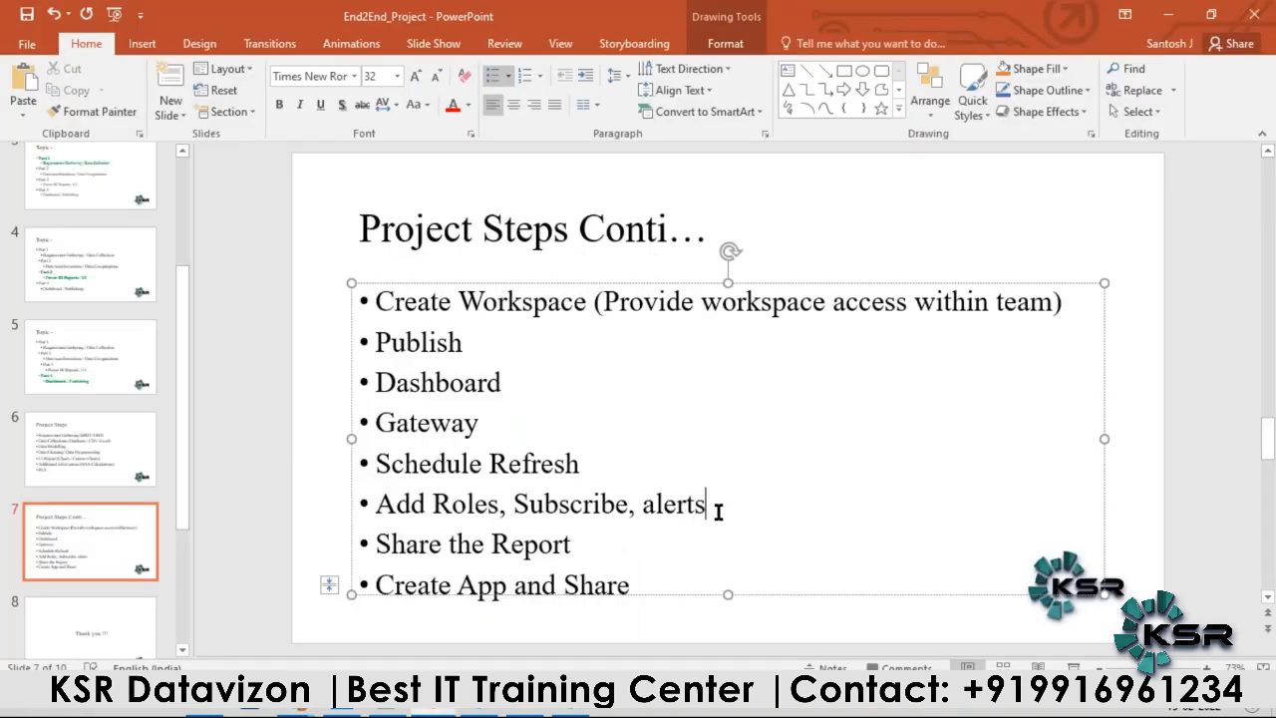
key(alt+Tab)
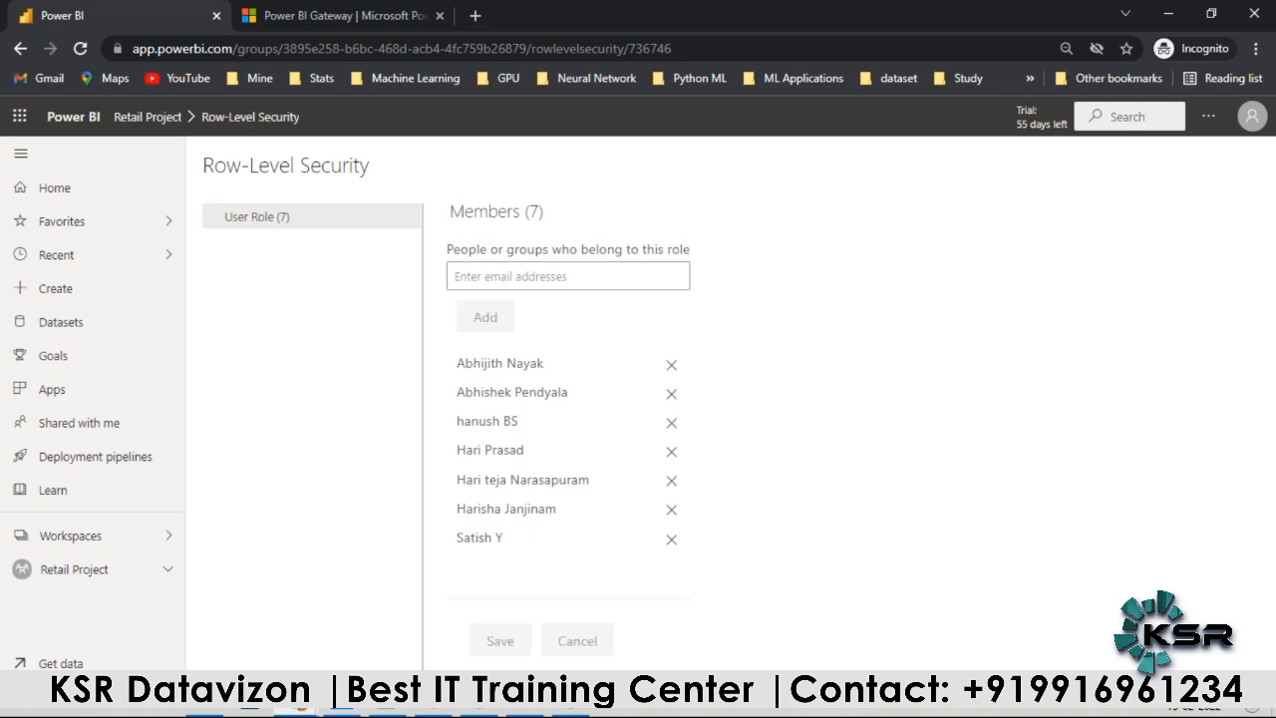
key(alt+Tab)
key(alt+Tab)
Step: Open the Project_v1 report from the Retail Project workspace and display Page 1
click(122, 566)
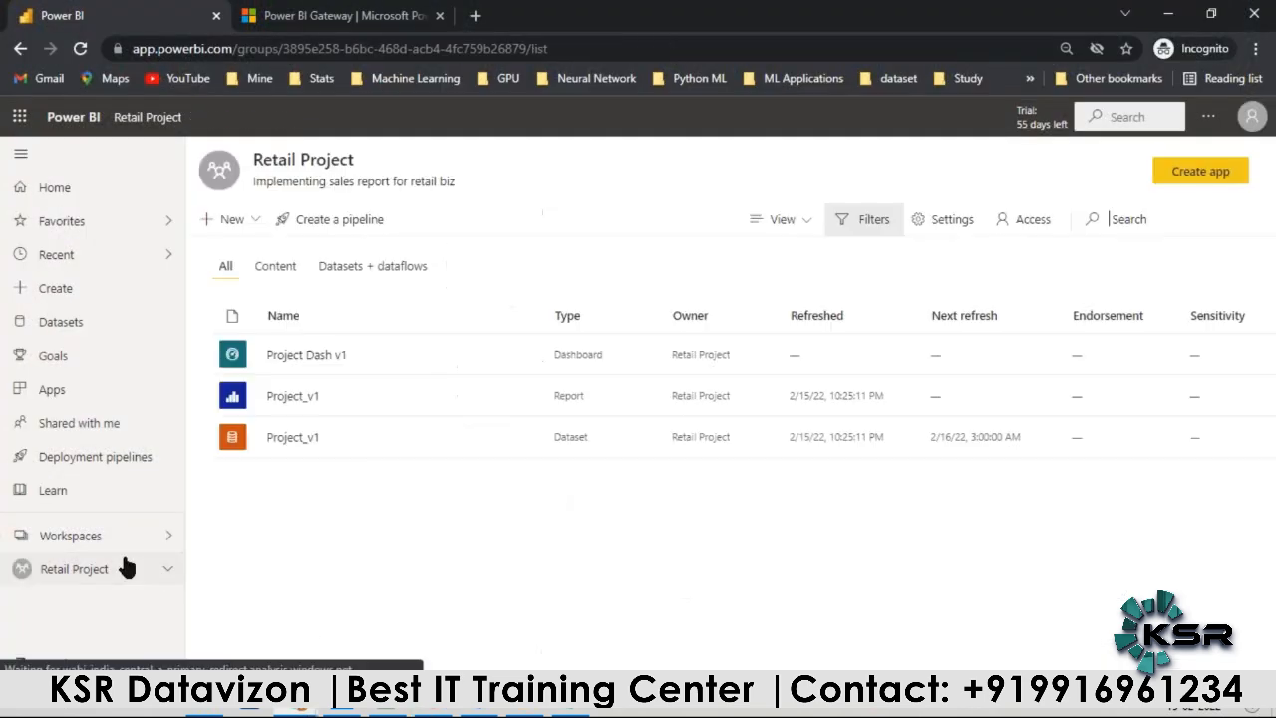
click(295, 399)
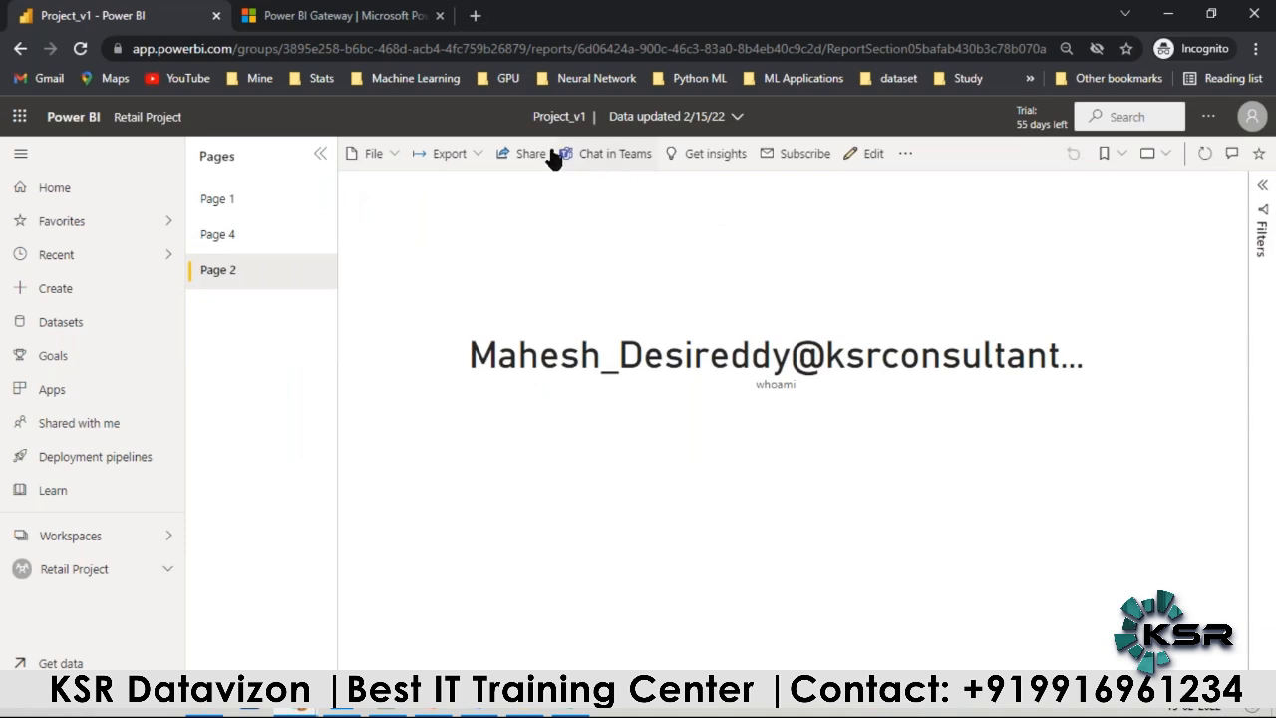
click(248, 201)
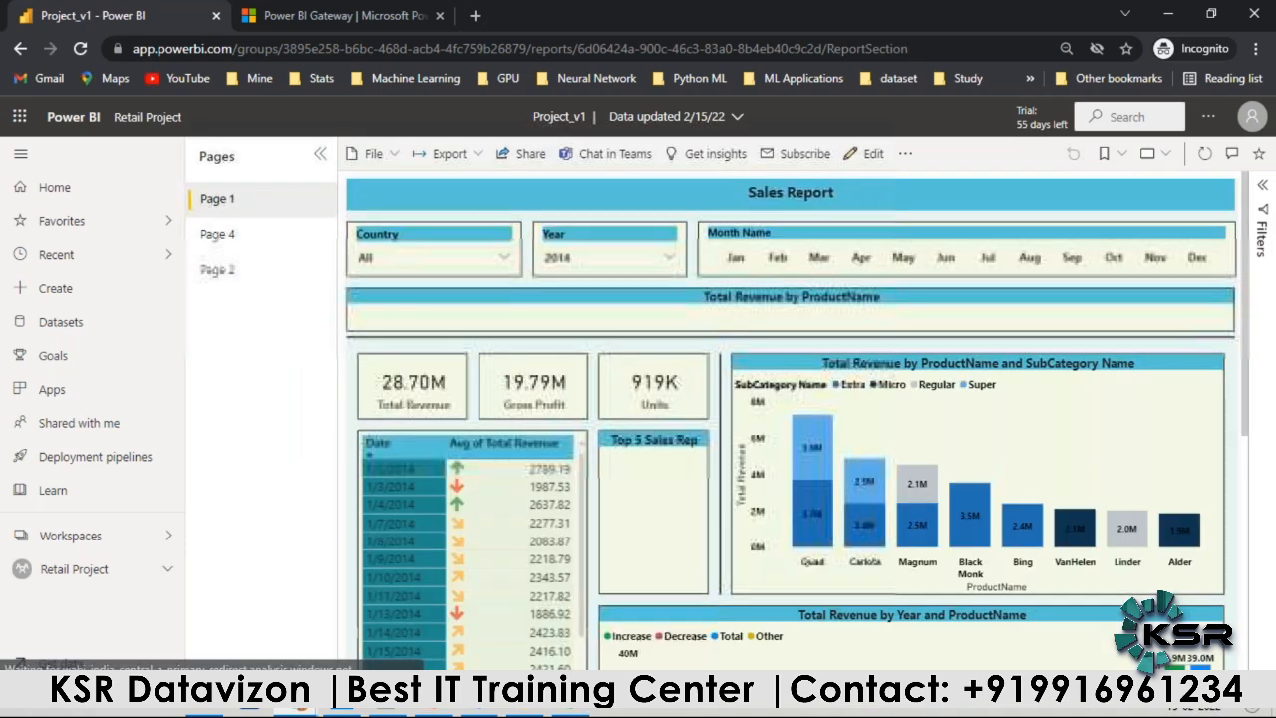
Step: Add a new e-mail subscription for Page 1 of the report, keeping its name as Page 1
click(805, 156)
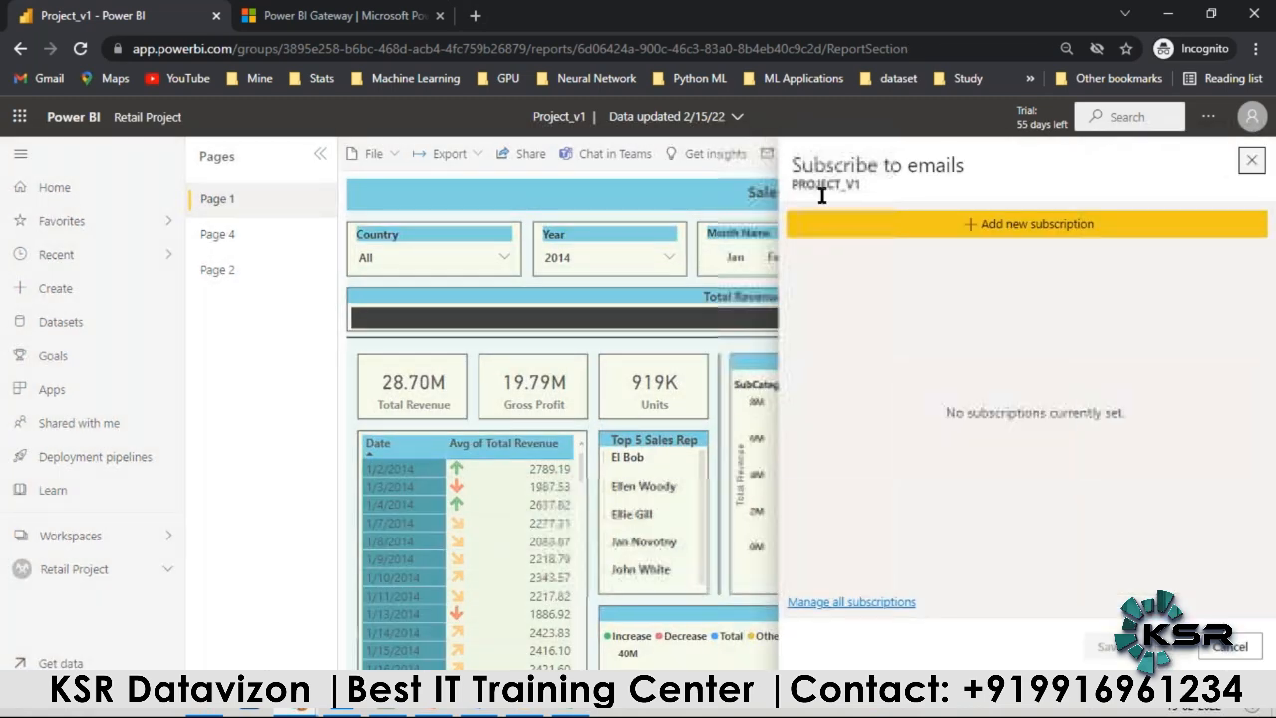
click(985, 230)
click(881, 267)
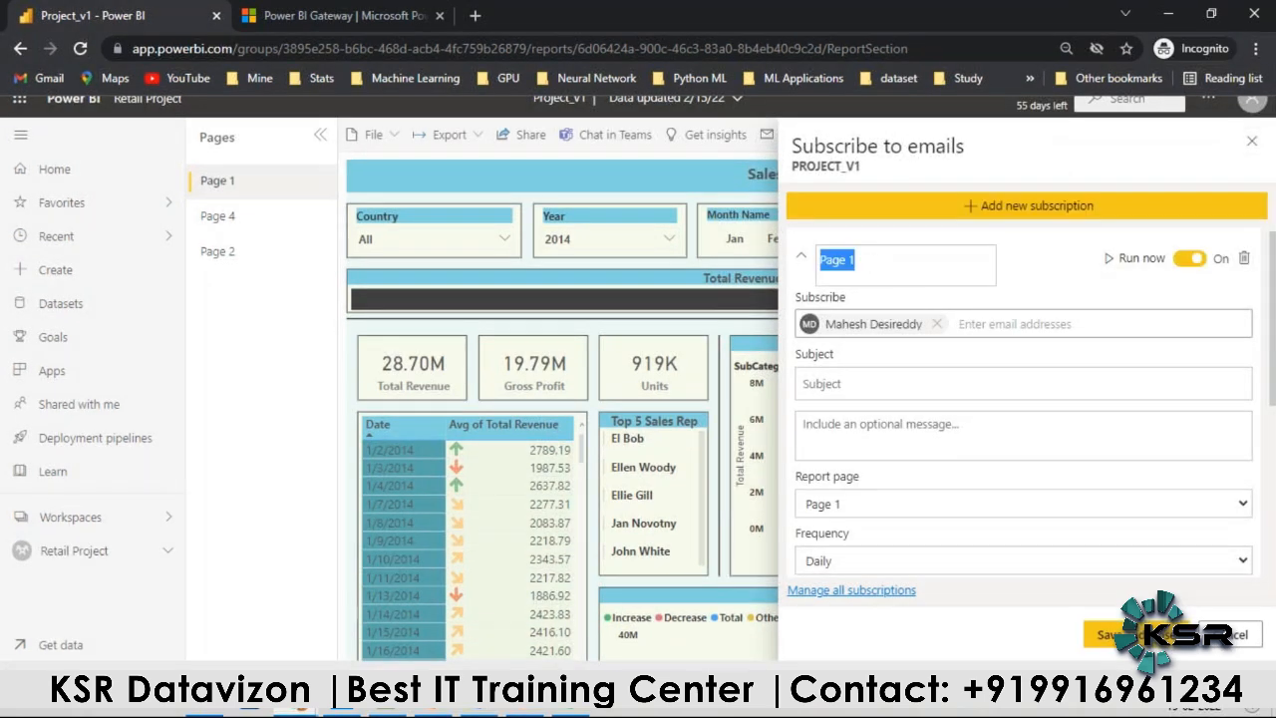
click(883, 278)
Step: Add two more subscribers to the Page 1 subscription from the e-mail suggestions
click(961, 333)
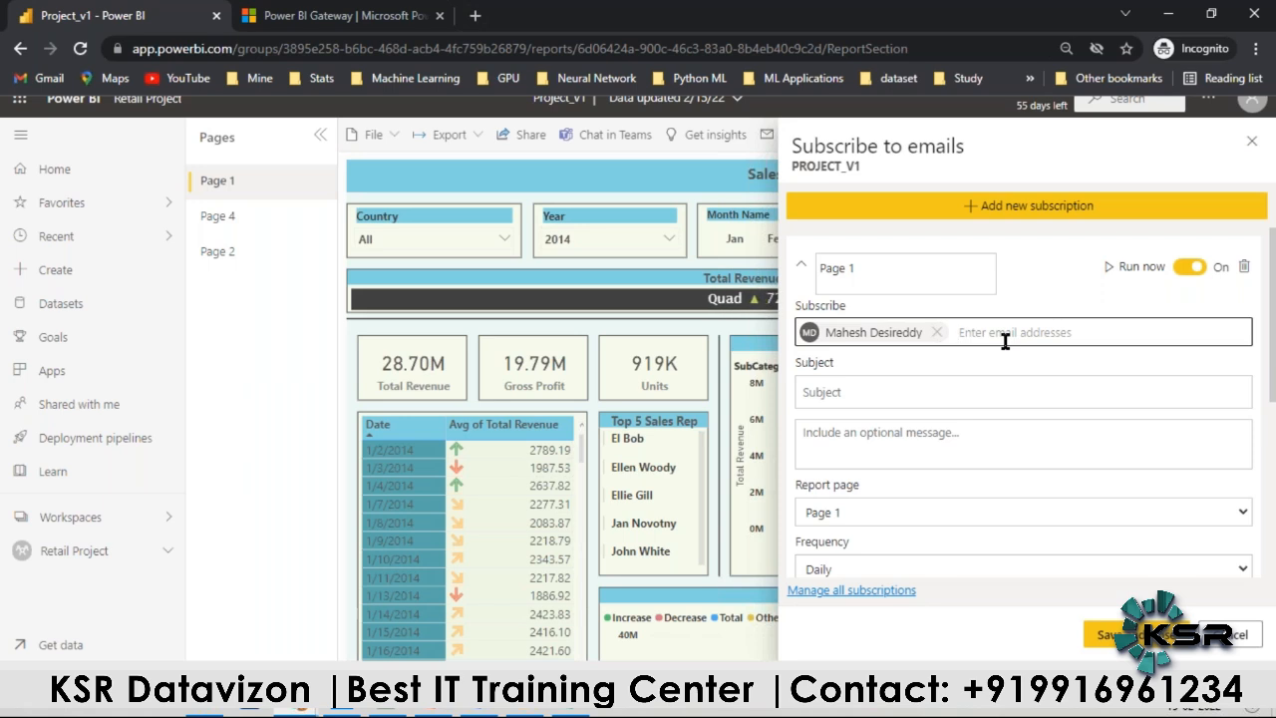
text(g)
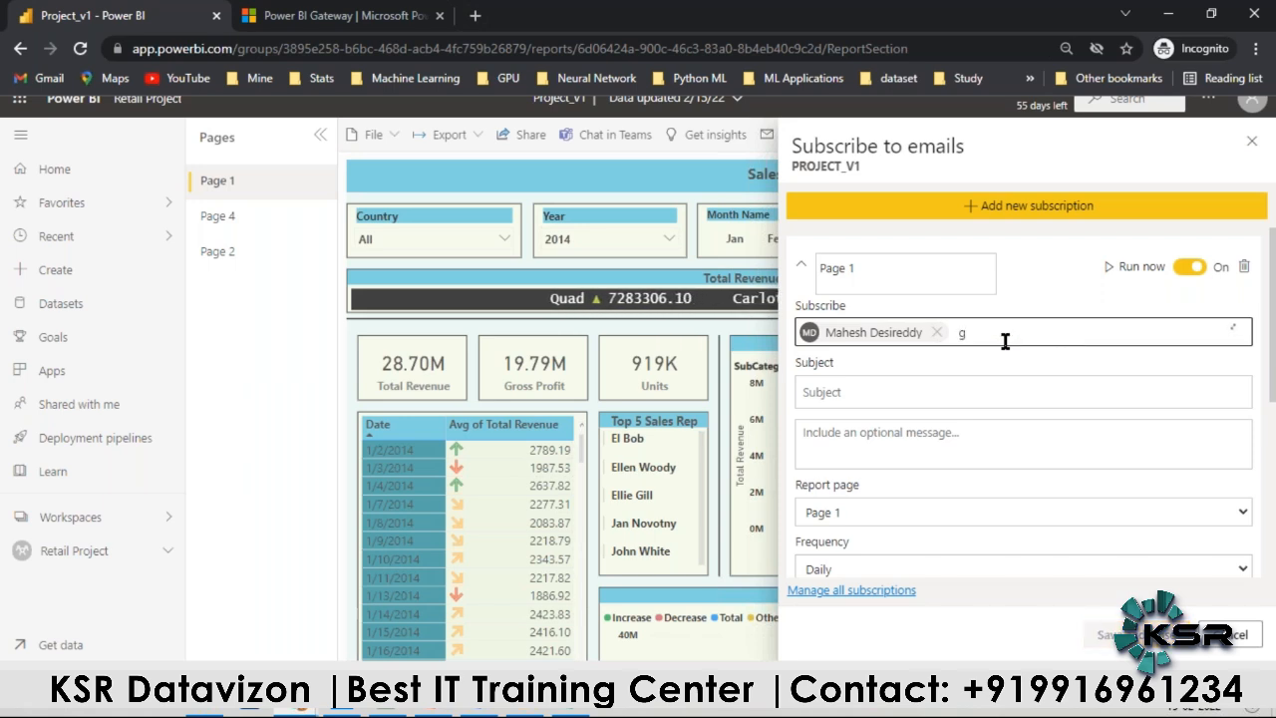
click(904, 384)
text(g)
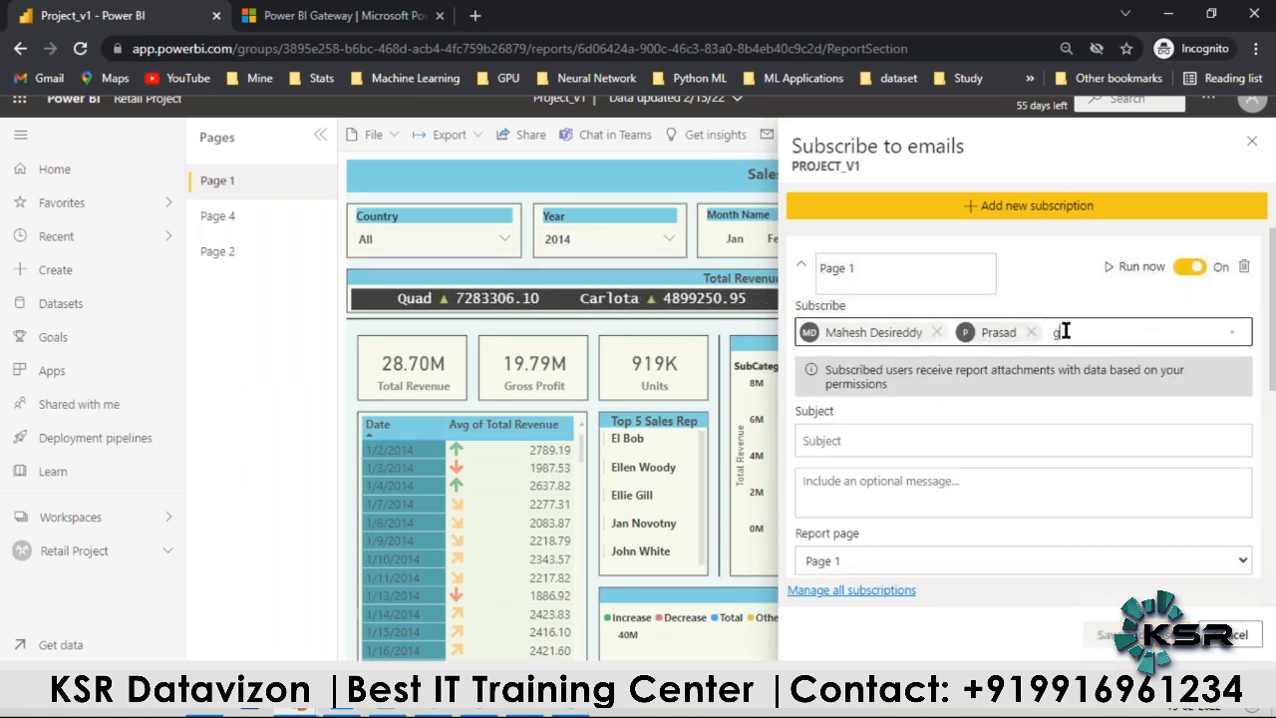
click(972, 426)
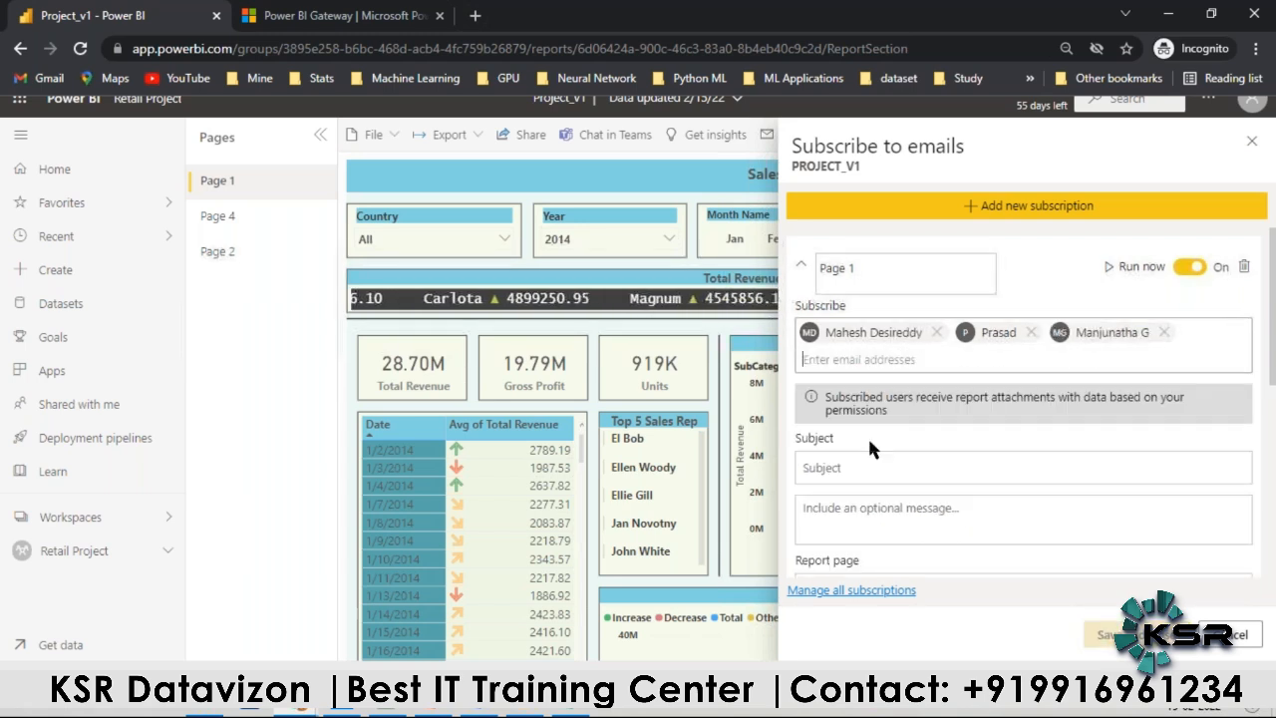
Step: Set the subject of the Page 1 subscription to "Updated Report"
scroll(855, 464, down, 2)
click(840, 282)
text(Updated)
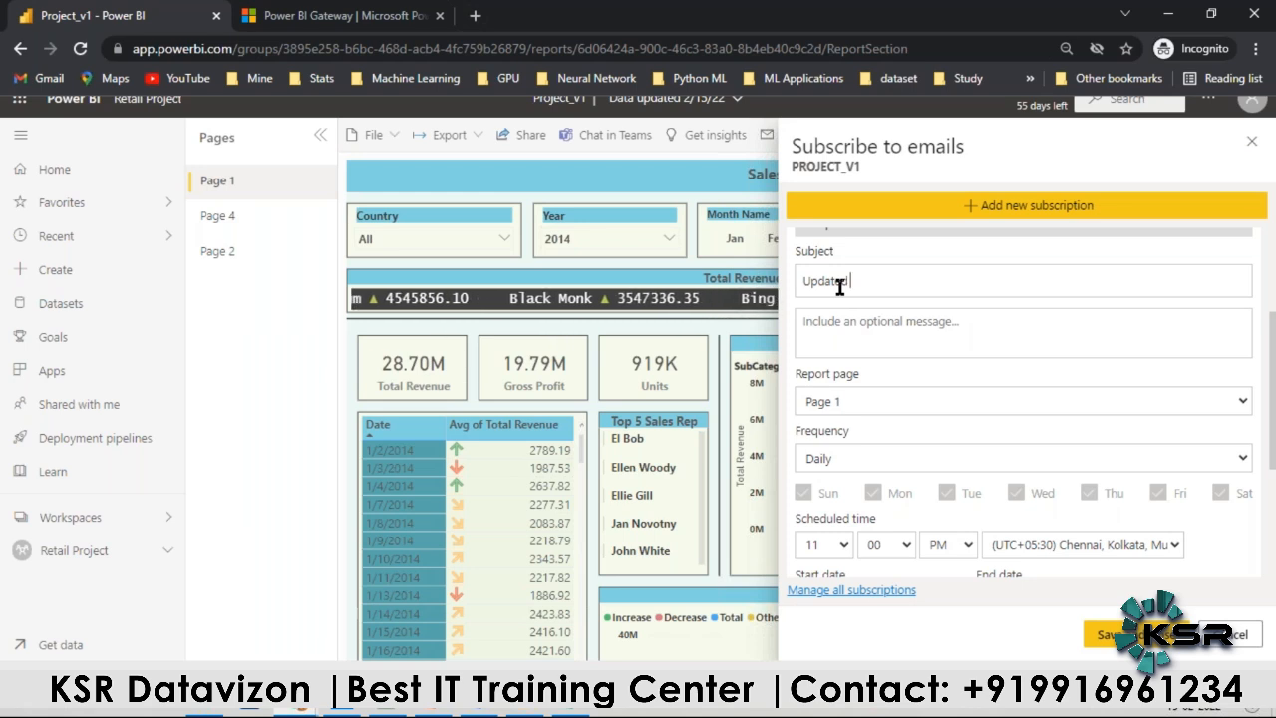
text( Report)
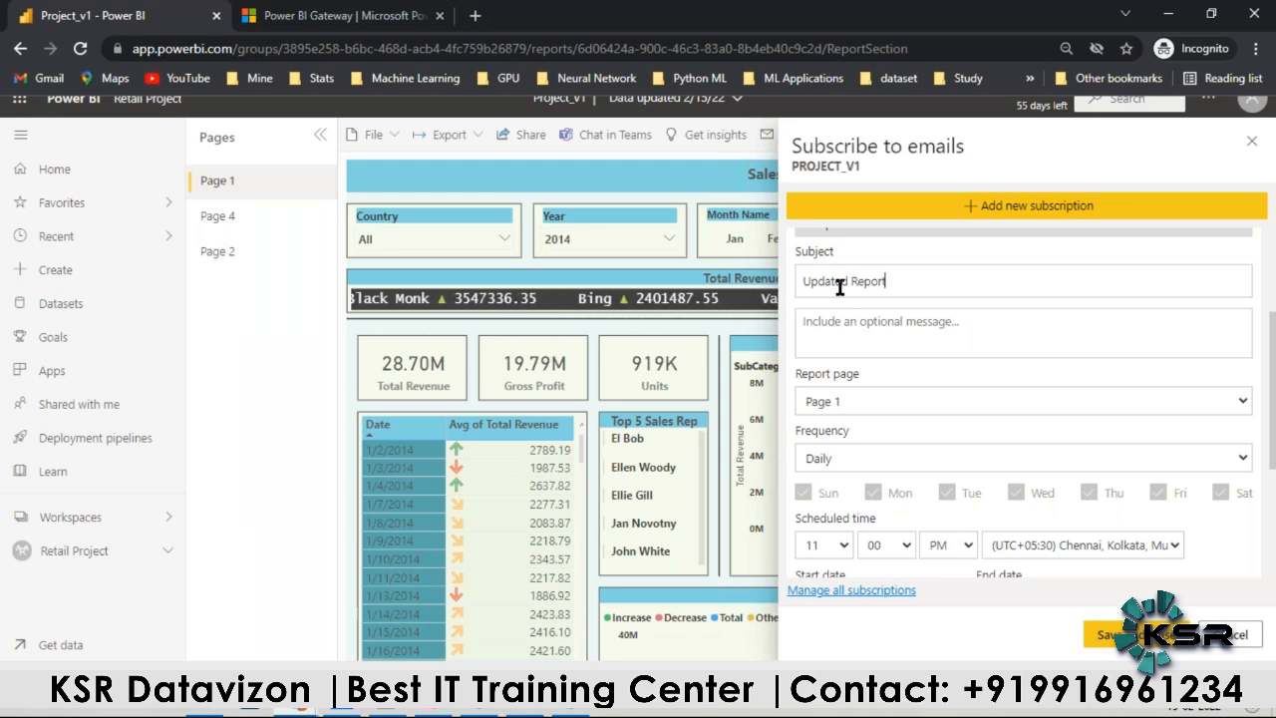
Step: Keep the Page 1 subscription's frequency at Daily and set its end date to 2/28/2022
scroll(810, 360, down, 1)
click(837, 363)
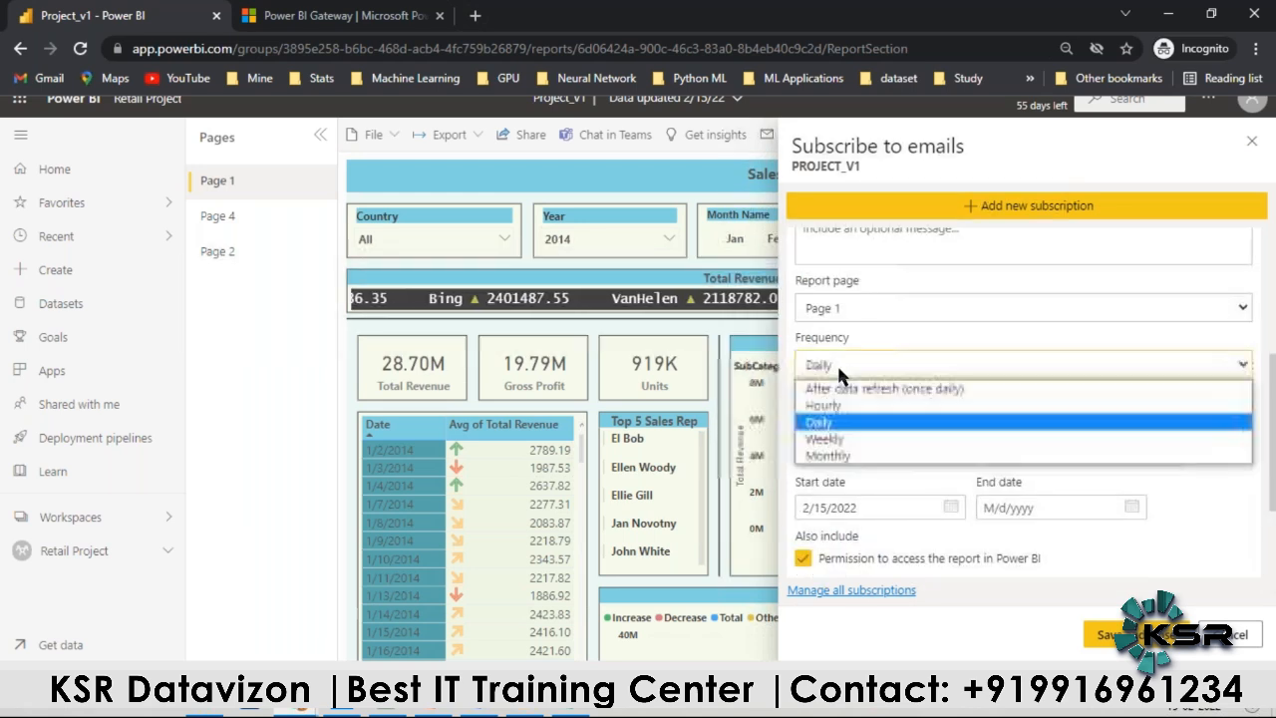
click(837, 422)
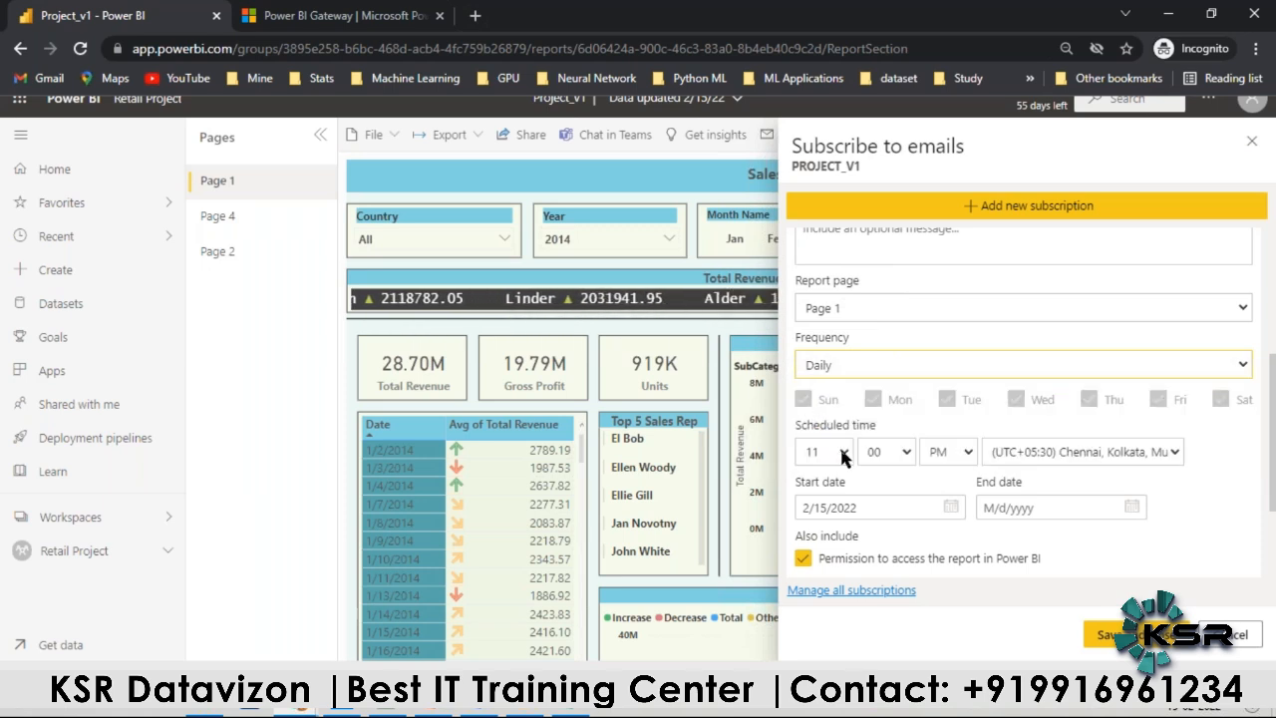
scroll(838, 453, down, 2)
click(1132, 363)
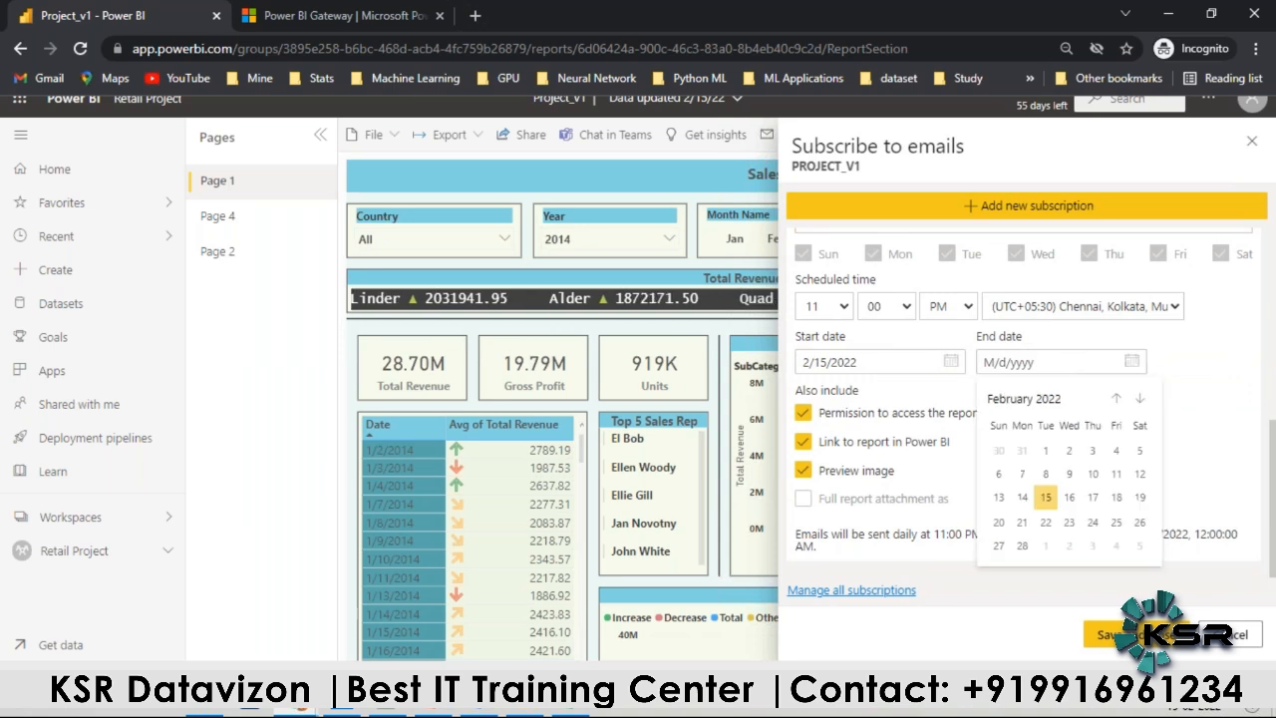
click(1023, 546)
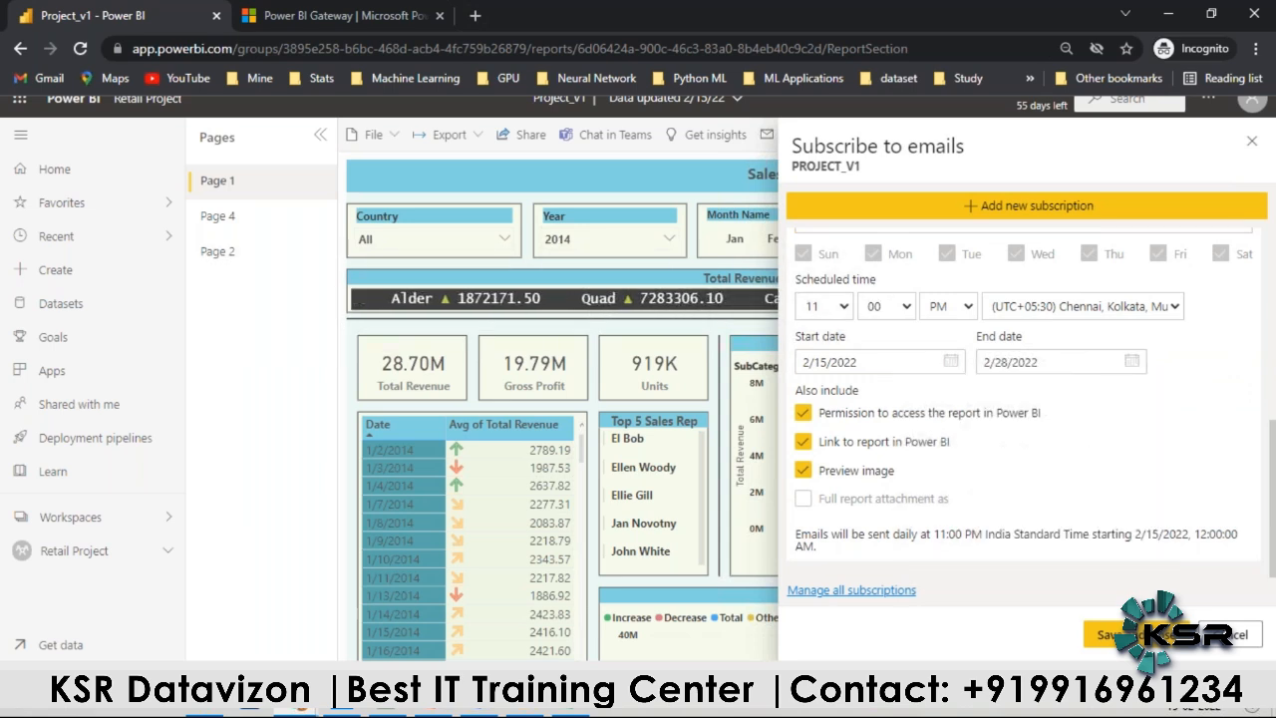
Step: Try to save the Page 1 subscription and review its settings from the end date up to the subscriber list
scroll(1046, 367, up, 2)
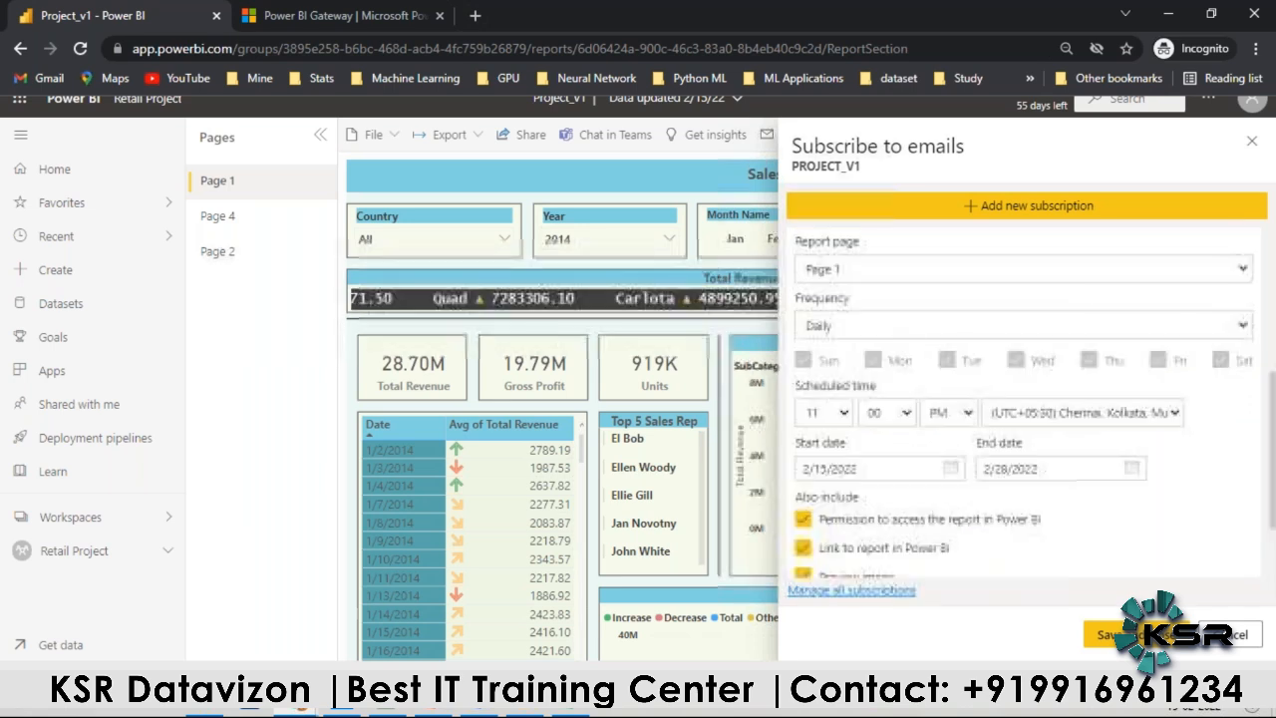
click(1135, 635)
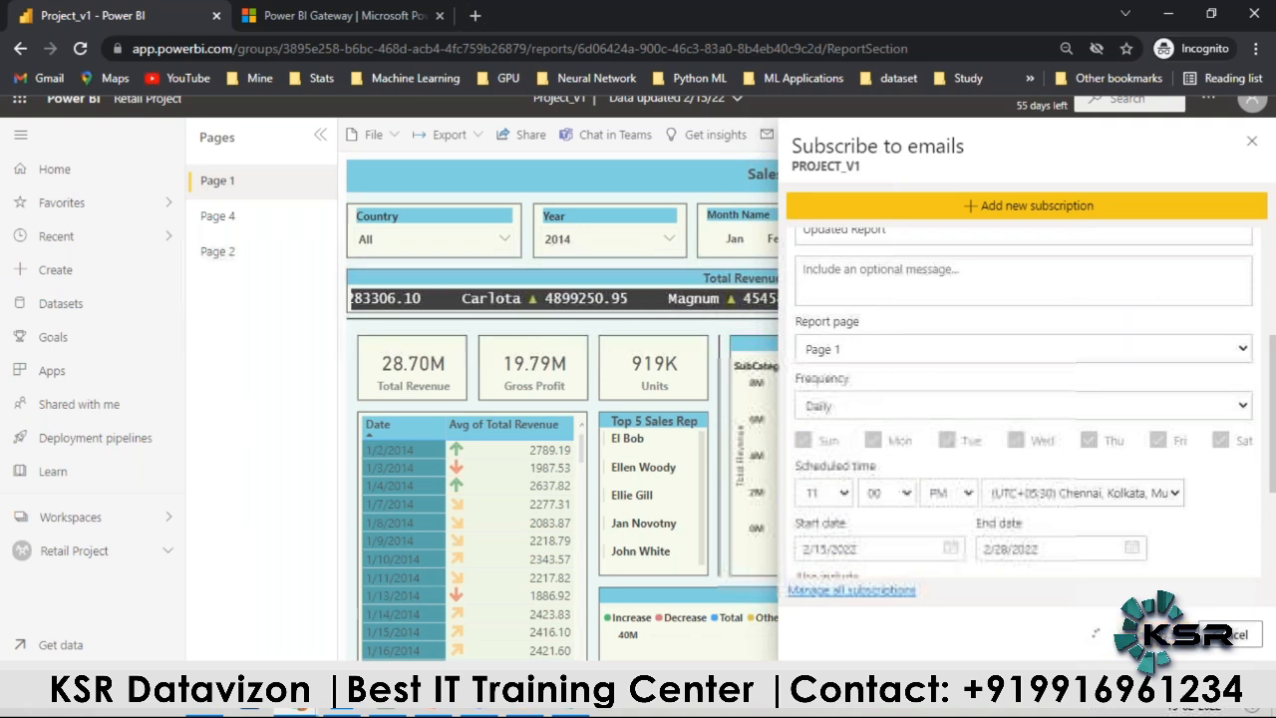
scroll(972, 494, up, 2)
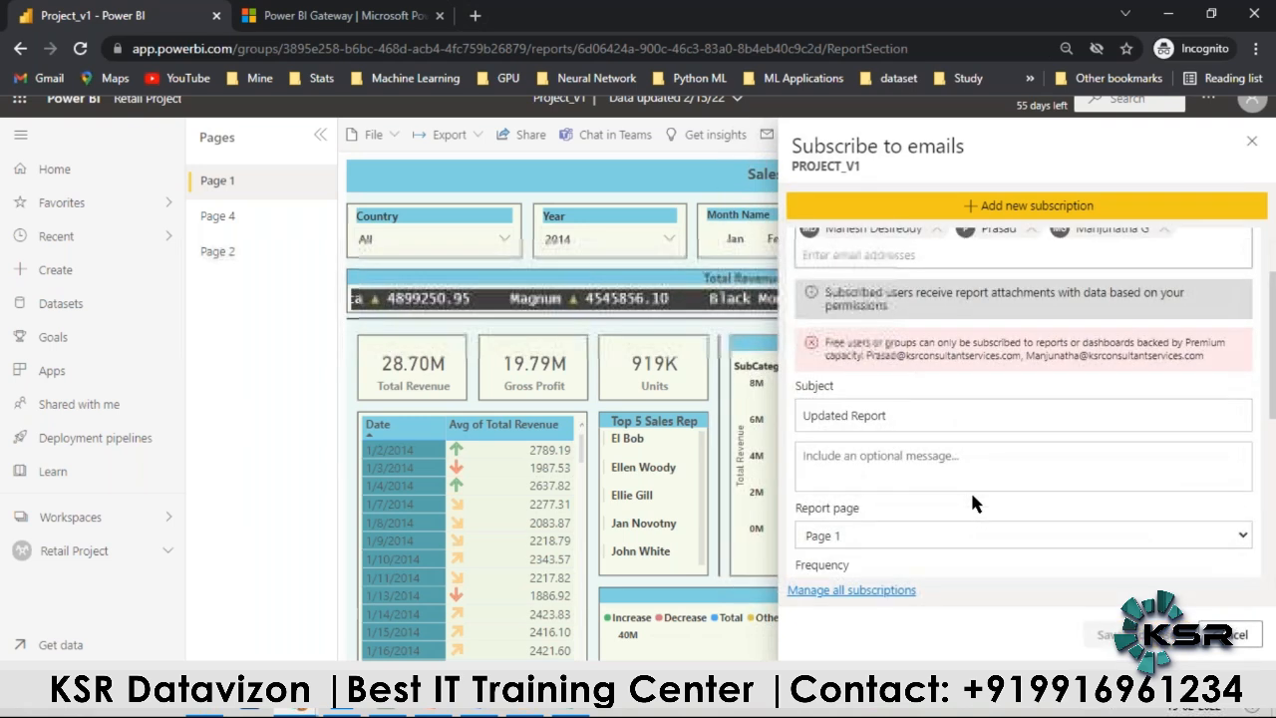
scroll(1051, 473, up, 1)
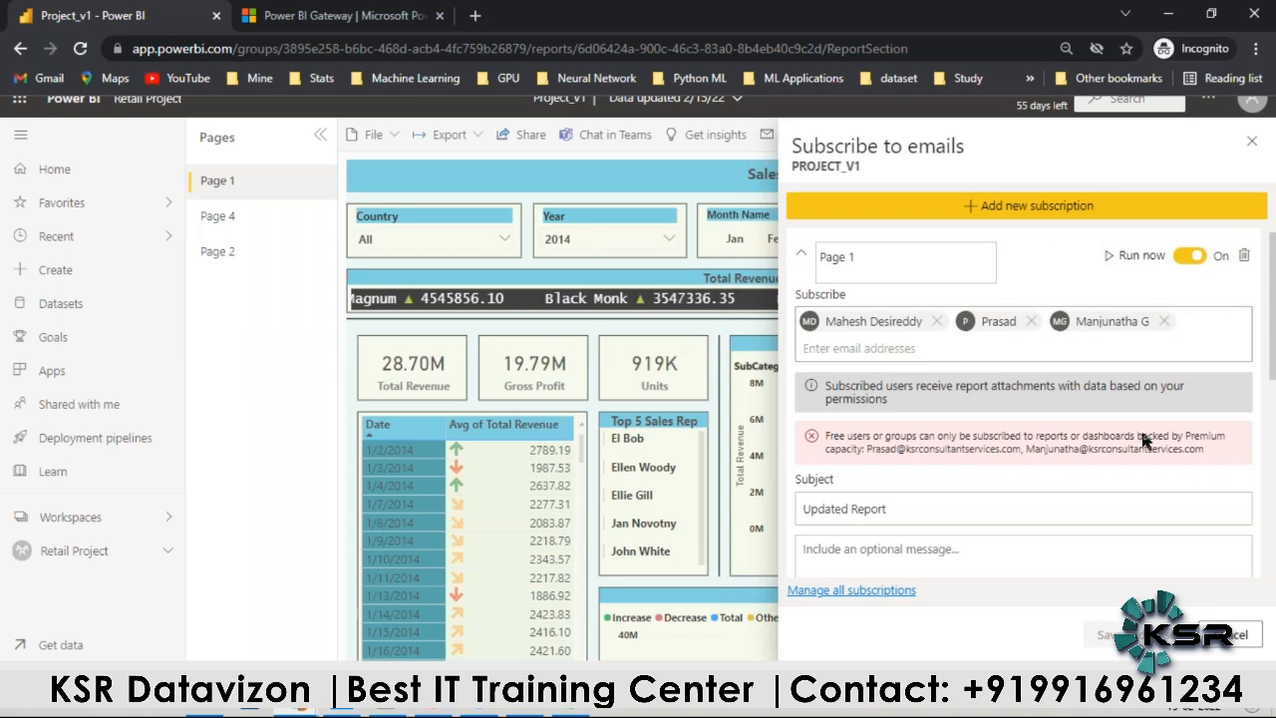
Step: Replace the last two subscribers of the Page 1 subscription with other colleagues from the e-mail suggestions
click(1164, 321)
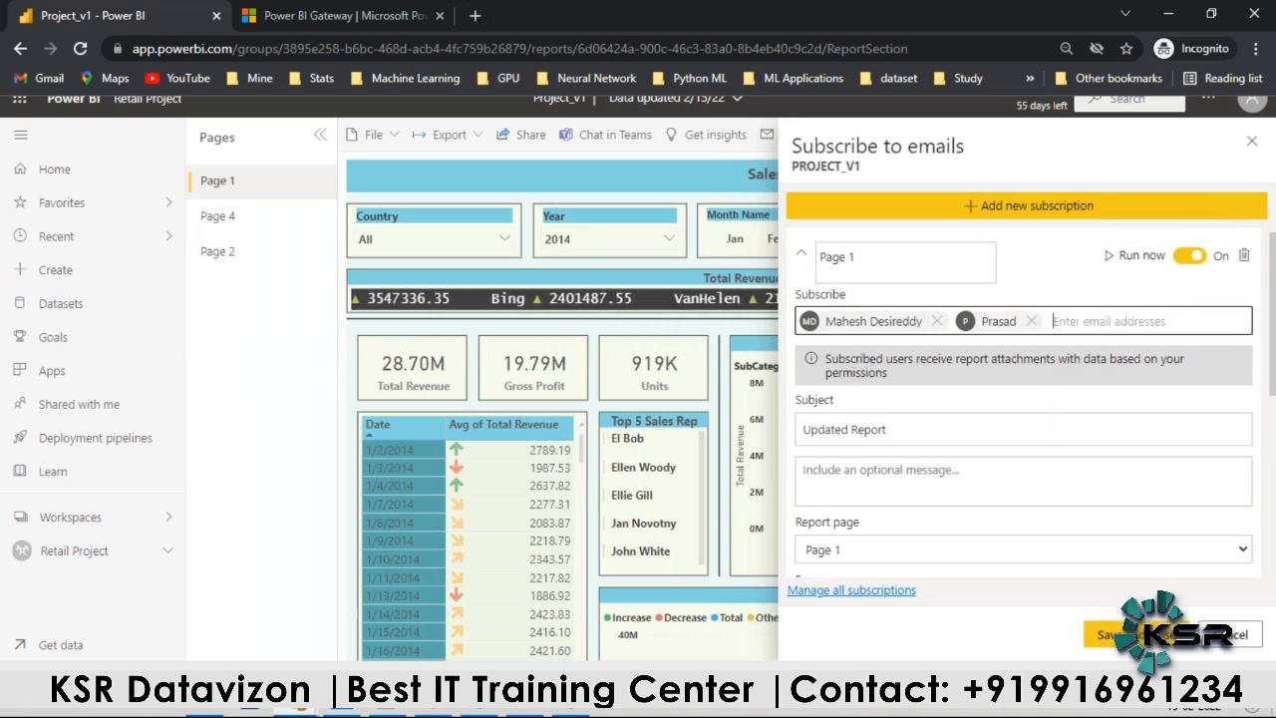
click(1031, 321)
click(1012, 323)
text(s)
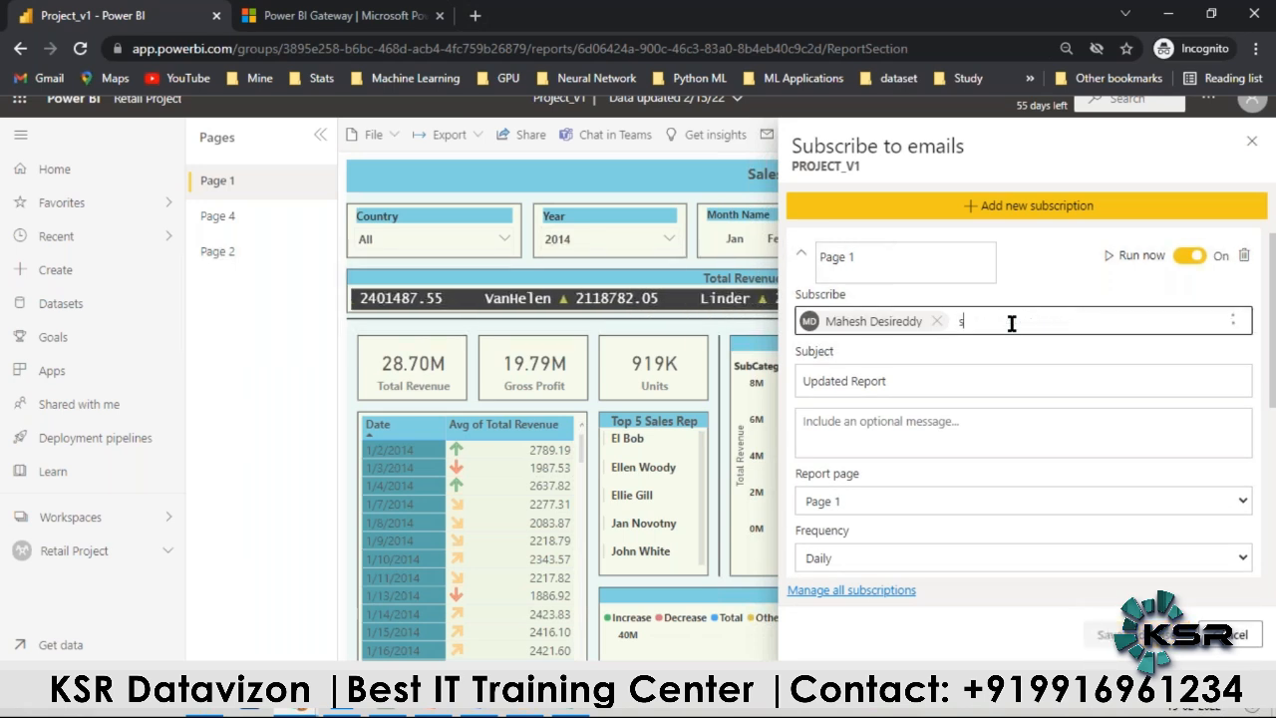
text(ant)
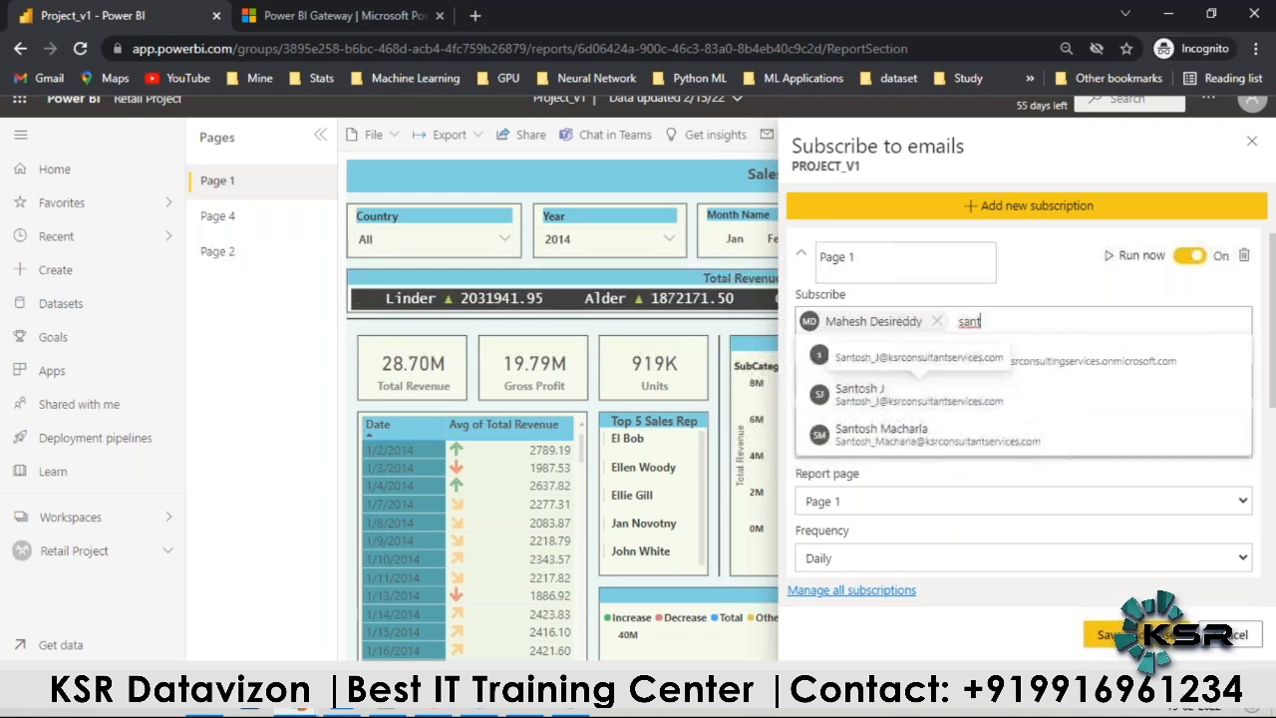
click(903, 399)
text(a)
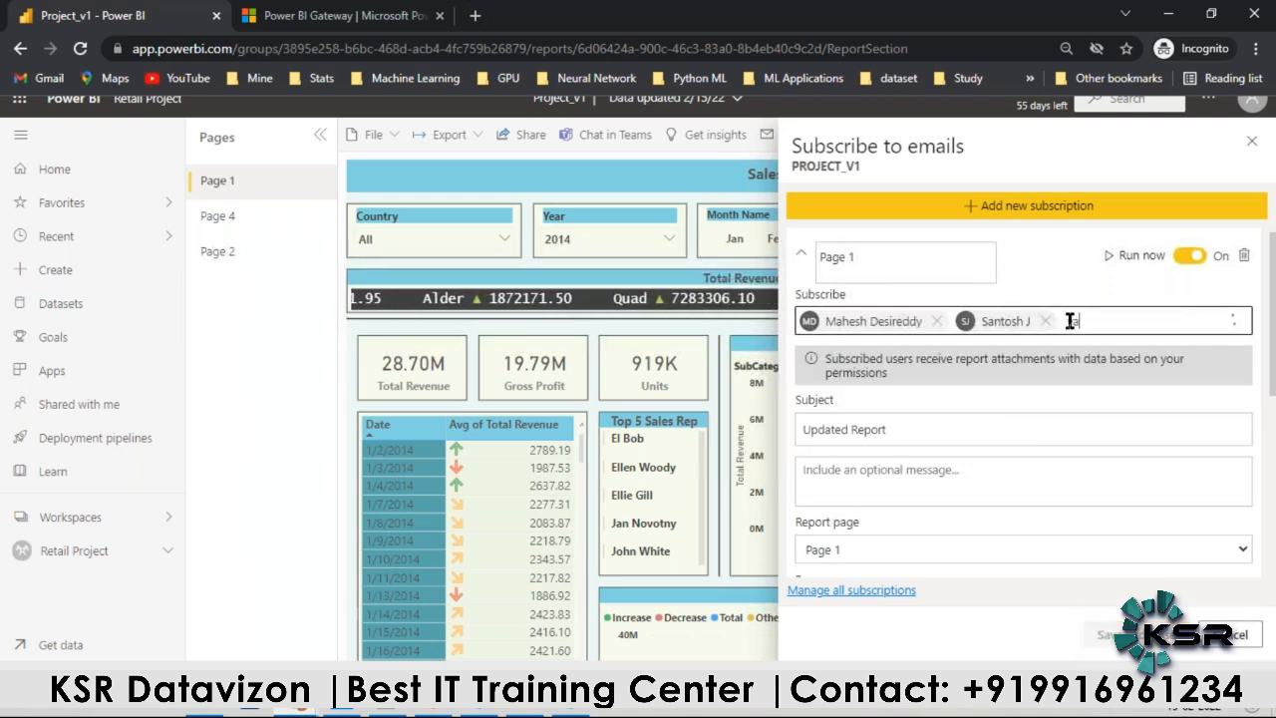
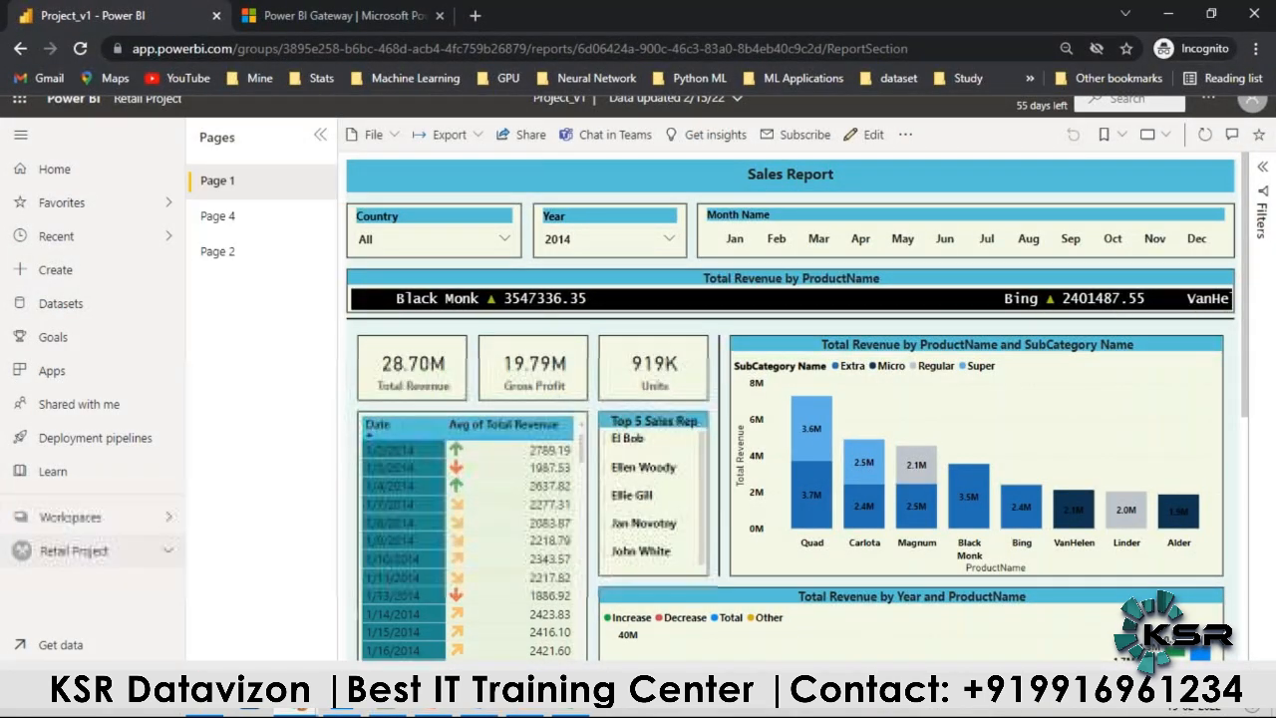
Step: Open the Retail Project workspace and look through the options available for the Project Dash v1 dashboard and the Project_v1 report
click(80, 550)
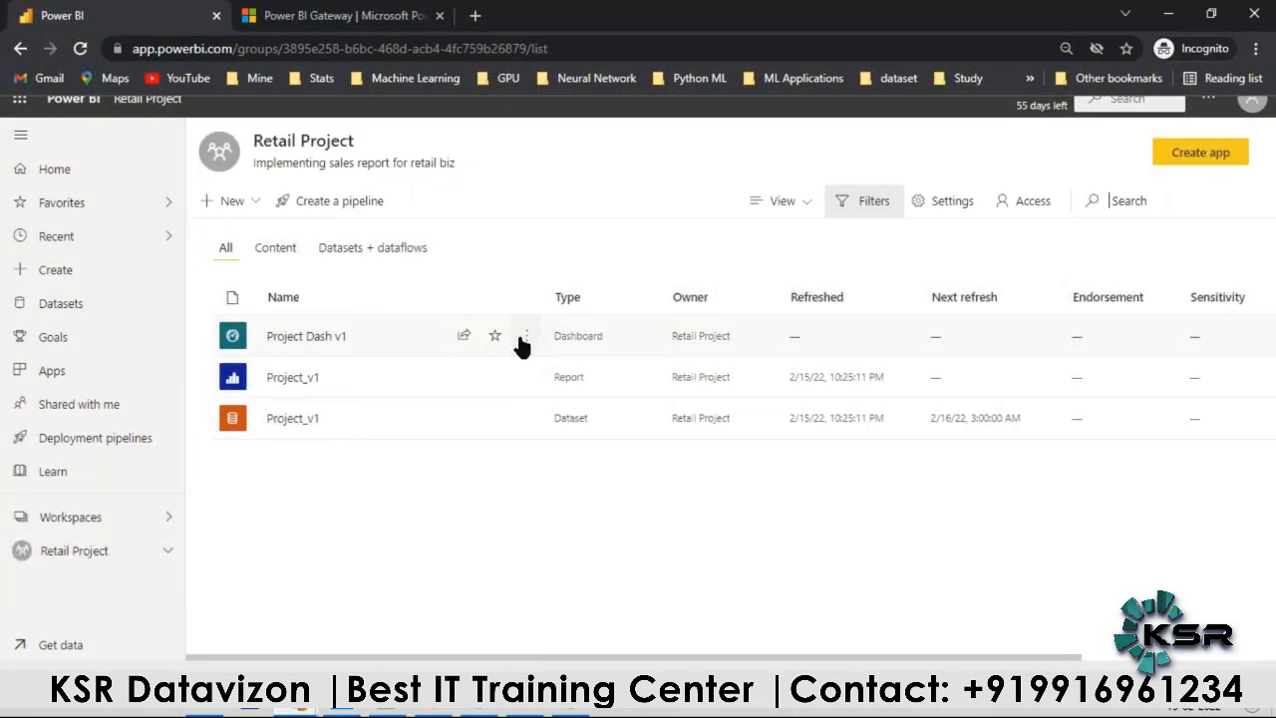
click(525, 336)
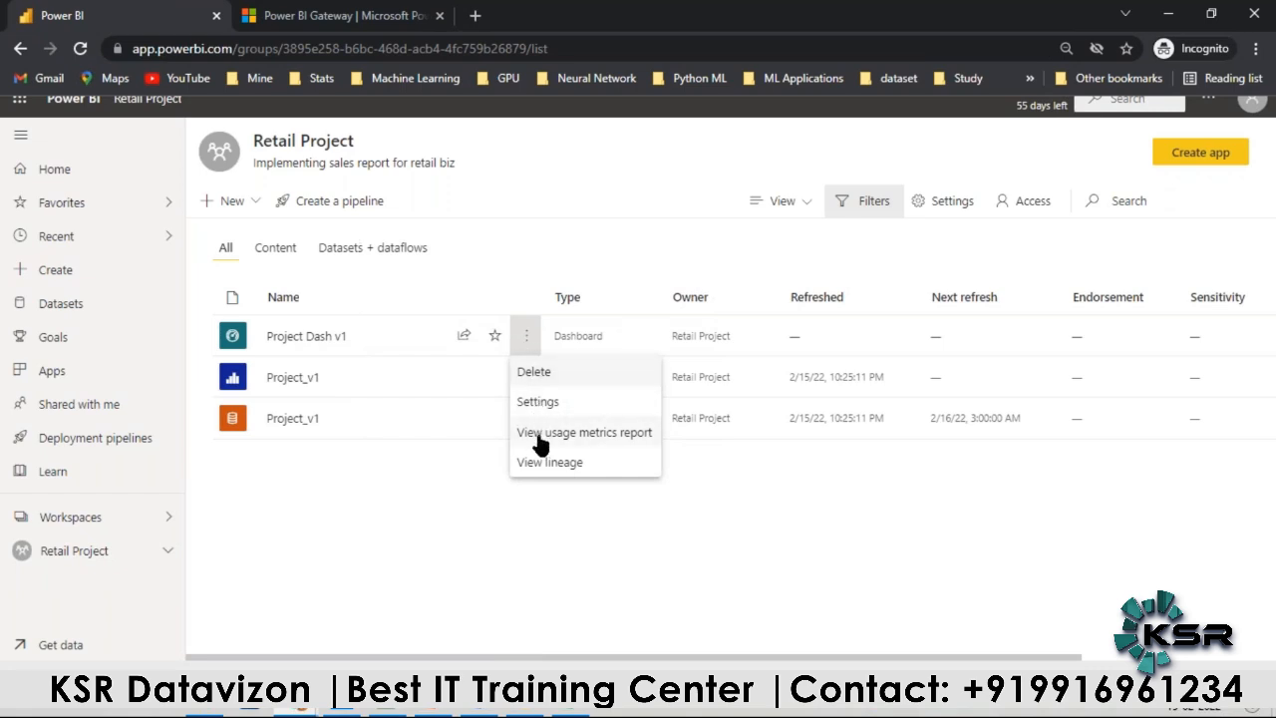
click(402, 495)
click(526, 339)
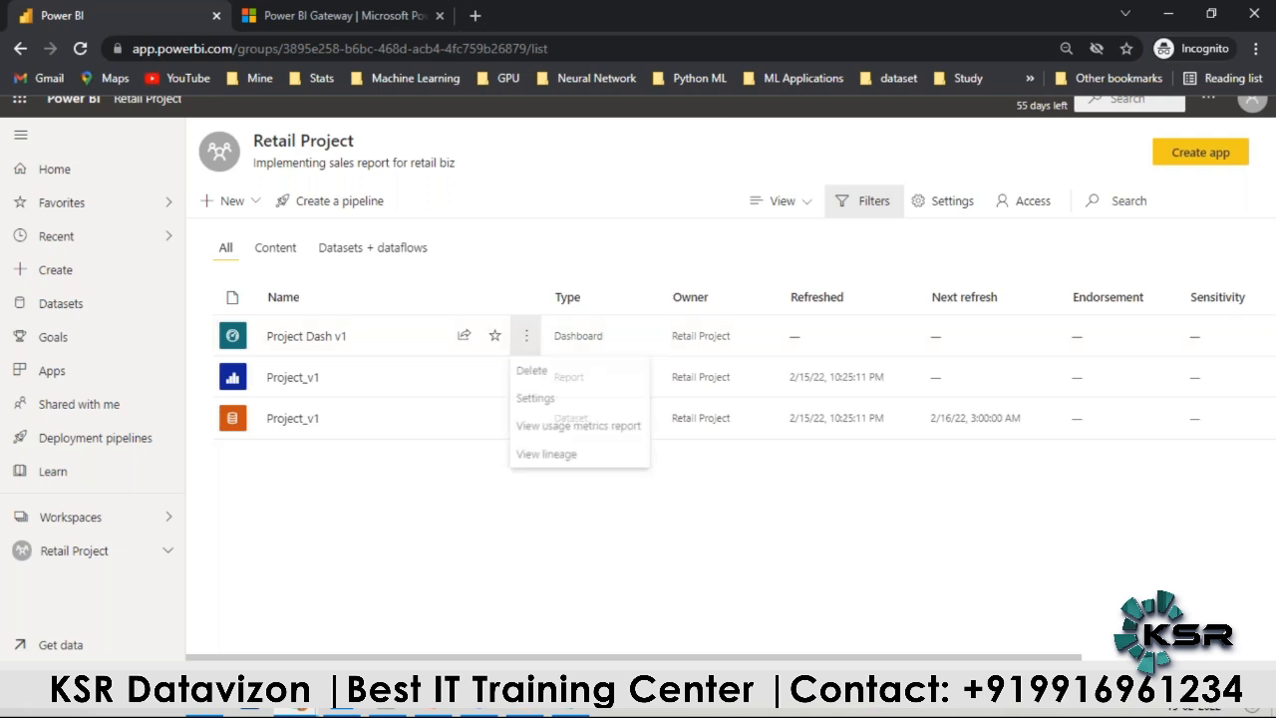
click(544, 405)
click(832, 501)
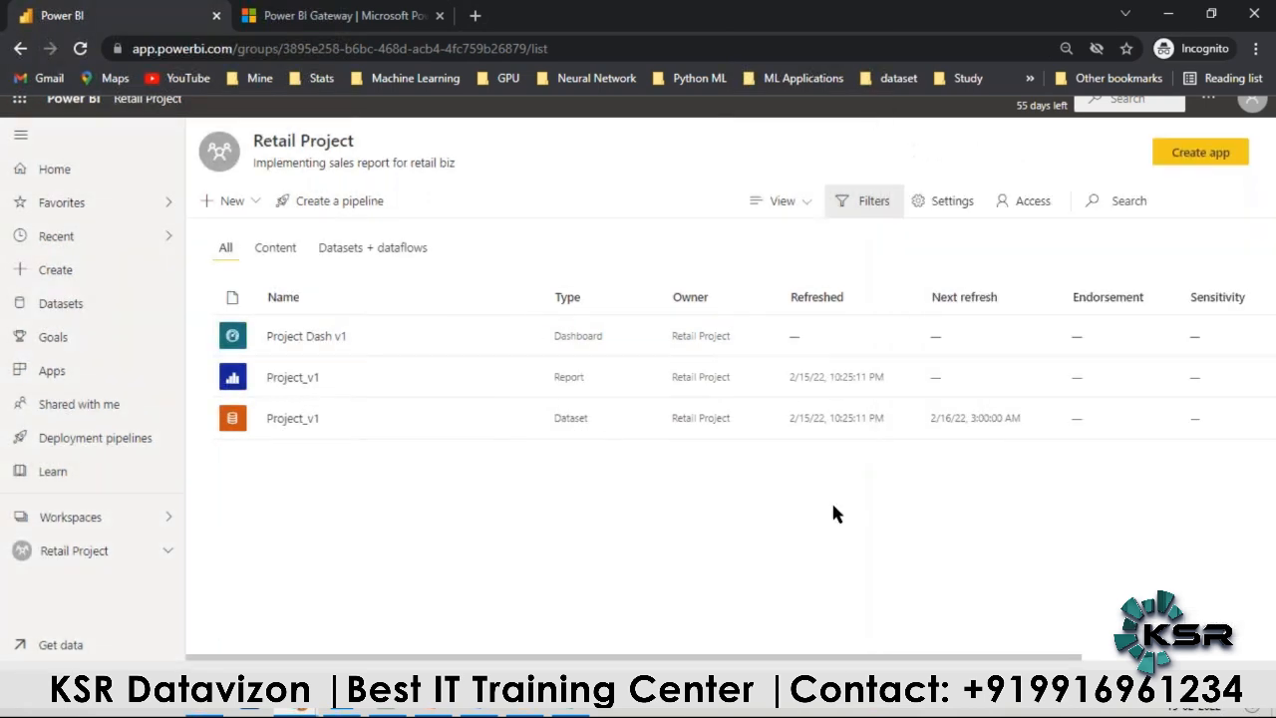
click(526, 379)
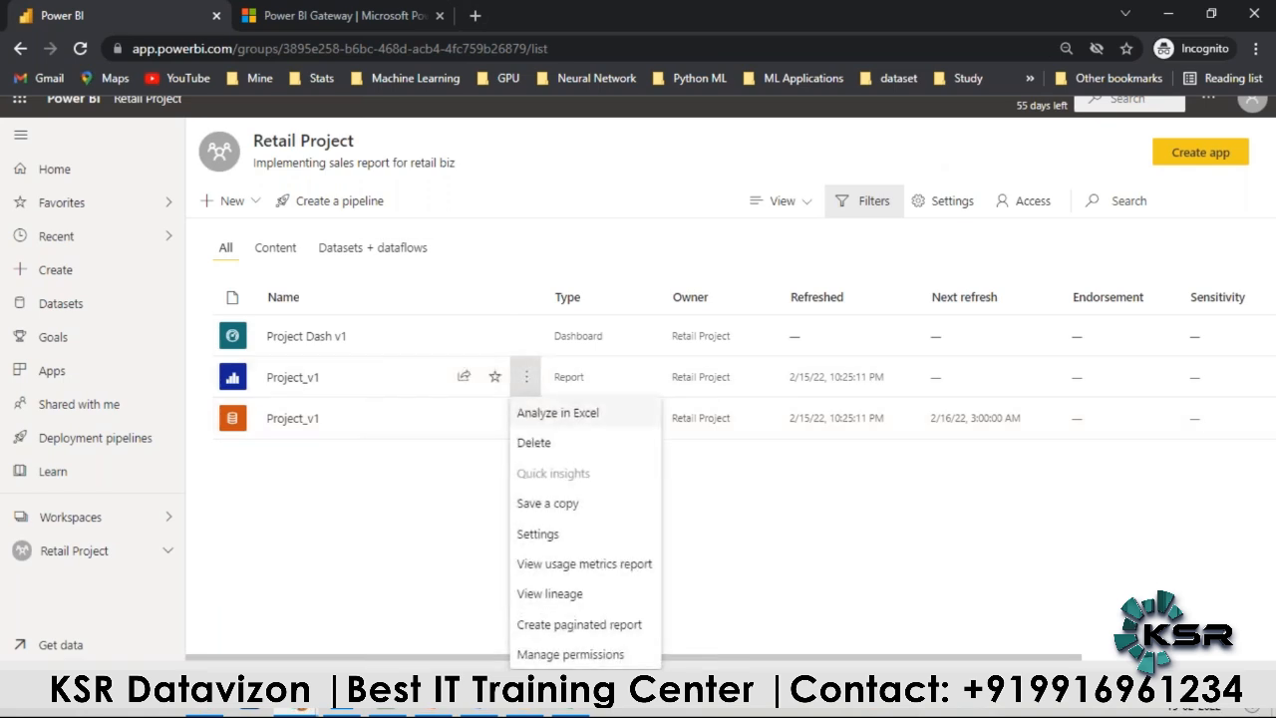
Step: Open the Project Dash v1 dashboard and add an alert rule for its Total Revenue tile
click(292, 339)
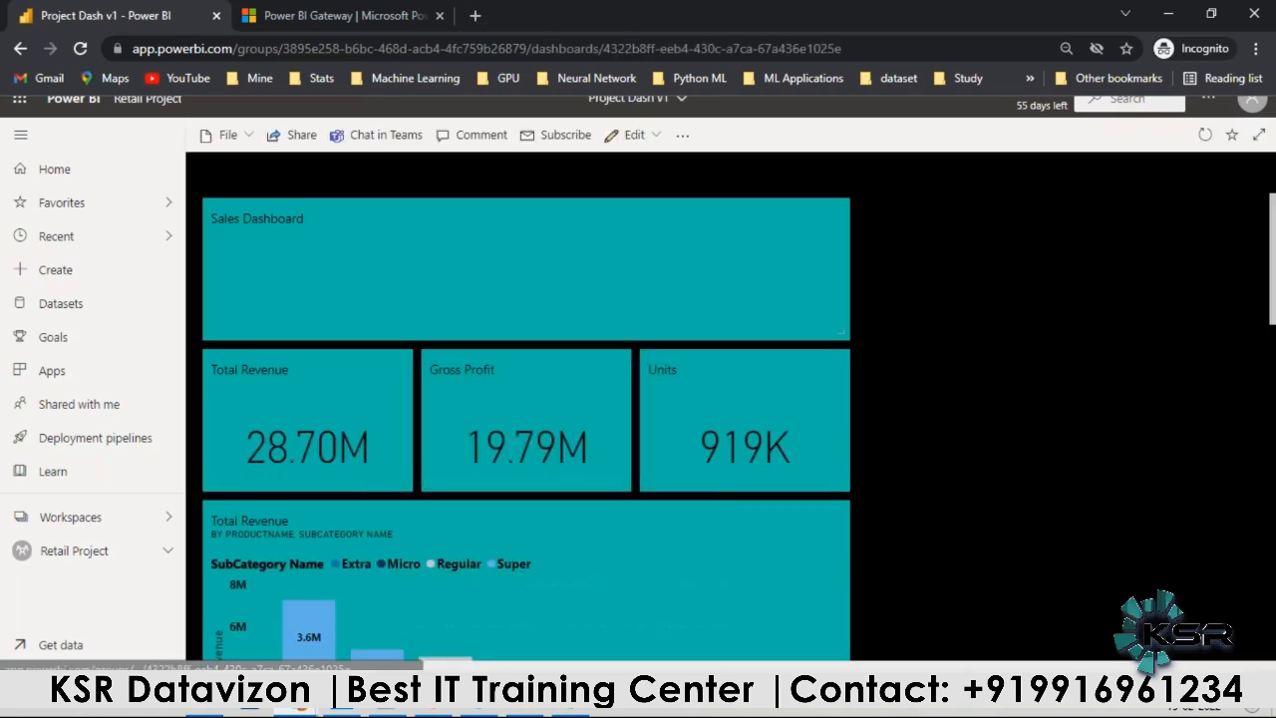
click(397, 365)
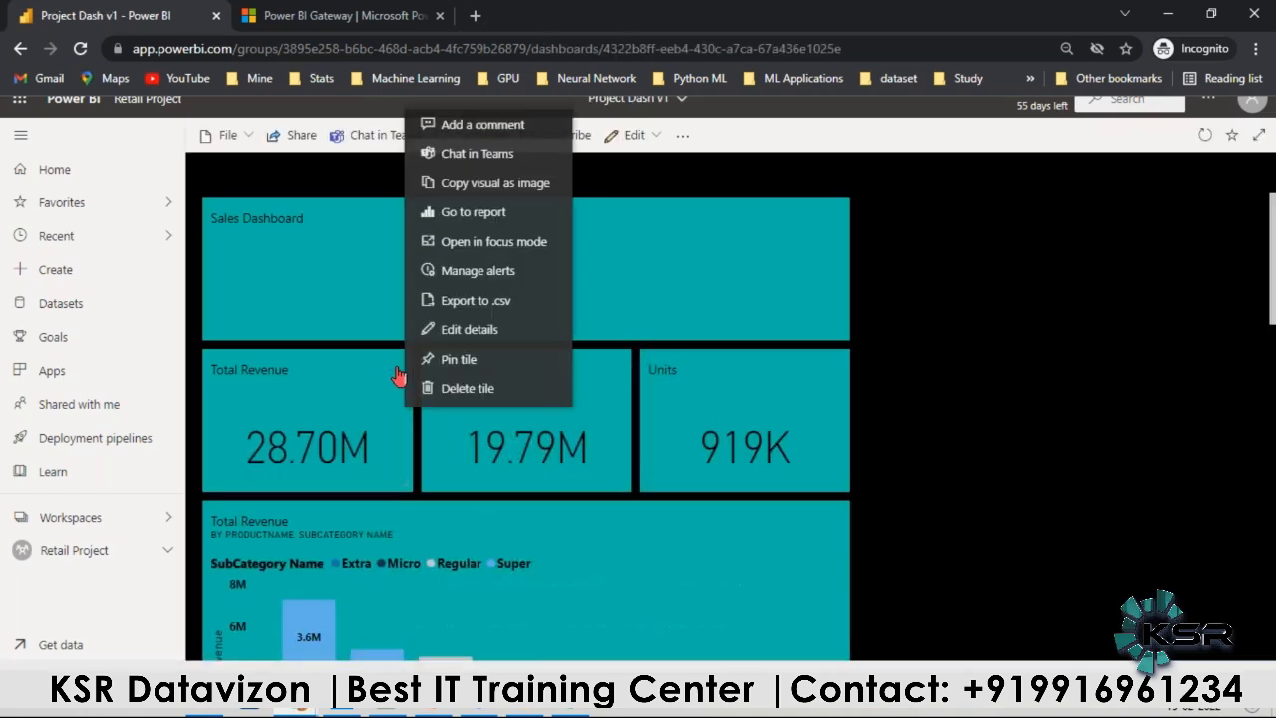
click(468, 288)
click(1059, 213)
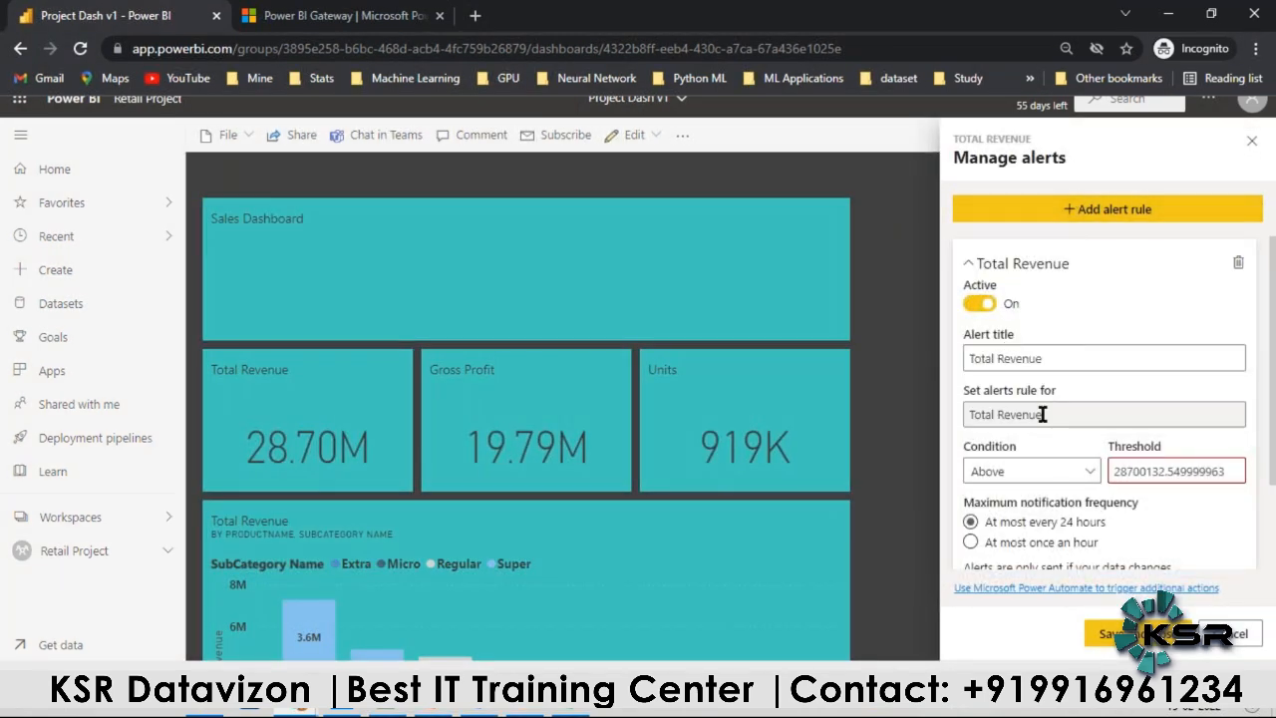
Step: Set the threshold of the Total Revenue alert to 30 and save the alert rule
scroll(1047, 479, down, 1)
drag(1111, 378, 1163, 385)
click(1124, 379)
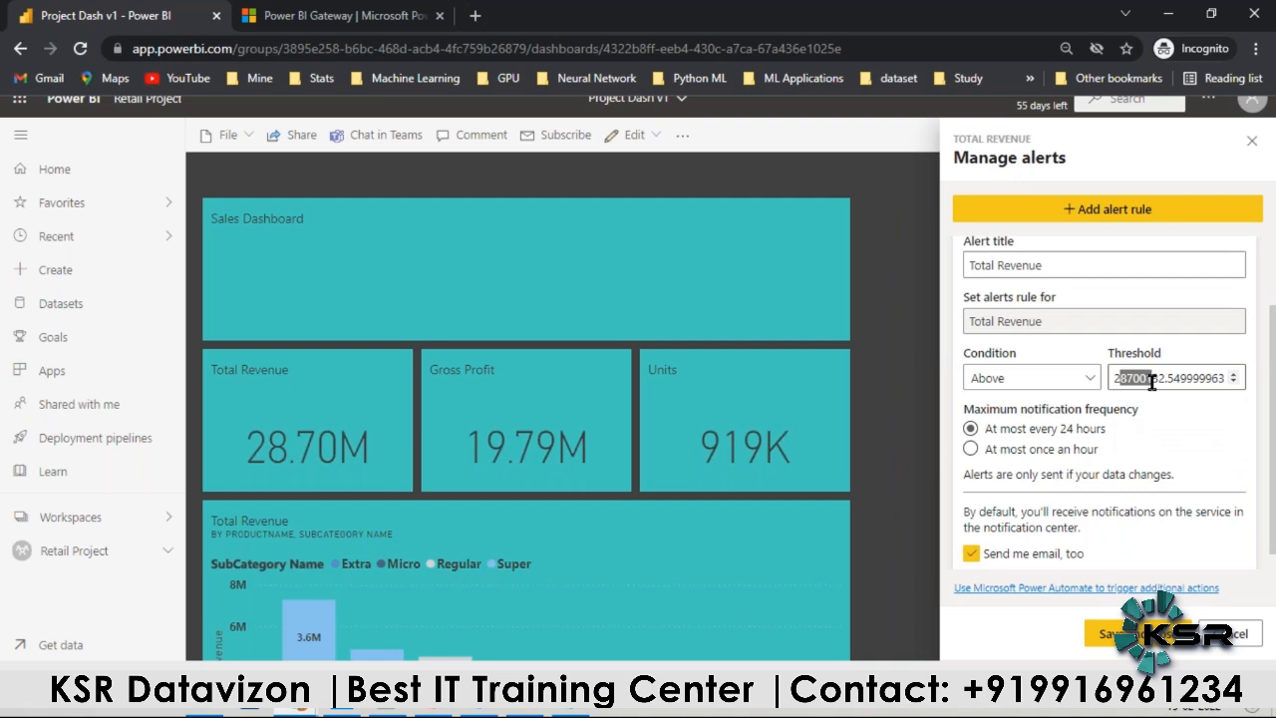
double_click(1161, 378)
text(30000000)
scroll(1052, 406, down, 1)
click(1104, 634)
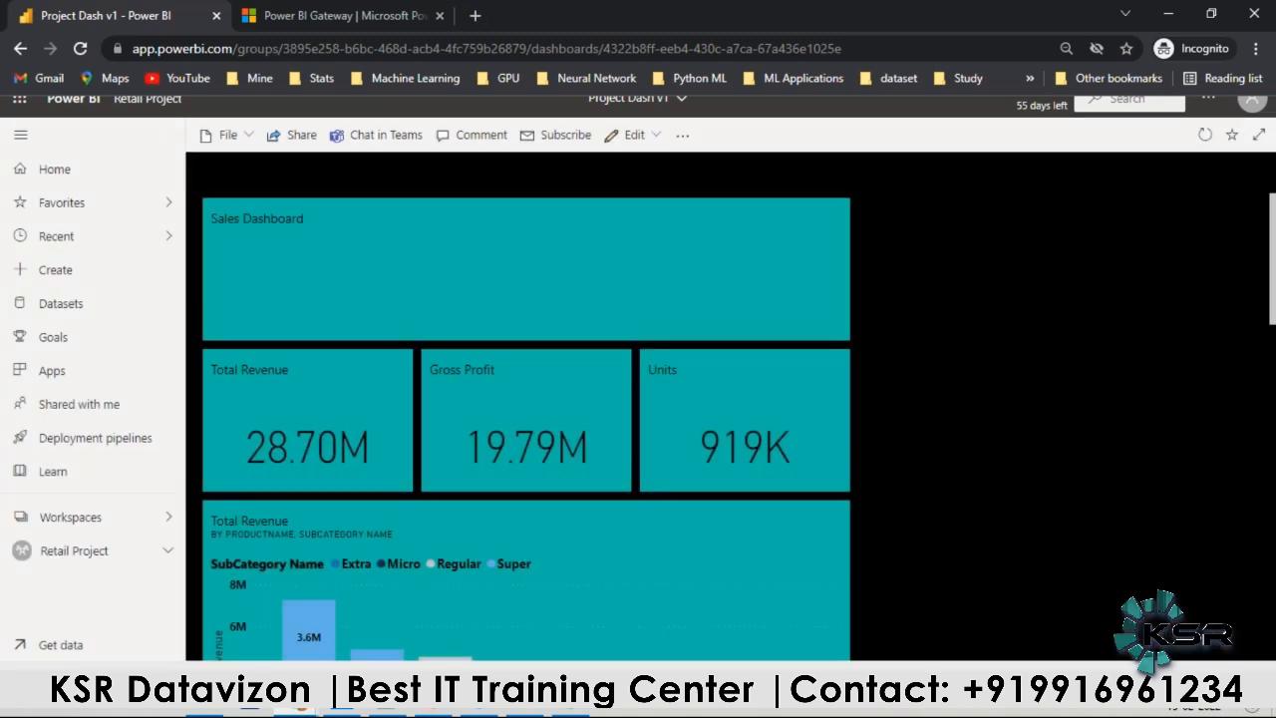
click(396, 380)
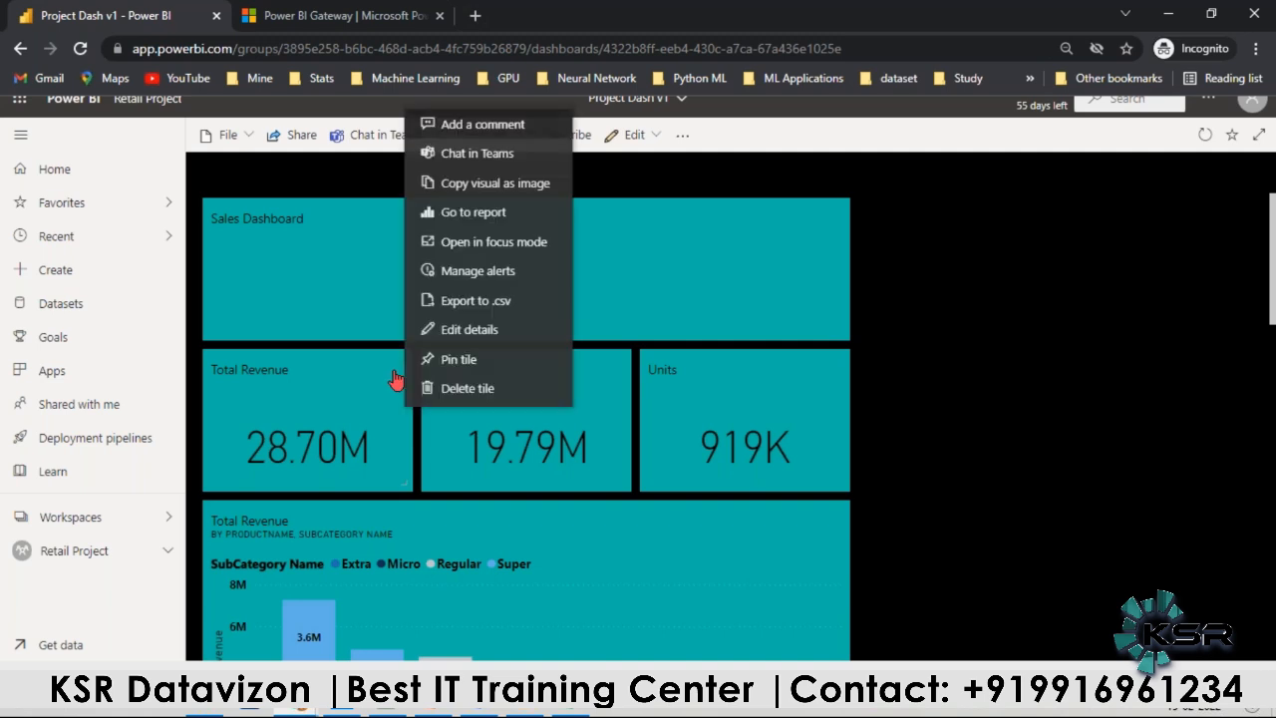
click(1004, 451)
Step: Switch to the Outlook mailbox and search it for "alert"
key(alt+Tab)
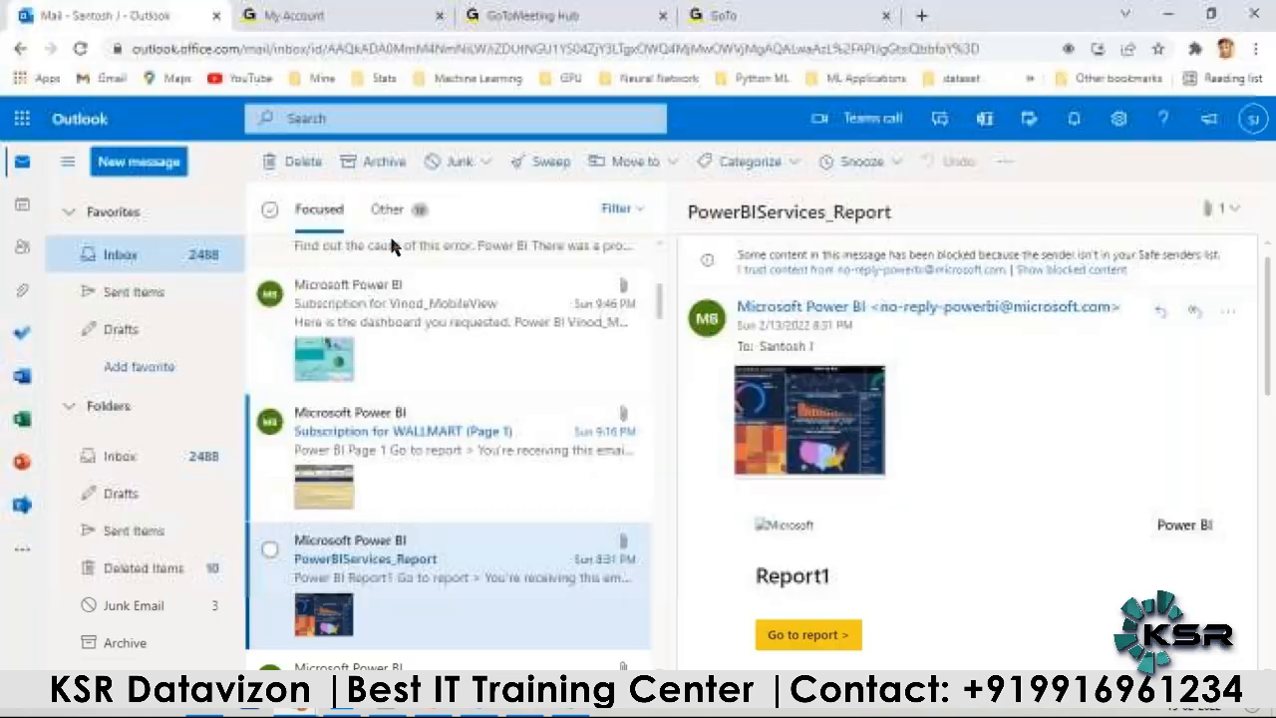
click(341, 119)
text(a)
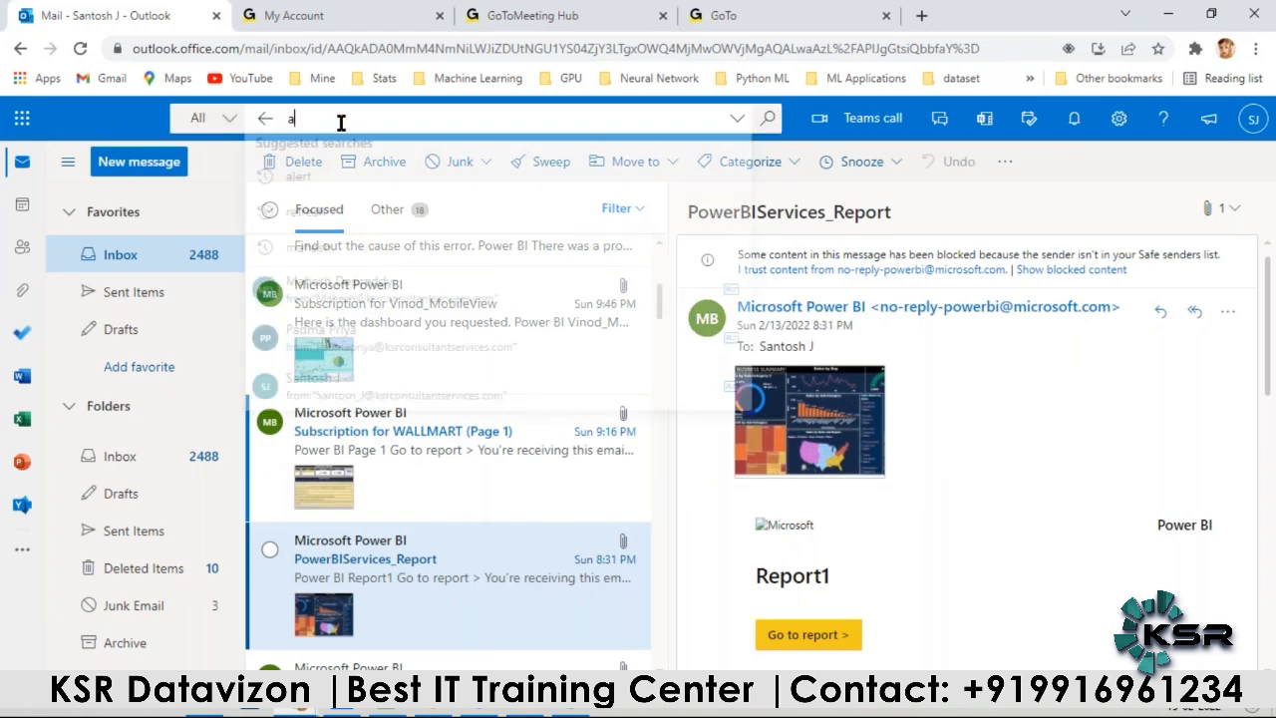
text(ler)
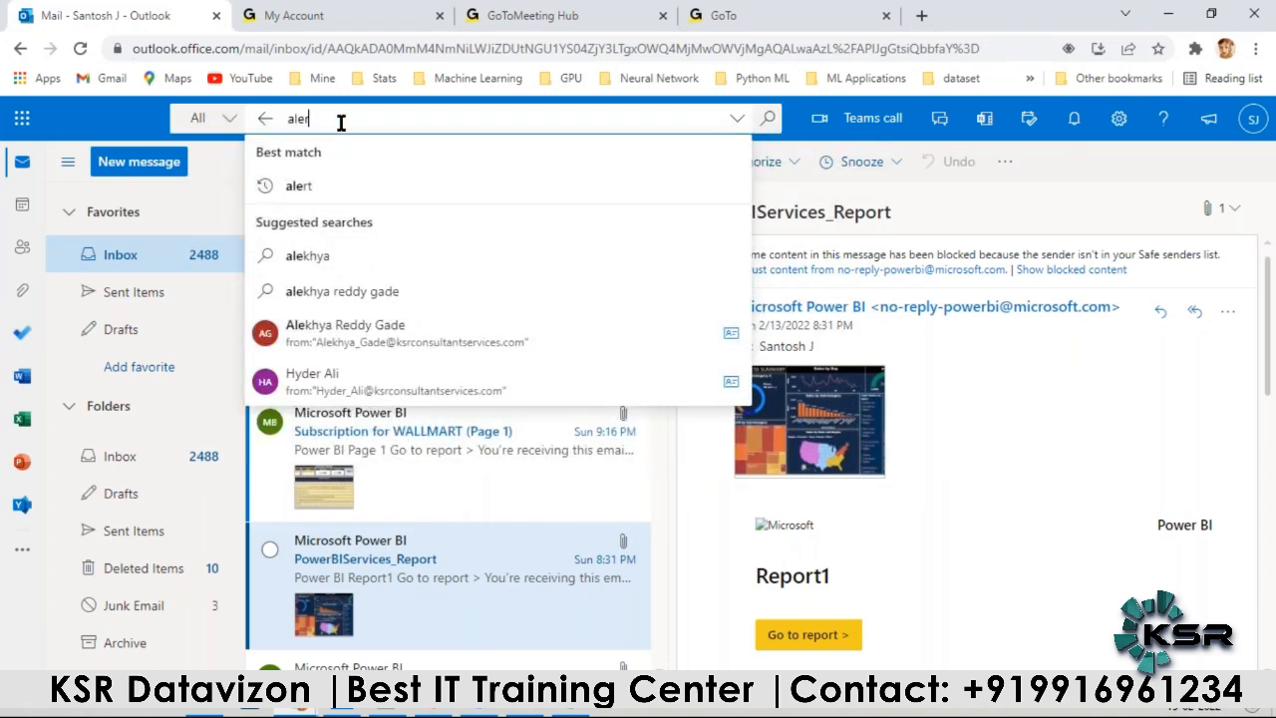
text(t)
key(Return)
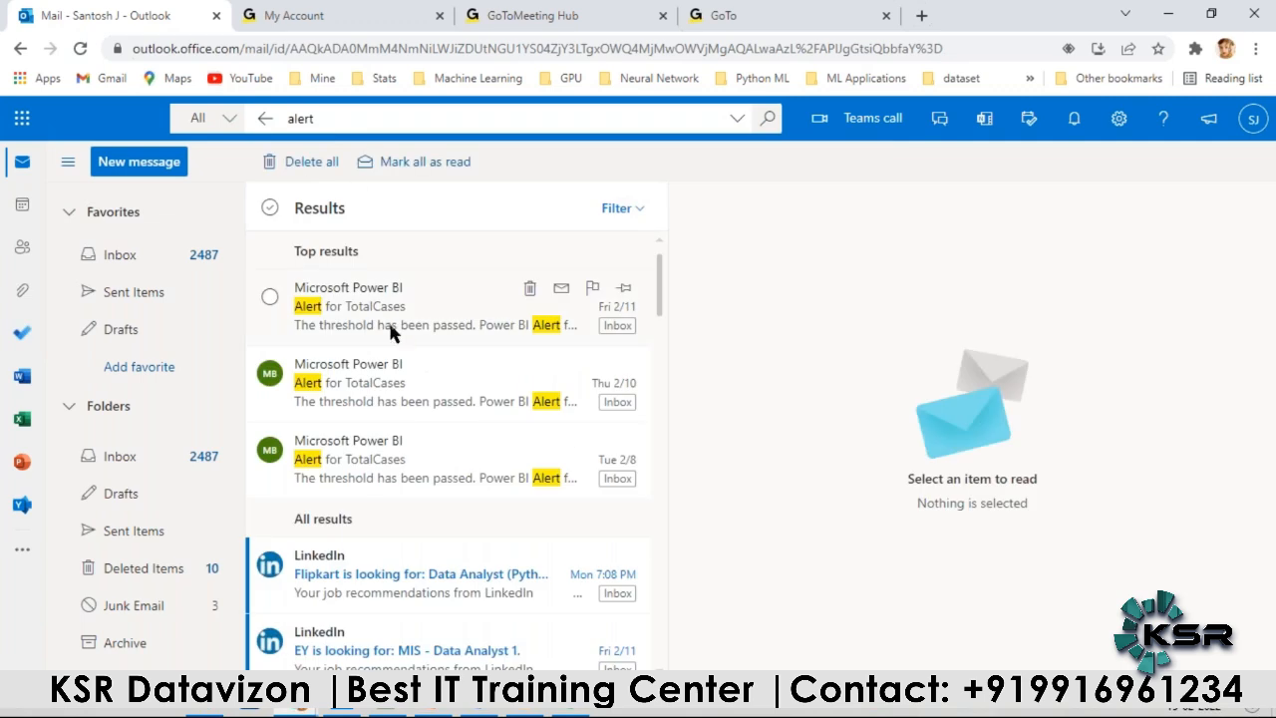
Step: Open the Thu 2/10 Power BI mail "Alert for TotalCases" and examine its current value and threshold
click(380, 383)
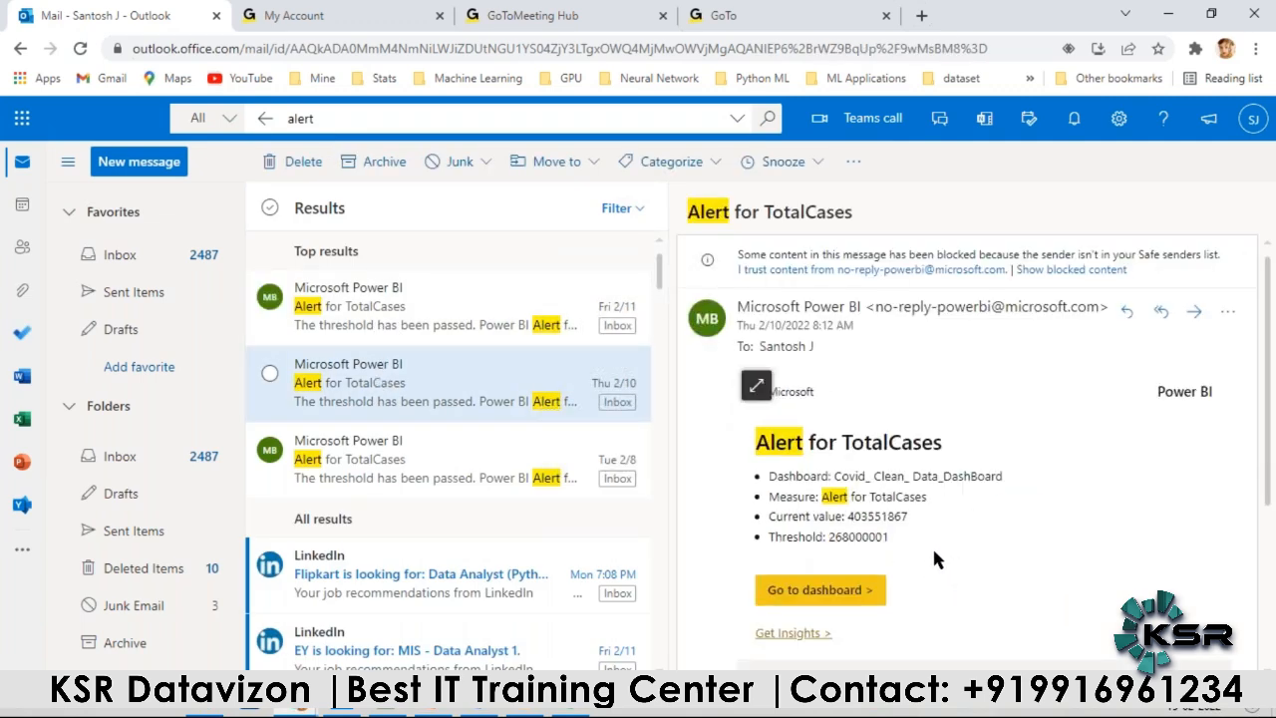
double_click(845, 536)
double_click(866, 519)
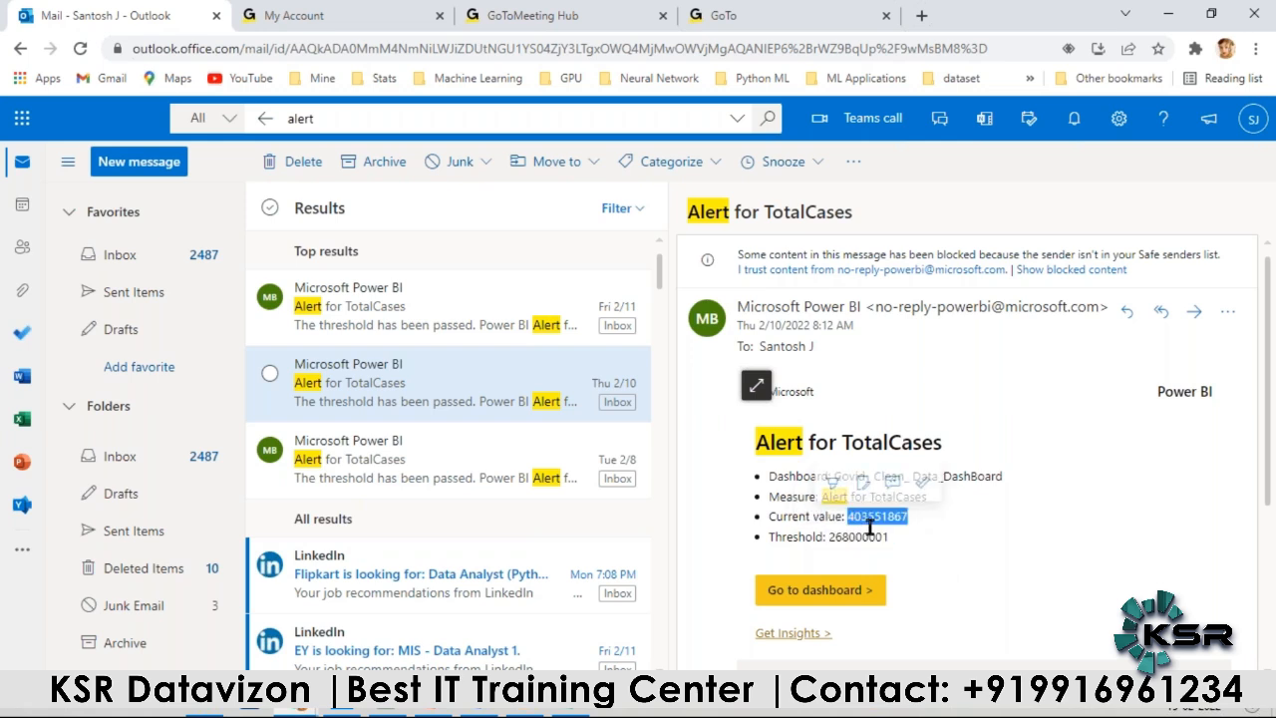
click(897, 537)
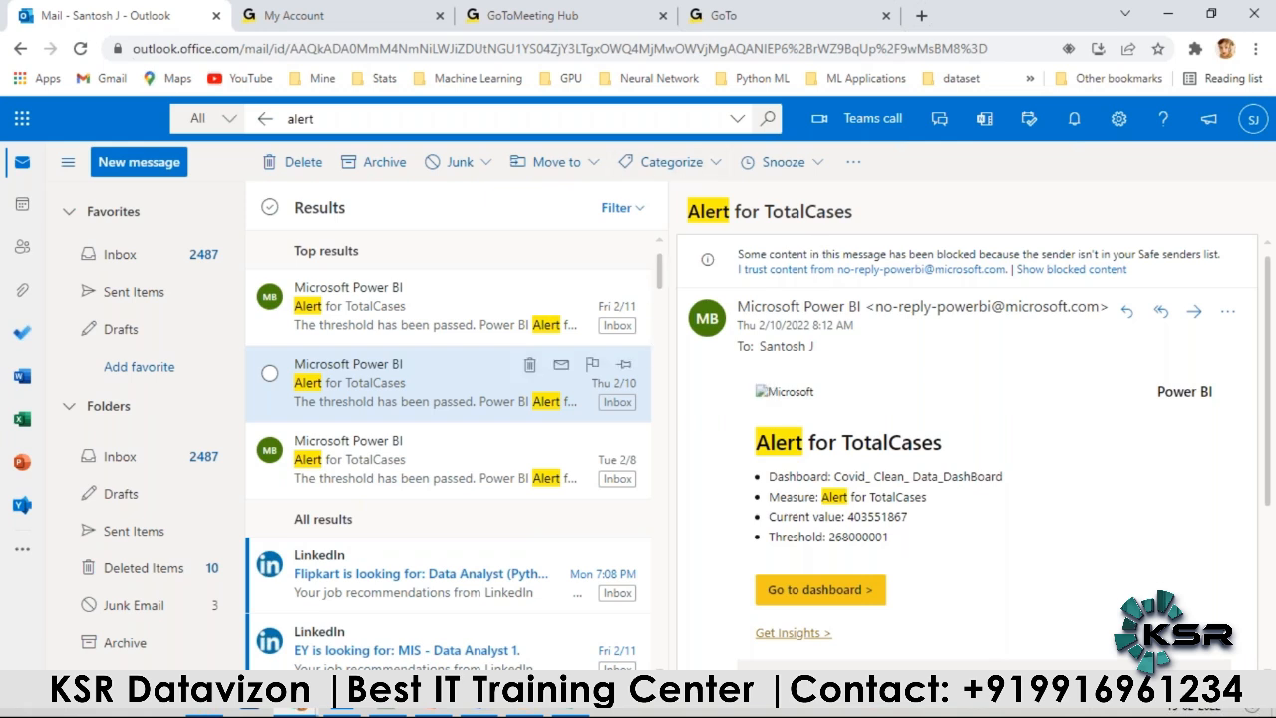
Step: Check the project steps slide in PowerPoint, and return to the Retail Project workspace in Power BI
click(441, 711)
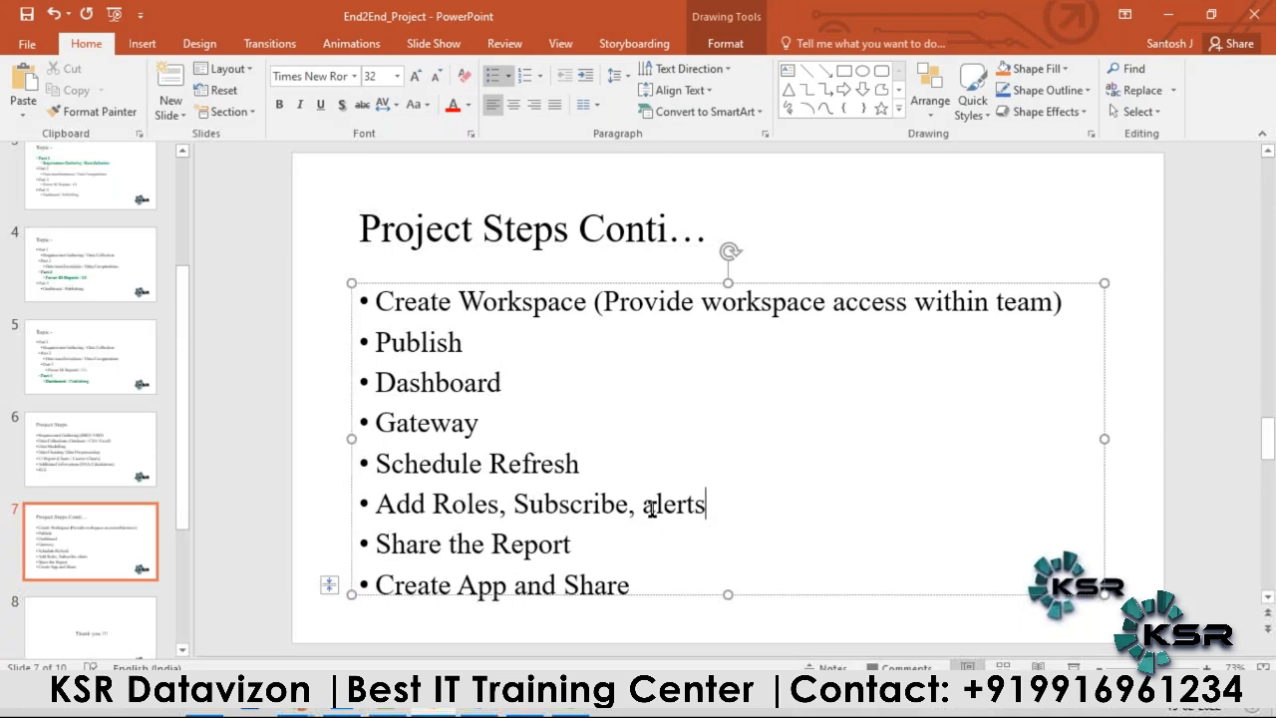
key(alt+Tab)
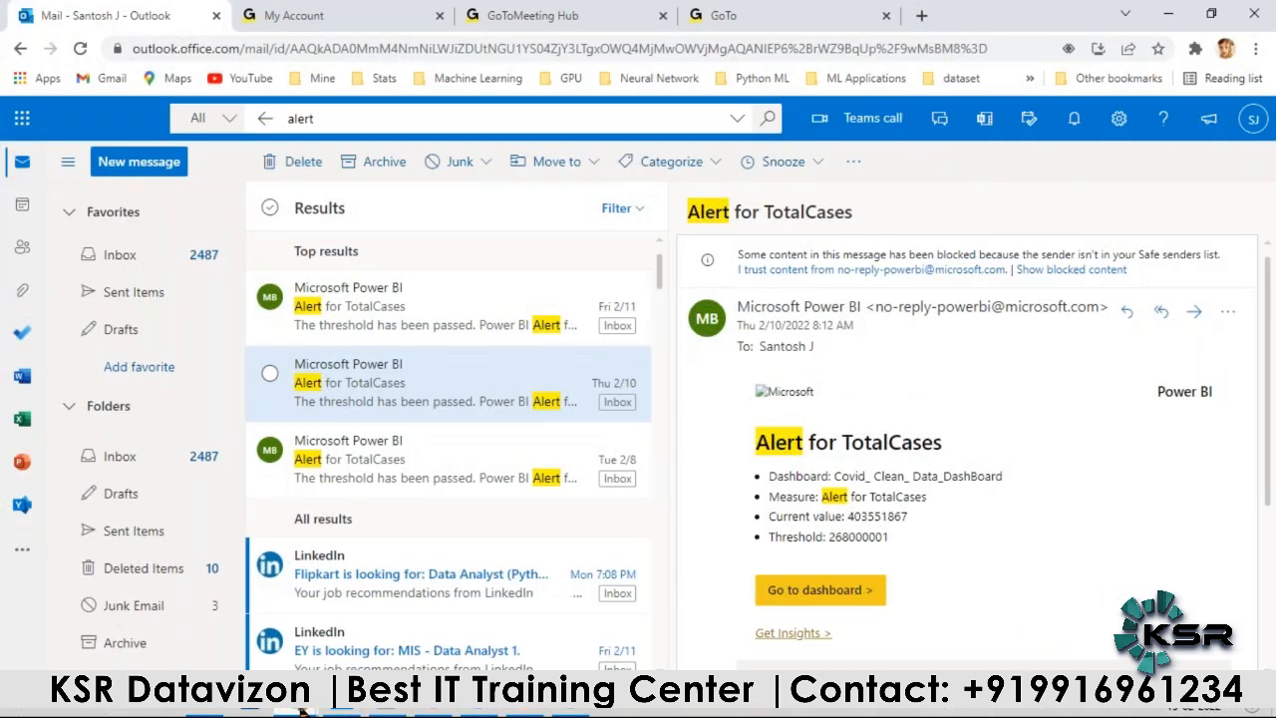
mouse_move(286, 711)
click(397, 614)
click(86, 519)
click(74, 551)
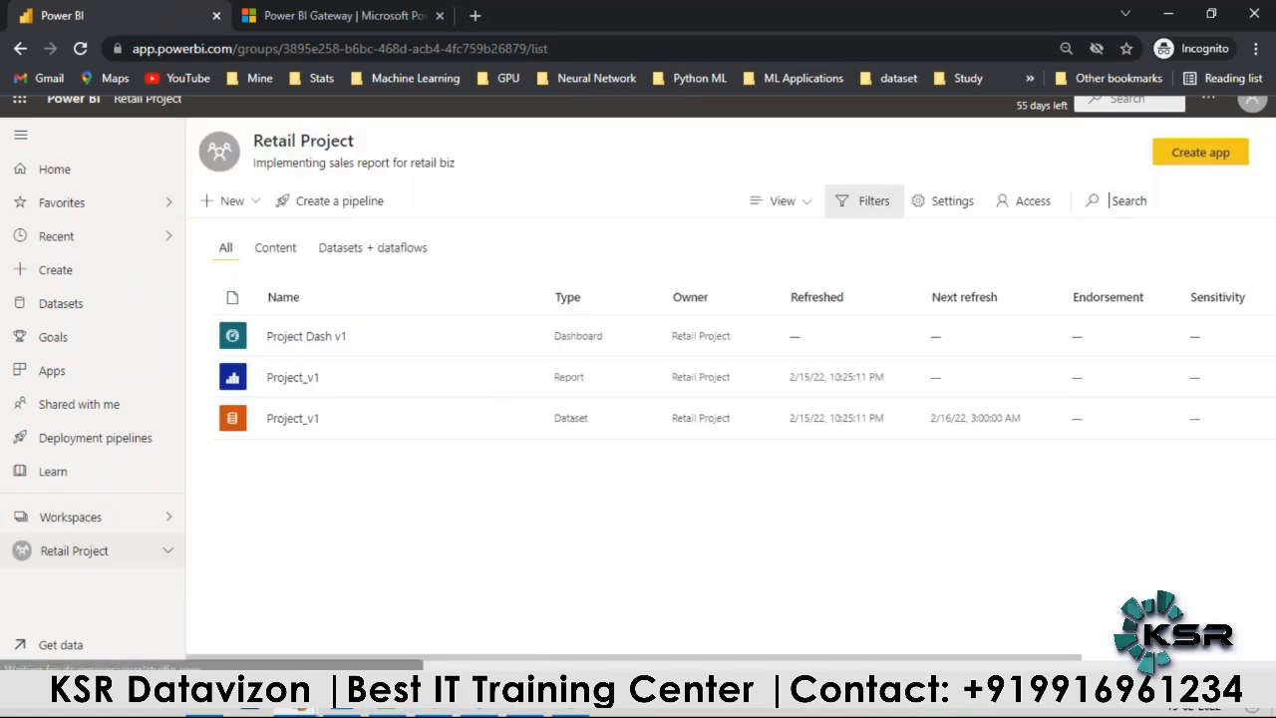
Step: Create an app from the Retail Project workspace and enter "Retail Project Final App" as its description
drag(843, 661, 1038, 661)
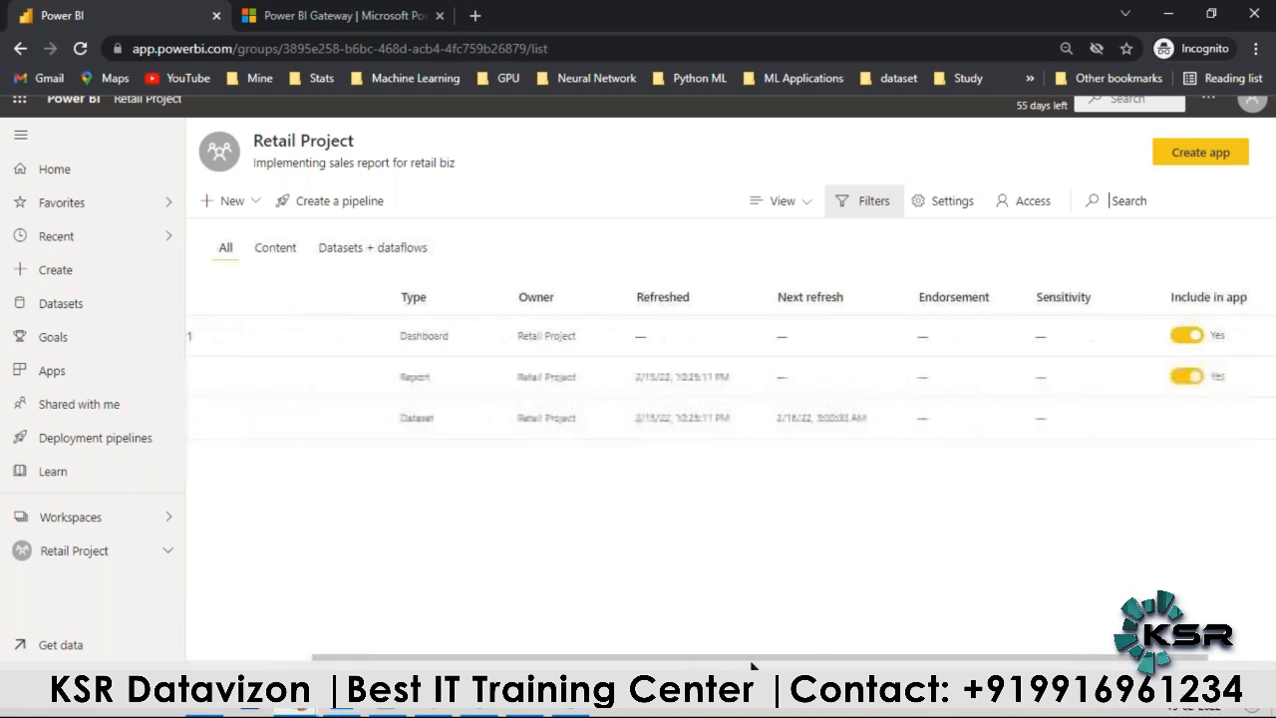
click(1166, 163)
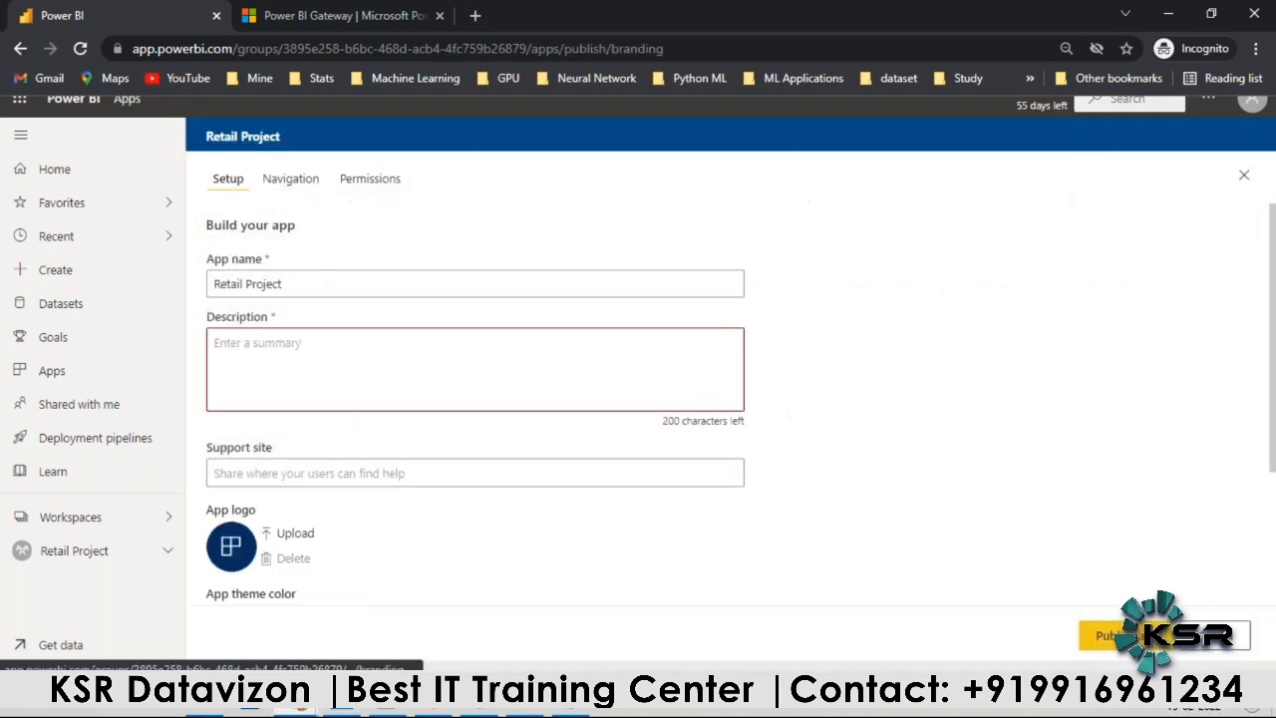
text(Retail Project Final App)
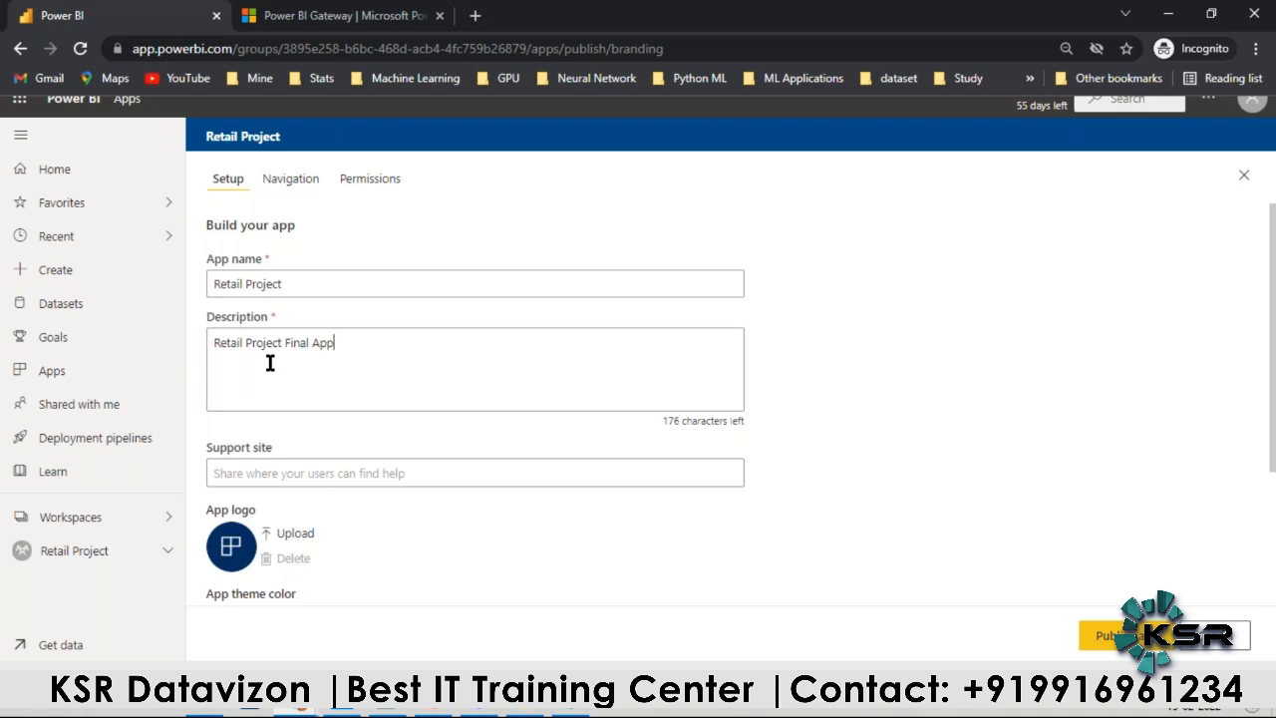
Step: Set the app theme color to orange and its contact information to show specific individuals or groups
scroll(270, 363, down, 2)
click(239, 431)
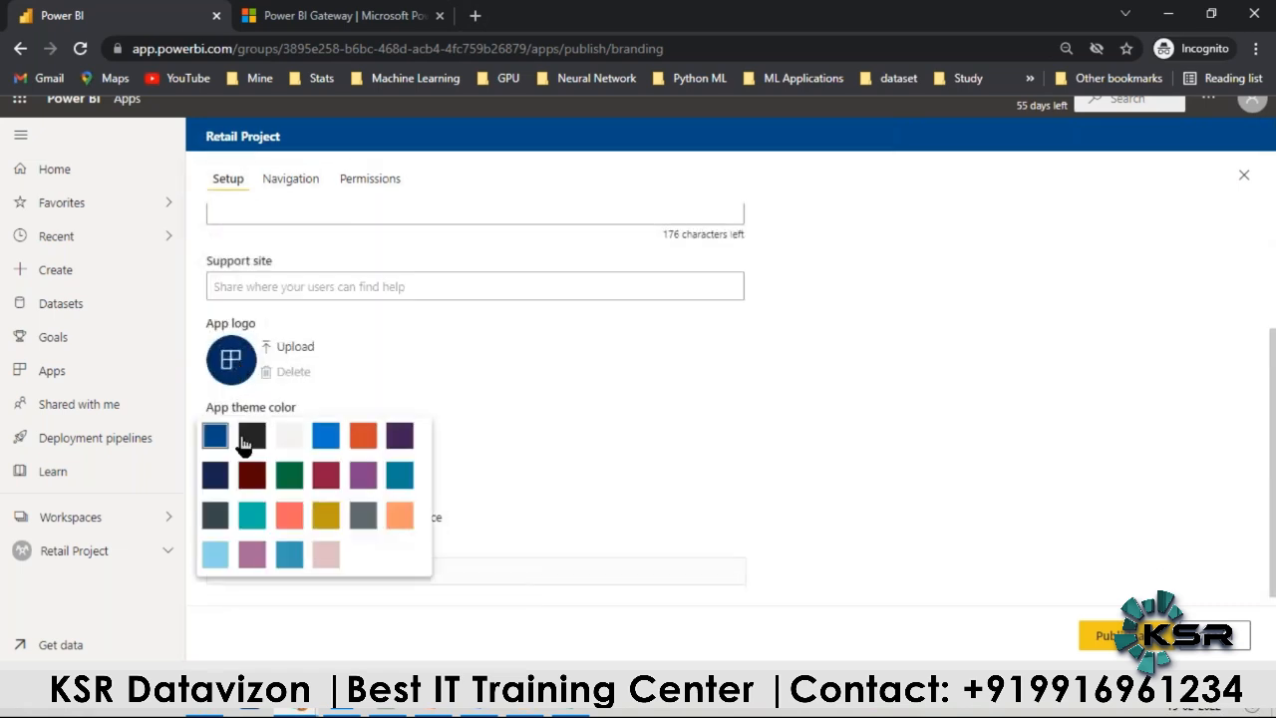
click(357, 435)
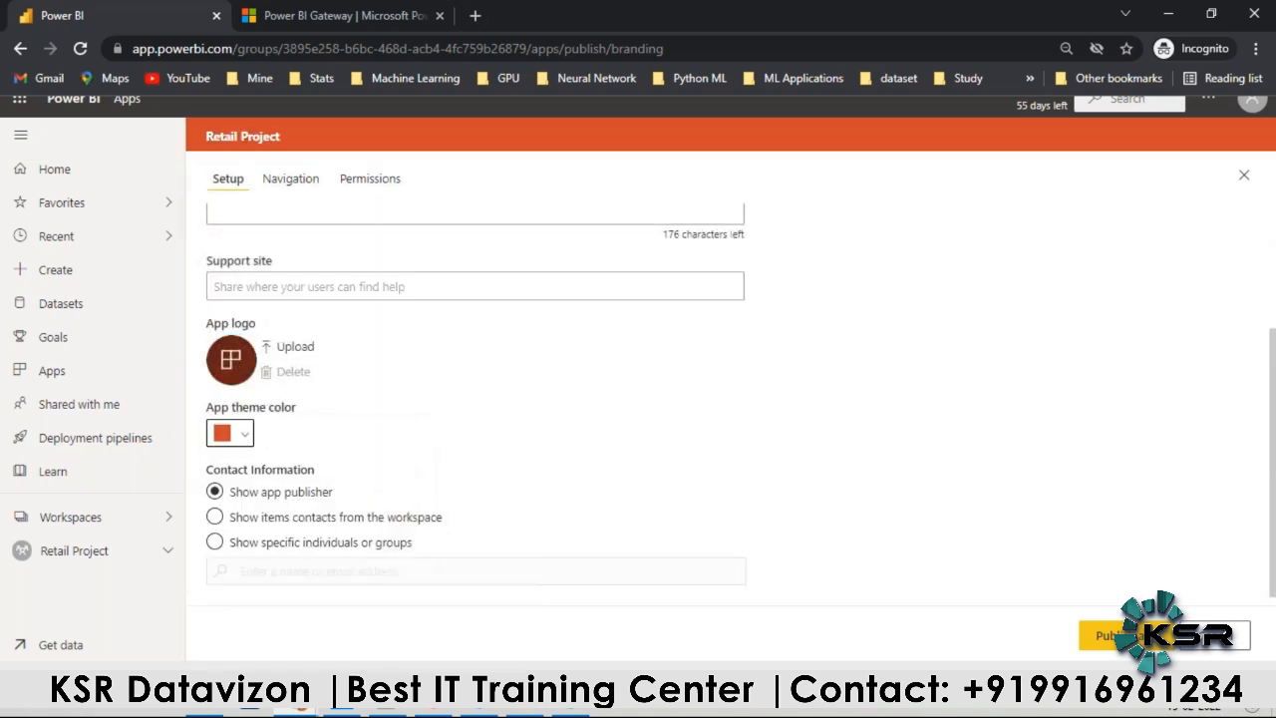
click(215, 542)
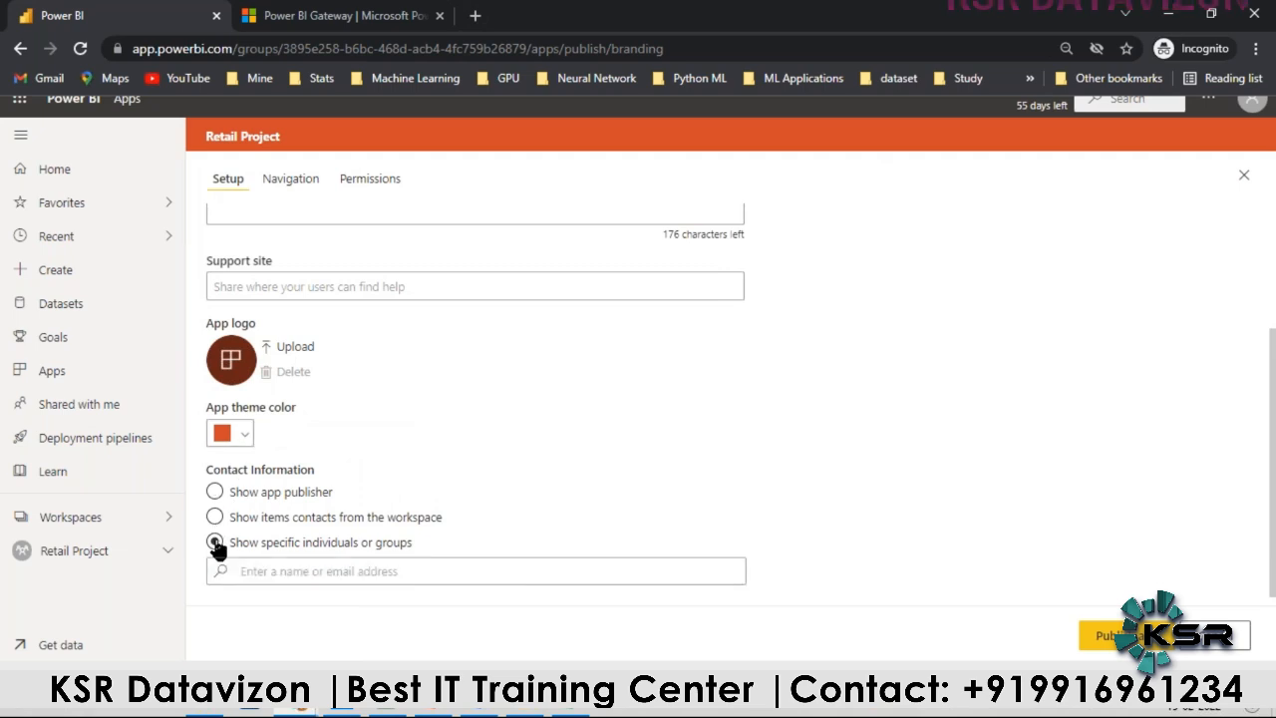
scroll(256, 379, up, 2)
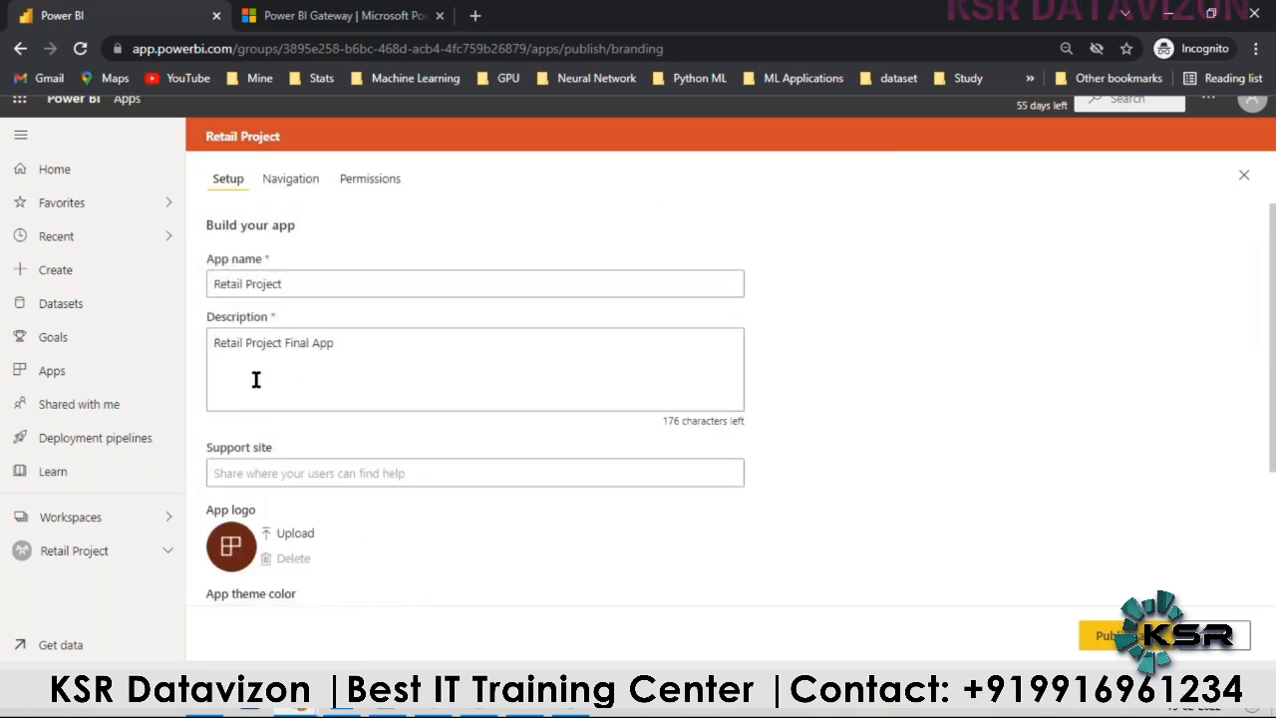
Step: Reorder the app's navigation so that the Project_v1 report comes before the Project Dash v1 dashboard
click(291, 181)
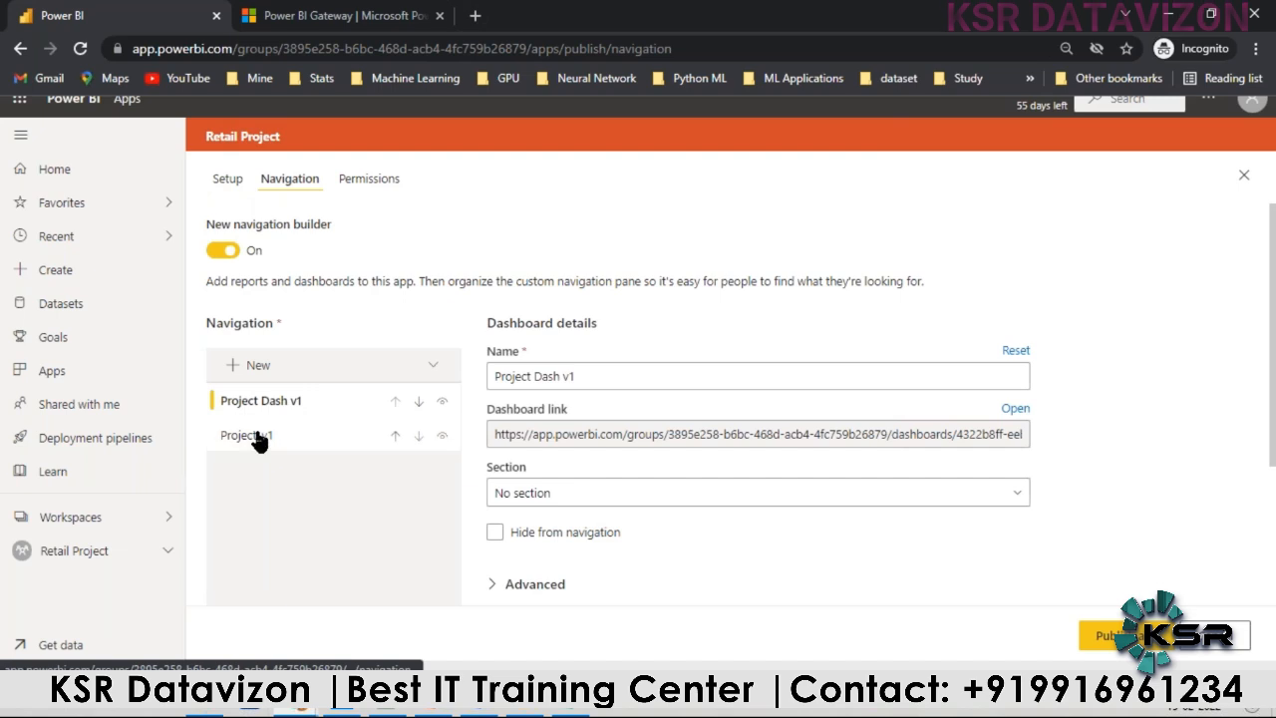
drag(258, 435, 261, 419)
click(418, 400)
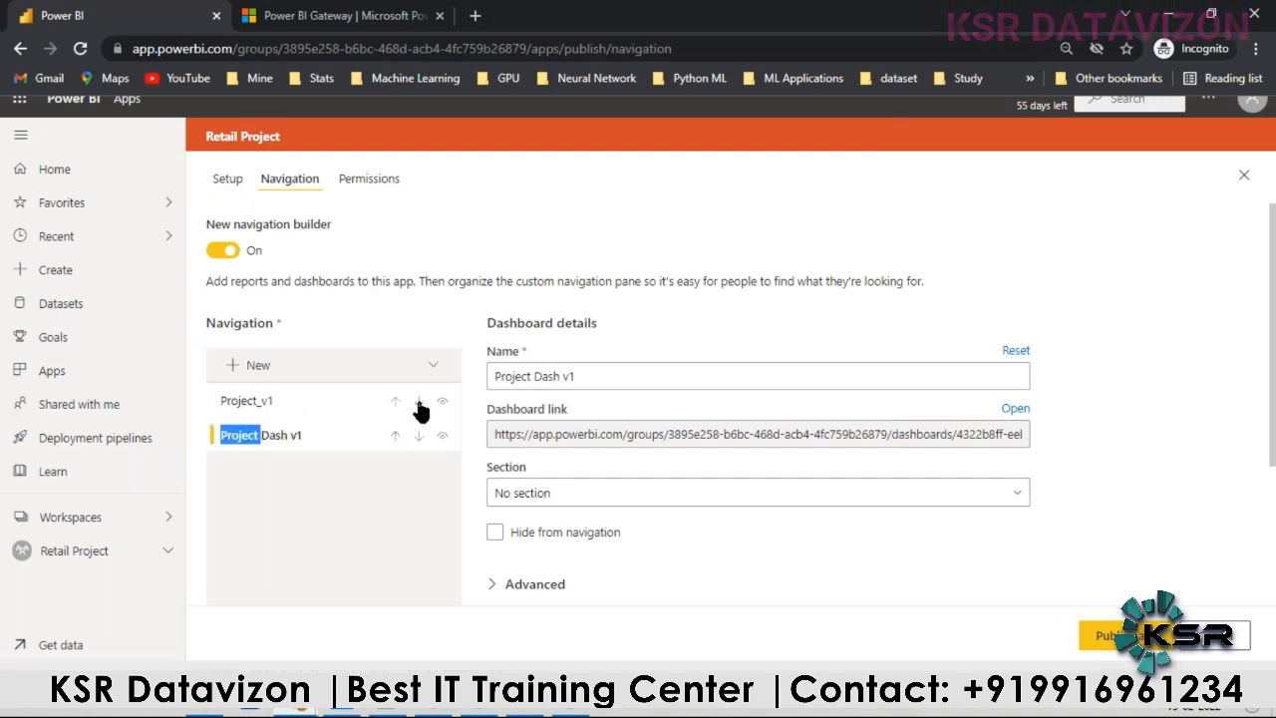
click(277, 435)
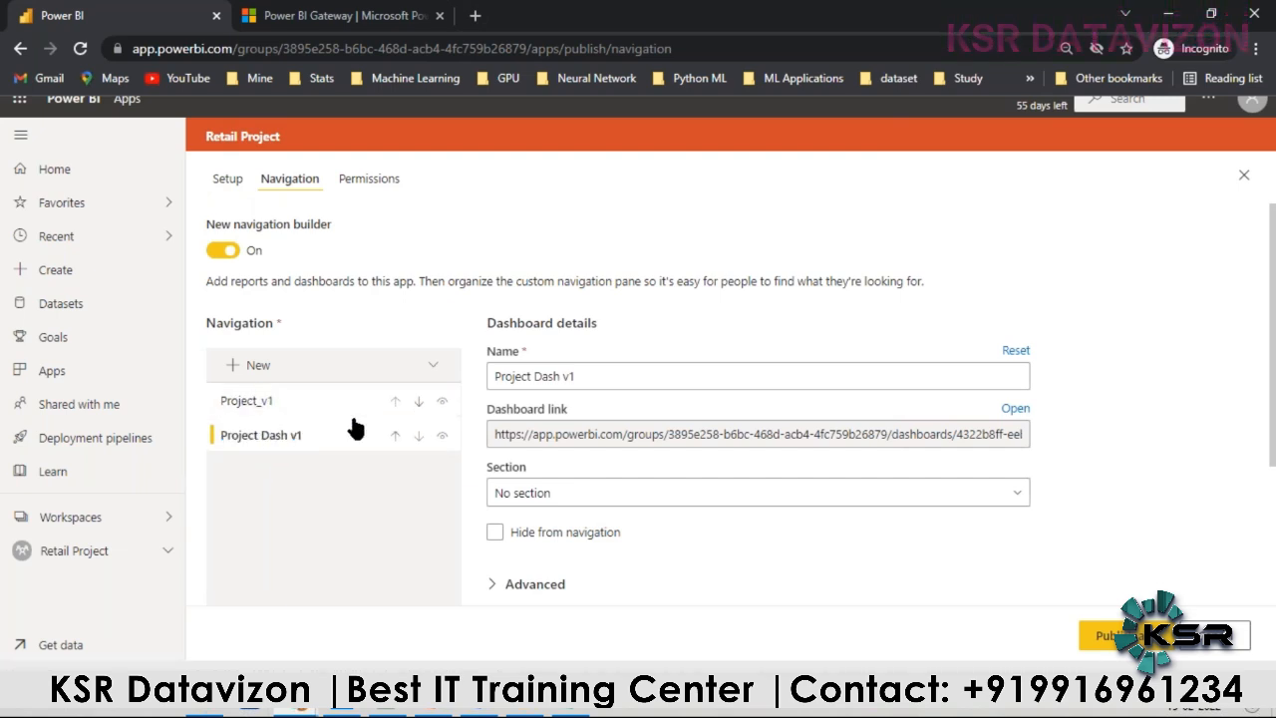
Step: Grant the entire organization access to the app with permission to share it and its datasets, and try to publish it
click(361, 183)
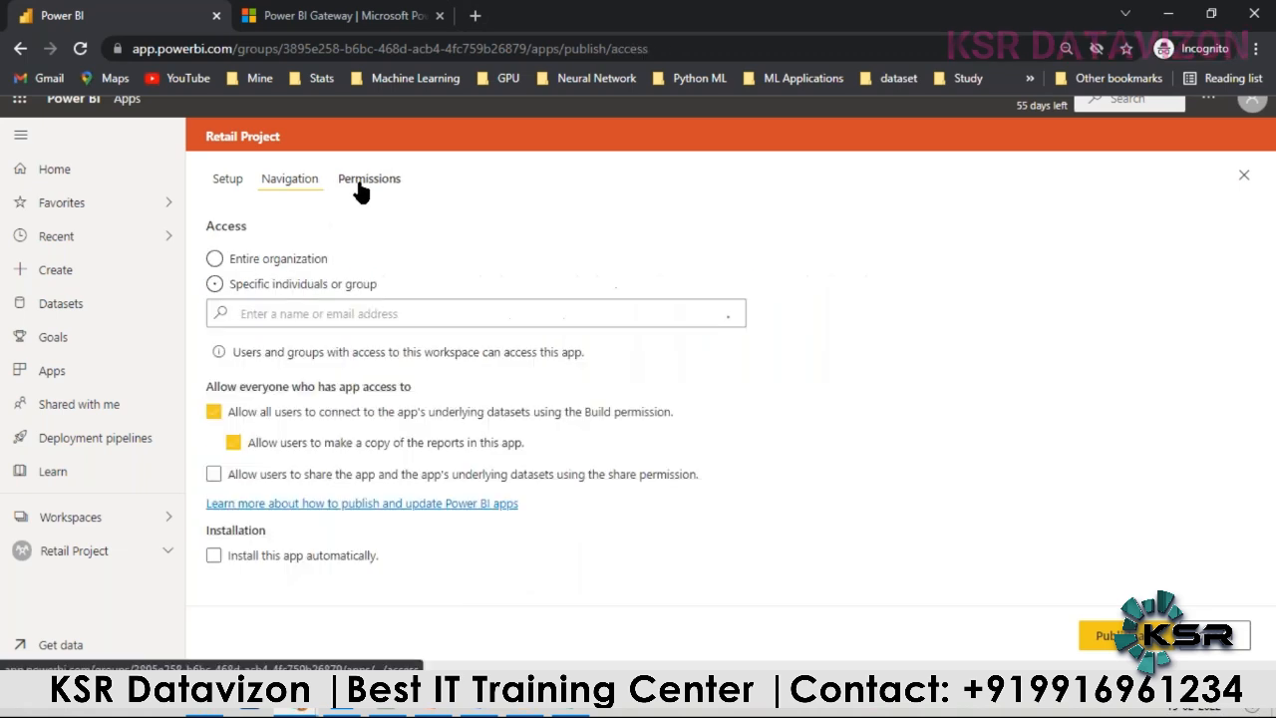
click(216, 259)
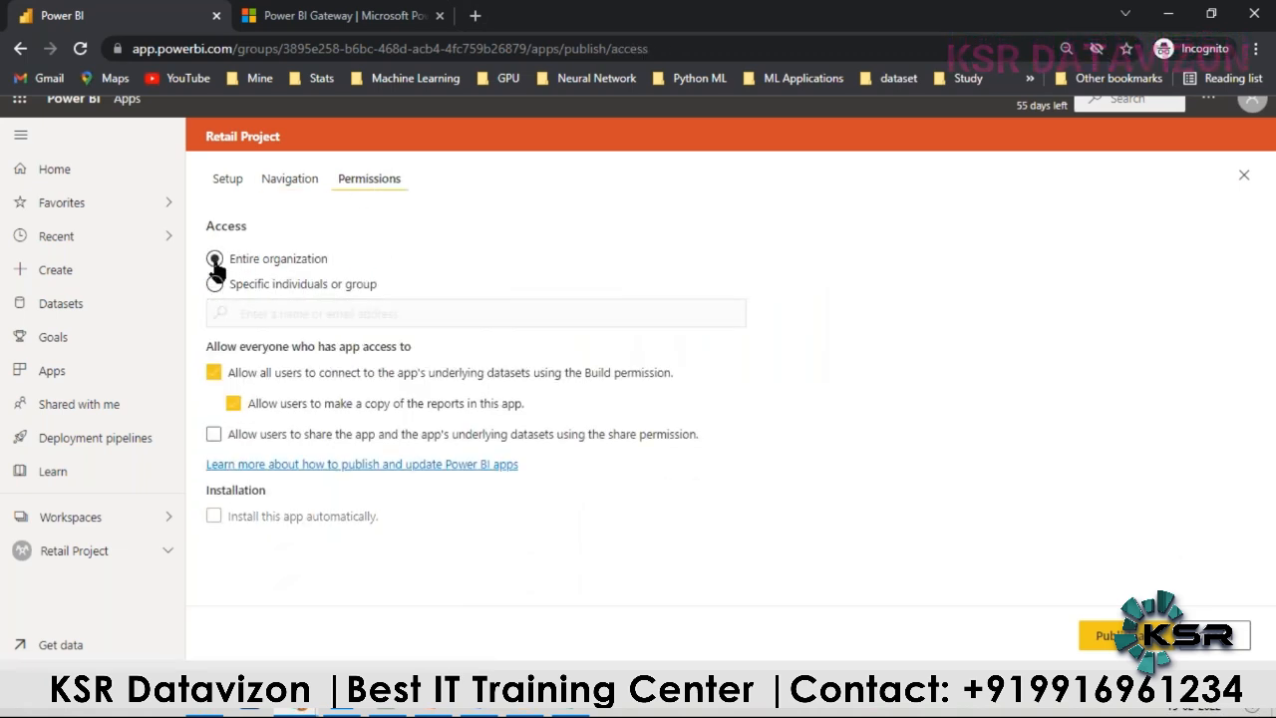
click(214, 436)
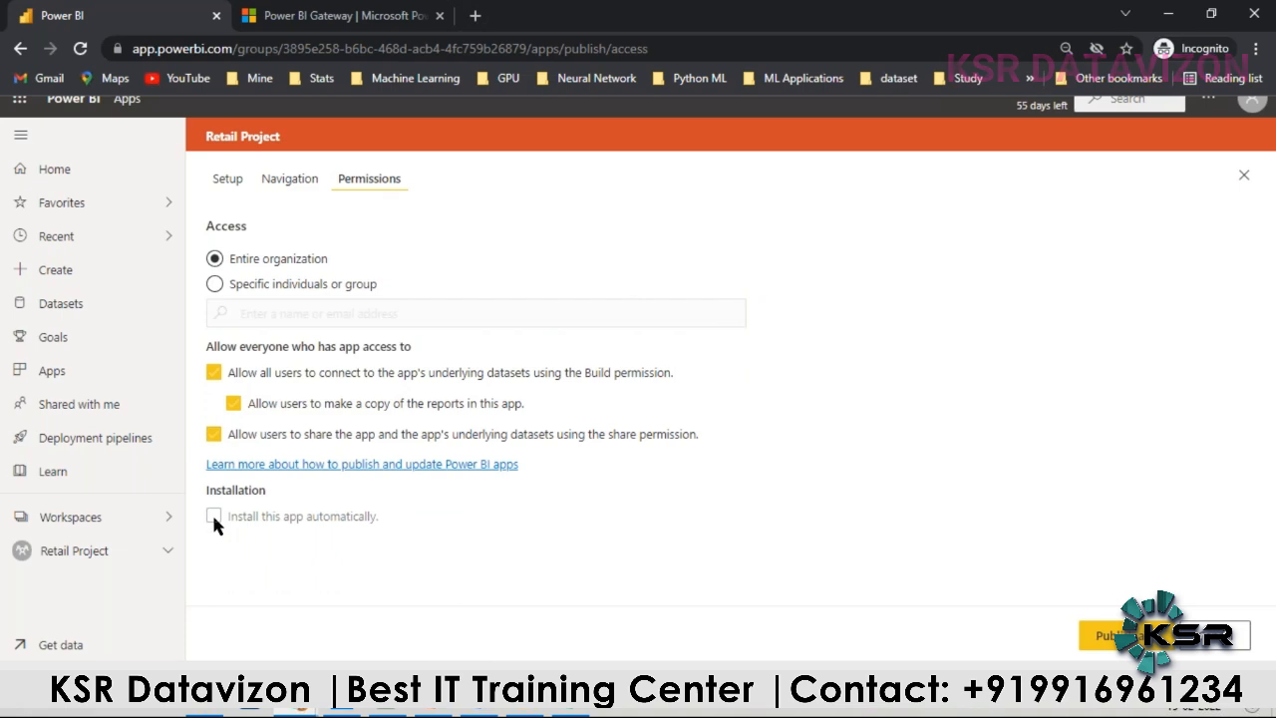
click(1107, 635)
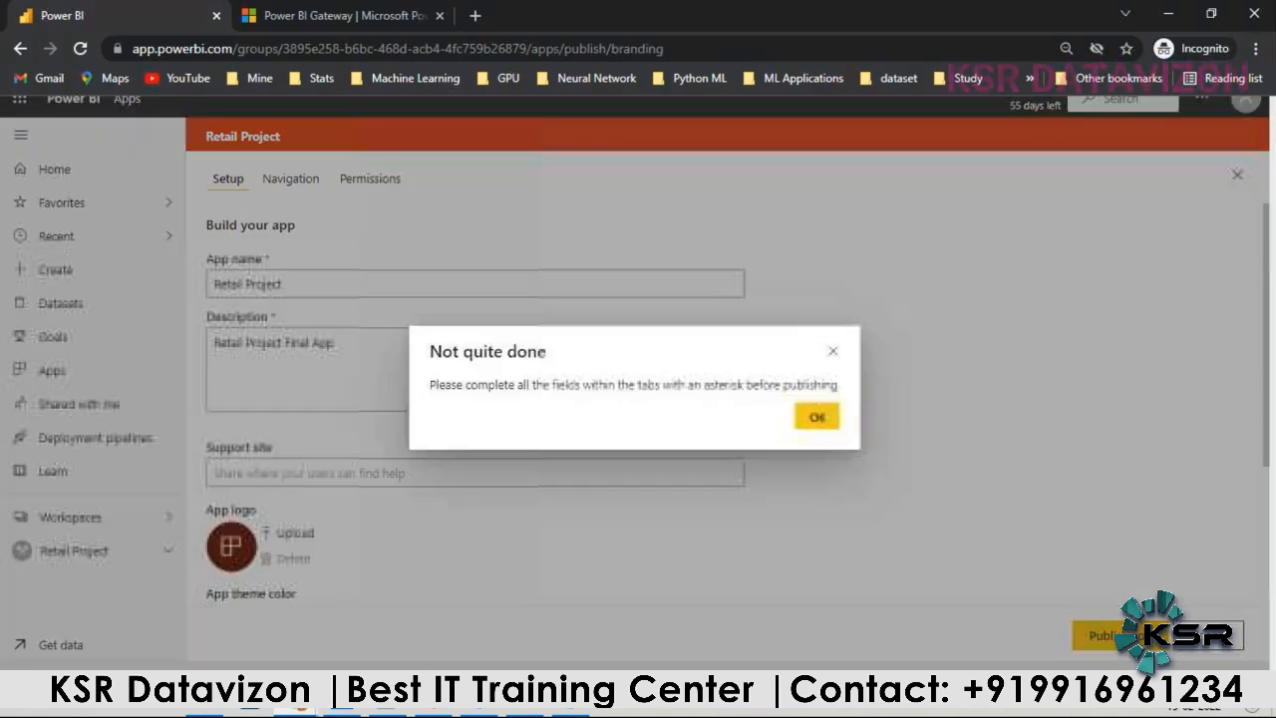
Step: Dismiss the incomplete-fields notice and add the KSR_Powerbi_July_2021 group as the app's specific contact
click(816, 415)
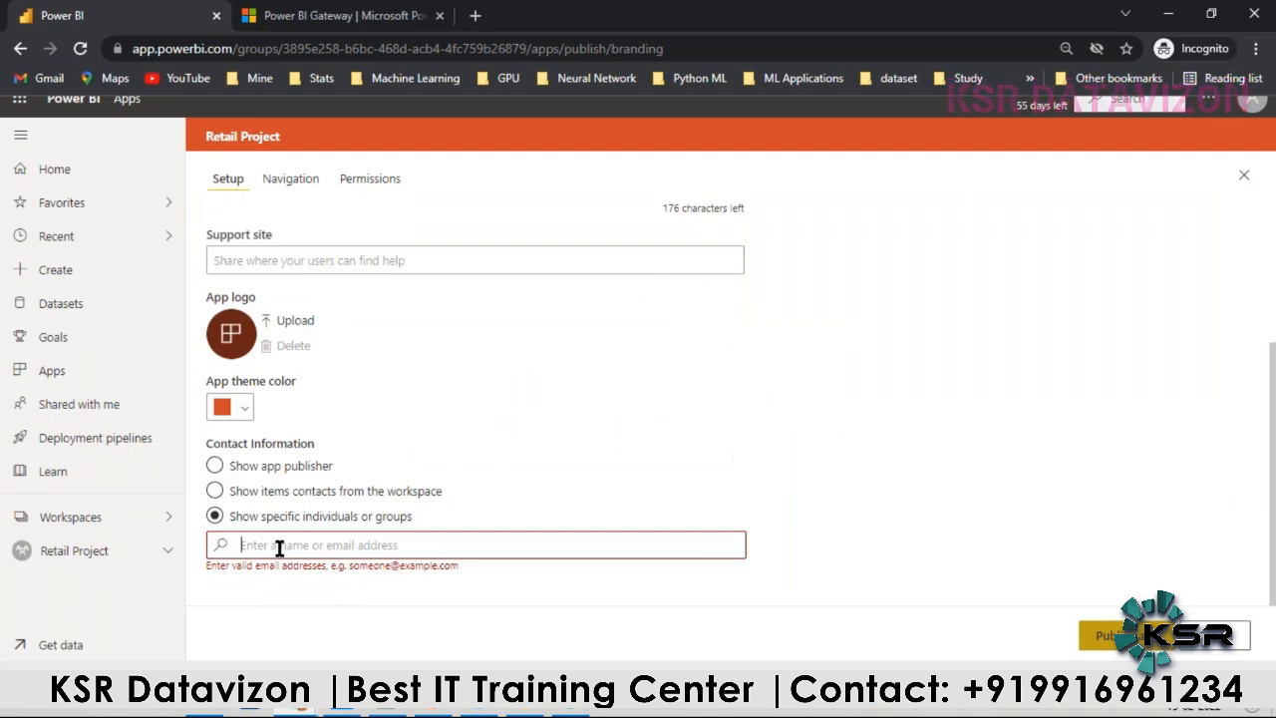
click(279, 547)
text(ks)
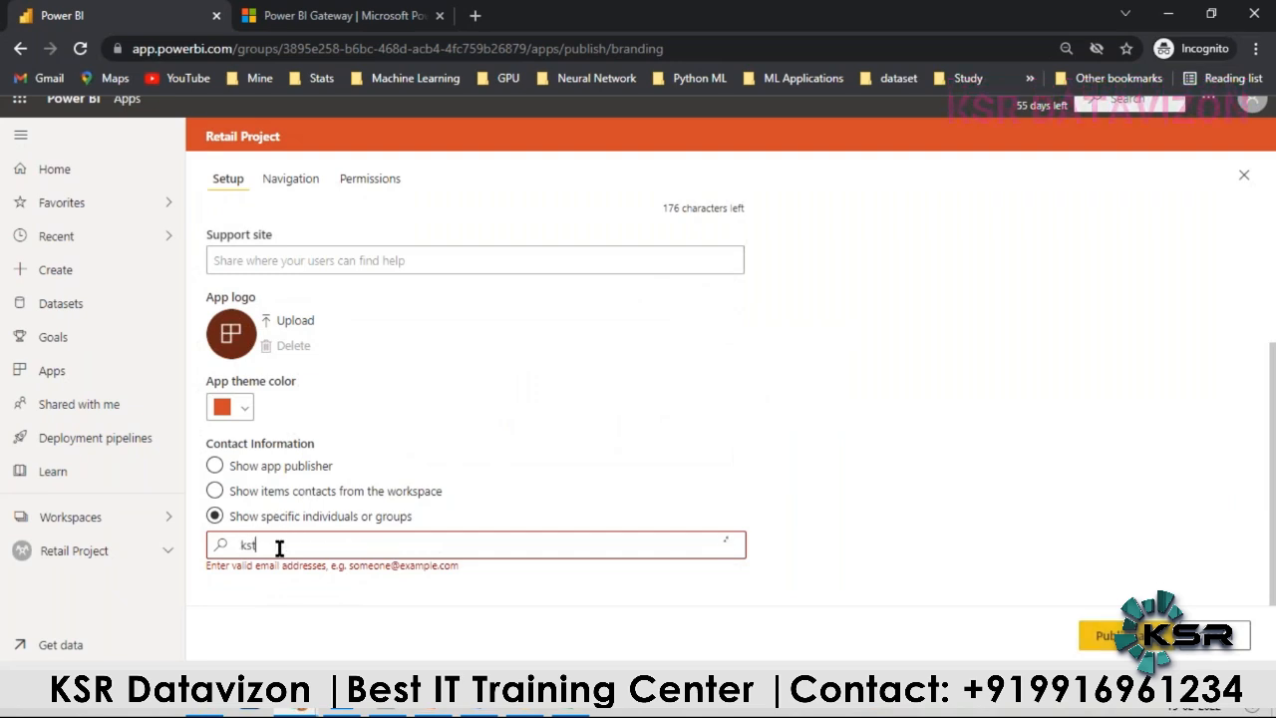
text(t)
key(BackSpace)
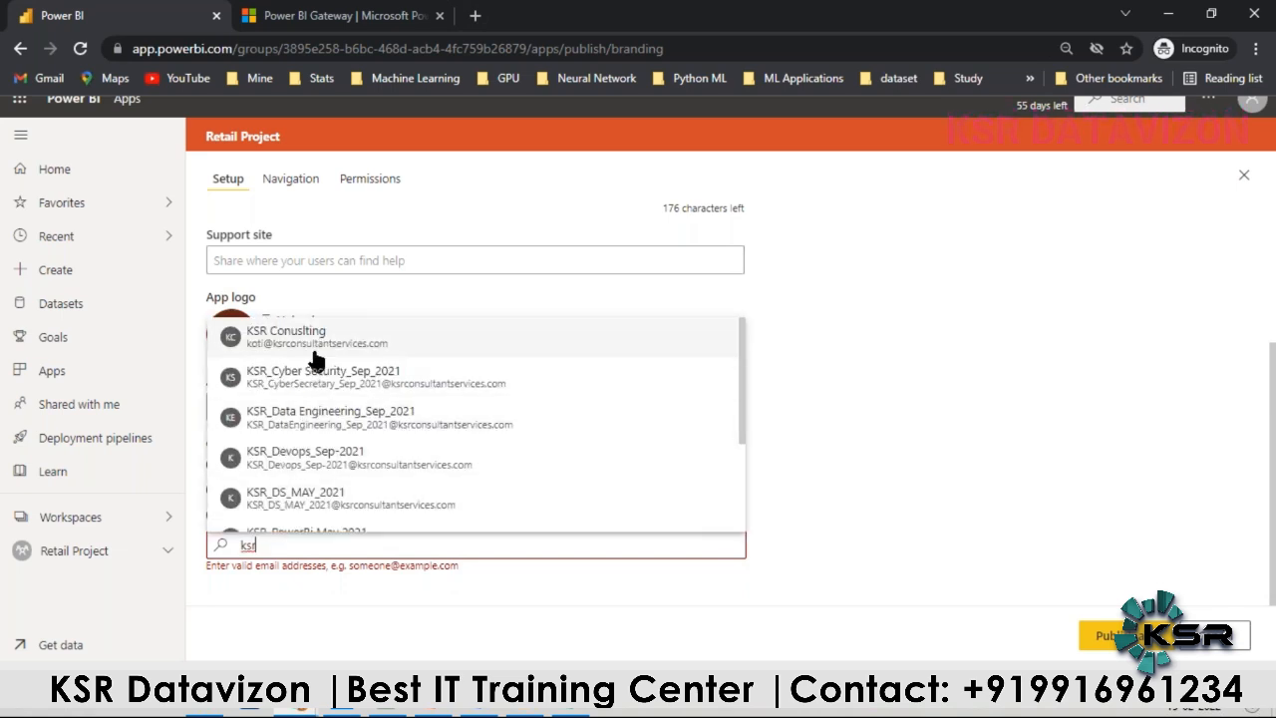
scroll(299, 490, down, 3)
drag(299, 424, 304, 439)
click(304, 438)
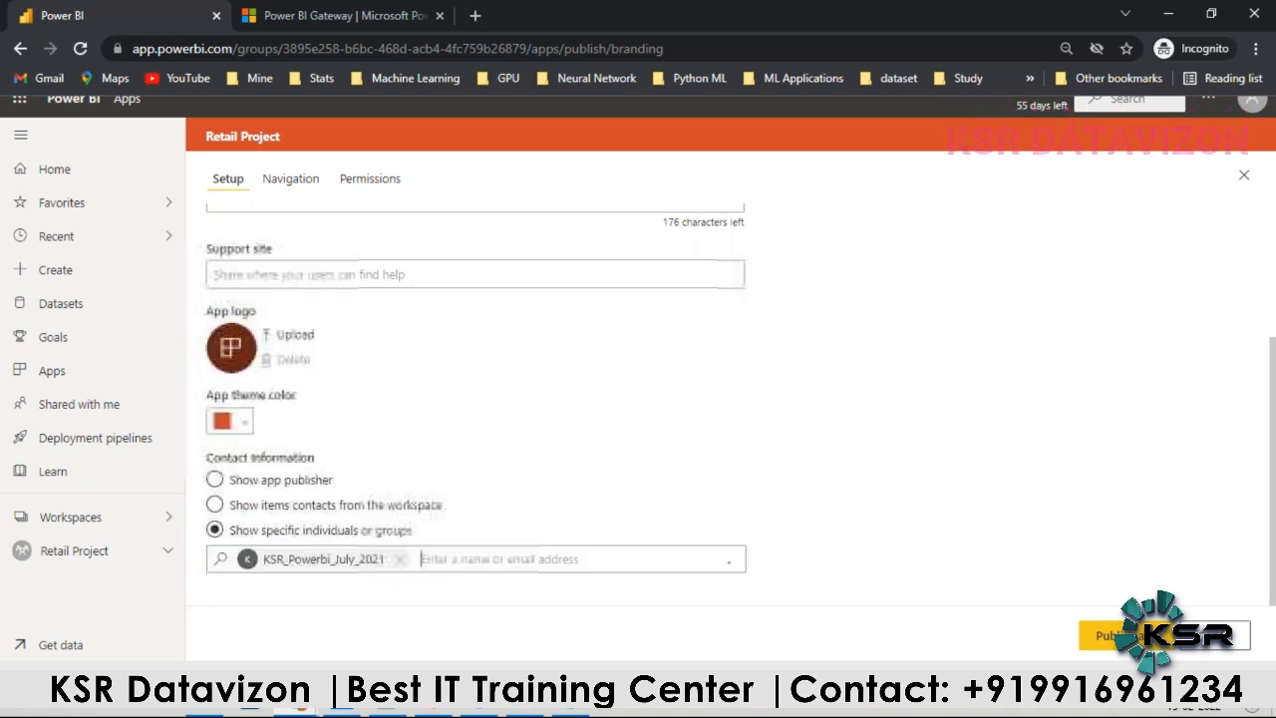
Step: Publish the Retail Project app, accept the large-distribution notice and open the published app
scroll(423, 377, up, 3)
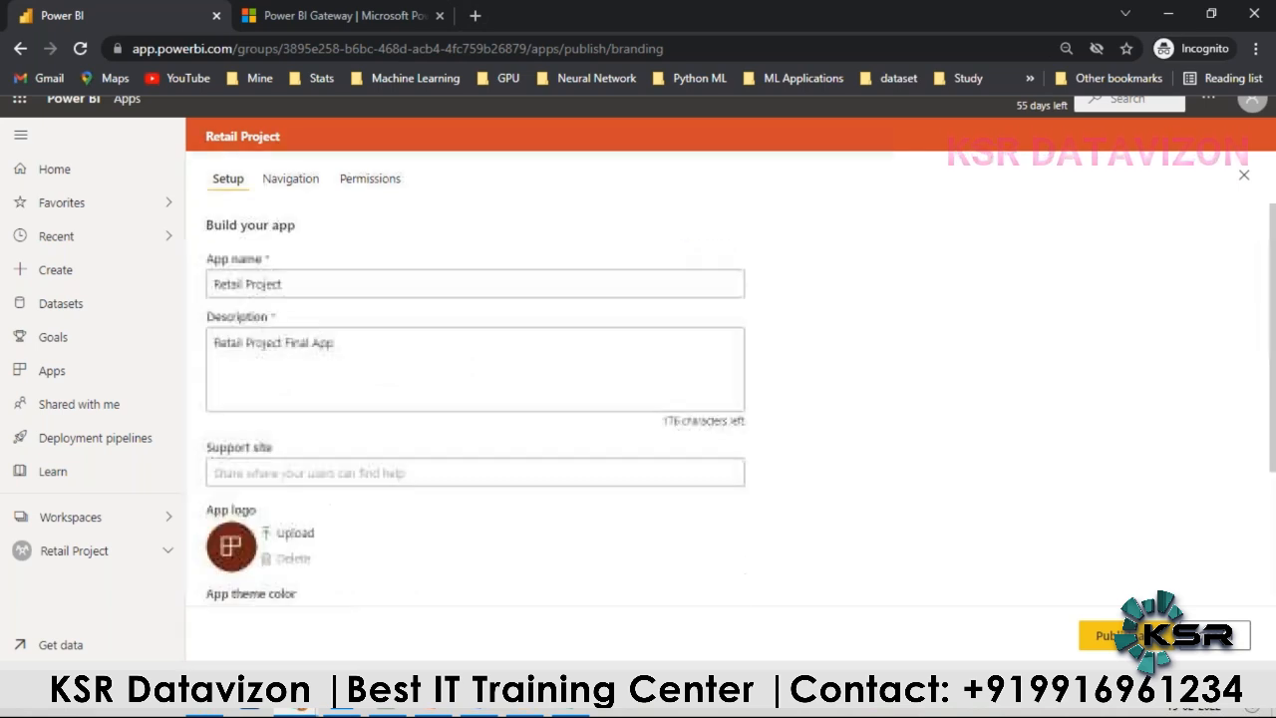
click(1096, 635)
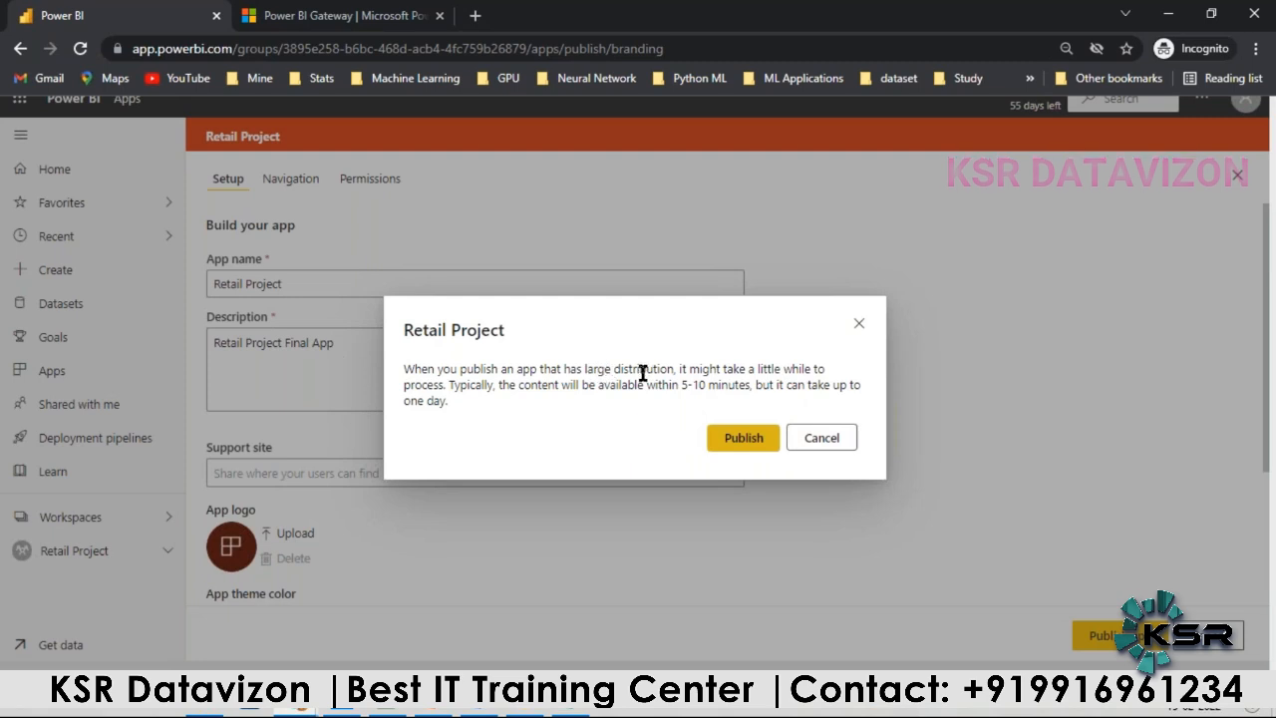
click(741, 440)
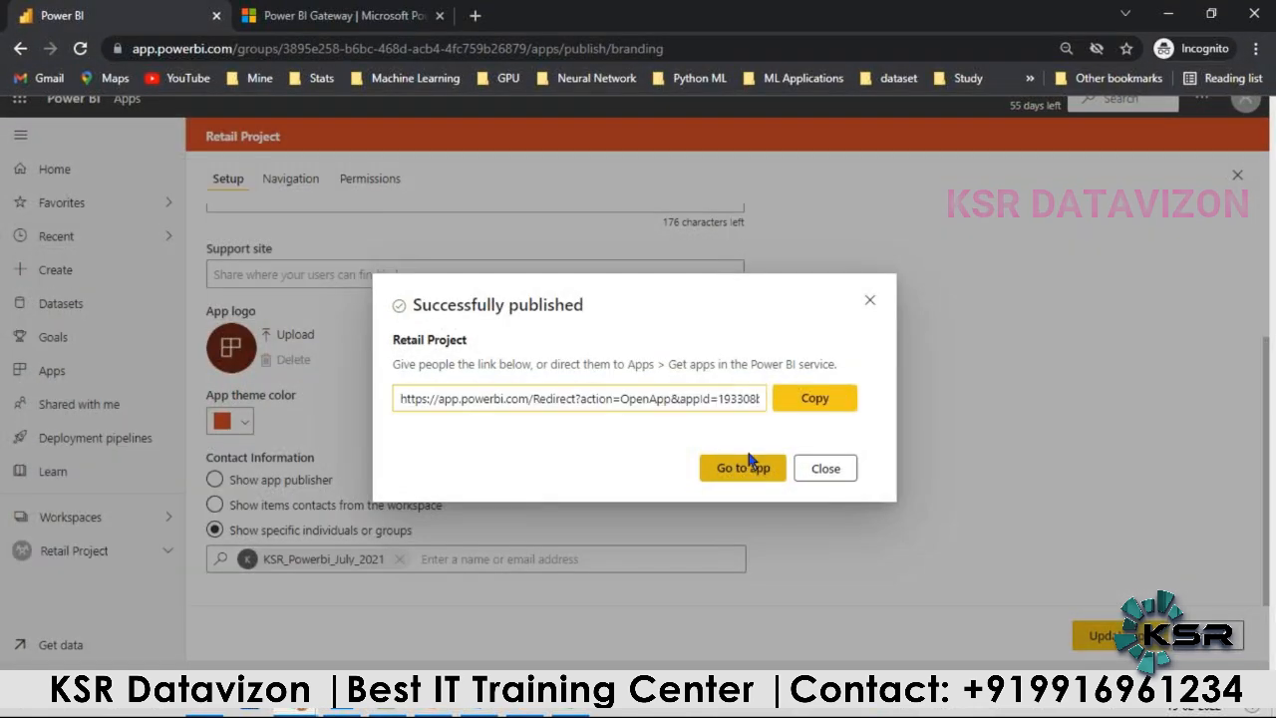
click(749, 473)
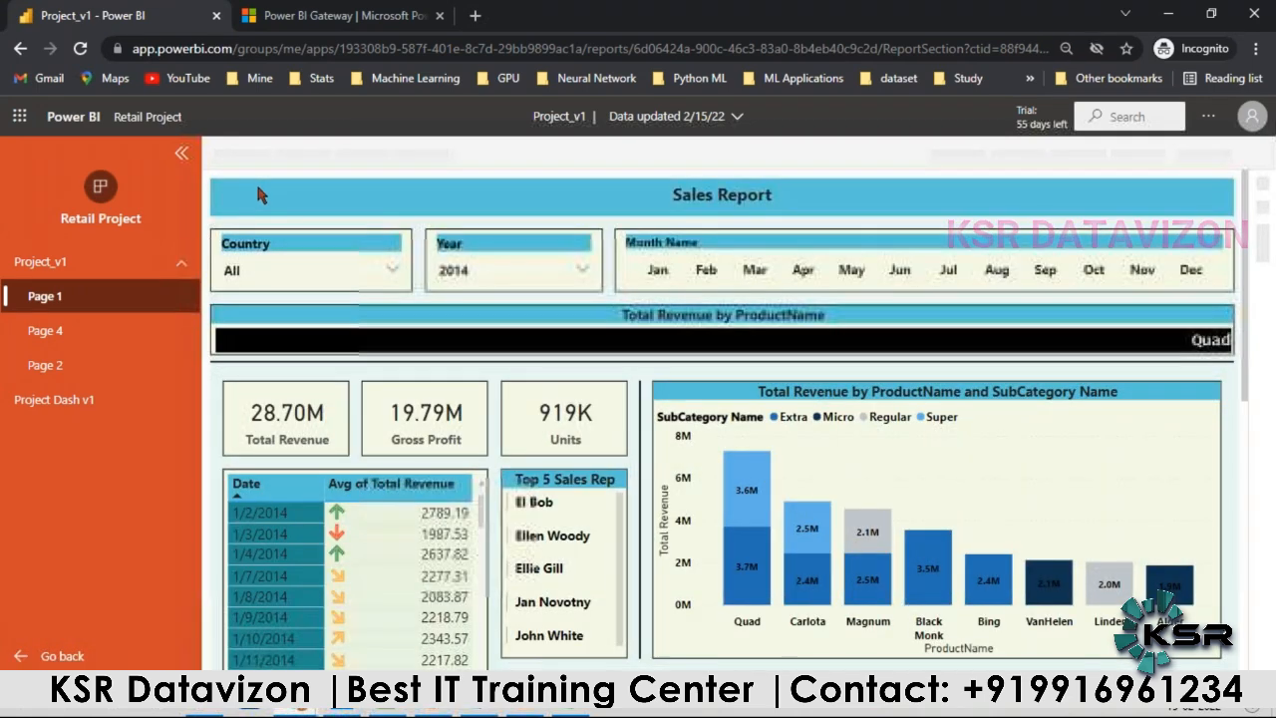
Step: Browse the app's Project_v1 report pages and the Project Dash v1 dashboard, ending on Page 1
click(38, 328)
click(47, 369)
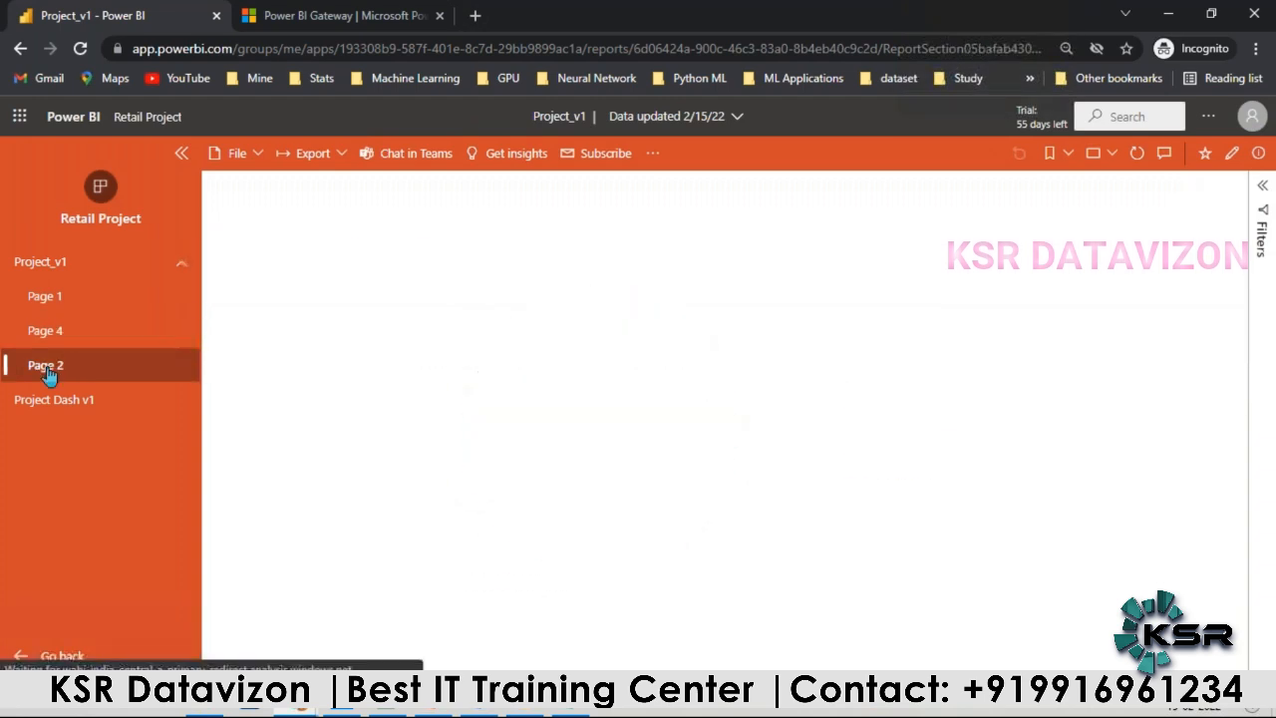
click(53, 404)
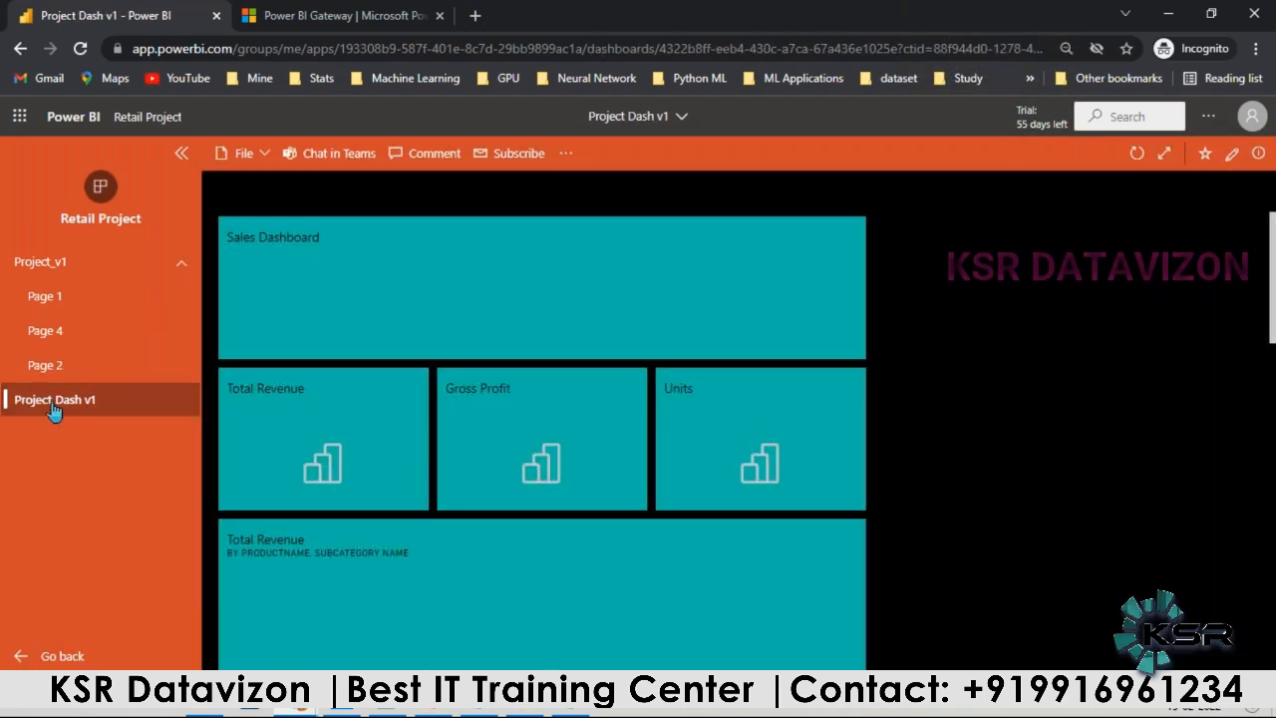
click(72, 296)
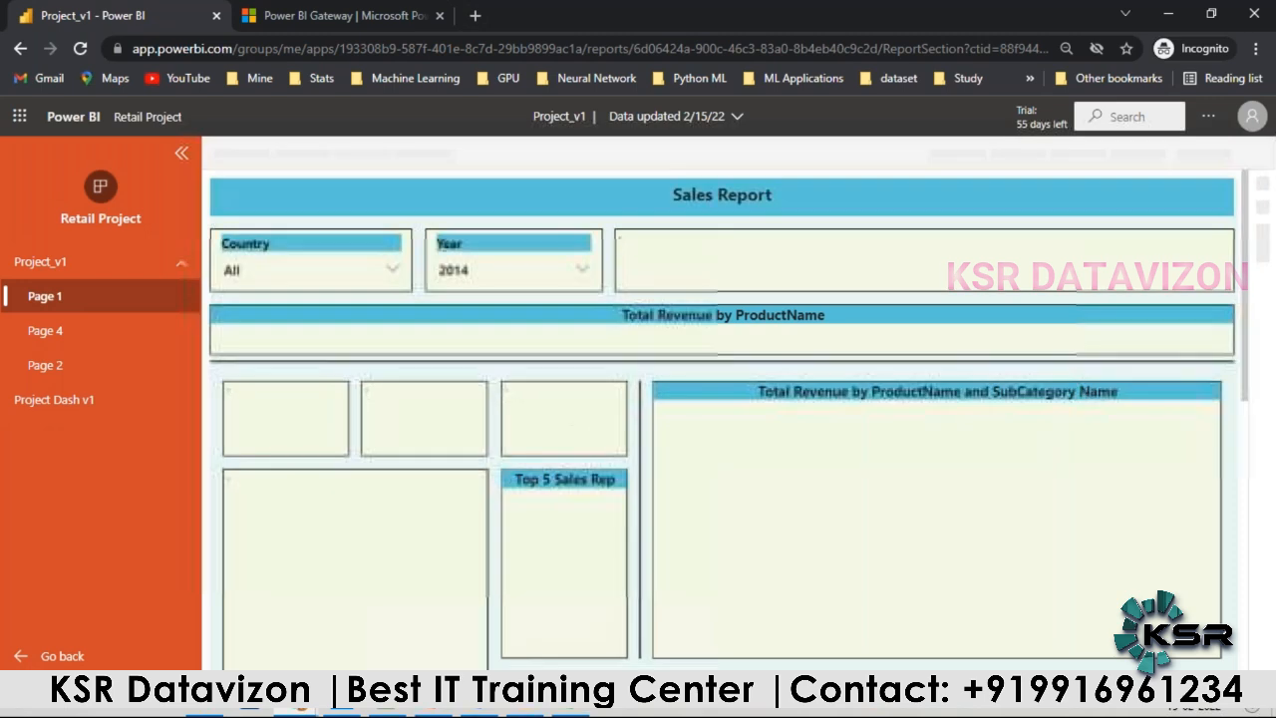
click(48, 331)
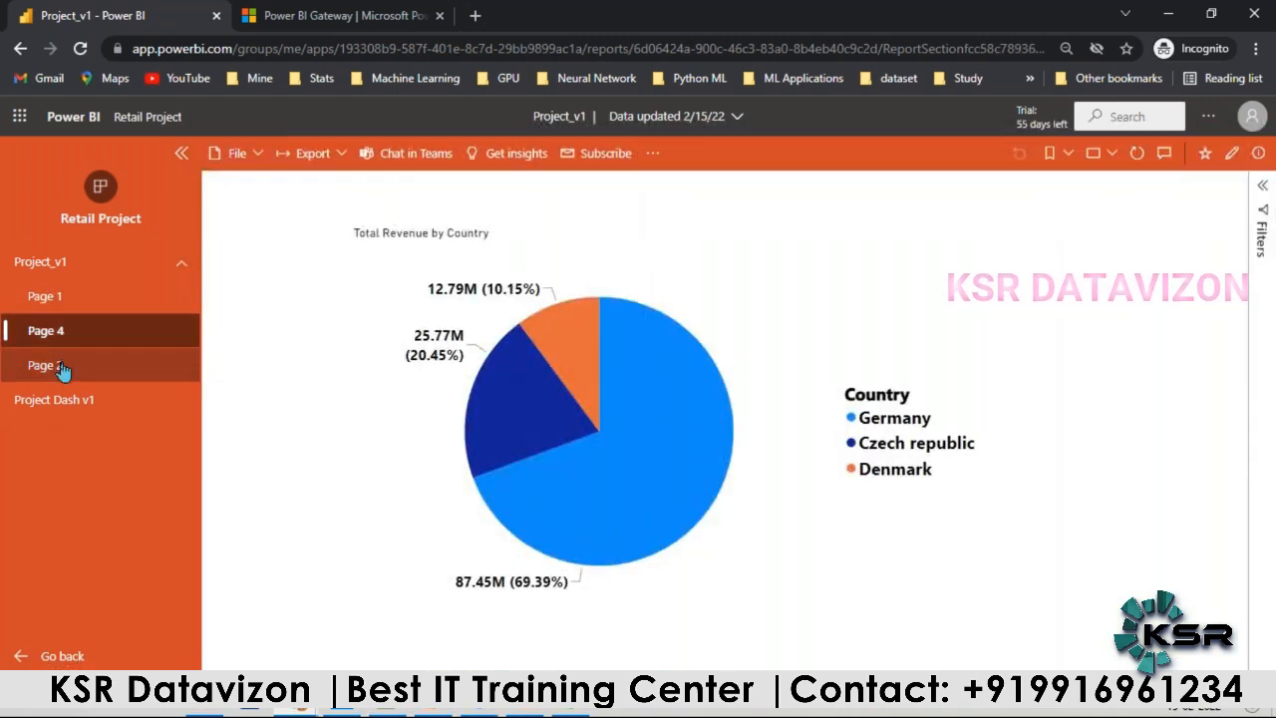
click(59, 298)
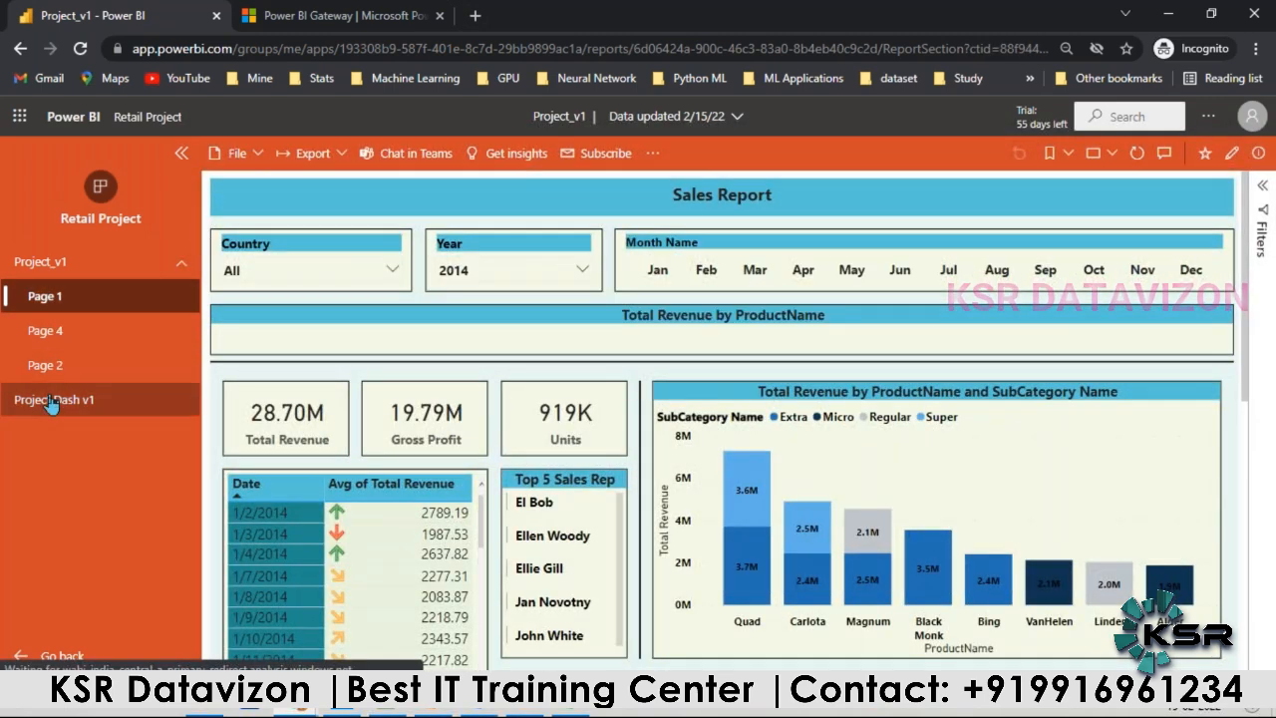
click(52, 402)
click(68, 297)
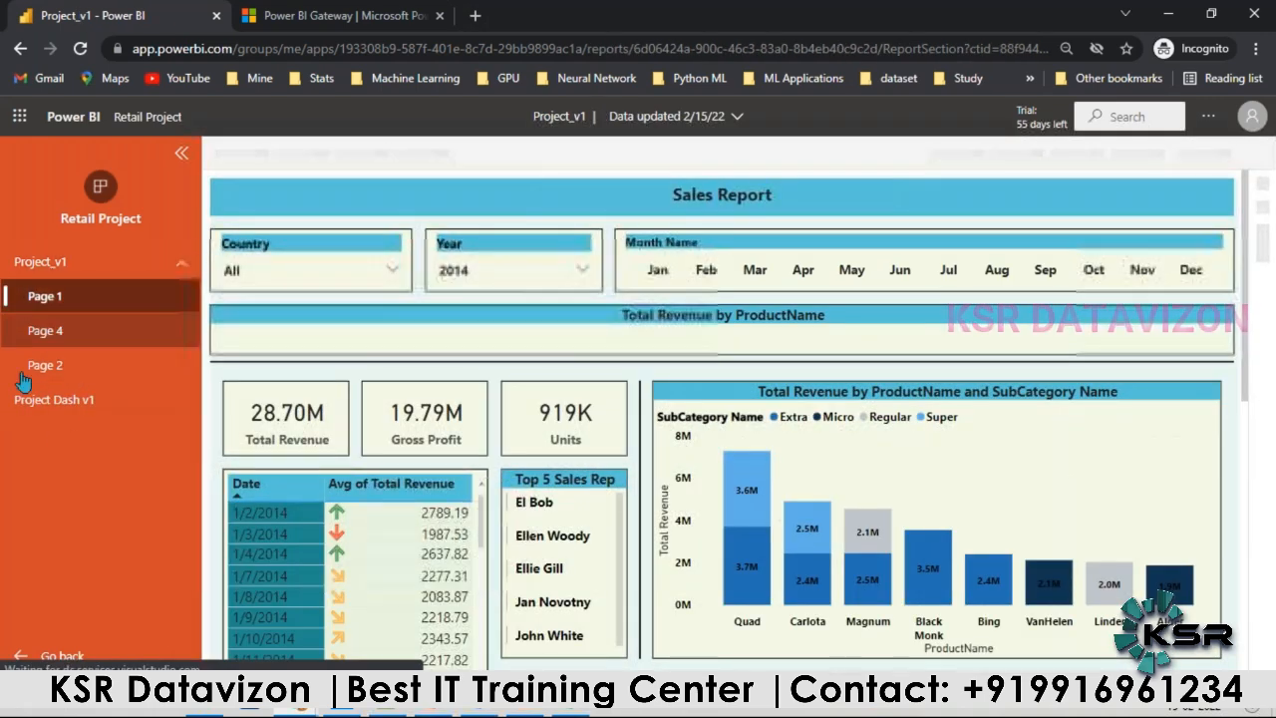
click(54, 400)
click(68, 299)
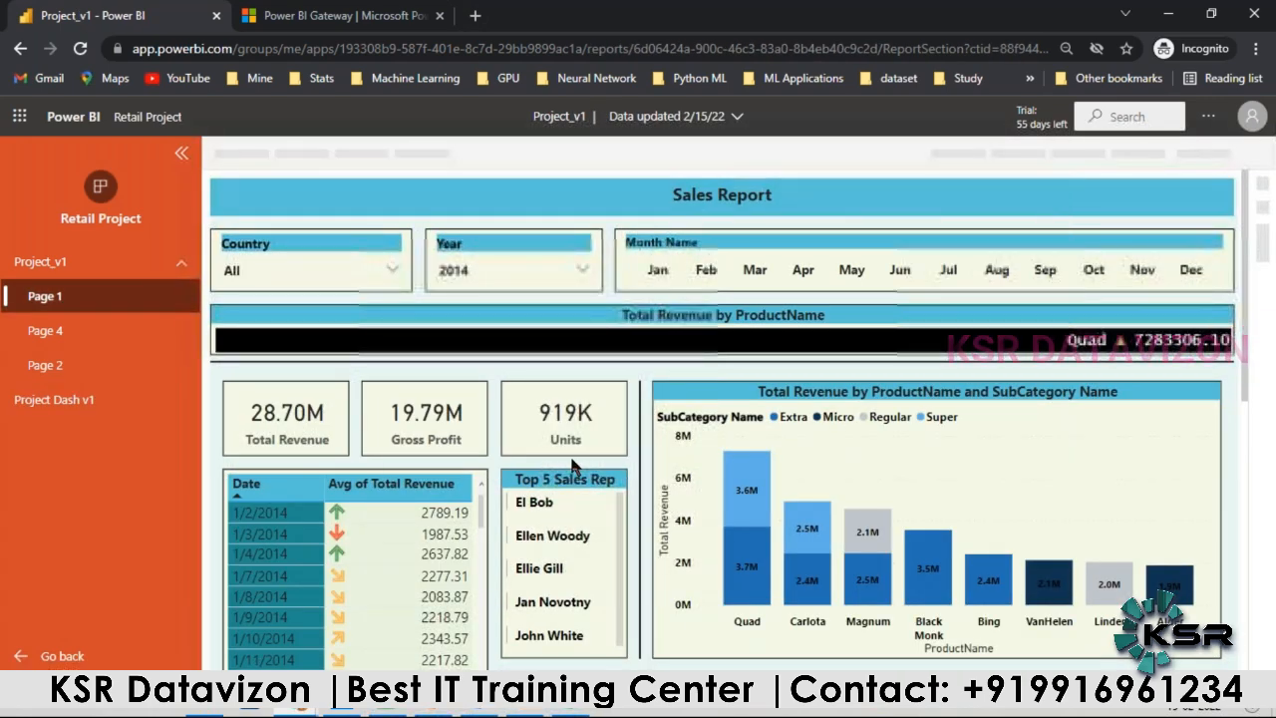
Step: Leave the app, mark Retail Project as a favorite in the list of apps, and view the favorites
click(59, 656)
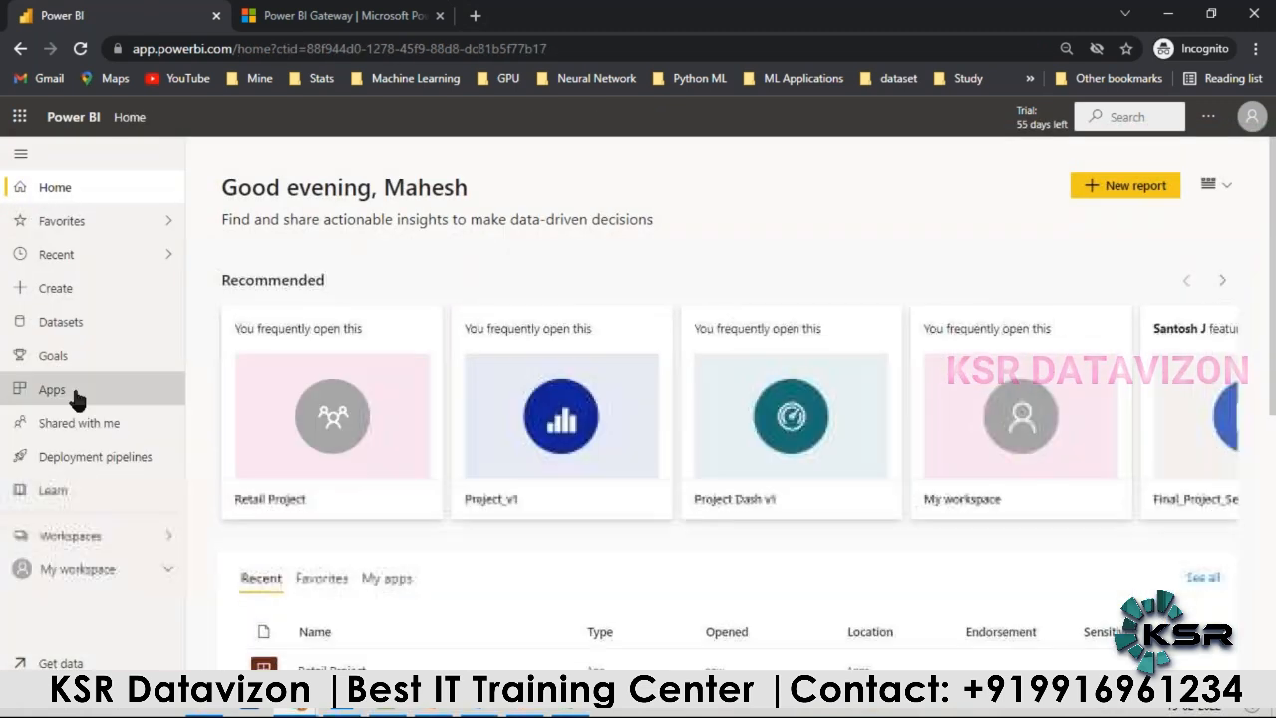
click(74, 394)
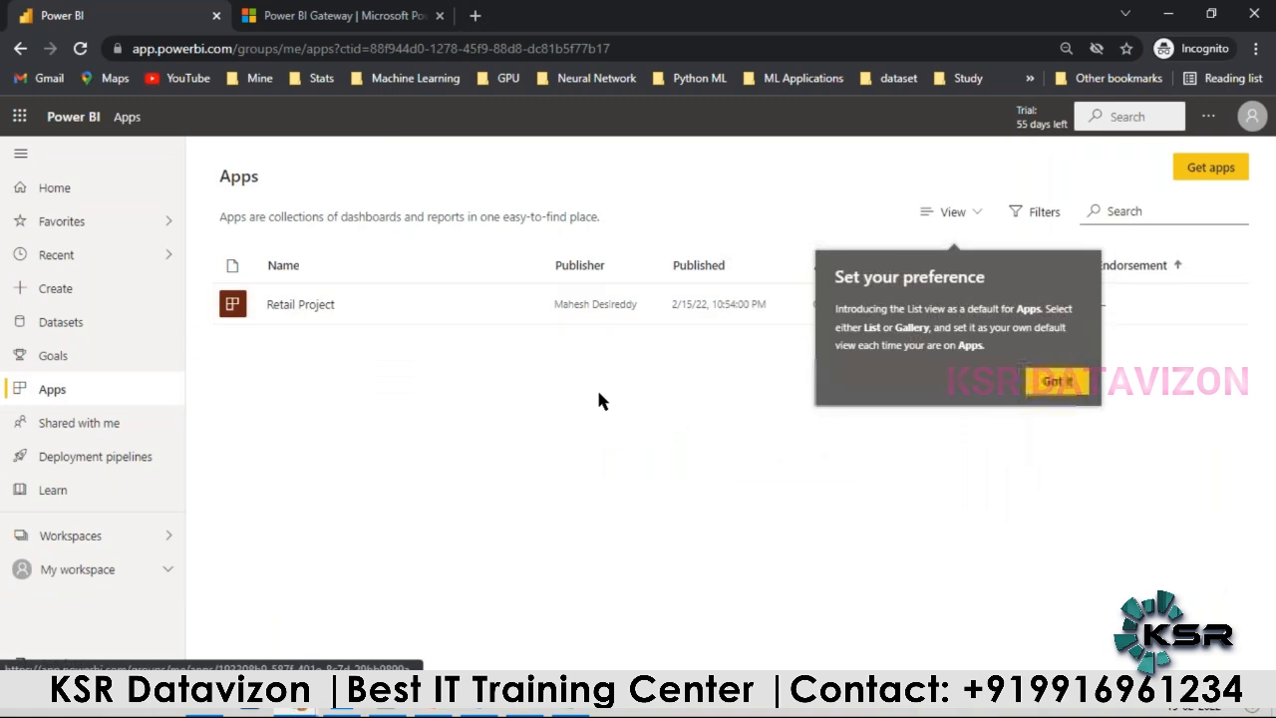
click(1048, 382)
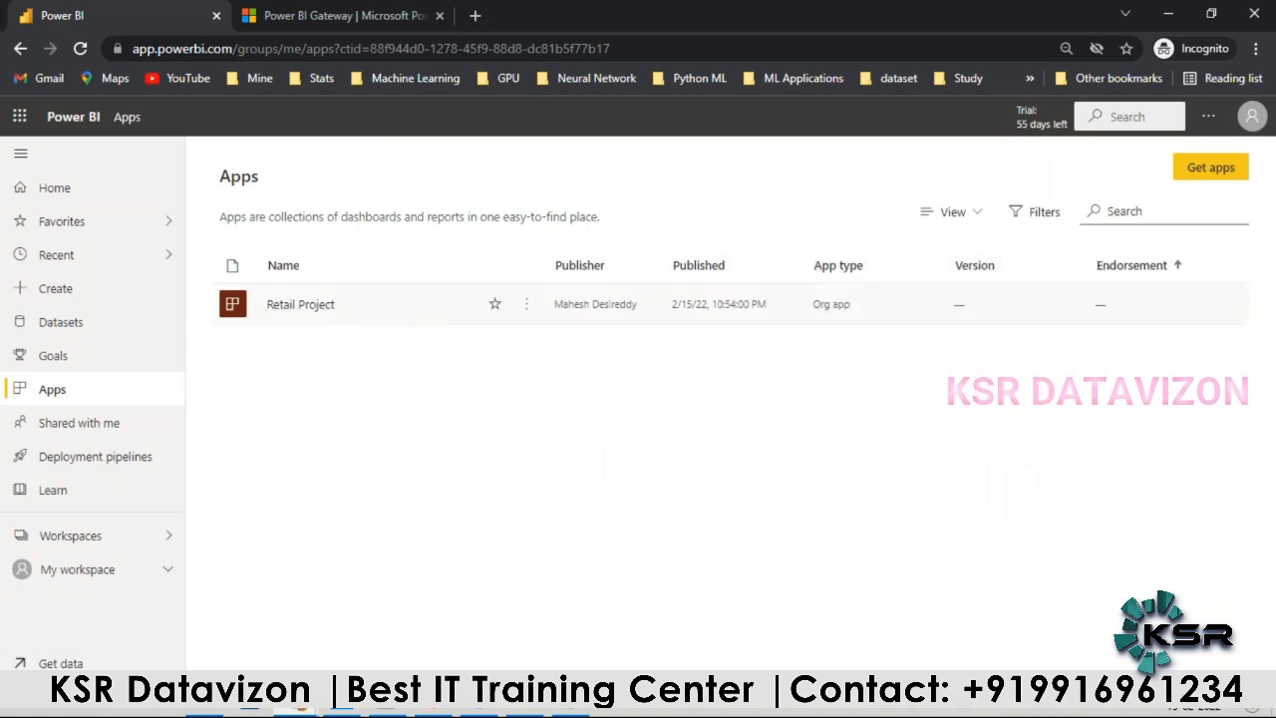
click(527, 304)
click(484, 355)
click(494, 305)
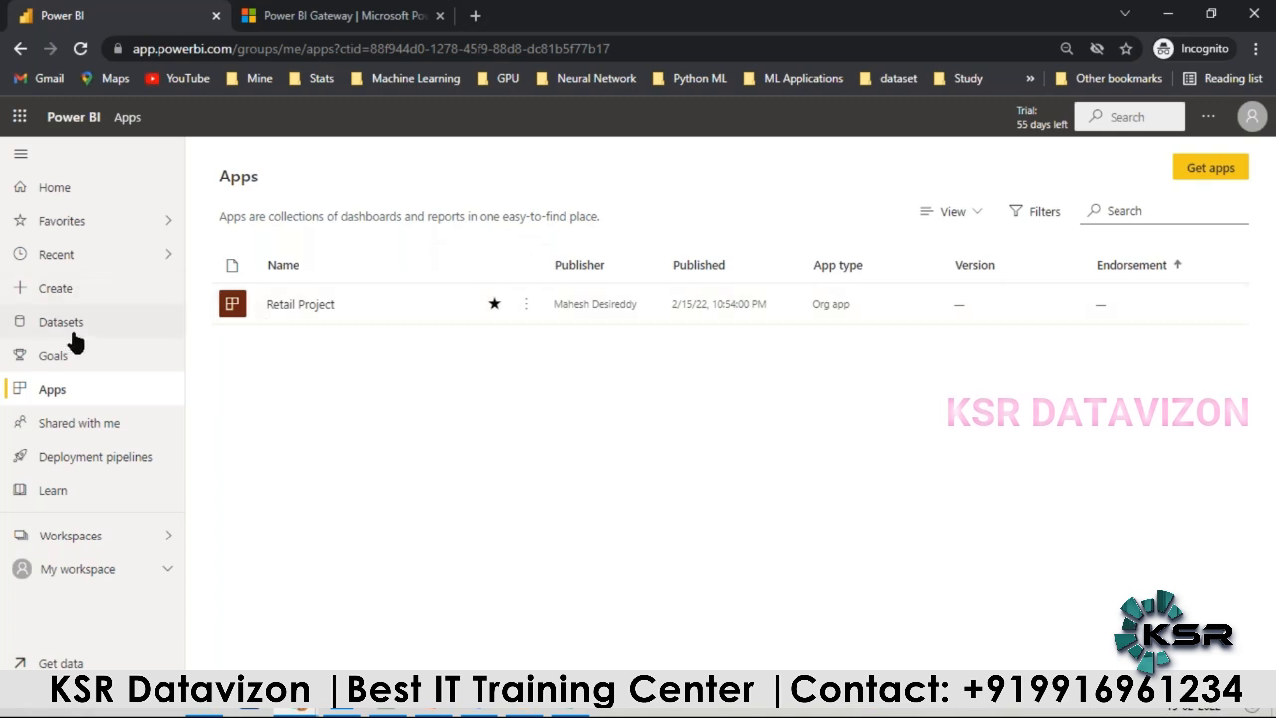
click(70, 225)
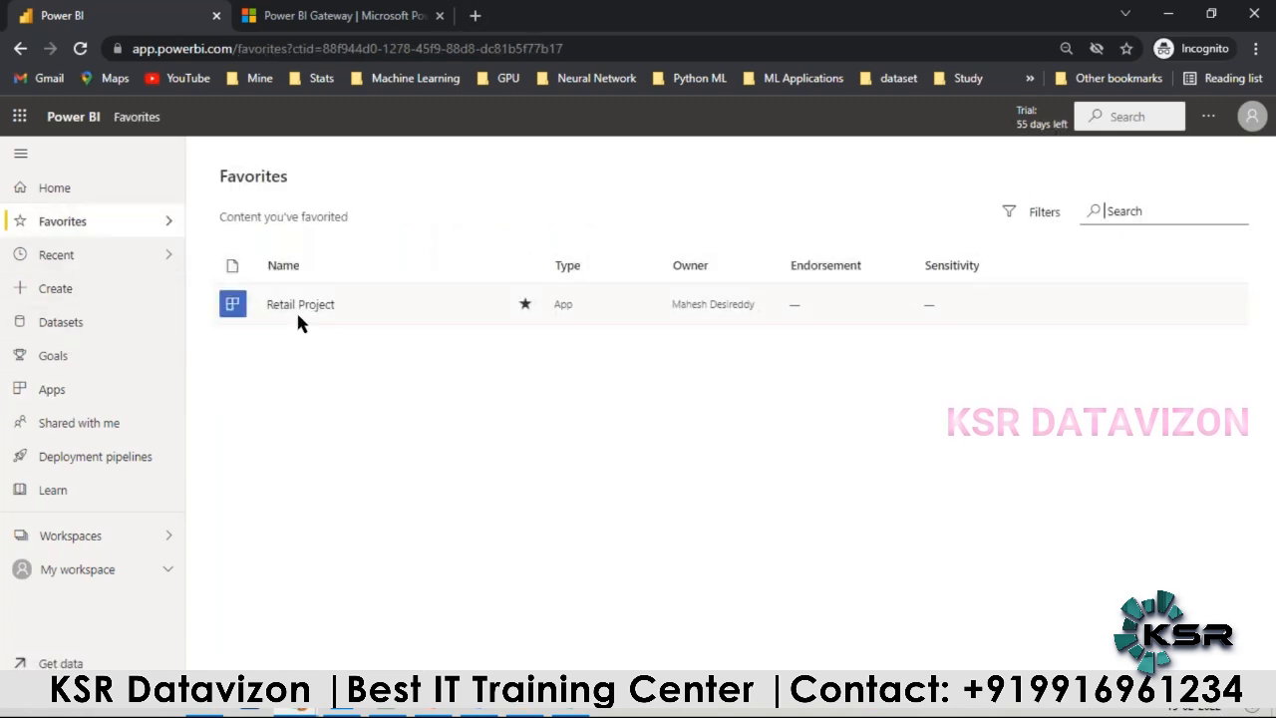
Step: Send a link to the Project_v1 report in the Retail Project workspace to two contacts in the organization
click(83, 572)
click(86, 533)
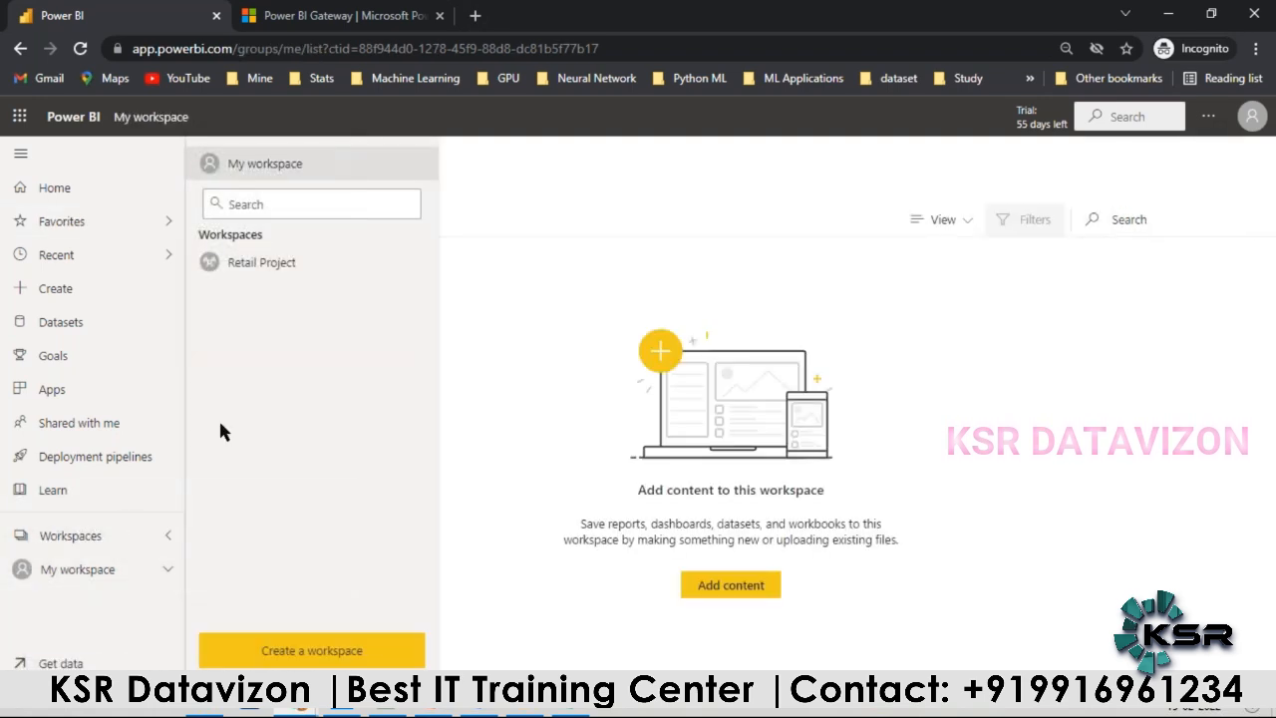
click(261, 264)
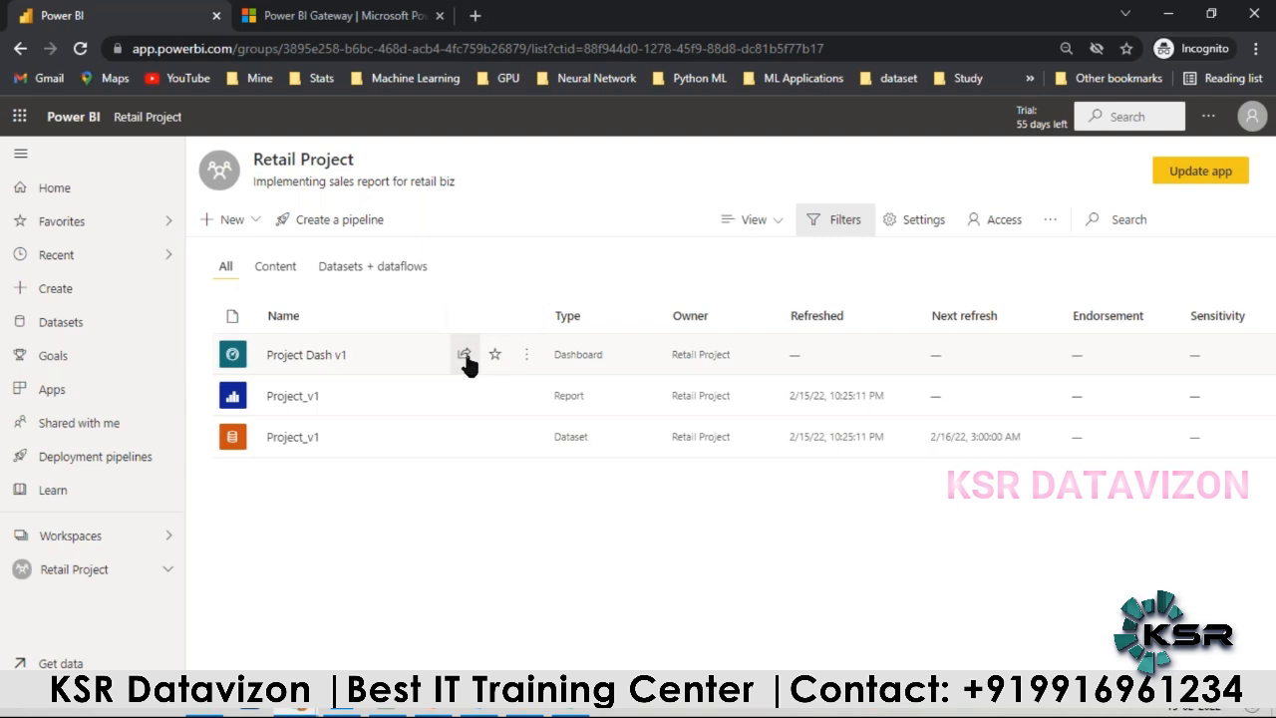
click(465, 397)
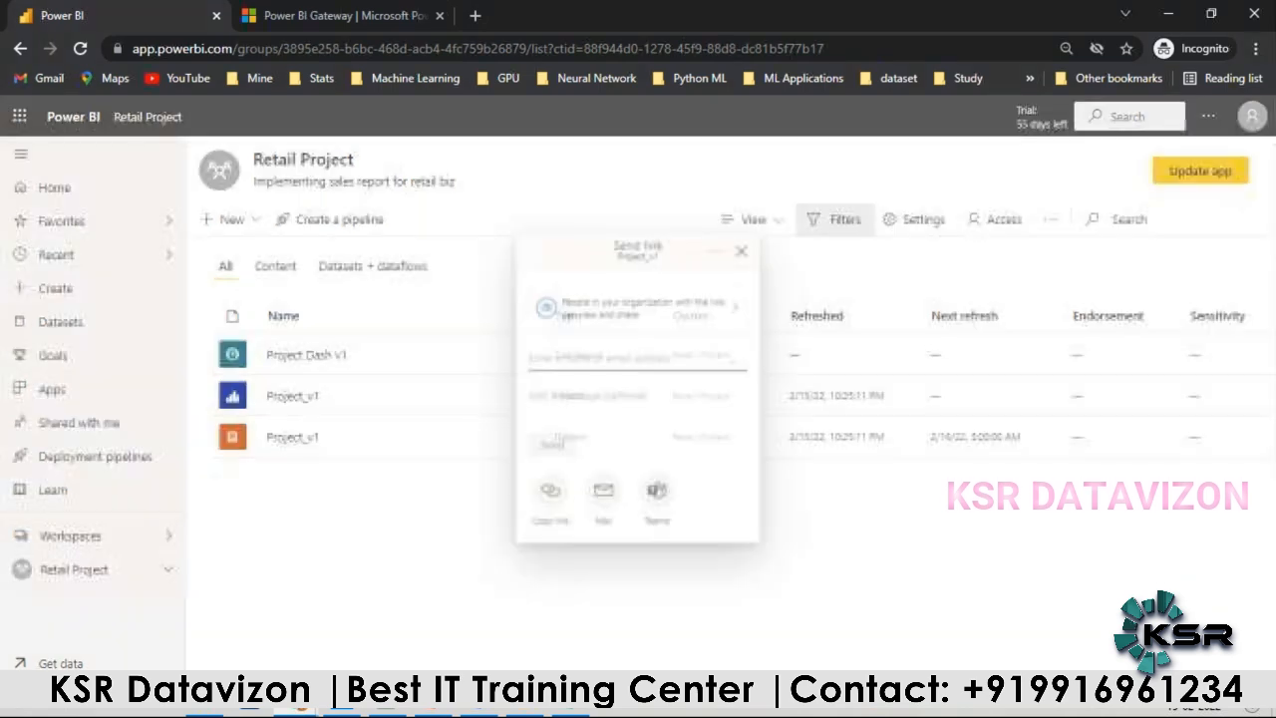
text(ksr)
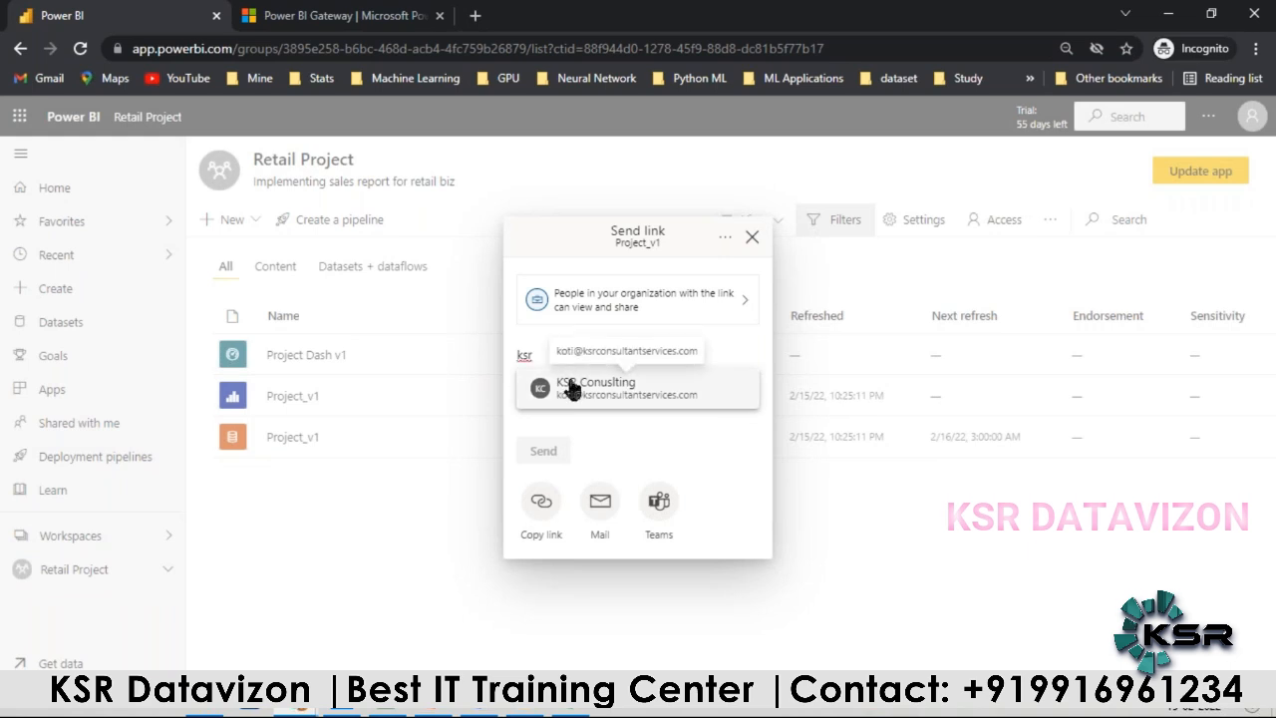
click(571, 387)
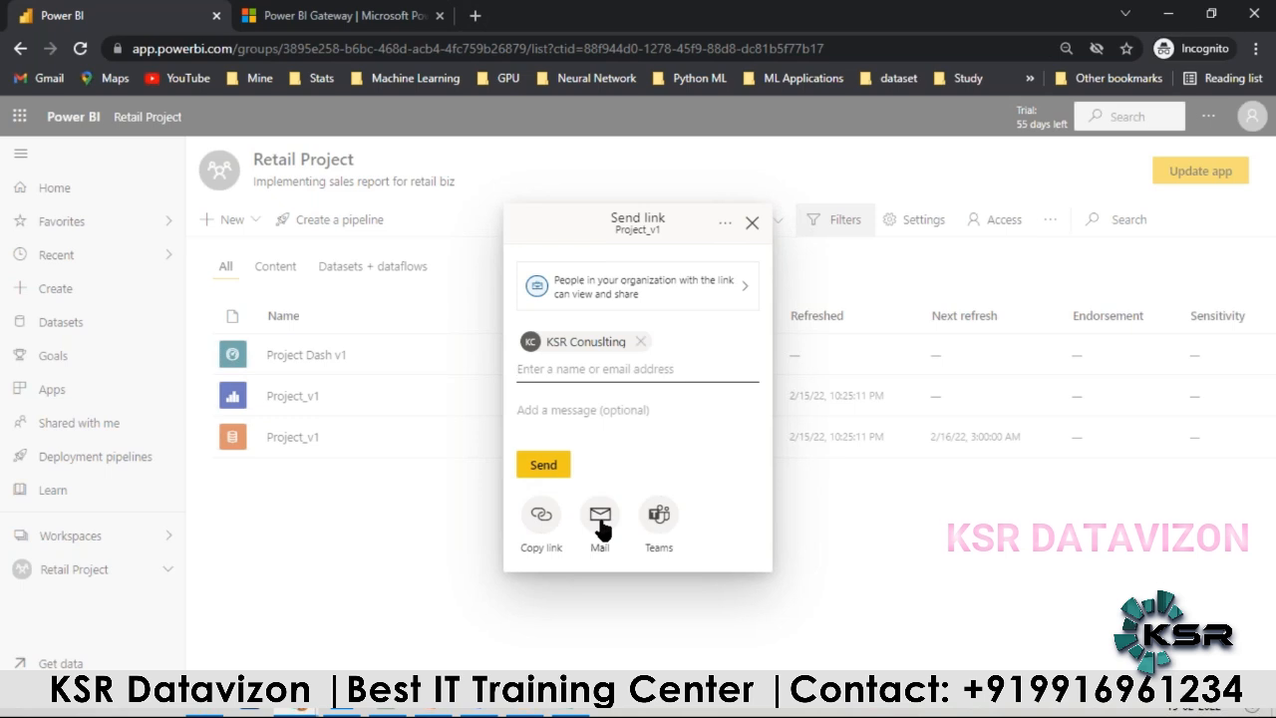
click(559, 369)
text(r)
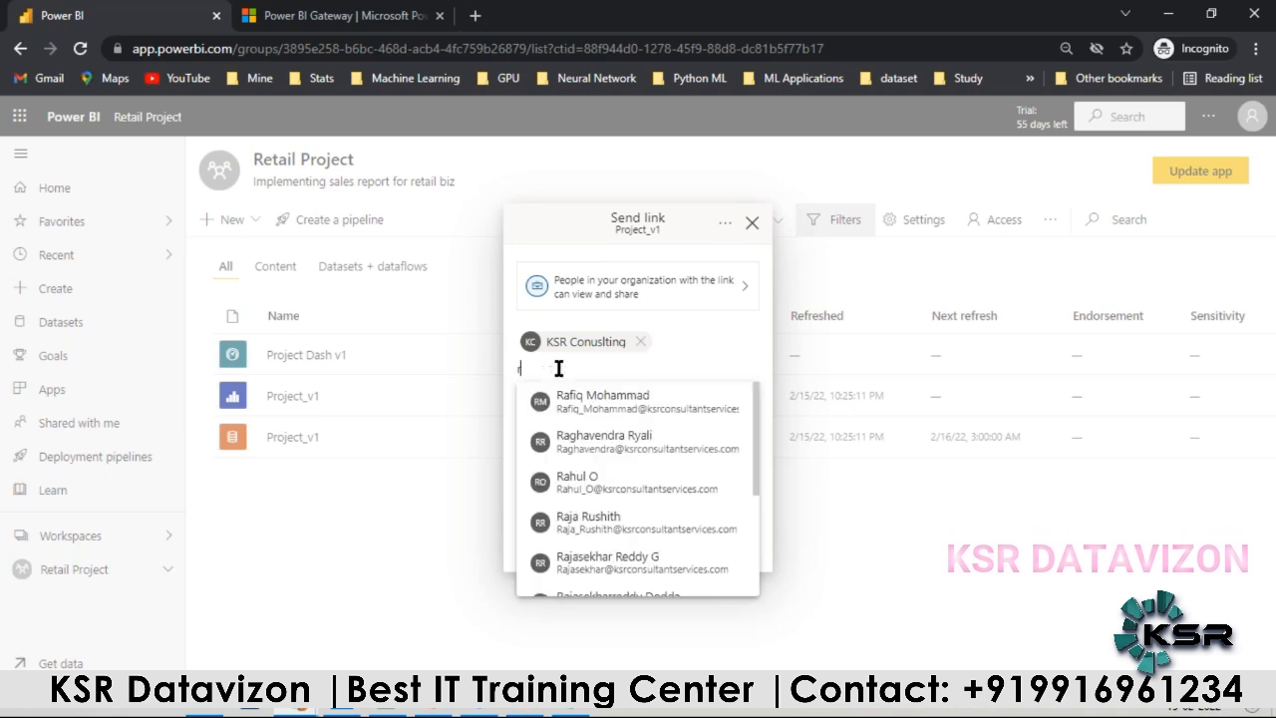
click(586, 404)
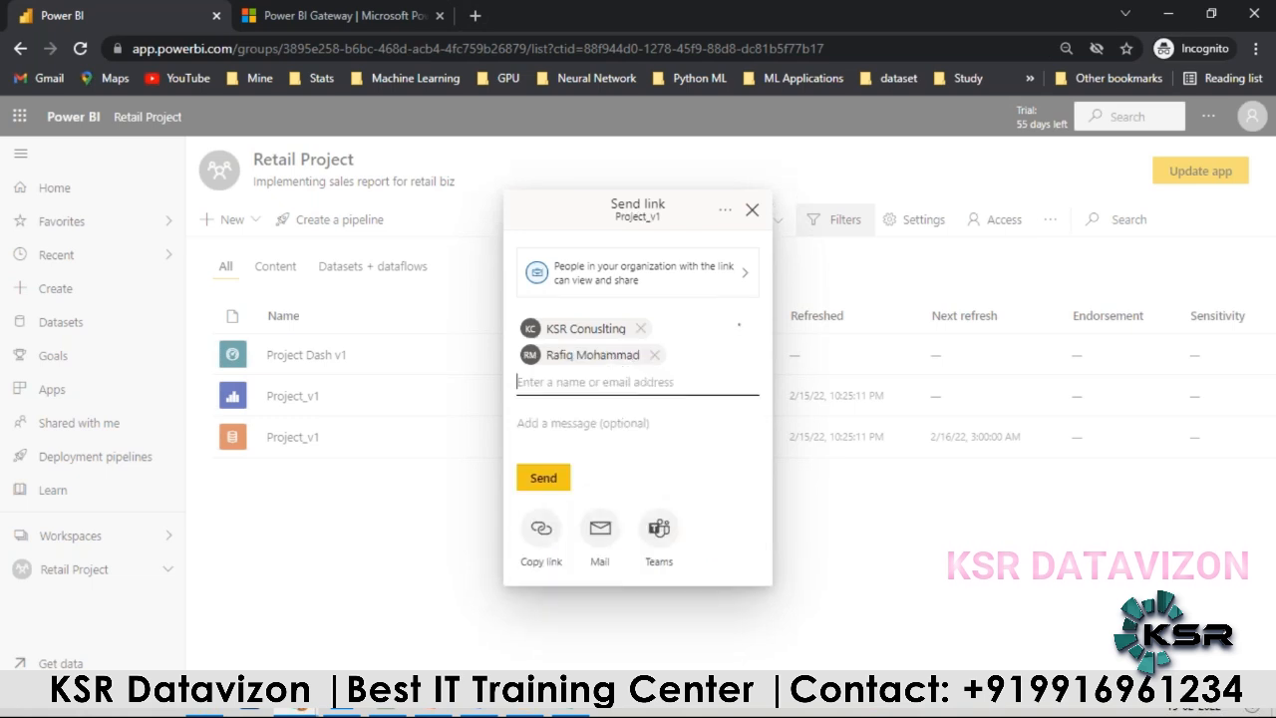
click(558, 483)
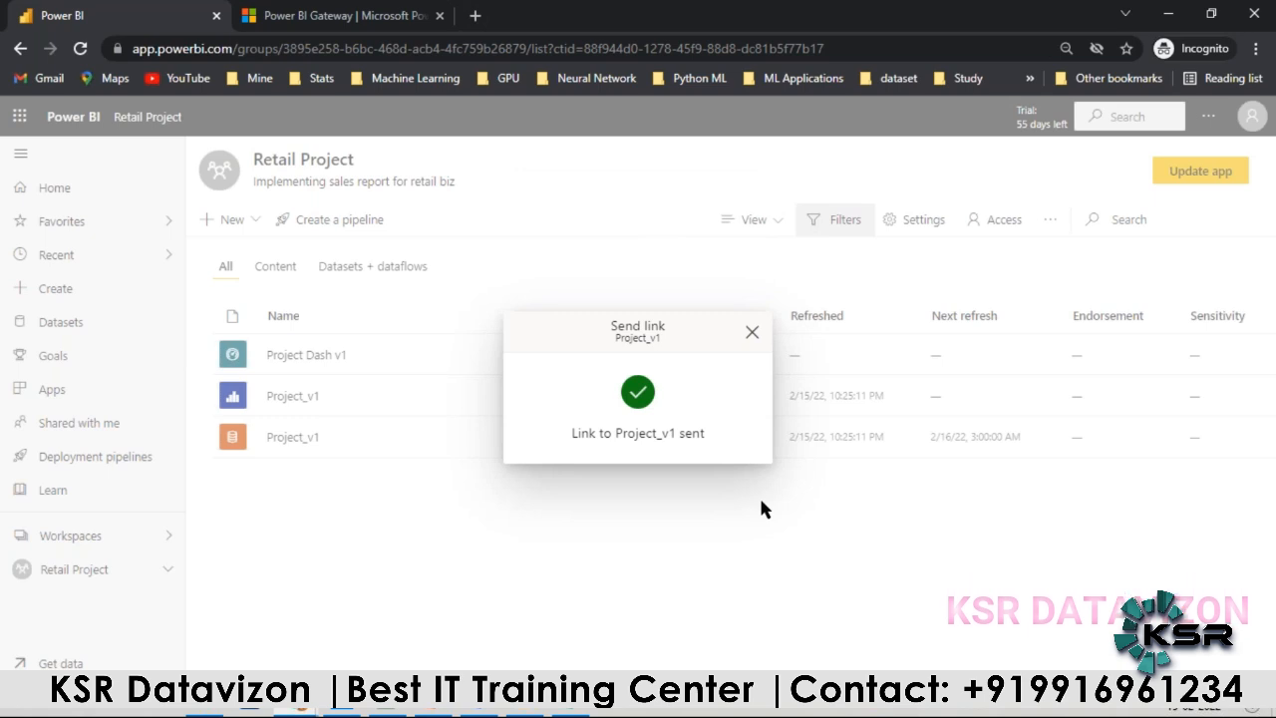
Step: Check the Project Steps Conti… slide in PowerPoint and return to the Retail Project workspace in Power BI, closing the link confirmation
click(434, 712)
click(1132, 496)
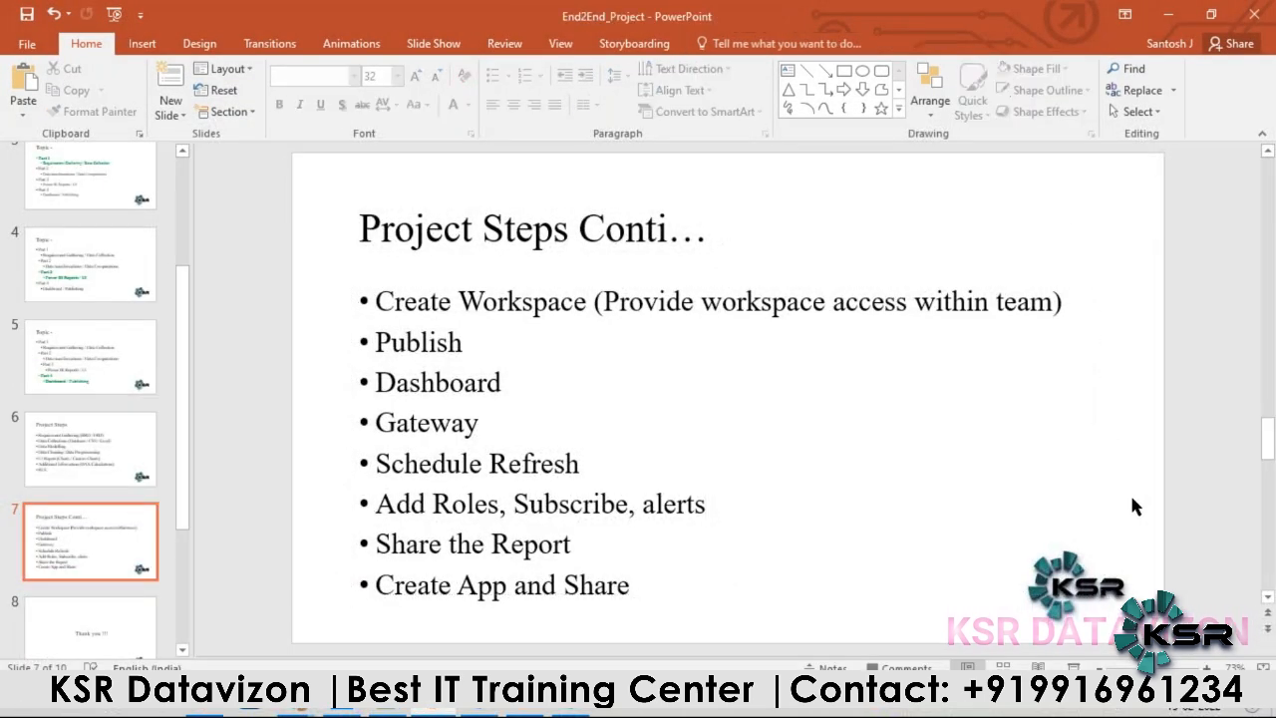
click(296, 712)
click(316, 661)
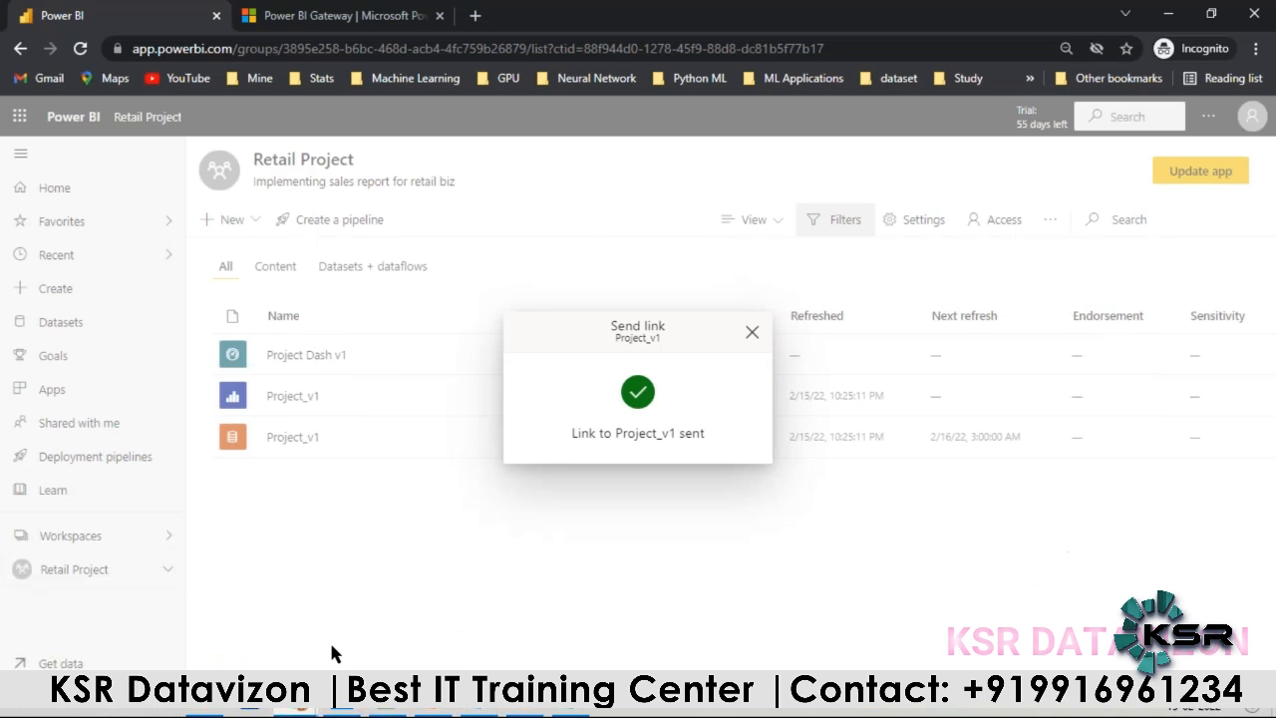
click(753, 333)
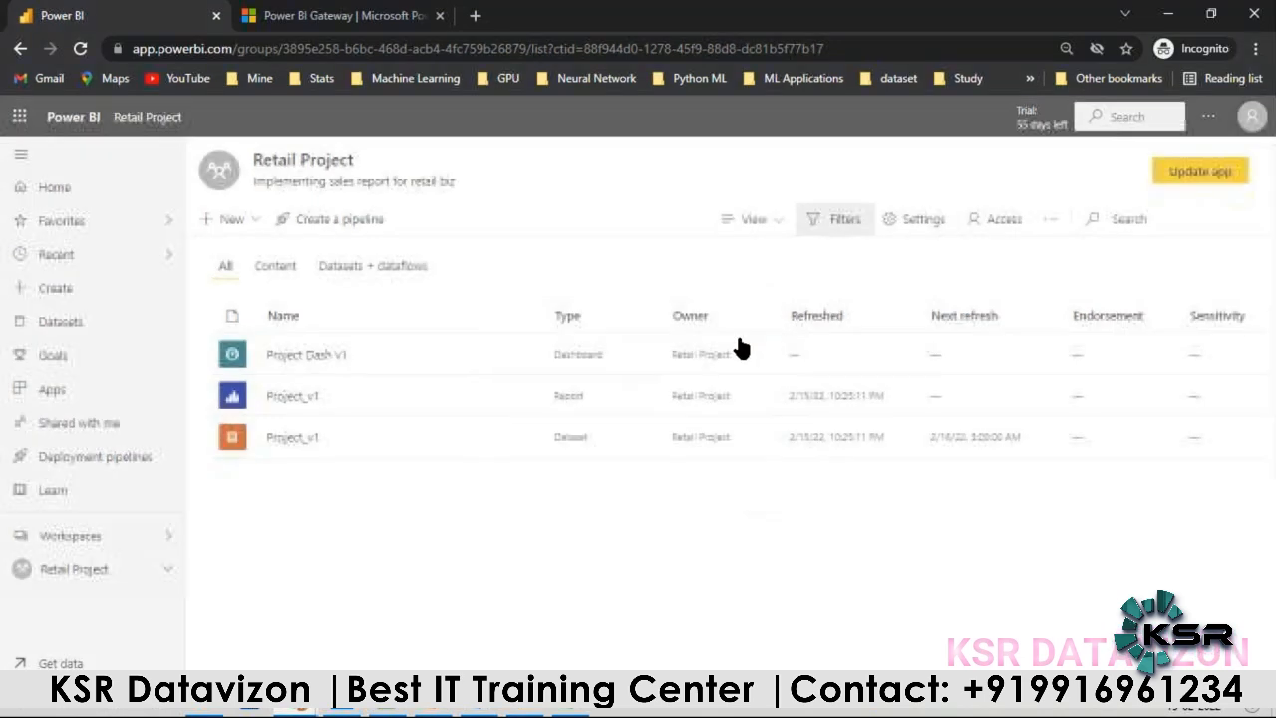
Step: Open the Retail Project app from the list of apps and view its Project Dash v1 dashboard and report Page 1
click(72, 535)
click(265, 267)
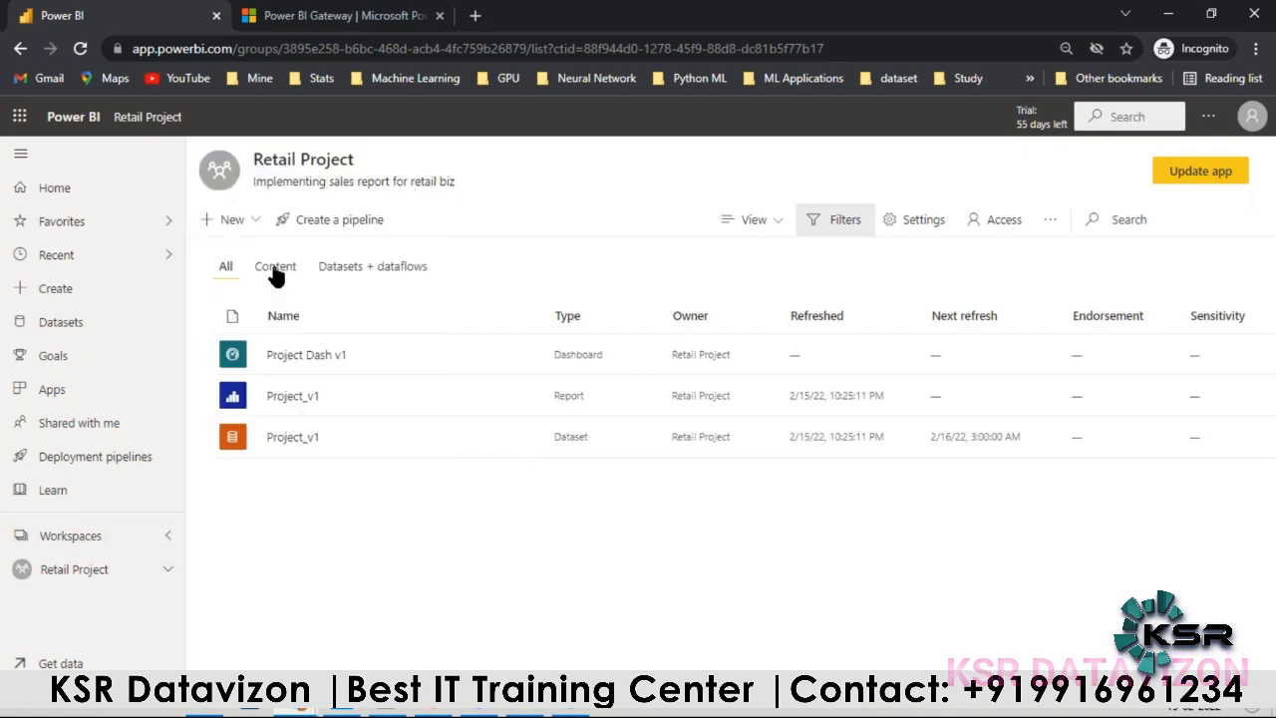
click(62, 389)
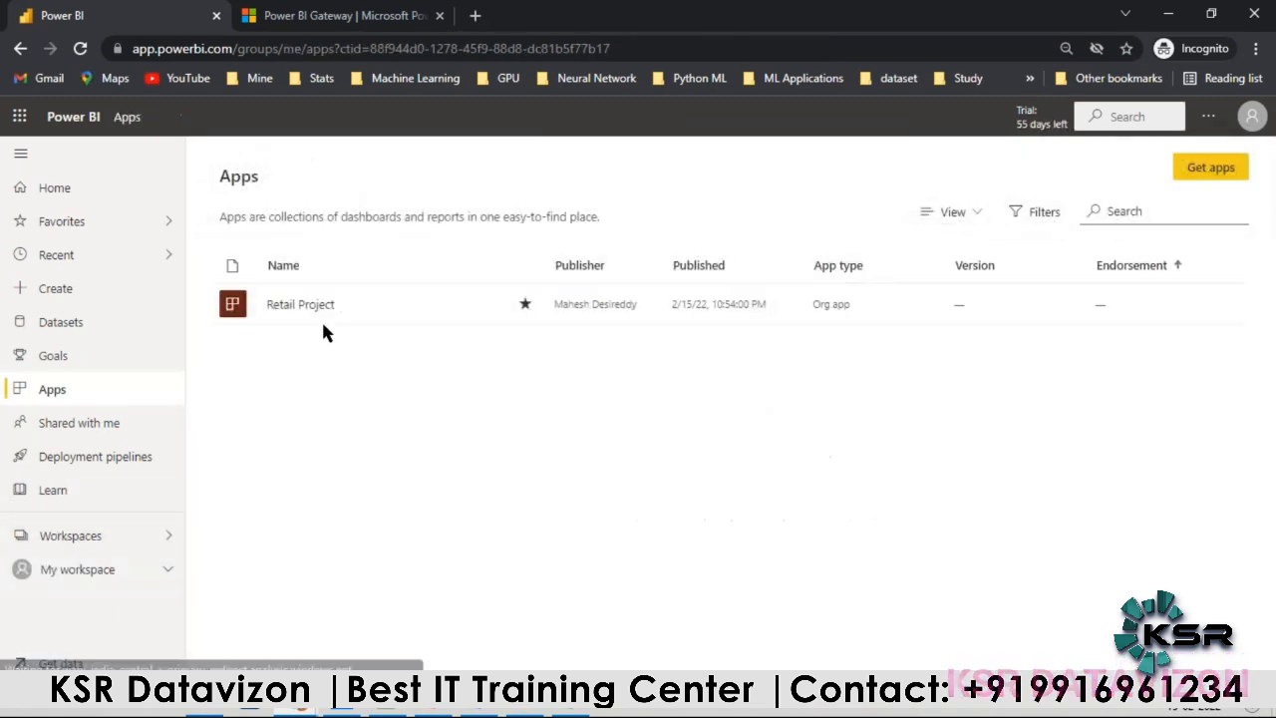
click(289, 311)
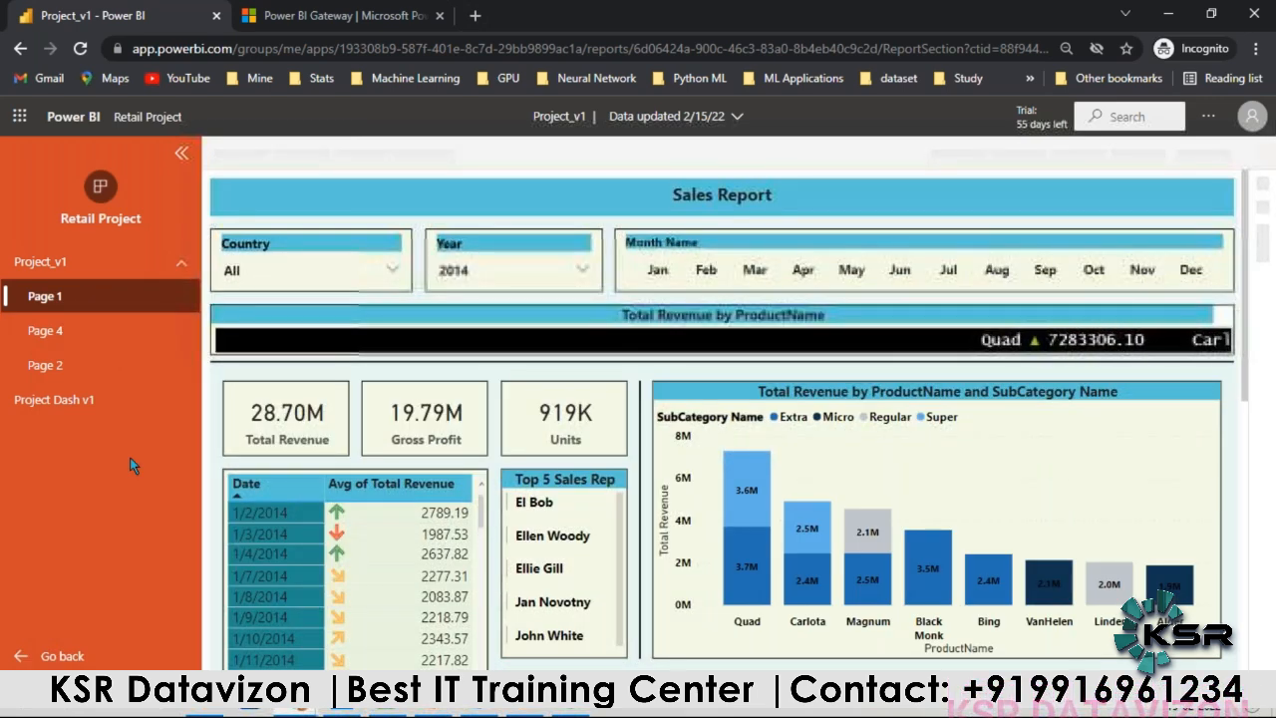
click(66, 403)
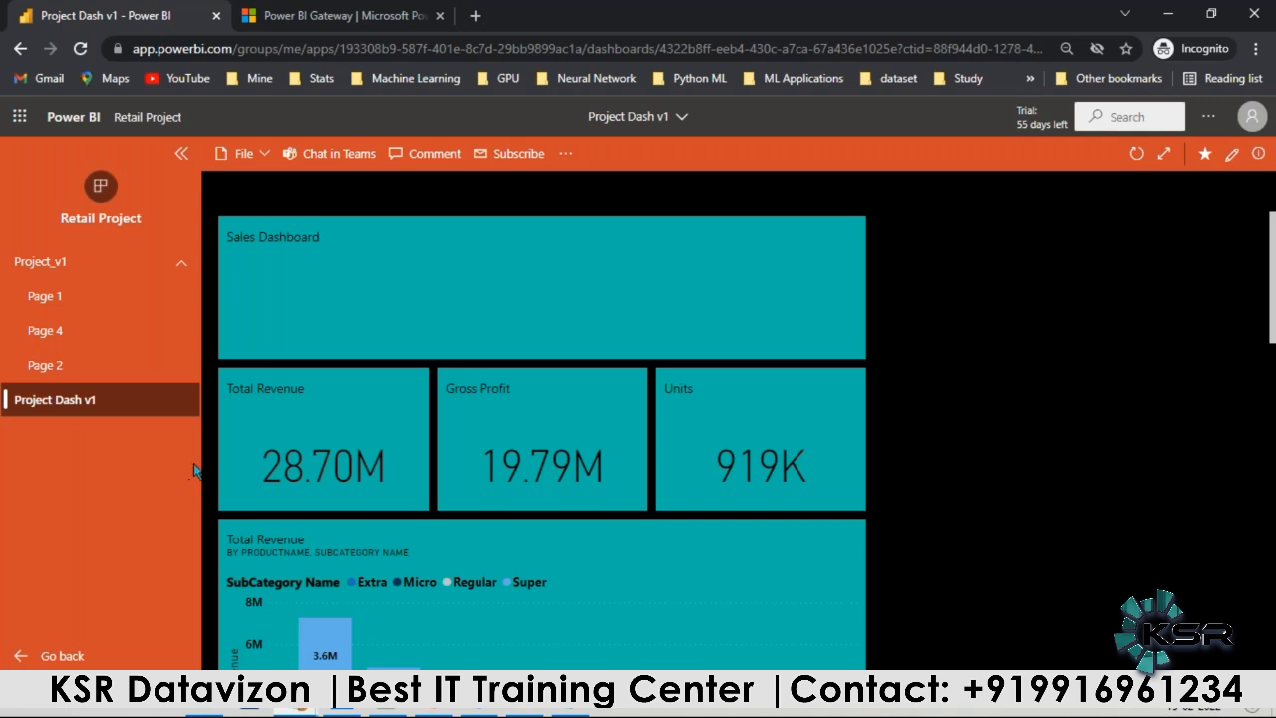
click(95, 301)
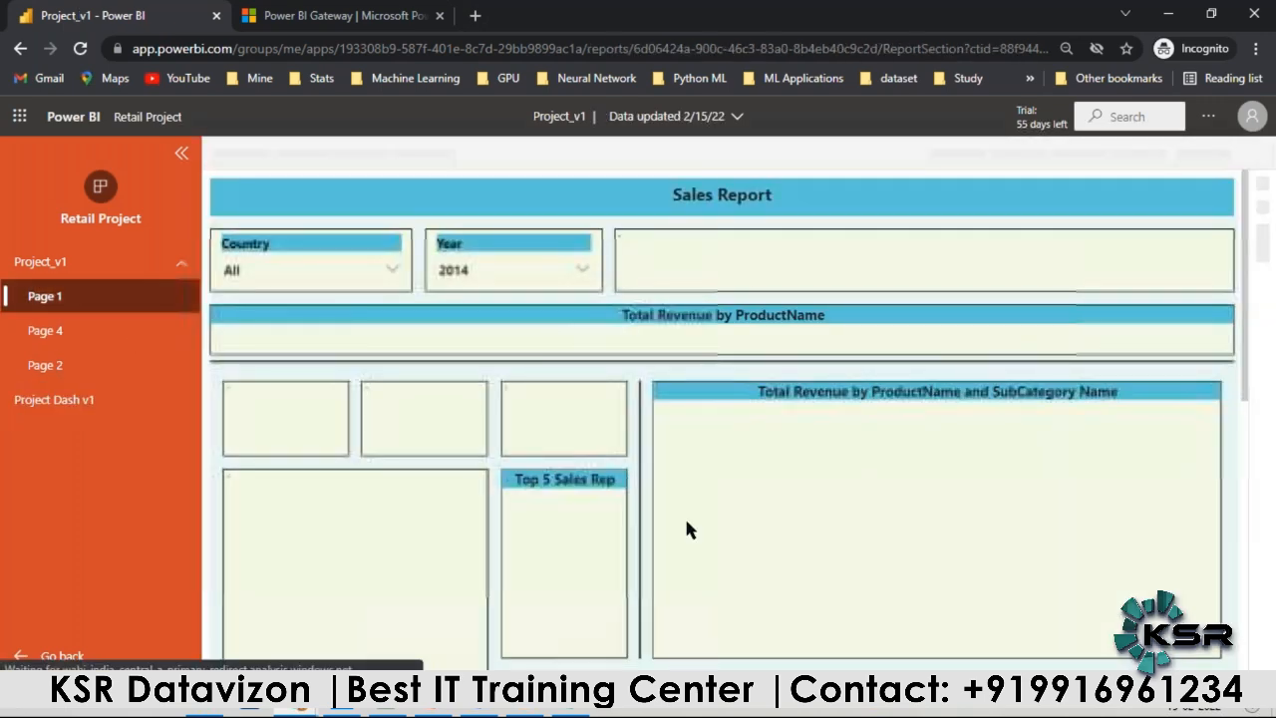